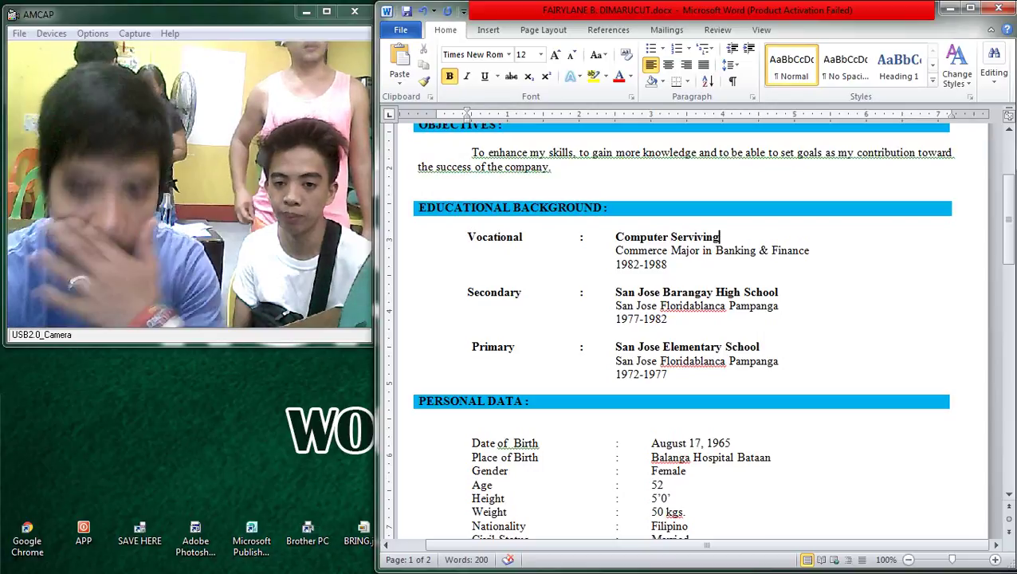
Step: Correct the Vocational course name to 'Computer Servicing System NCII'
{"action": "key", "text": "Left"}
{"action": "key", "text": "Left"}
{"action": "key", "text": "Left"}
{"action": "key", "text": "BackSpace"}
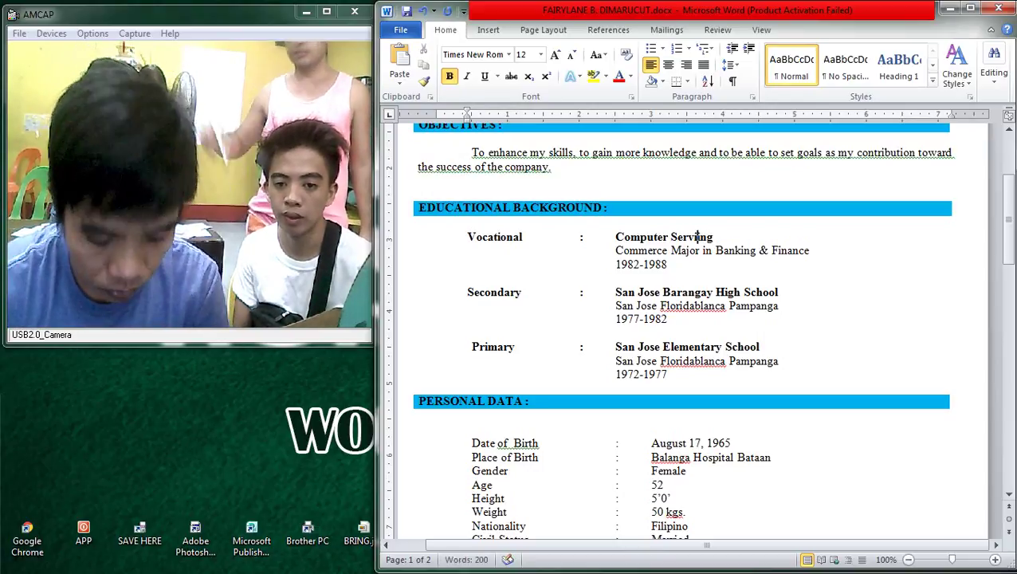
{"action": "type", "text": "ci"}
{"action": "key", "text": "End"}
{"action": "type", "text": "System"}
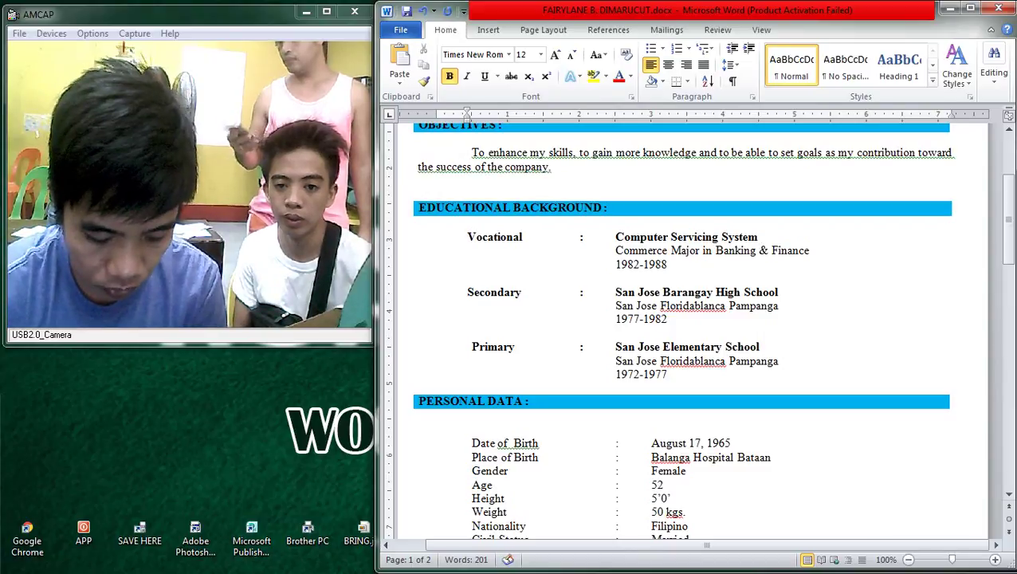
{"action": "type", "text": " NCII"}
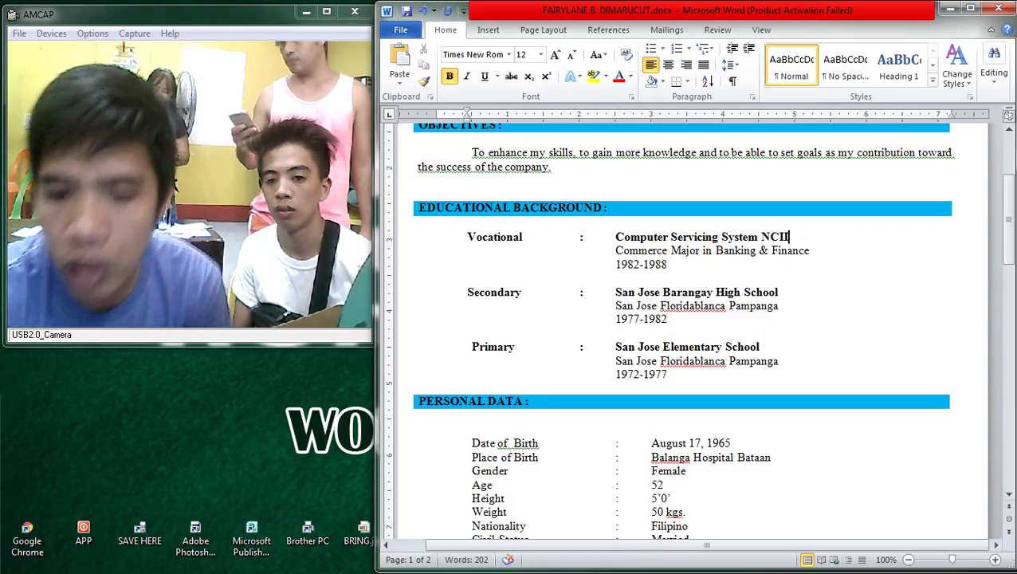
Step: Delete the Commerce Major and 1982-1988 lines, leaving an indented blank line below the course
{"action": "key", "text": "Down"}
{"action": "key", "text": "shift+Home"}
{"action": "key", "text": "BackSpace"}
{"action": "key", "text": "BackSpace"}
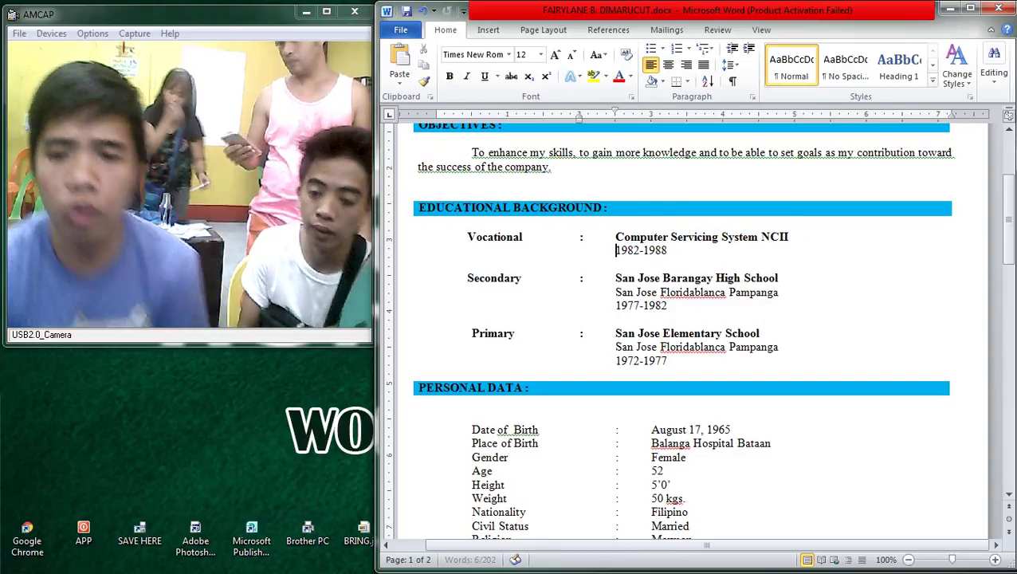
{"action": "key", "text": "Return"}
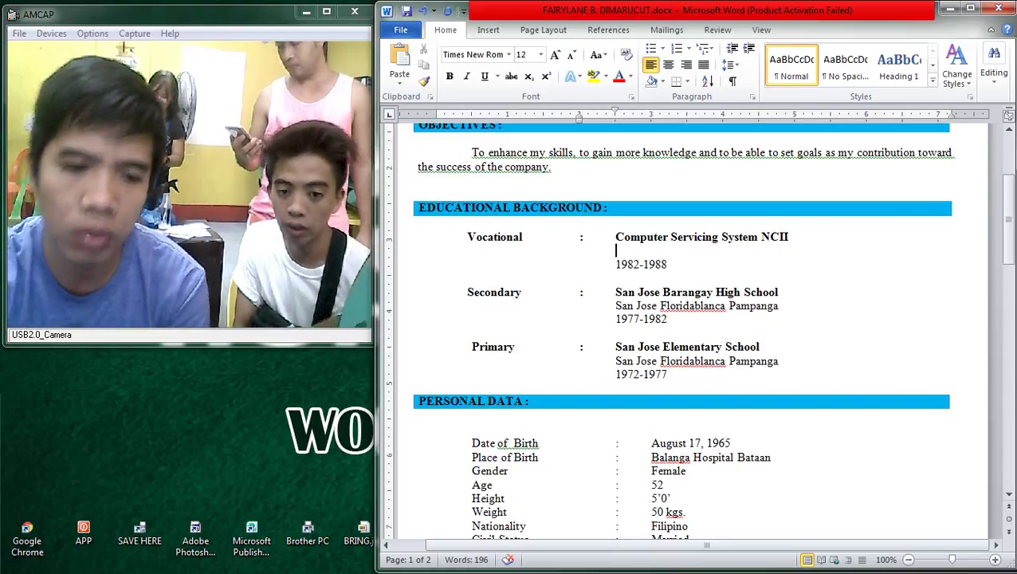
{"action": "key", "text": "shift+Down"}
{"action": "key", "text": "shift+Down"}
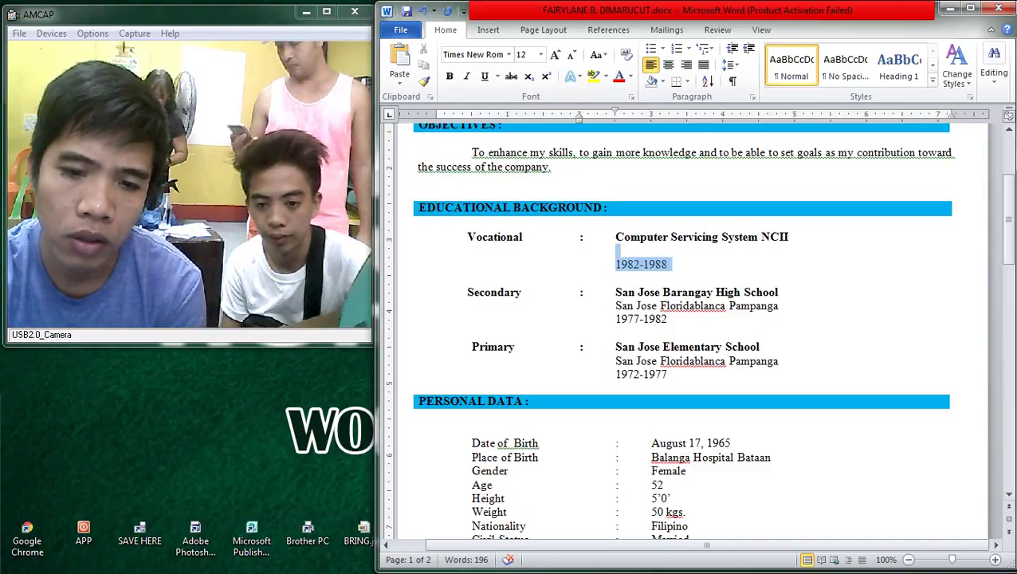
{"action": "key", "text": "Delete"}
{"action": "key", "text": "Return"}
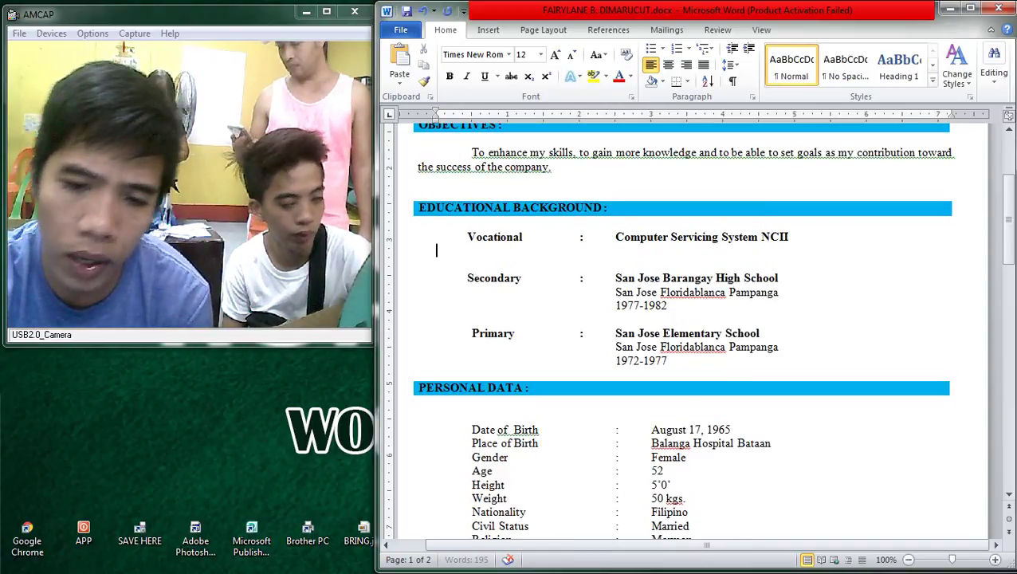
{"action": "key", "text": "Tab"}
{"action": "key", "text": "Tab"}
{"action": "key", "text": "Tab"}
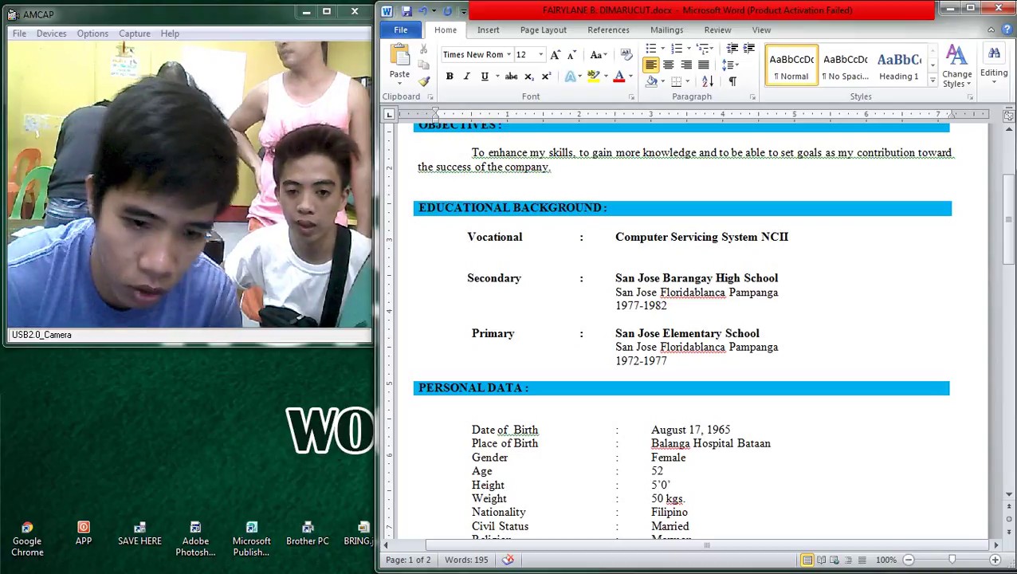
Step: Add 'Tarlac City' and 'May - August 2016' beneath Computer Servicing System NCII
{"action": "type", "text": "Tar"}
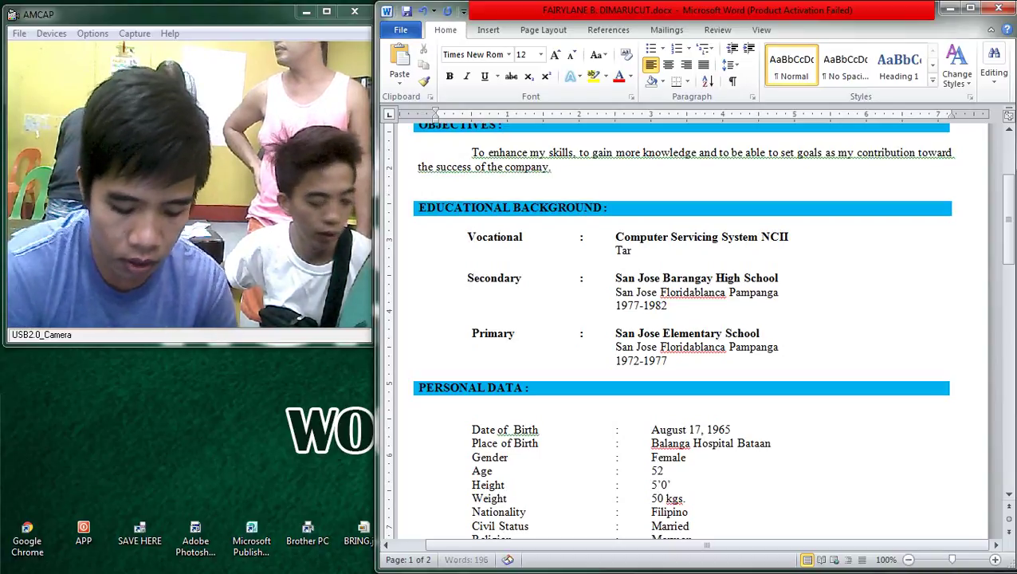
{"action": "type", "text": "lac City"}
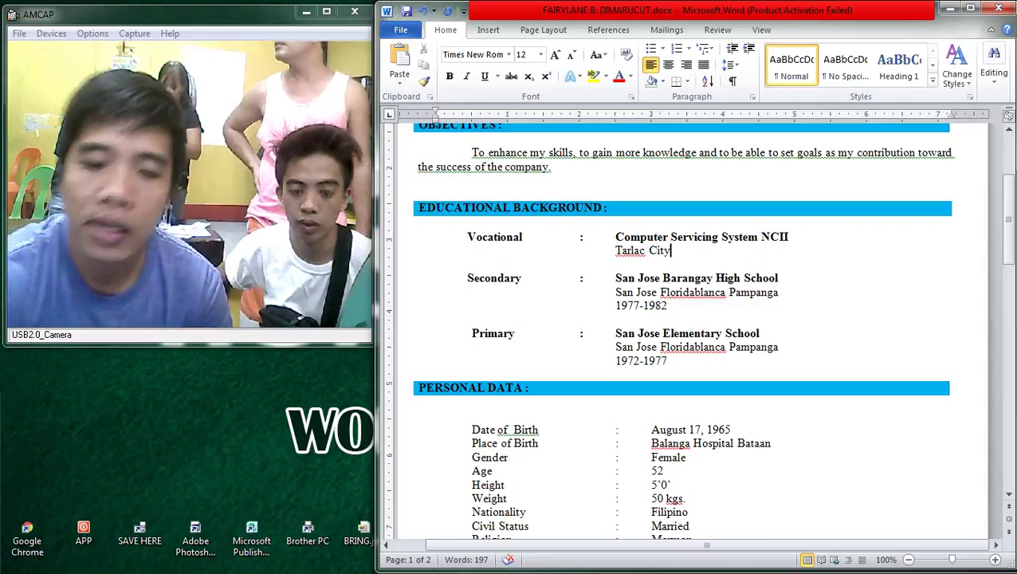
{"action": "left_click_drag", "start_coordinate": [474, 331], "coordinate": [694, 389]}
{"action": "left_click", "coordinate": [436, 263]}
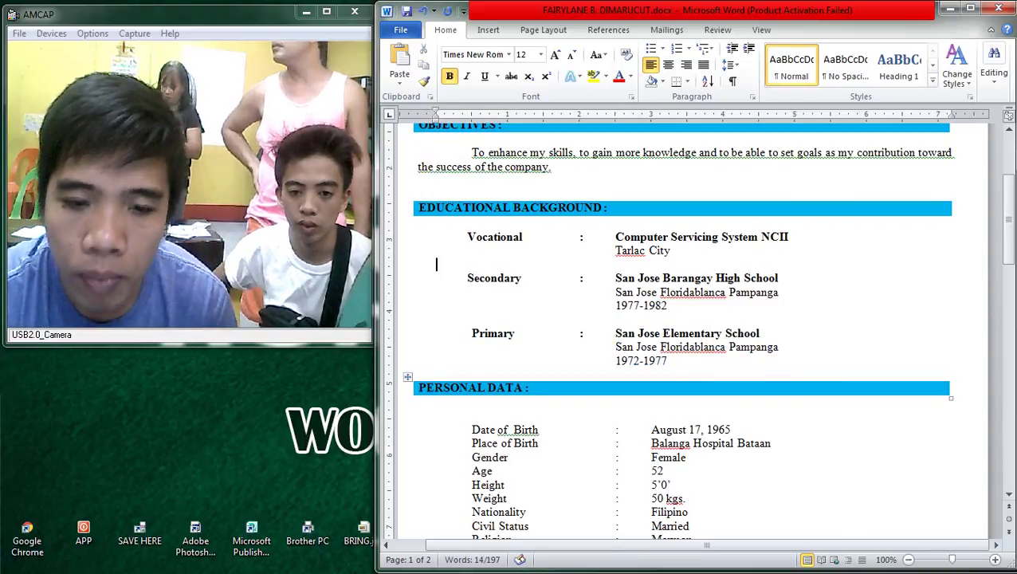
{"action": "double_click", "coordinate": [649, 277]}
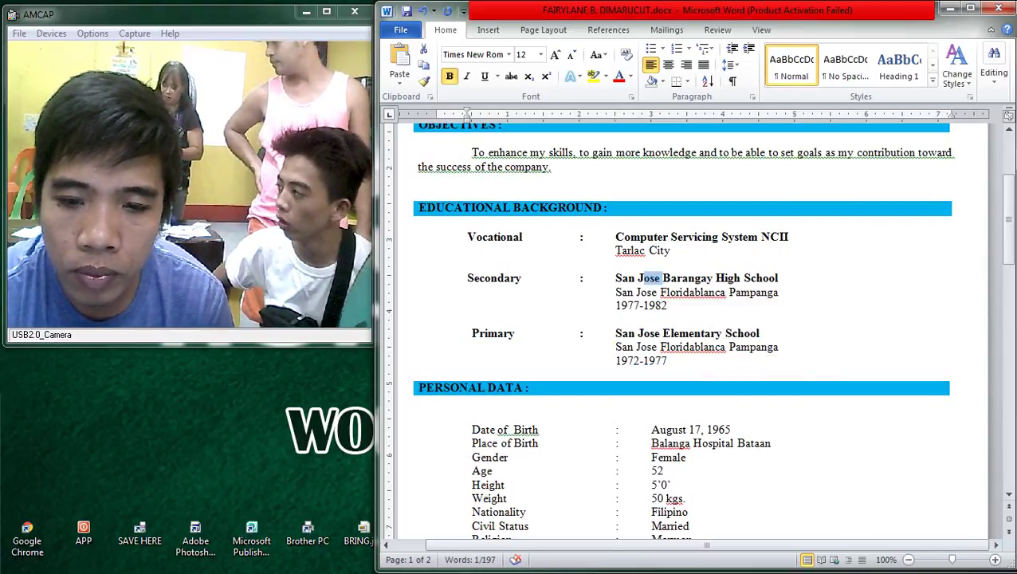
{"action": "left_click", "coordinate": [436, 264]}
{"action": "key", "text": "Return"}
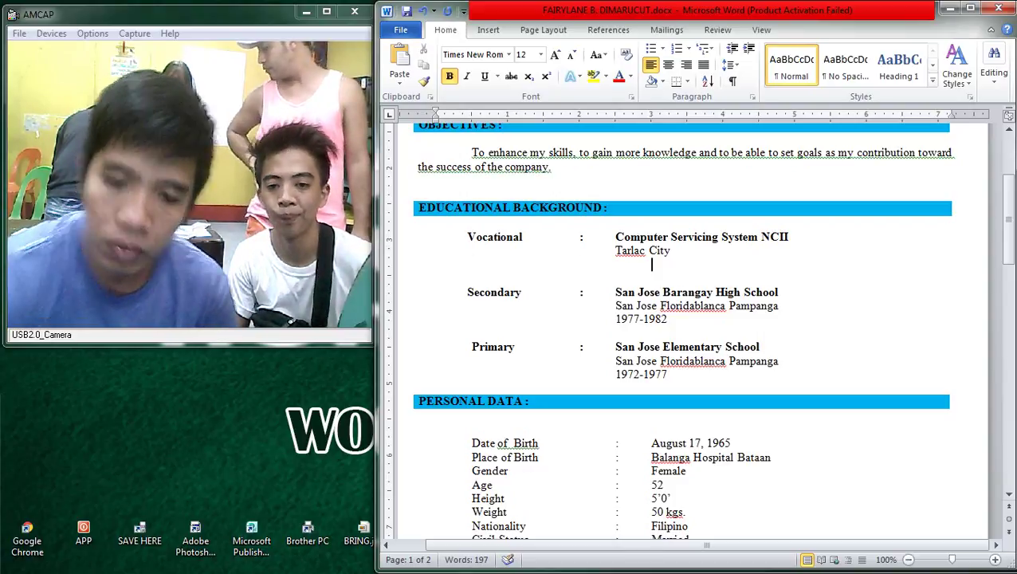
{"action": "type", "text": "Mayt"}
{"action": "key", "text": "BackSpace"}
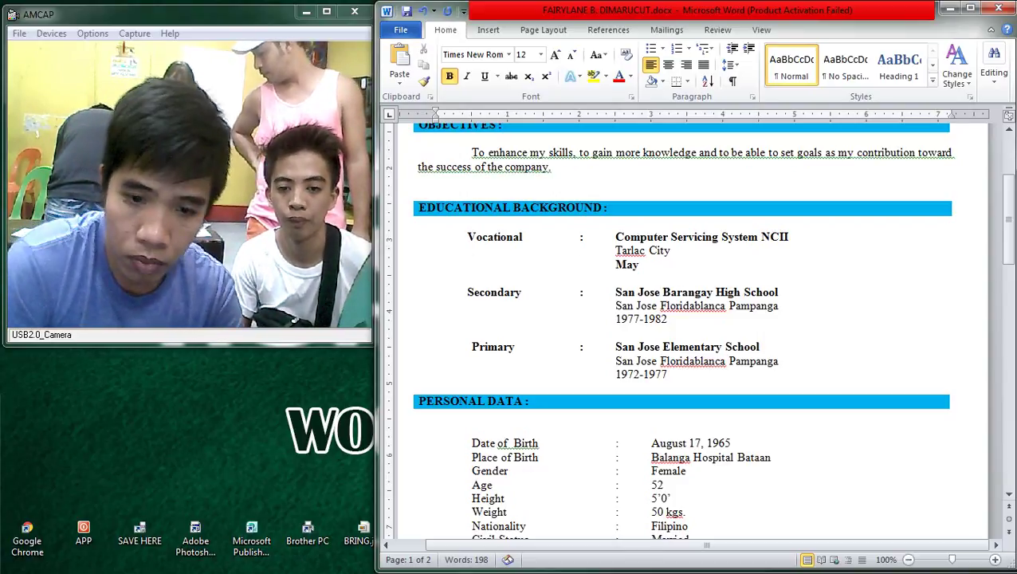
{"action": "type", "text": "-"}
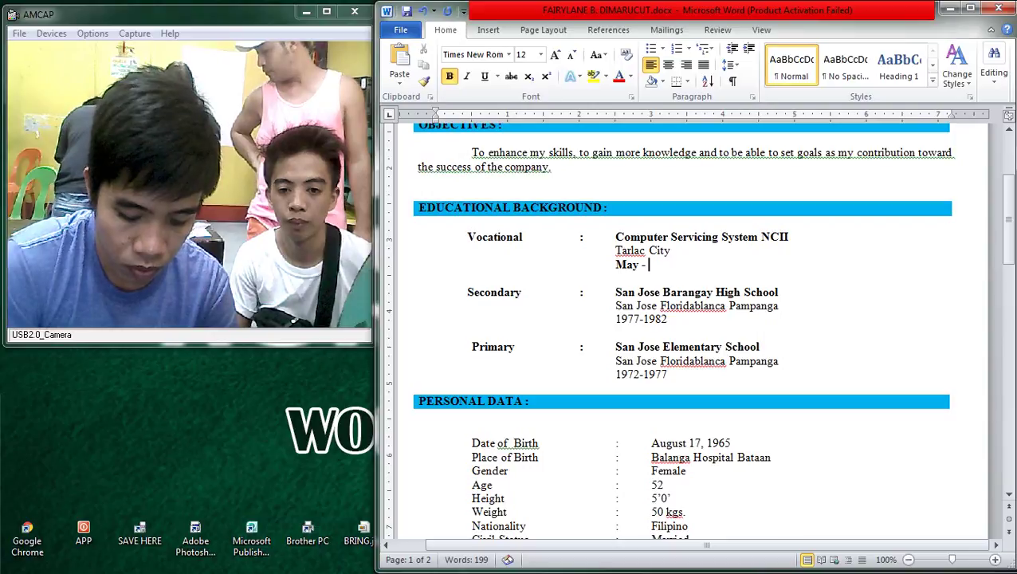
{"action": "type", "text": " August 2016"}
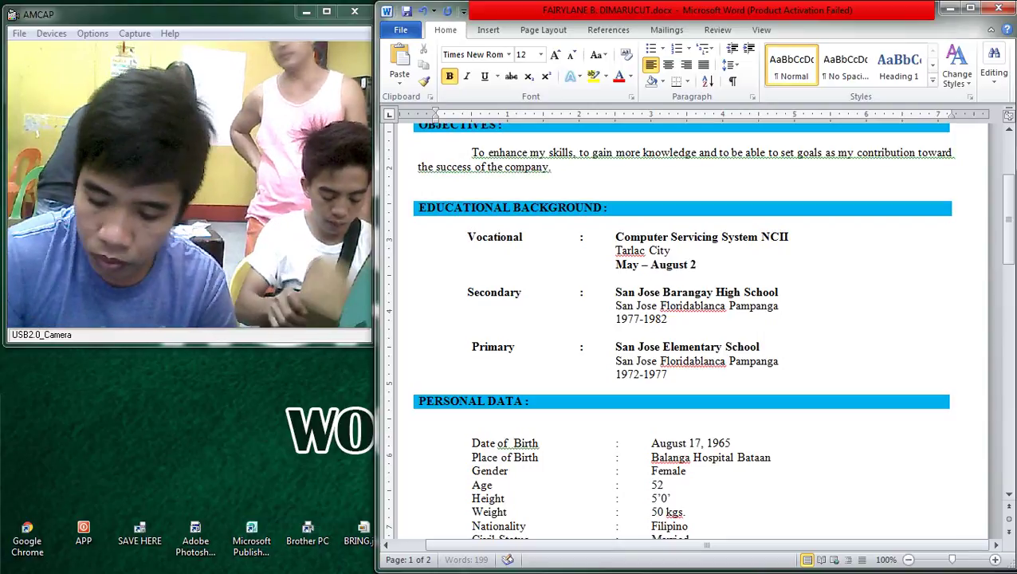
{"action": "left_click", "coordinate": [615, 333]}
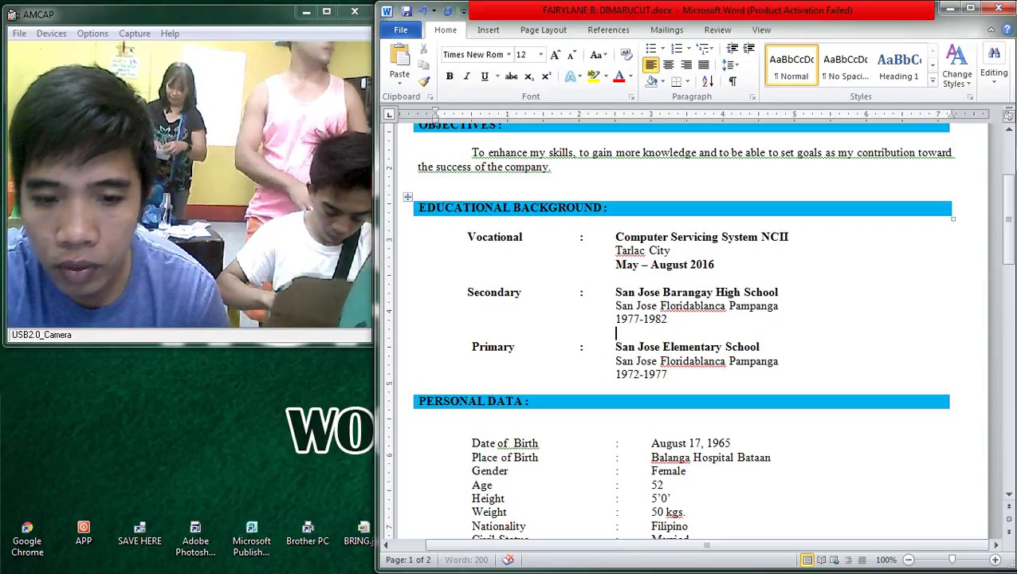
Step: Rename the Secondary school to Pagalanggang National, with address 'Pagalanggang Dinalupihan Bataan'
{"action": "left_click_drag", "start_coordinate": [711, 292], "coordinate": [615, 292]}
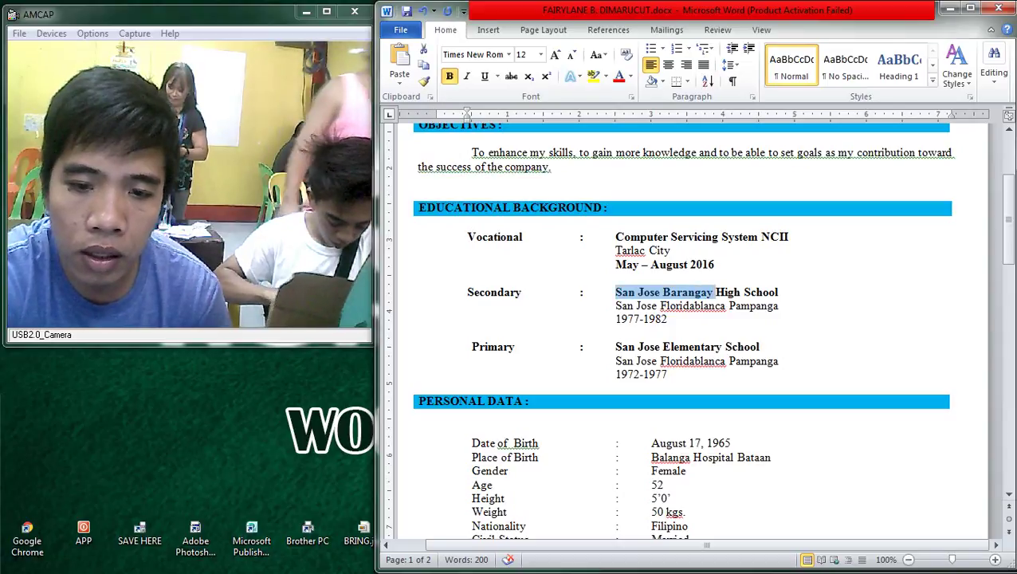
{"action": "key", "text": "BackSpace"}
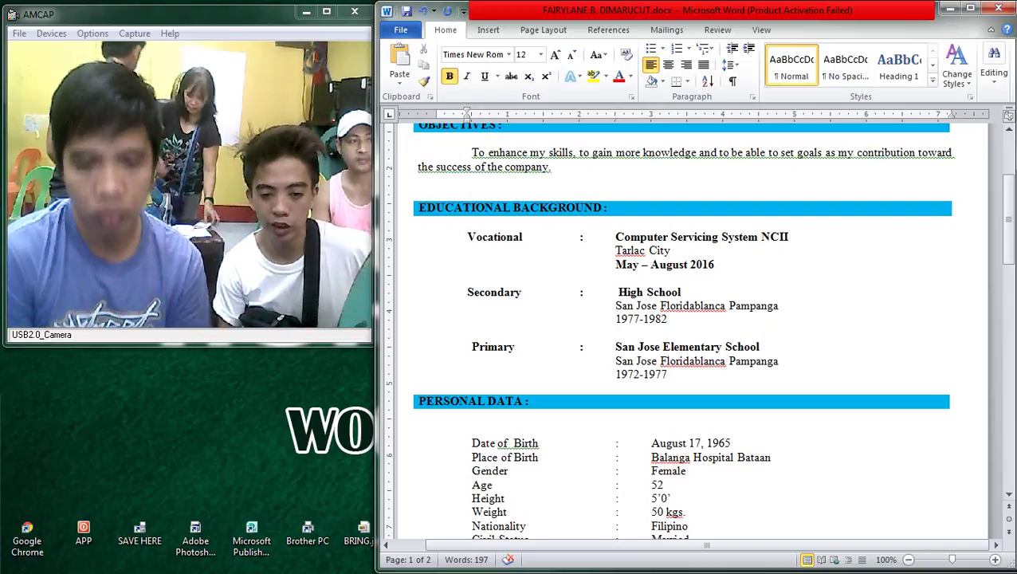
{"action": "type", "text": "Pagalangg"}
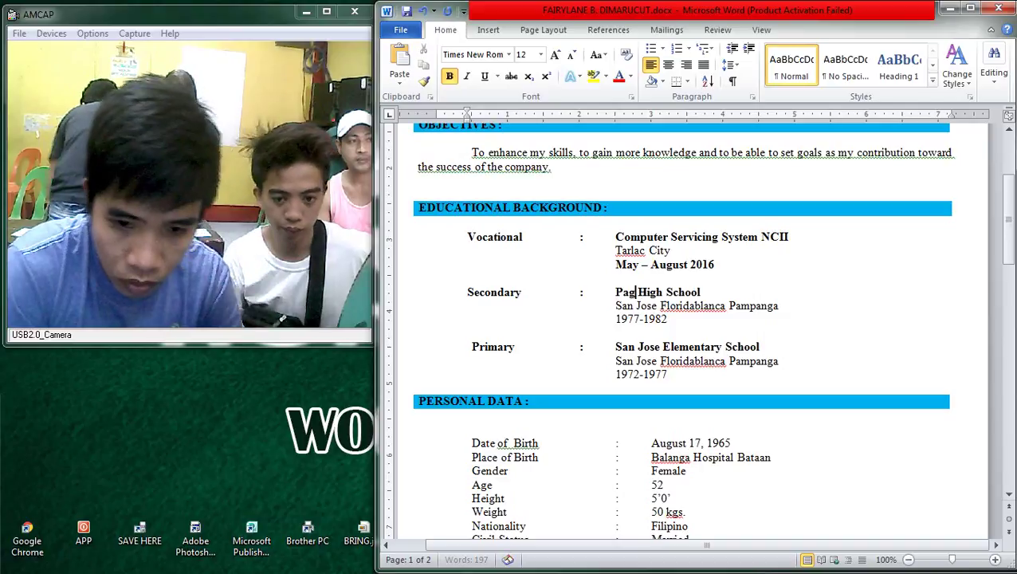
{"action": "type", "text": "ang Nat"}
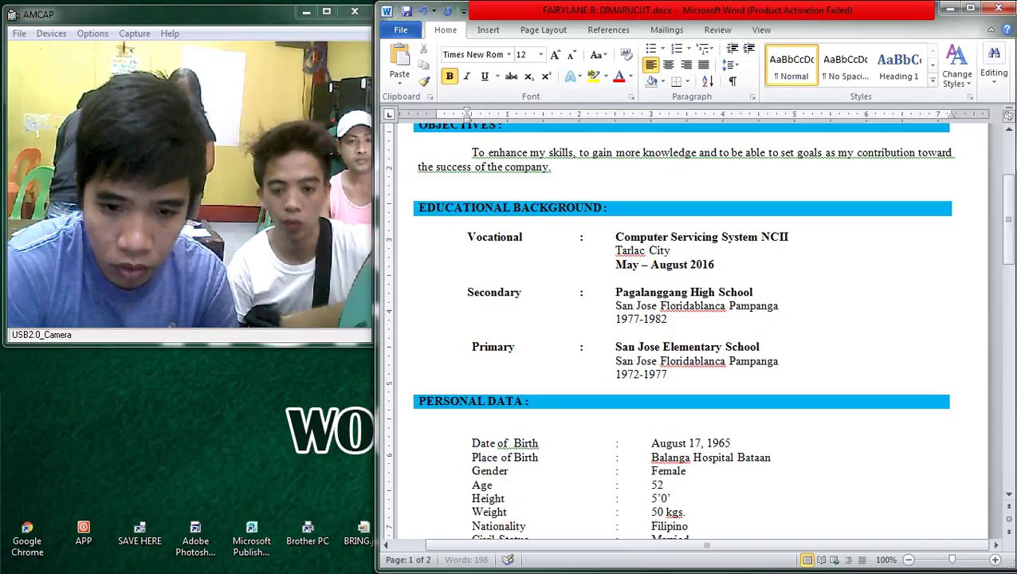
{"action": "type", "text": "ional"}
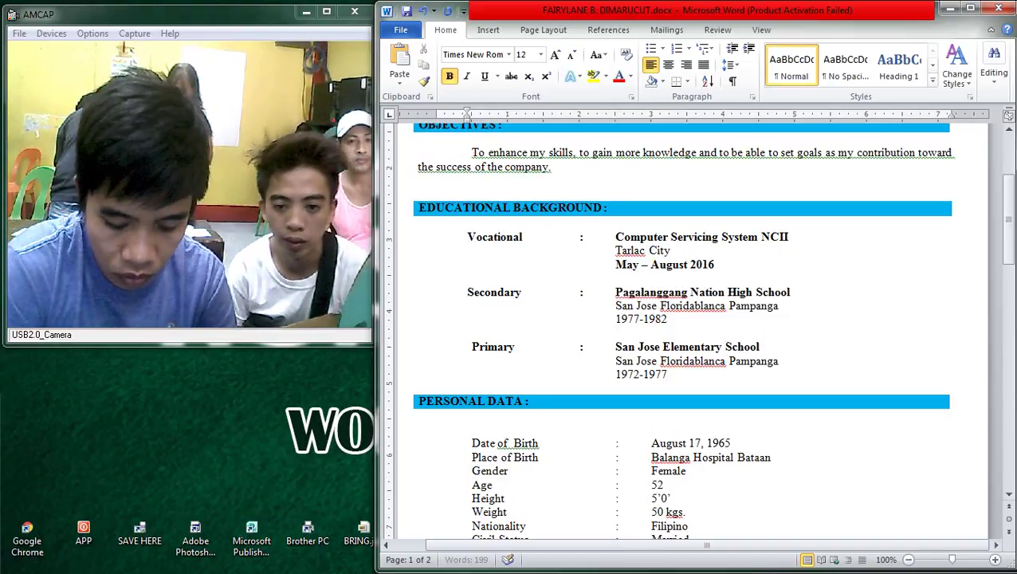
{"action": "key", "text": "Down"}
{"action": "key", "text": "Home"}
{"action": "key", "text": "shift+End"}
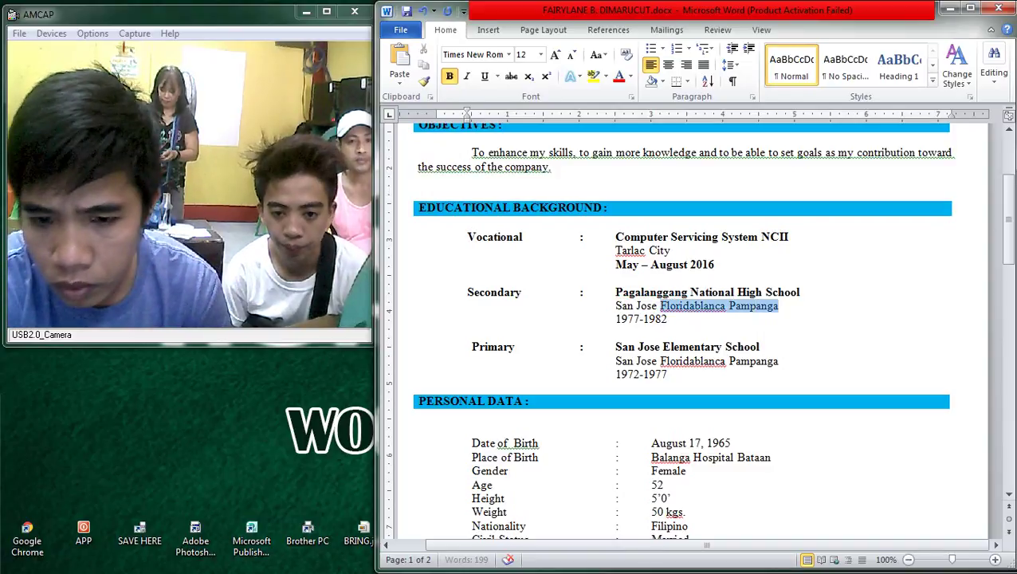
{"action": "type", "text": "Pag"}
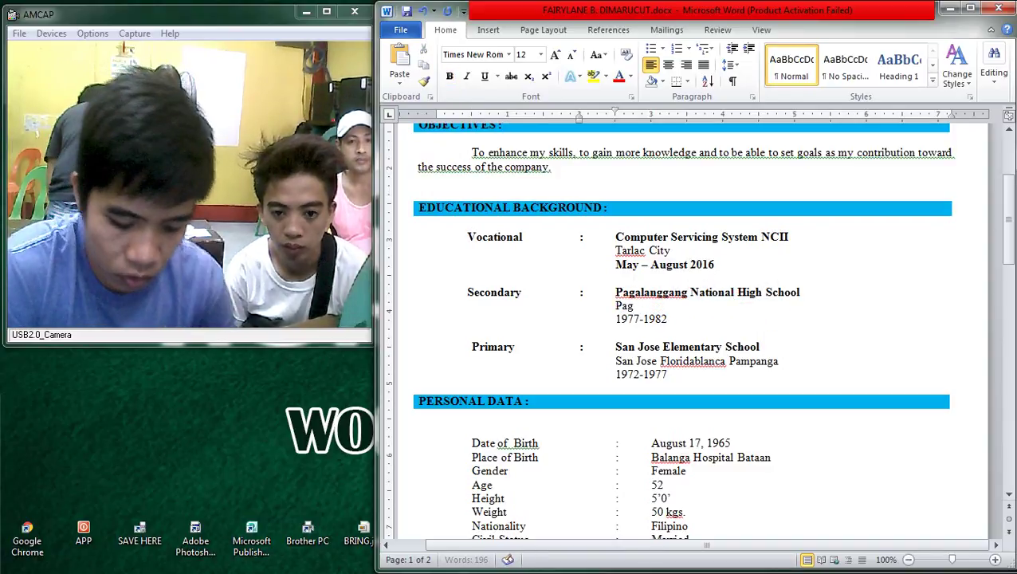
{"action": "type", "text": "alanggang"}
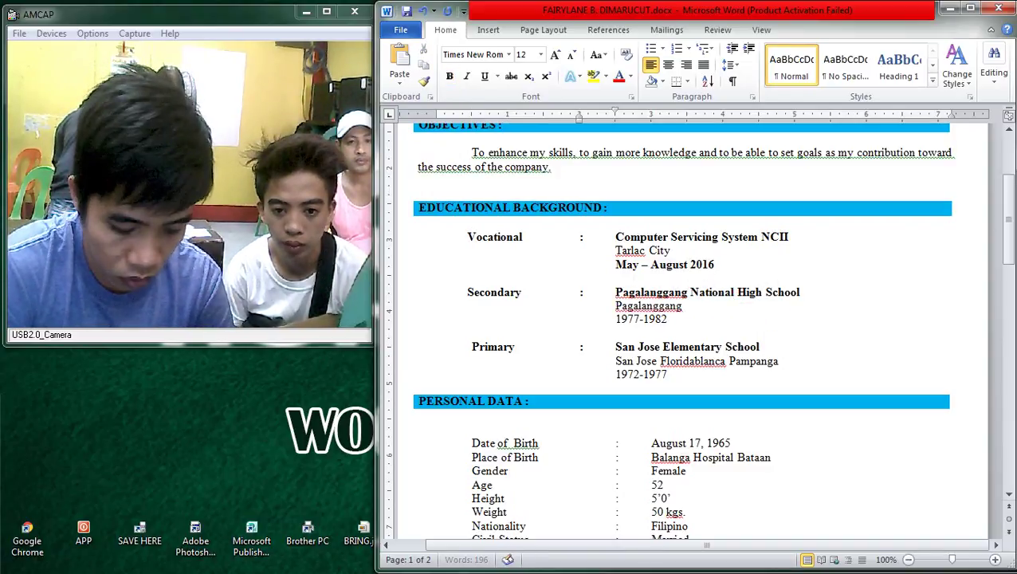
{"action": "type", "text": " Dinalupih"}
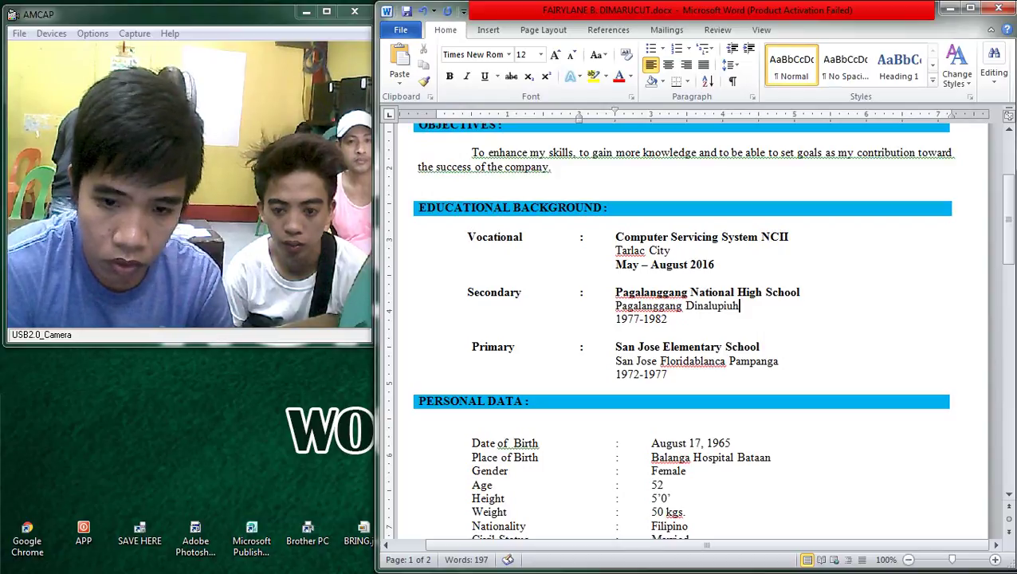
{"action": "key", "text": "BackSpace"}
{"action": "type", "text": "han Bataanb"}
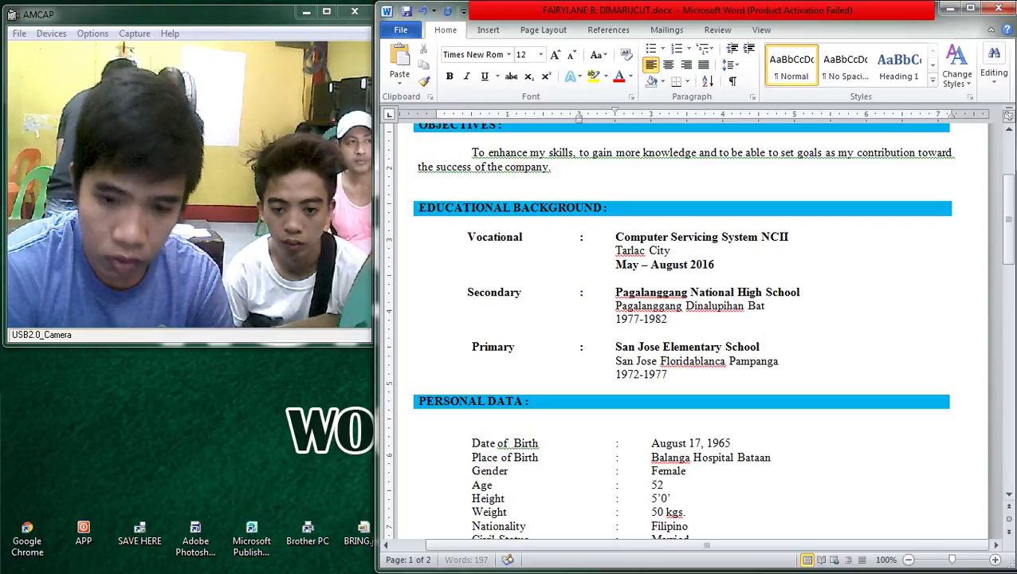
Step: Replace the Secondary years 1977-1982 with 2013-2014
{"action": "key", "text": "BackSpace"}
{"action": "left_click", "coordinate": [667, 318]}
{"action": "key", "text": "BackSpace"}
{"action": "key", "text": "BackSpace"}
{"action": "key", "text": "BackSpace"}
{"action": "key", "text": "BackSpace"}
{"action": "key", "text": "BackSpace"}
{"action": "key", "text": "BackSpace"}
{"action": "key", "text": "BackSpace"}
{"action": "key", "text": "BackSpace"}
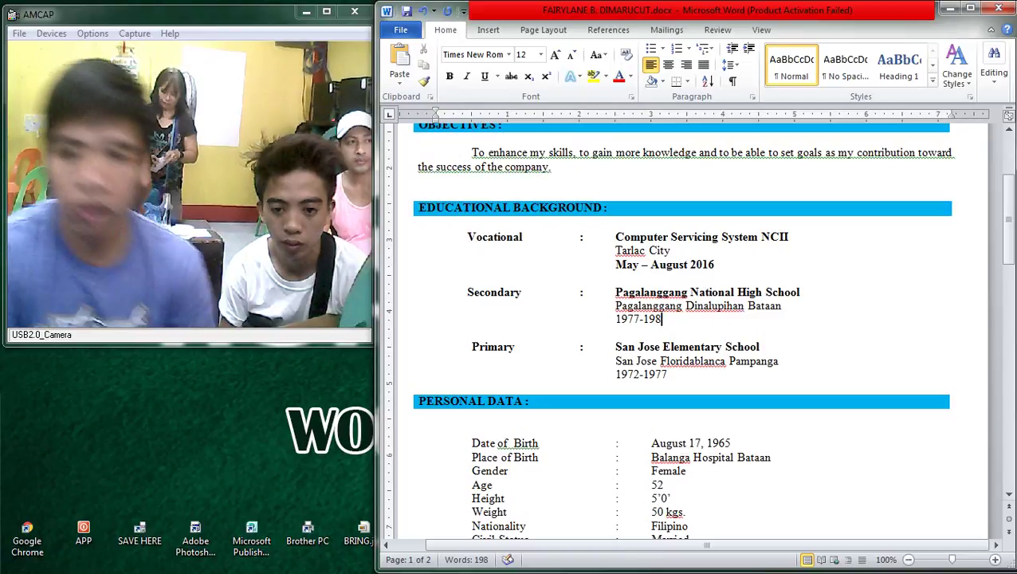
{"action": "key", "text": "BackSpace"}
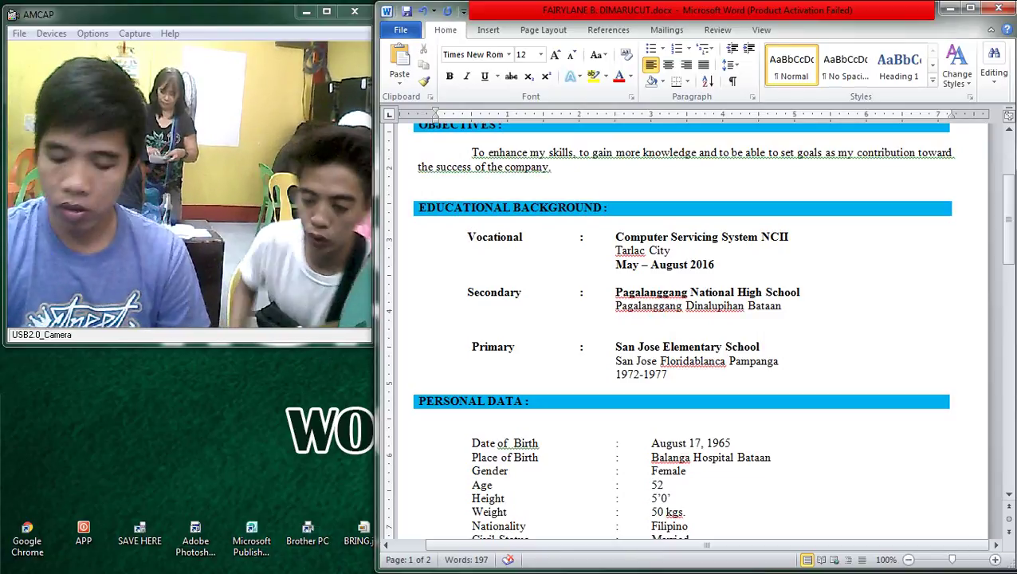
{"action": "type", "text": "2013-2014"}
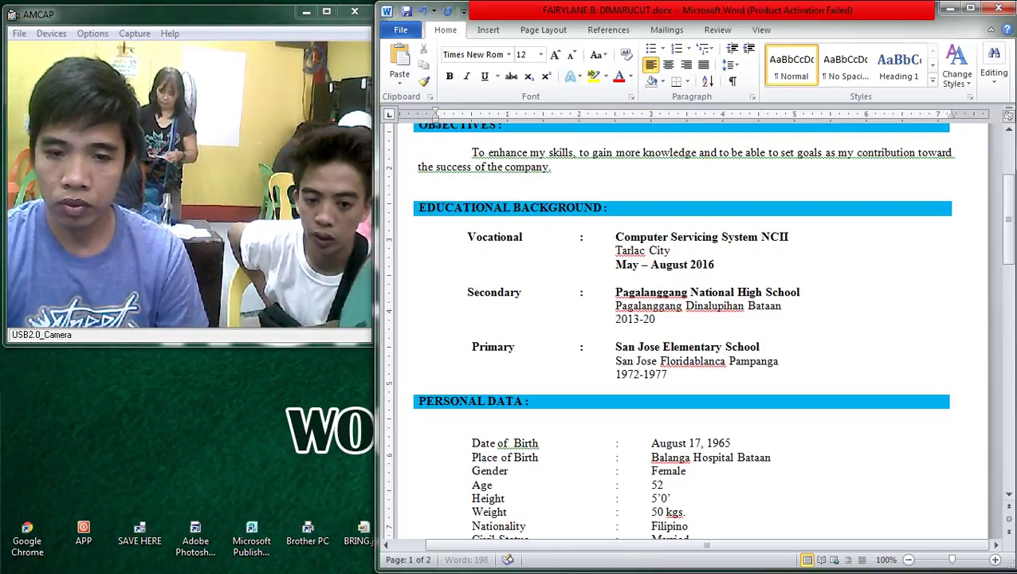
Step: Replace San Jose with Pagalanggang in the Primary school name
{"action": "left_click", "coordinate": [985, 489]}
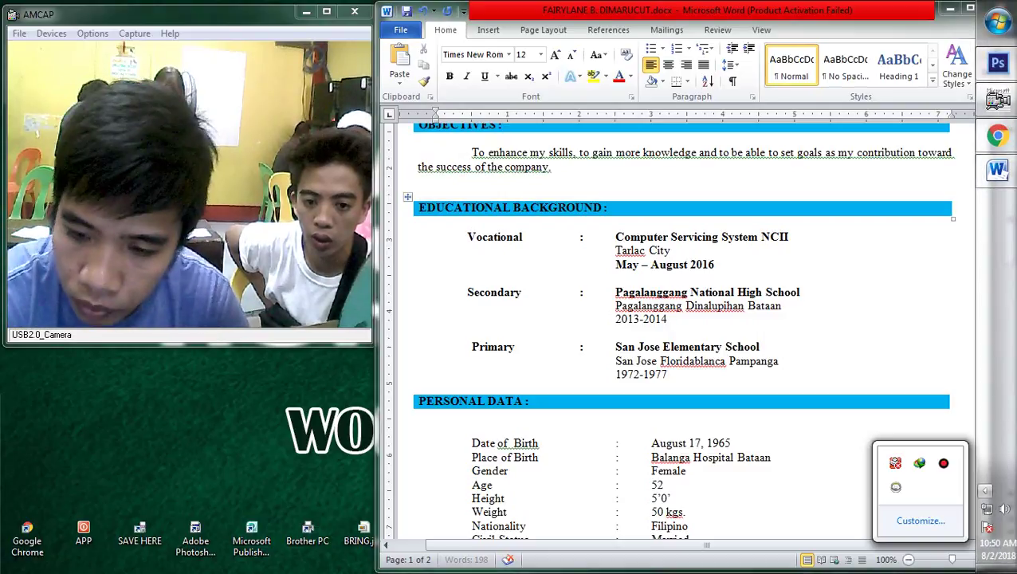
{"action": "left_click", "coordinate": [984, 490]}
{"action": "left_click_drag", "start_coordinate": [659, 346], "coordinate": [615, 346]}
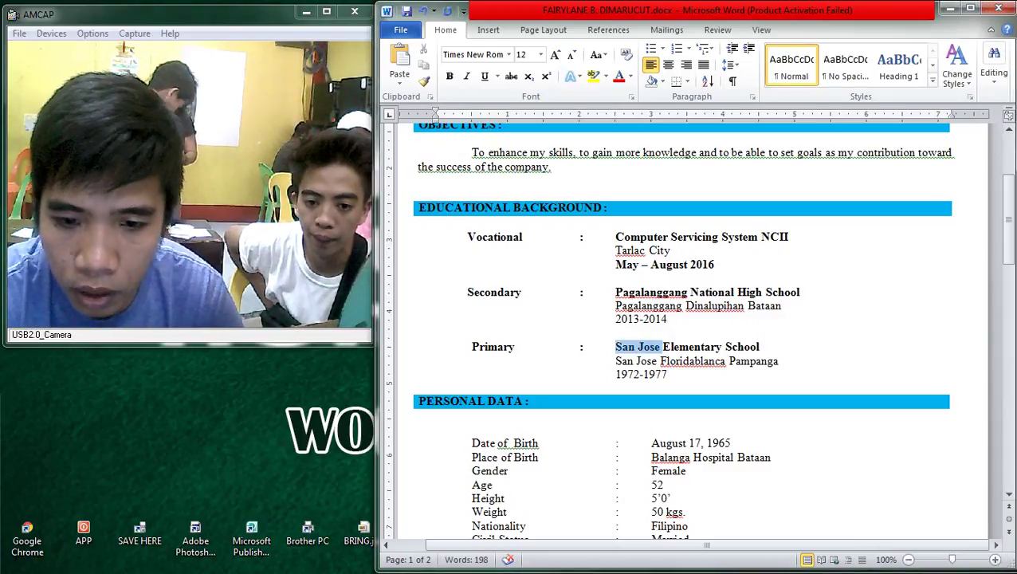
{"action": "key", "text": "BackSpace"}
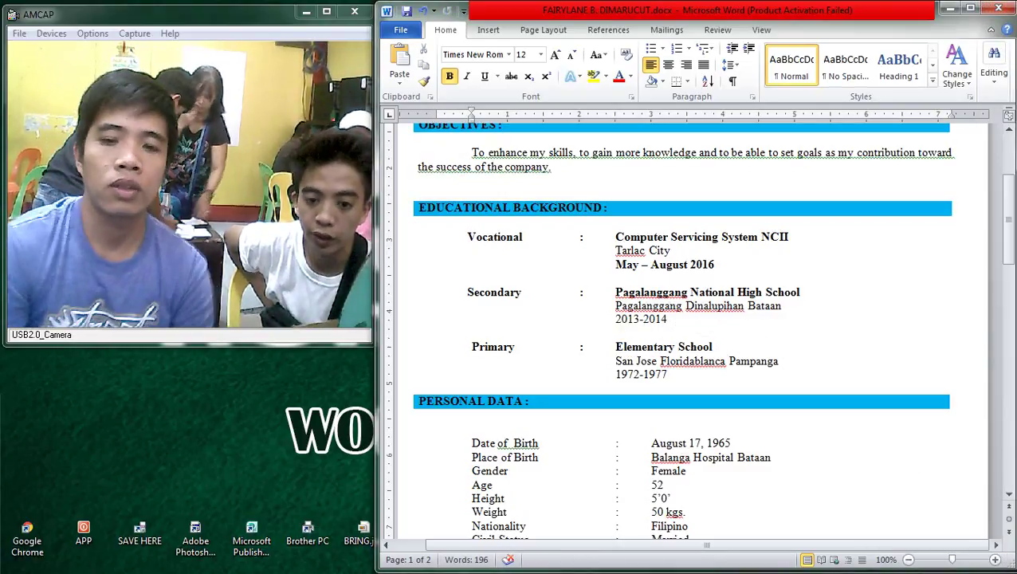
{"action": "type", "text": "Pagaa"}
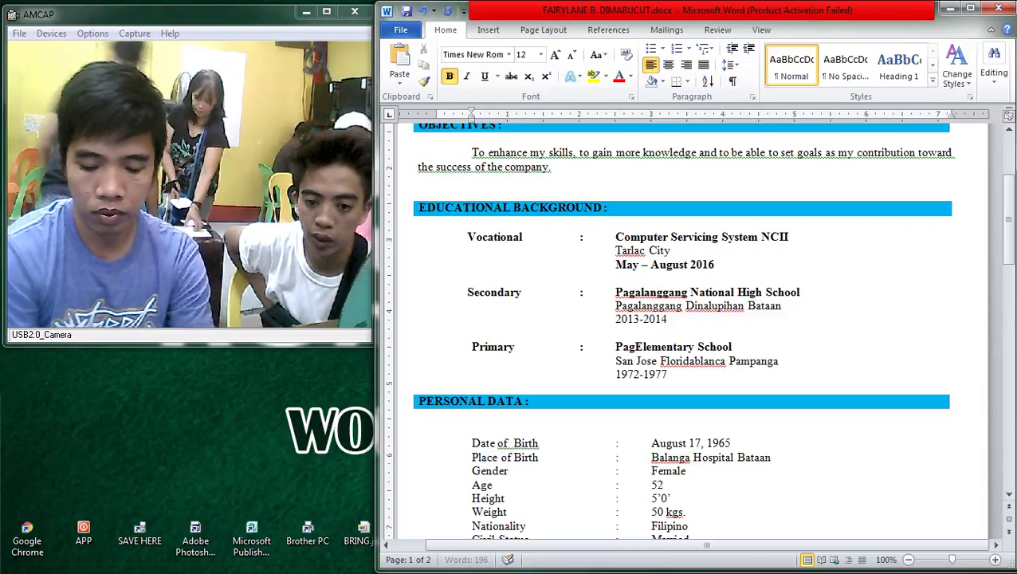
{"action": "type", "text": "anggan"}
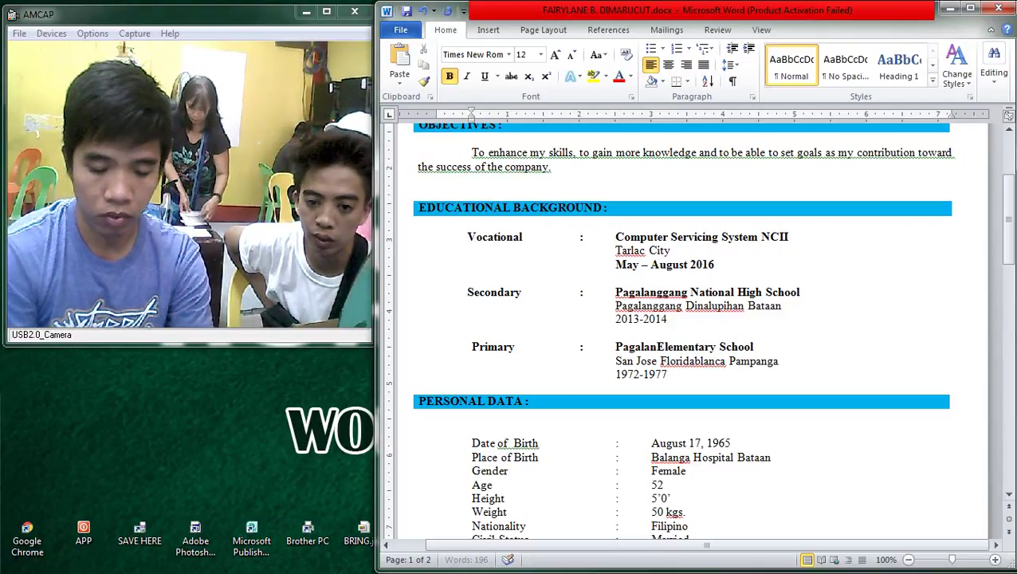
{"action": "type", "text": "g"}
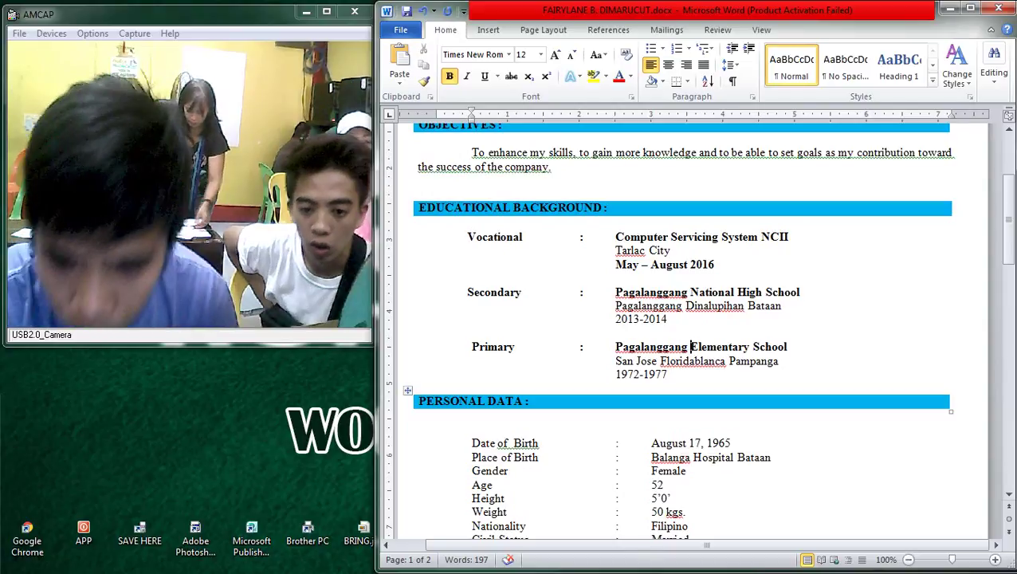
Step: Change the Primary address from San Jose Floridablanca to Dinalupihan Bataan
{"action": "left_click_drag", "start_coordinate": [727, 360], "coordinate": [615, 360]}
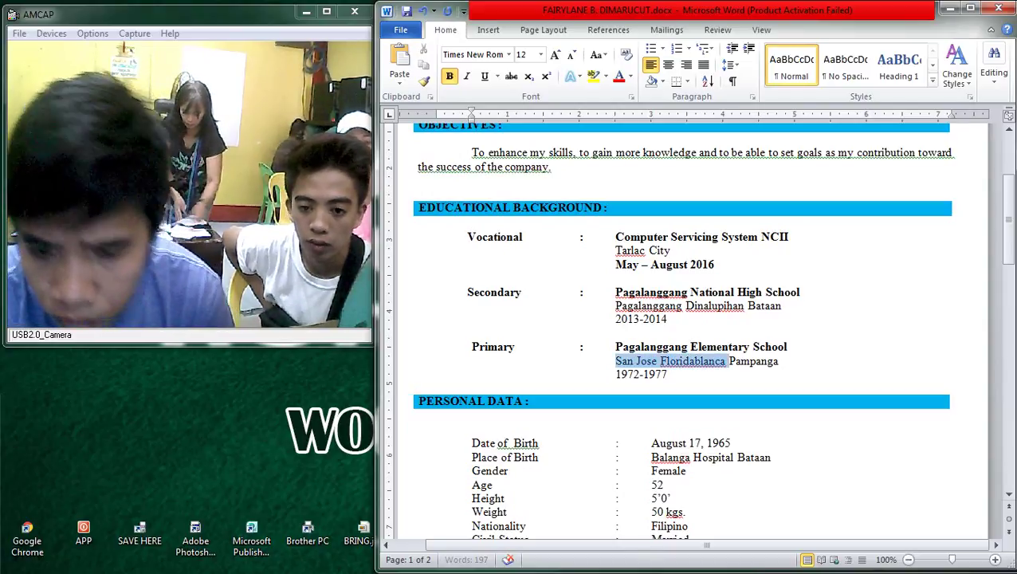
{"action": "key", "text": "BackSpace"}
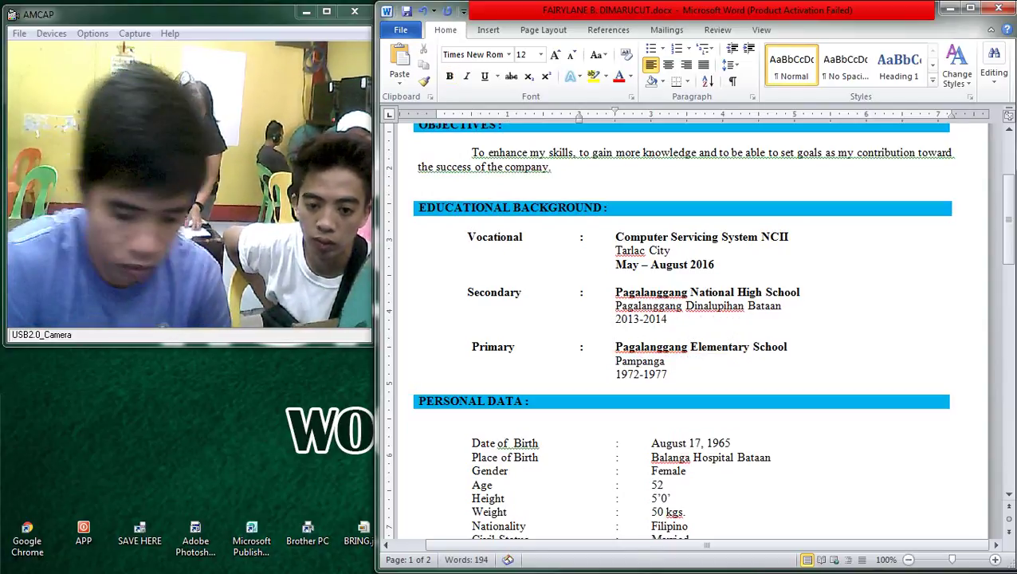
{"action": "type", "text": "DInalupihan"}
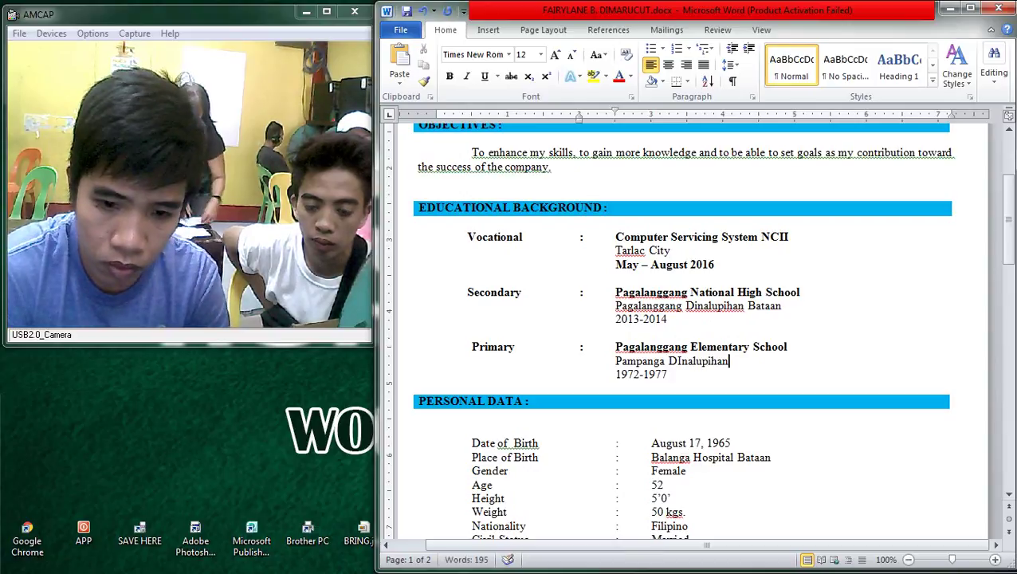
{"action": "key", "text": "Left"}
{"action": "key", "text": "Left"}
{"action": "key", "text": "Left"}
{"action": "key", "text": "Left"}
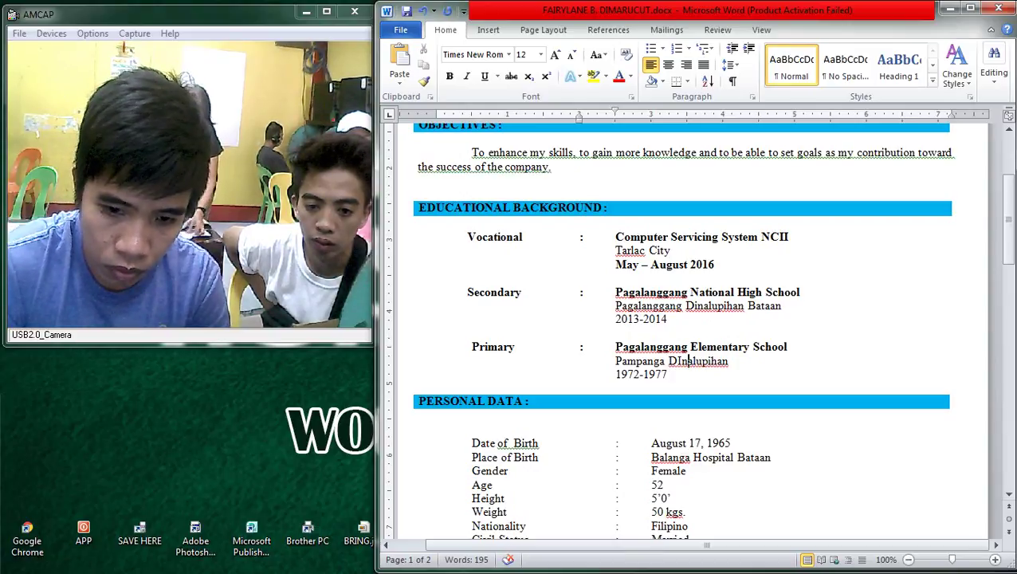
{"action": "key", "text": "BackSpace"}
{"action": "type", "text": "i"}
{"action": "key", "text": "End"}
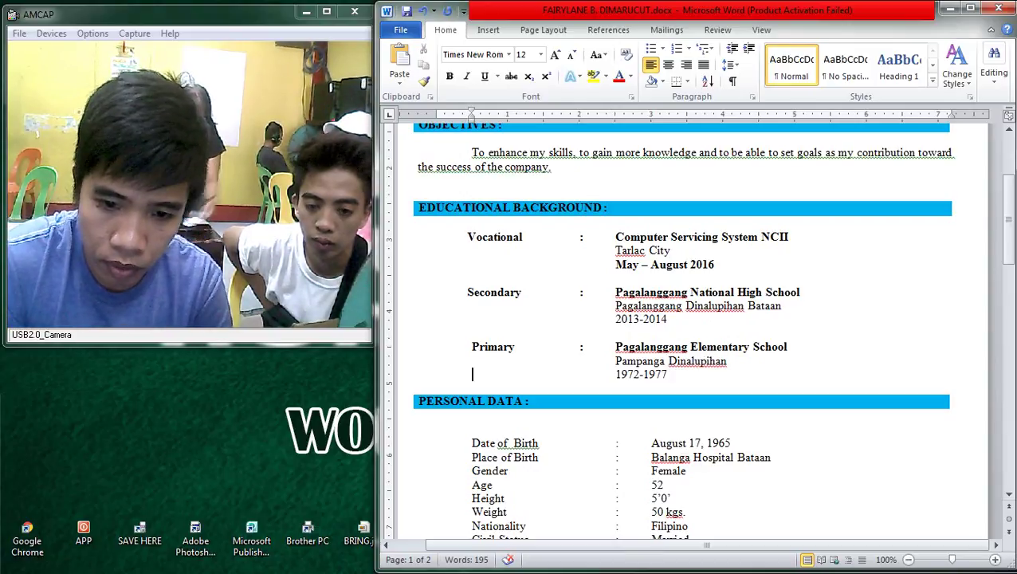
{"action": "type", "text": "Bataan"}
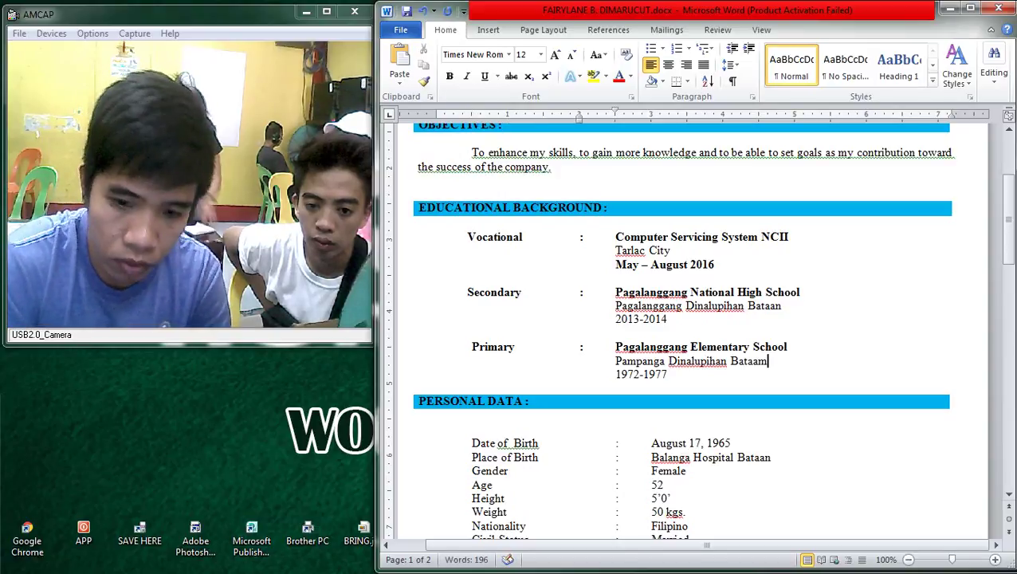
Step: Erase the old 1972-1977 years and paste the Secondary address lines over the Primary address
{"action": "key", "text": "Down"}
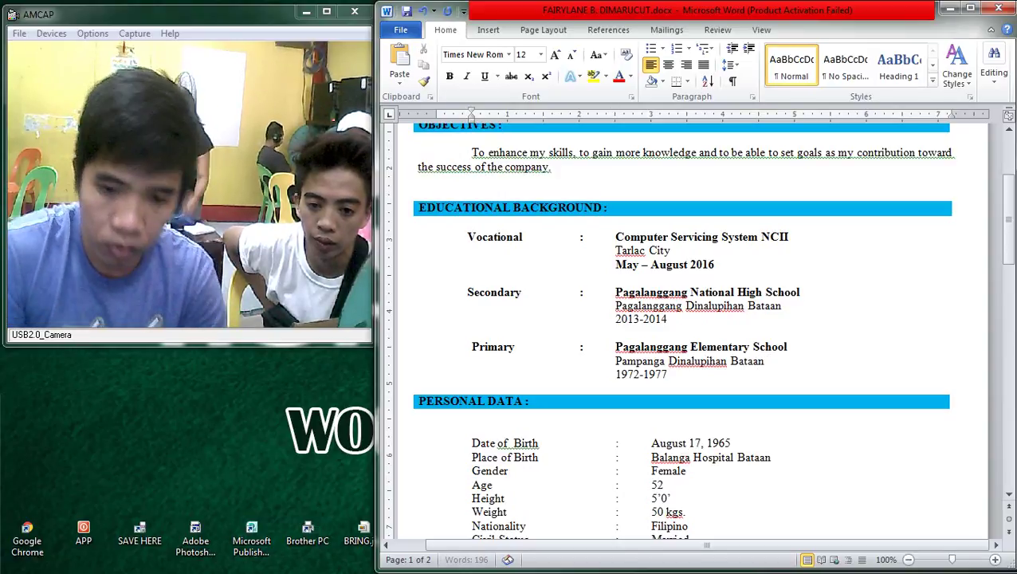
{"action": "key", "text": "BackSpace"}
{"action": "key", "text": "BackSpace"}
{"action": "key", "text": "BackSpace"}
{"action": "key", "text": "BackSpace"}
{"action": "key", "text": "BackSpace"}
{"action": "key", "text": "BackSpace"}
{"action": "key", "text": "BackSpace"}
{"action": "key", "text": "BackSpace"}
{"action": "key", "text": "BackSpace"}
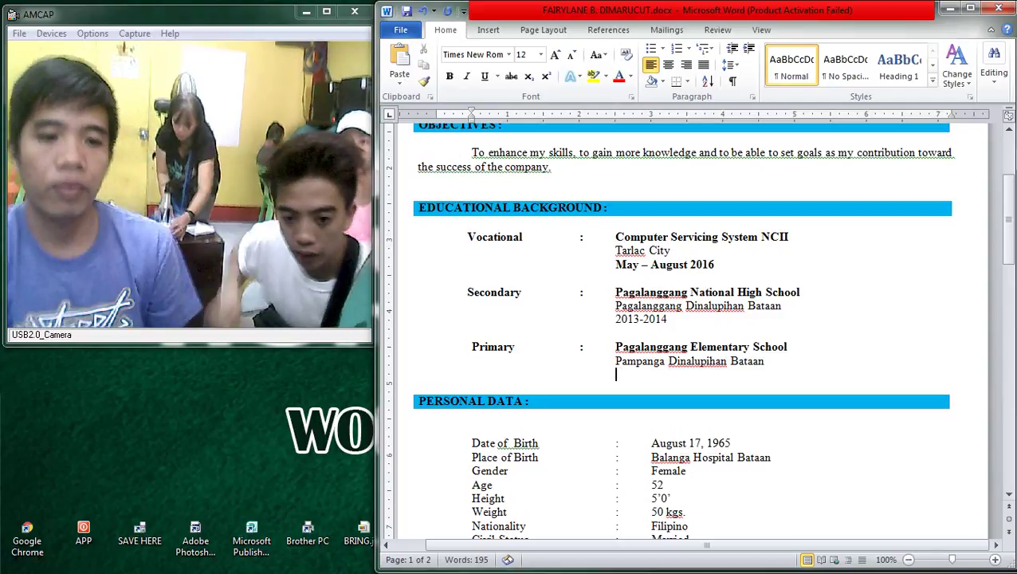
{"action": "key", "text": "Up"}
{"action": "key", "text": "Up"}
{"action": "key", "text": "Up"}
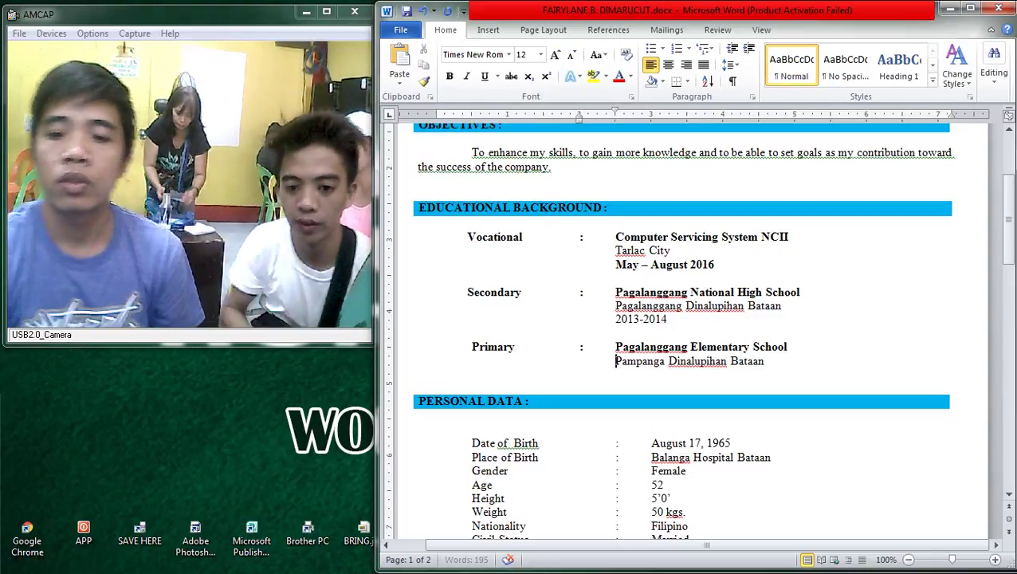
{"action": "key", "text": "End"}
{"action": "key", "text": "shift+Home"}
{"action": "key", "text": "shift+Up"}
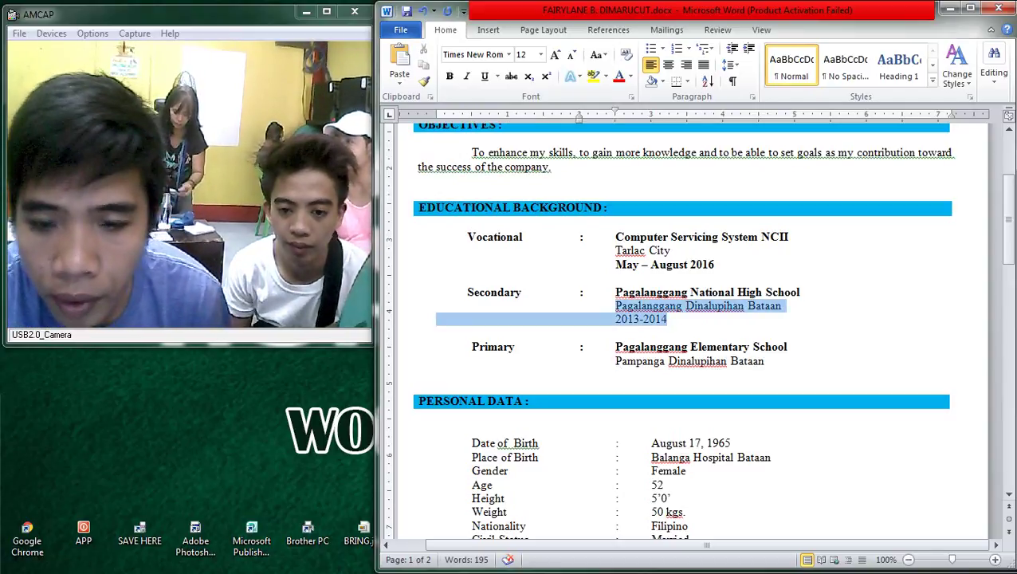
{"action": "key", "text": "ctrl+c"}
{"action": "key", "text": "Down"}
{"action": "key", "text": "Down"}
{"action": "key", "text": "Down"}
{"action": "key", "text": "Down"}
{"action": "key", "text": "shift+End"}
{"action": "key", "text": "ctrl+v"}
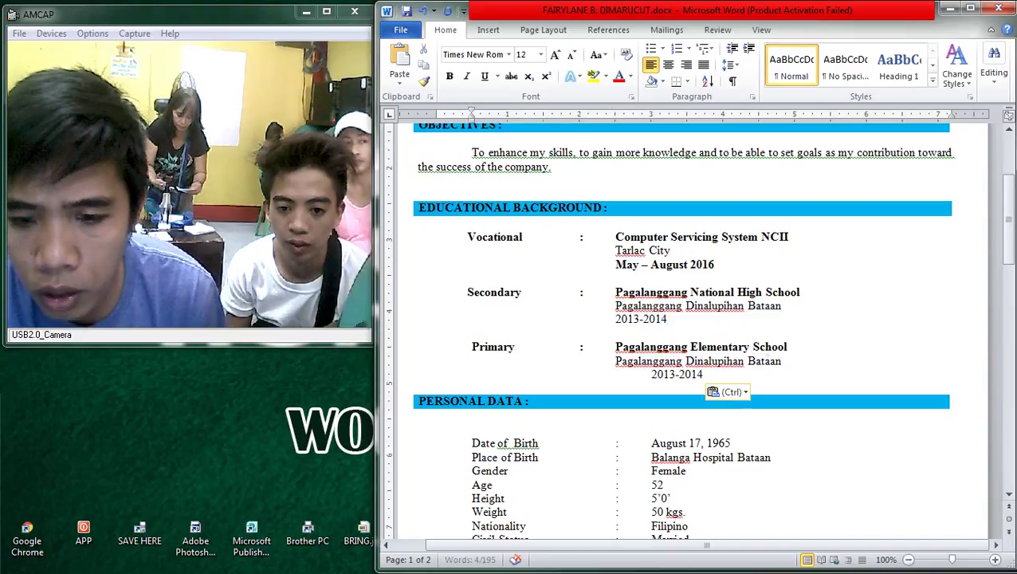
Step: Replace the duplicate 2013-2014 line under Primary with 2009-2010
{"action": "key", "text": "Home"}
{"action": "key", "text": "BackSpace"}
{"action": "key", "text": "shift+End"}
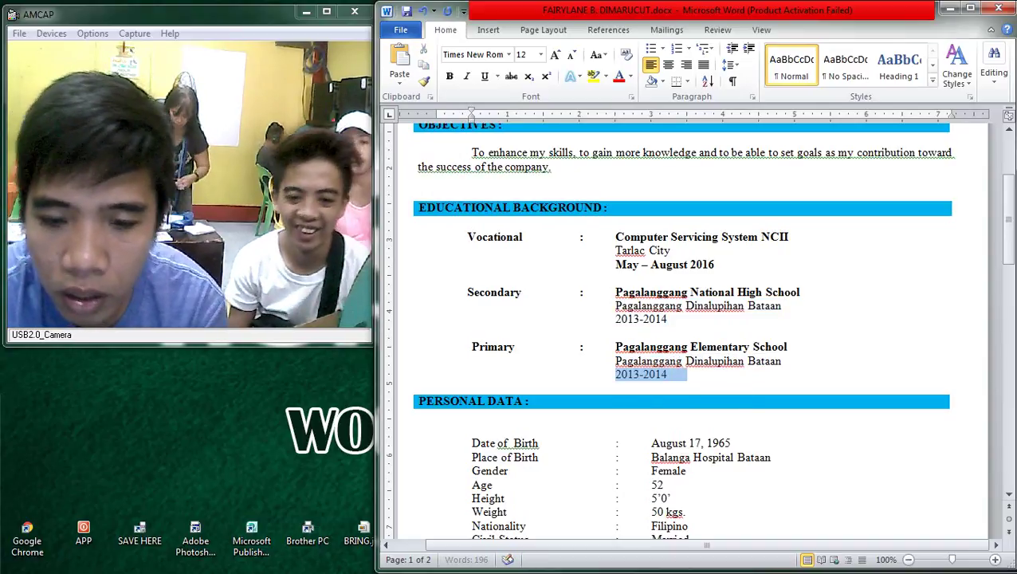
{"action": "key", "text": "Delete"}
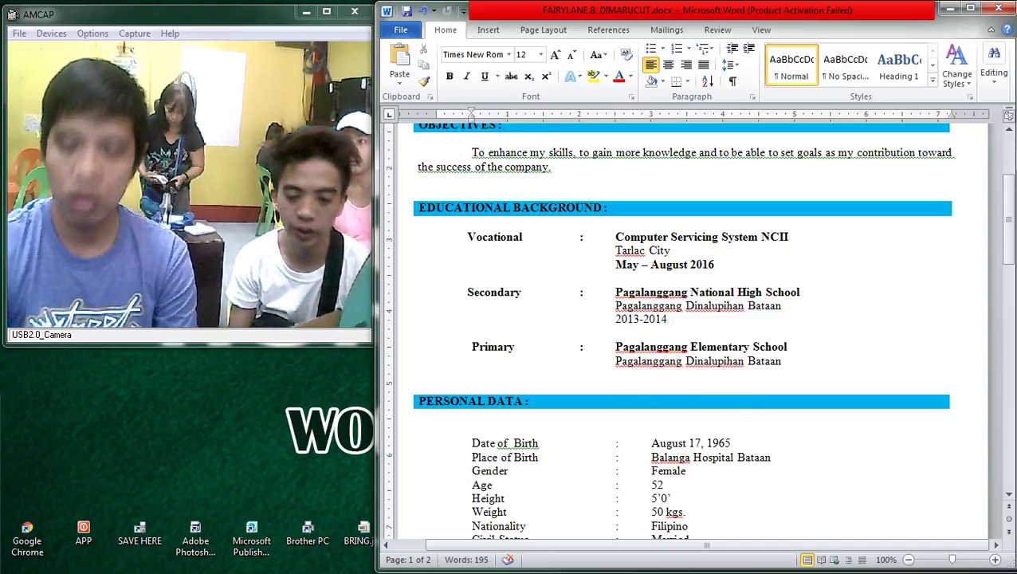
{"action": "type", "text": "200"}
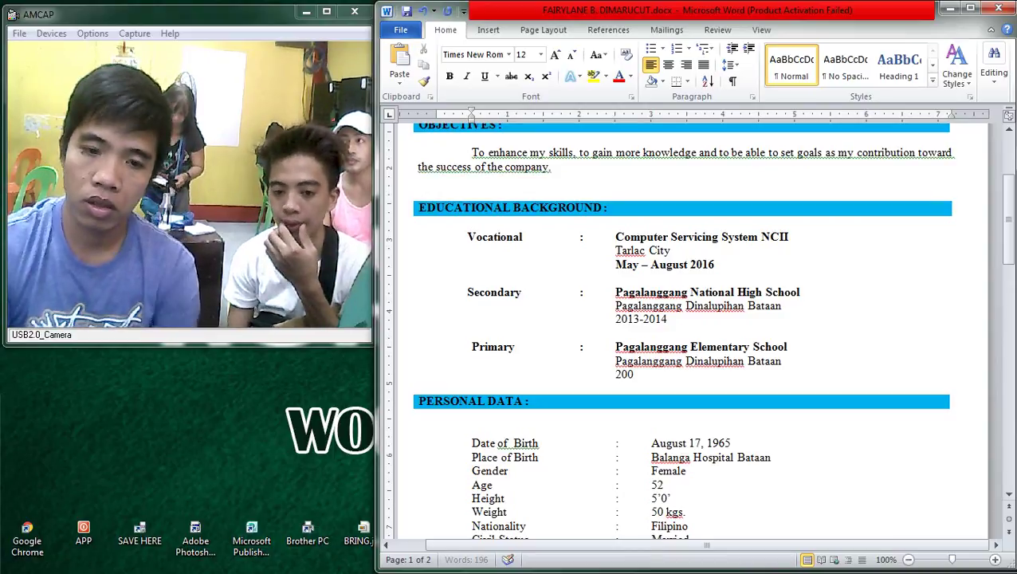
{"action": "type", "text": "9-2010"}
{"action": "scroll", "coordinate": [700, 326], "scroll_direction": "down", "scroll_amount": 3}
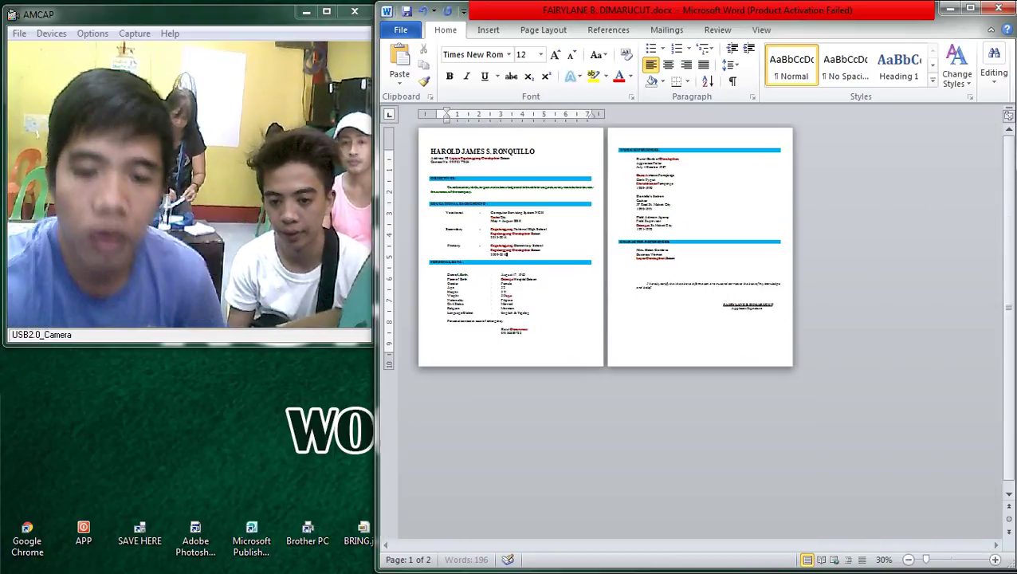
{"action": "scroll", "coordinate": [699, 326], "scroll_direction": "down", "scroll_amount": 1}
{"action": "scroll", "coordinate": [699, 327], "scroll_direction": "up", "scroll_amount": 2}
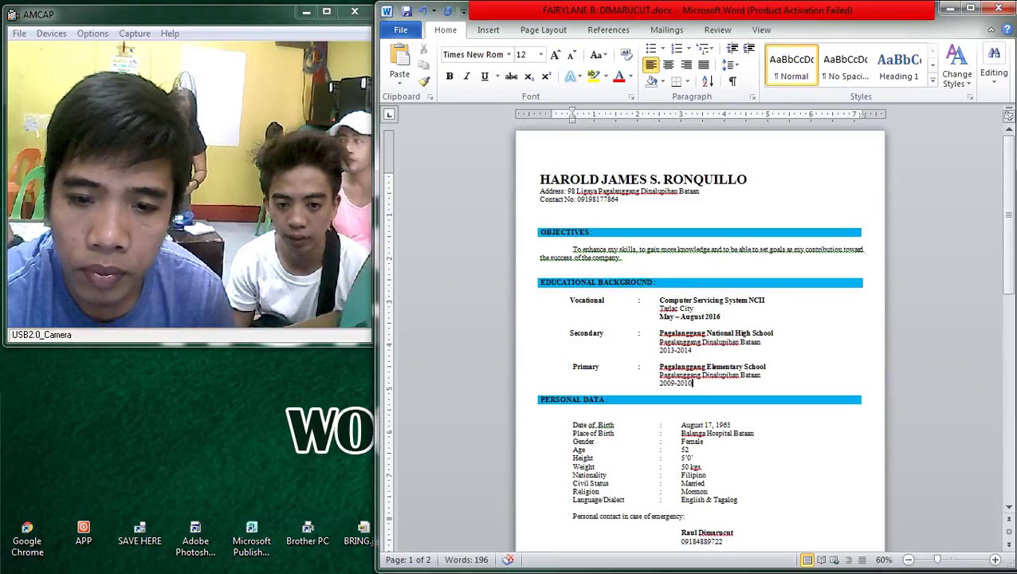
{"action": "scroll", "coordinate": [699, 335], "scroll_direction": "down", "scroll_amount": 1}
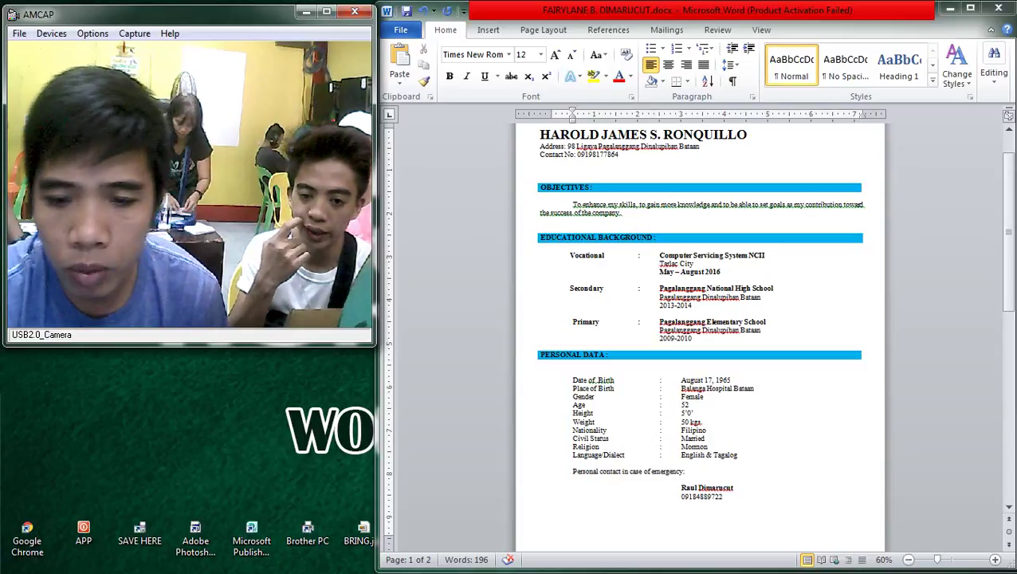
{"action": "left_click", "coordinate": [693, 338]}
{"action": "scroll", "coordinate": [700, 335], "scroll_direction": "down", "scroll_amount": 1}
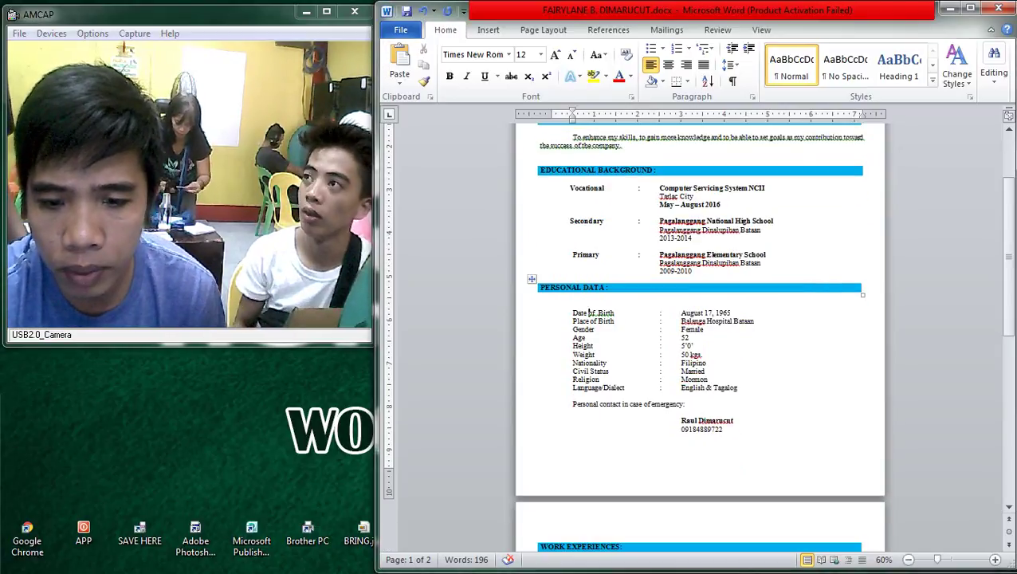
{"action": "scroll", "coordinate": [590, 312], "scroll_direction": "up", "scroll_amount": 2}
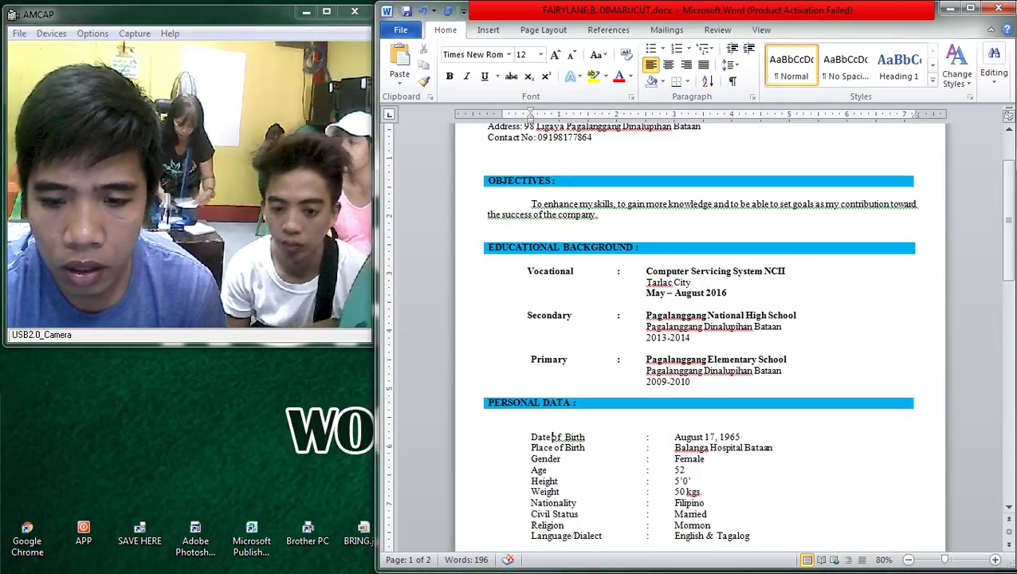
{"action": "left_click_drag", "start_coordinate": [742, 436], "coordinate": [674, 448]}
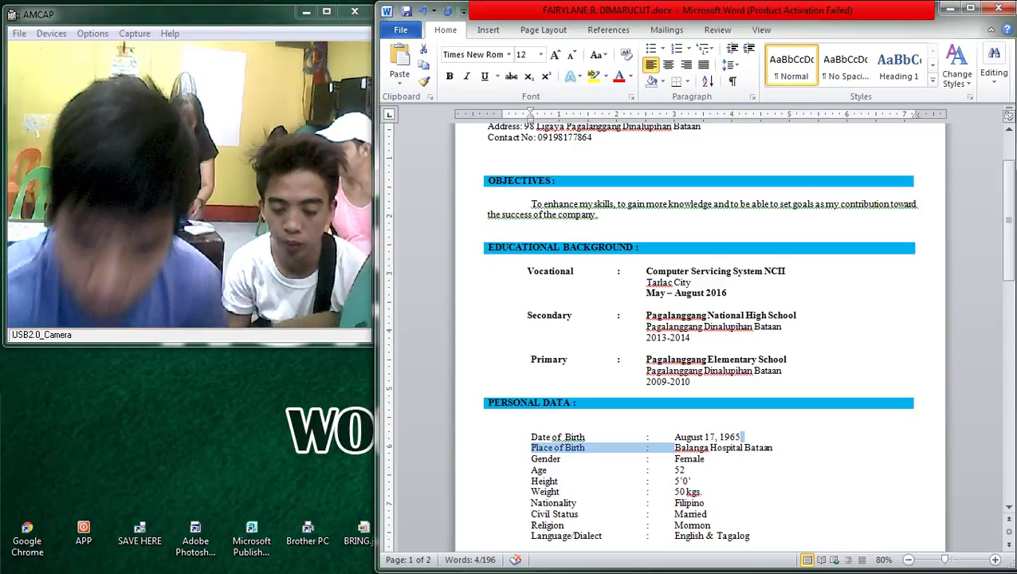
{"action": "left_click", "coordinate": [500, 423]}
{"action": "key", "text": "shift+Down"}
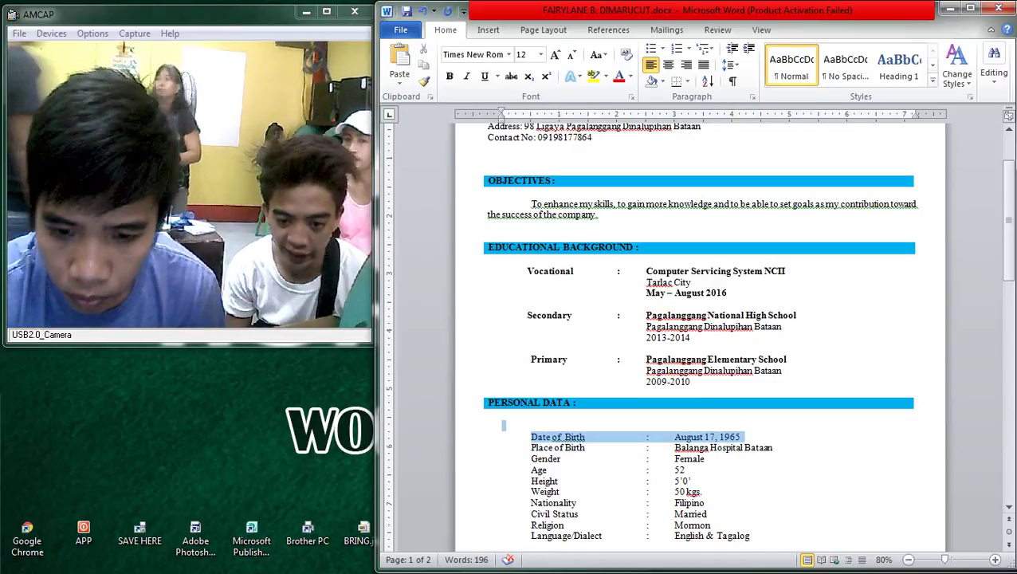
{"action": "left_click_drag", "start_coordinate": [674, 437], "coordinate": [740, 437]}
{"action": "left_click_drag", "start_coordinate": [674, 437], "coordinate": [740, 437]}
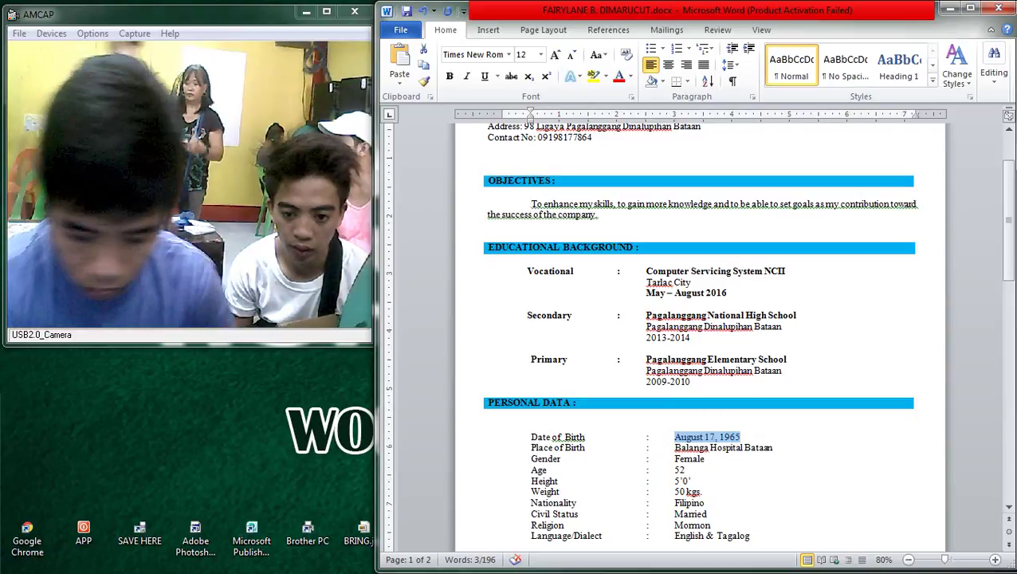
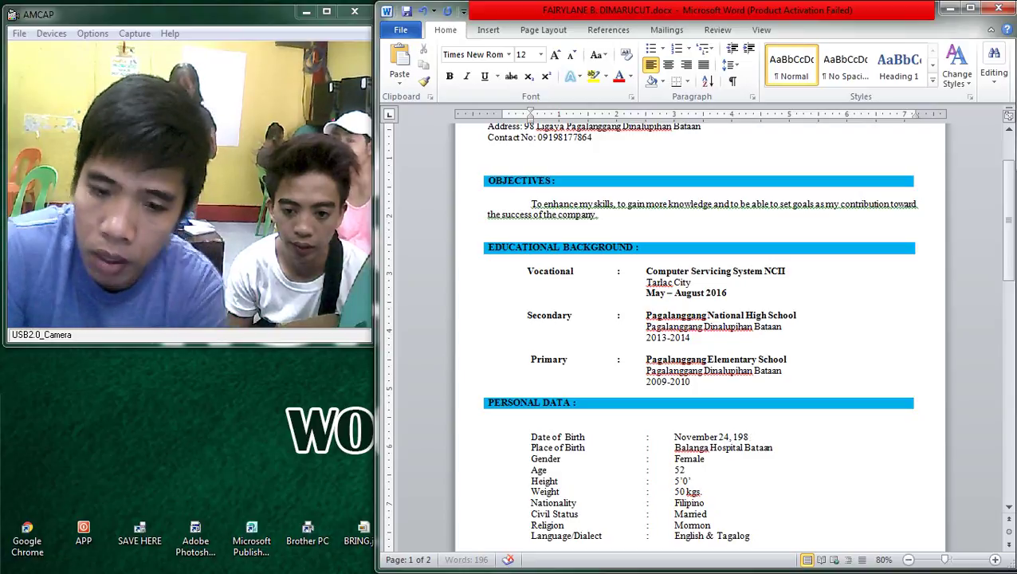
{"action": "key", "text": "BackSpace"}
Step: Delete the old Place of Birth value
{"action": "scroll", "coordinate": [700, 335], "scroll_direction": "down", "scroll_amount": 3}
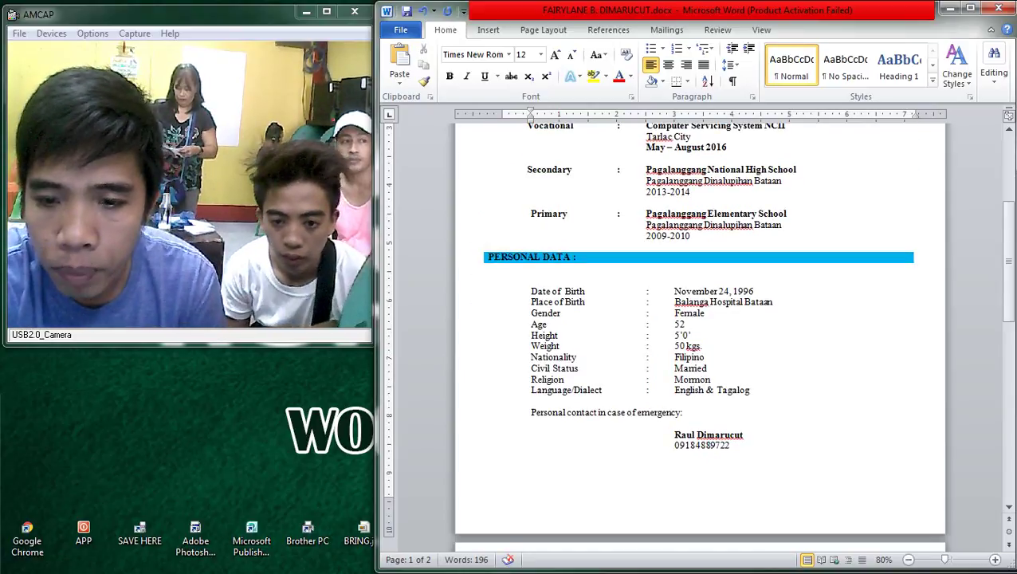
{"action": "left_click_drag", "start_coordinate": [772, 302], "coordinate": [674, 302]}
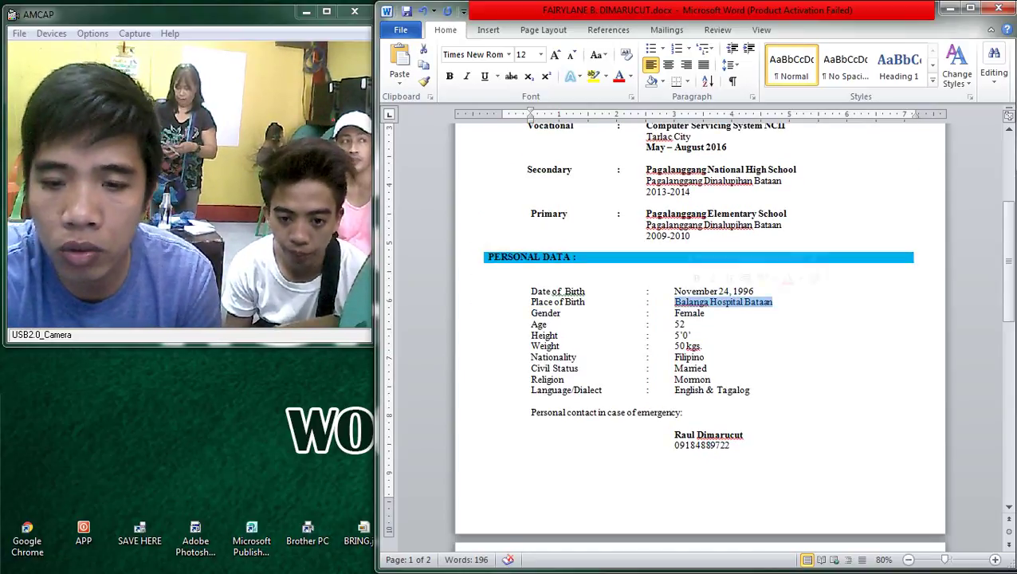
{"action": "key", "text": "BackSpace"}
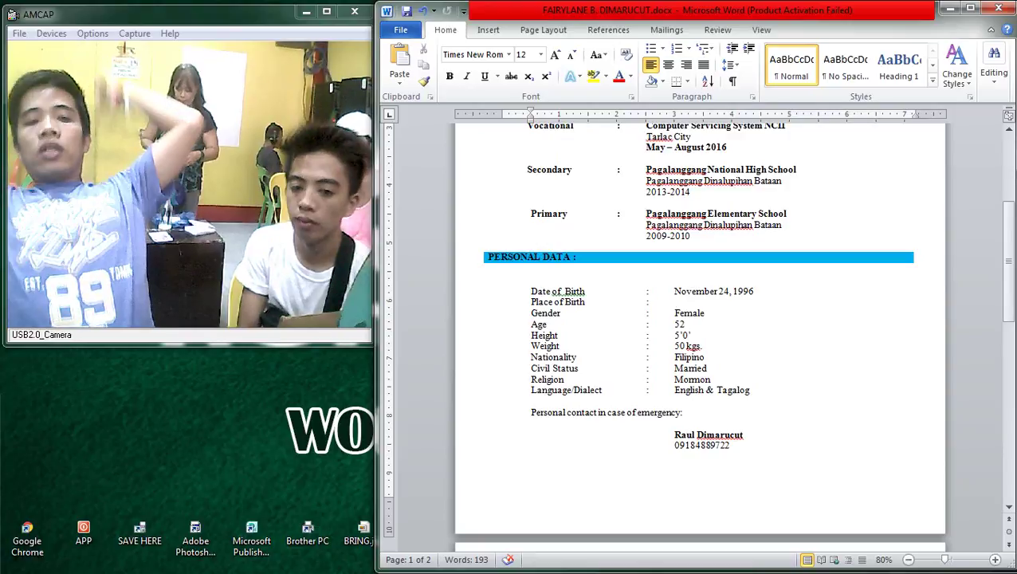
Step: Enter 'Tarlac Provincial Hospital' as the Place of Birth
{"action": "scroll", "coordinate": [699, 334], "scroll_direction": "down", "scroll_amount": 3, "text": "ctrl"}
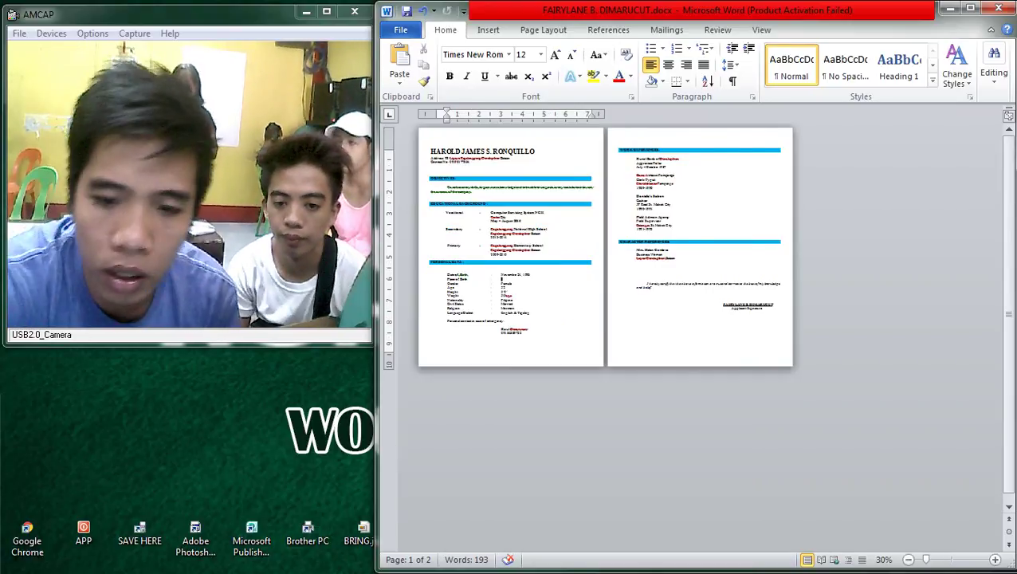
{"action": "scroll", "coordinate": [699, 335], "scroll_direction": "up", "scroll_amount": 2, "text": "ctrl"}
{"action": "scroll", "coordinate": [699, 335], "scroll_direction": "down", "scroll_amount": 5}
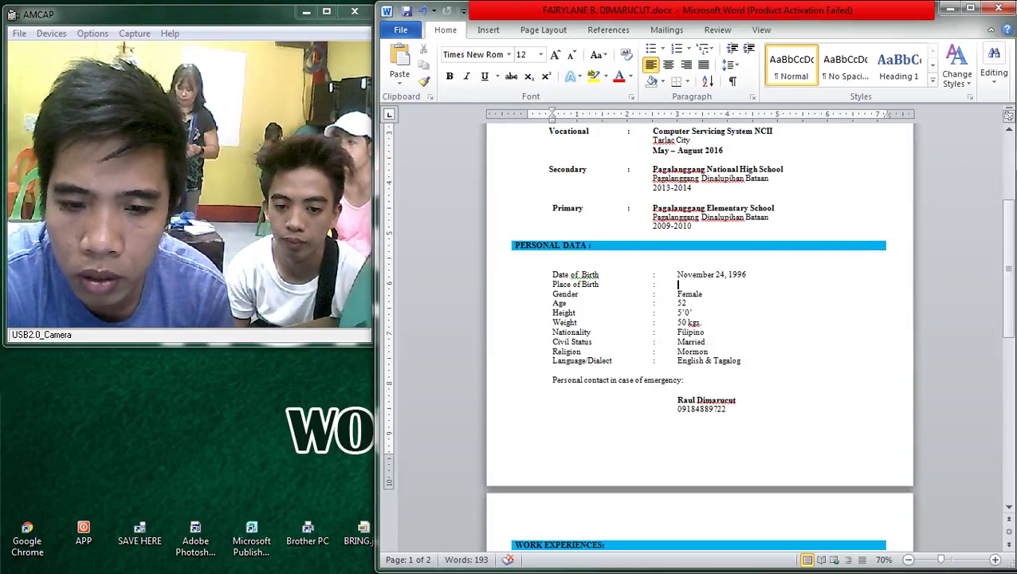
{"action": "scroll", "coordinate": [699, 335], "scroll_direction": "up", "scroll_amount": 1, "text": "ctrl"}
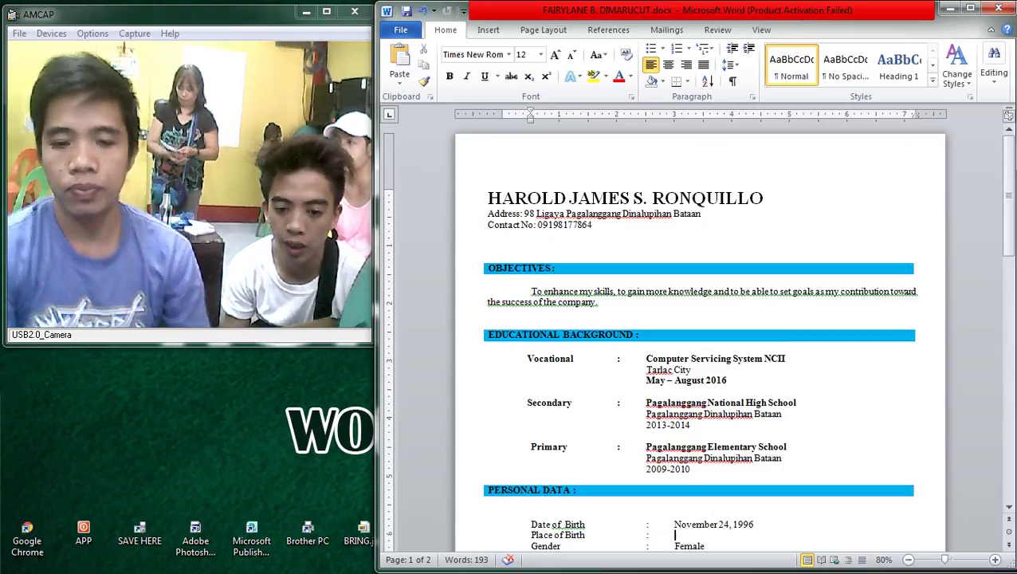
{"action": "type", "text": "Talr"}
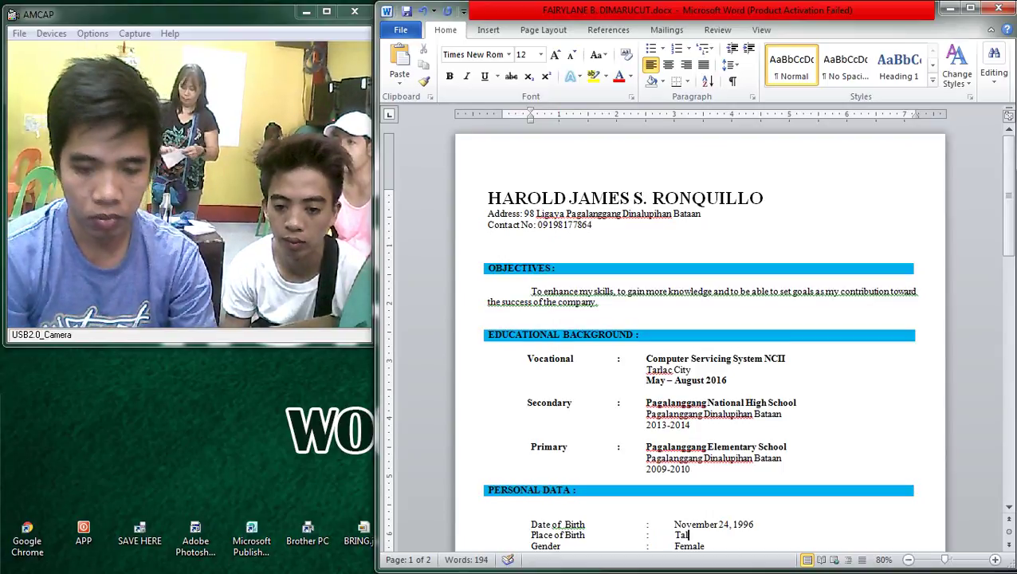
{"action": "key", "text": "BackSpace"}
{"action": "key", "text": "BackSpace"}
{"action": "type", "text": "rlac"}
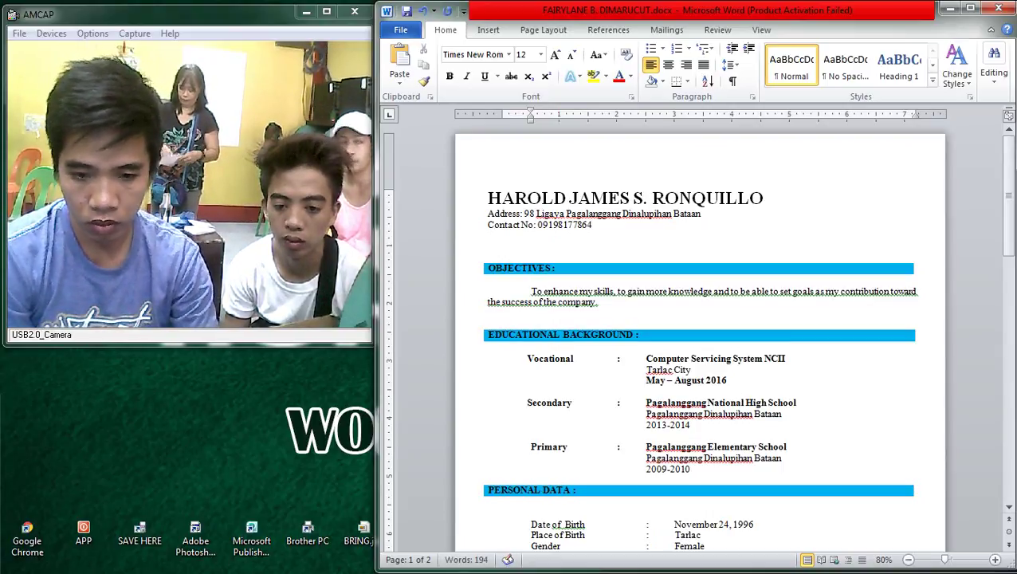
{"action": "type", "text": " Provinc"}
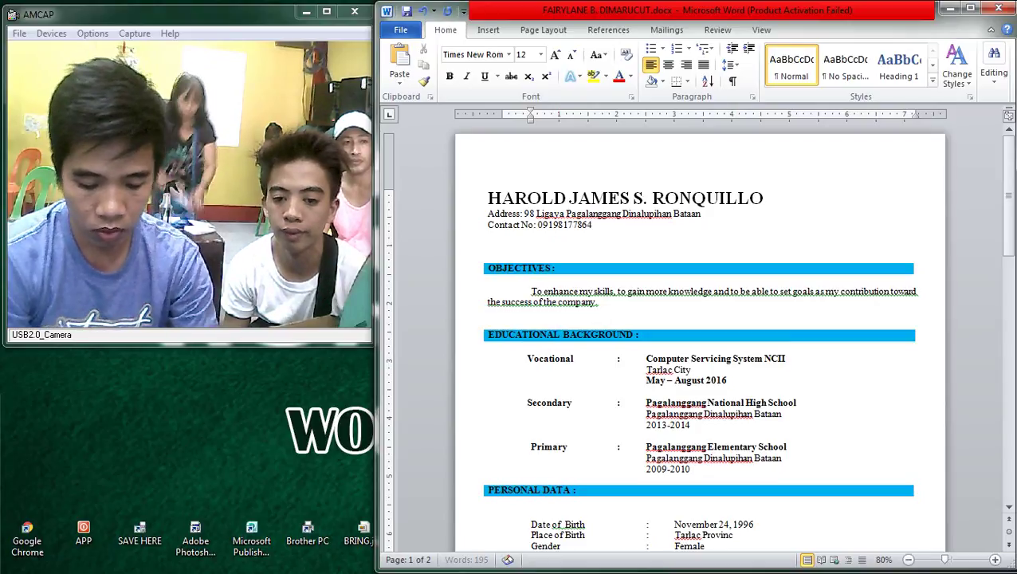
{"action": "type", "text": "ial Ho"}
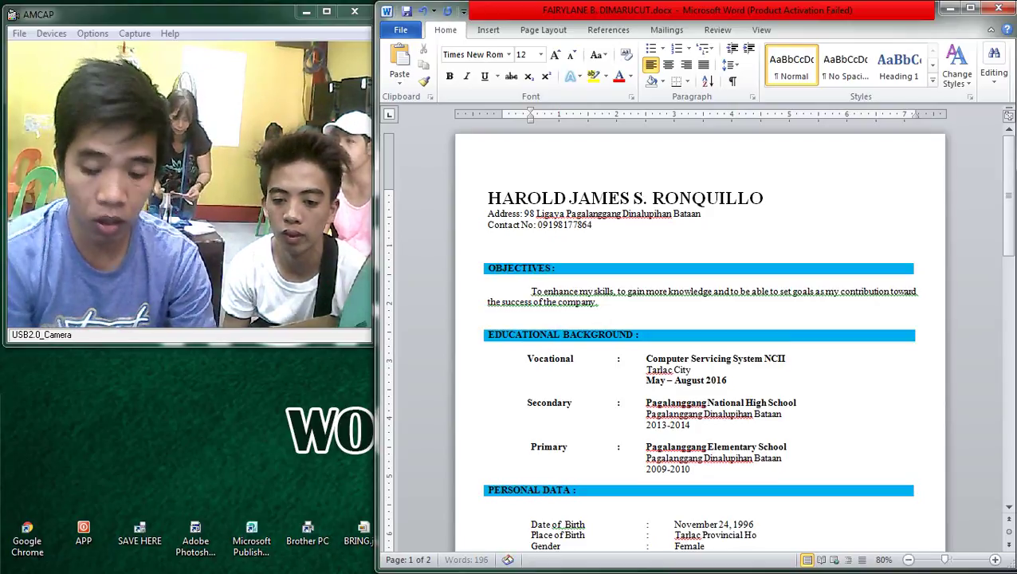
{"action": "type", "text": "spi"}
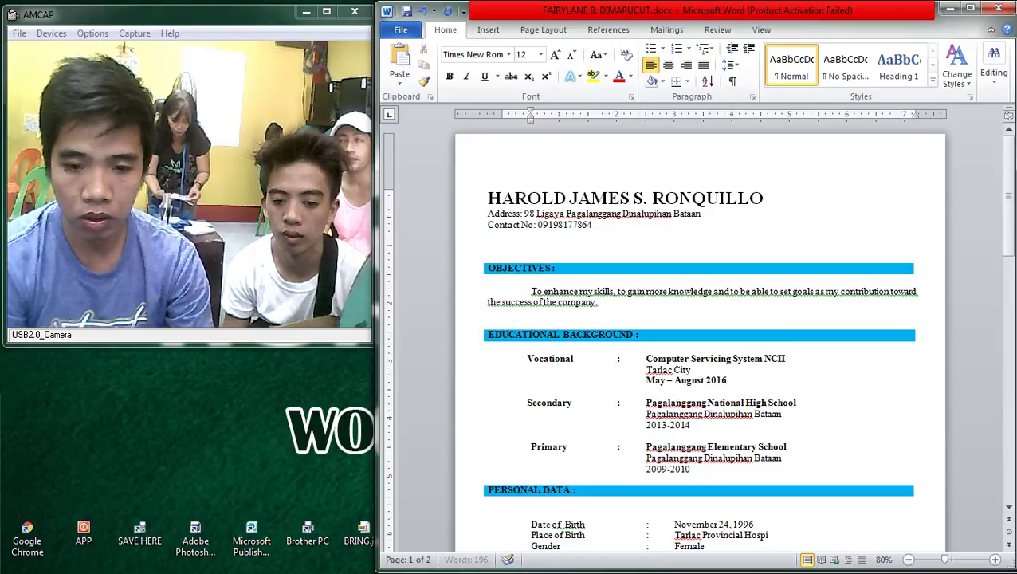
{"action": "type", "text": "tal"}
{"action": "scroll", "coordinate": [699, 334], "scroll_direction": "down", "scroll_amount": 3}
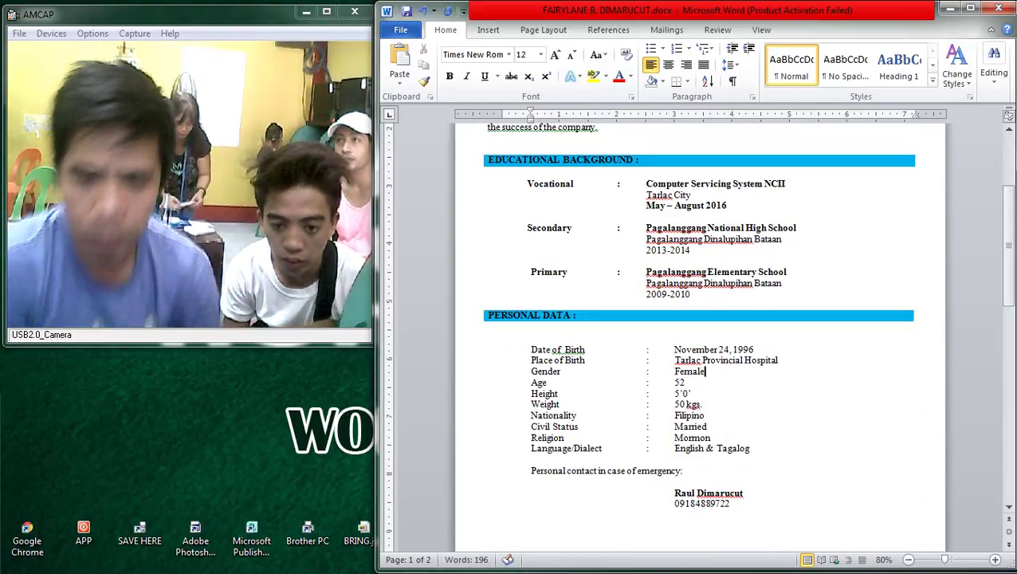
Step: Change Gender from Female to Male and set Age to 21
{"action": "key", "text": "Left"}
{"action": "key", "text": "Left"}
{"action": "key", "text": "Left"}
{"action": "key", "text": "BackSpace"}
{"action": "key", "text": "BackSpace"}
{"action": "key", "text": "BackSpace"}
{"action": "type", "text": "M<"}
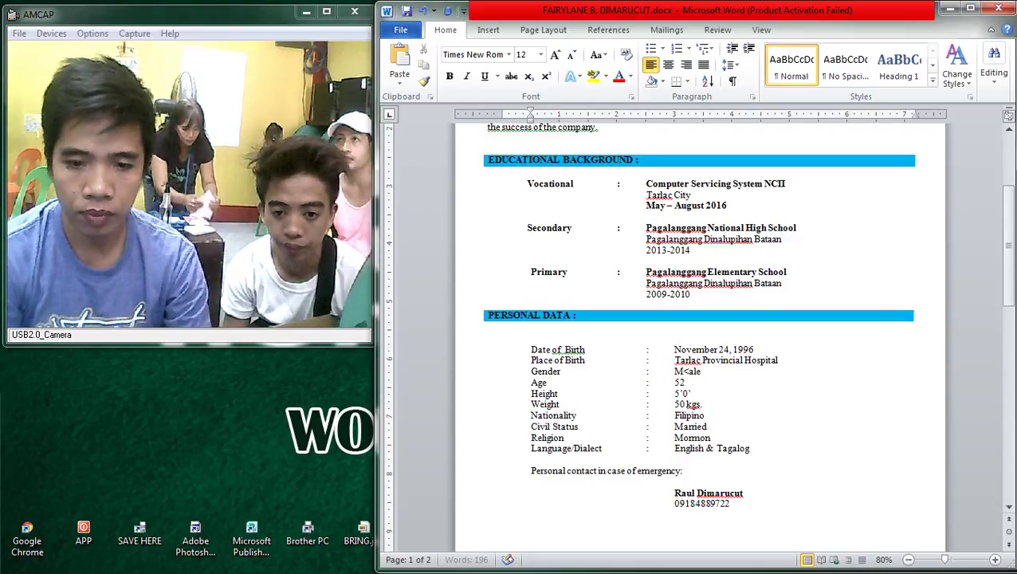
{"action": "key", "text": "BackSpace"}
{"action": "key", "text": "BackSpace"}
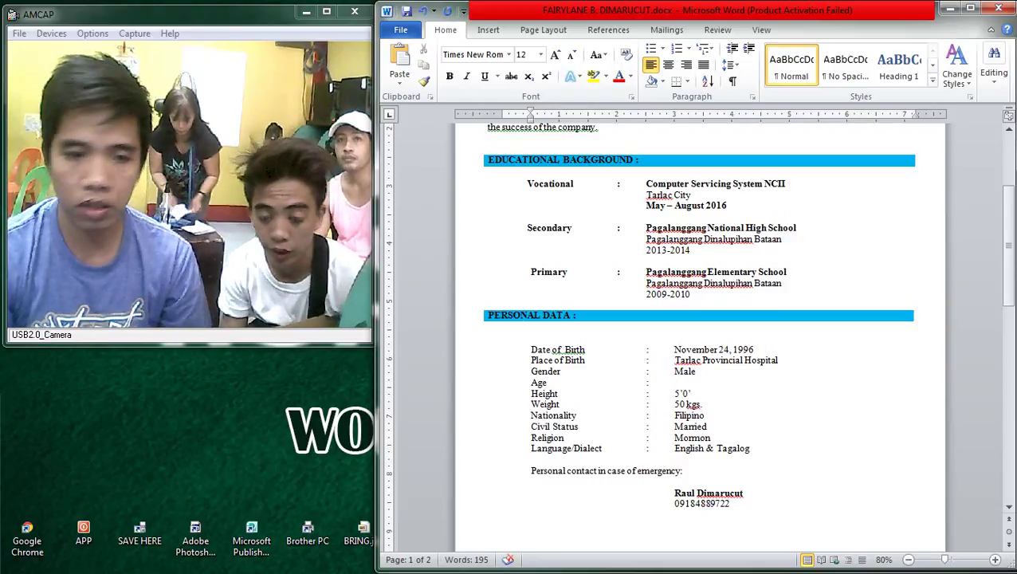
{"action": "type", "text": "21"}
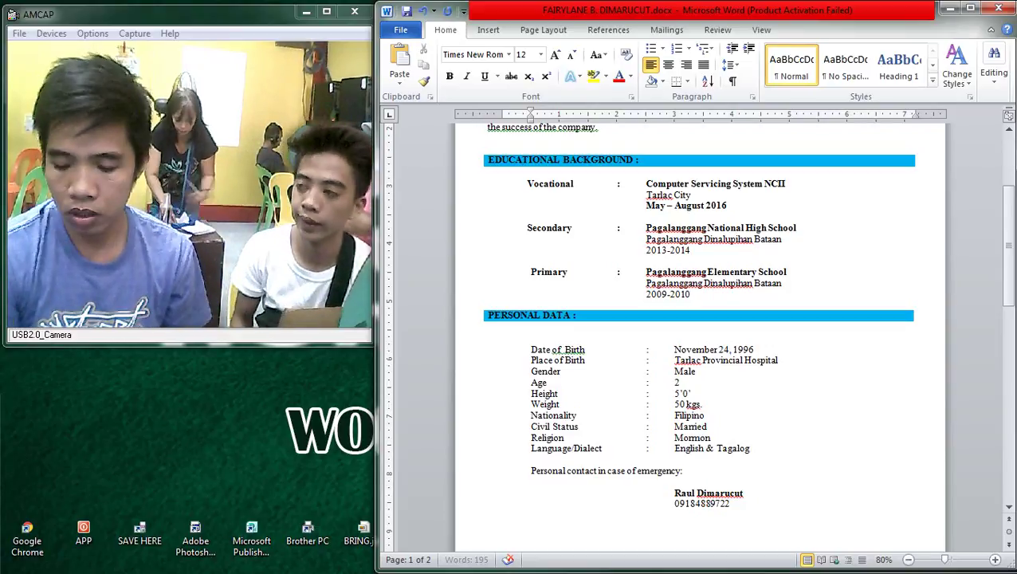
Step: Change the Height to 5'2' and clear the old Weight number
{"action": "left_click", "coordinate": [690, 394]}
{"action": "key", "text": "BackSpace"}
{"action": "key", "text": "BackSpace"}
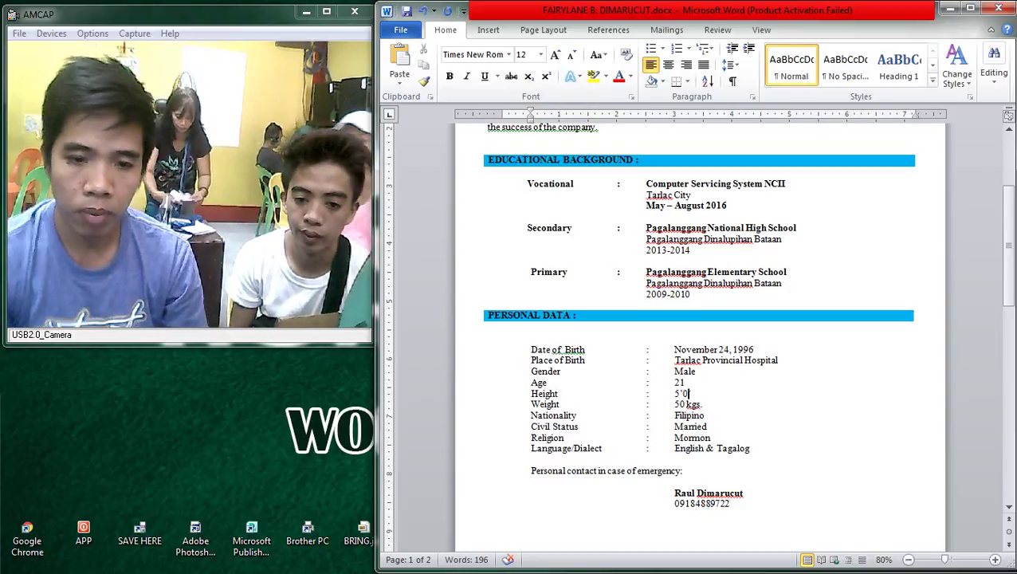
{"action": "type", "text": "2'"}
{"action": "key", "text": "Down"}
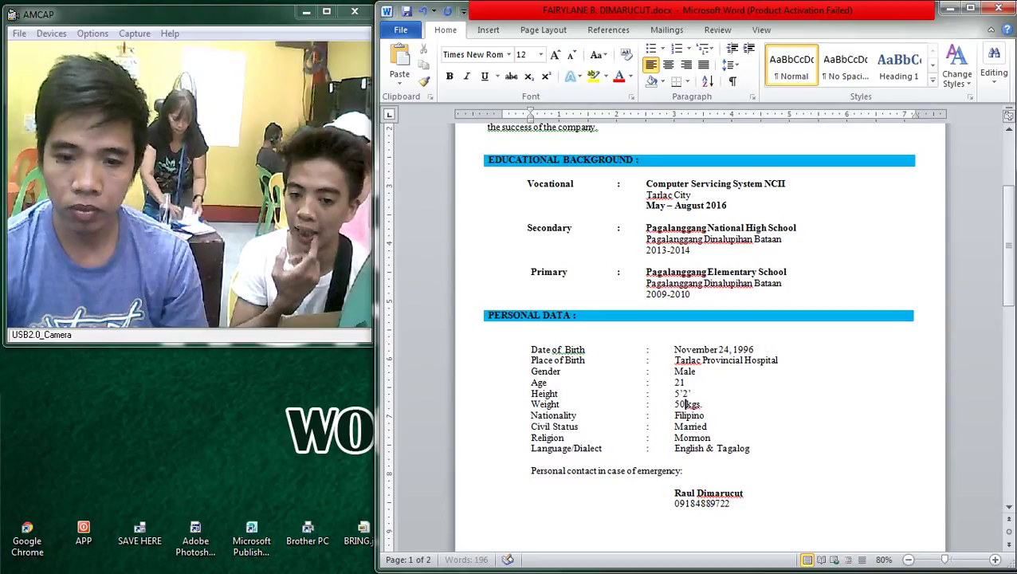
{"action": "key", "text": "BackSpace"}
{"action": "key", "text": "BackSpace"}
{"action": "key", "text": "BackSpace"}
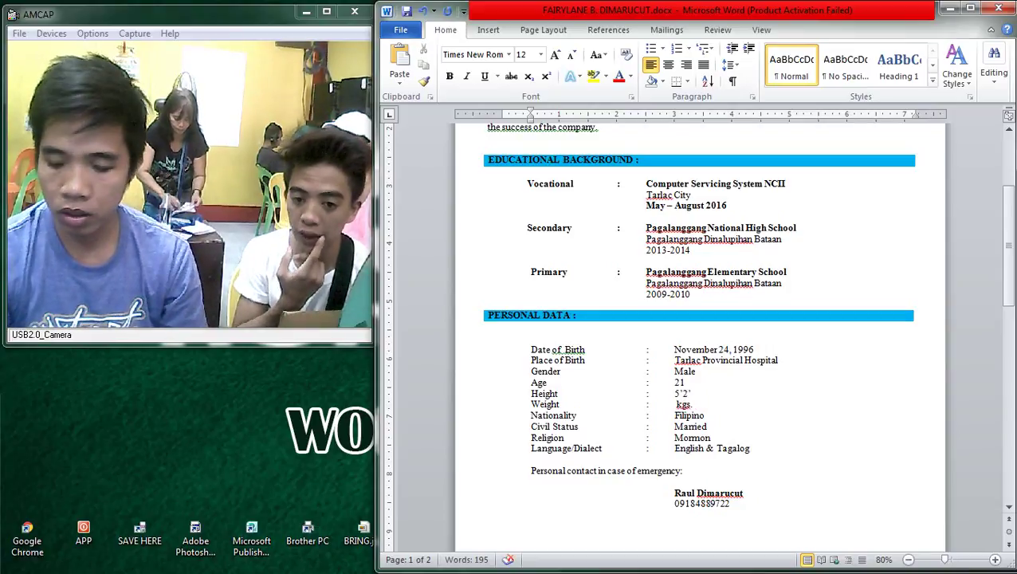
Step: Enter 48 as the Weight and change Civil Status from Married to Single
{"action": "type", "text": "48"}
{"action": "scroll", "coordinate": [700, 334], "scroll_direction": "down", "scroll_amount": 3}
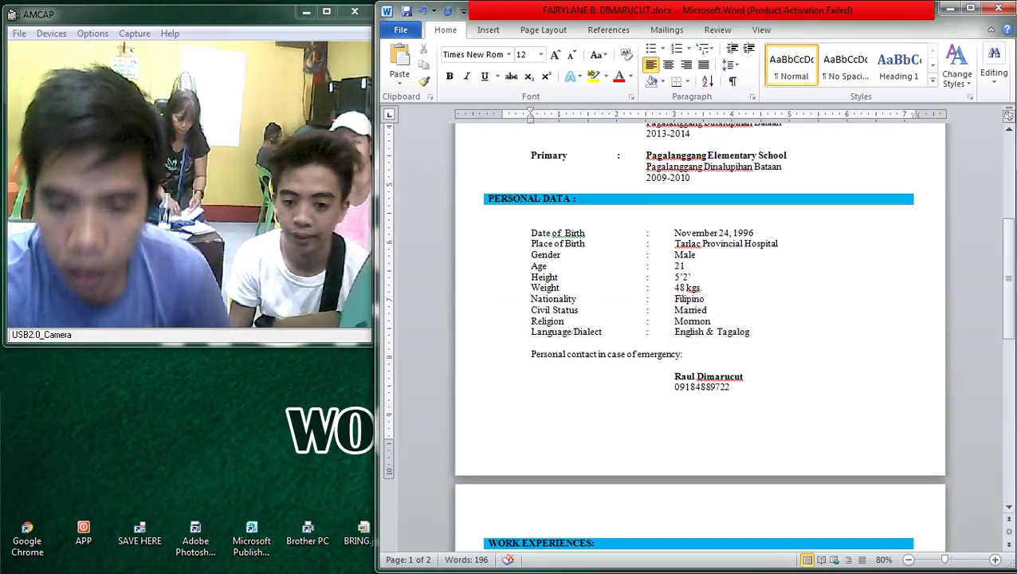
{"action": "mouse_move", "coordinate": [684, 310]}
{"action": "left_mouse_down"}
{"action": "mouse_move", "coordinate": [645, 309]}
{"action": "mouse_move", "coordinate": [674, 309]}
{"action": "mouse_move", "coordinate": [674, 298]}
{"action": "left_mouse_up"}
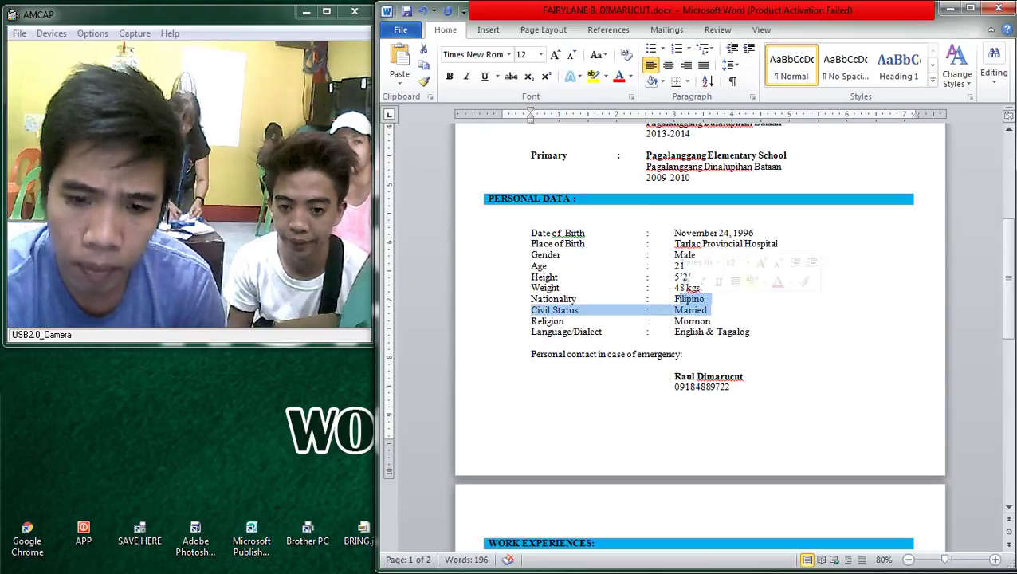
{"action": "double_click", "coordinate": [690, 310]}
{"action": "type", "text": "Sin"}
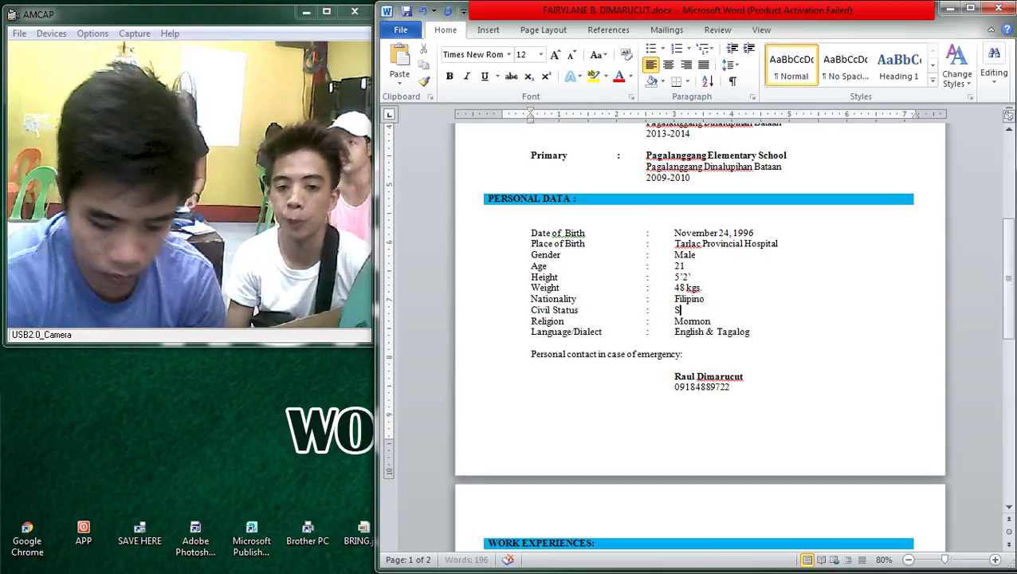
{"action": "type", "text": "gle"}
Step: Change Religion from Mormon to Catholic
{"action": "scroll", "coordinate": [700, 335], "scroll_direction": "down", "scroll_amount": 2}
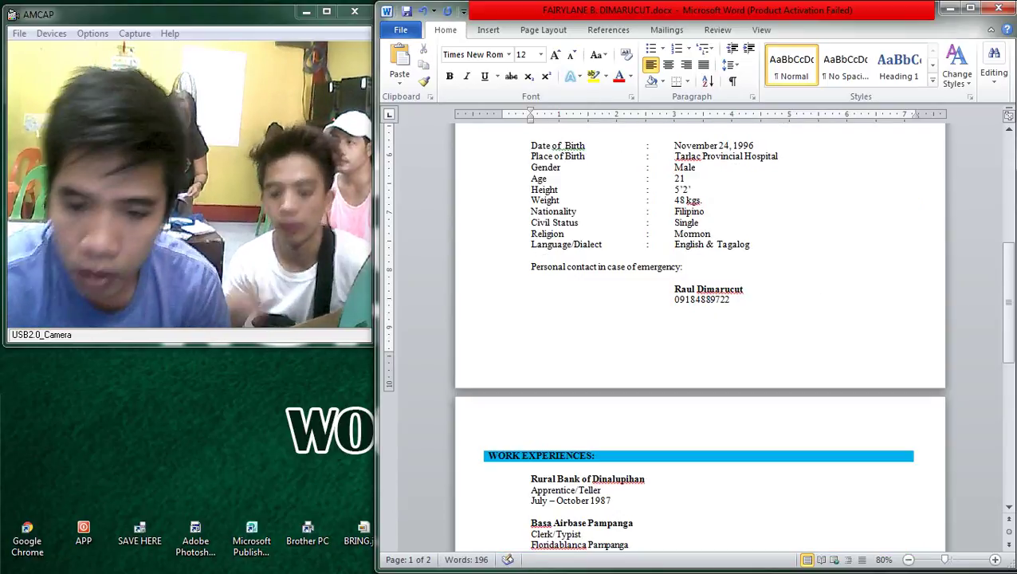
{"action": "double_click", "coordinate": [692, 233]}
{"action": "type", "text": "MCa"}
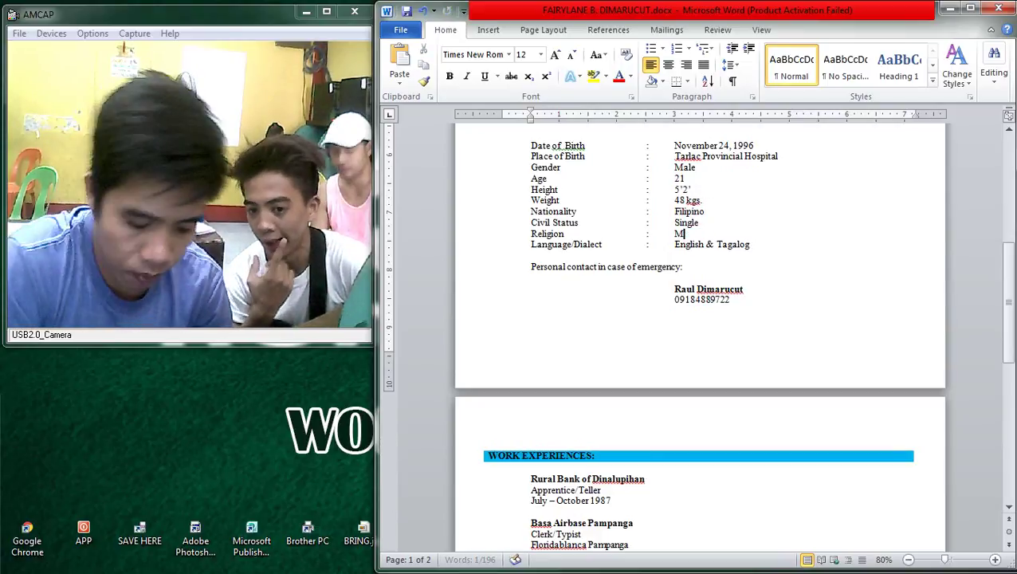
{"action": "type", "text": "tholic"}
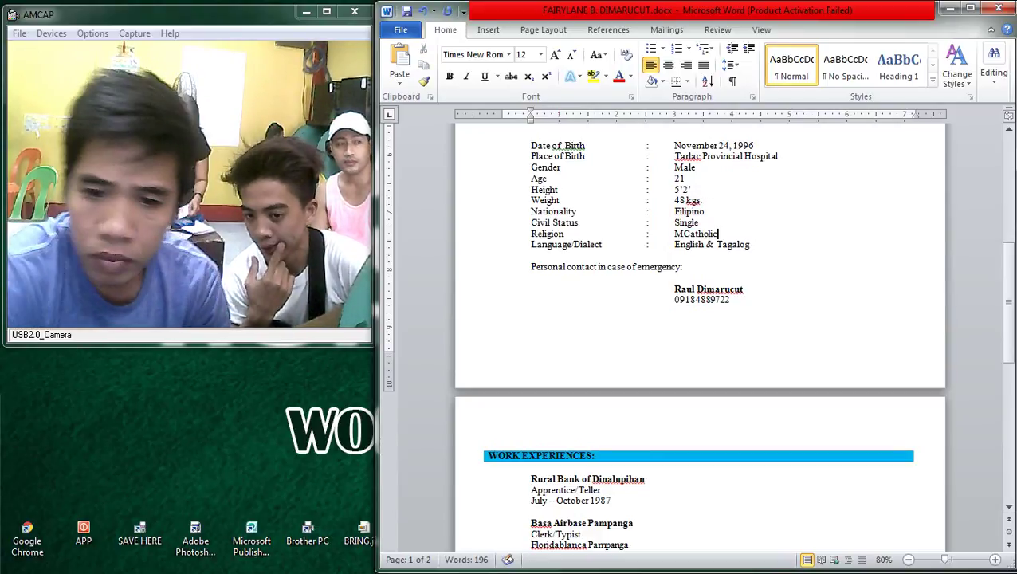
{"action": "left_click", "coordinate": [679, 233]}
{"action": "key", "text": "BackSpace"}
Step: Replace the emergency contact's old phone number with the new mobile number
{"action": "left_click_drag", "start_coordinate": [674, 289], "coordinate": [743, 289]}
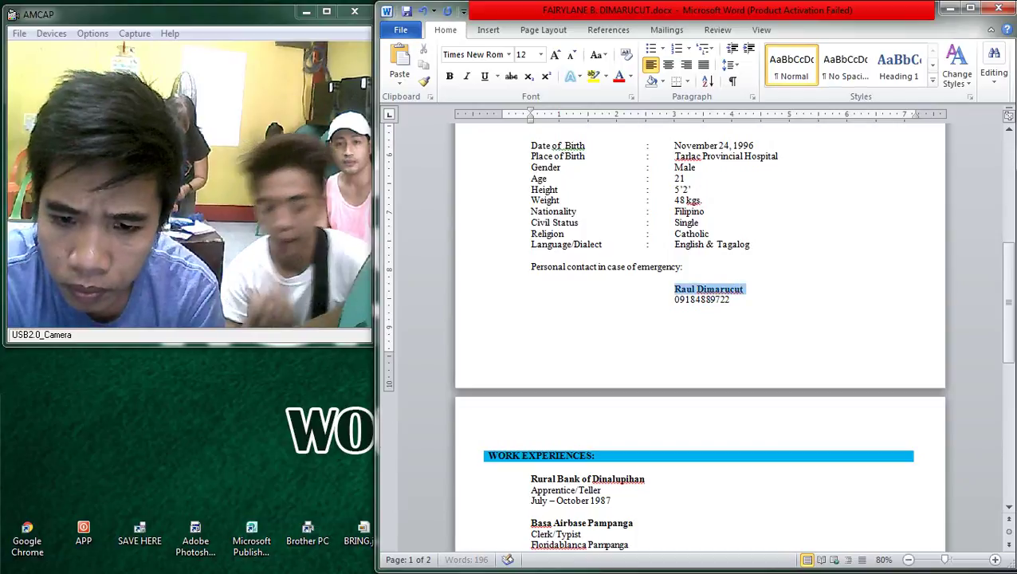
{"action": "key", "text": "Delete"}
{"action": "scroll", "coordinate": [700, 334], "scroll_direction": "down", "scroll_amount": 1}
{"action": "scroll", "coordinate": [699, 334], "scroll_direction": "down", "scroll_amount": 6, "text": "ctrl"}
{"action": "scroll", "coordinate": [700, 335], "scroll_direction": "up", "scroll_amount": 5, "text": "ctrl"}
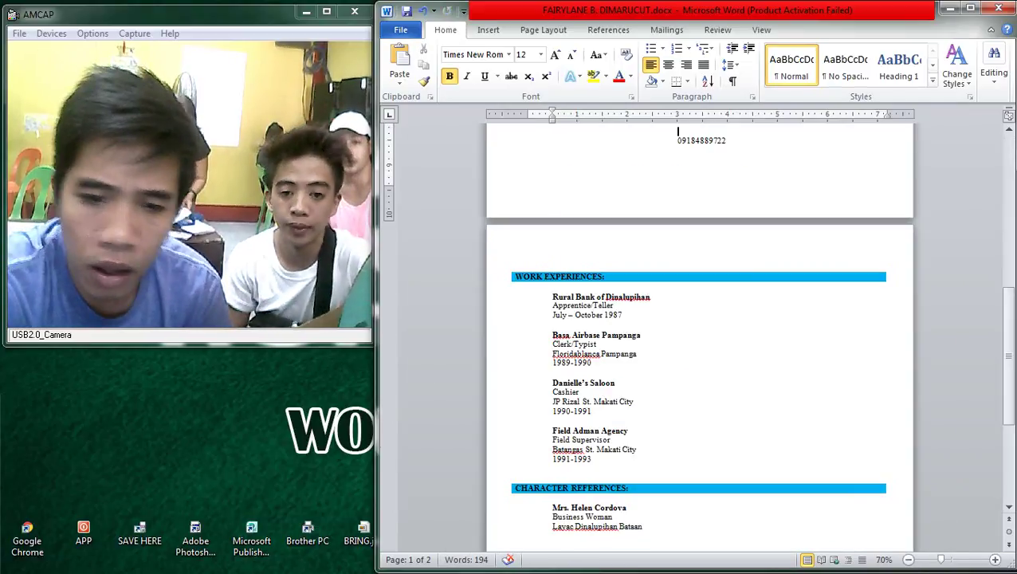
{"action": "left_click", "coordinate": [985, 489]}
{"action": "scroll", "coordinate": [700, 335], "scroll_direction": "up", "scroll_amount": 5, "text": "ctrl"}
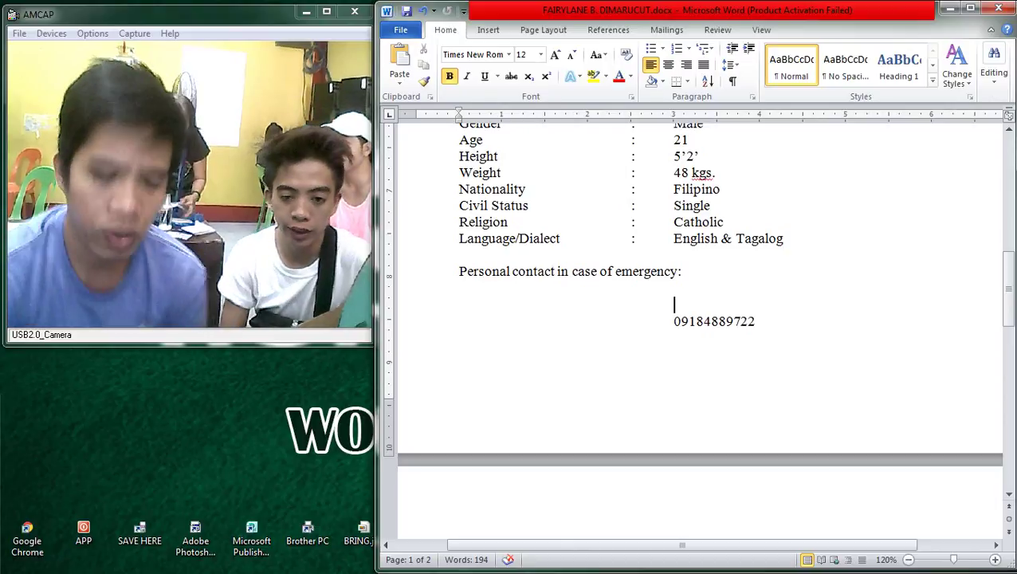
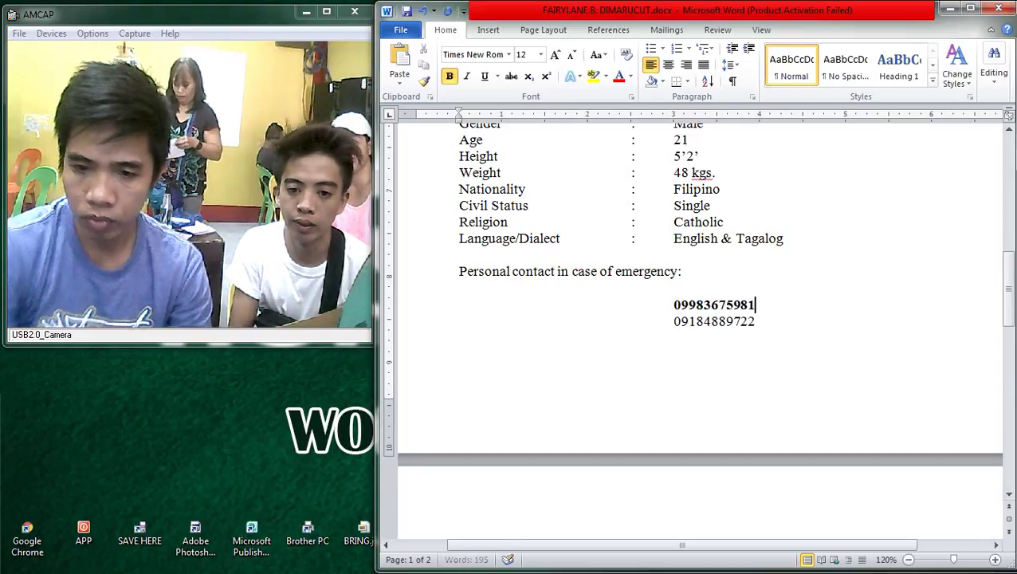
{"action": "key", "text": "shift+Left"}
{"action": "key", "text": "shift+Left"}
{"action": "key", "text": "shift+Left"}
{"action": "key", "text": "shift+Left"}
{"action": "key", "text": "shift+Left"}
{"action": "key", "text": "shift+Left"}
{"action": "key", "text": "shift+Left"}
{"action": "key", "text": "shift+Left"}
{"action": "key", "text": "shift+Left"}
{"action": "key", "text": "shift+Left"}
{"action": "key", "text": "BackSpace"}
{"action": "key", "text": "BackSpace"}
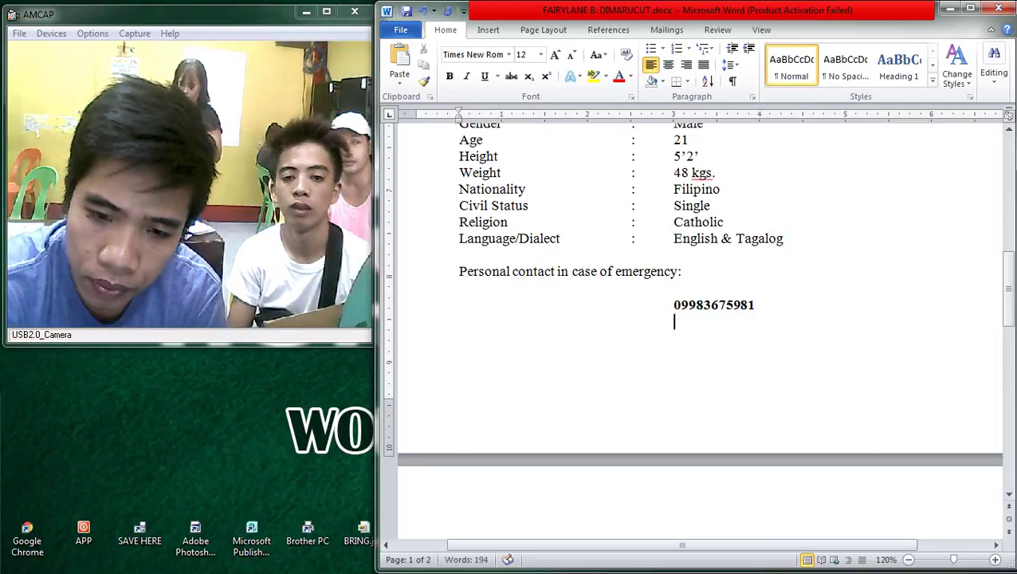
Step: Add the contact person's full name above the number, fix the surname casing, and bold it
{"action": "left_click", "coordinate": [459, 289]}
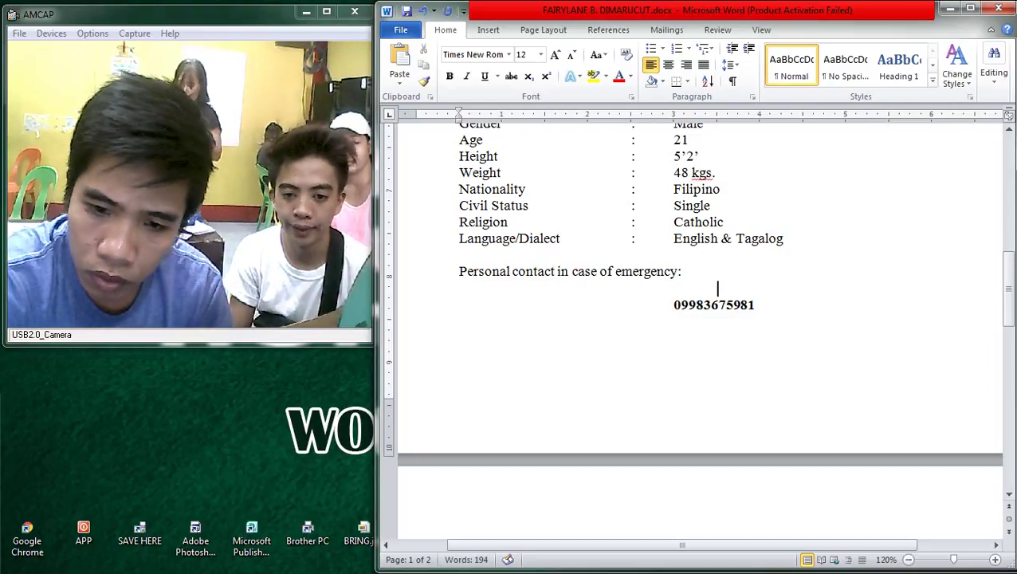
{"action": "triple_click", "coordinate": [713, 305]}
{"action": "left_click", "coordinate": [676, 288]}
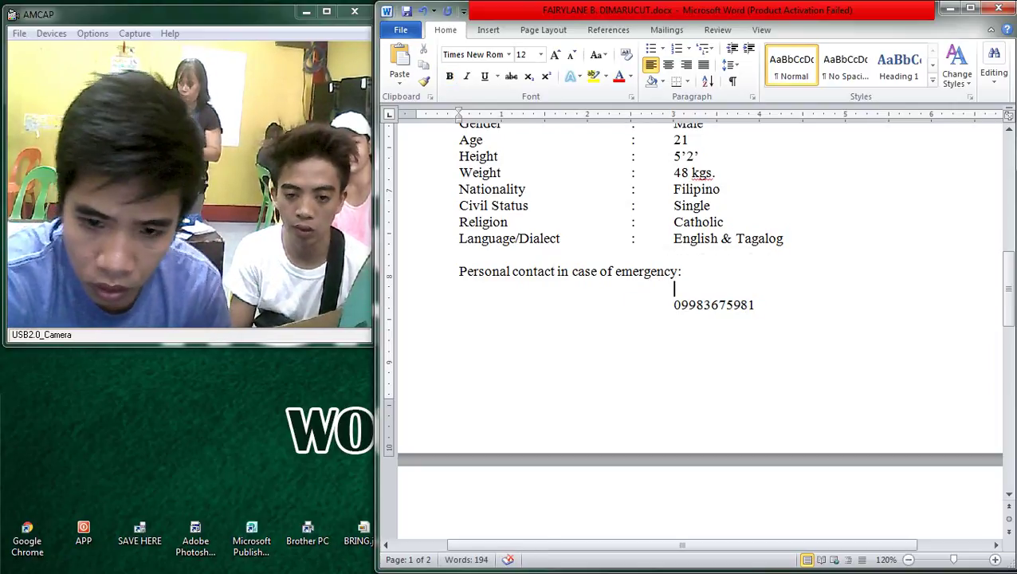
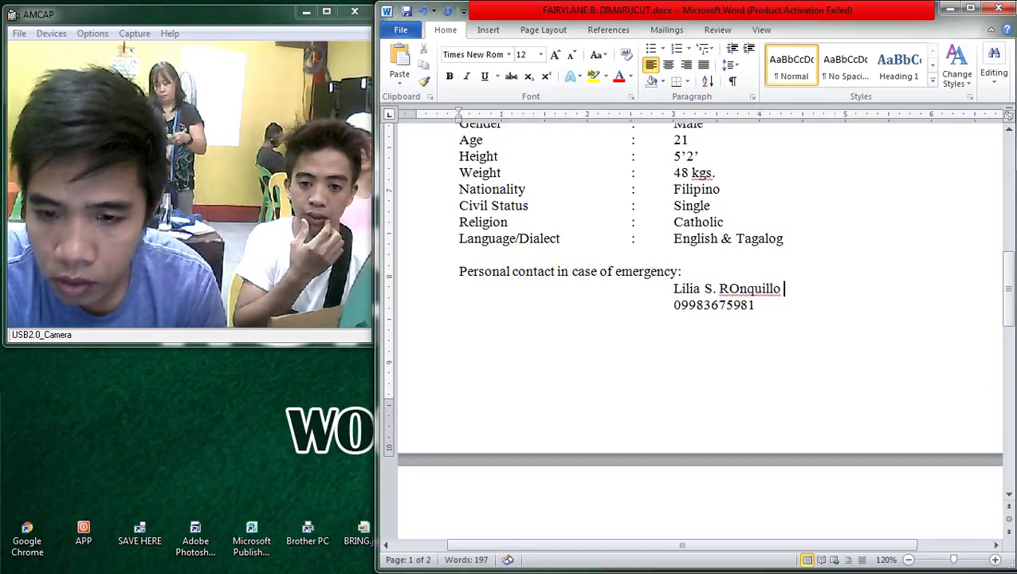
{"action": "left_click", "coordinate": [737, 289]}
{"action": "key", "text": "BackSpace"}
{"action": "type", "text": "o"}
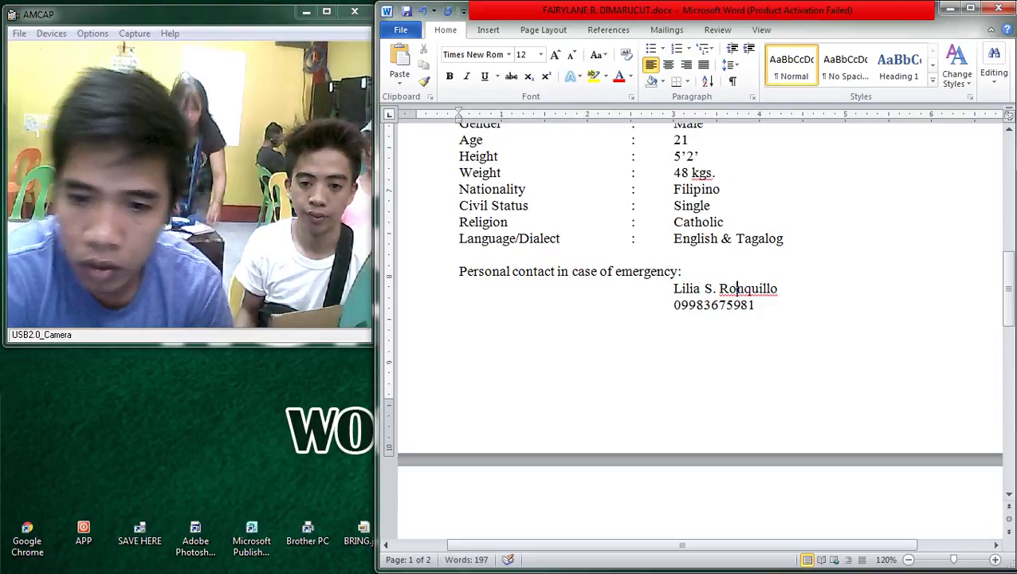
{"action": "left_click_drag", "start_coordinate": [673, 288], "coordinate": [778, 288]}
{"action": "left_click", "coordinate": [448, 76]}
Step: Scroll to page 2's Work Experiences and select 'Rural Bank of Dinalupihan'
{"action": "left_click", "coordinate": [459, 355]}
{"action": "scroll", "coordinate": [459, 355], "scroll_direction": "down", "scroll_amount": 4}
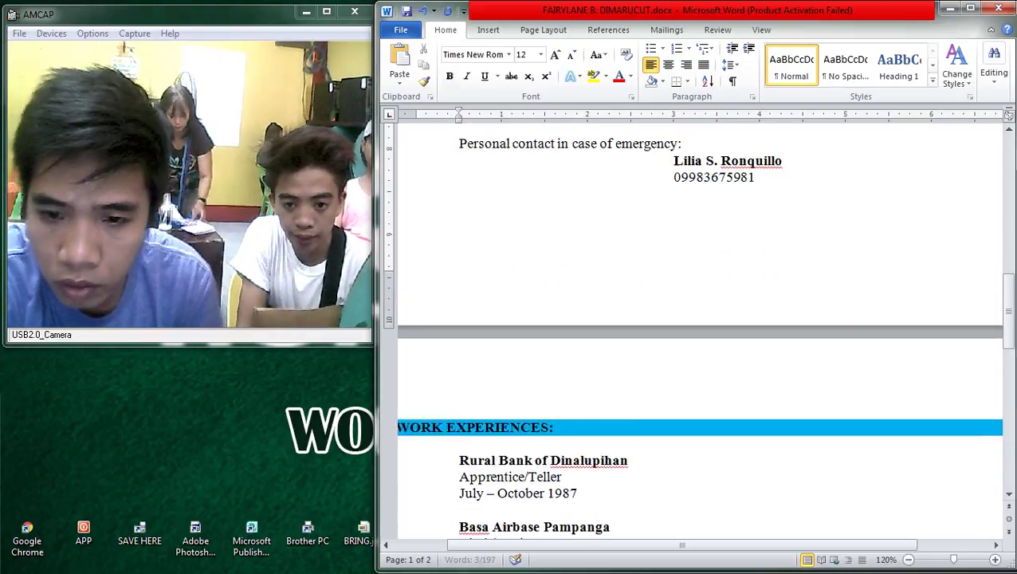
{"action": "scroll", "coordinate": [698, 335], "scroll_direction": "down", "scroll_amount": 2}
{"action": "scroll", "coordinate": [698, 335], "scroll_direction": "down", "scroll_amount": 8, "text": "ctrl"}
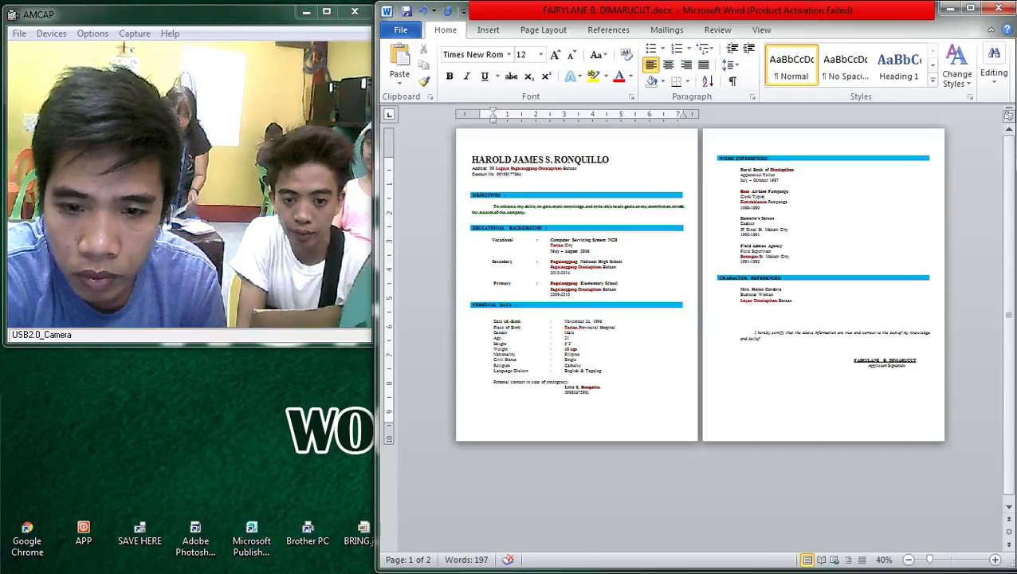
{"action": "scroll", "coordinate": [697, 335], "scroll_direction": "up", "scroll_amount": 5, "text": "ctrl"}
{"action": "scroll", "coordinate": [698, 335], "scroll_direction": "up", "scroll_amount": 1}
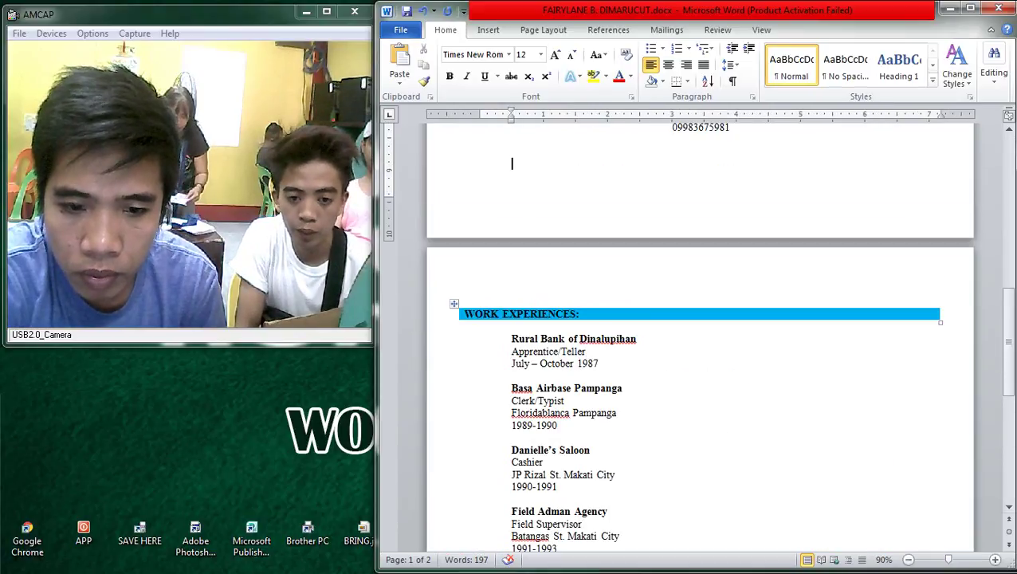
{"action": "left_click_drag", "start_coordinate": [511, 339], "coordinate": [638, 339]}
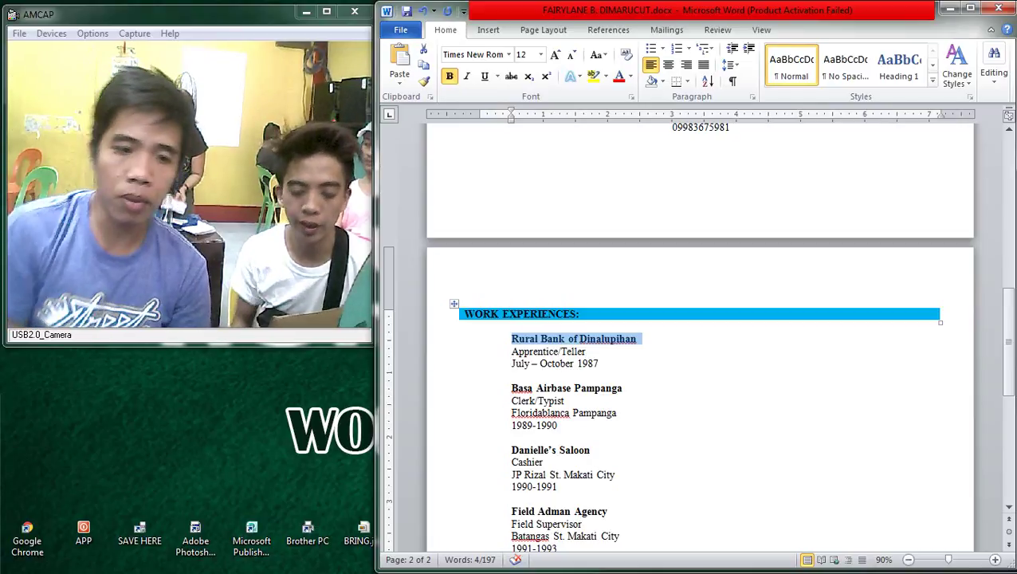
{"action": "scroll", "coordinate": [699, 335], "scroll_direction": "up", "scroll_amount": 1}
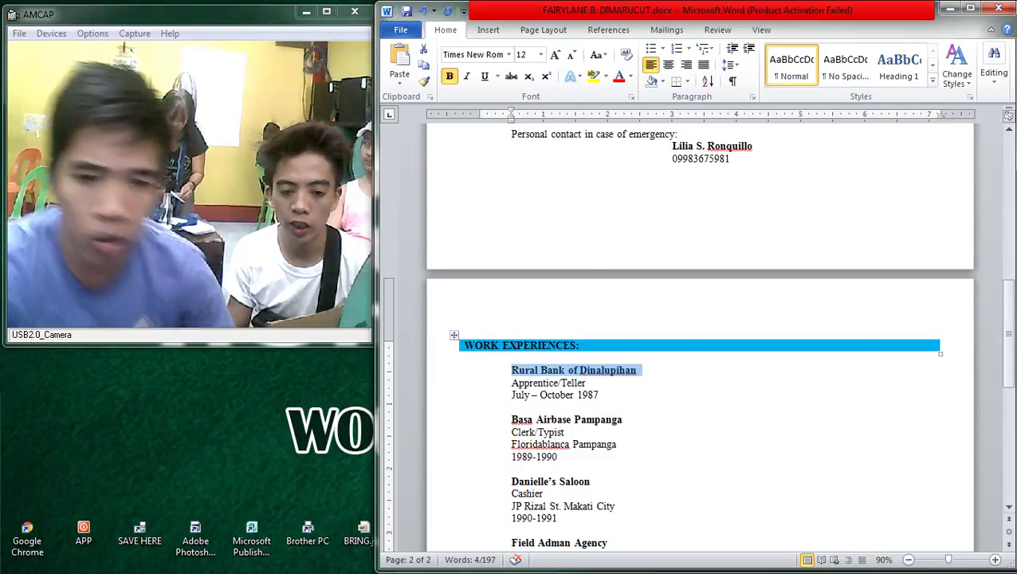
{"action": "scroll", "coordinate": [699, 335], "scroll_direction": "down", "scroll_amount": 2, "text": "ctrl"}
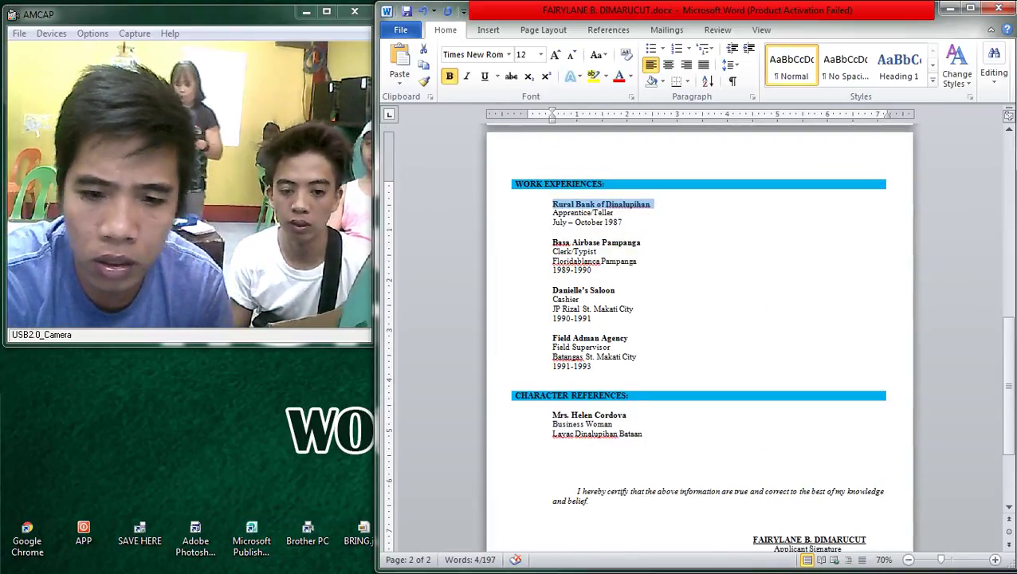
{"action": "scroll", "coordinate": [700, 334], "scroll_direction": "up", "scroll_amount": 4, "text": "ctrl"}
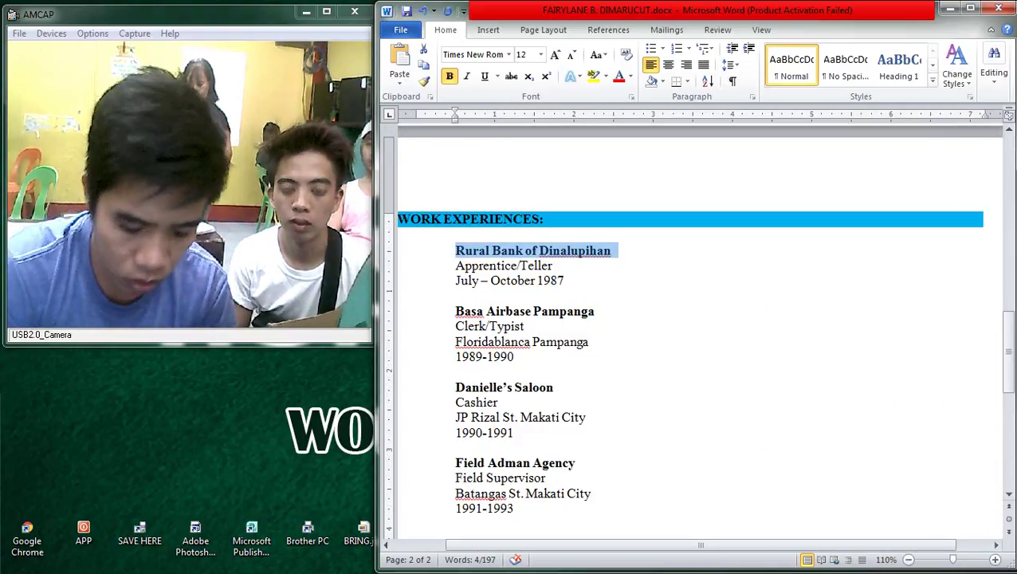
Step: Change the first employer's name to MPDO
{"action": "type", "text": "PDO"}
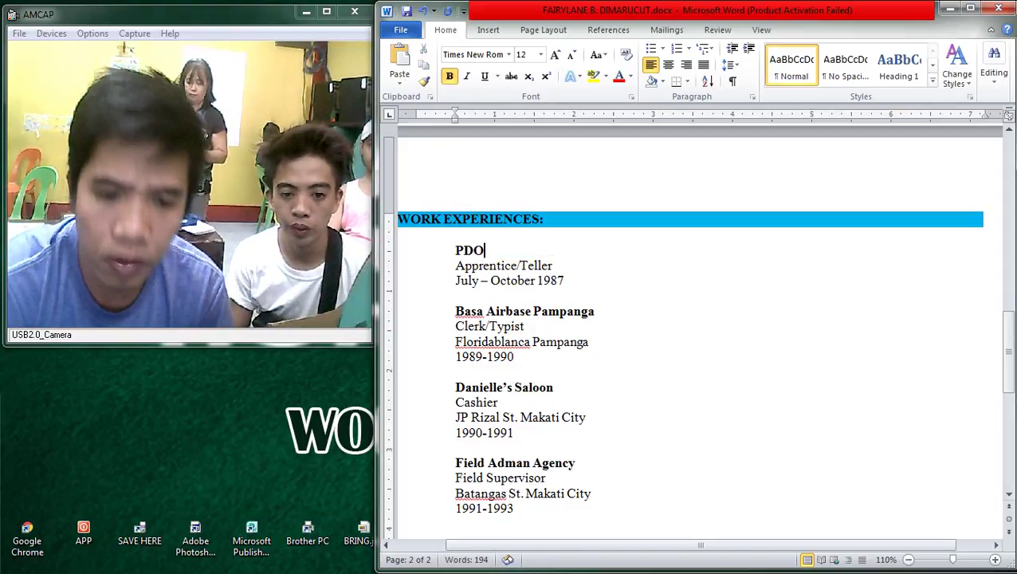
{"action": "scroll", "coordinate": [699, 334], "scroll_direction": "up", "scroll_amount": 2, "text": "ctrl"}
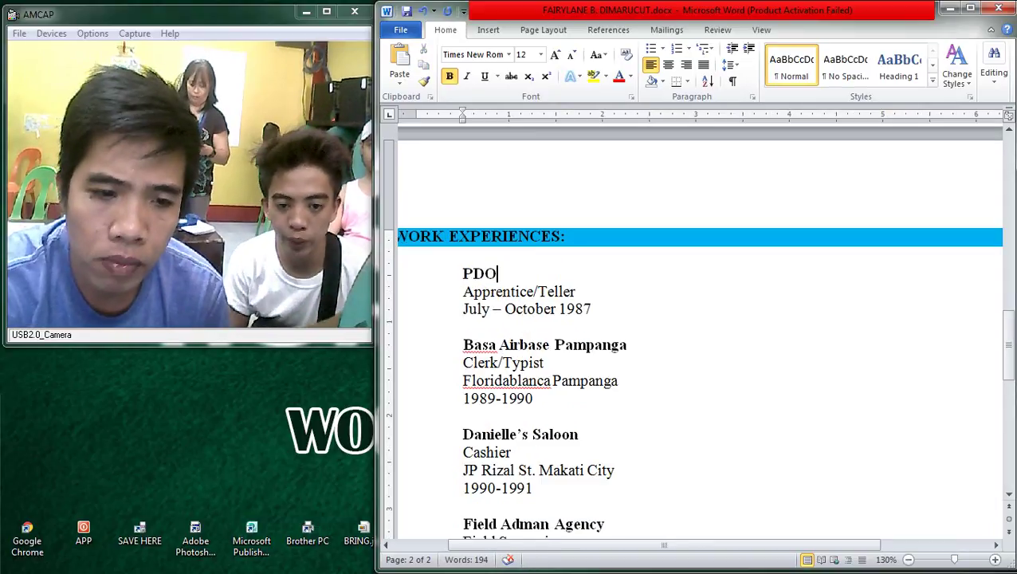
{"action": "key", "text": "BackSpace"}
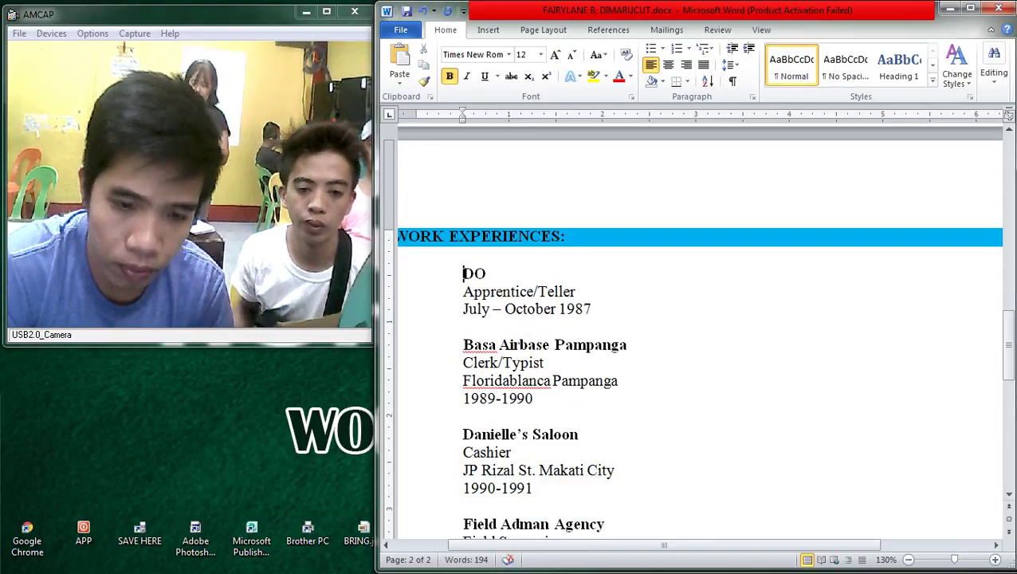
{"action": "key", "text": "Right"}
{"action": "key", "text": "BackSpace"}
{"action": "type", "text": "P"}
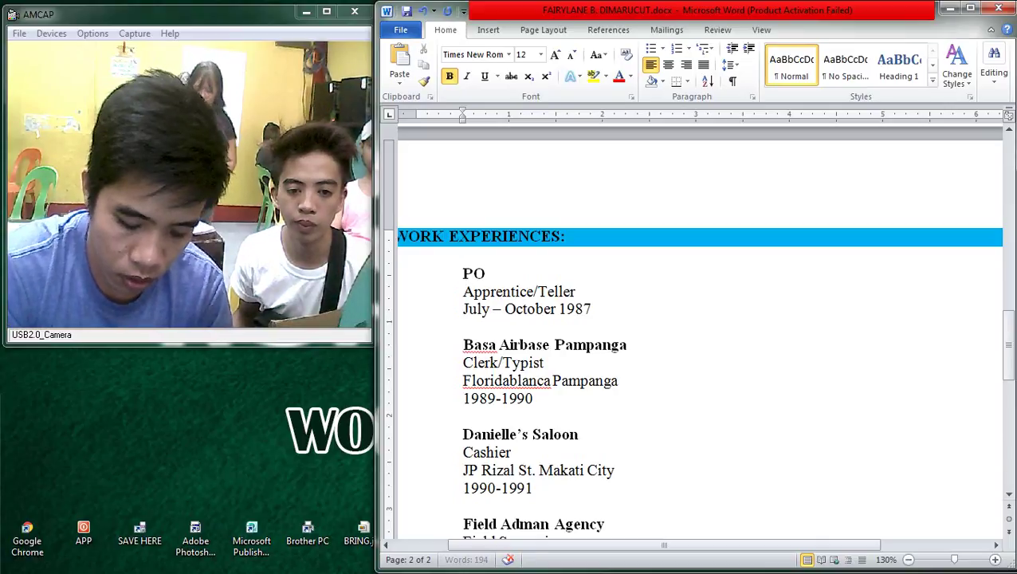
{"action": "key", "text": "BackSpace"}
{"action": "type", "text": "MPD"}
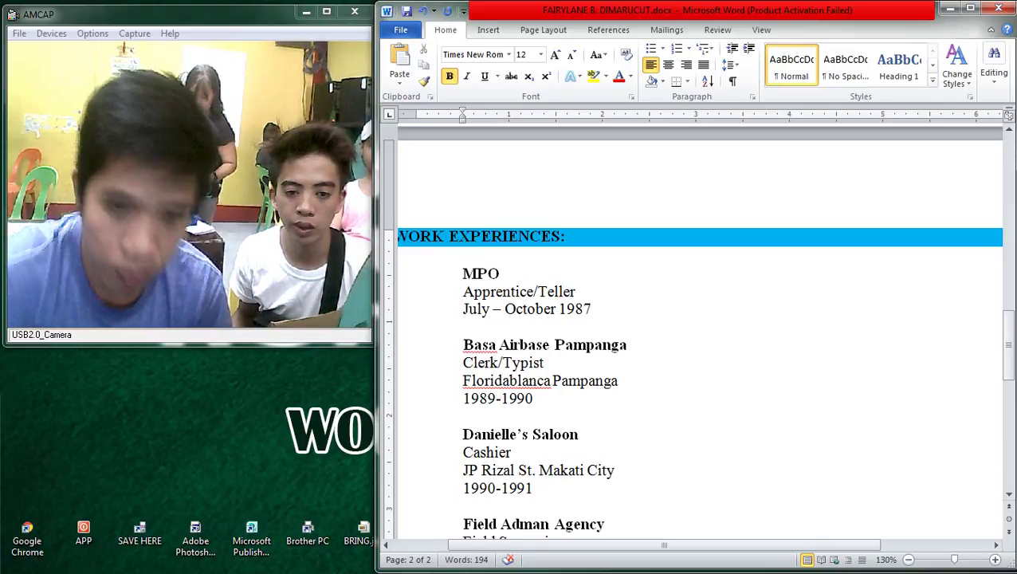
Step: Retitle the job 'Ulitity Worker' and replace its date line with May 2015 - May 2016
{"action": "triple_click", "coordinate": [518, 291]}
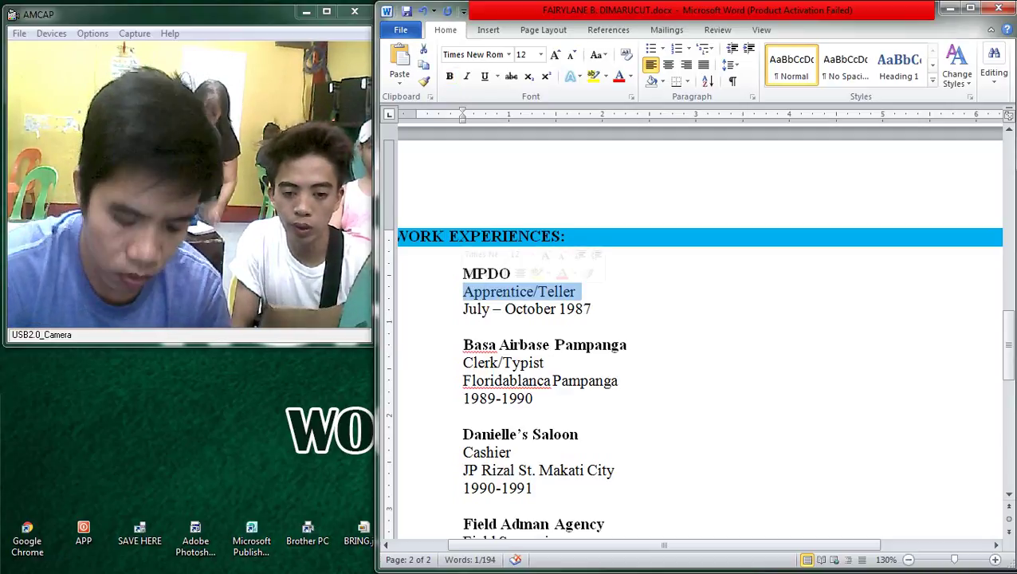
{"action": "type", "text": "Ulitity"}
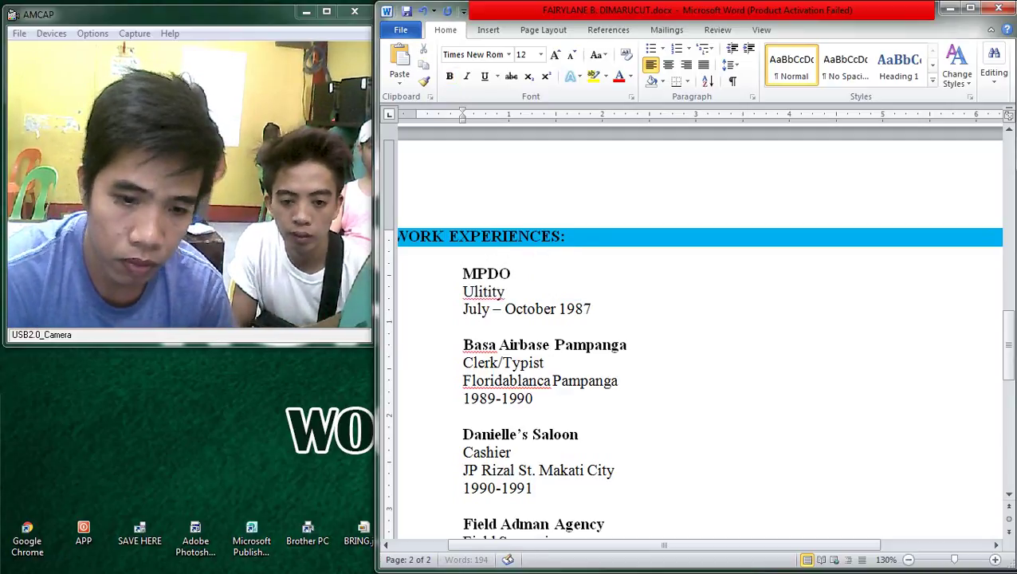
{"action": "type", "text": " Worker"}
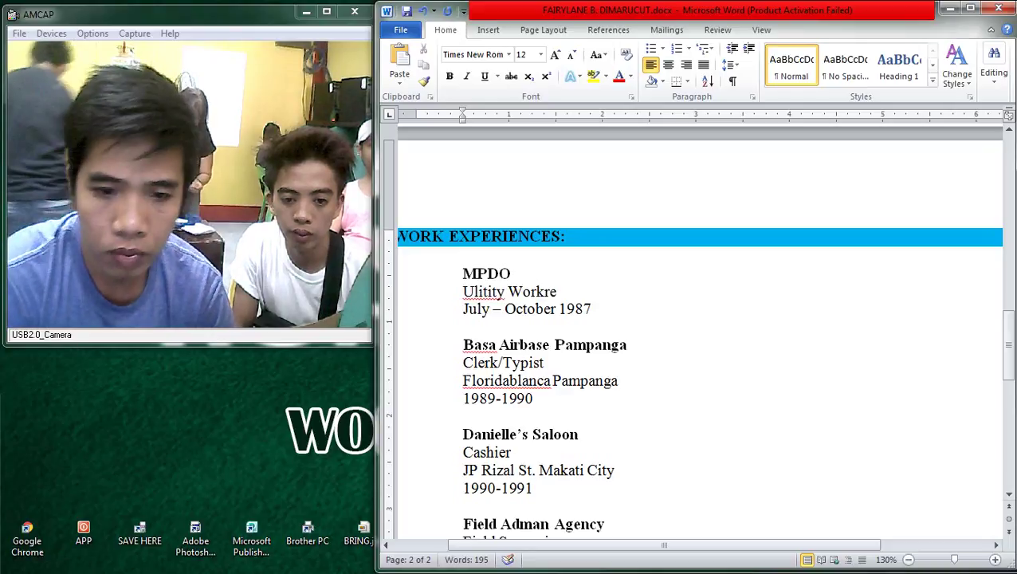
{"action": "key", "text": "Down"}
{"action": "key", "text": "End"}
{"action": "key", "text": "shift+Left"}
{"action": "key", "text": "shift+Left"}
{"action": "key", "text": "shift+Left"}
{"action": "key", "text": "shift+Left"}
{"action": "key", "text": "shift+Left"}
{"action": "key", "text": "shift+Left"}
{"action": "key", "text": "shift+Left"}
{"action": "key", "text": "shift+Left"}
{"action": "key", "text": "shift+Left"}
{"action": "key", "text": "shift+Left"}
{"action": "key", "text": "shift+Left"}
{"action": "key", "text": "shift+Left"}
{"action": "key", "text": "shift+Left"}
{"action": "key", "text": "shift+Left"}
{"action": "key", "text": "shift+Left"}
{"action": "key", "text": "shift+Left"}
{"action": "key", "text": "shift+Left"}
{"action": "key", "text": "shift+Left"}
{"action": "key", "text": "shift+Left"}
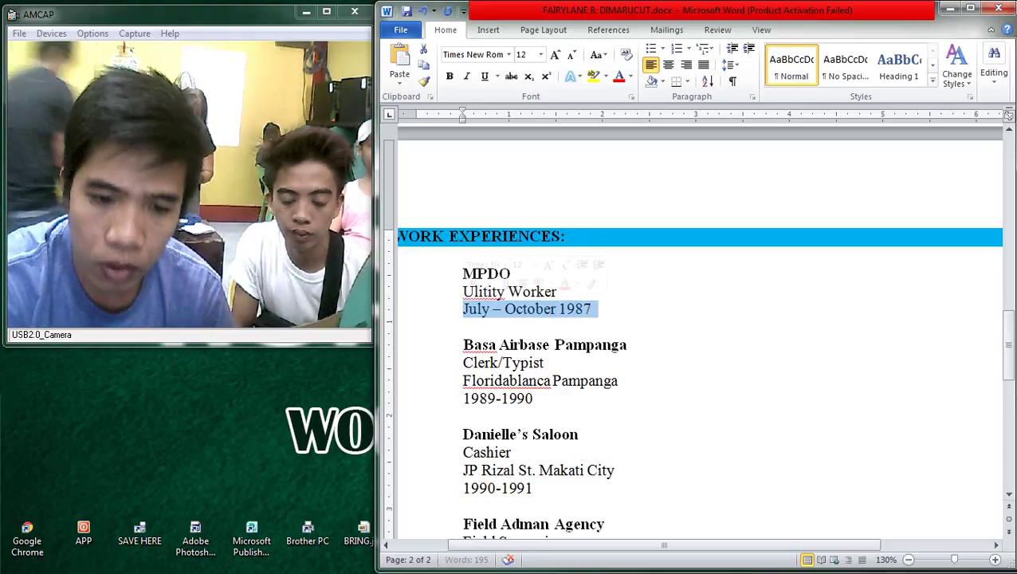
{"action": "key", "text": "Delete"}
{"action": "key", "text": "Delete"}
{"action": "key", "text": "Return"}
{"action": "key", "text": "Up"}
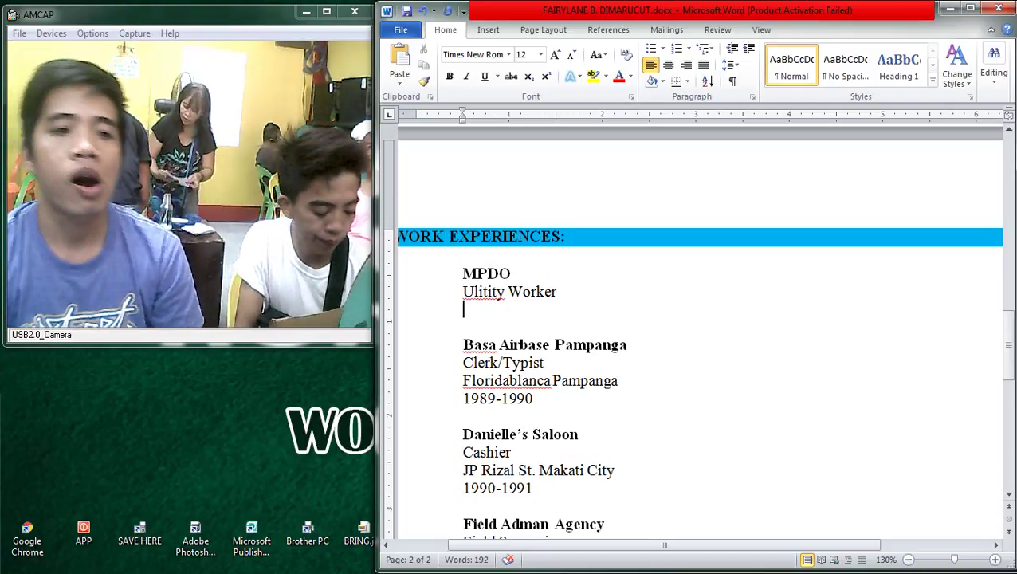
{"action": "type", "text": "M"}
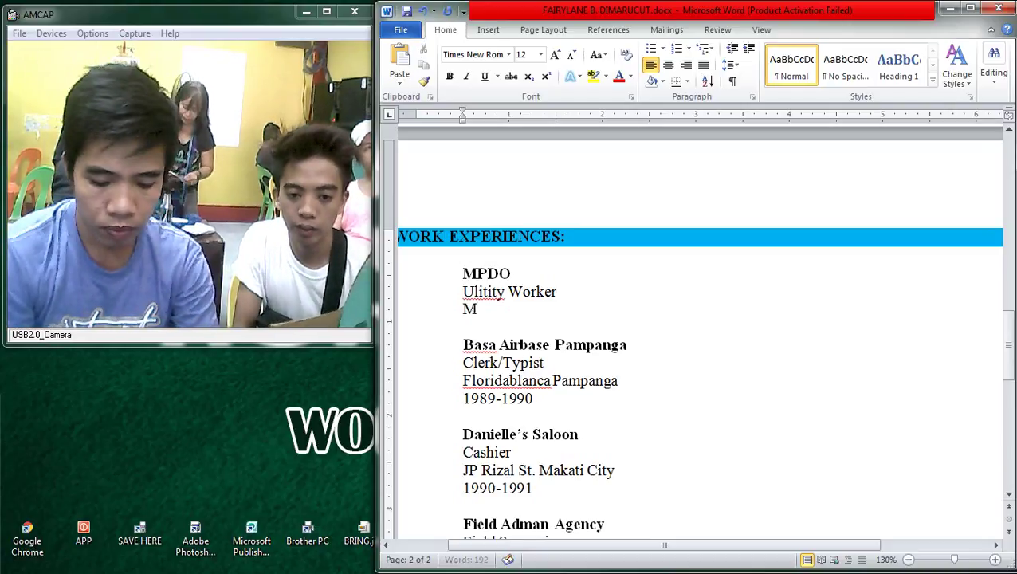
{"action": "type", "text": "ay 2015 -"}
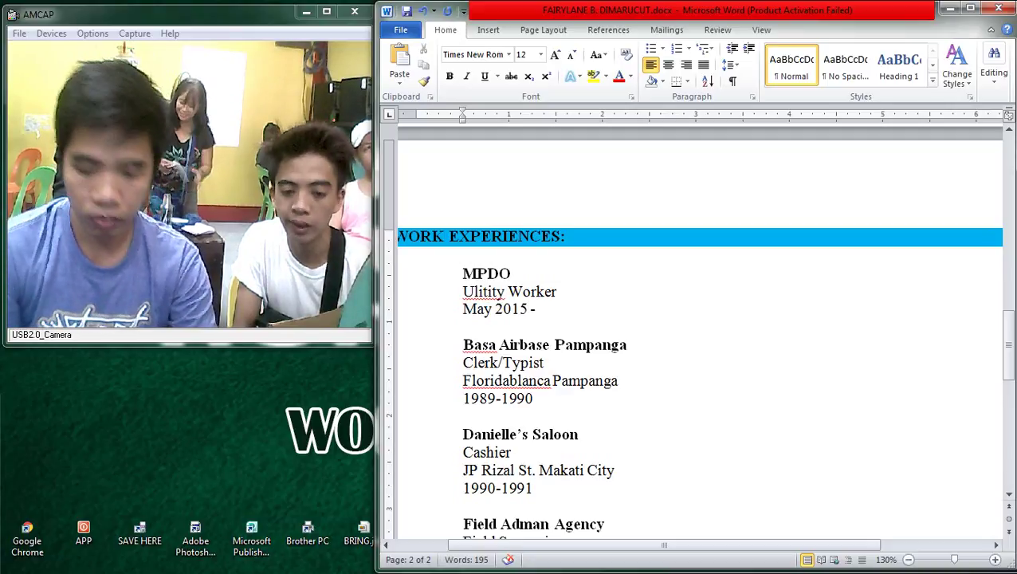
{"action": "type", "text": " May 2016"}
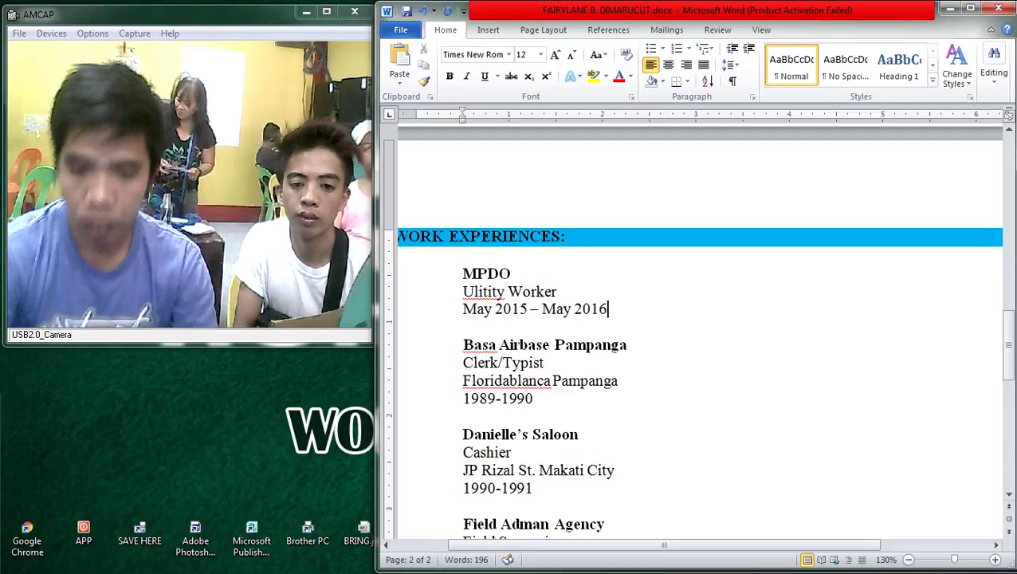
{"action": "scroll", "coordinate": [699, 319], "scroll_direction": "down", "scroll_amount": 3}
{"action": "left_click_drag", "start_coordinate": [627, 203], "coordinate": [463, 203]}
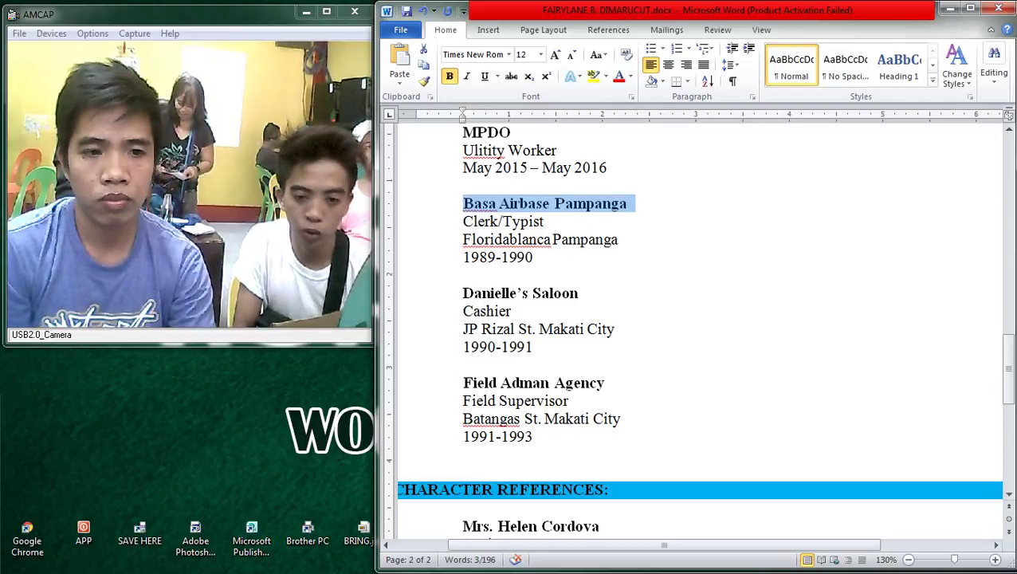
Step: Rename the second employer from Basa Airbase to Boast Inc
{"action": "type", "text": "Boy"}
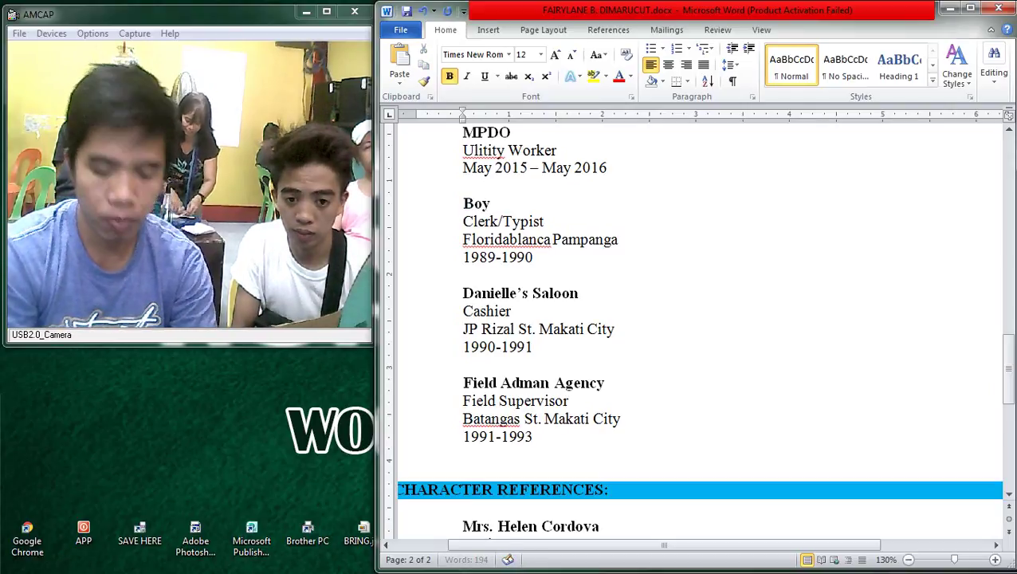
{"action": "key", "text": "BackSpace"}
{"action": "key", "text": "BackSpace"}
{"action": "key", "text": "BackSpace"}
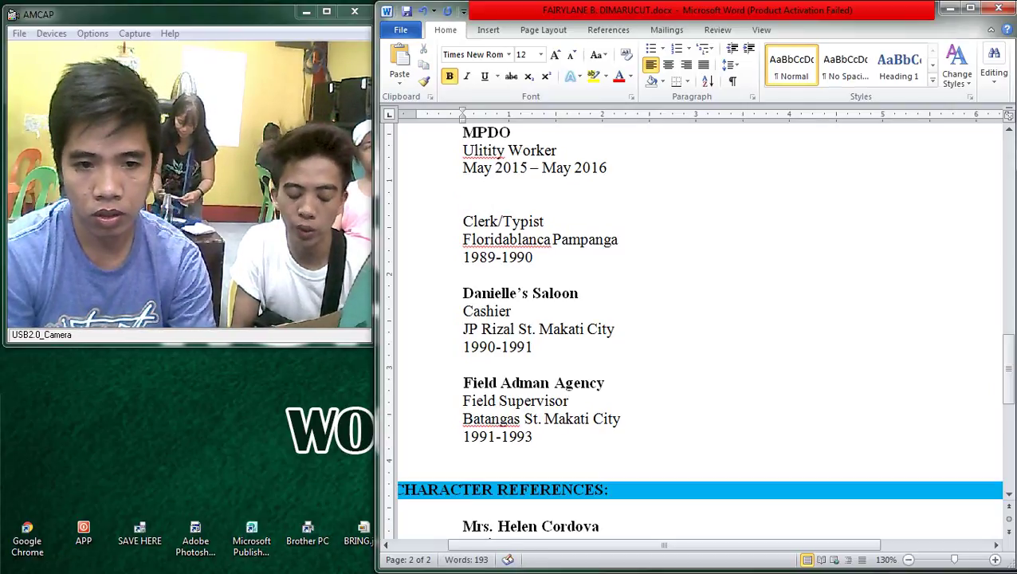
{"action": "type", "text": "Bo"}
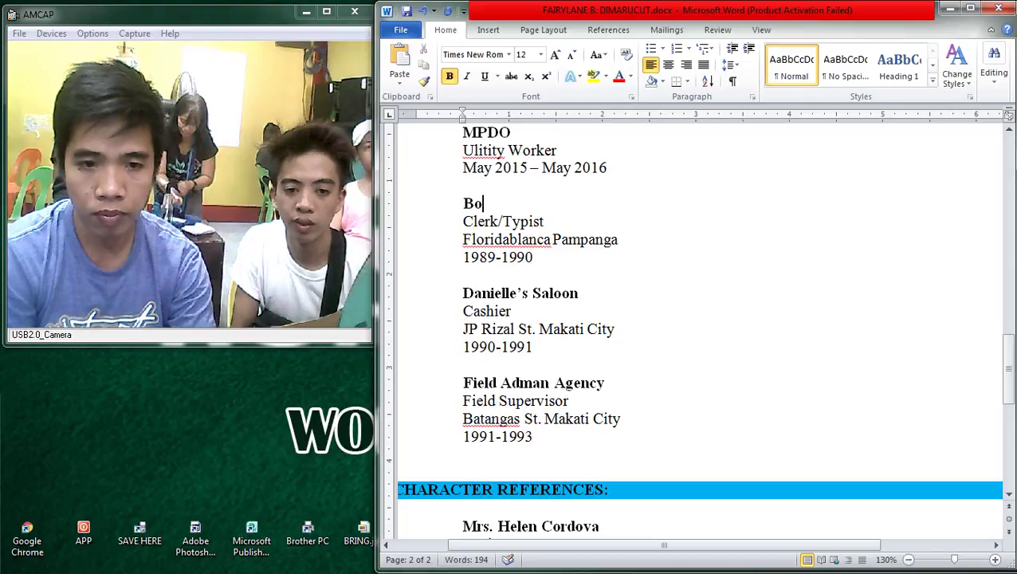
{"action": "type", "text": "est"}
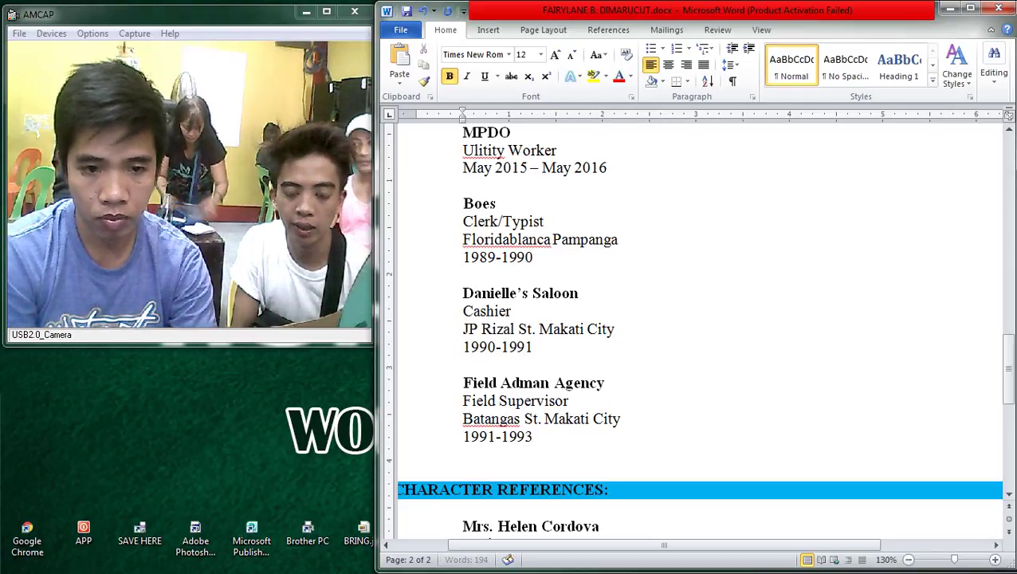
{"action": "key", "text": "BackSpace"}
{"action": "key", "text": "BackSpace"}
{"action": "key", "text": "BackSpace"}
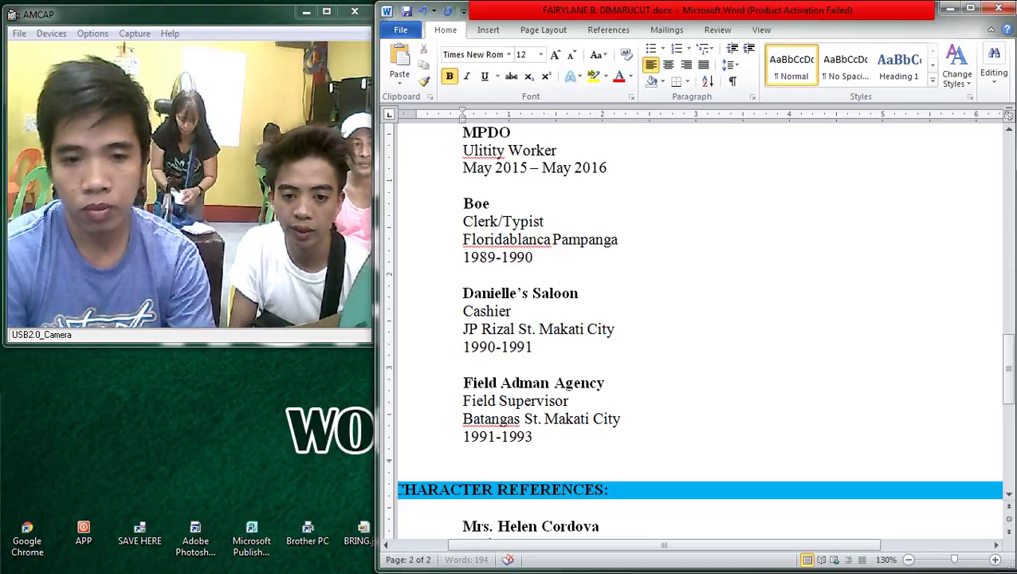
{"action": "type", "text": "ast"}
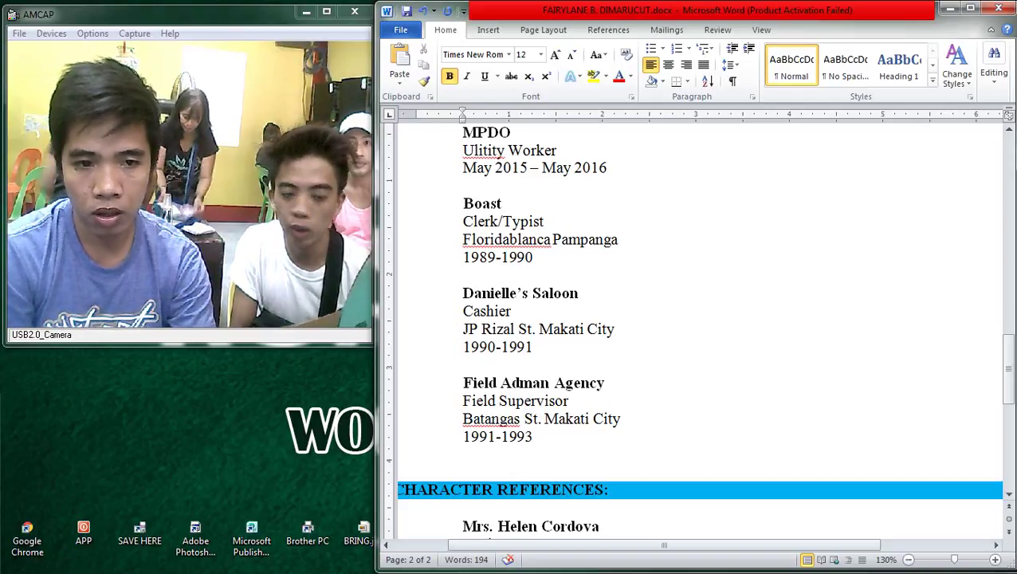
{"action": "type", "text": " Inc."}
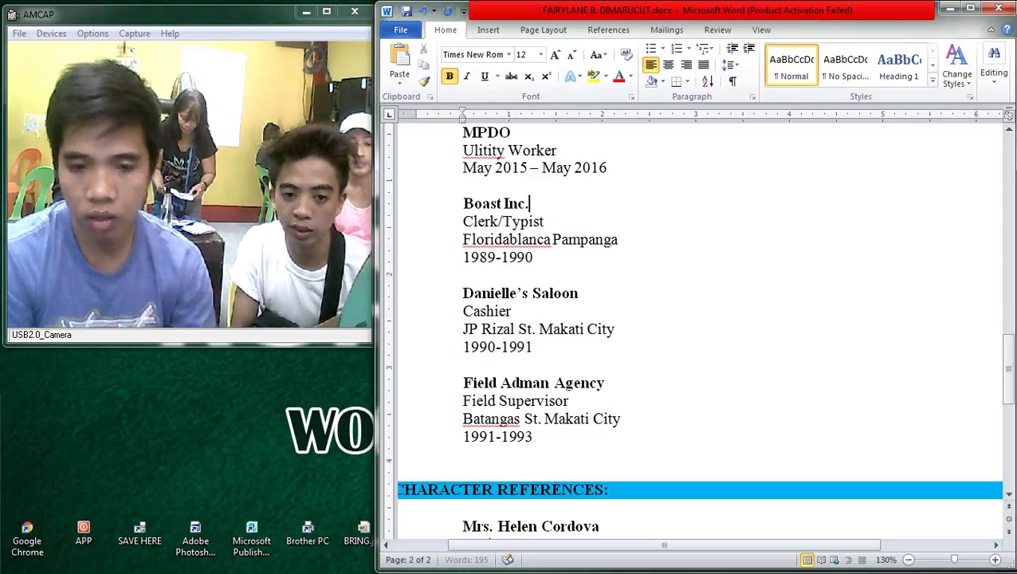
Step: Replace the Clerk/Typist job title with Operator/Reciever
{"action": "triple_click", "coordinate": [502, 222]}
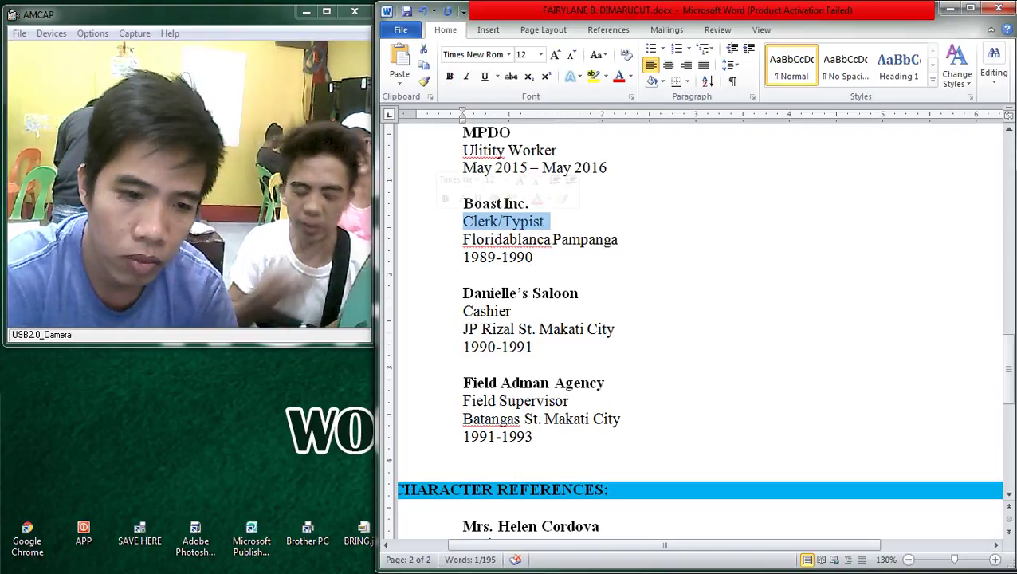
{"action": "type", "text": "Opera"}
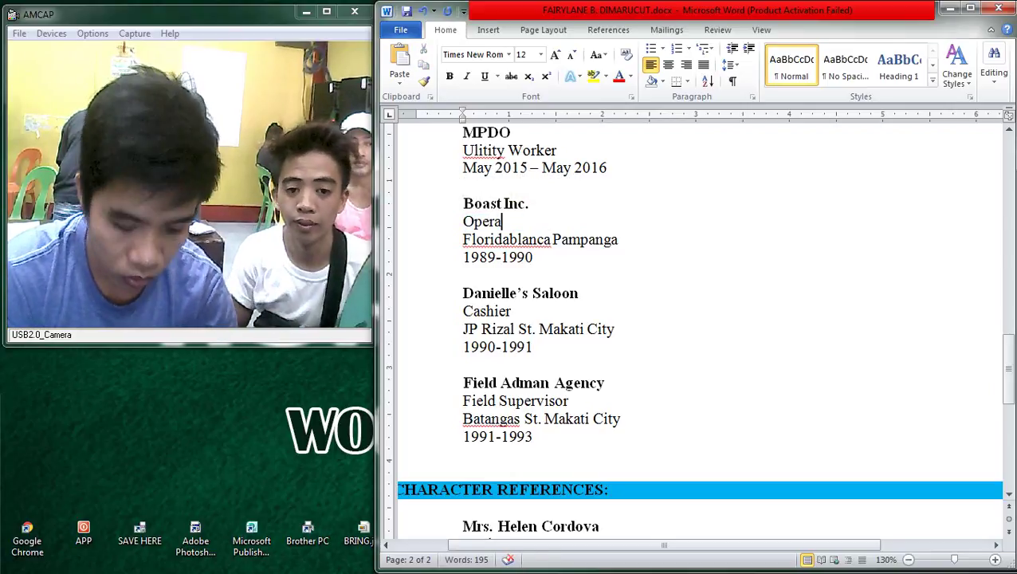
{"action": "type", "text": "tor"}
{"action": "key", "text": "BackSpace"}
{"action": "type", "text": "r/Rec"}
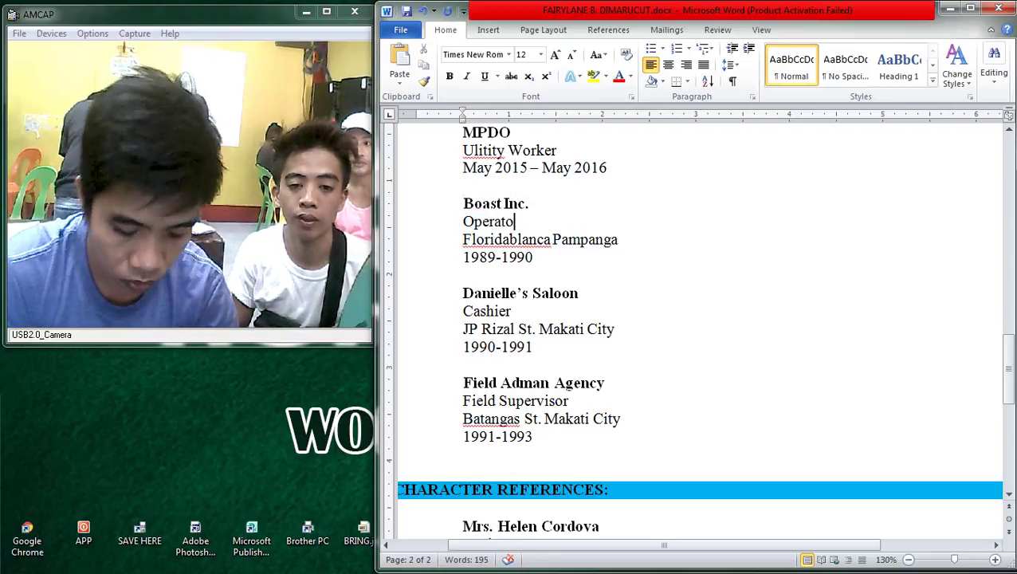
{"action": "type", "text": "iever"}
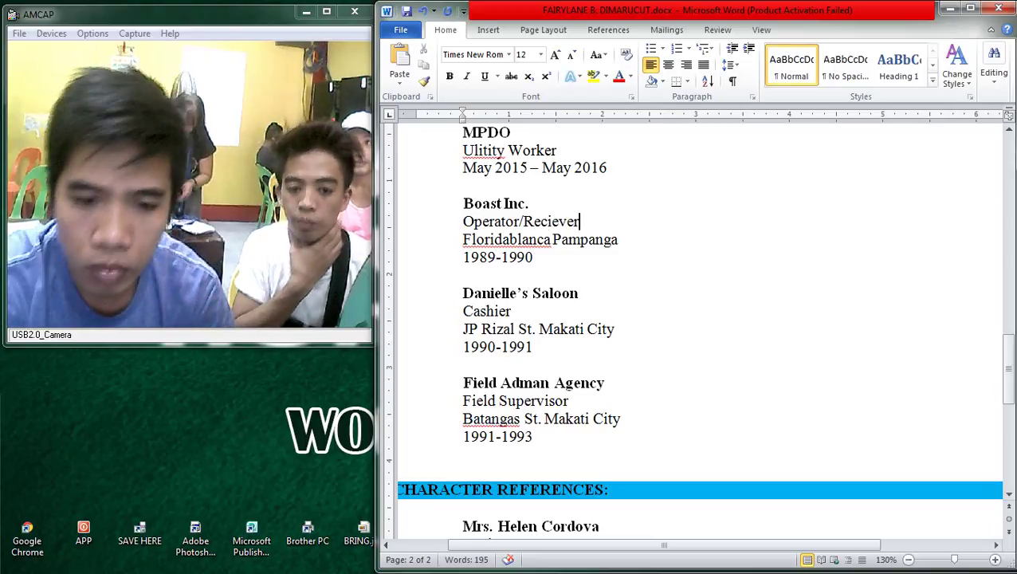
Step: Set the location to Mariveles Bataan and the dates to June 2016 - December 2017
{"action": "key", "text": "Down"}
{"action": "key", "text": "shift+Home"}
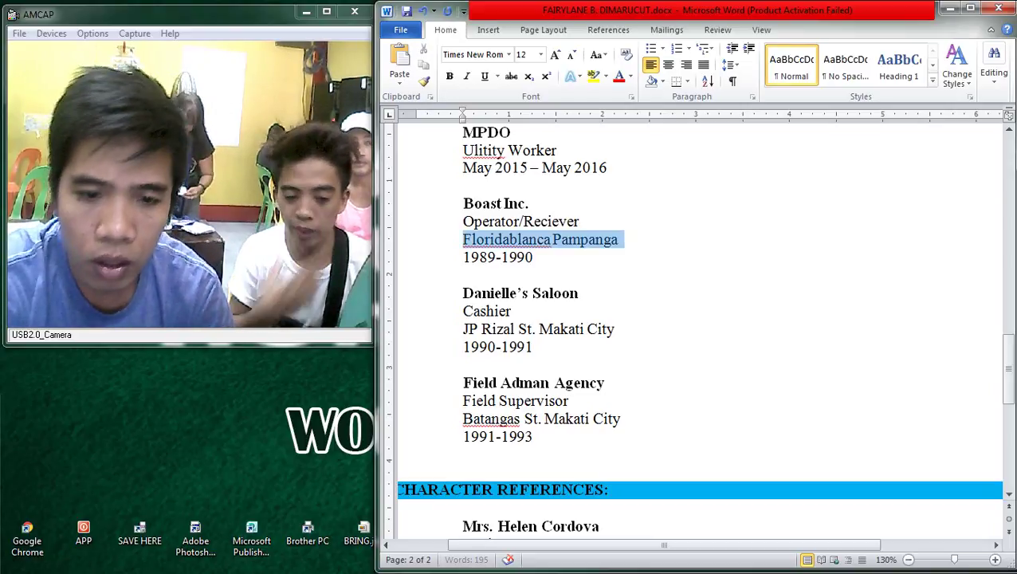
{"action": "type", "text": "Mariv"}
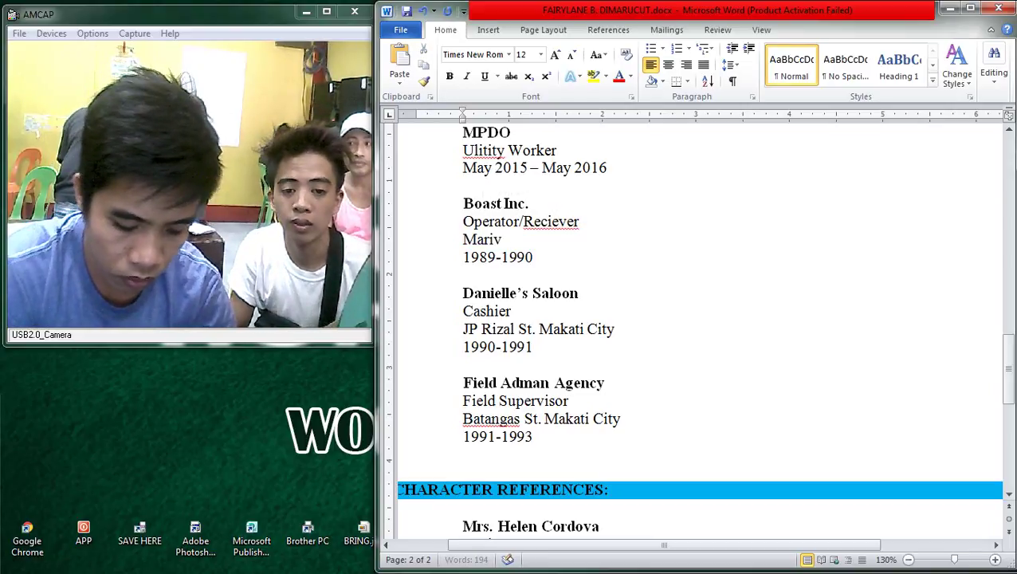
{"action": "type", "text": "eles Bataan"}
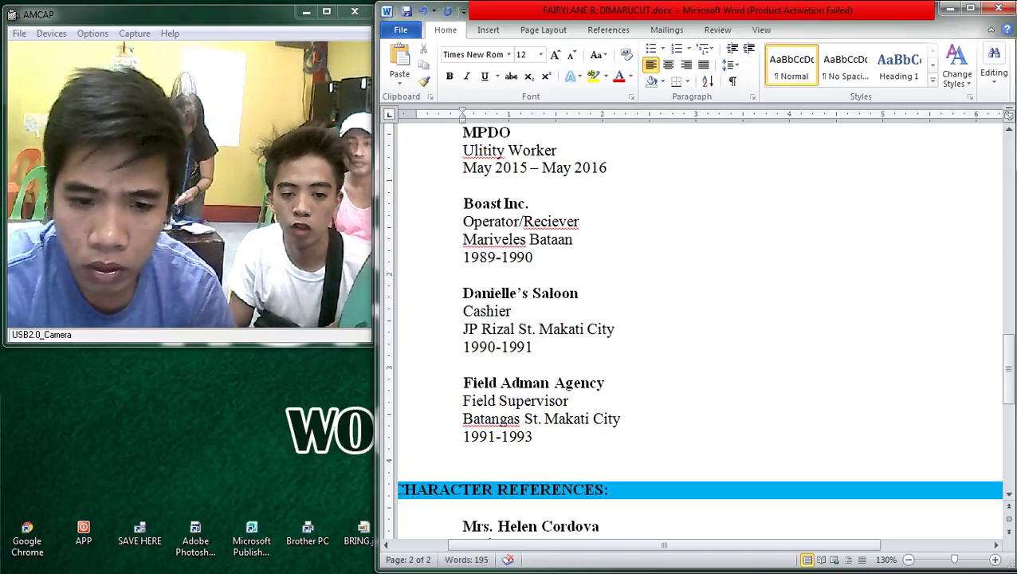
{"action": "key", "text": "Down"}
{"action": "key", "text": "shift+Home"}
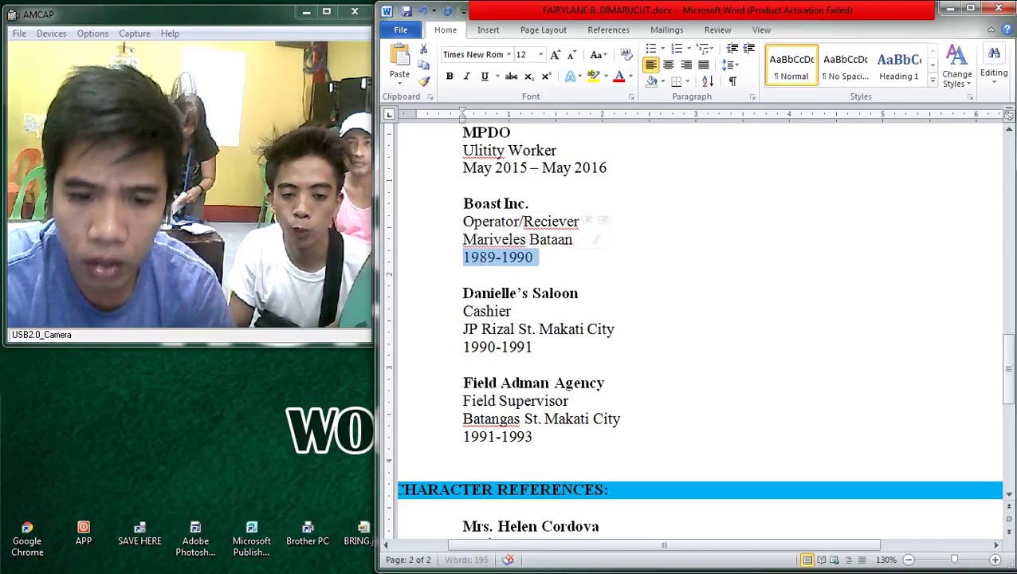
{"action": "key", "text": "BackSpace"}
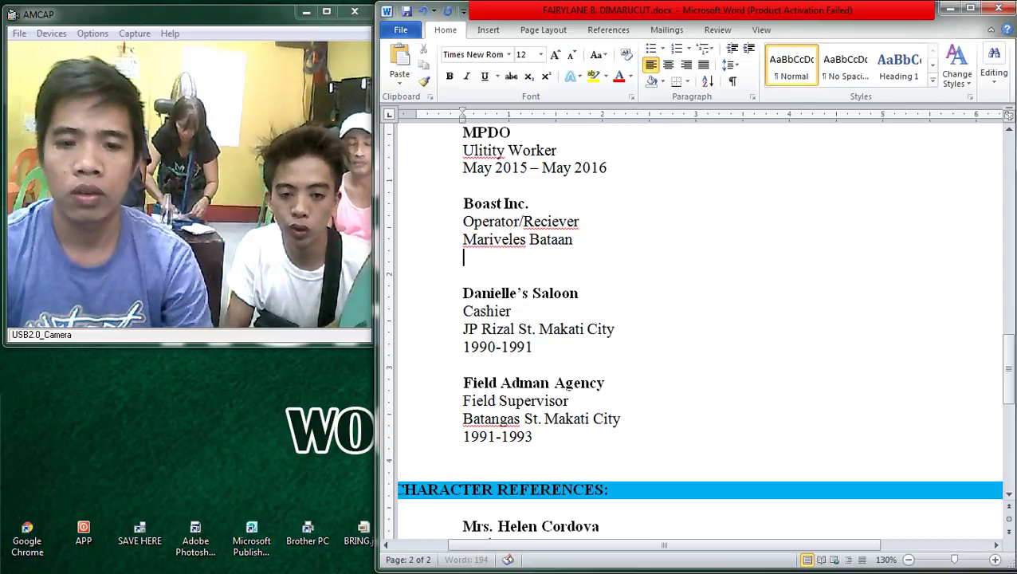
{"action": "type", "text": "June"}
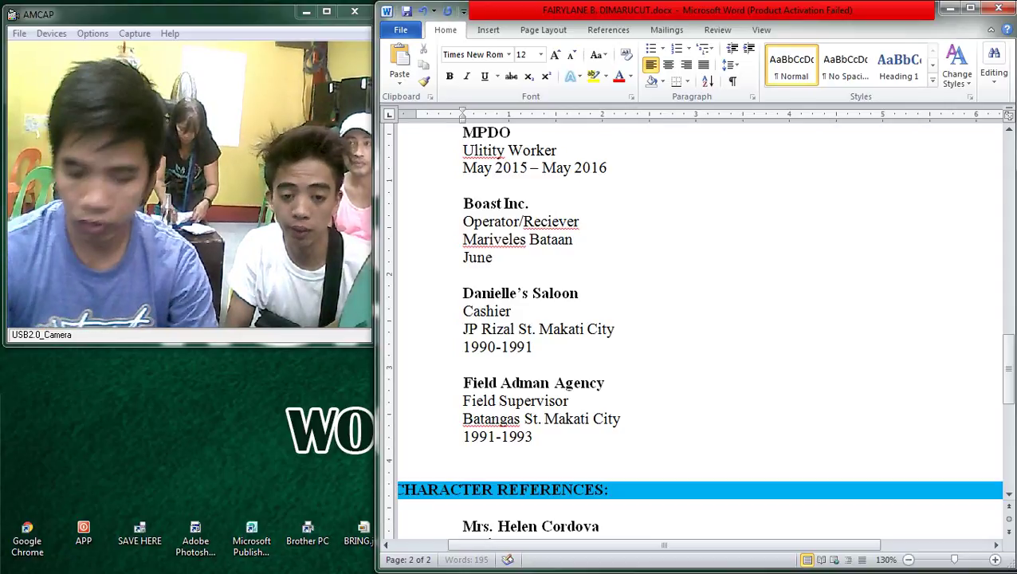
{"action": "type", "text": " 20165"}
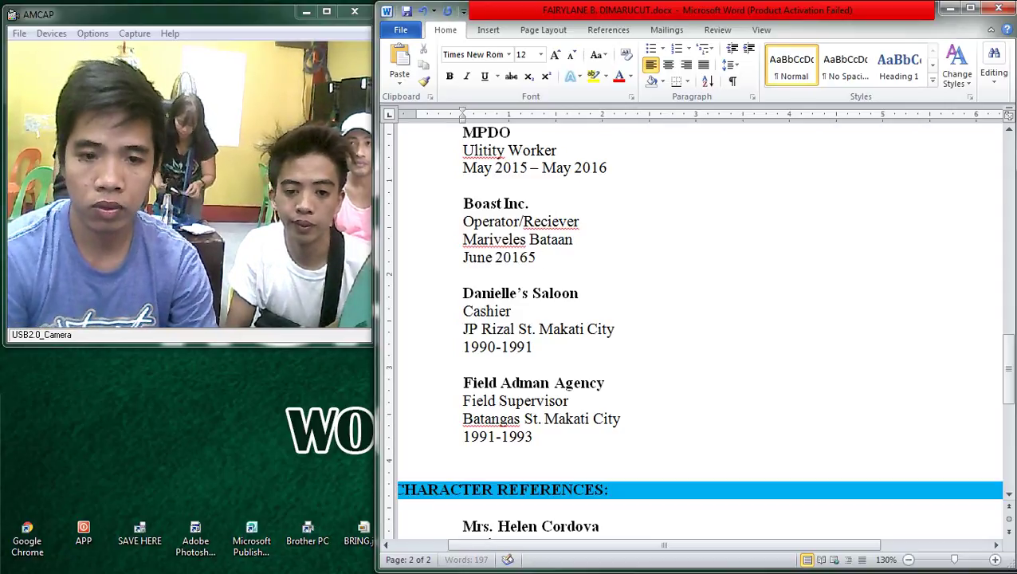
{"action": "key", "text": "BackSpace"}
{"action": "type", "text": " -"}
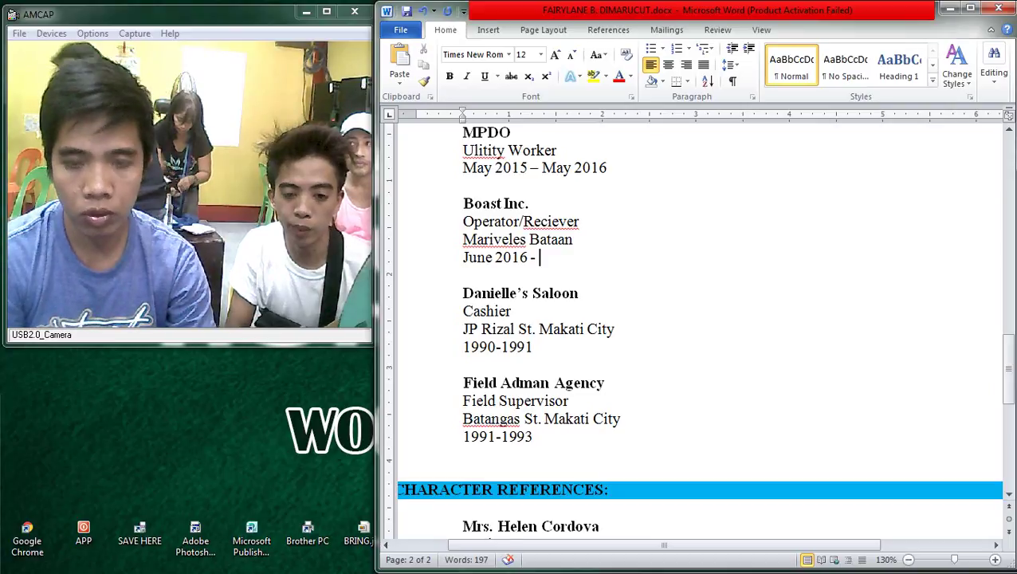
{"action": "type", "text": " December "}
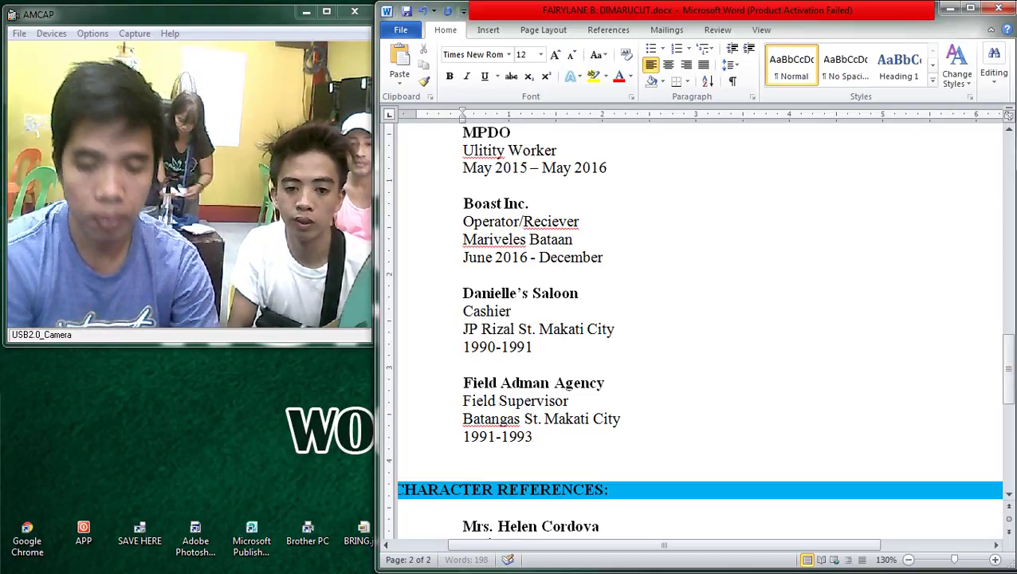
{"action": "type", "text": "2017"}
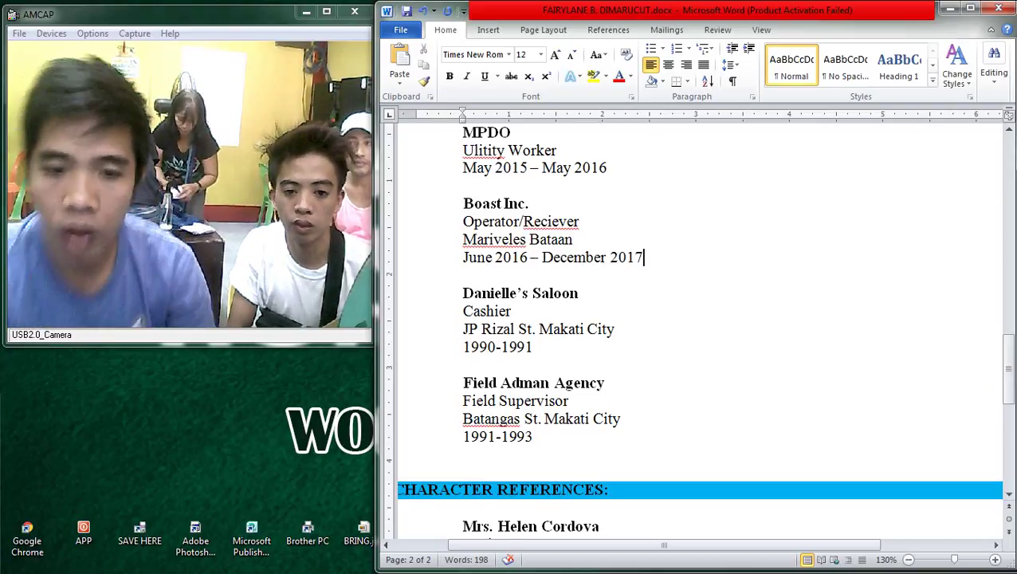
{"action": "scroll", "coordinate": [700, 319], "scroll_direction": "down", "scroll_amount": 2}
Step: Delete the Danielle's Saloon company name line
{"action": "key", "text": "Down"}
{"action": "key", "text": "Down"}
{"action": "key", "text": "shift+Home"}
{"action": "key", "text": "BackSpace"}
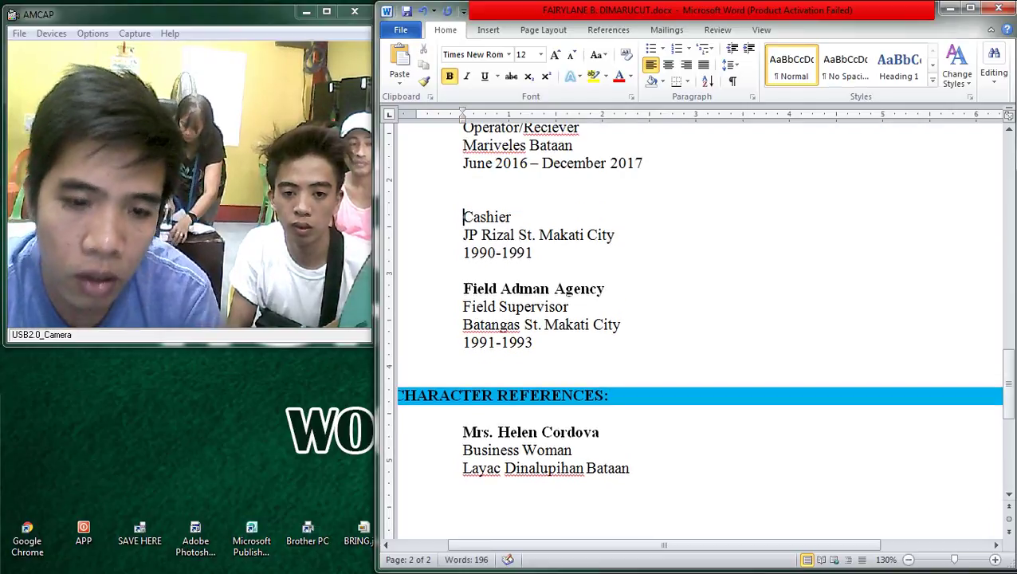
{"action": "scroll", "coordinate": [700, 319], "scroll_direction": "down", "scroll_amount": 8}
{"action": "scroll", "coordinate": [699, 319], "scroll_direction": "up", "scroll_amount": 5}
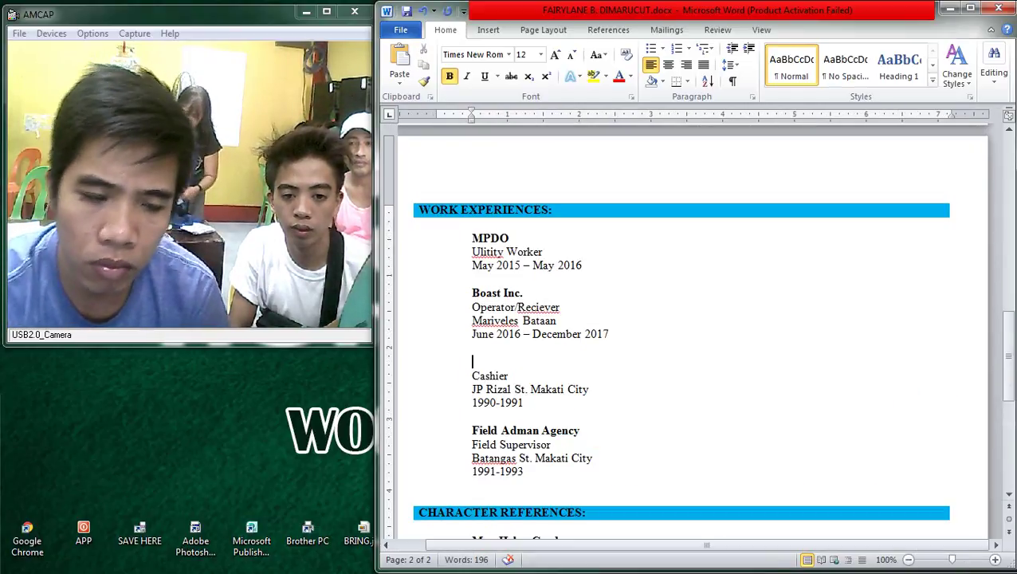
{"action": "scroll", "coordinate": [699, 319], "scroll_direction": "up", "scroll_amount": 1}
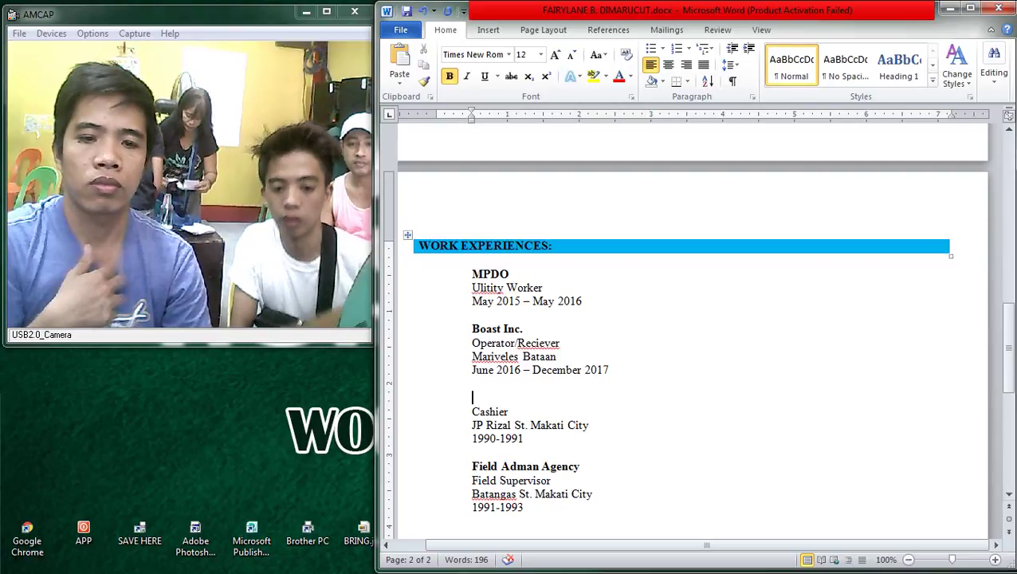
Step: Remove the Cashier and Field Adman Agency entries and the leftover empty line
{"action": "key", "text": "shift+Down"}
{"action": "key", "text": "shift+Down"}
{"action": "key", "text": "shift+Down"}
{"action": "key", "text": "shift+Down"}
{"action": "key", "text": "shift+Down"}
{"action": "key", "text": "shift+Down"}
{"action": "key", "text": "shift+Down"}
{"action": "key", "text": "shift+Down"}
{"action": "key", "text": "shift+Down"}
{"action": "key", "text": "shift+Down"}
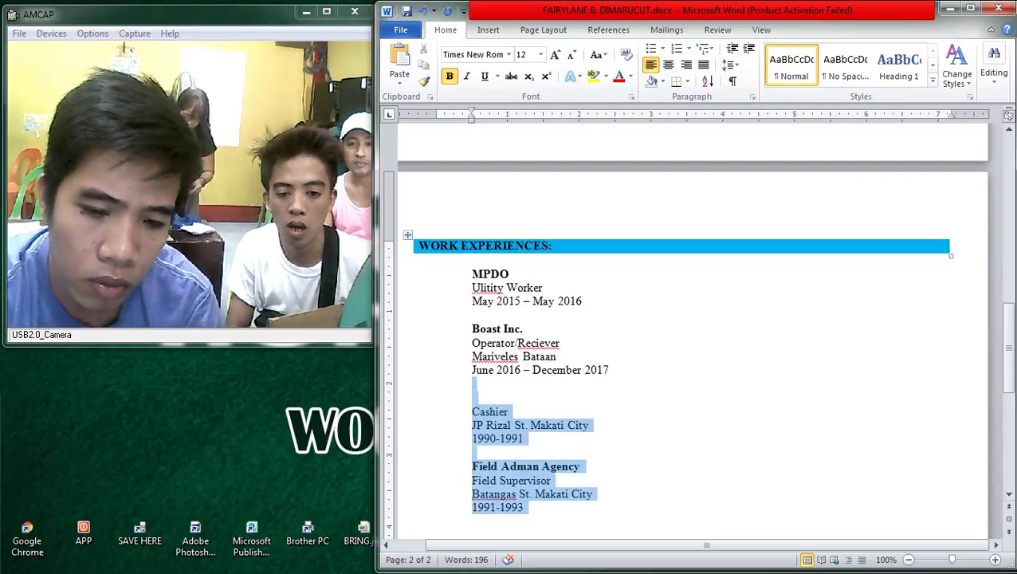
{"action": "key", "text": "BackSpace"}
{"action": "key", "text": "BackSpace"}
{"action": "key", "text": "Return"}
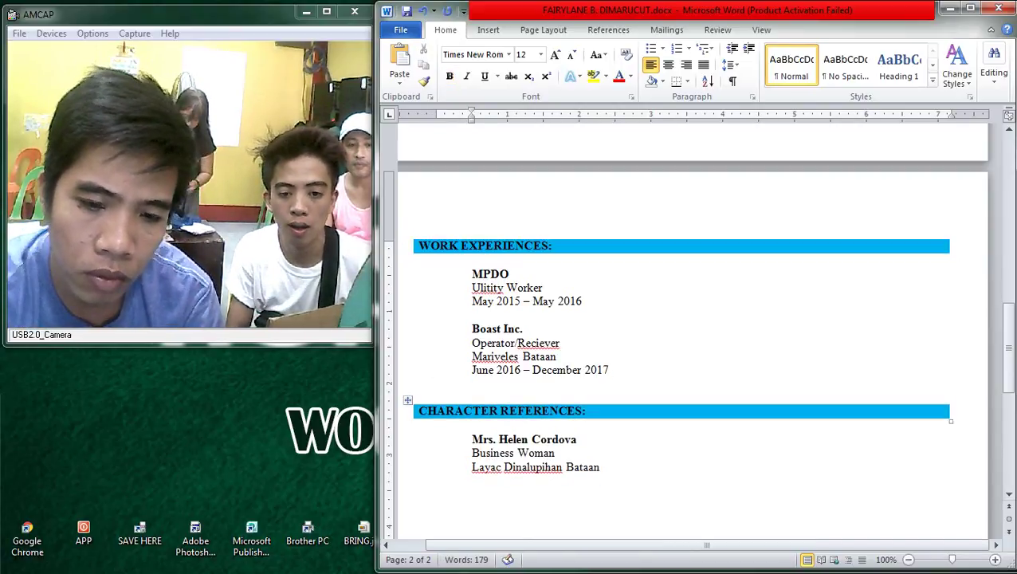
{"action": "key", "text": "BackSpace"}
{"action": "scroll", "coordinate": [700, 319], "scroll_direction": "down", "scroll_amount": 5}
{"action": "scroll", "coordinate": [700, 335], "scroll_direction": "down", "scroll_amount": 2}
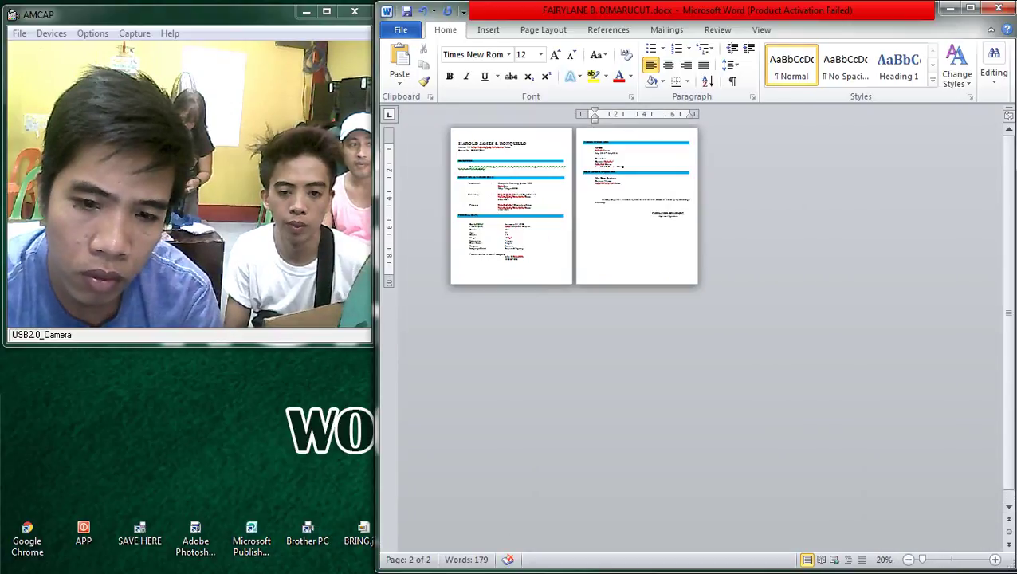
{"action": "scroll", "coordinate": [699, 335], "scroll_direction": "up", "scroll_amount": 5}
{"action": "left_click_drag", "start_coordinate": [617, 365], "coordinate": [552, 366]}
Step: Replace the character reference's name with the new reference person's full name
{"action": "scroll", "coordinate": [700, 335], "scroll_direction": "up", "scroll_amount": 2}
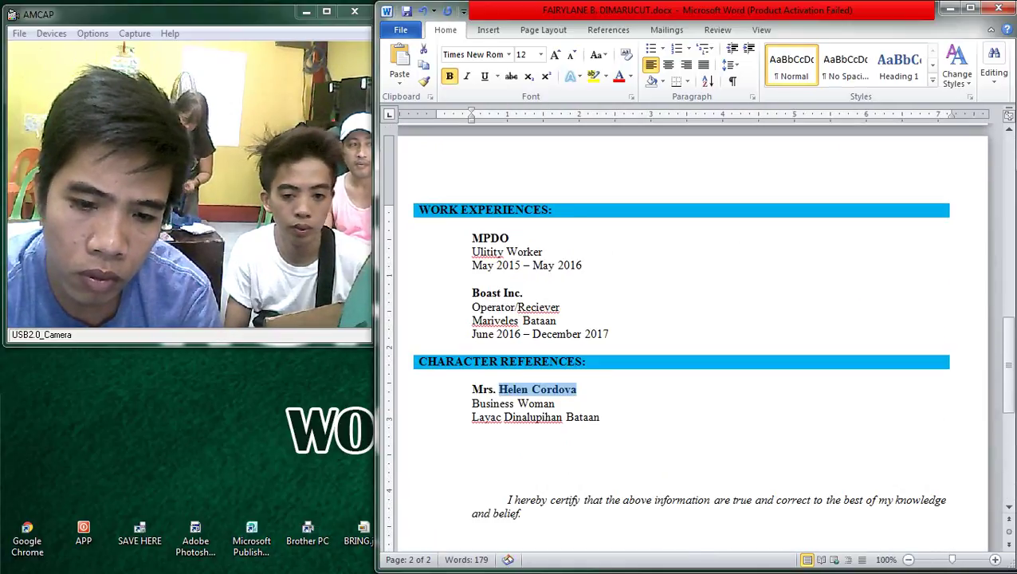
{"action": "key", "text": "BackSpace"}
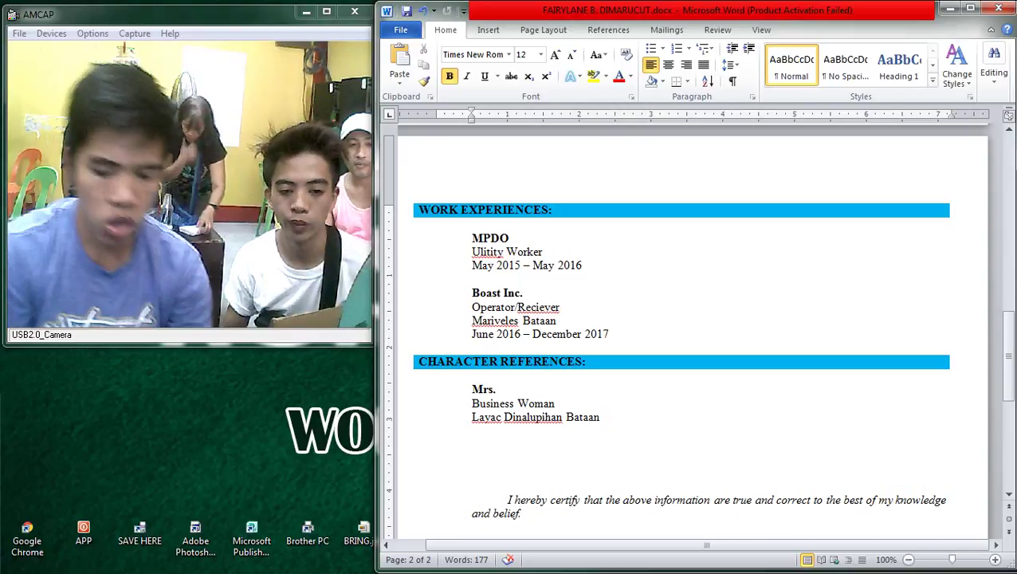
{"action": "type", "text": "Rofino F"}
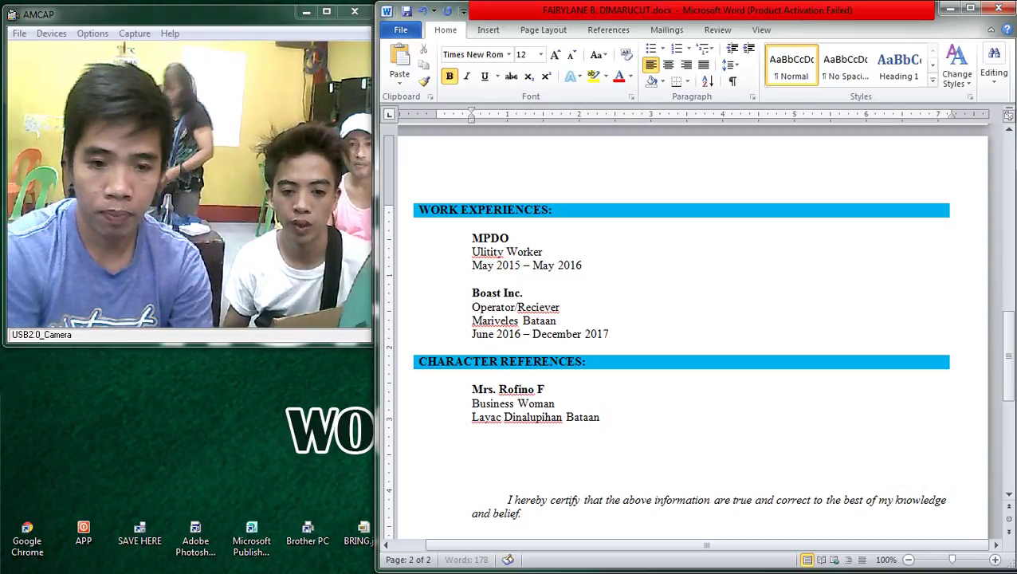
{"action": "type", "text": "a"}
{"action": "key", "text": "BackSpace"}
{"action": "key", "text": "BackSpace"}
{"action": "key", "text": "BackSpace"}
{"action": "key", "text": "BackSpace"}
{"action": "key", "text": "BackSpace"}
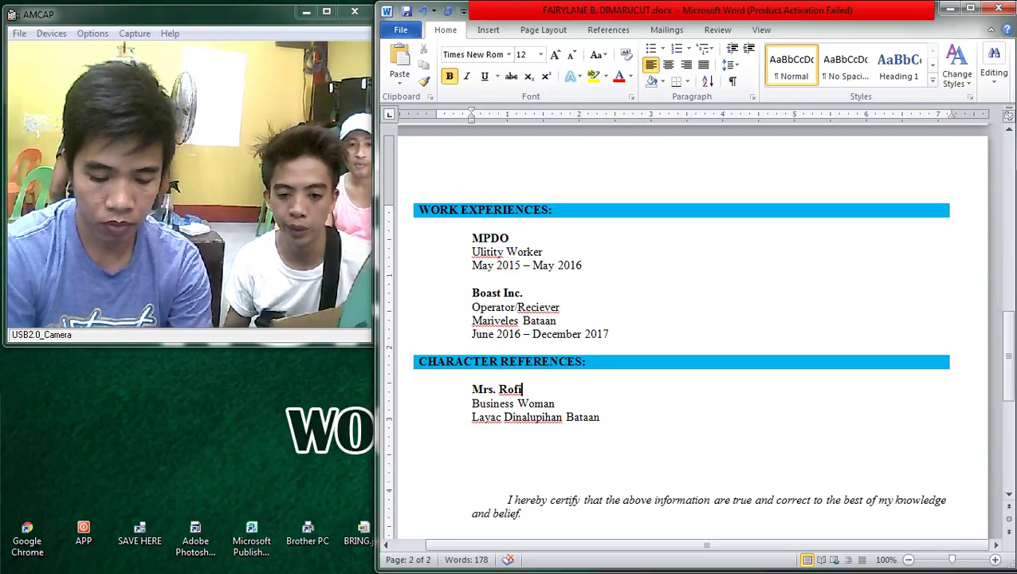
{"action": "key", "text": "BackSpace"}
{"action": "key", "text": "BackSpace"}
{"action": "key", "text": "BackSpace"}
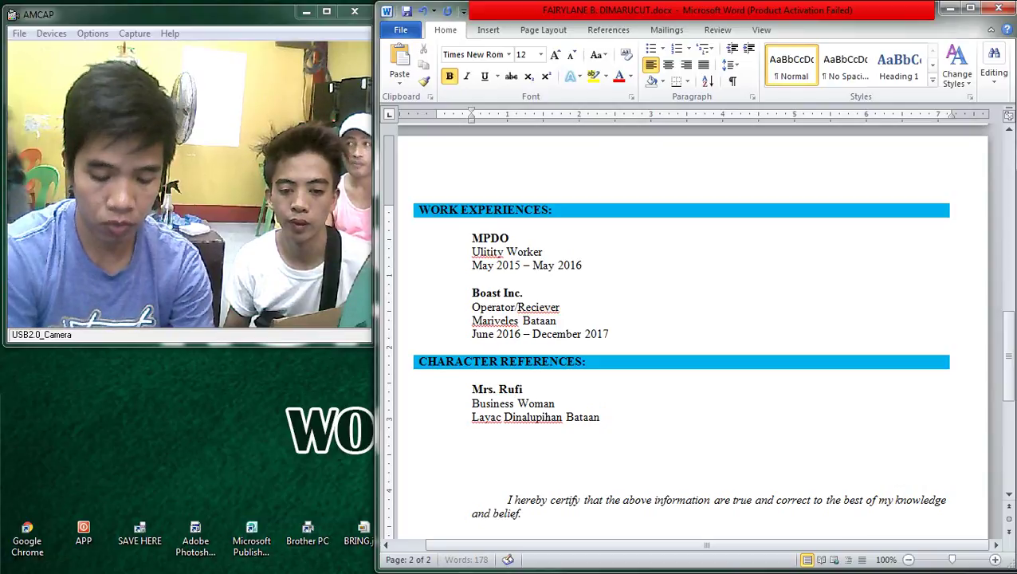
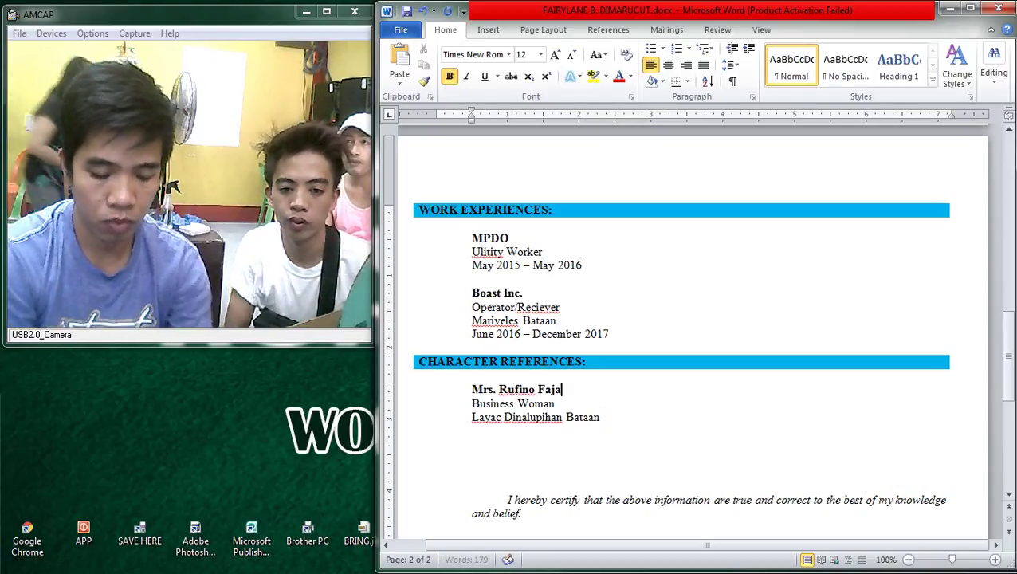
Step: Change the reference's occupation to Brgy. Captain and the town Layac to Pagalanggang
{"action": "key", "text": "Down"}
{"action": "key", "text": "BackSpace"}
{"action": "key", "text": "BackSpace"}
{"action": "key", "text": "BackSpace"}
{"action": "key", "text": "BackSpace"}
{"action": "key", "text": "BackSpace"}
{"action": "key", "text": "BackSpace"}
{"action": "key", "text": "BackSpace"}
{"action": "key", "text": "BackSpace"}
{"action": "key", "text": "BackSpace"}
{"action": "key", "text": "BackSpace"}
{"action": "key", "text": "BackSpace"}
{"action": "key", "text": "BackSpace"}
{"action": "key", "text": "BackSpace"}
{"action": "key", "text": "BackSpace"}
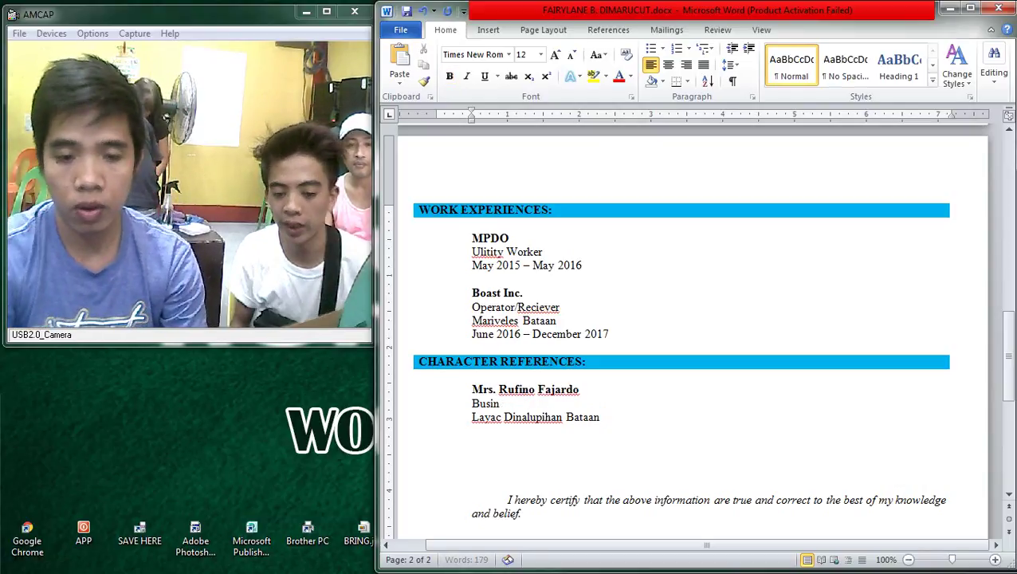
{"action": "type", "text": "Bry"}
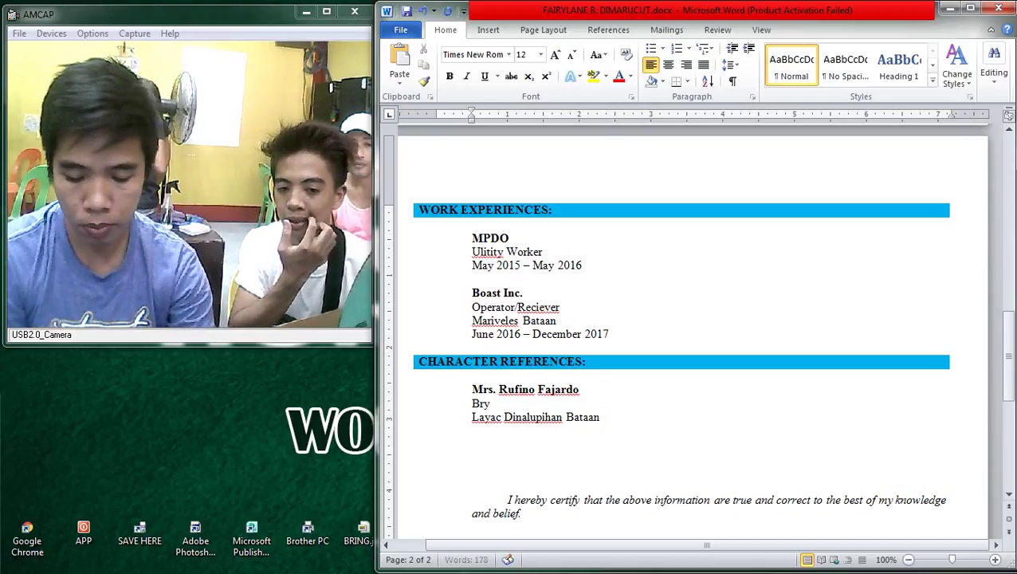
{"action": "key", "text": "BackSpace"}
{"action": "type", "text": "gy. Ca"}
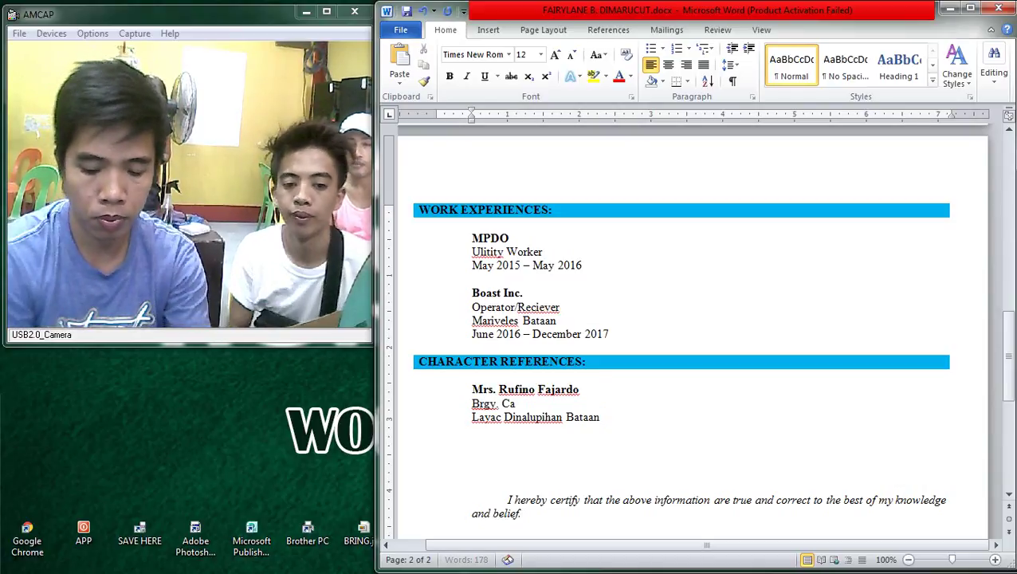
{"action": "type", "text": "ptai"}
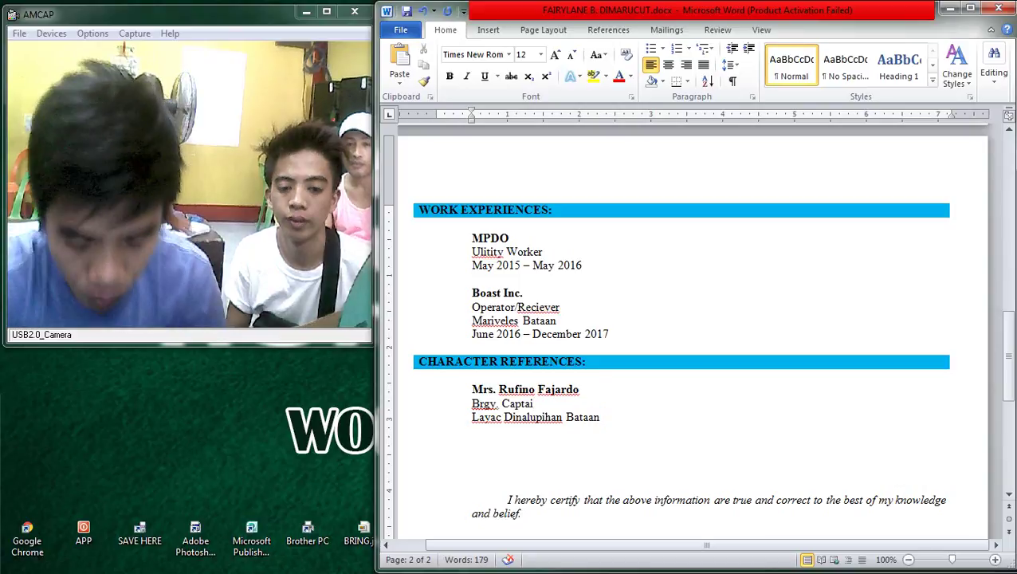
{"action": "type", "text": "n"}
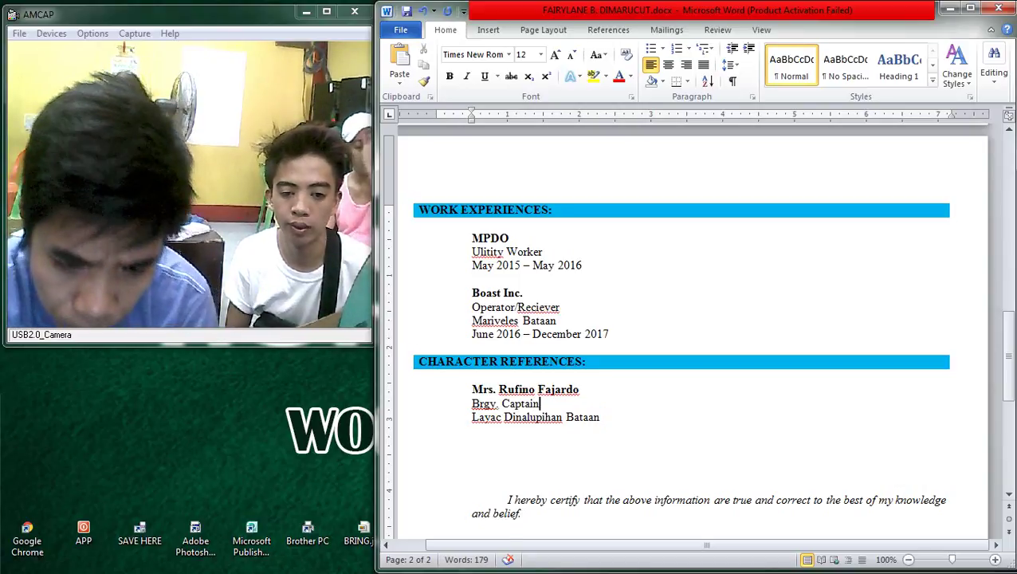
{"action": "double_click", "coordinate": [486, 417]}
{"action": "type", "text": "Paga"}
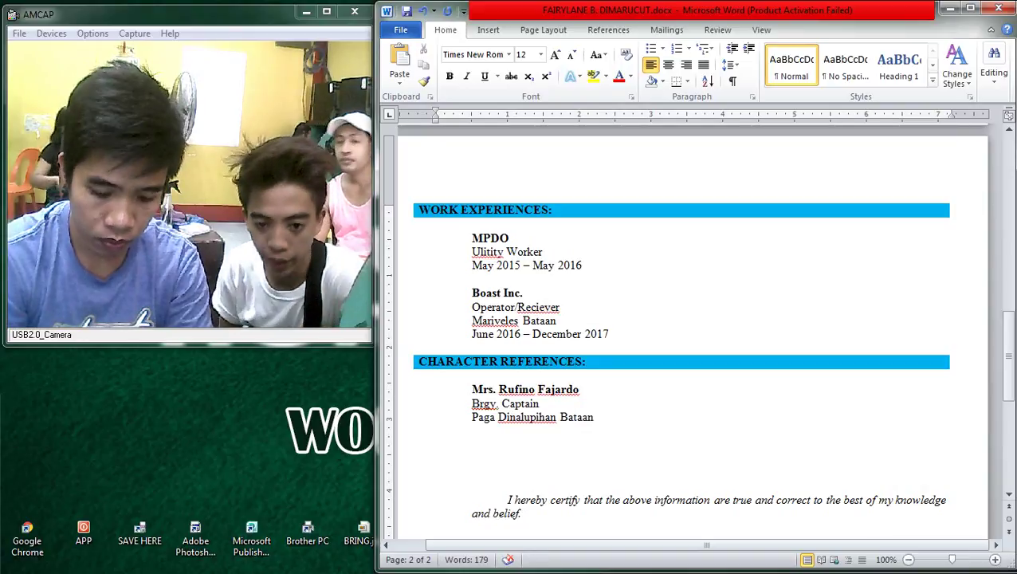
{"action": "type", "text": "langgang"}
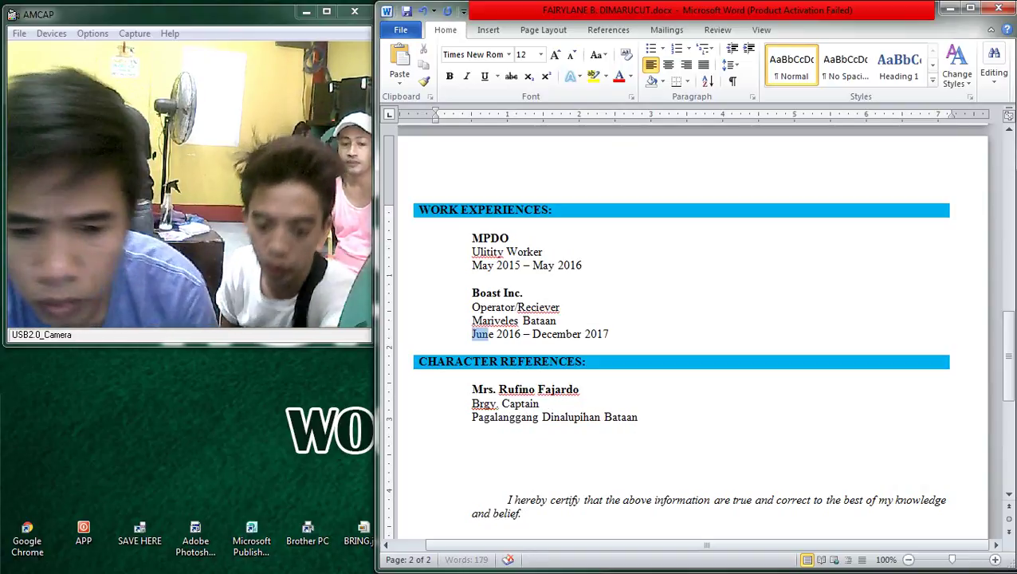
Step: Delete the last digits of the Boast Inc. end year 2017
{"action": "double_click", "coordinate": [543, 266]}
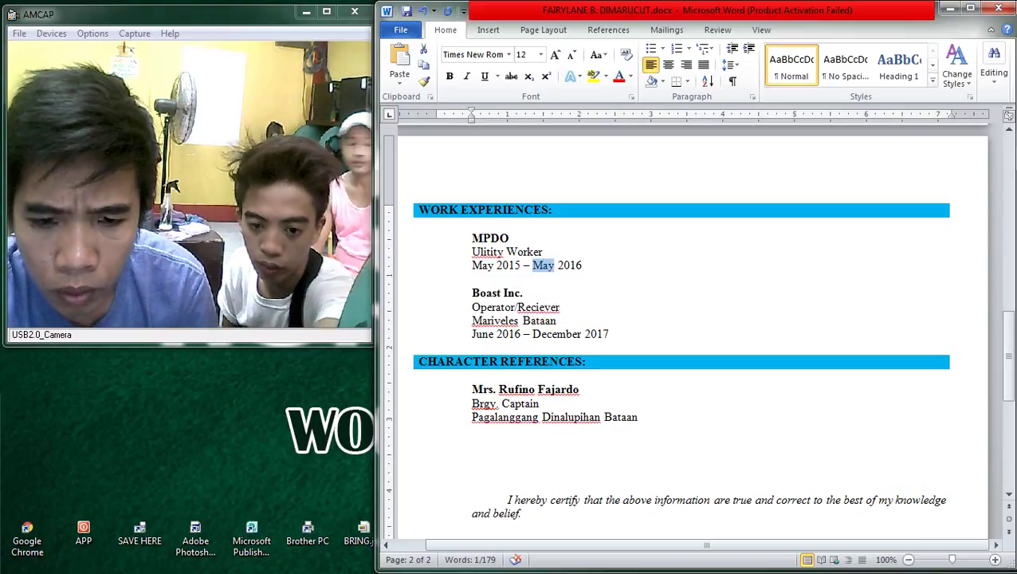
{"action": "left_click", "coordinate": [609, 334]}
{"action": "key", "text": "BackSpace"}
{"action": "key", "text": "BackSpace"}
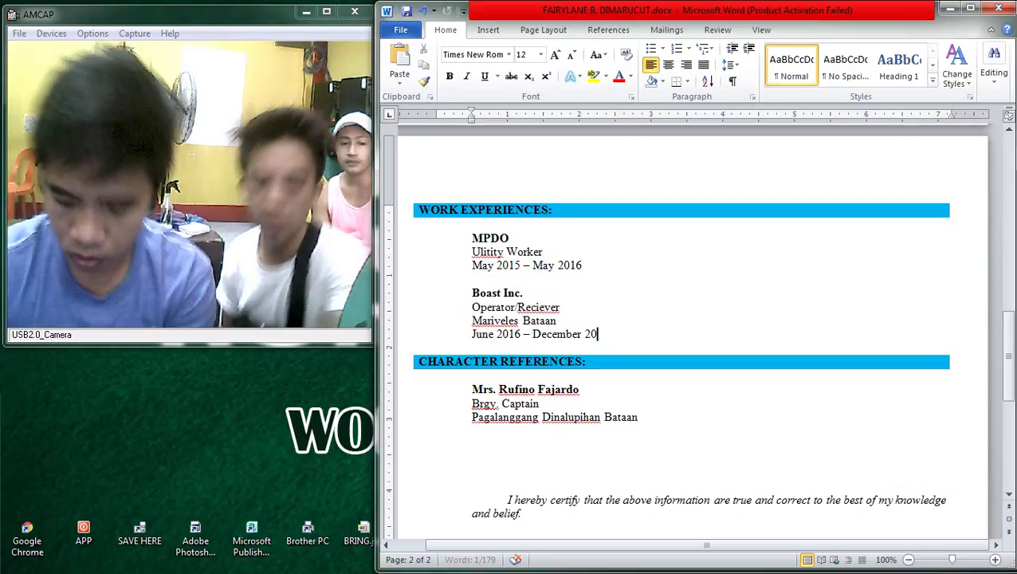
Step: Make the end year 2016 and paste the applicant's title name over the old signature name
{"action": "type", "text": "16"}
{"action": "scroll", "coordinate": [693, 327], "scroll_direction": "down", "scroll_amount": 7}
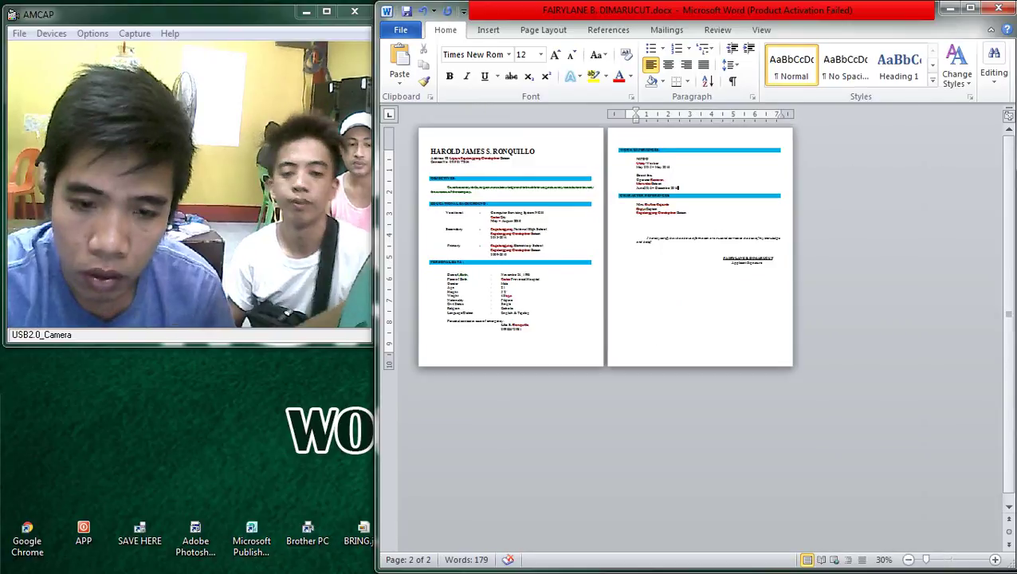
{"action": "triple_click", "coordinate": [482, 151]}
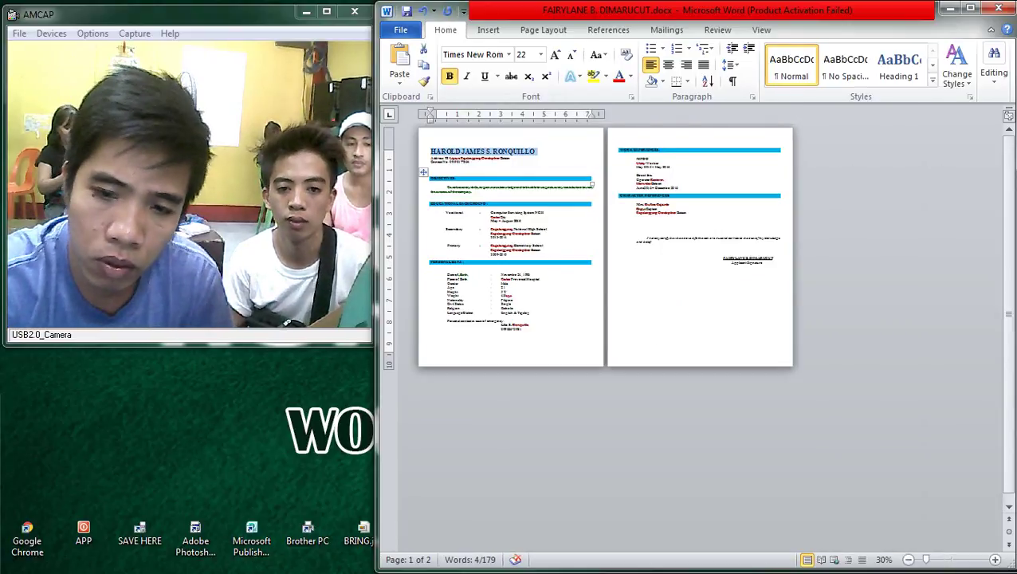
{"action": "scroll", "coordinate": [701, 239], "scroll_direction": "up", "scroll_amount": 4}
{"action": "left_click_drag", "start_coordinate": [866, 435], "coordinate": [753, 435]}
{"action": "right_click", "coordinate": [773, 440]}
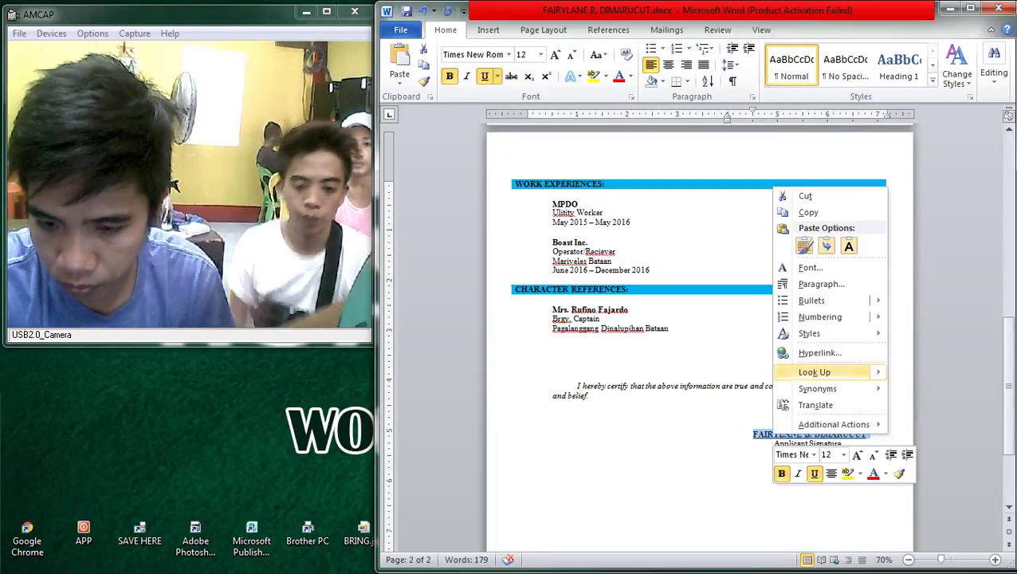
{"action": "left_click", "coordinate": [848, 245]}
{"action": "key", "text": "BackSpace"}
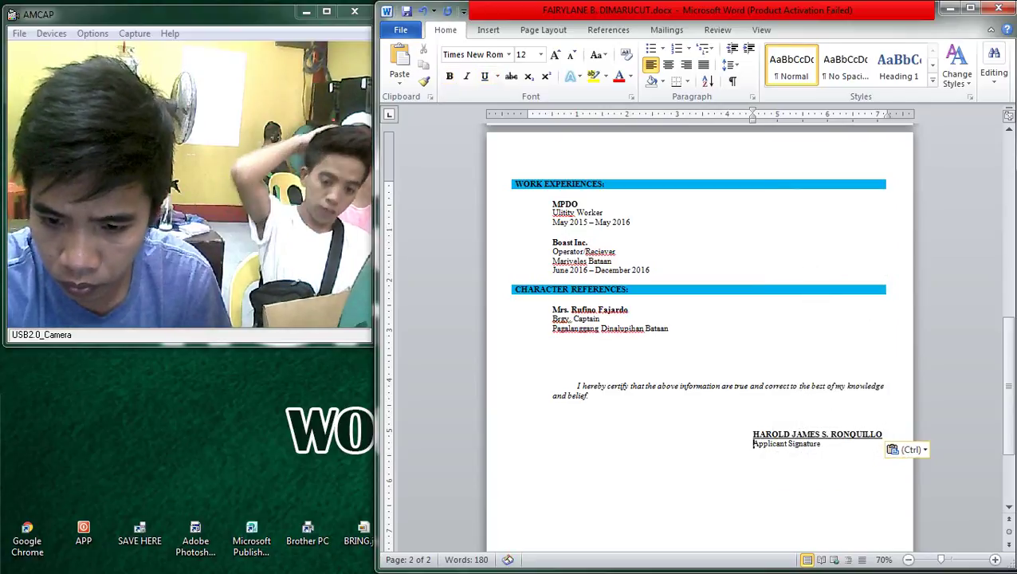
Step: Restore the Applicant Signature caption under the name, then close Word
{"action": "key", "text": "shift+Home"}
{"action": "key", "text": "ctrl+c"}
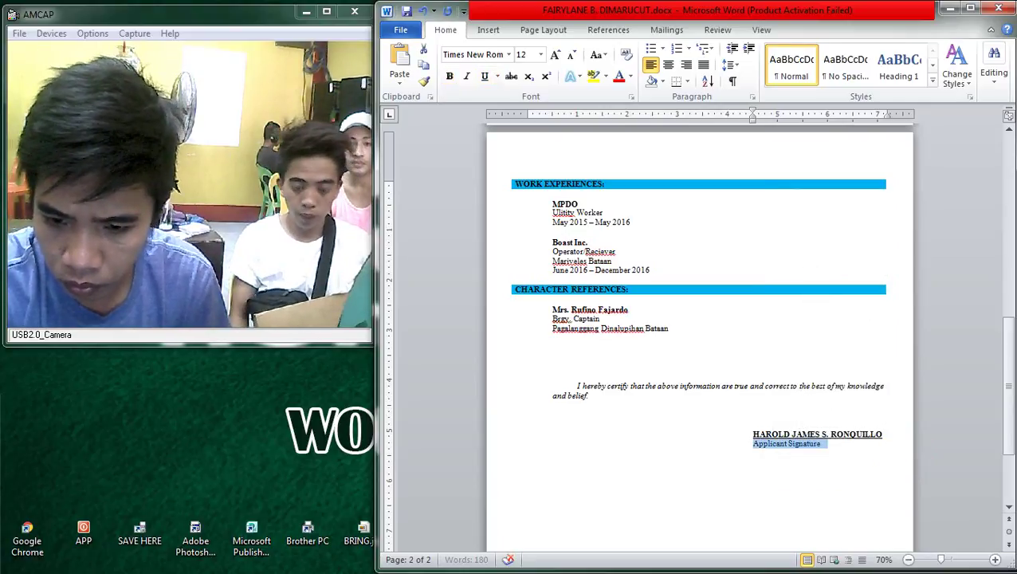
{"action": "key", "text": "BackSpace"}
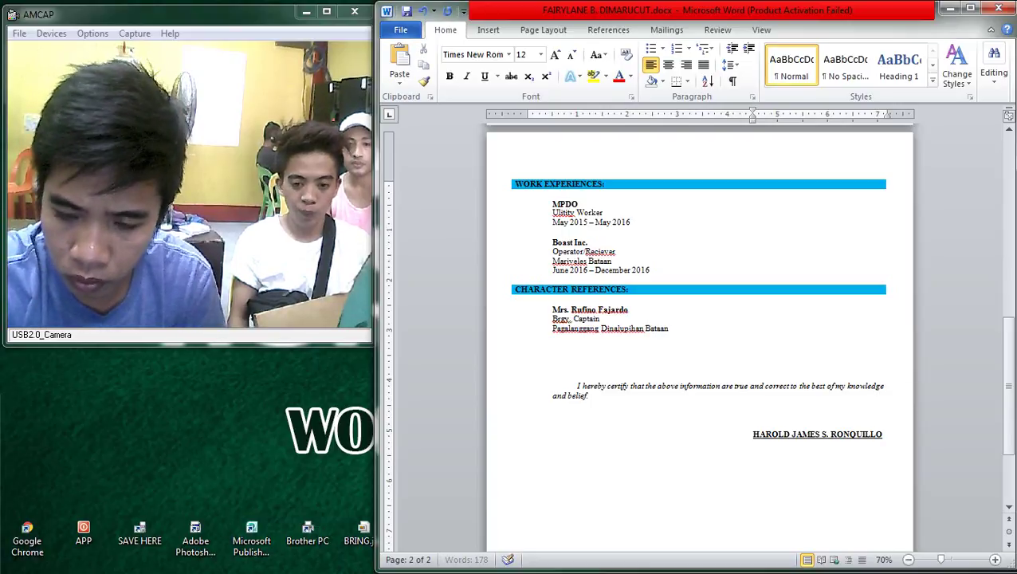
{"action": "key", "text": "ctrl+v"}
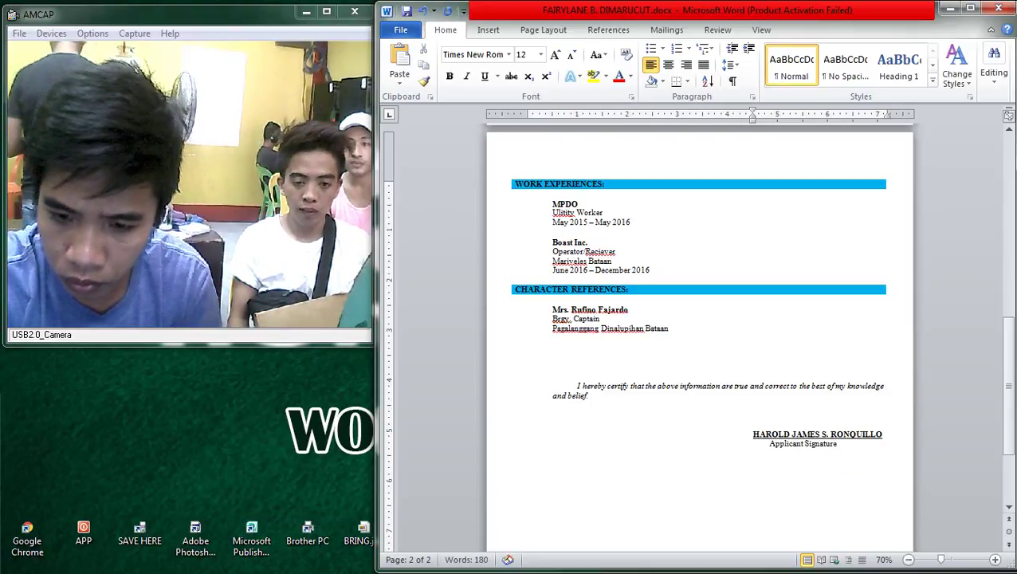
{"action": "scroll", "coordinate": [699, 335], "scroll_direction": "down", "scroll_amount": 3}
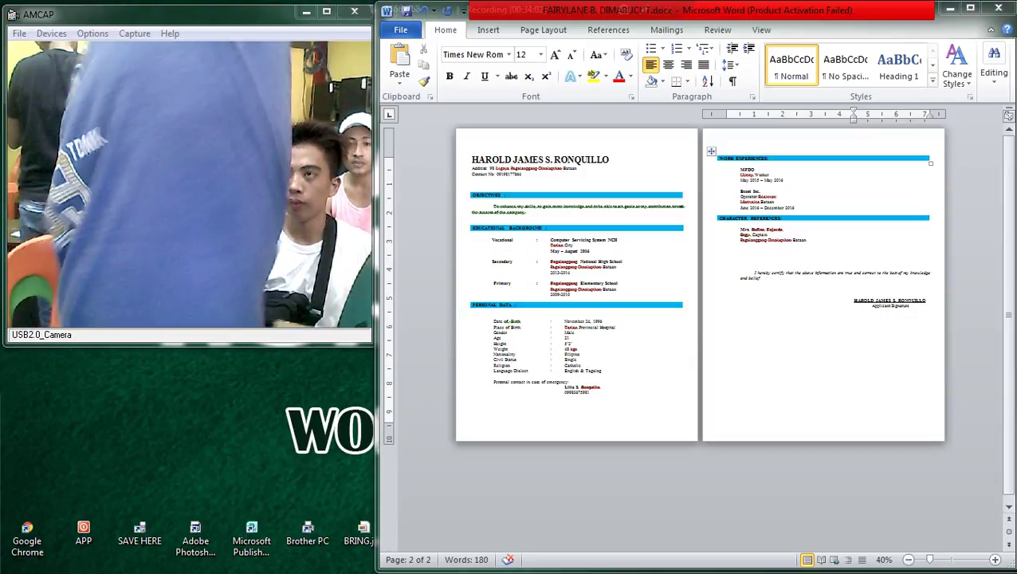
{"action": "key", "text": "alt+F4"}
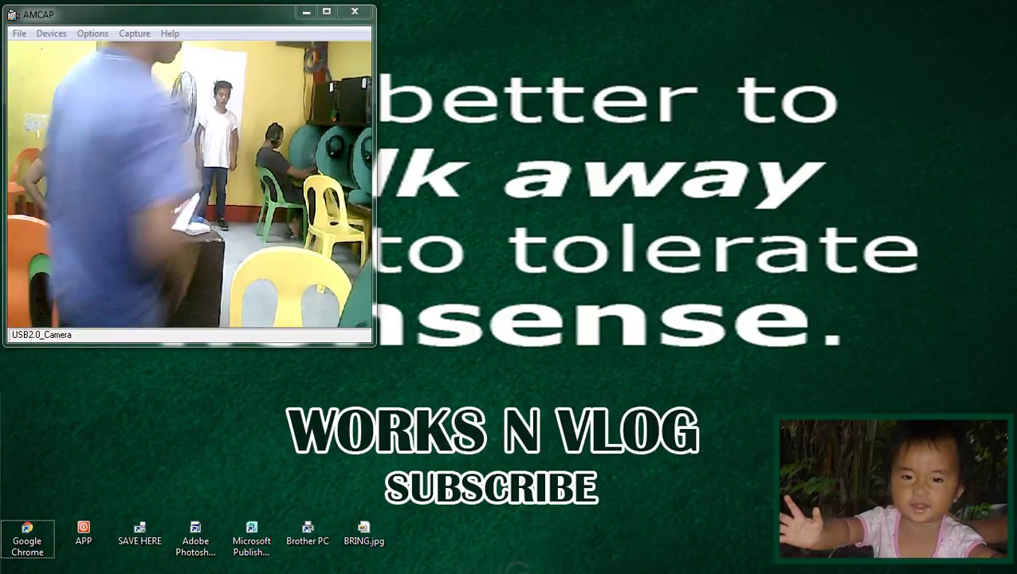
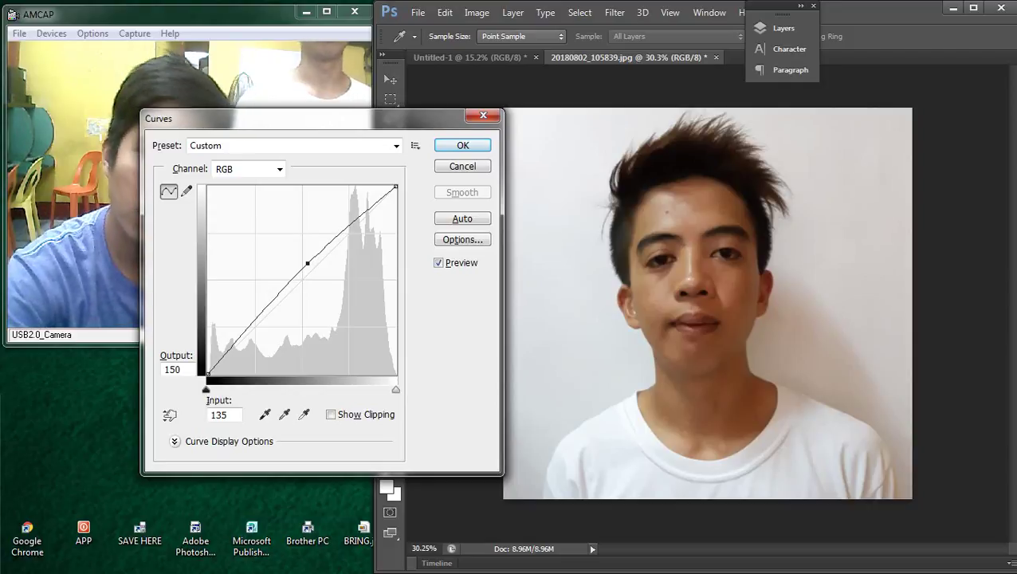
Step: Apply the Curves brightening and fit the photo in the window
{"action": "key", "text": "Return"}
{"action": "key", "text": "ctrl+minus"}
{"action": "key", "text": "ctrl+minus"}
{"action": "key", "text": "ctrl+0"}
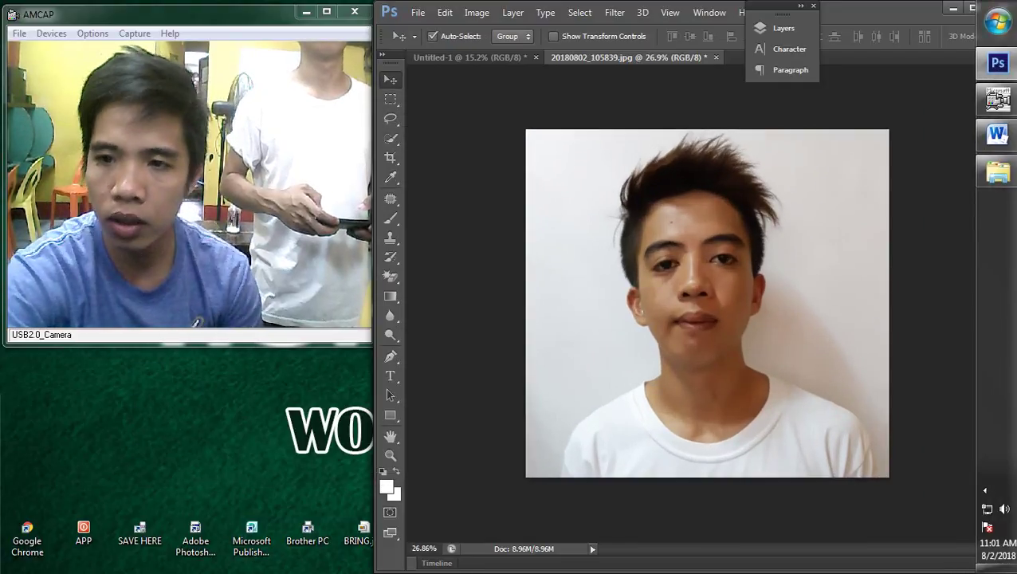
{"action": "scroll", "coordinate": [707, 302], "scroll_direction": "up", "scroll_amount": 2}
Step: Set Color Balance midtones to -10, 0, +17, then switch to the Word resume
{"action": "key", "text": "ctrl+b"}
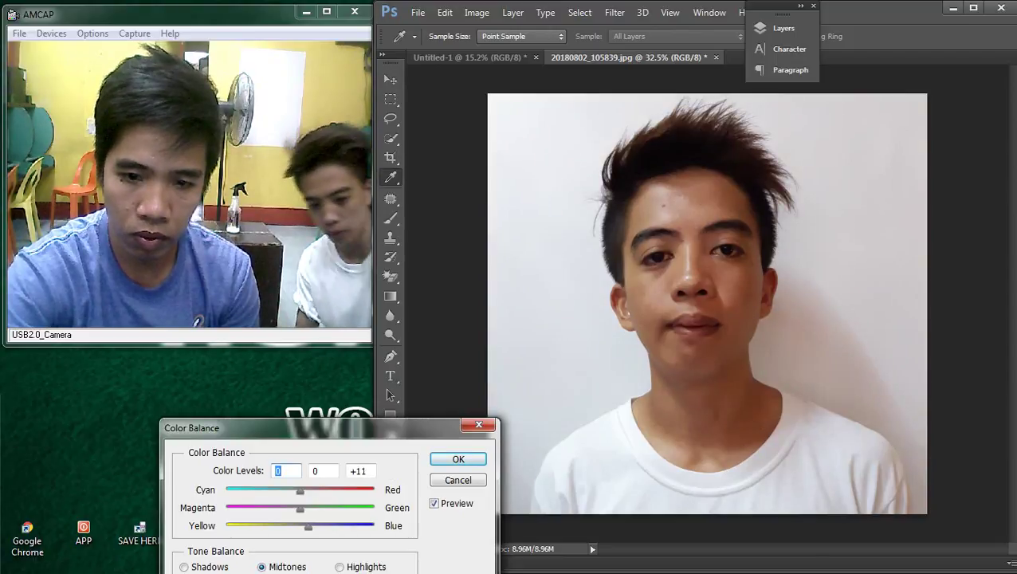
{"action": "left_click_drag", "start_coordinate": [307, 527], "coordinate": [305, 527]}
{"action": "left_click_drag", "start_coordinate": [300, 489], "coordinate": [287, 490]}
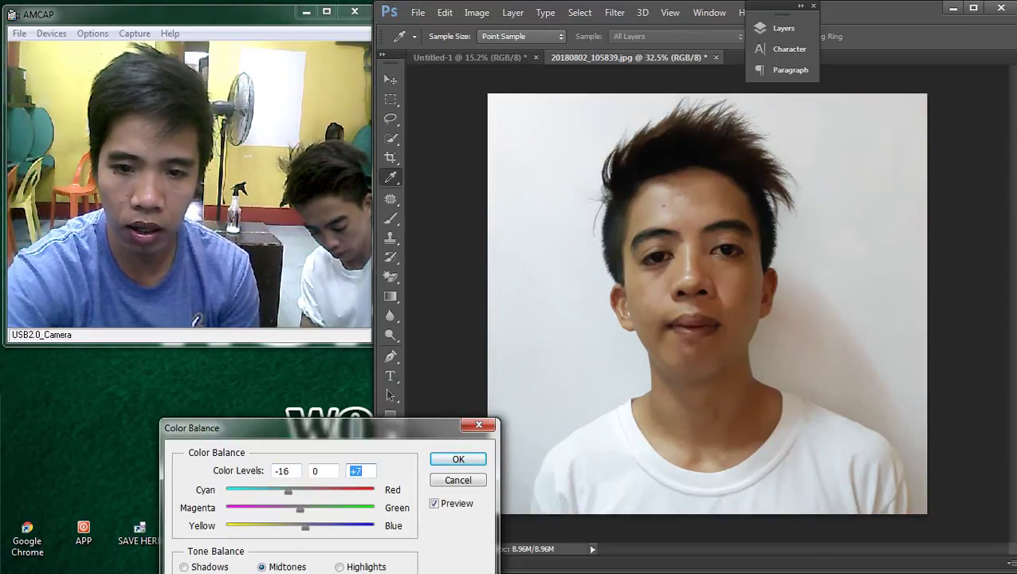
{"action": "left_click", "coordinate": [283, 470]}
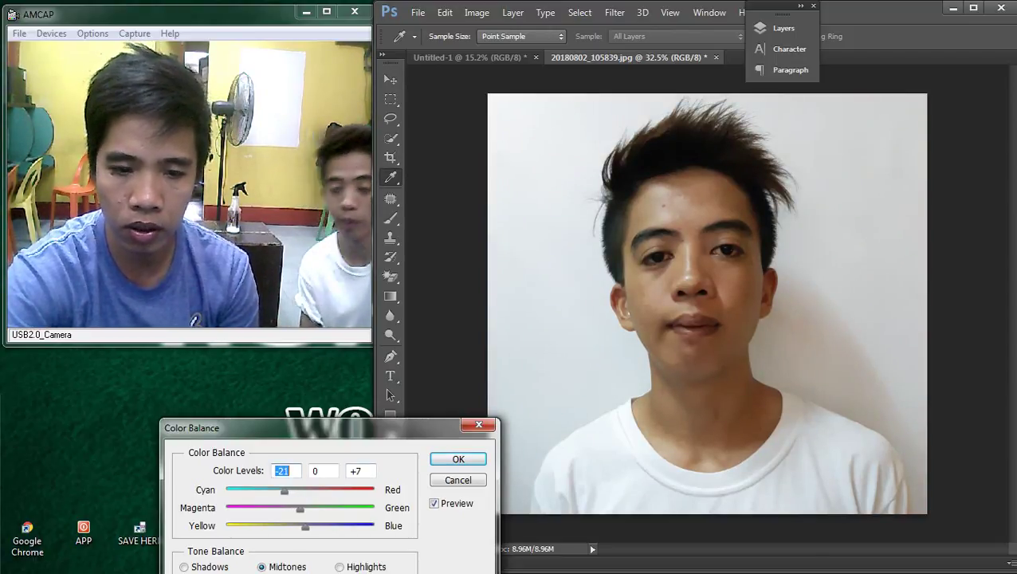
{"action": "key", "text": "Tab"}
{"action": "key", "text": "Tab"}
{"action": "key", "text": "Up"}
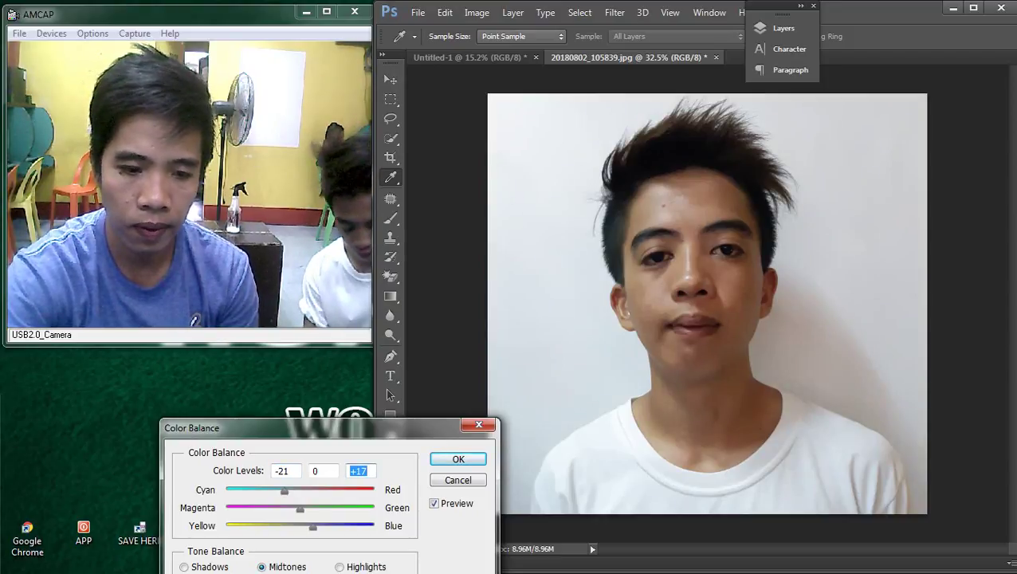
{"action": "left_click", "coordinate": [283, 470]}
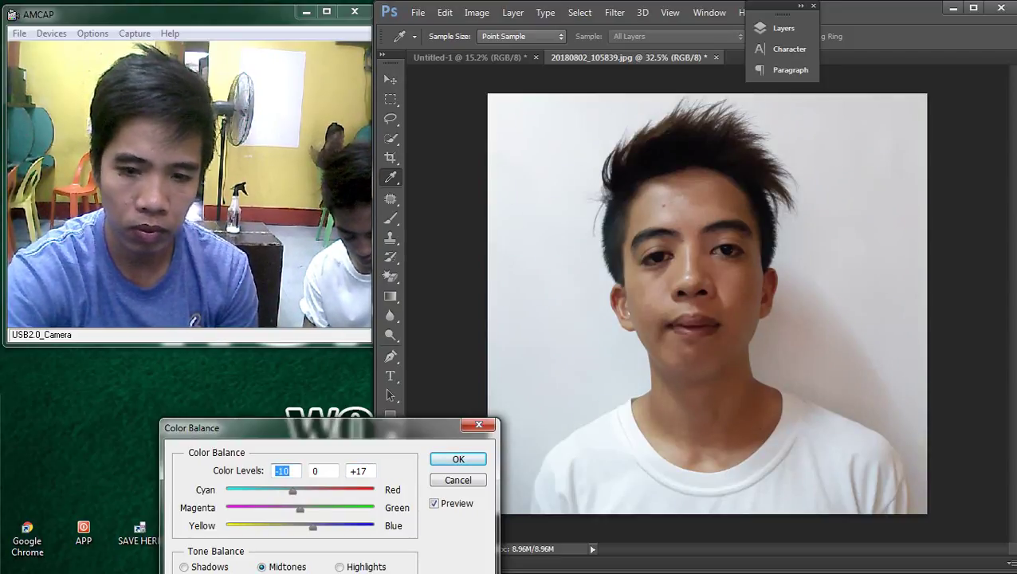
{"action": "key", "text": "Return"}
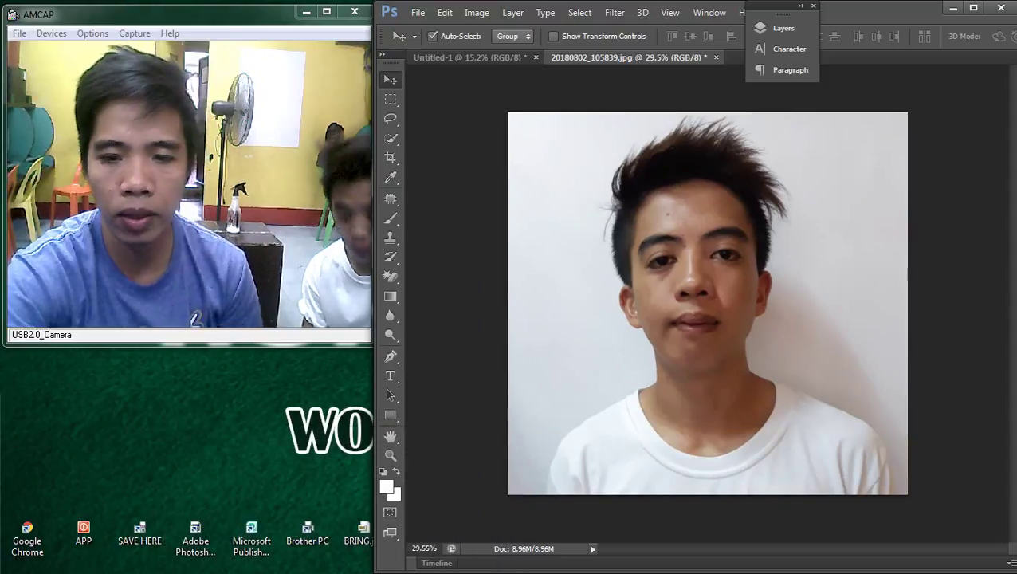
{"action": "key", "text": "alt+Tab"}
{"action": "left_click_drag", "start_coordinate": [472, 168], "coordinate": [928, 279]}
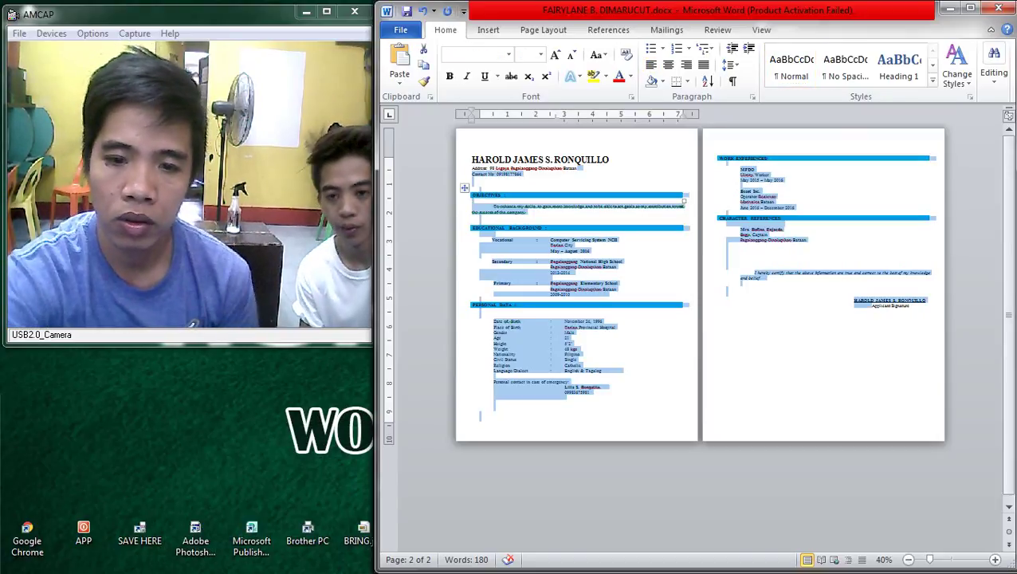
Step: Paste the corrected photo into the resume and set its wrapping to In Front of Text
{"action": "key", "text": "ctrl+v"}
{"action": "key", "text": "ctrl+z"}
{"action": "left_click", "coordinate": [540, 199]}
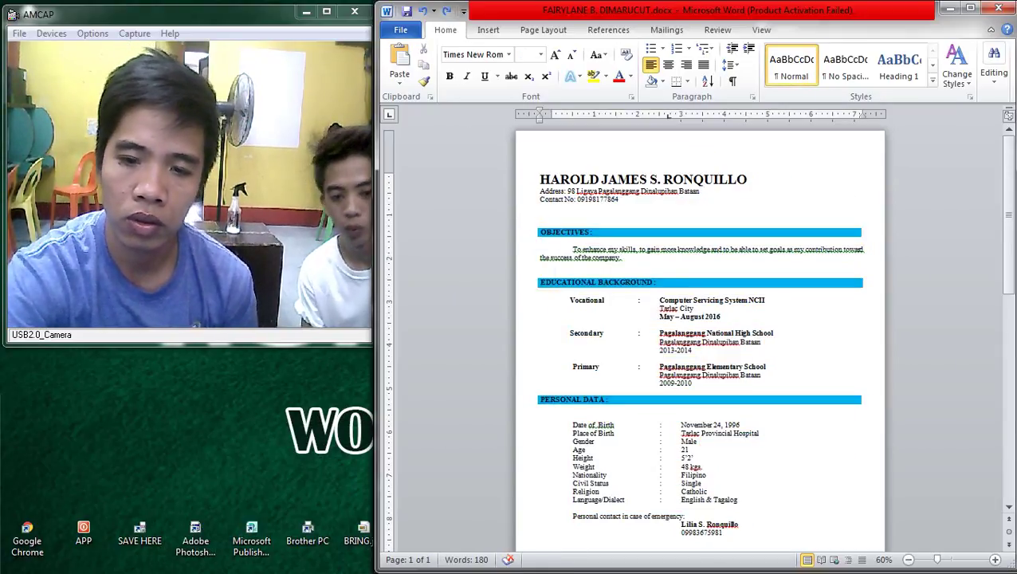
{"action": "key", "text": "ctrl+v"}
{"action": "left_click", "coordinate": [671, 77]}
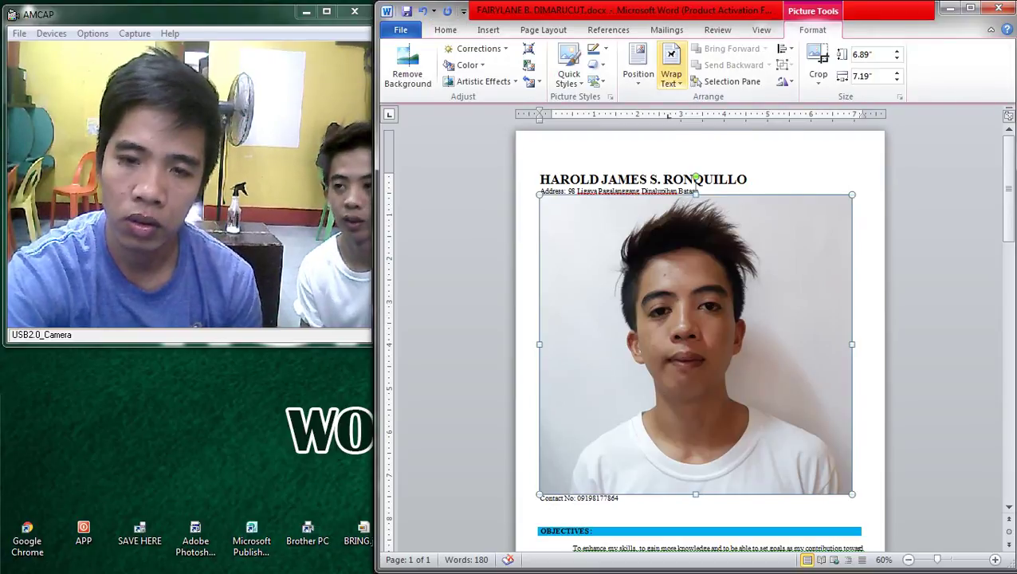
{"action": "left_click", "coordinate": [705, 211]}
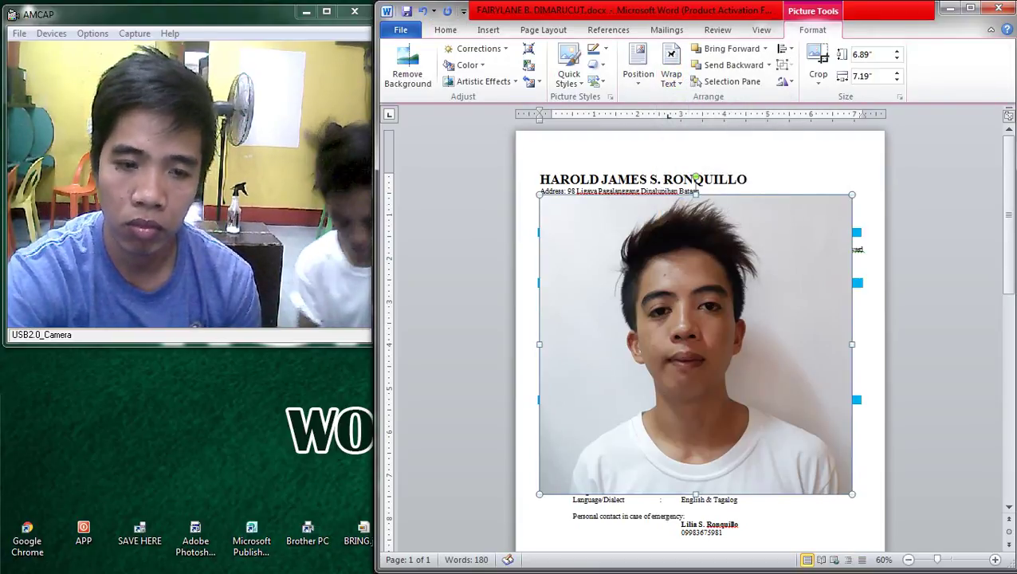
Step: Move the photo to the page's top-right corner and size it to about 2.06" x 2.15"
{"action": "left_click_drag", "start_coordinate": [765, 411], "coordinate": [764, 411]}
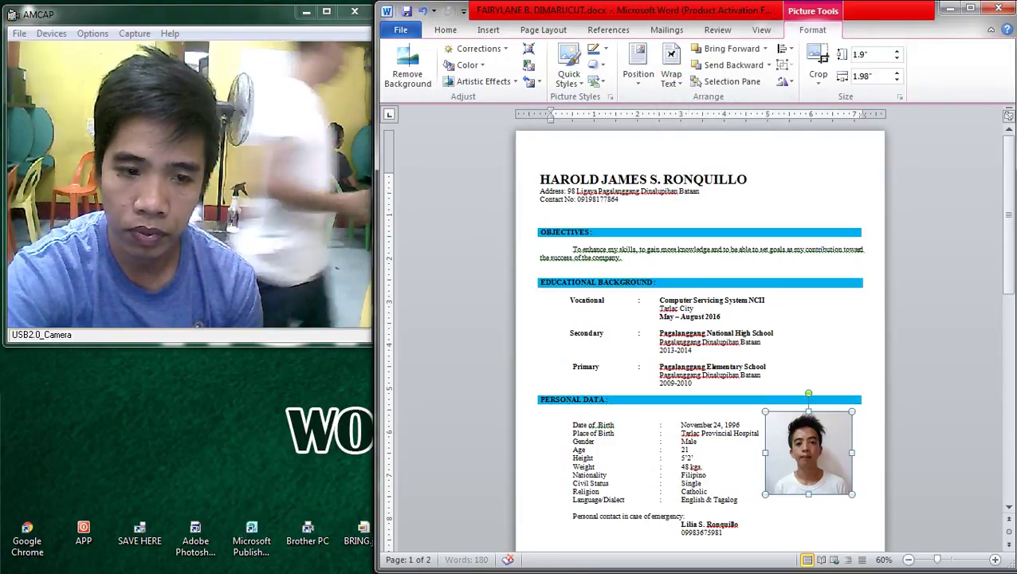
{"action": "left_click_drag", "start_coordinate": [808, 453], "coordinate": [819, 184]}
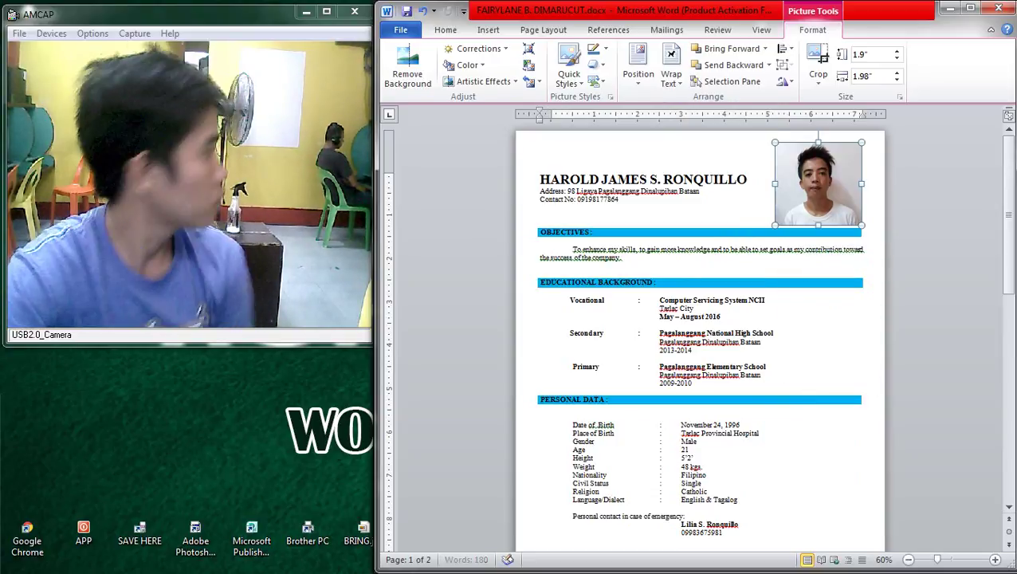
{"action": "scroll", "coordinate": [700, 339], "scroll_direction": "up", "scroll_amount": 3}
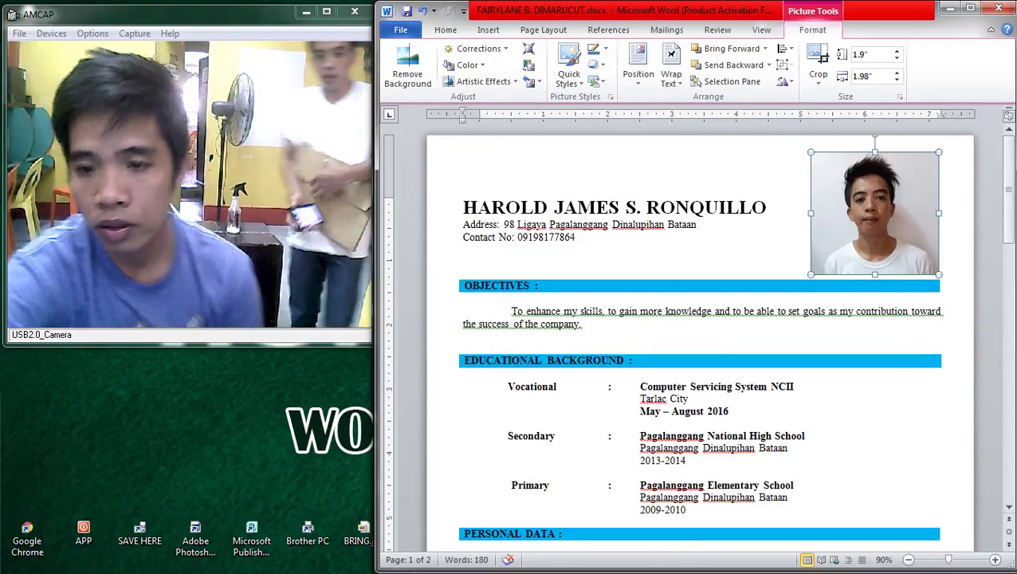
{"action": "left_click_drag", "start_coordinate": [806, 147], "coordinate": [798, 141]}
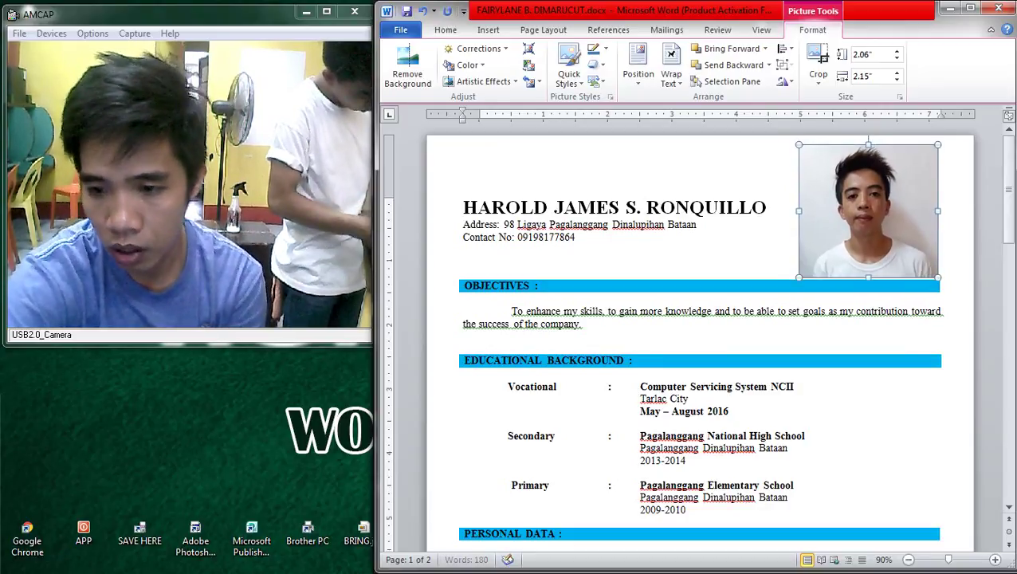
Step: Reselect the photo and check its Picture Border colour choices without changing them
{"action": "left_click", "coordinate": [494, 285]}
{"action": "left_click", "coordinate": [868, 211]}
{"action": "left_click", "coordinate": [542, 361]}
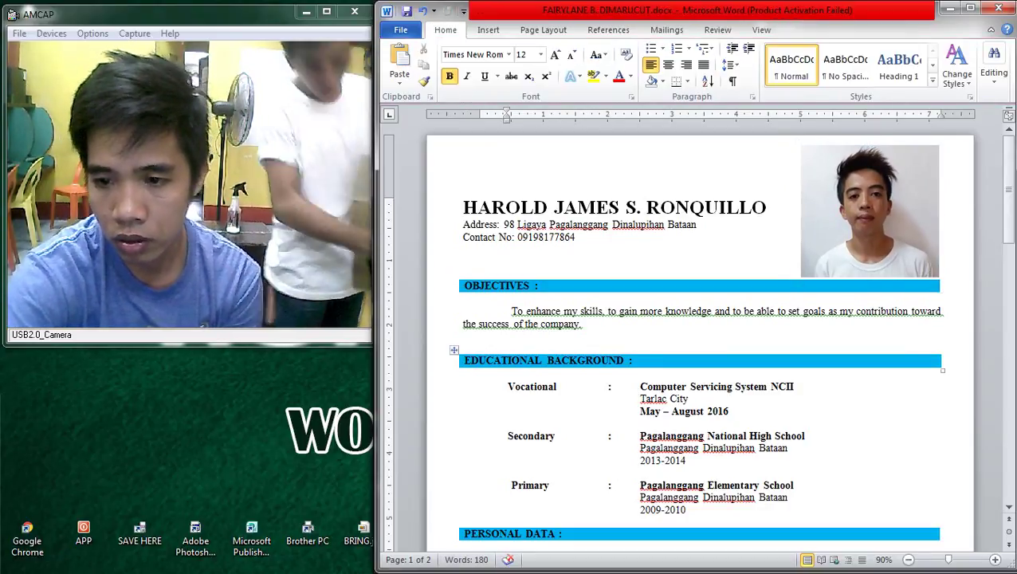
{"action": "left_click", "coordinate": [868, 211]}
{"action": "left_click", "coordinate": [605, 49]}
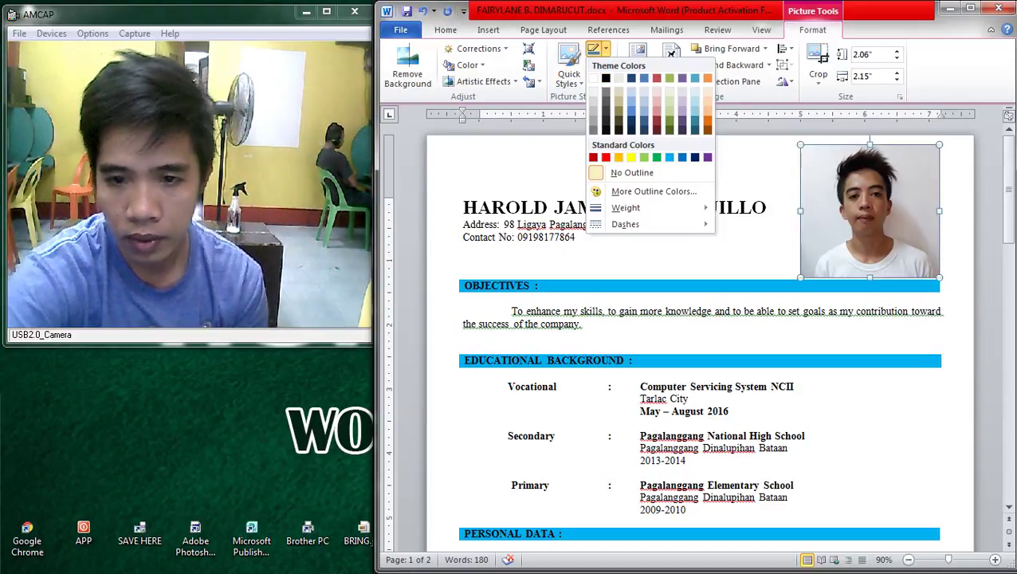
{"action": "key", "text": "Escape"}
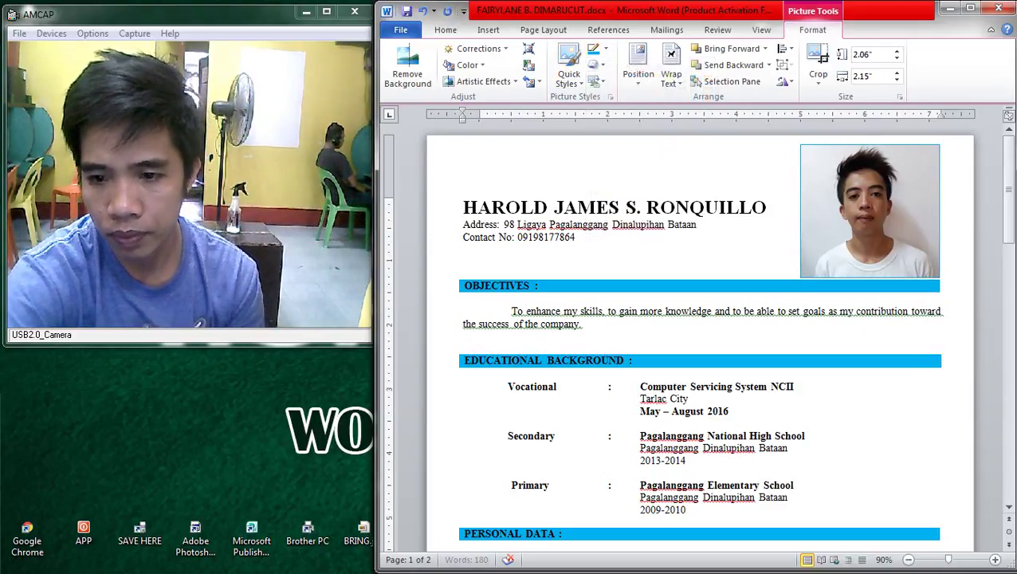
{"action": "left_click", "coordinate": [804, 436]}
{"action": "scroll", "coordinate": [700, 342], "scroll_direction": "down", "scroll_amount": 6}
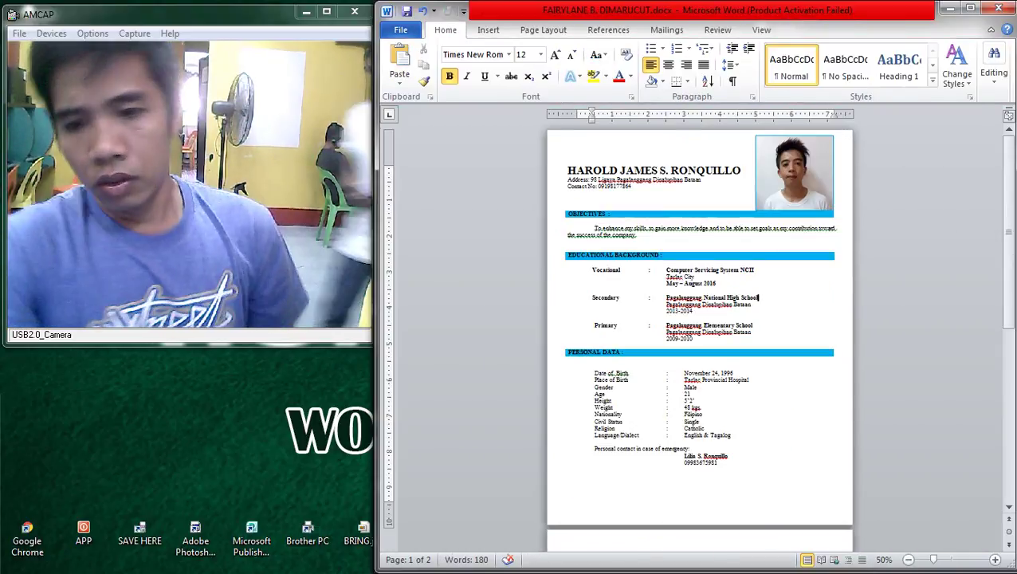
Step: Maximize the Word window, then restore it beside the camera window
{"action": "scroll", "coordinate": [699, 284], "scroll_direction": "up", "scroll_amount": 1}
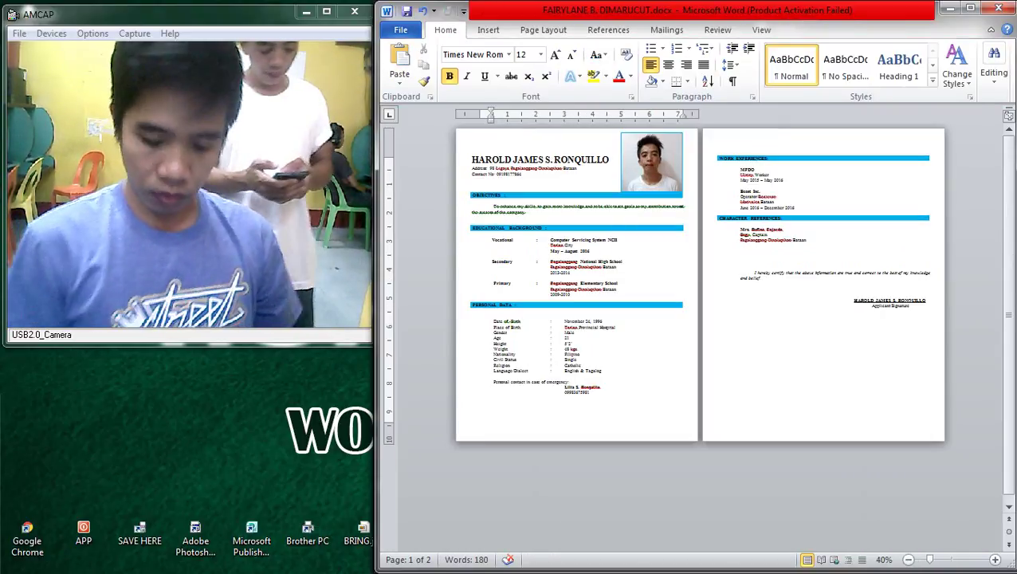
{"action": "left_click", "coordinate": [985, 489]}
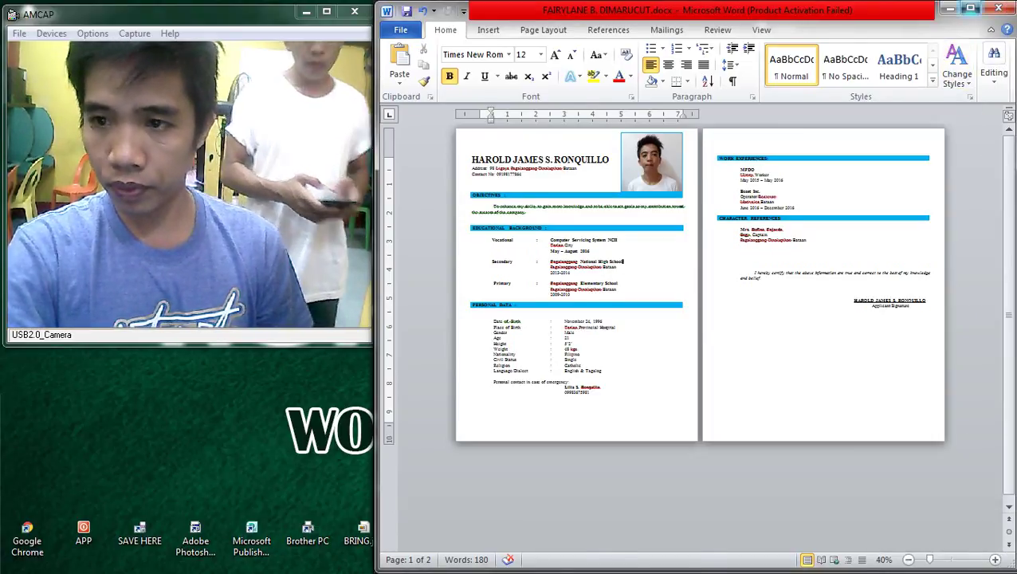
{"action": "left_click", "coordinate": [969, 10]}
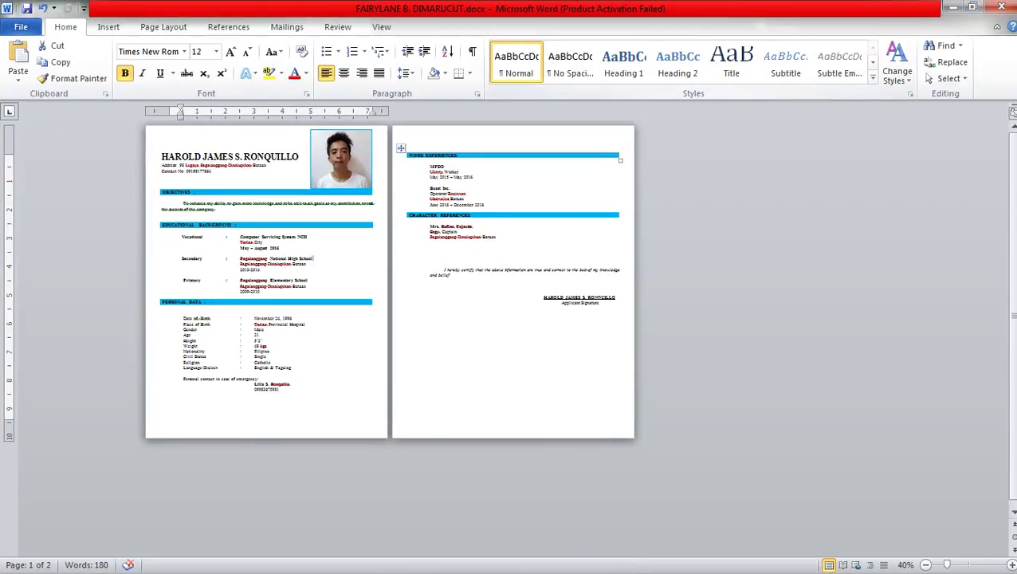
{"action": "left_click", "coordinate": [971, 6]}
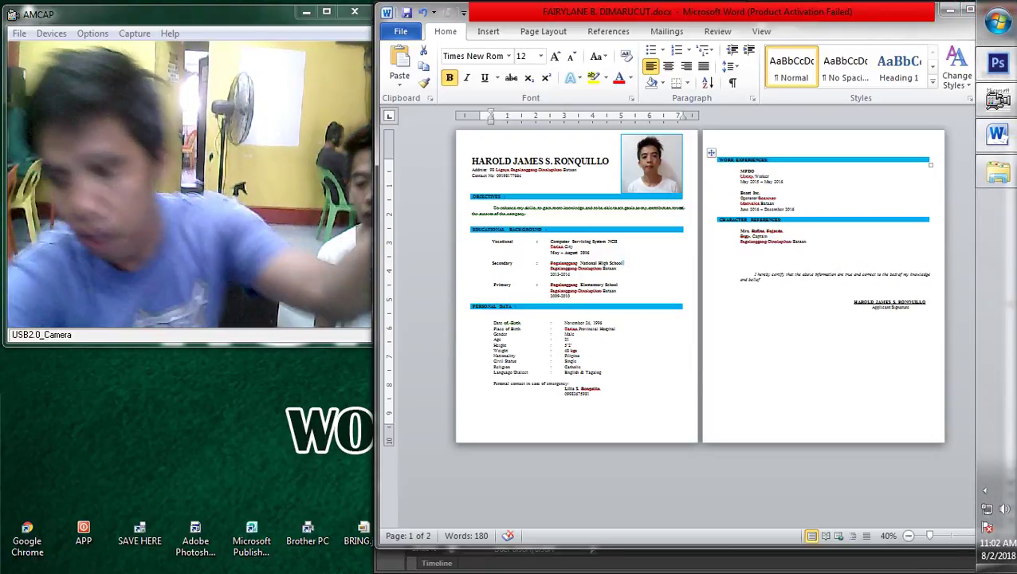
{"action": "left_click", "coordinate": [985, 490]}
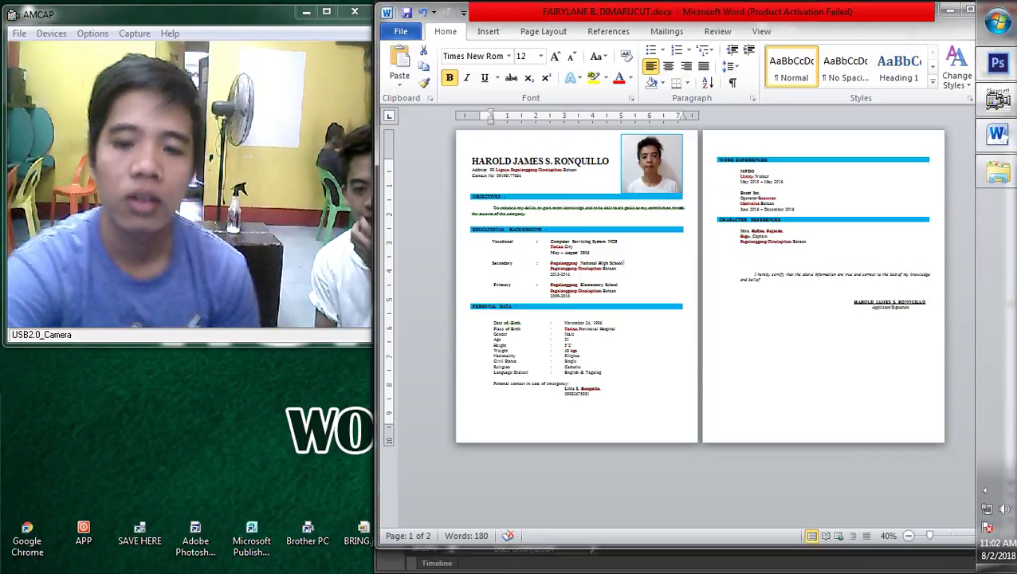
Step: Nudge the ID photo slightly right and down, then bring up the print preview
{"action": "left_click", "coordinate": [651, 164]}
{"action": "scroll", "coordinate": [651, 163], "scroll_direction": "up", "scroll_amount": 2}
{"action": "scroll", "coordinate": [699, 327], "scroll_direction": "up", "scroll_amount": 4}
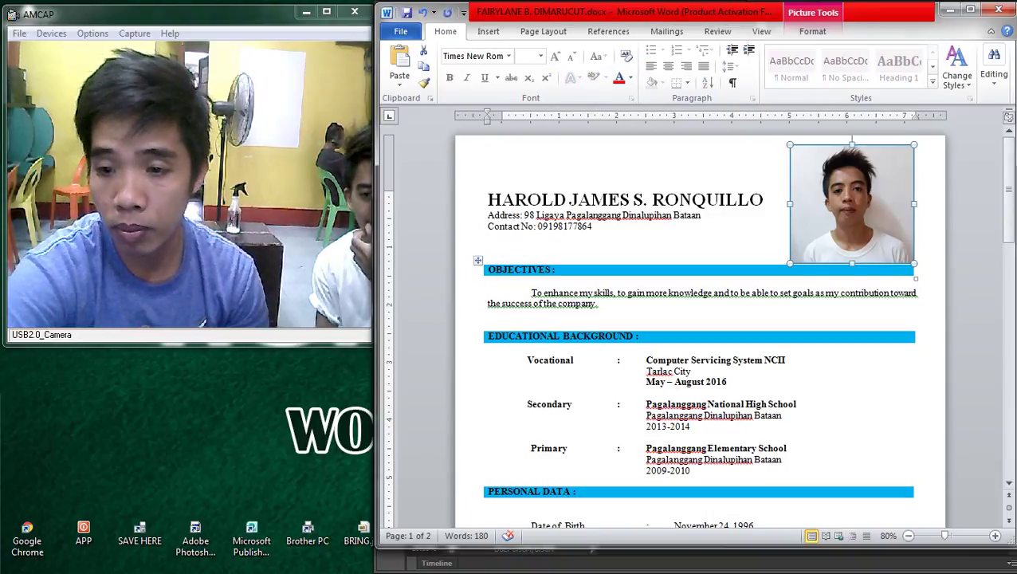
{"action": "left_click_drag", "start_coordinate": [851, 204], "coordinate": [857, 208]}
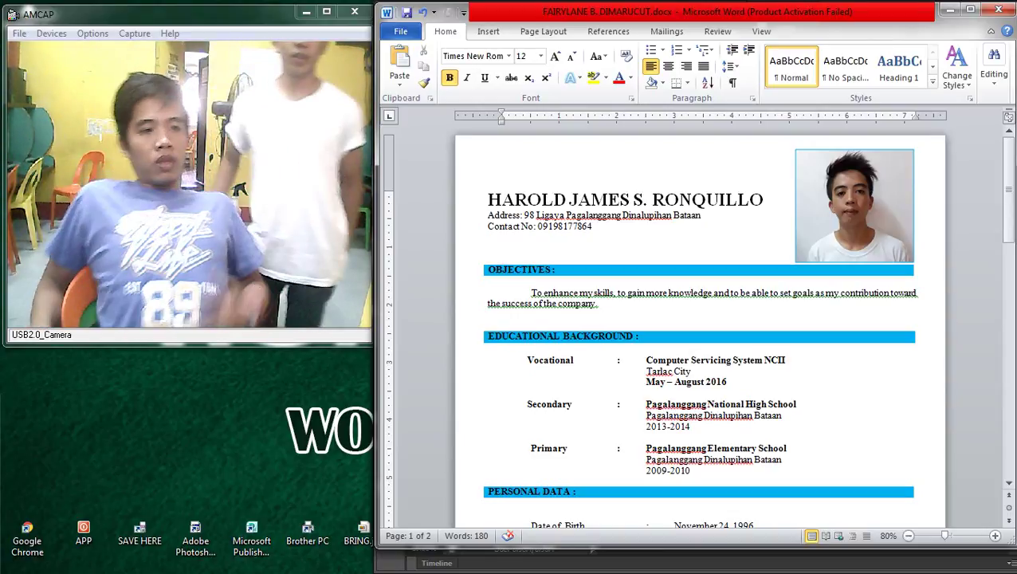
{"action": "key", "text": "ctrl+p"}
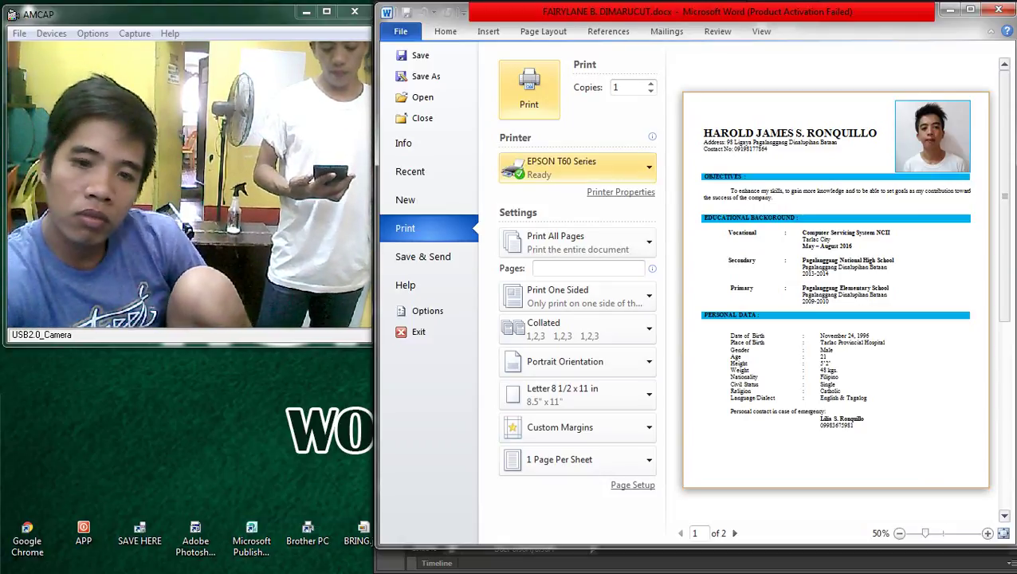
Step: Set the EPSON T60 Series printer to Best Photo quality and print the resume
{"action": "left_click", "coordinate": [620, 192]}
{"action": "left_click", "coordinate": [677, 93]}
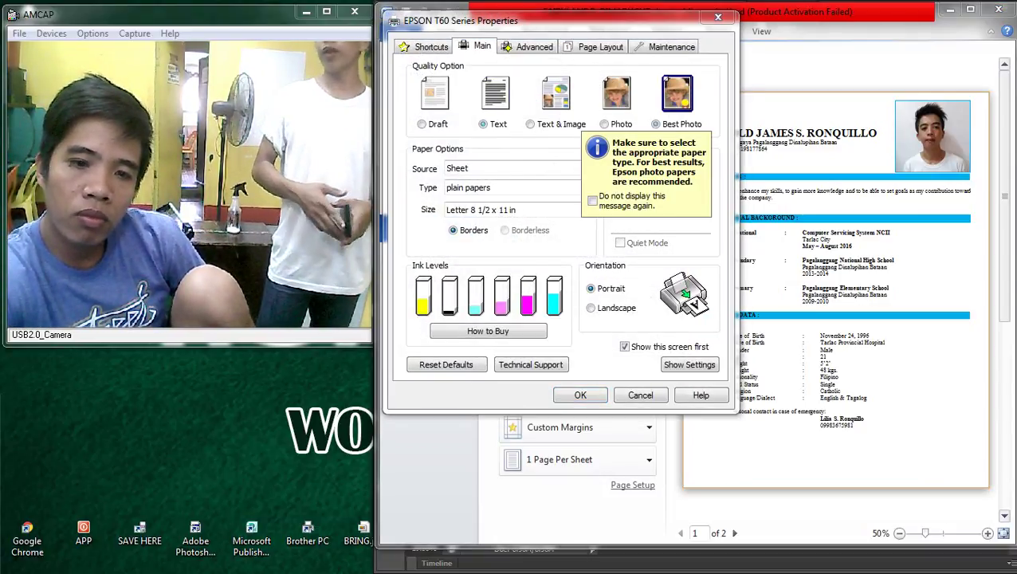
{"action": "key", "text": "Return"}
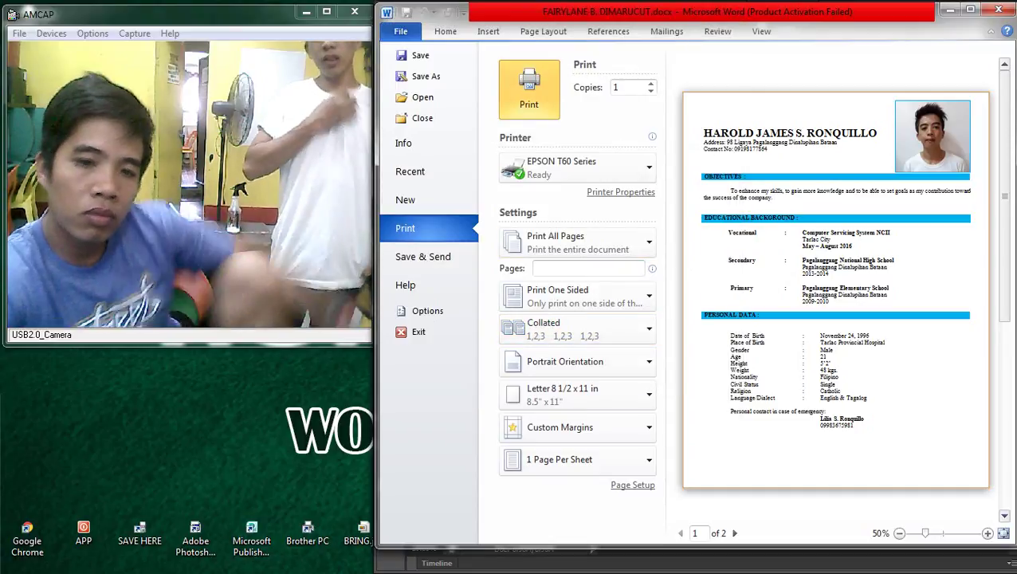
{"action": "key", "text": "Return"}
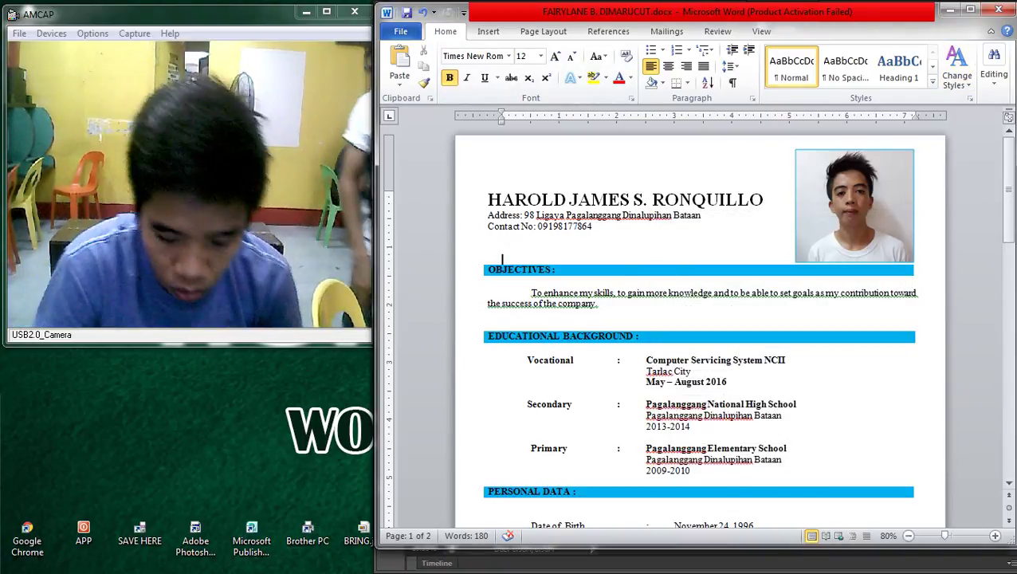
Step: Print just page 1 of the resume, keeping the Epson printer properties unchanged
{"action": "key", "text": "ctrl+p"}
{"action": "left_click", "coordinate": [588, 268]}
{"action": "type", "text": "1"}
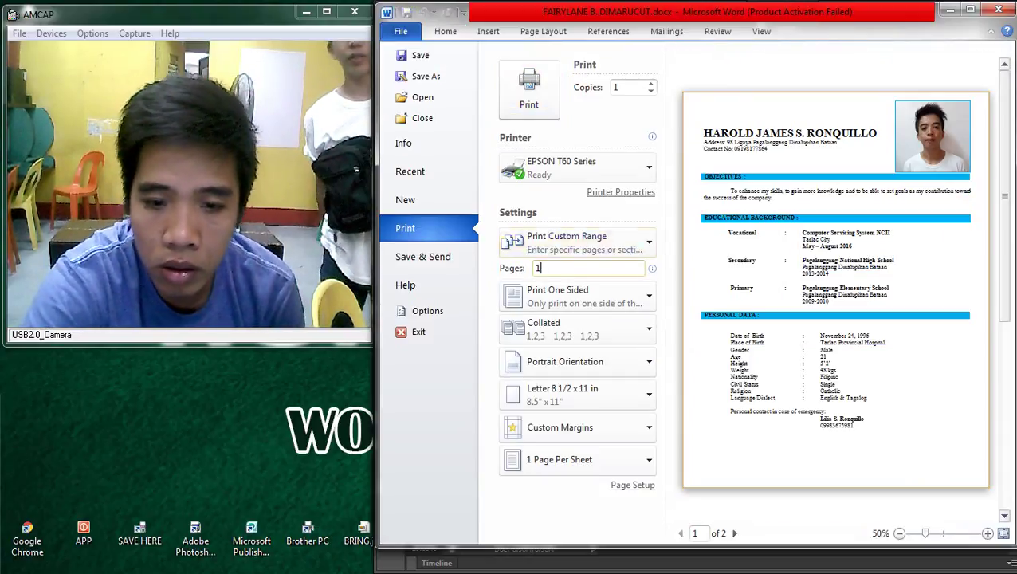
{"action": "left_click", "coordinate": [620, 192]}
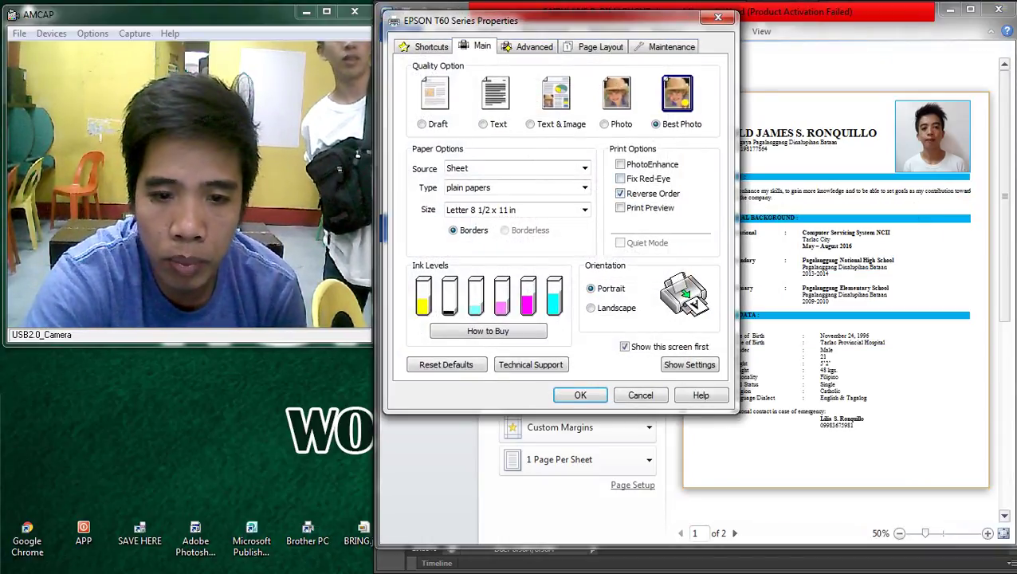
{"action": "left_click", "coordinate": [579, 393]}
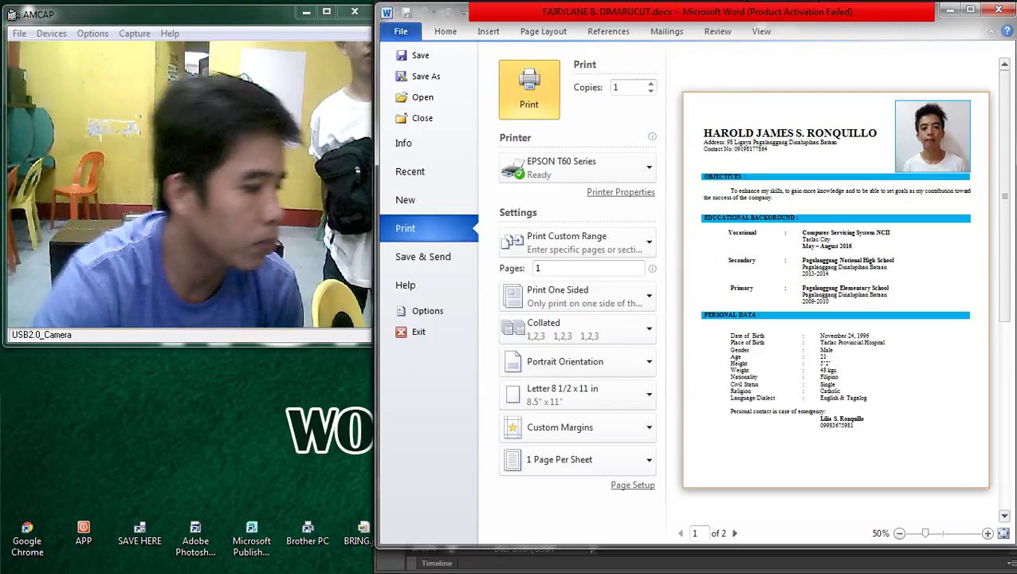
{"action": "key", "text": "Return"}
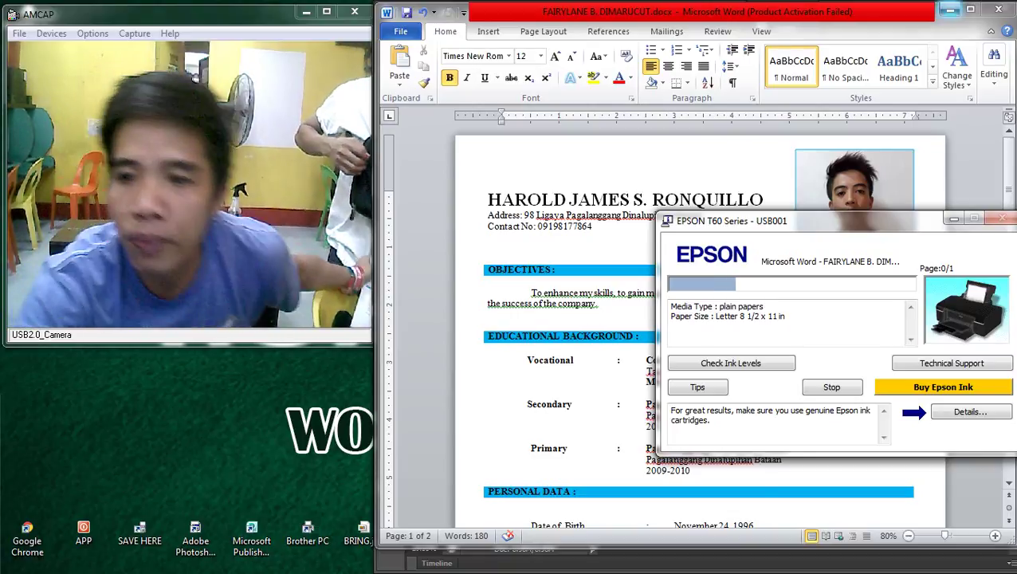
Step: Minimize the Word, Photoshop and Explorer windows to reveal the desktop
{"action": "left_click", "coordinate": [949, 10]}
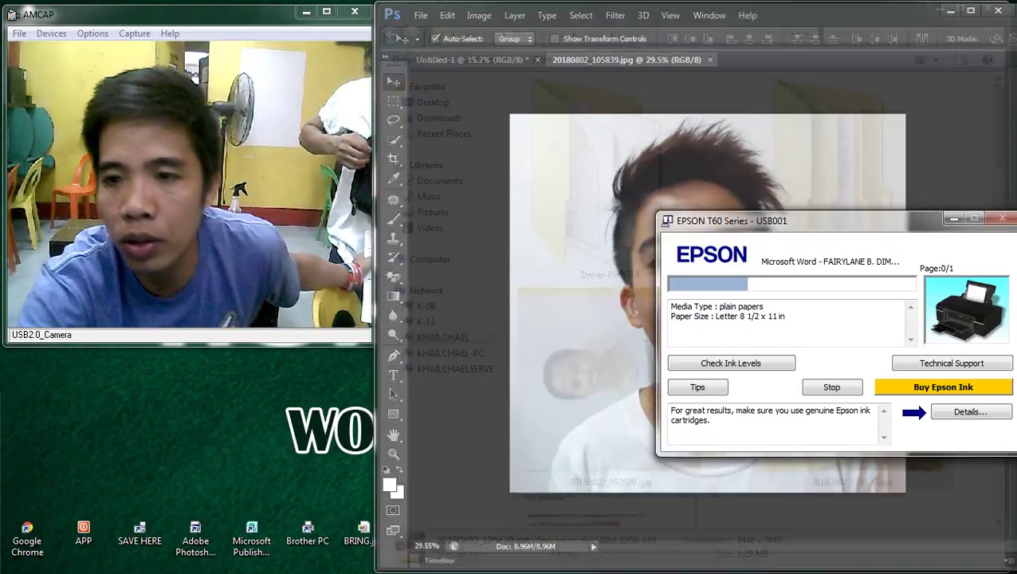
{"action": "left_click", "coordinate": [952, 7]}
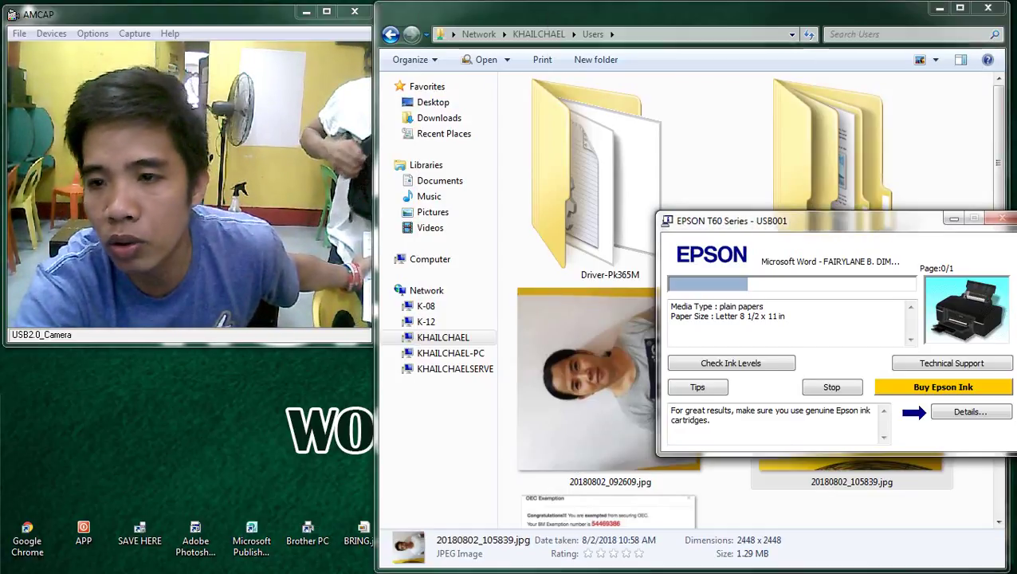
{"action": "left_click", "coordinate": [940, 7]}
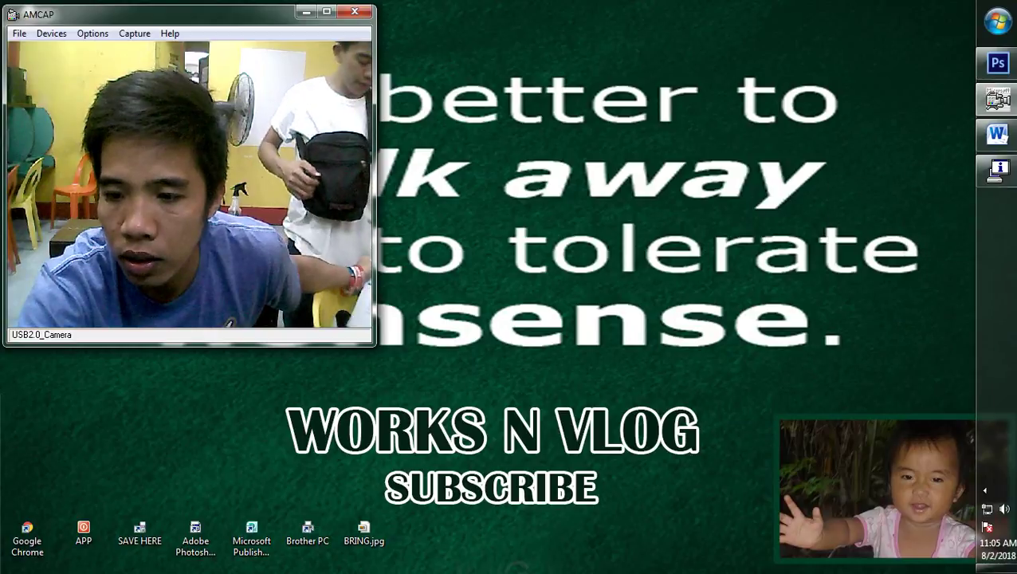
{"action": "left_click", "coordinate": [985, 490]}
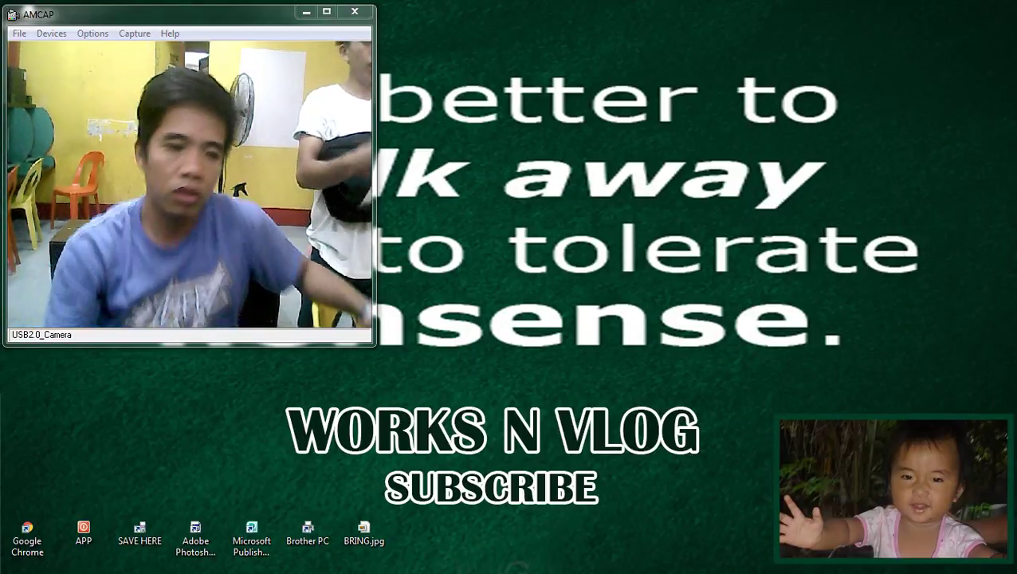
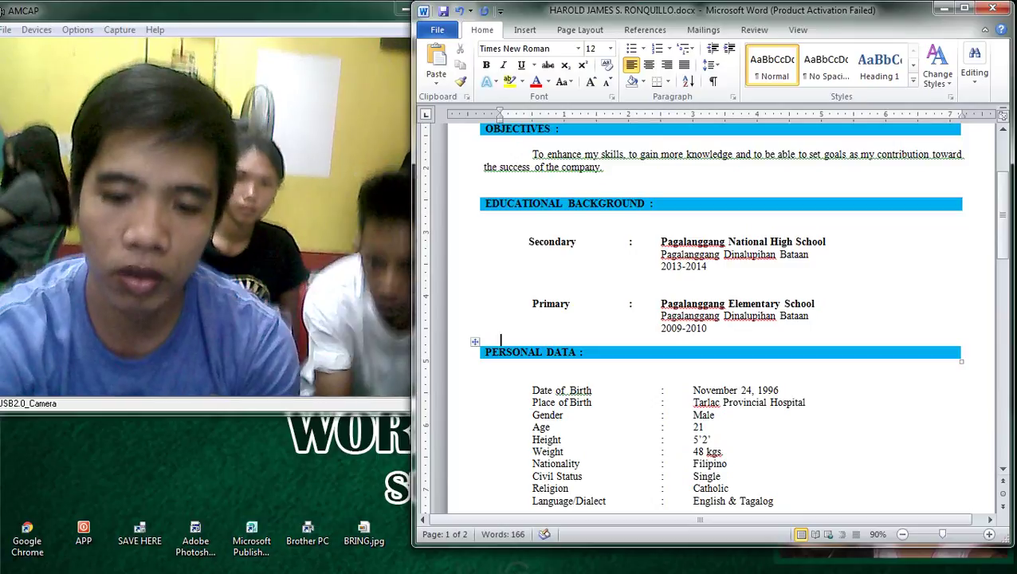
Step: Replace the Secondary school's name and address town with 'Hermosa'
{"action": "scroll", "coordinate": [474, 342], "scroll_direction": "up", "scroll_amount": 4}
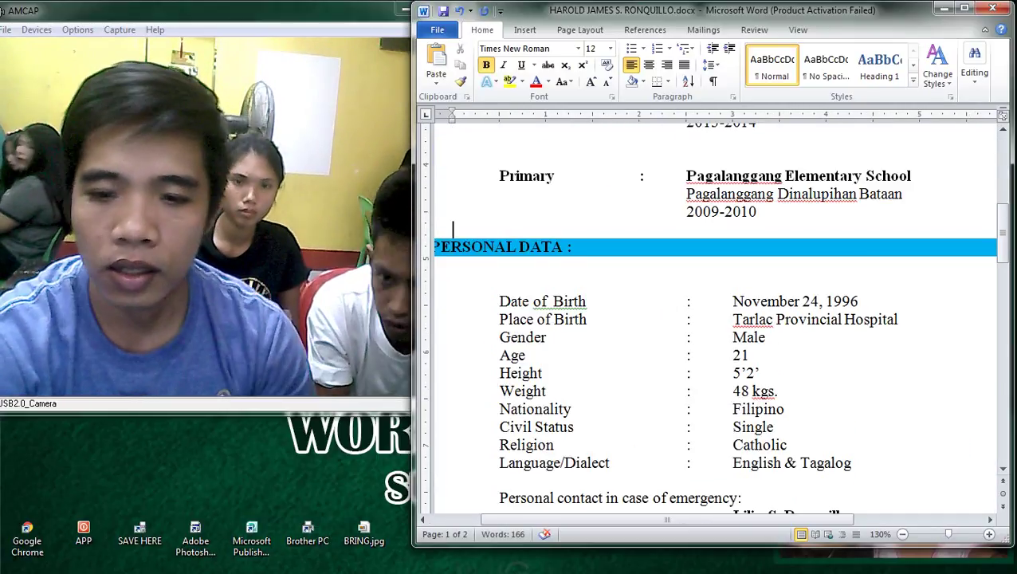
{"action": "left_click_drag", "start_coordinate": [732, 301], "coordinate": [857, 301]}
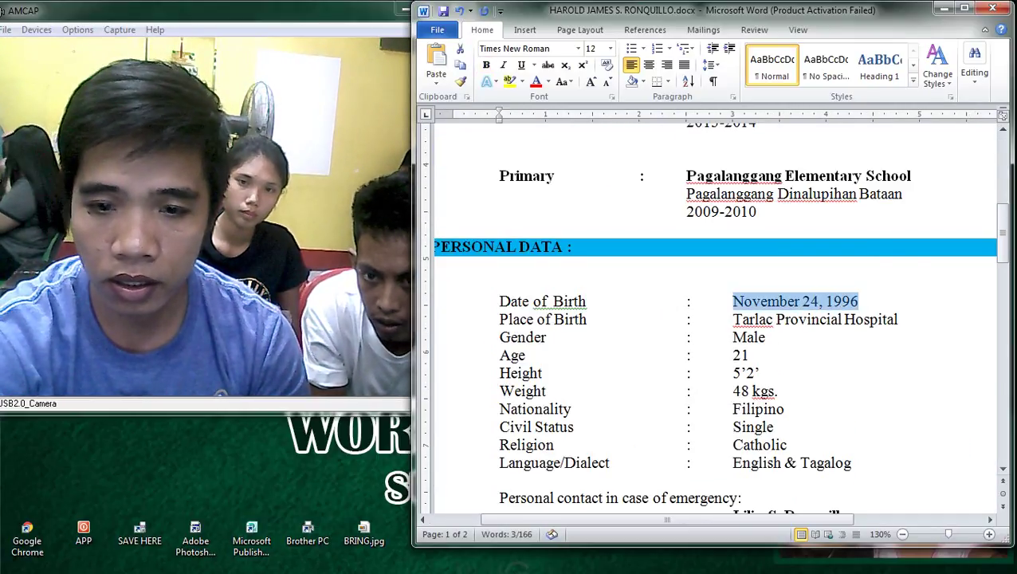
{"action": "scroll", "coordinate": [717, 318], "scroll_direction": "up", "scroll_amount": 3}
{"action": "double_click", "coordinate": [757, 227]}
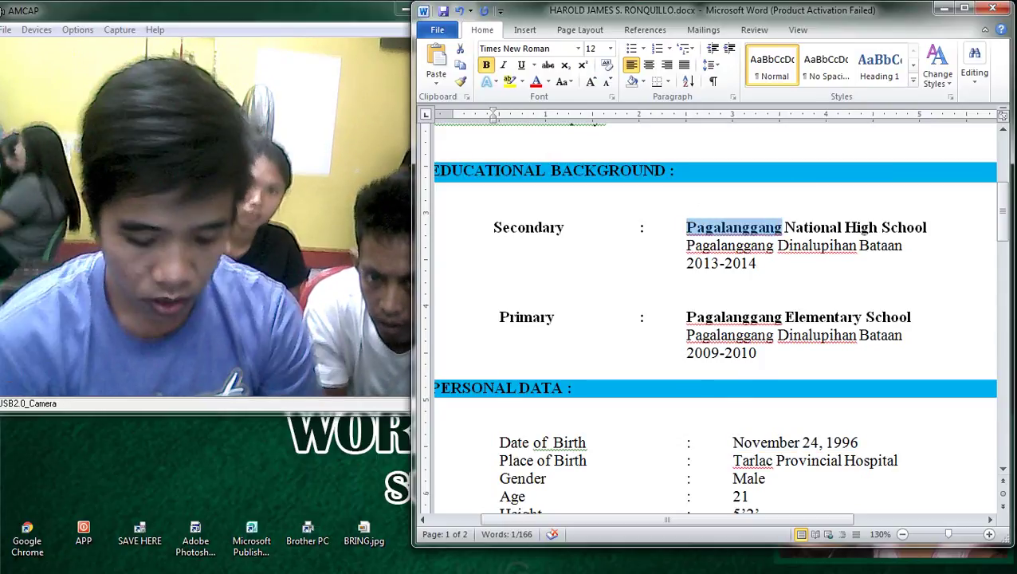
{"action": "type", "text": "Hermosa"}
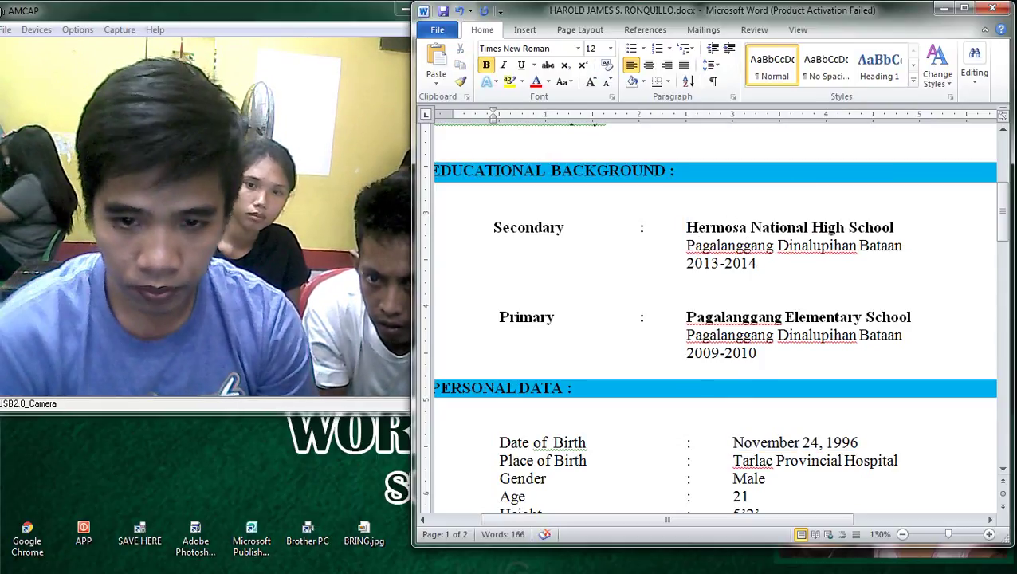
{"action": "left_click_drag", "start_coordinate": [773, 245], "coordinate": [686, 246]}
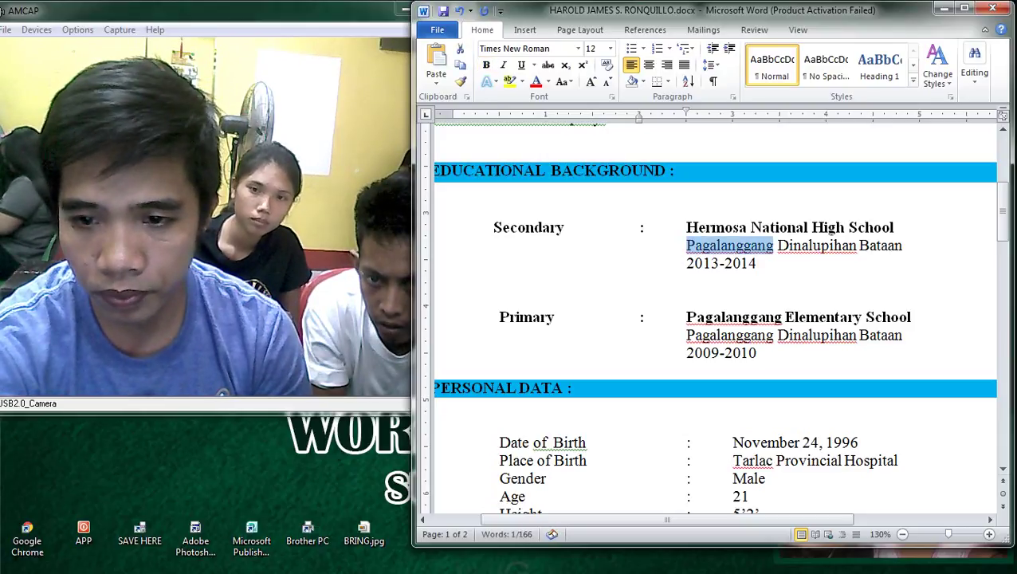
{"action": "left_click_drag", "start_coordinate": [848, 245], "coordinate": [686, 245]}
{"action": "type", "text": "Hermo"}
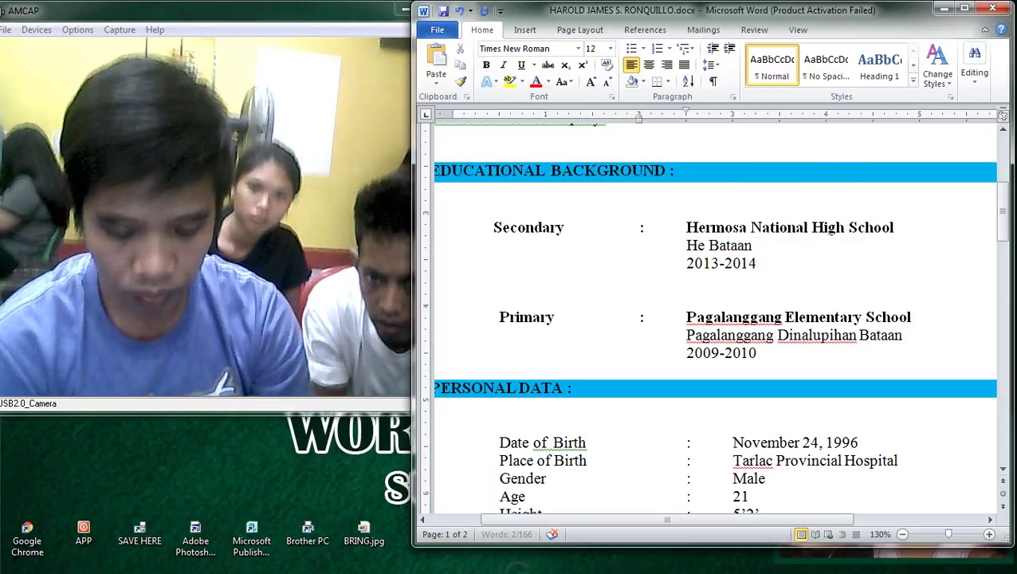
{"action": "type", "text": "sa"}
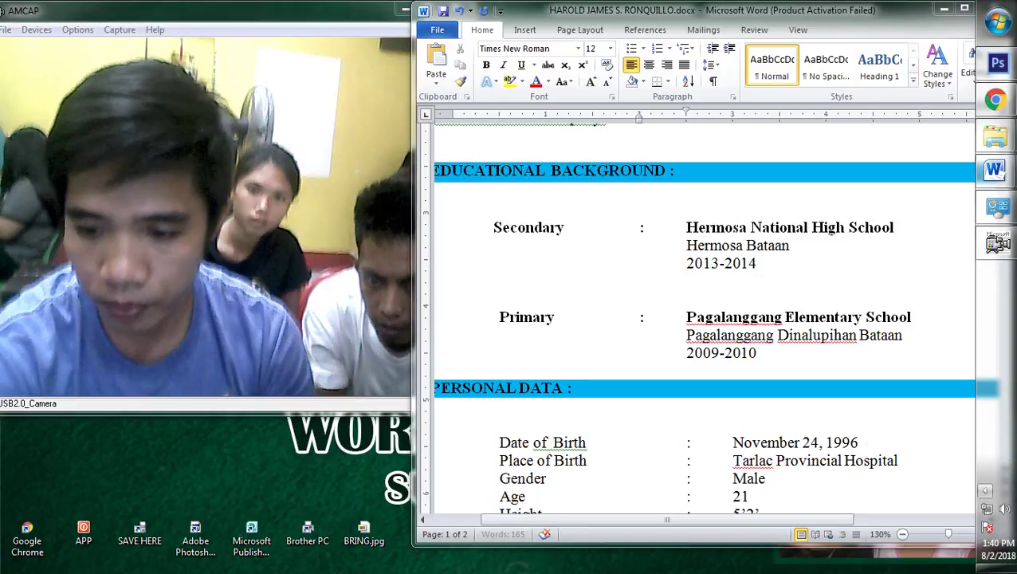
Step: Replace the Secondary school years 2013-2014 with 2008-2009
{"action": "left_click_drag", "start_coordinate": [686, 263], "coordinate": [756, 263]}
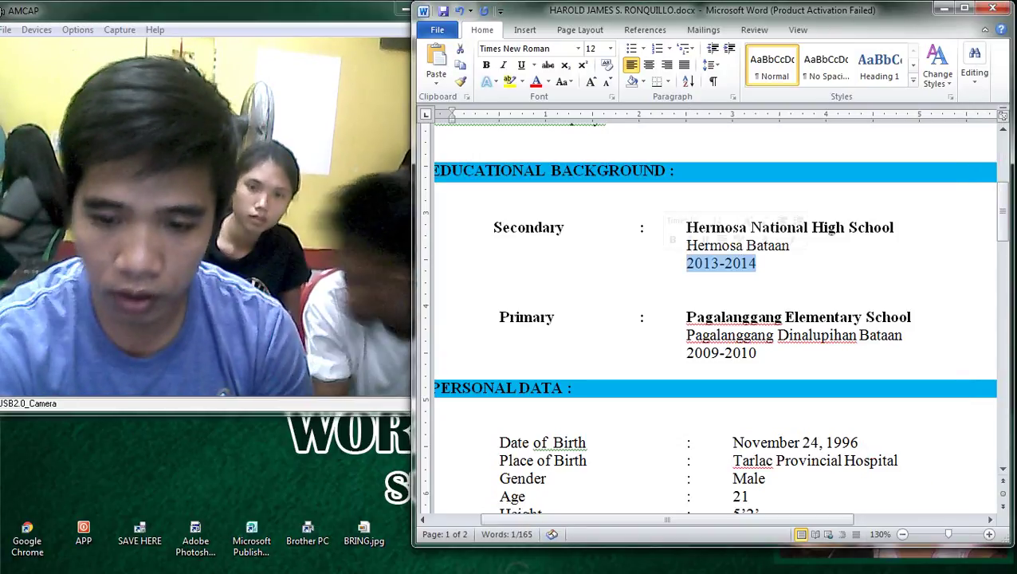
{"action": "key", "text": "Delete"}
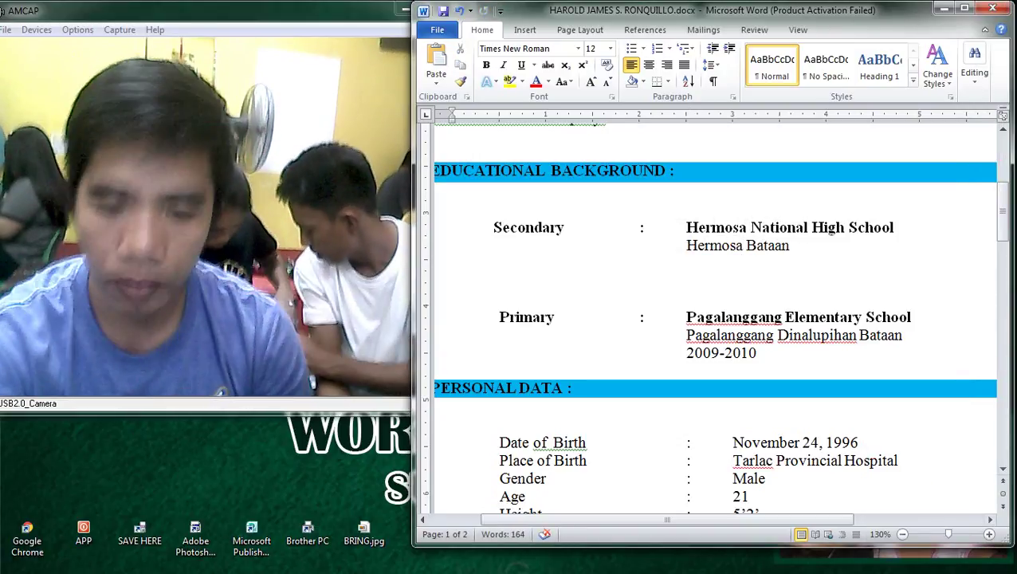
{"action": "left_click", "coordinate": [722, 352]}
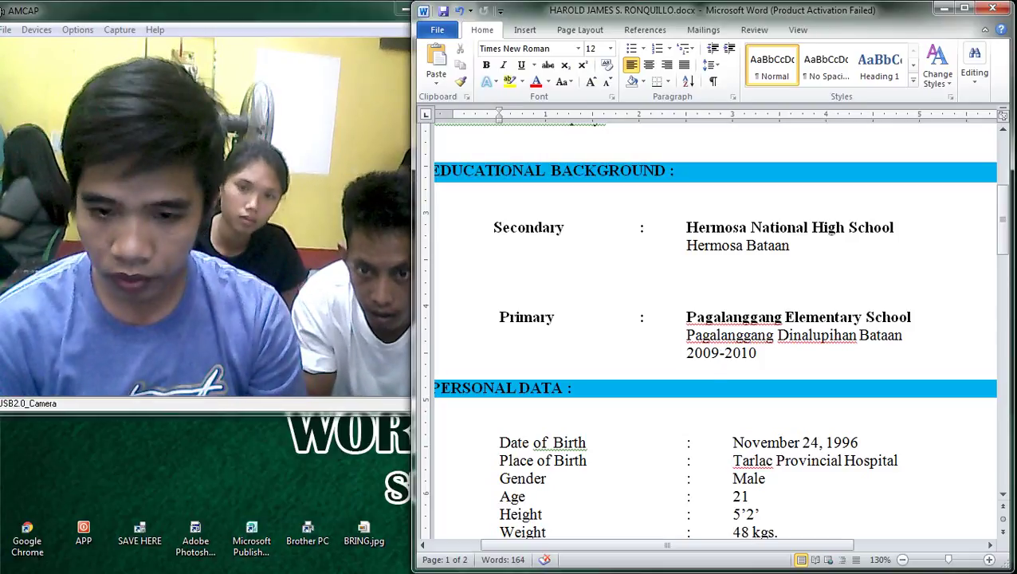
{"action": "left_click", "coordinate": [687, 264]}
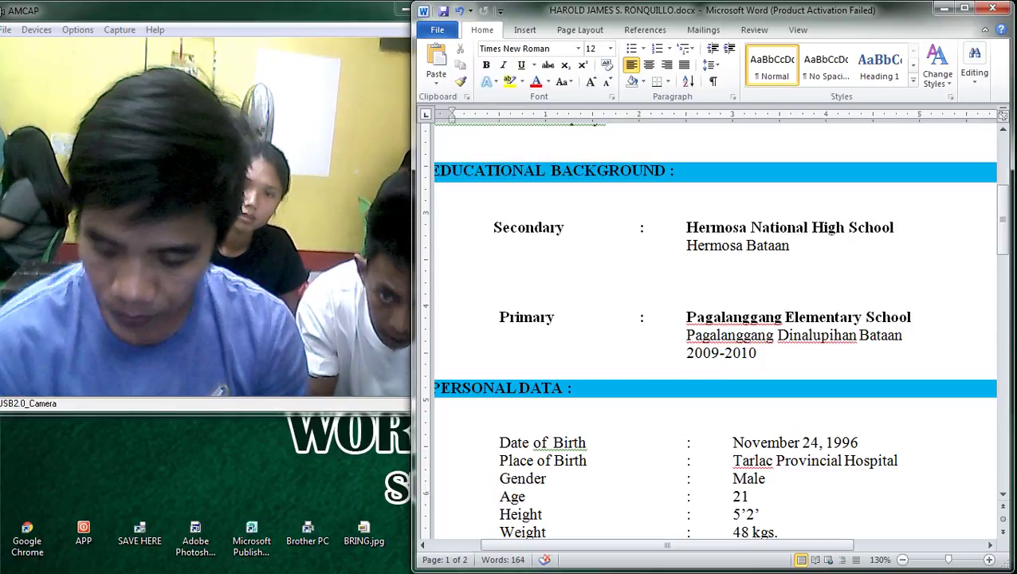
{"action": "type", "text": "2008-2009"}
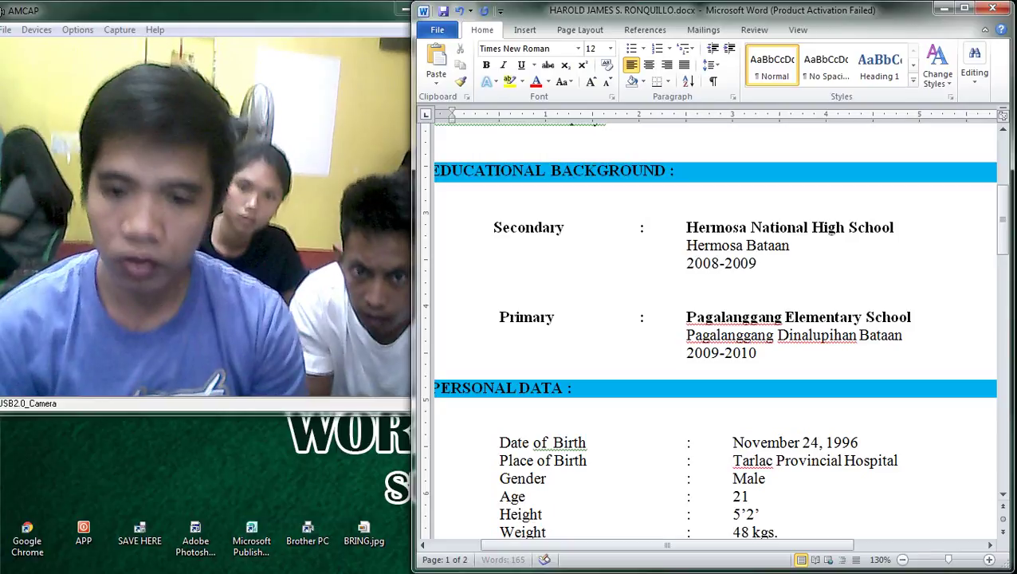
{"action": "scroll", "coordinate": [713, 326], "scroll_direction": "down", "scroll_amount": 3}
Step: Change the Primary school name's town to 'Casupanan'
{"action": "scroll", "coordinate": [713, 327], "scroll_direction": "up", "scroll_amount": 2}
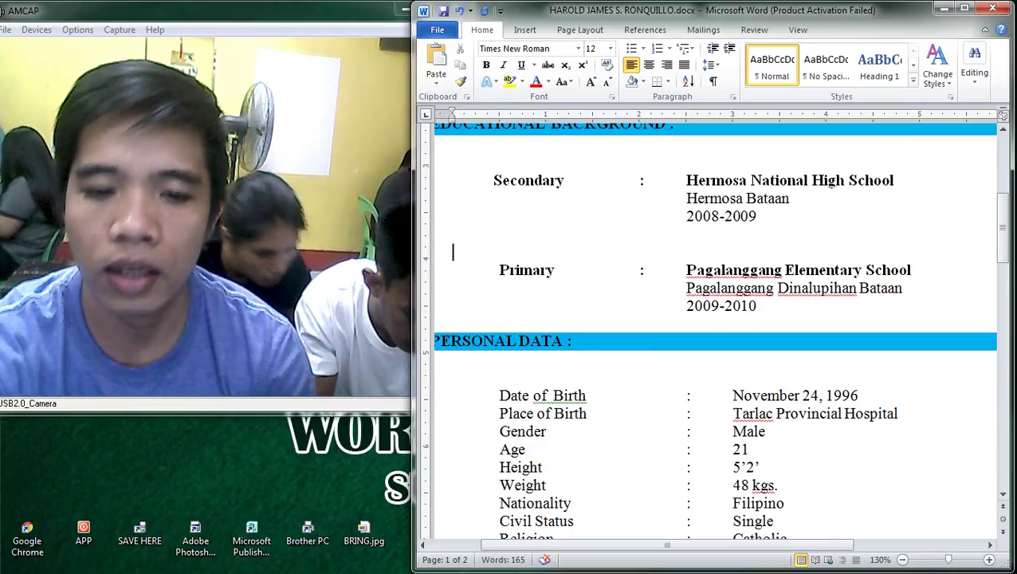
{"action": "double_click", "coordinate": [721, 270]}
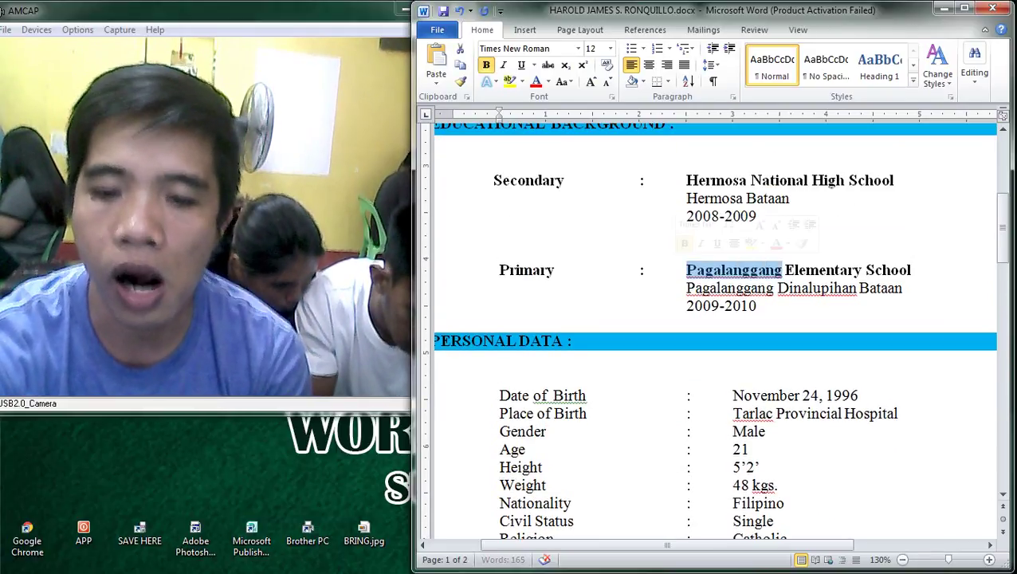
{"action": "key", "text": "Delete"}
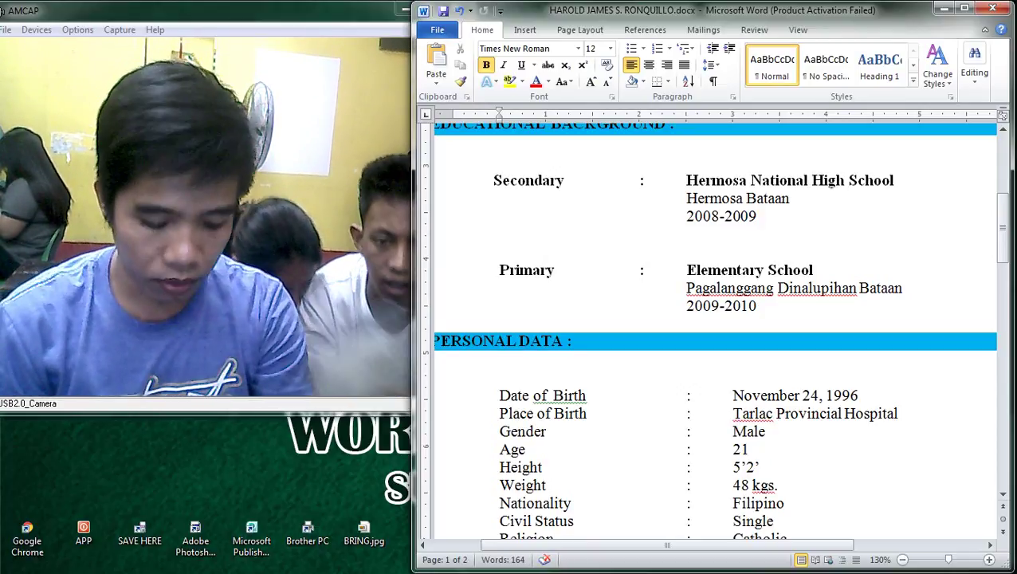
{"action": "type", "text": "Casup"}
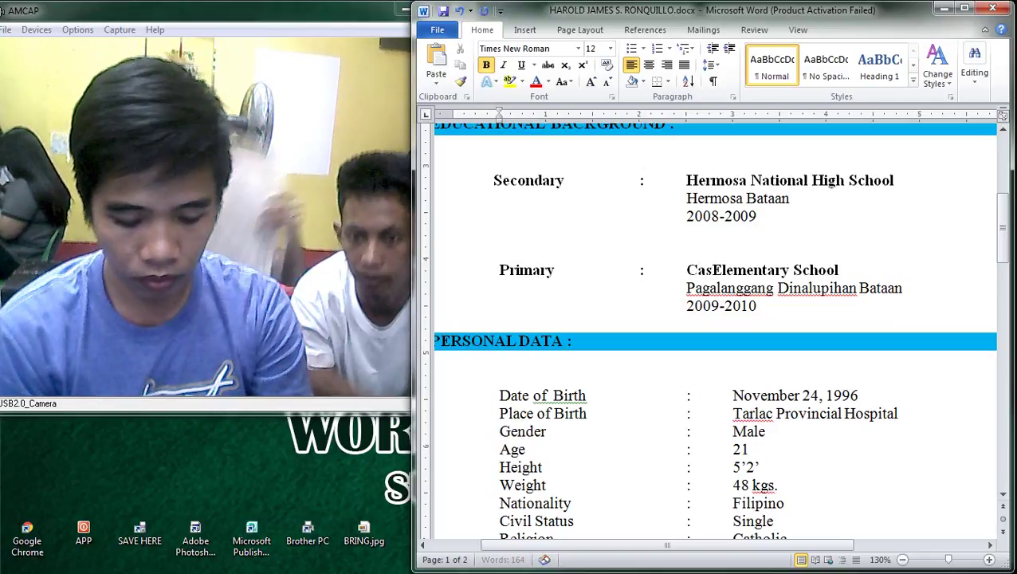
{"action": "type", "text": "anan"}
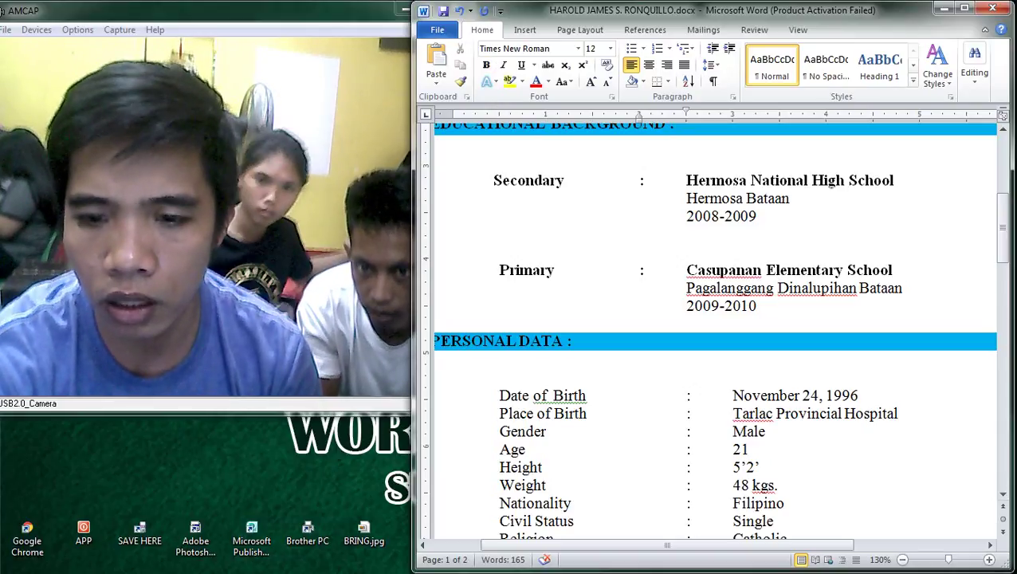
Step: Rewrite the Primary school address as 'Palihan Hermosa Bataan'
{"action": "left_click_drag", "start_coordinate": [778, 288], "coordinate": [685, 289]}
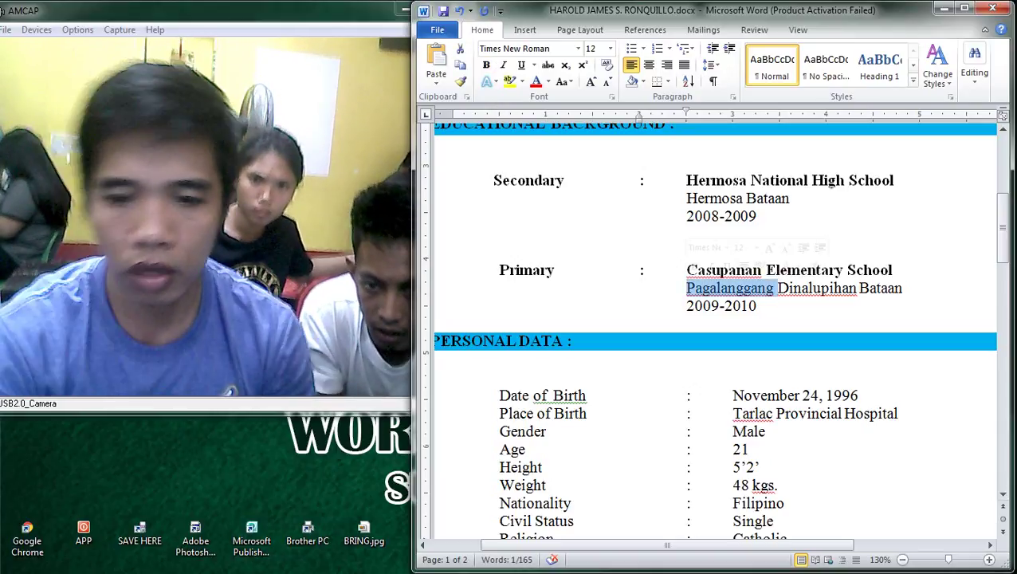
{"action": "type", "text": "Csup"}
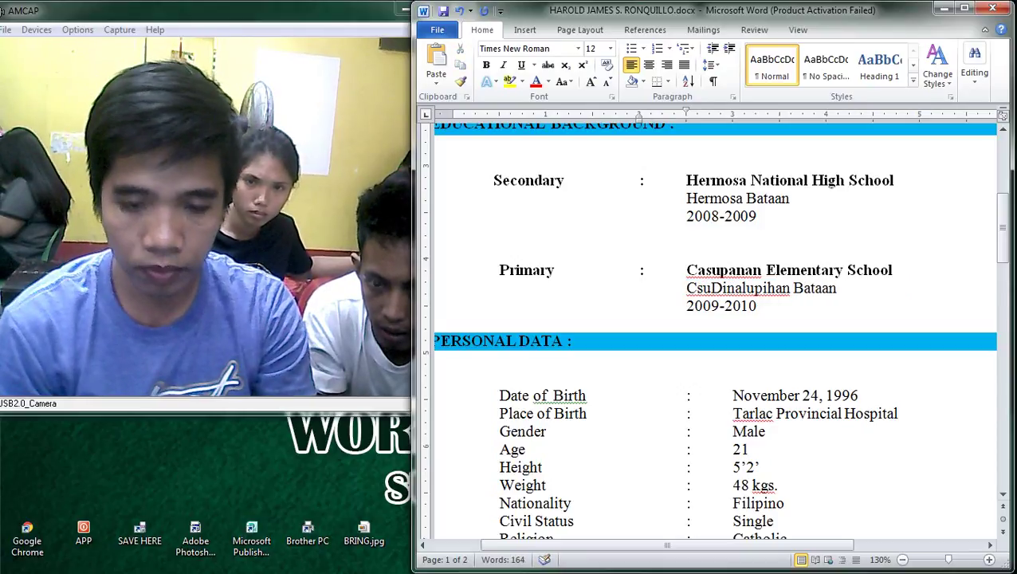
{"action": "key", "text": "BackSpace"}
{"action": "key", "text": "BackSpace"}
{"action": "key", "text": "BackSpace"}
{"action": "key", "text": "Delete"}
{"action": "key", "text": "Delete"}
{"action": "key", "text": "Delete"}
{"action": "key", "text": "Delete"}
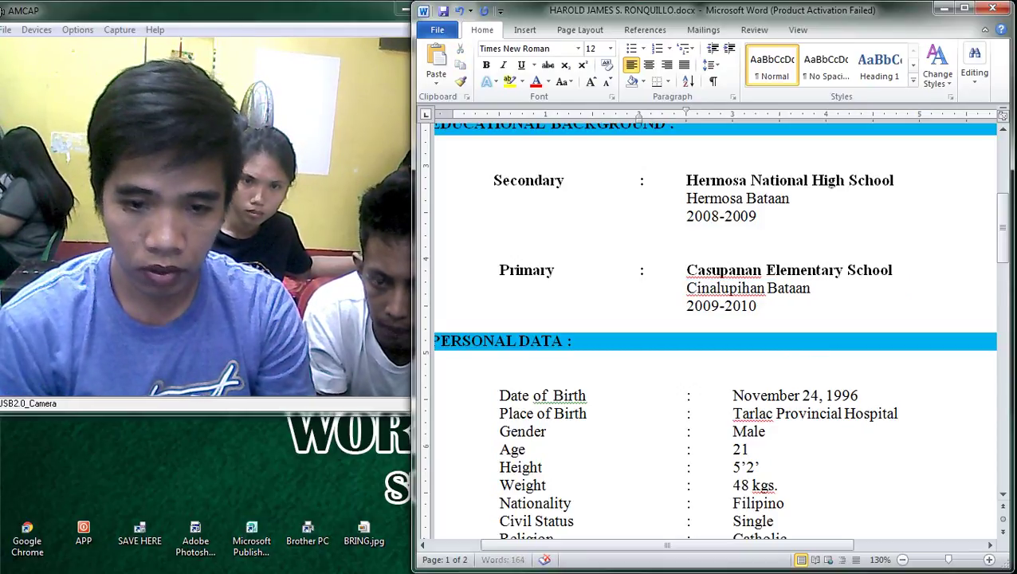
{"action": "key", "text": "Delete"}
{"action": "key", "text": "Delete"}
{"action": "key", "text": "Delete"}
{"action": "key", "text": "Delete"}
{"action": "key", "text": "Delete"}
{"action": "key", "text": "Delete"}
{"action": "key", "text": "Delete"}
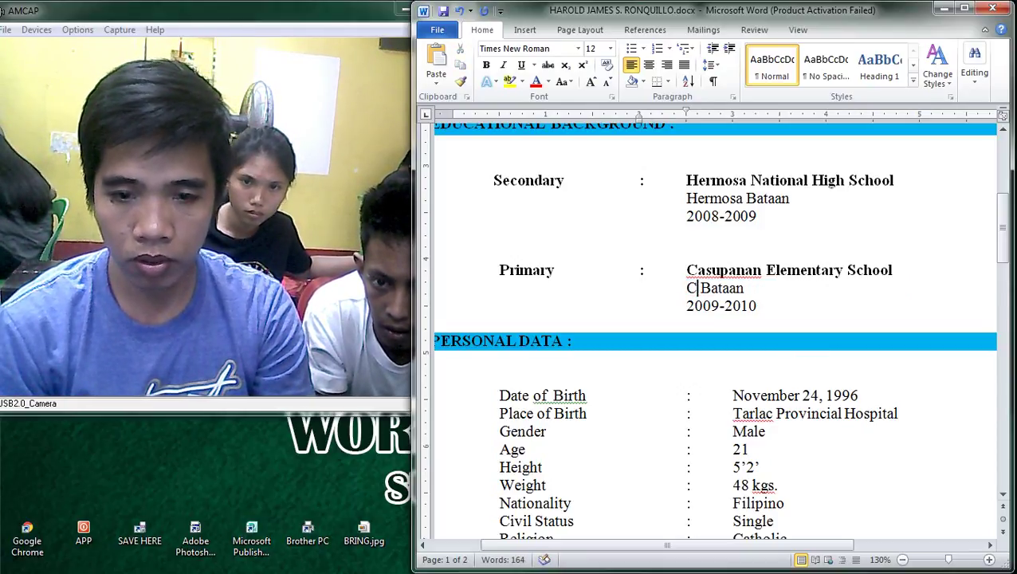
{"action": "key", "text": "BackSpace"}
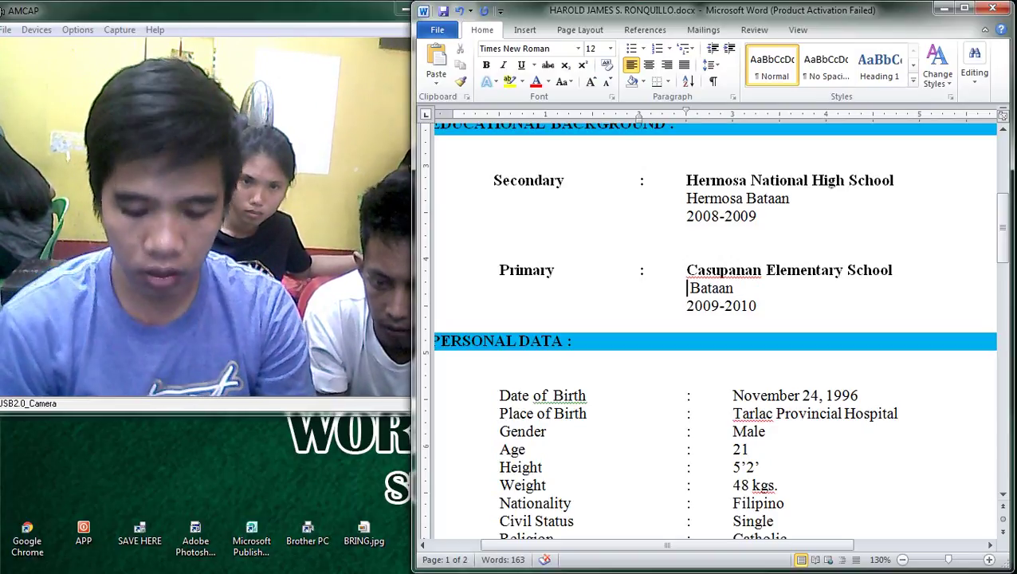
{"action": "type", "text": "Casupanan"}
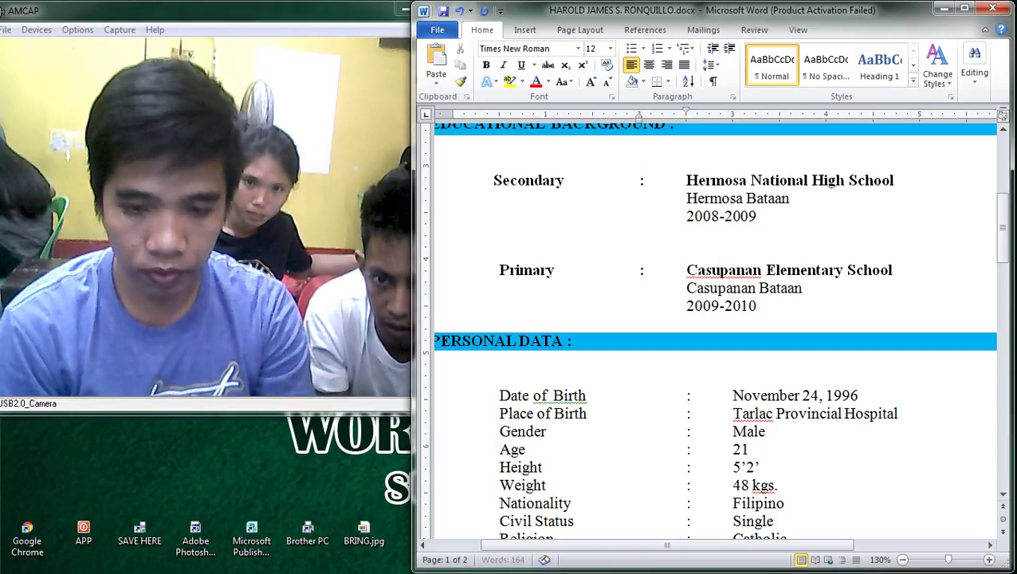
{"action": "type", "text": " Pahi"}
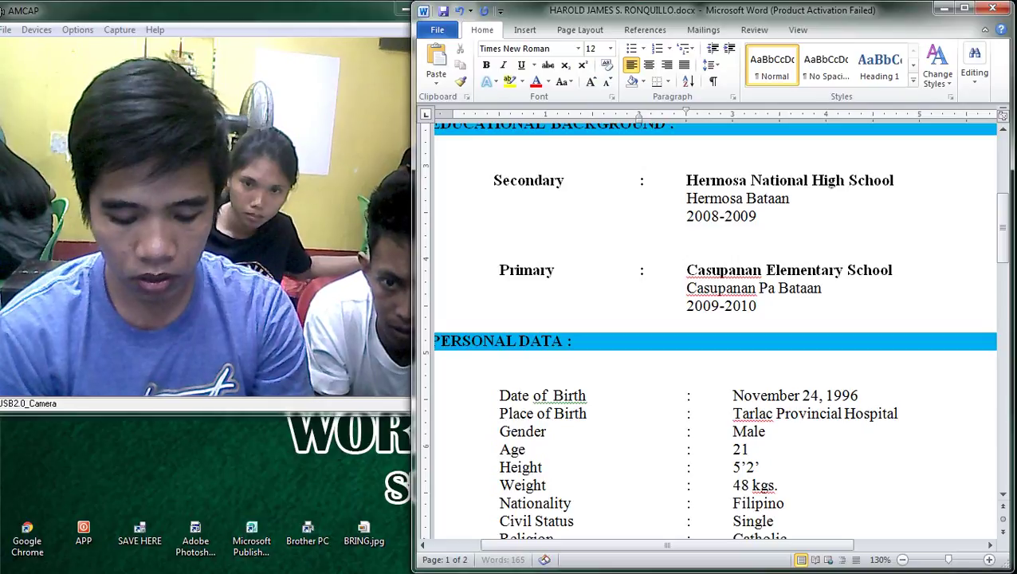
{"action": "key", "text": "BackSpace"}
{"action": "key", "text": "BackSpace"}
{"action": "key", "text": "BackSpace"}
{"action": "key", "text": "BackSpace"}
{"action": "key", "text": "BackSpace"}
{"action": "key", "text": "BackSpace"}
{"action": "key", "text": "BackSpace"}
{"action": "key", "text": "BackSpace"}
{"action": "key", "text": "BackSpace"}
{"action": "key", "text": "BackSpace"}
{"action": "key", "text": "BackSpace"}
{"action": "key", "text": "BackSpace"}
{"action": "key", "text": "BackSpace"}
{"action": "key", "text": "BackSpace"}
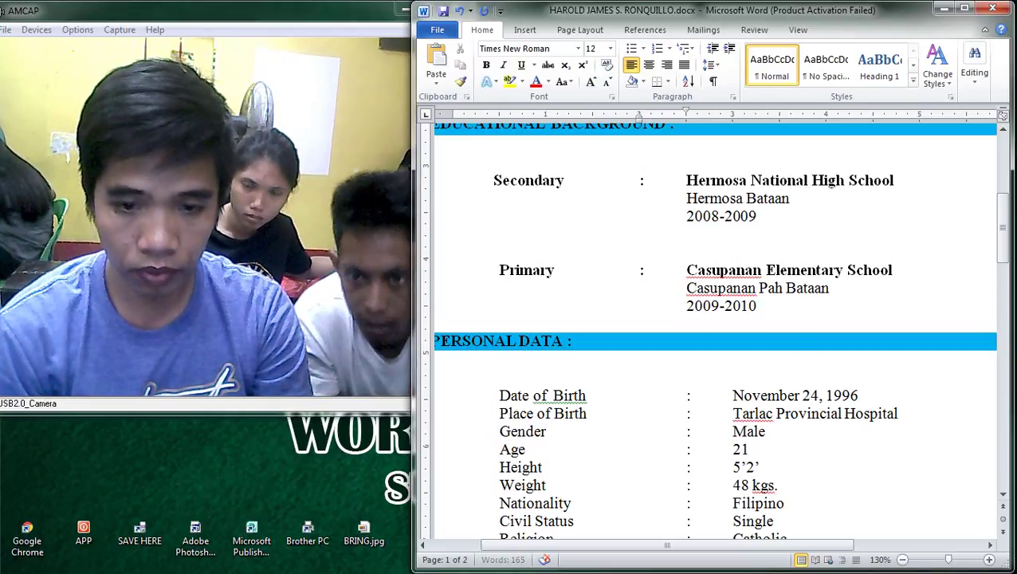
{"action": "type", "text": "Palihan "}
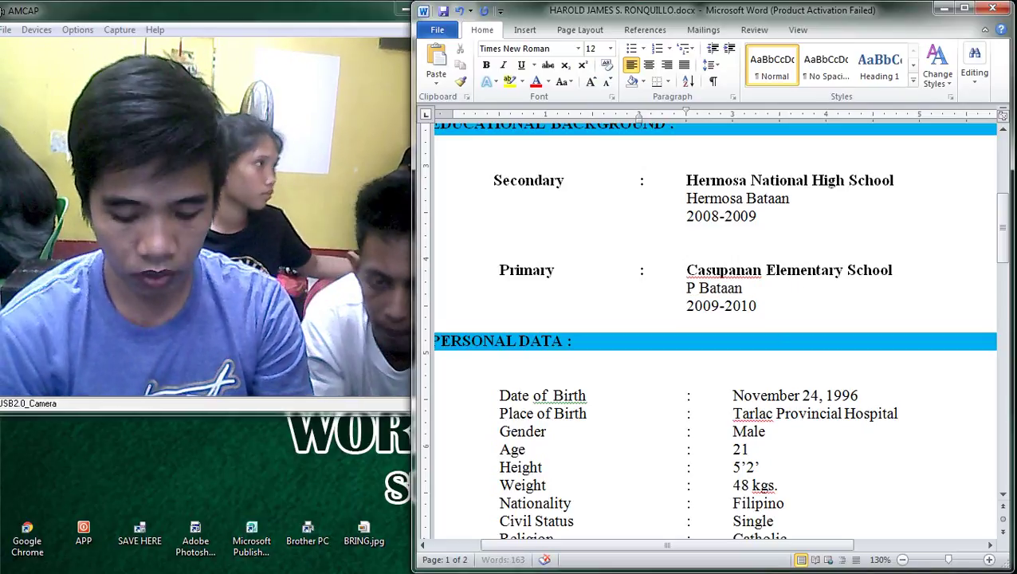
{"action": "type", "text": "Her,"}
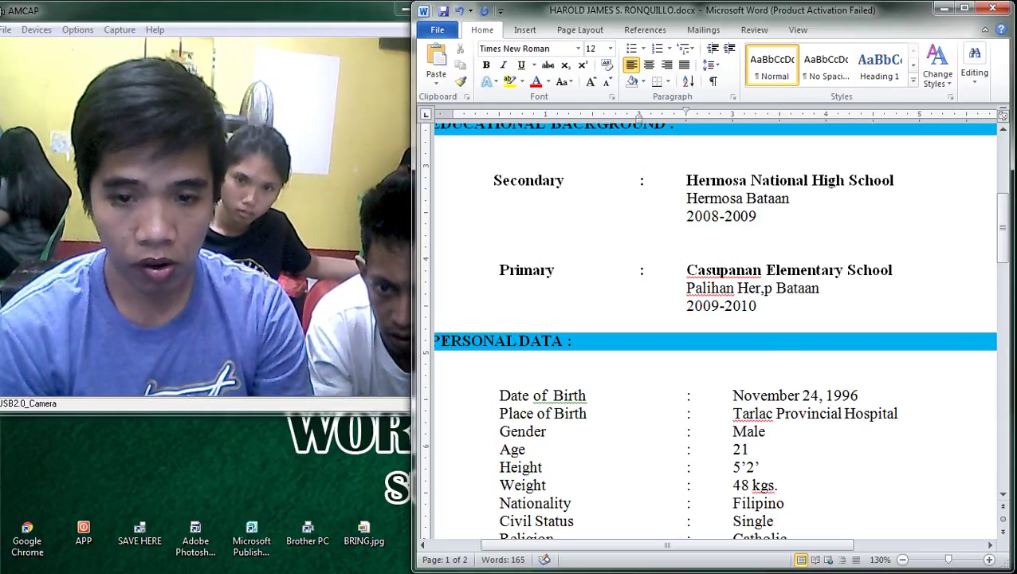
{"action": "key", "text": "BackSpace"}
{"action": "key", "text": "BackSpace"}
{"action": "type", "text": "mosa"}
Step: Replace the Primary school years with 2004-2005
{"action": "left_click", "coordinate": [756, 306]}
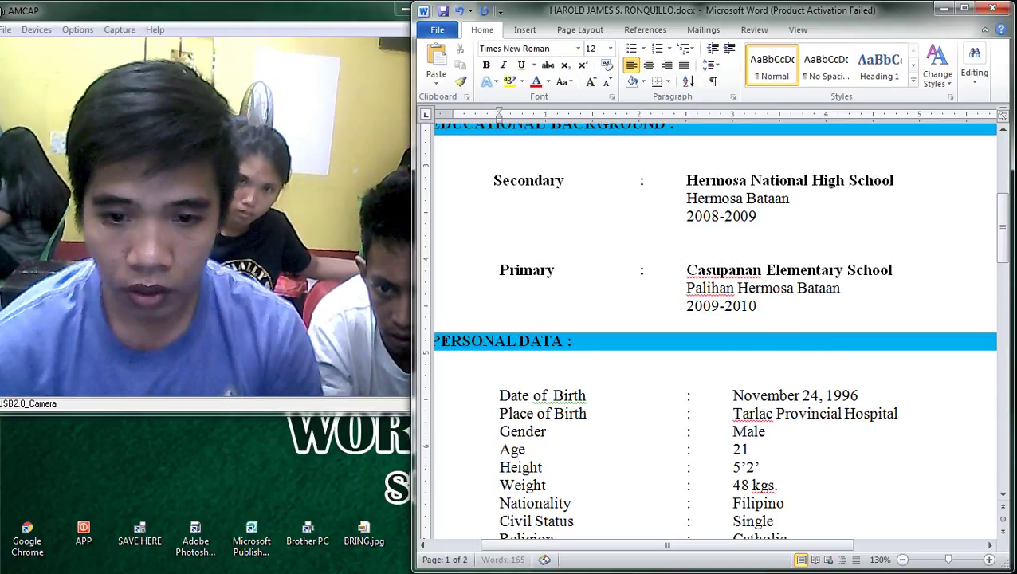
{"action": "key", "text": "BackSpace"}
{"action": "key", "text": "BackSpace"}
{"action": "key", "text": "BackSpace"}
{"action": "key", "text": "BackSpace"}
{"action": "key", "text": "BackSpace"}
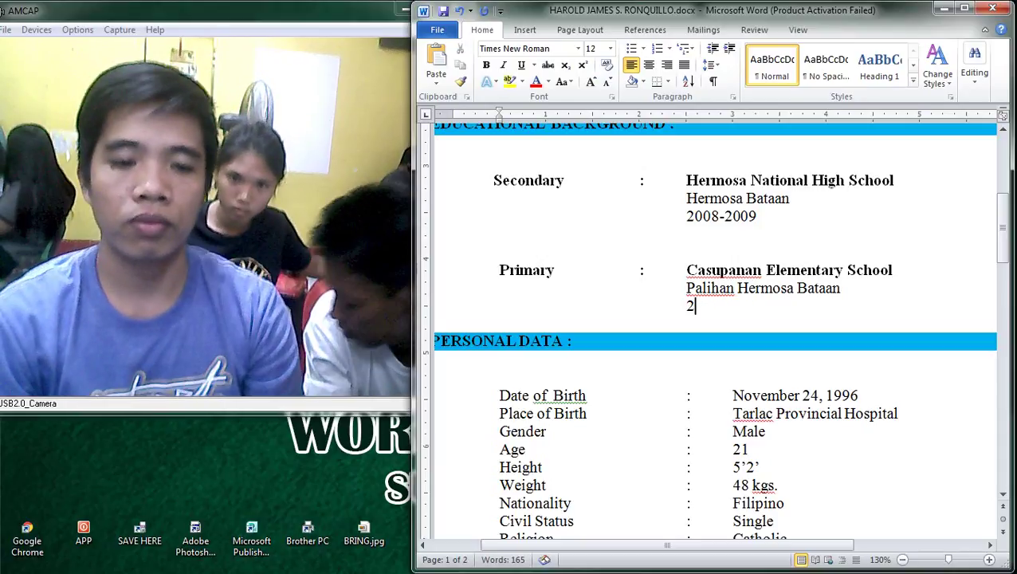
{"action": "key", "text": "BackSpace"}
{"action": "type", "text": "200"}
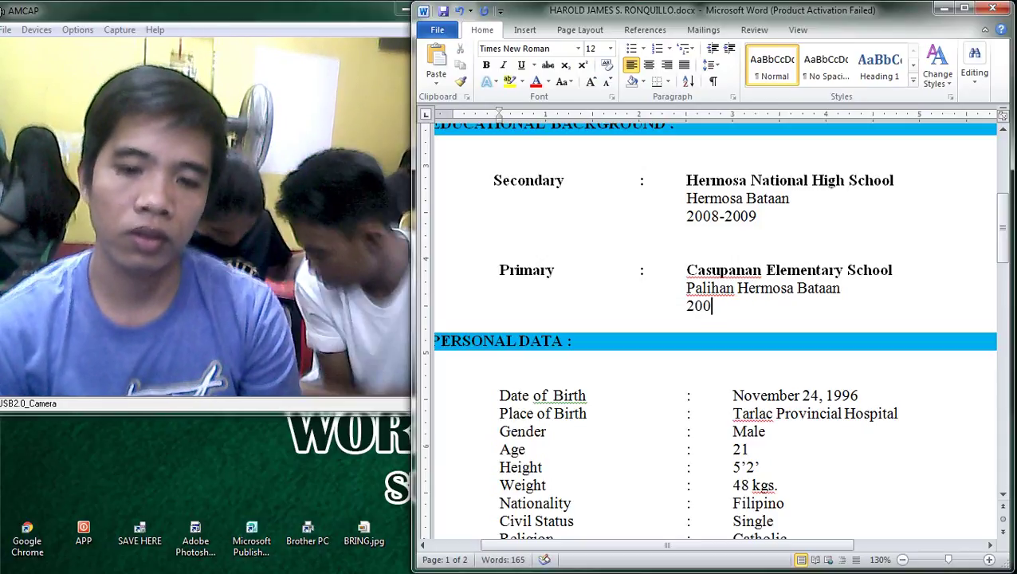
{"action": "type", "text": "4-200"}
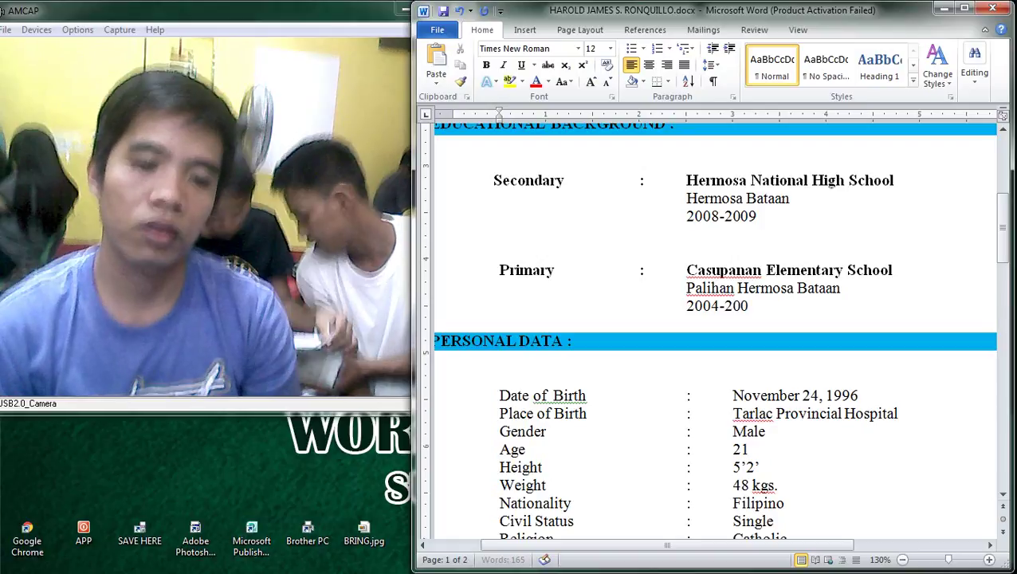
{"action": "type", "text": "5"}
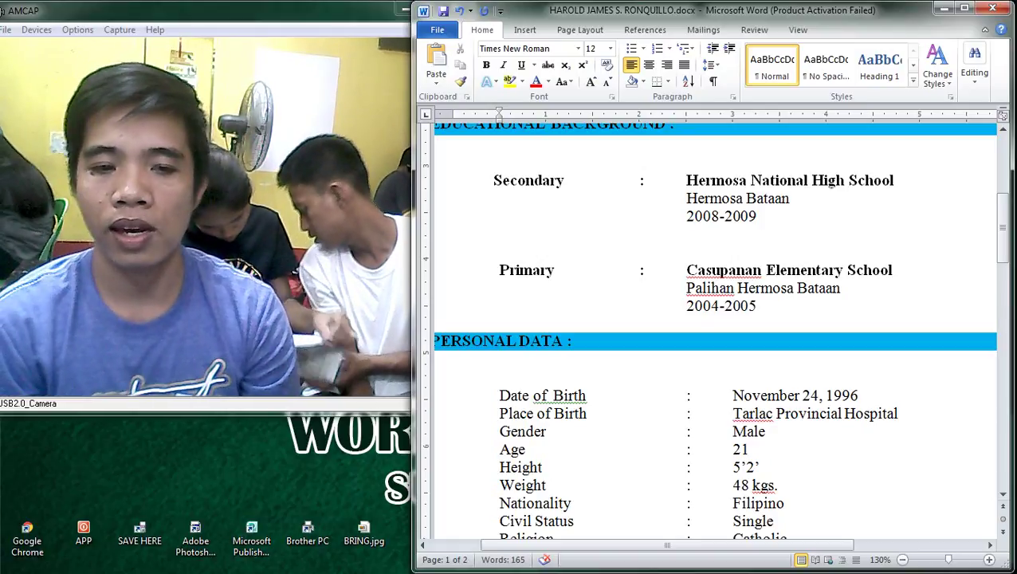
Step: Retype the birth date and set the Place of Birth to 'Dinalupihan Bataan'
{"action": "scroll", "coordinate": [710, 331], "scroll_direction": "down", "scroll_amount": 4}
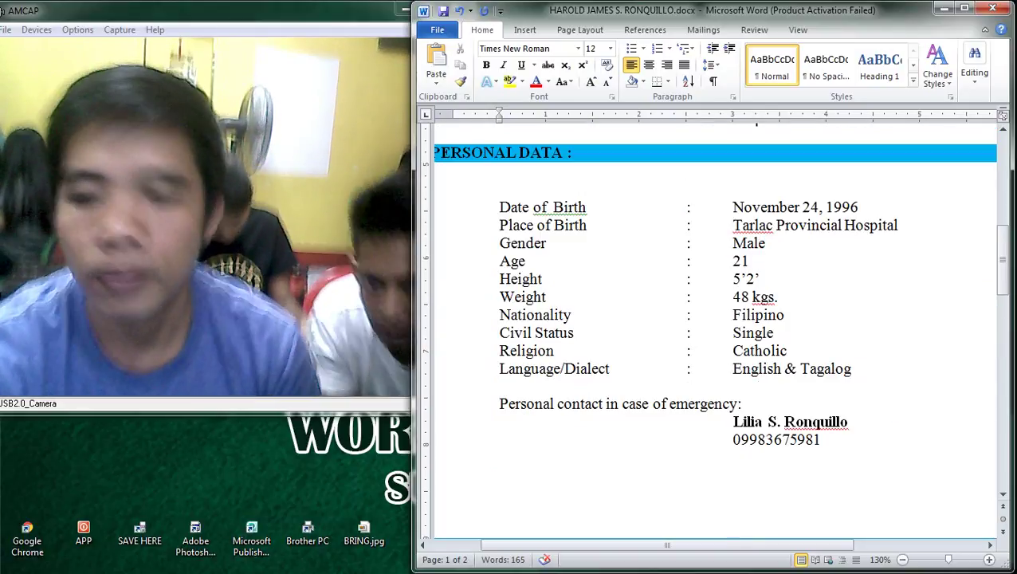
{"action": "left_click_drag", "start_coordinate": [732, 207], "coordinate": [857, 207]}
{"action": "key", "text": "BackSpace"}
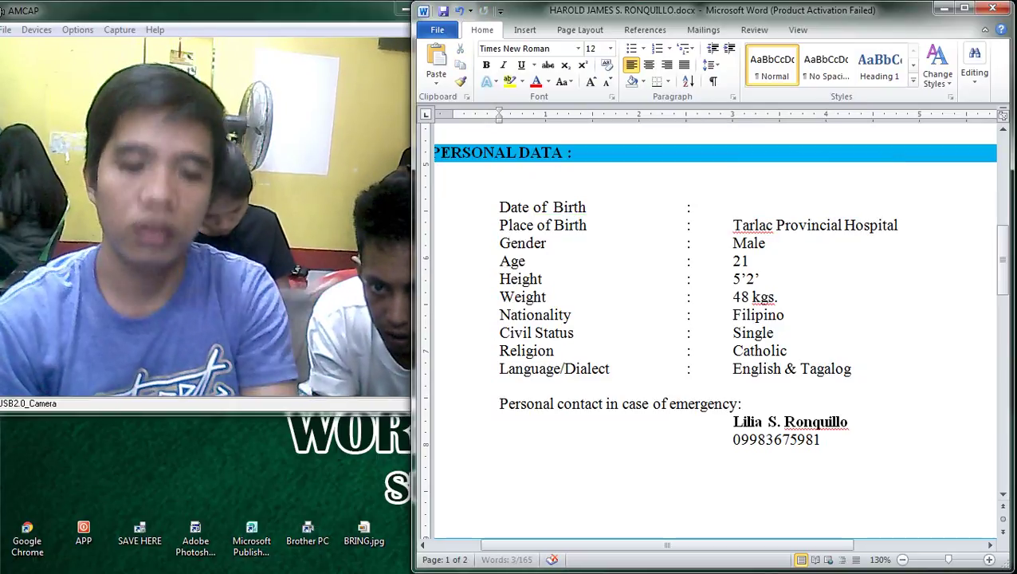
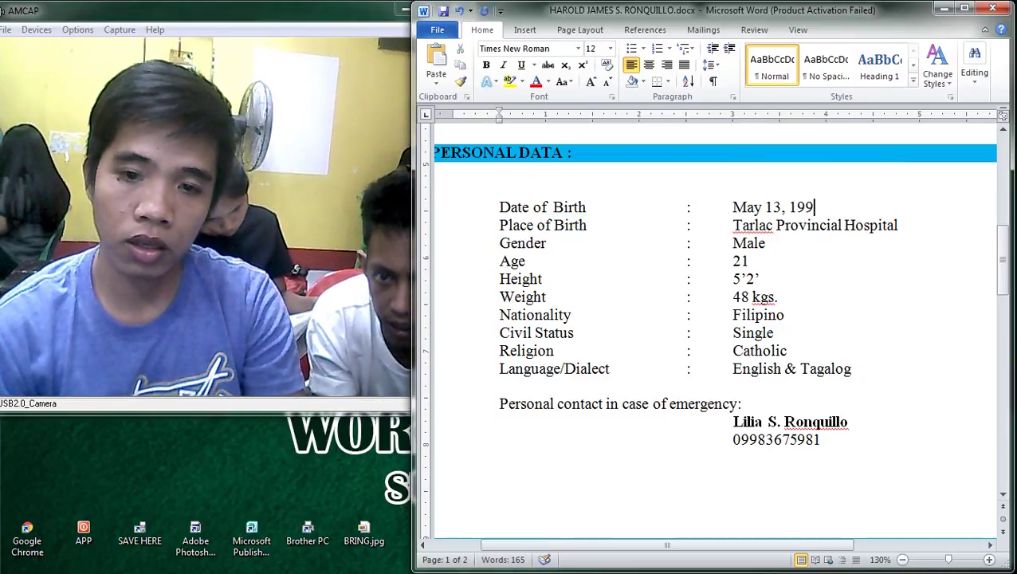
{"action": "key", "text": "BackSpace"}
{"action": "key", "text": "BackSpace"}
{"action": "key", "text": "BackSpace"}
{"action": "key", "text": "BackSpace"}
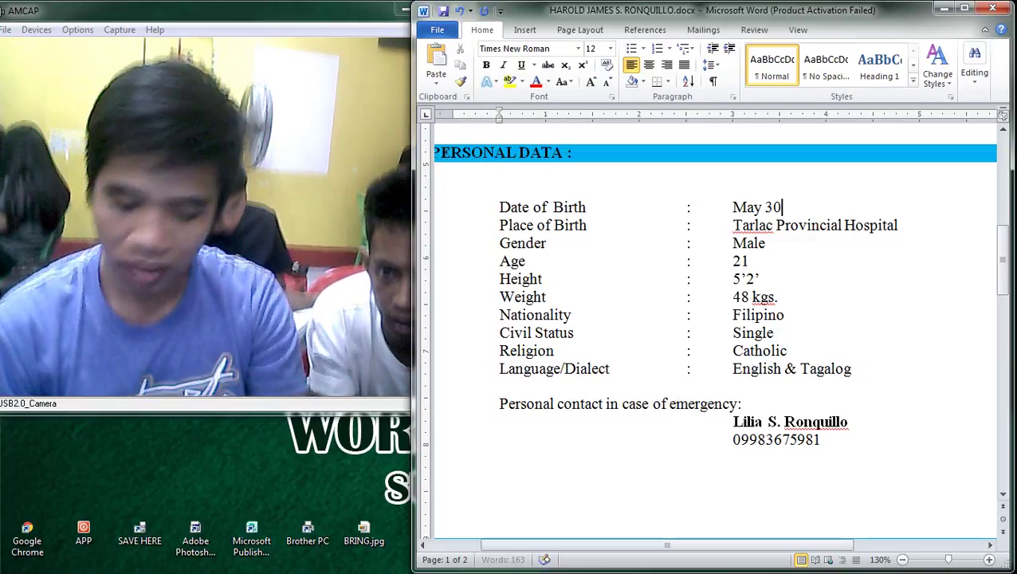
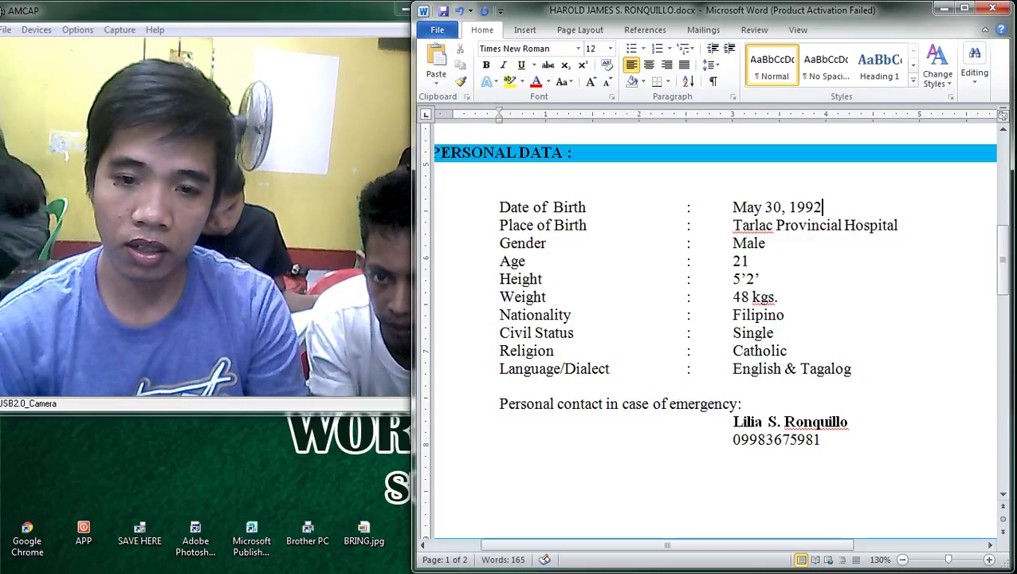
{"action": "left_click_drag", "start_coordinate": [898, 225], "coordinate": [732, 226]}
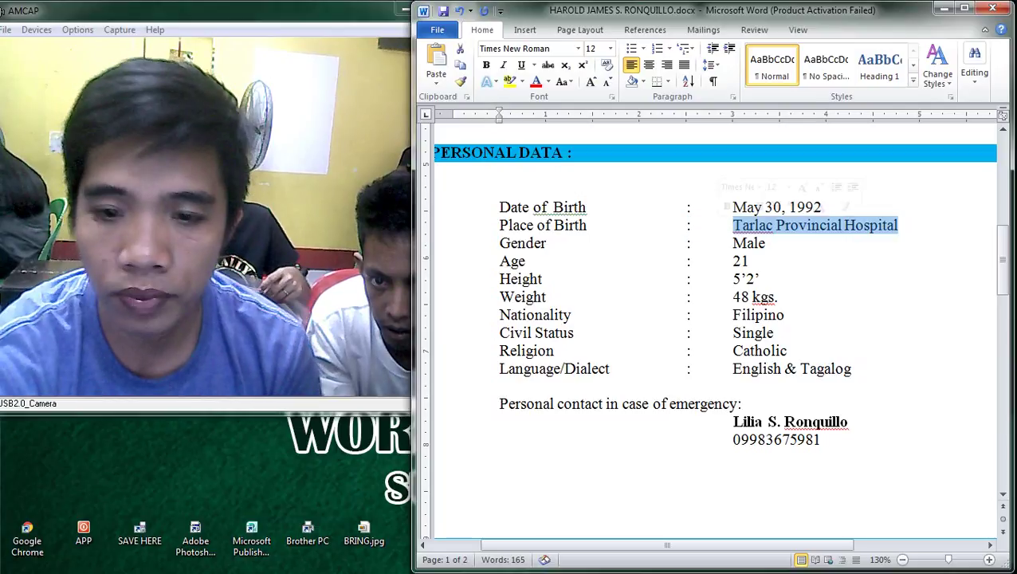
{"action": "key", "text": "BackSpace"}
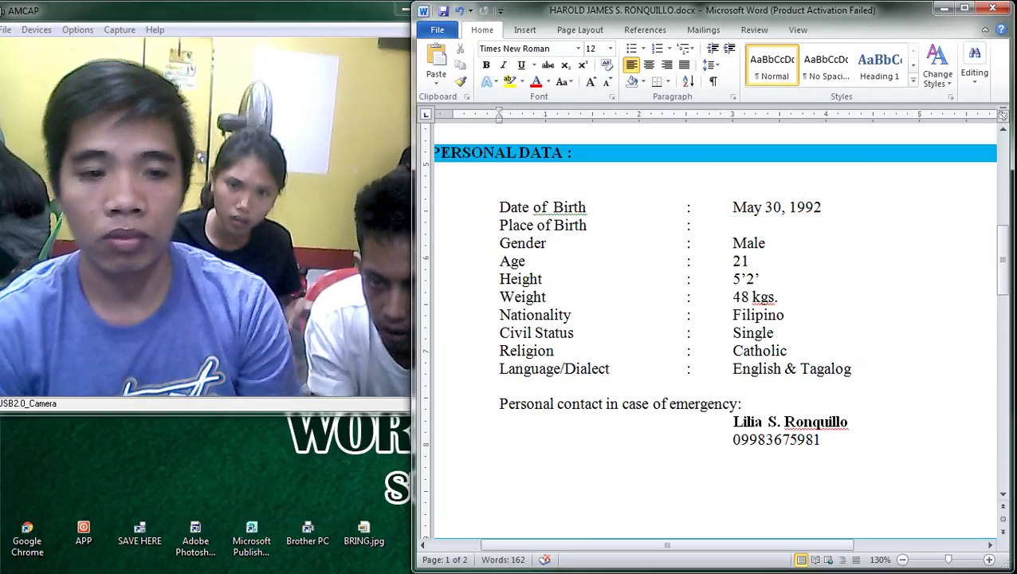
{"action": "type", "text": "D"}
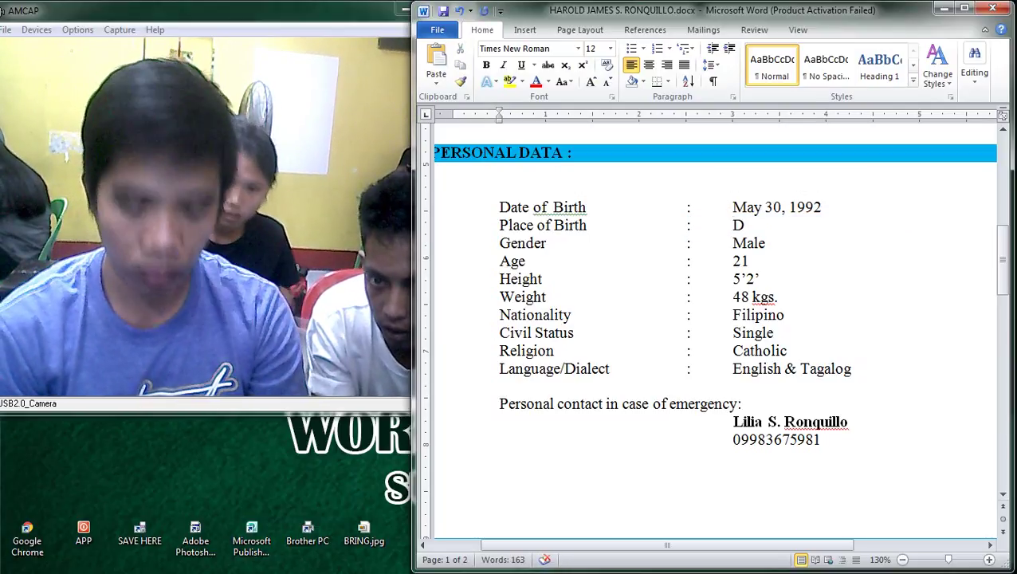
{"action": "type", "text": "inalu"}
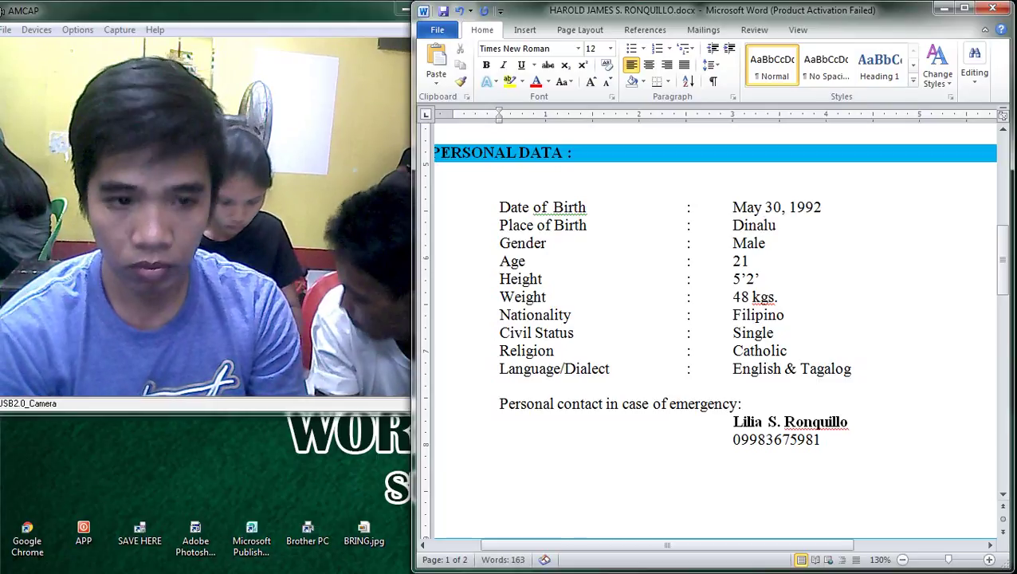
{"action": "type", "text": "pihan Bata"}
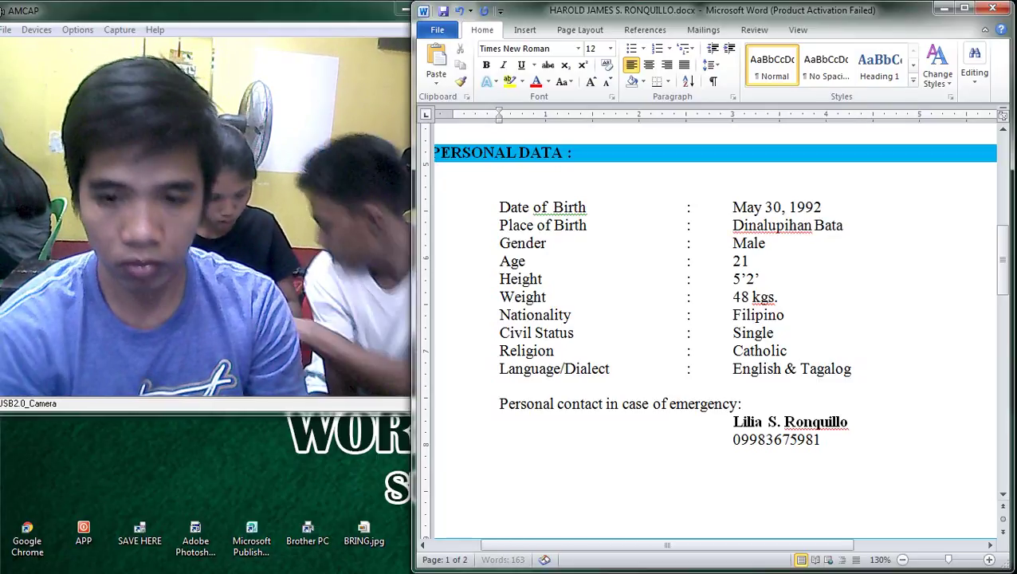
{"action": "type", "text": "an"}
Step: Set Age to 26, Height to 5'7', Weight to 50 kgs. and Civil Status to Married
{"action": "left_click", "coordinate": [755, 243]}
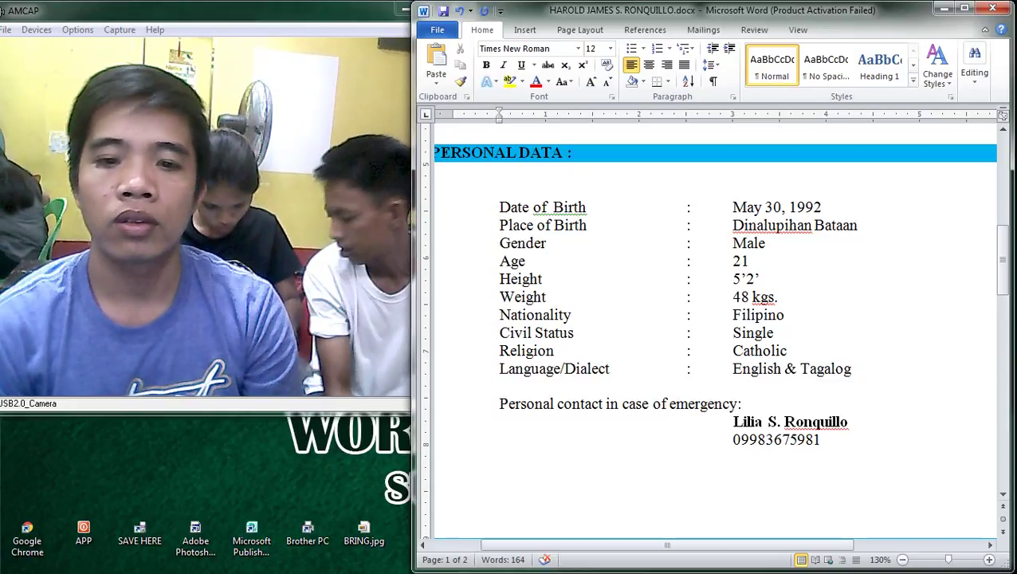
{"action": "key", "text": "BackSpace"}
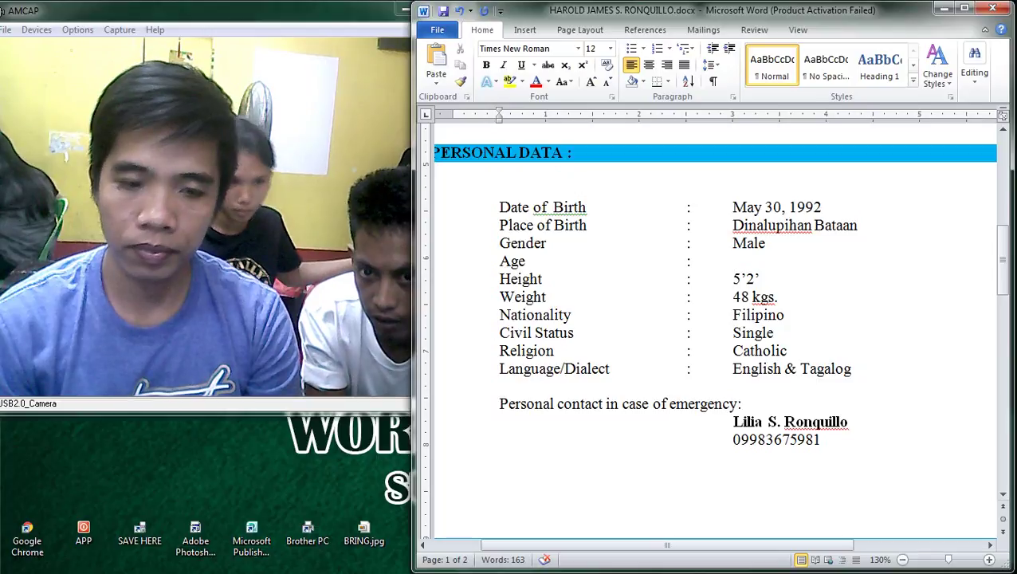
{"action": "type", "text": "5'"}
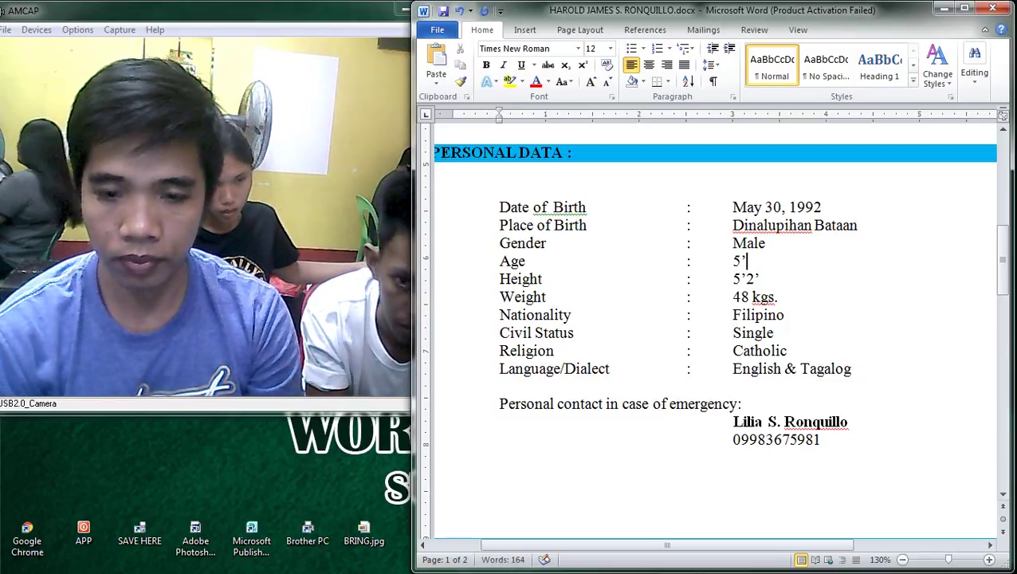
{"action": "key", "text": "BackSpace"}
{"action": "key", "text": "BackSpace"}
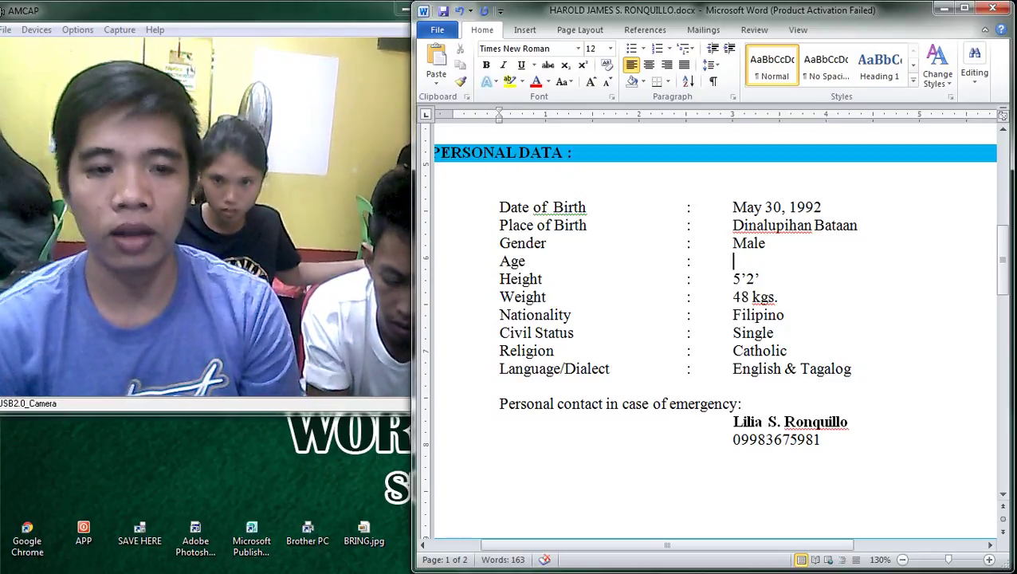
{"action": "type", "text": "26"}
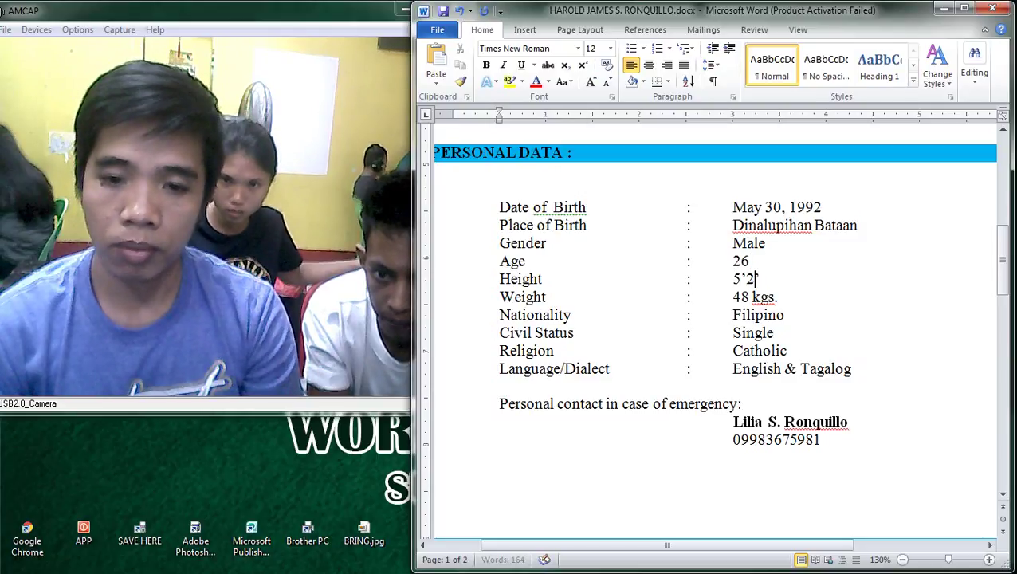
{"action": "key", "text": "Down"}
{"action": "key", "text": "BackSpace"}
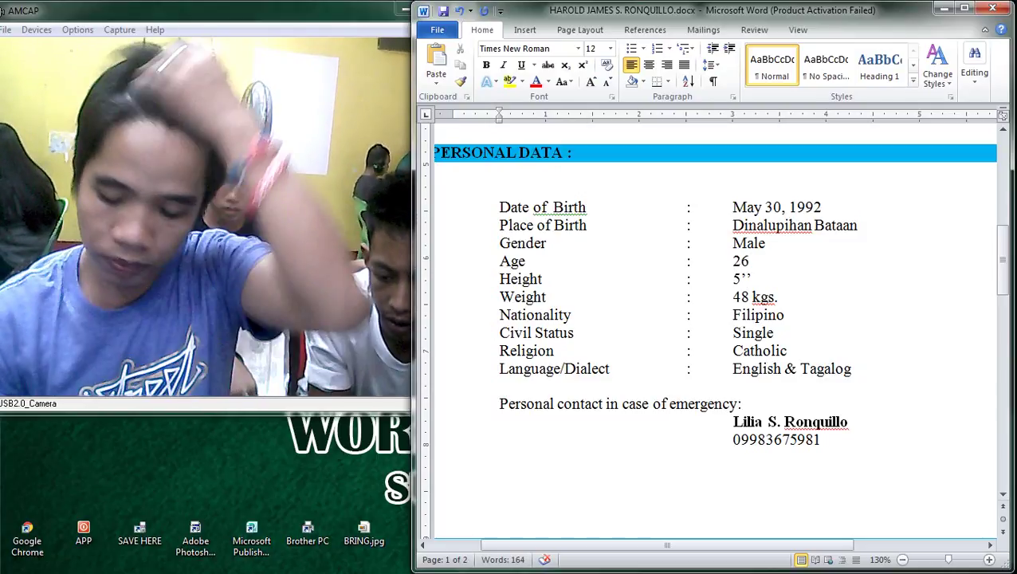
{"action": "type", "text": "7"}
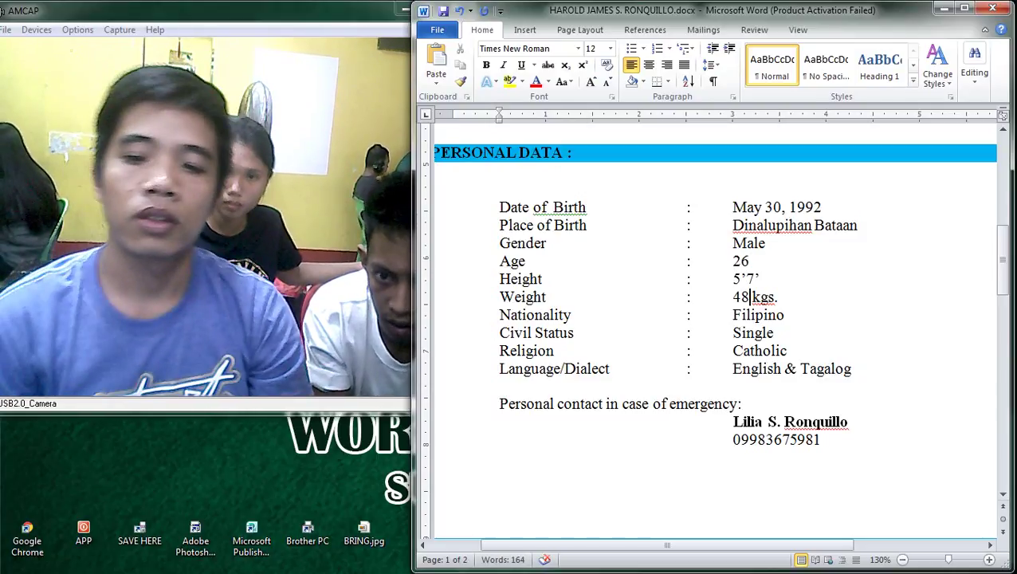
{"action": "key", "text": "BackSpace"}
{"action": "key", "text": "BackSpace"}
{"action": "type", "text": "50"}
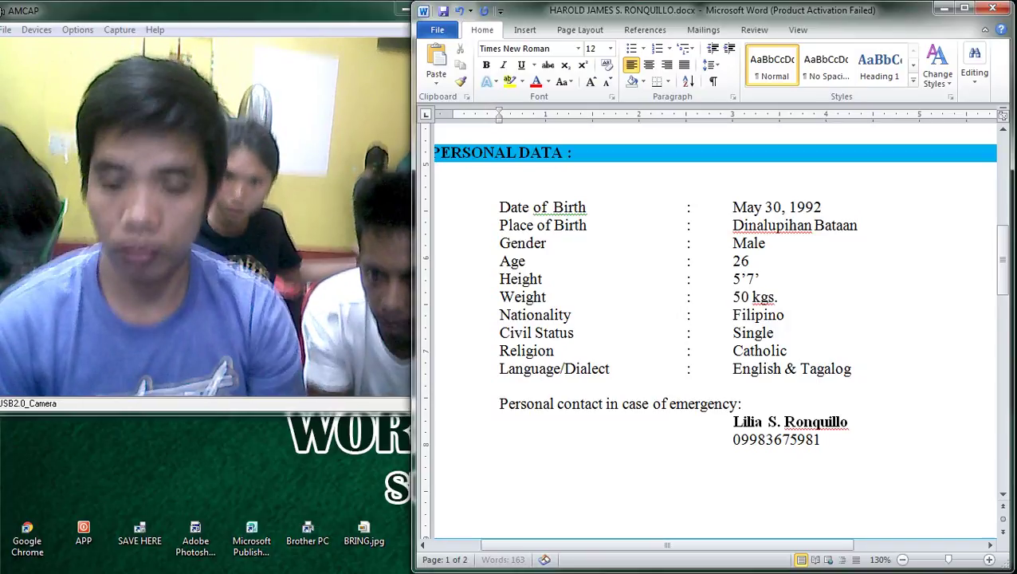
{"action": "key", "text": "Down"}
{"action": "key", "text": "Down"}
{"action": "scroll", "coordinate": [713, 318], "scroll_direction": "down", "scroll_amount": 3}
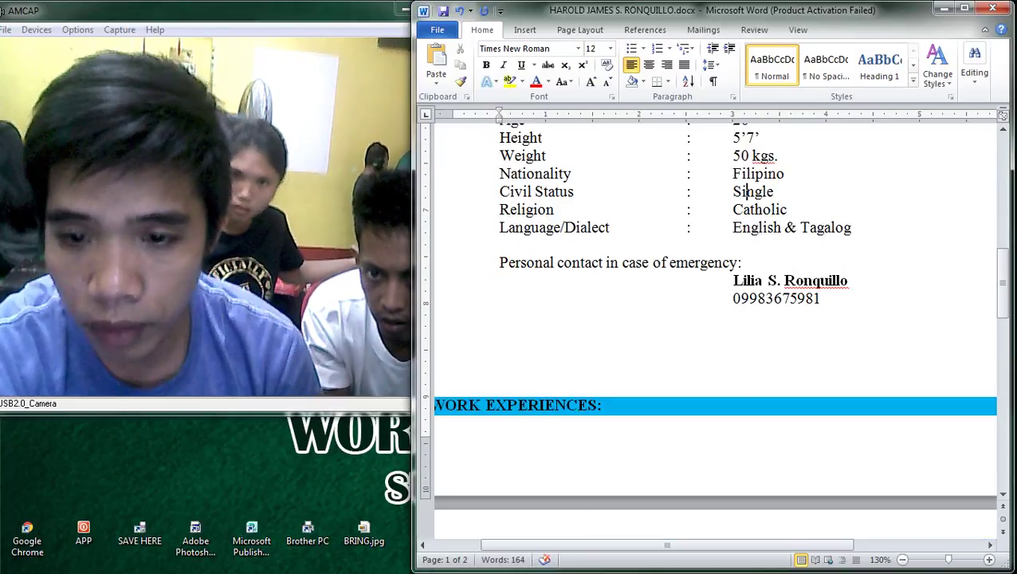
{"action": "key", "text": "shift+Left"}
{"action": "key", "text": "shift+Left"}
{"action": "key", "text": "shift+Left"}
{"action": "key", "text": "shift+Left"}
{"action": "key", "text": "shift+Left"}
{"action": "type", "text": "Marr"}
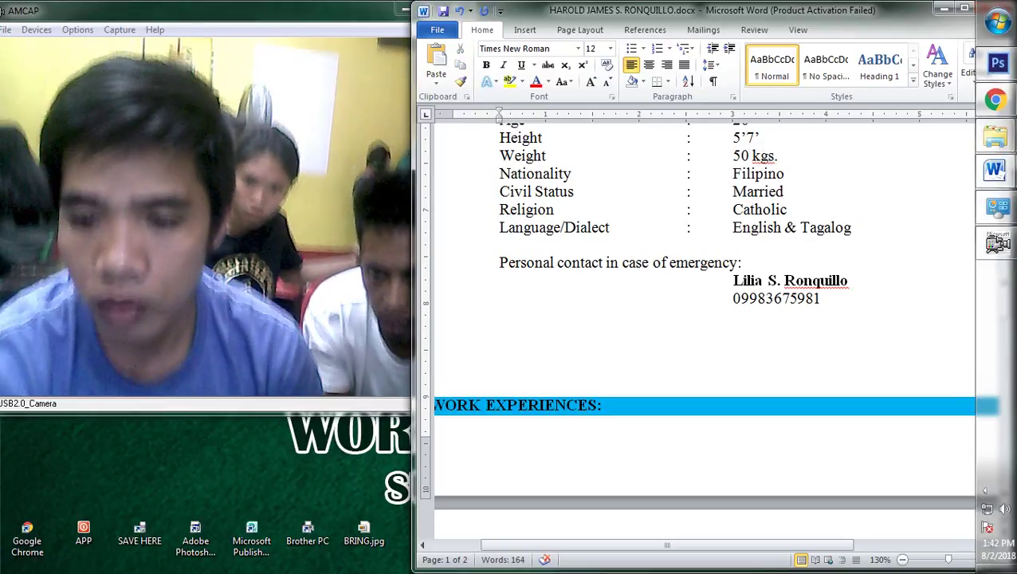
Step: Adjust the blank lines above the WORK EXPERIENCES heading
{"action": "left_click_drag", "start_coordinate": [732, 280], "coordinate": [852, 279]}
{"action": "left_click", "coordinate": [453, 386]}
{"action": "key", "text": "Return"}
{"action": "key", "text": "Return"}
{"action": "key", "text": "Return"}
{"action": "key", "text": "Return"}
{"action": "key", "text": "Return"}
{"action": "key", "text": "Return"}
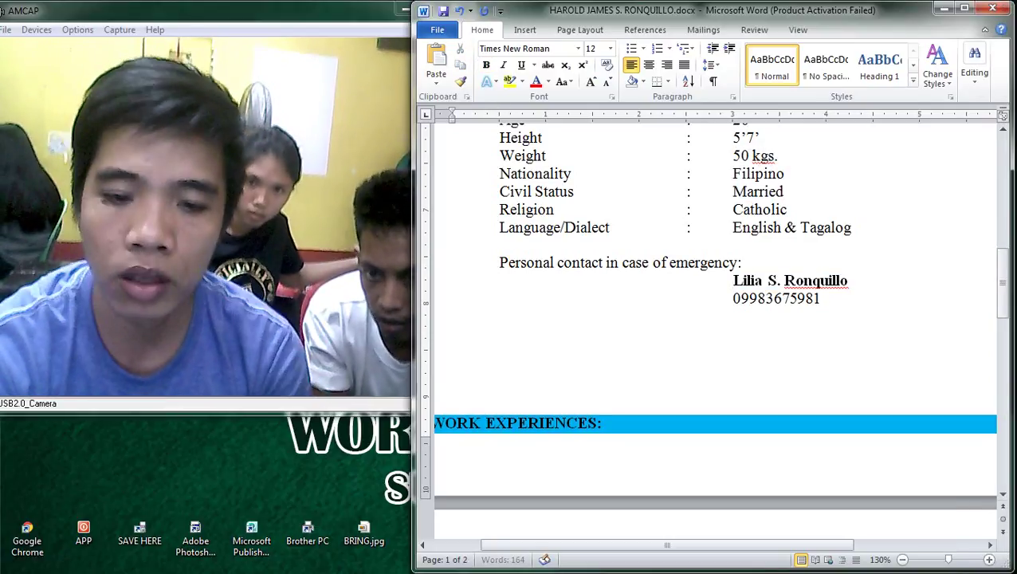
{"action": "key", "text": "BackSpace"}
Step: Retype the emergency contact's full name with the corrected spelling
{"action": "left_click_drag", "start_coordinate": [852, 176], "coordinate": [732, 176]}
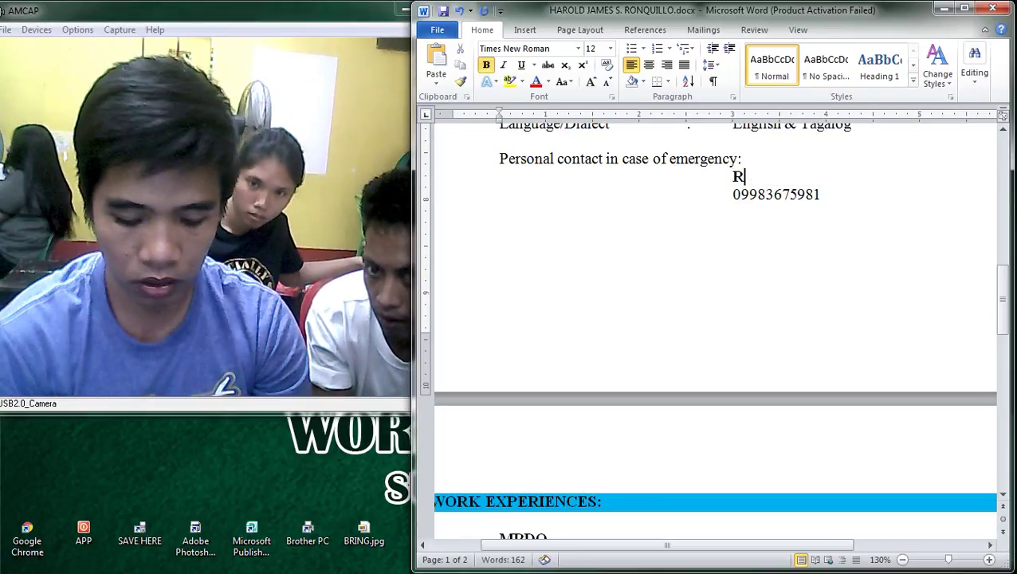
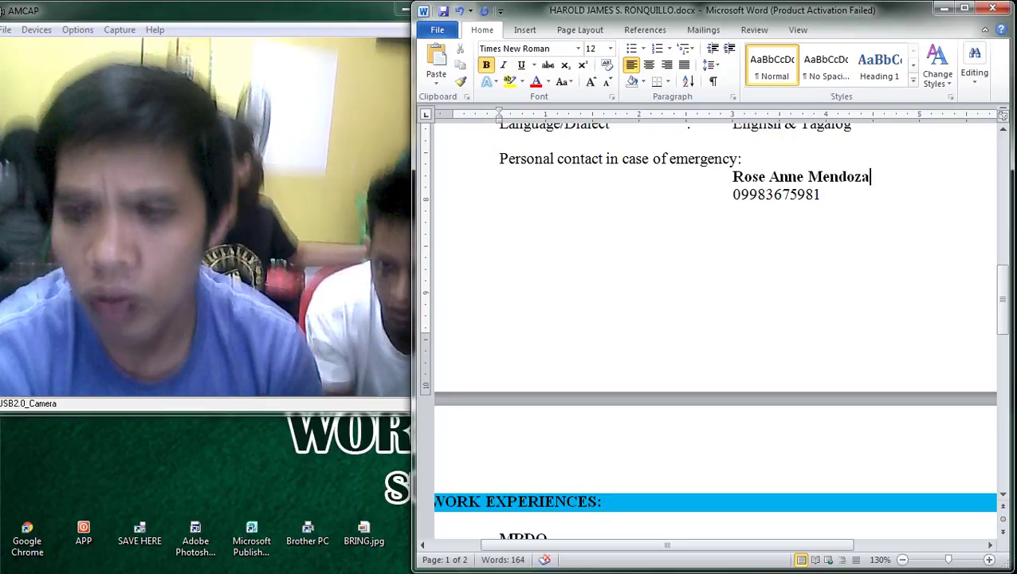
{"action": "left_click", "coordinate": [802, 177]}
{"action": "key", "text": "BackSpace"}
Step: Replace the emergency contact's phone number with the new number
{"action": "left_click_drag", "start_coordinate": [790, 195], "coordinate": [733, 195]}
{"action": "key", "text": "BackSpace"}
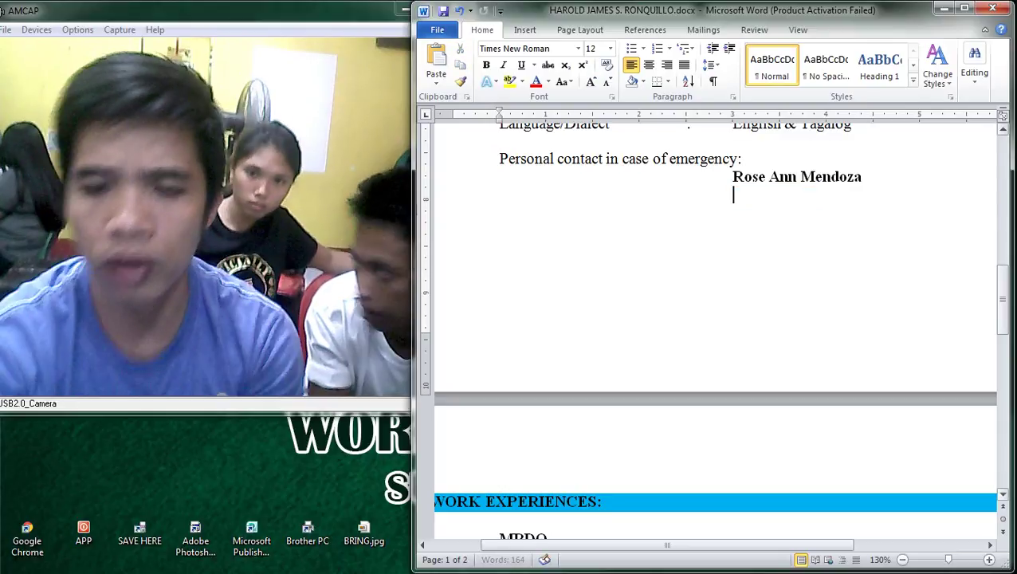
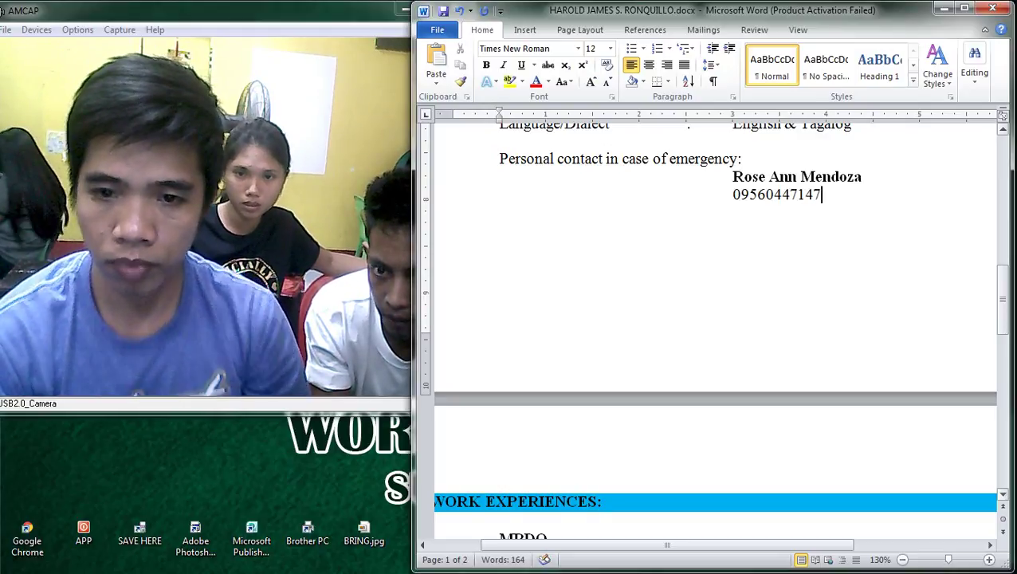
{"action": "scroll", "coordinate": [701, 319], "scroll_direction": "down", "scroll_amount": 7}
Step: Scroll the résumé and reveal the taskbar's hidden notification icons
{"action": "scroll", "coordinate": [701, 318], "scroll_direction": "up", "scroll_amount": 1}
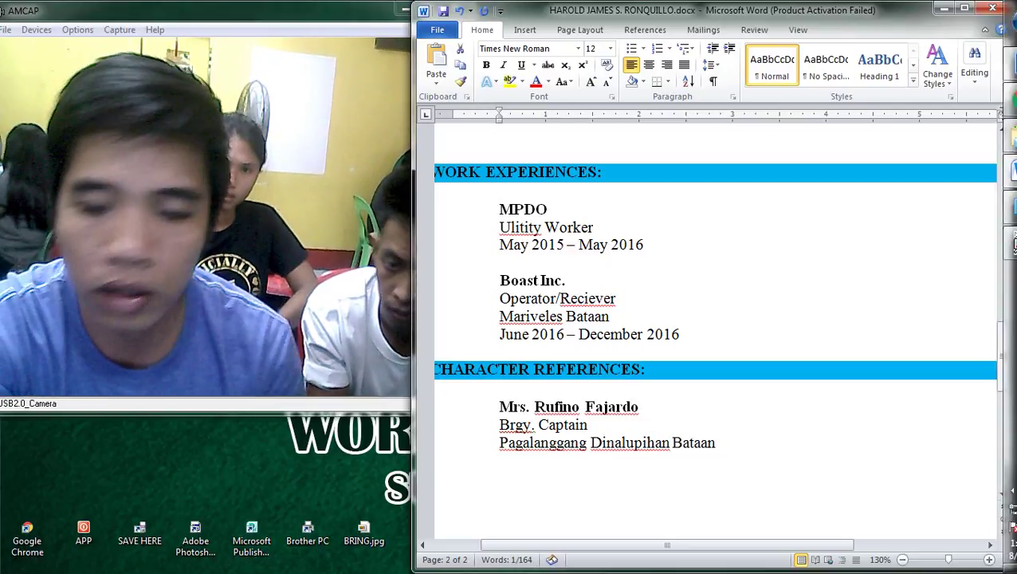
{"action": "left_click", "coordinate": [984, 489]}
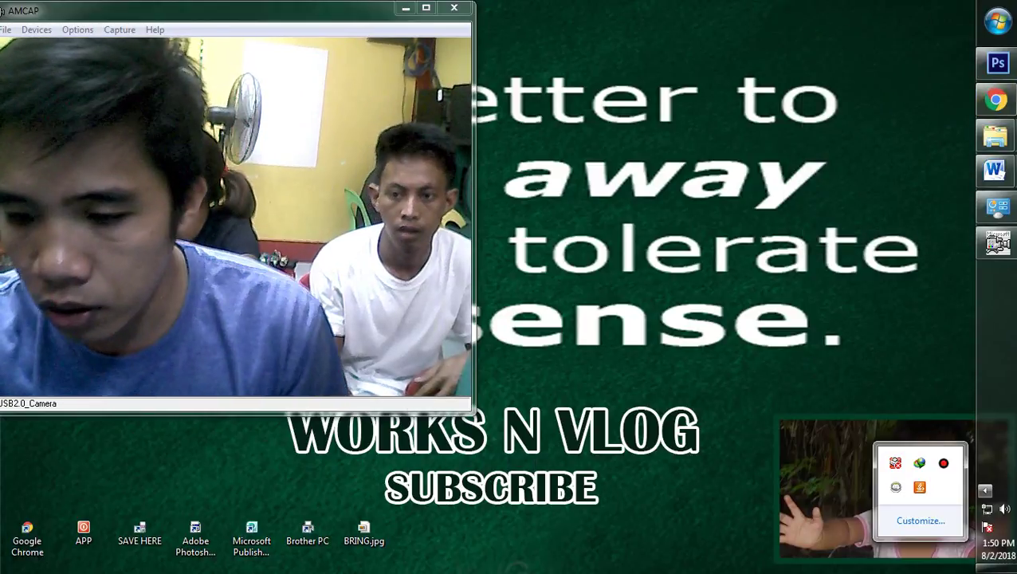
Step: Browse to Network > KHAILCHAEL > Users and select 20180802_134836.jpg
{"action": "key", "text": "Escape"}
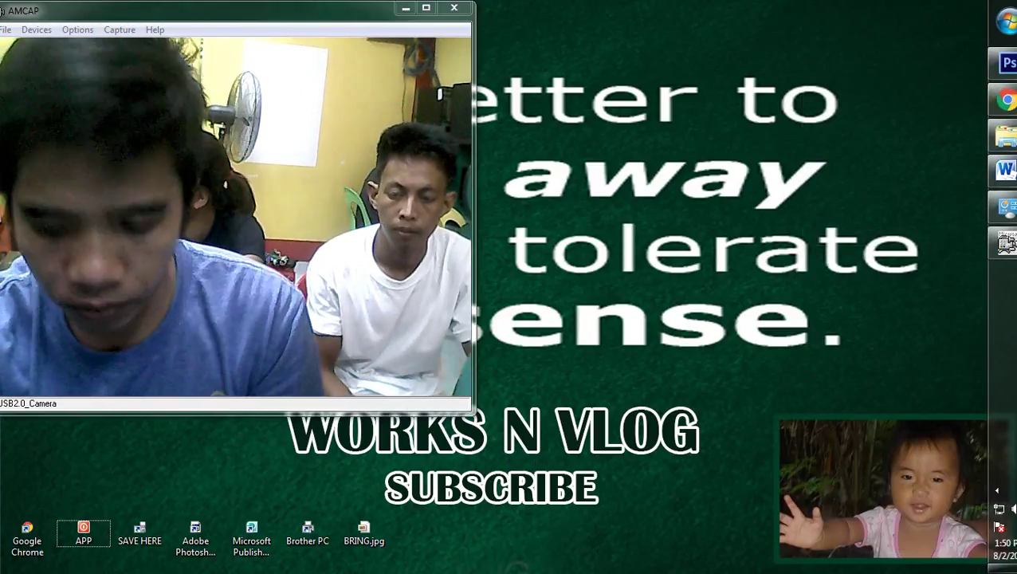
{"action": "mouse_move", "coordinate": [1012, 24]}
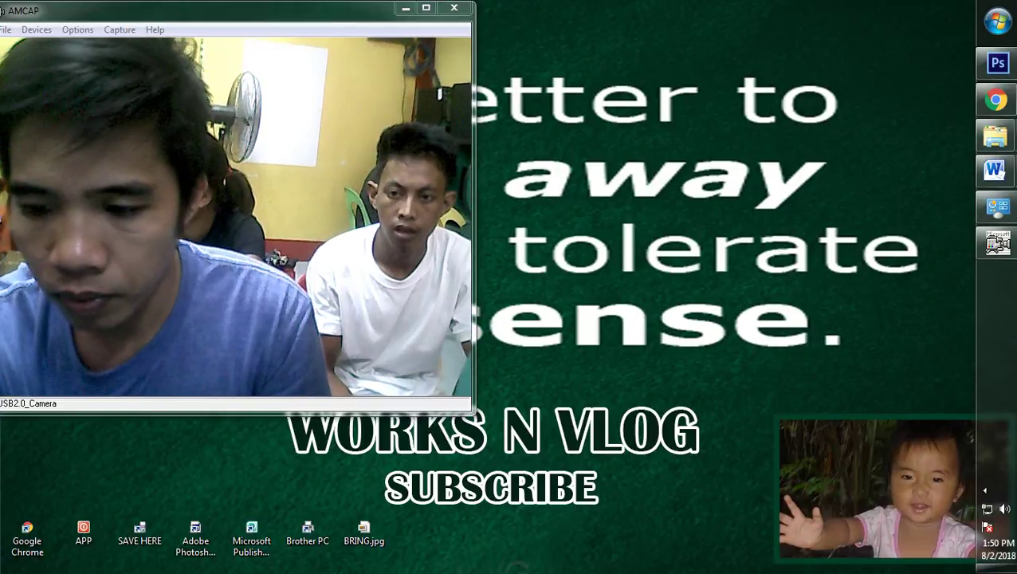
{"action": "mouse_move", "coordinate": [995, 135]}
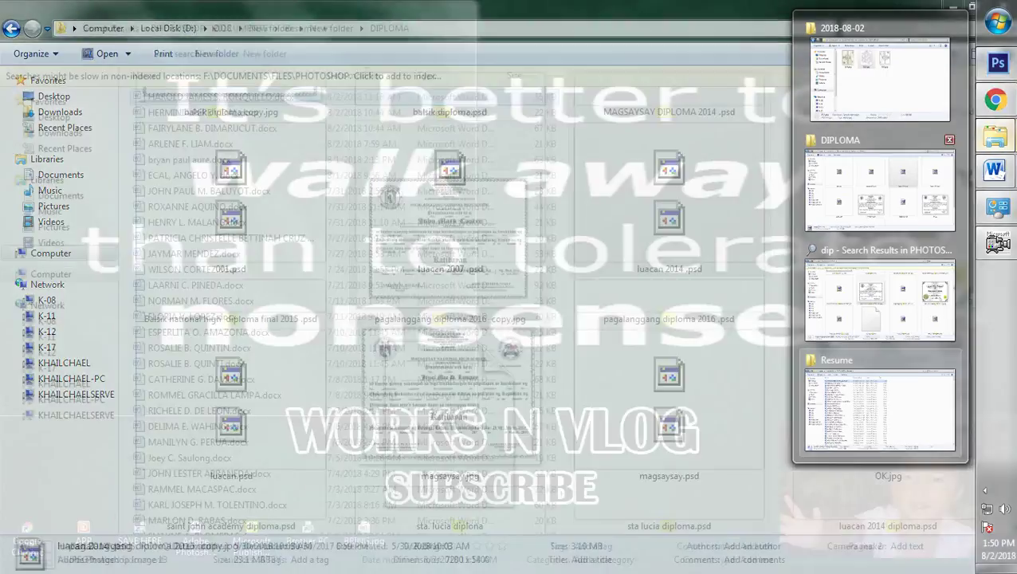
{"action": "left_click", "coordinate": [879, 77]}
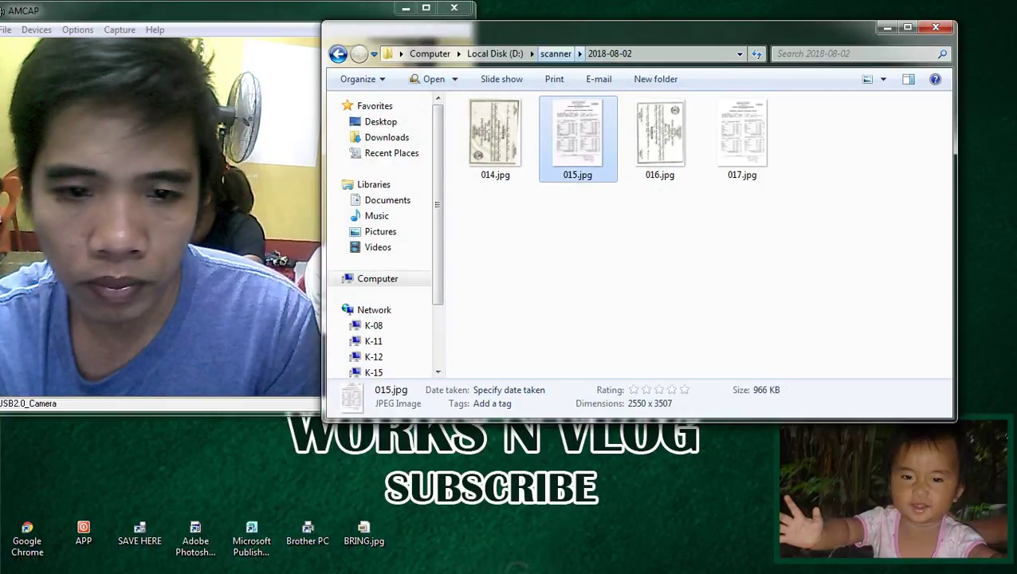
{"action": "left_click", "coordinate": [377, 278]}
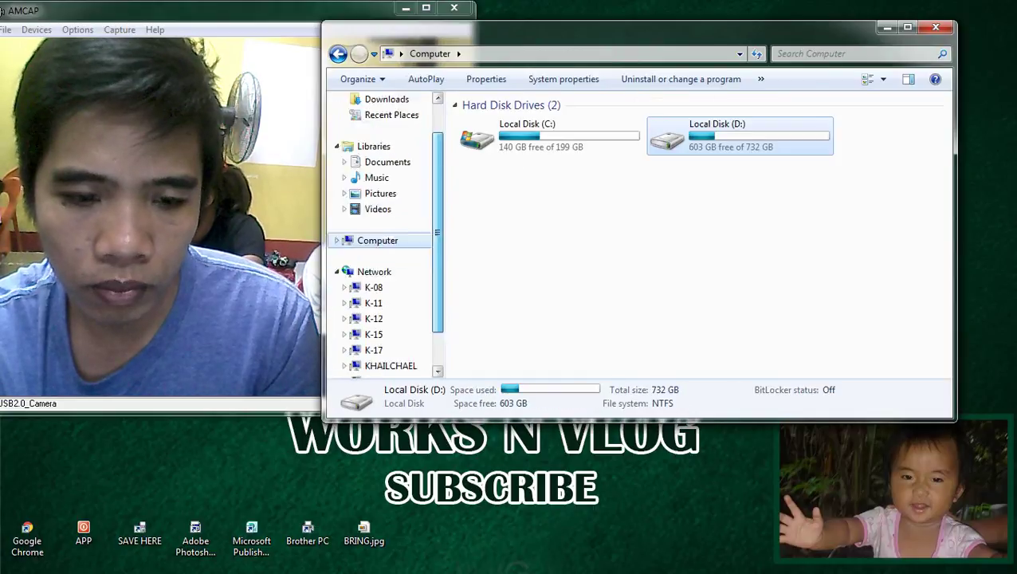
{"action": "left_click", "coordinate": [390, 334]}
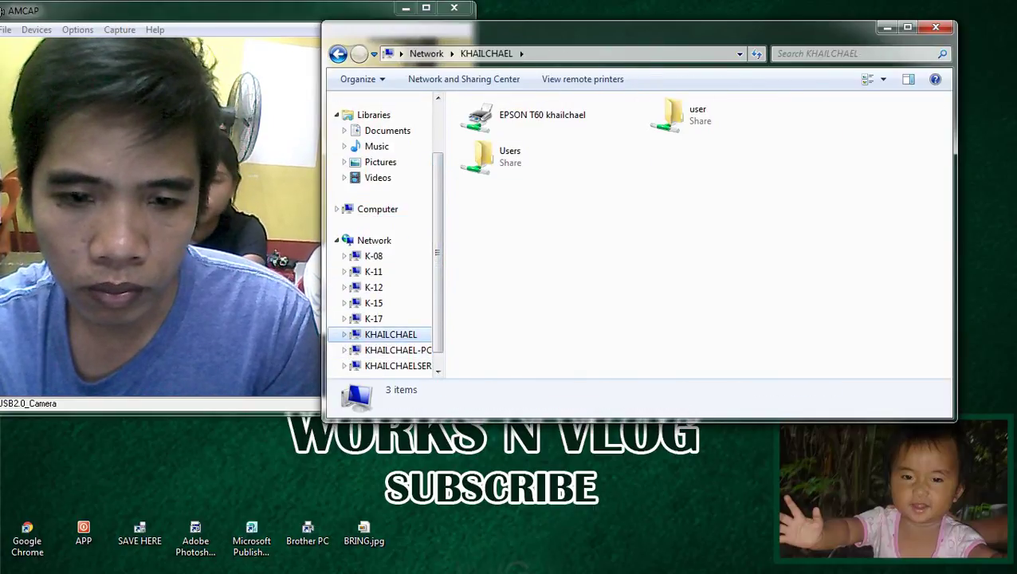
{"action": "double_click", "coordinate": [681, 155]}
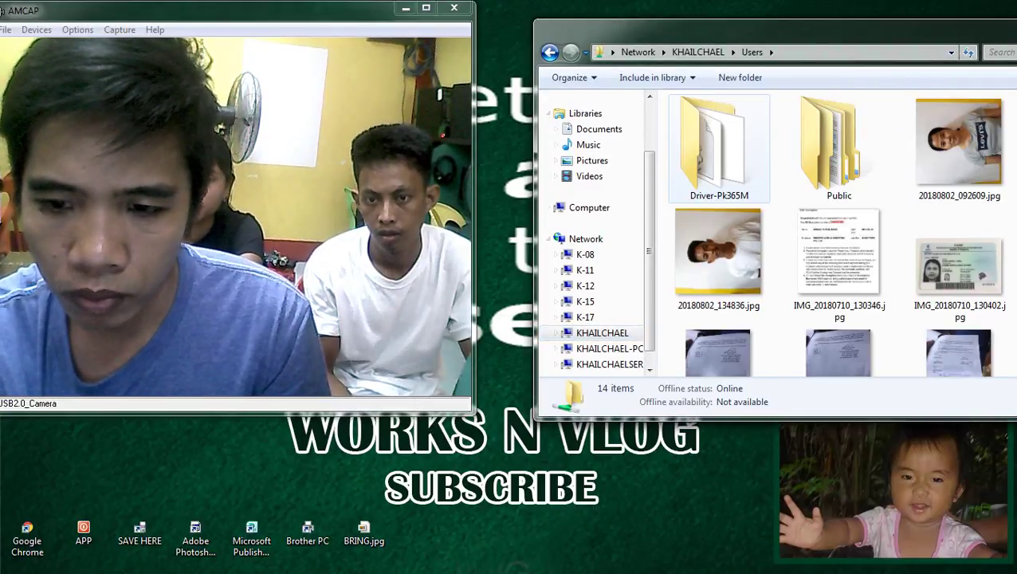
{"action": "left_click", "coordinate": [717, 255]}
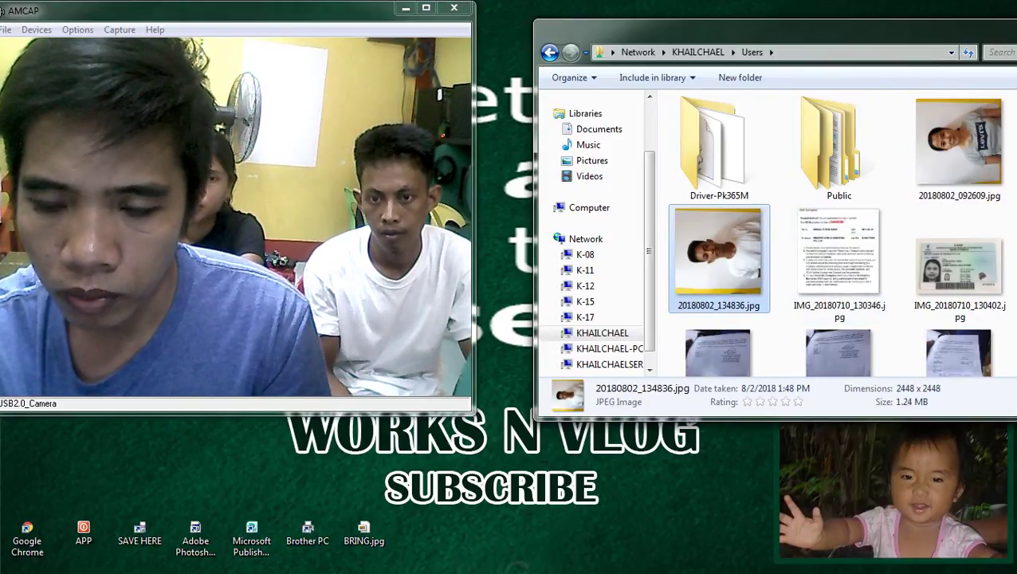
Step: Open 20180802_134836.jpg in Photoshop by dragging it from the Users share
{"action": "double_click", "coordinate": [717, 255]}
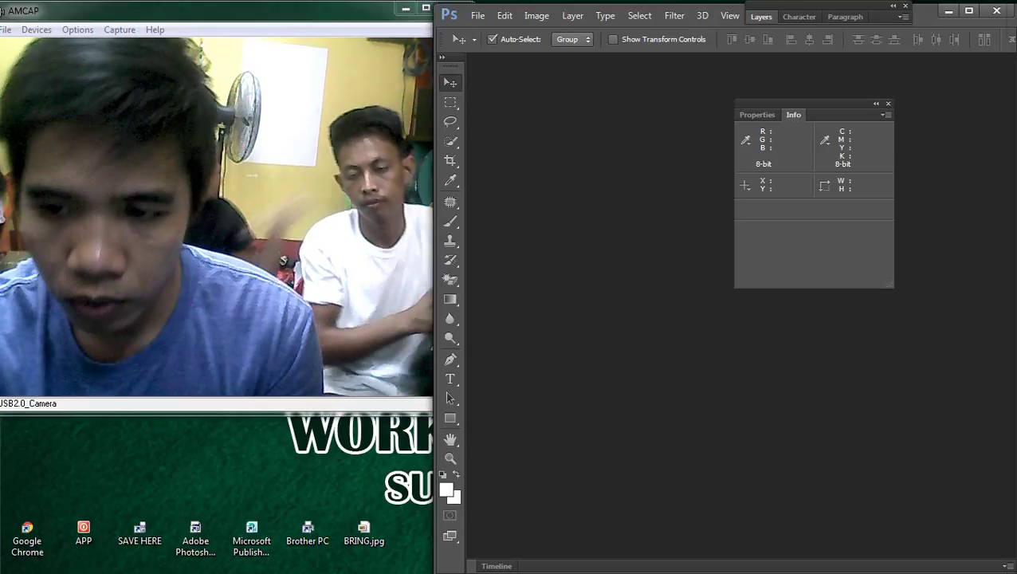
{"action": "left_click", "coordinate": [876, 430]}
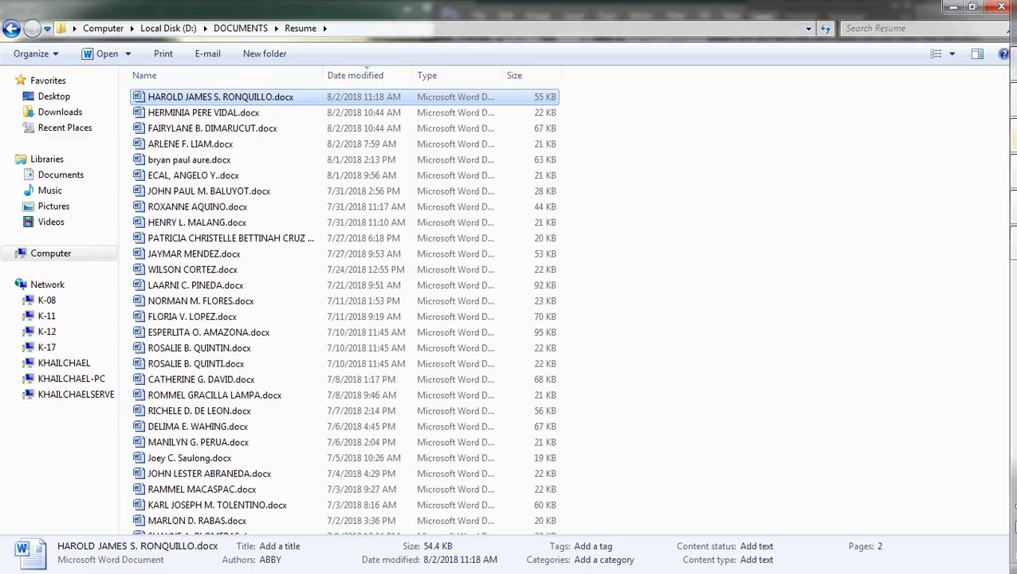
{"action": "double_click", "coordinate": [3, 10]}
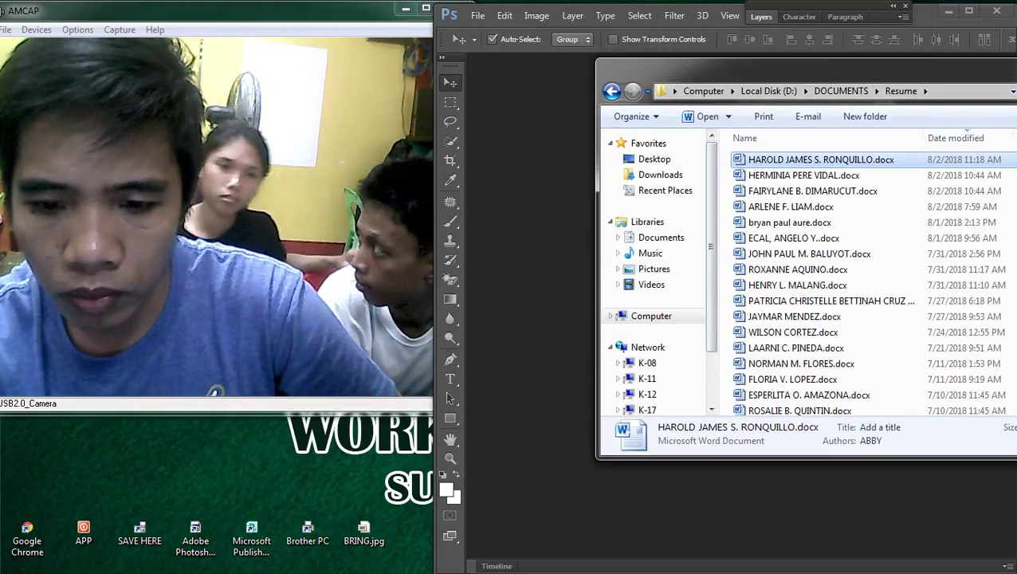
{"action": "scroll", "coordinate": [654, 278], "scroll_direction": "down", "scroll_amount": 2}
{"action": "left_click", "coordinate": [663, 356]}
{"action": "left_click", "coordinate": [783, 194]}
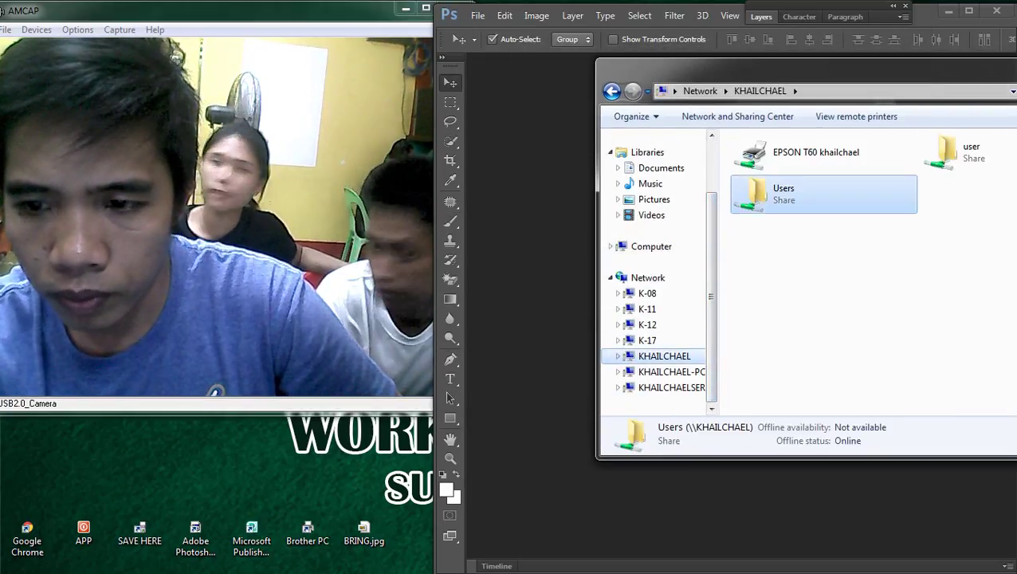
{"action": "double_click", "coordinate": [784, 194]}
{"action": "left_click_drag", "start_coordinate": [779, 291], "coordinate": [618, 195]}
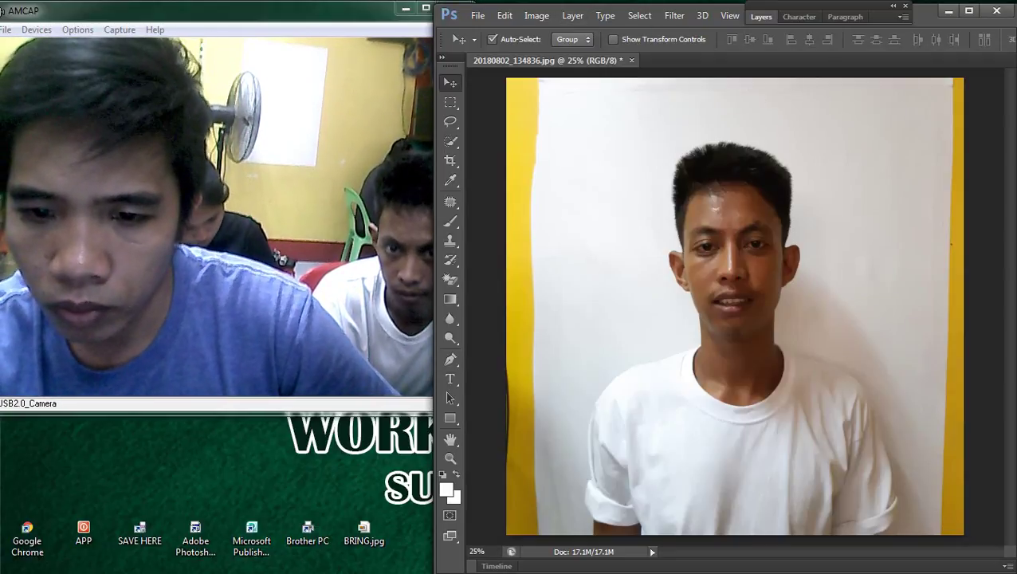
Step: Crop the portrait to the head and upper chest, cutting off the yellow edges
{"action": "key", "text": "c"}
{"action": "left_click_drag", "start_coordinate": [562, 132], "coordinate": [901, 471]}
{"action": "left_click_drag", "start_coordinate": [800, 335], "coordinate": [788, 335]}
{"action": "mouse_move", "coordinate": [735, 306]}
{"action": "left_mouse_down"}
{"action": "mouse_move", "coordinate": [749, 306]}
{"action": "mouse_move", "coordinate": [734, 307]}
{"action": "left_mouse_up"}
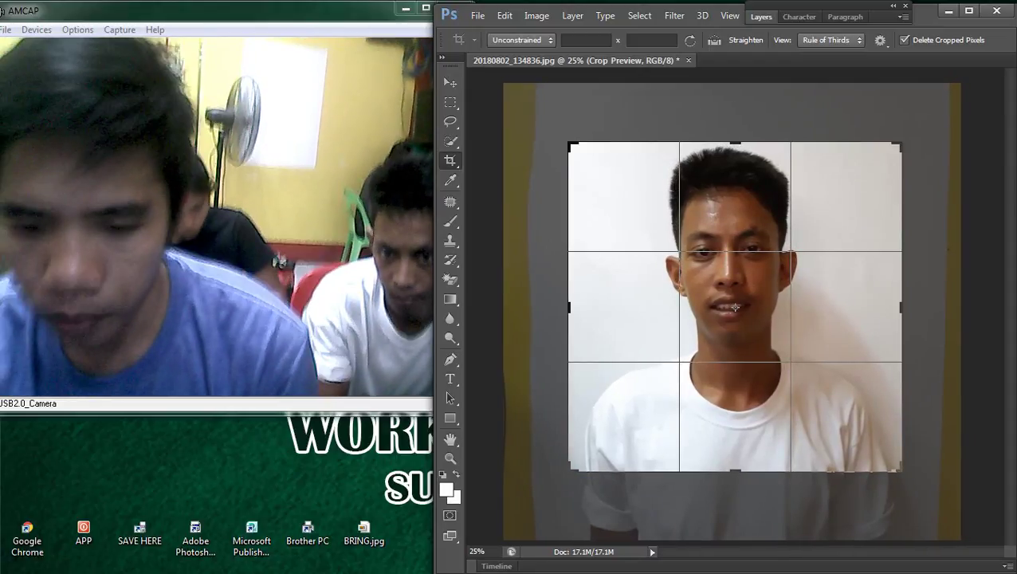
{"action": "key", "text": "Return"}
Step: Patch out the small blemish on the forehead and clear the selection
{"action": "key", "text": "j"}
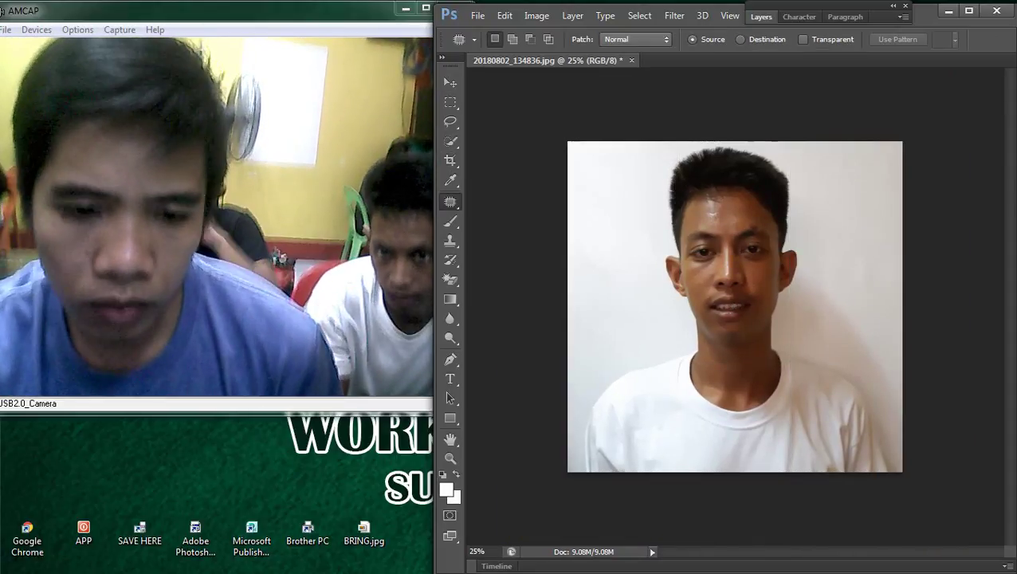
{"action": "scroll", "coordinate": [735, 307], "scroll_direction": "up", "scroll_amount": 4}
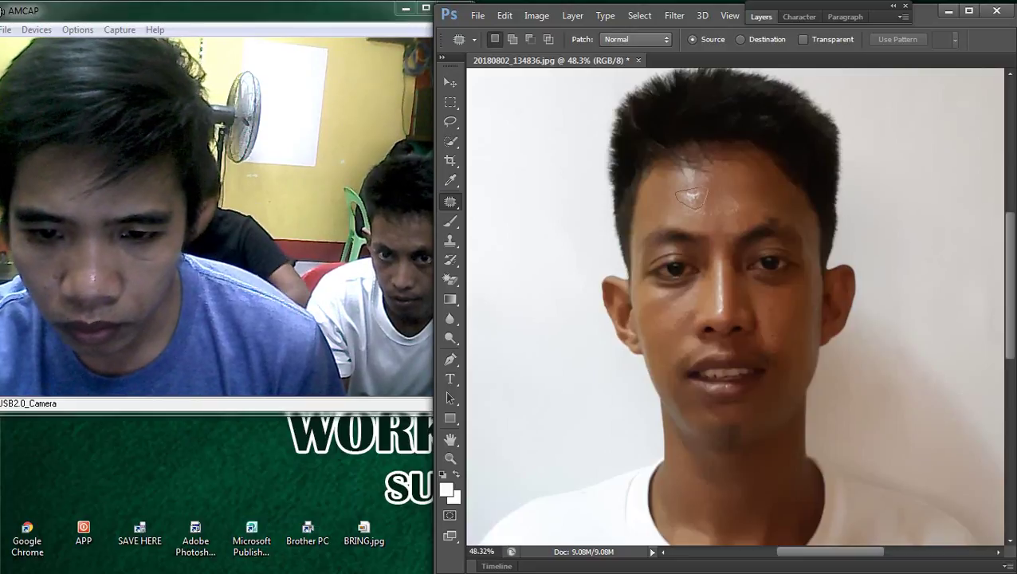
{"action": "key", "text": "ctrl+d"}
{"action": "left_click_drag", "start_coordinate": [723, 209], "coordinate": [725, 211]}
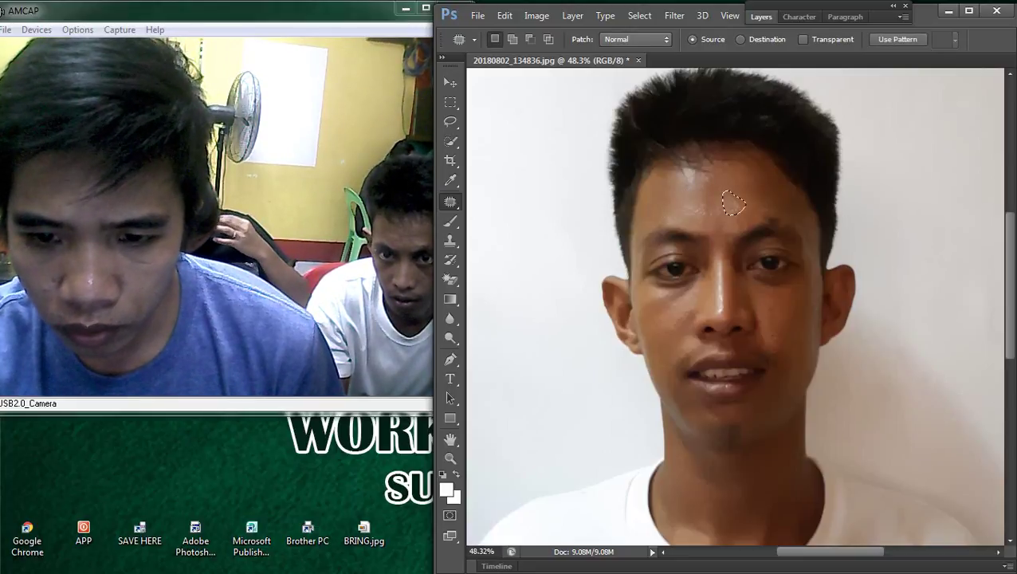
{"action": "key", "text": "ctrl+d"}
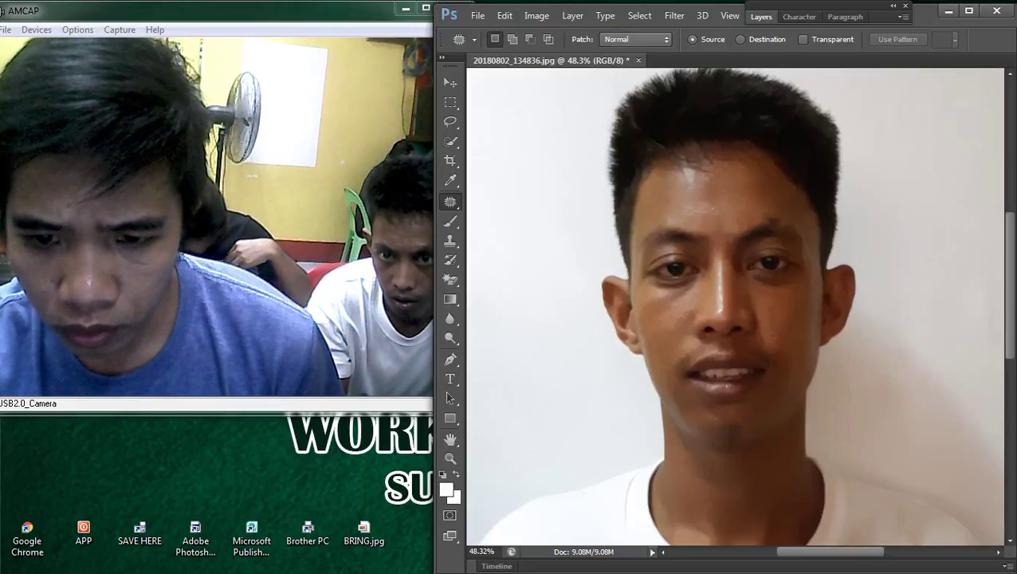
{"action": "scroll", "coordinate": [734, 307], "scroll_direction": "down", "scroll_amount": 3}
{"action": "scroll", "coordinate": [734, 307], "scroll_direction": "up", "scroll_amount": 4}
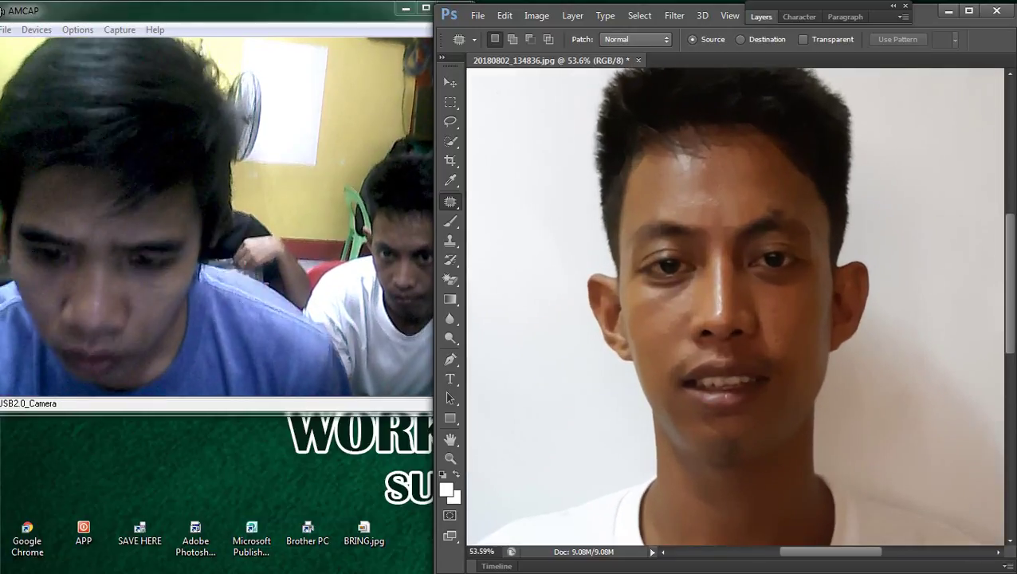
{"action": "key", "text": "ctrl+d"}
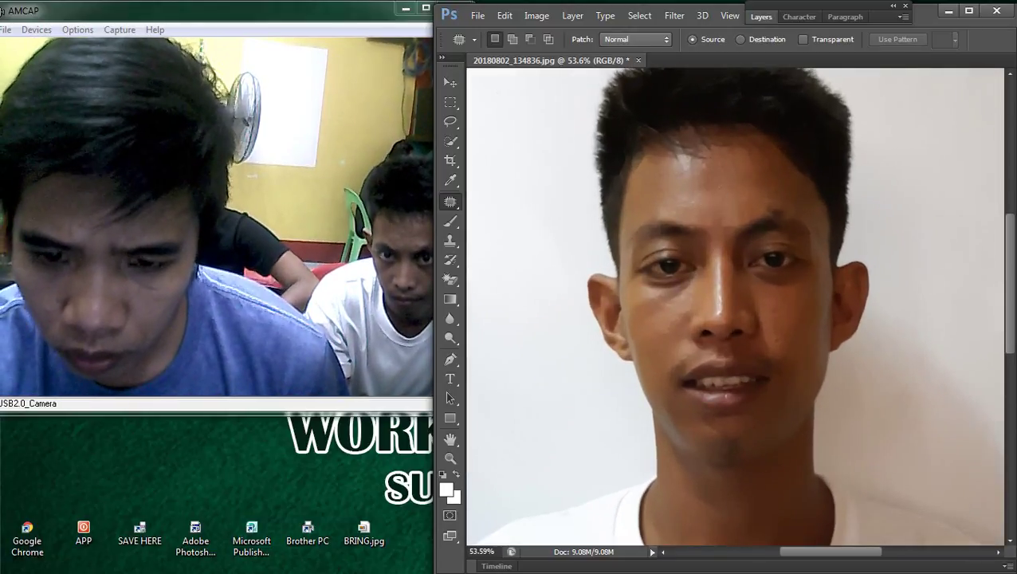
{"action": "scroll", "coordinate": [689, 201], "scroll_direction": "down", "scroll_amount": 3}
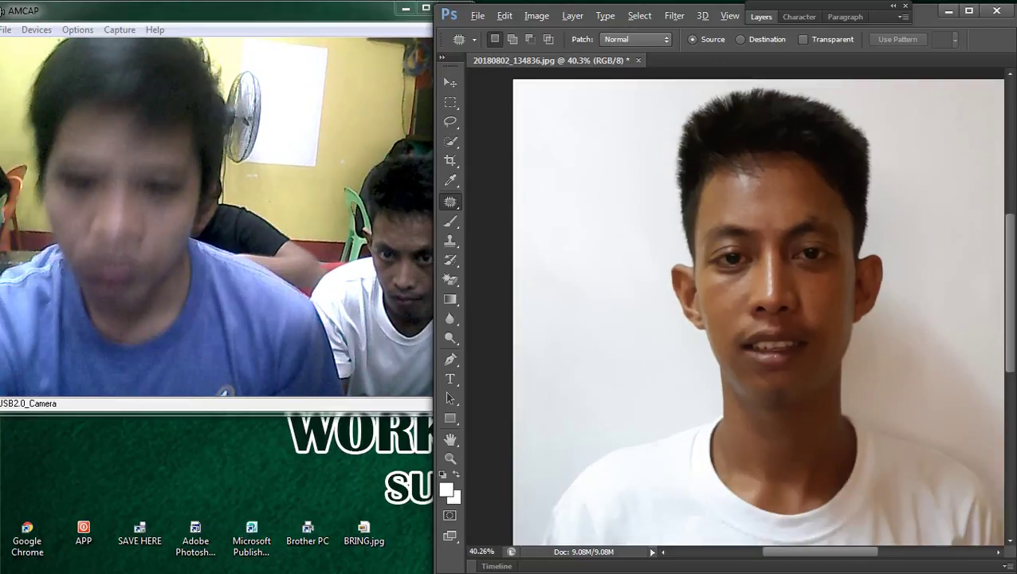
Step: Raise the midtones with Curves, then apply Color Balance with Cyan/Red at -18
{"action": "key", "text": "ctrl+m"}
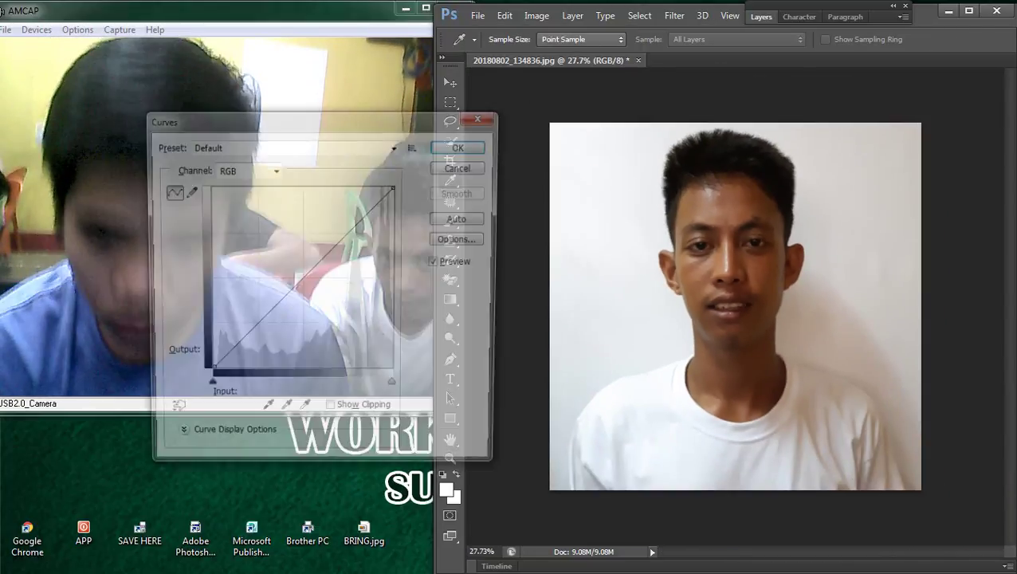
{"action": "left_click_drag", "start_coordinate": [310, 270], "coordinate": [308, 263]}
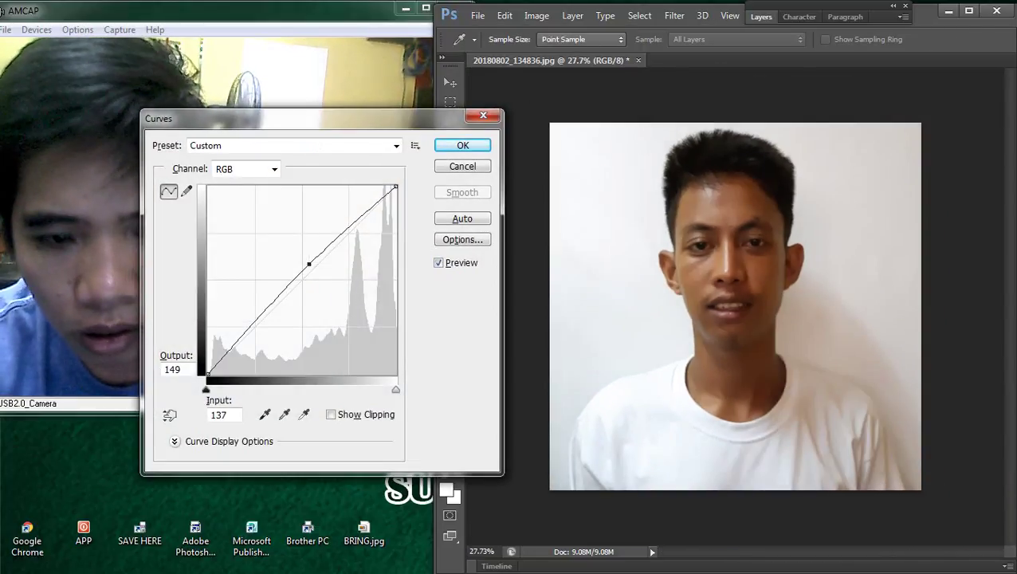
{"action": "left_click", "coordinate": [462, 145]}
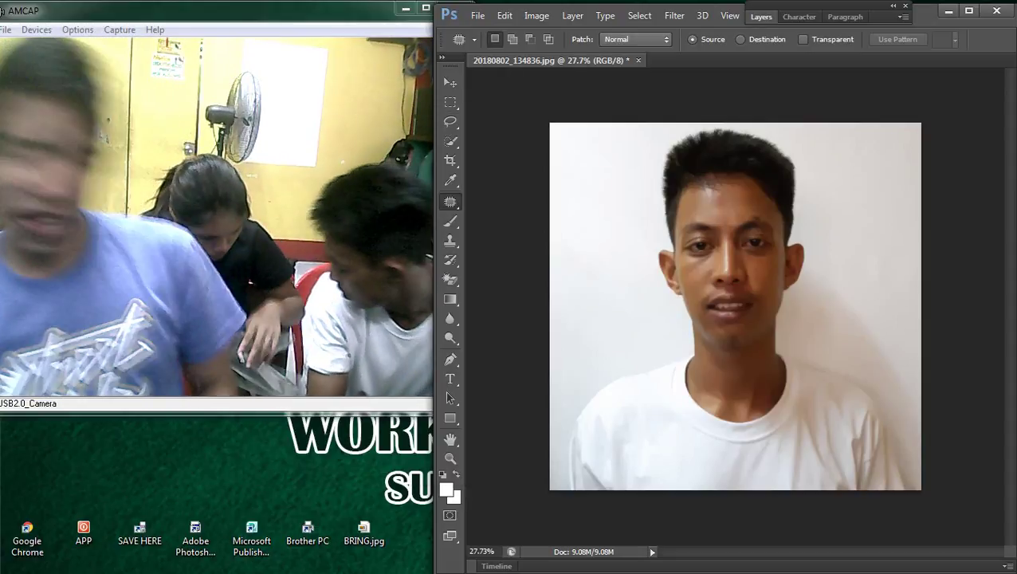
{"action": "key", "text": "ctrl+b"}
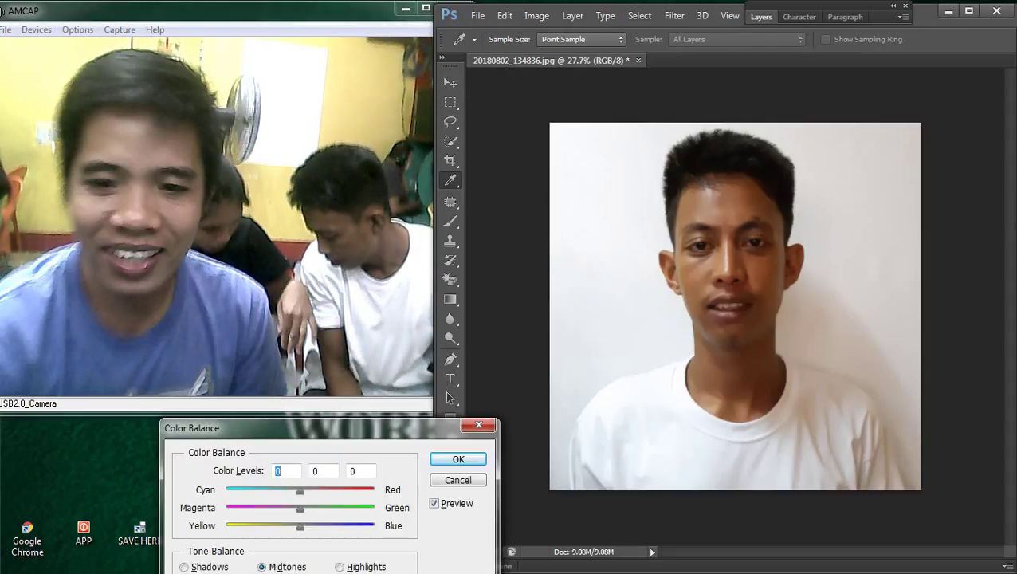
{"action": "left_click_drag", "start_coordinate": [239, 428], "coordinate": [475, 329]}
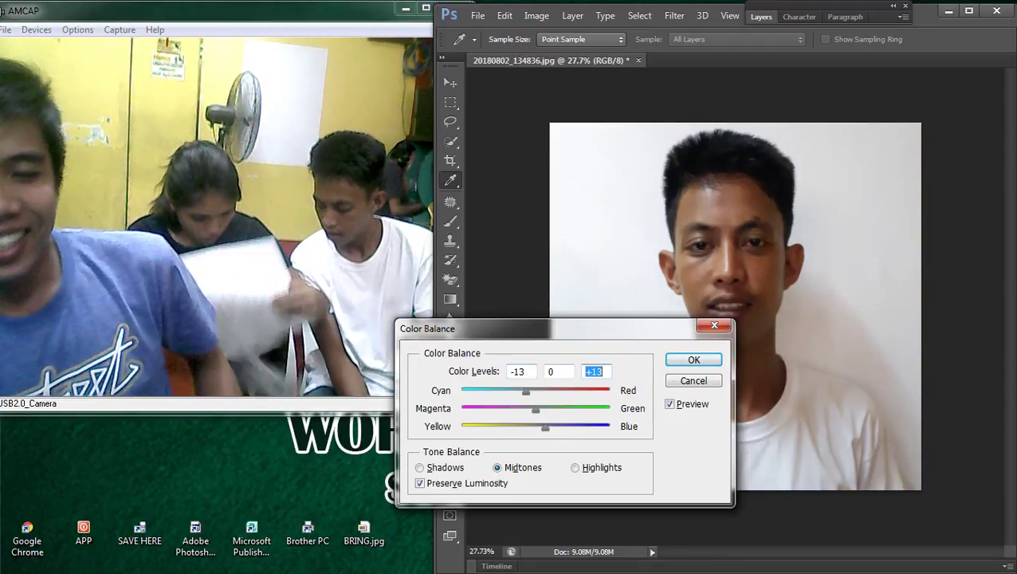
{"action": "key", "text": "Tab"}
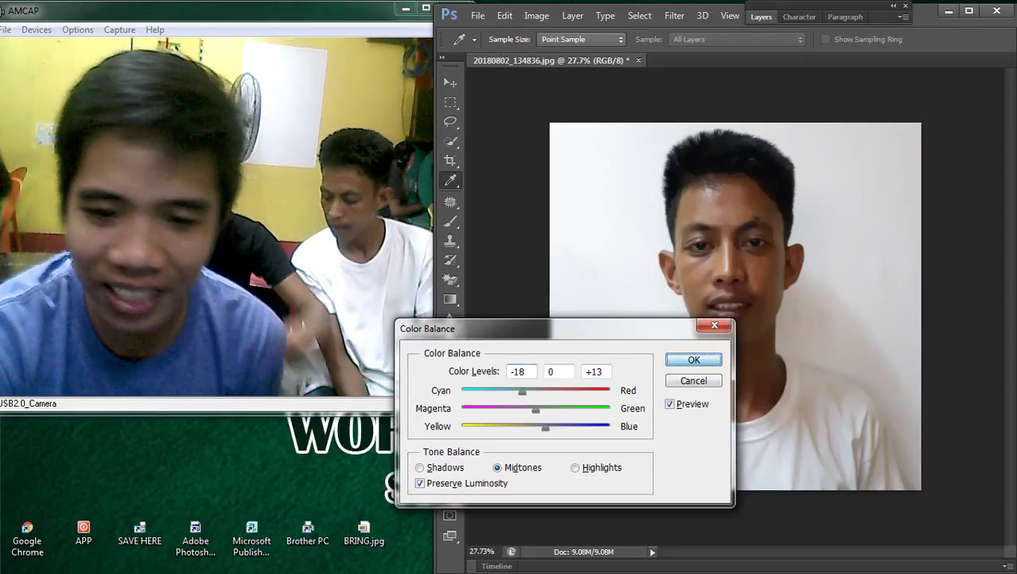
{"action": "key", "text": "Return"}
{"action": "key", "text": "j"}
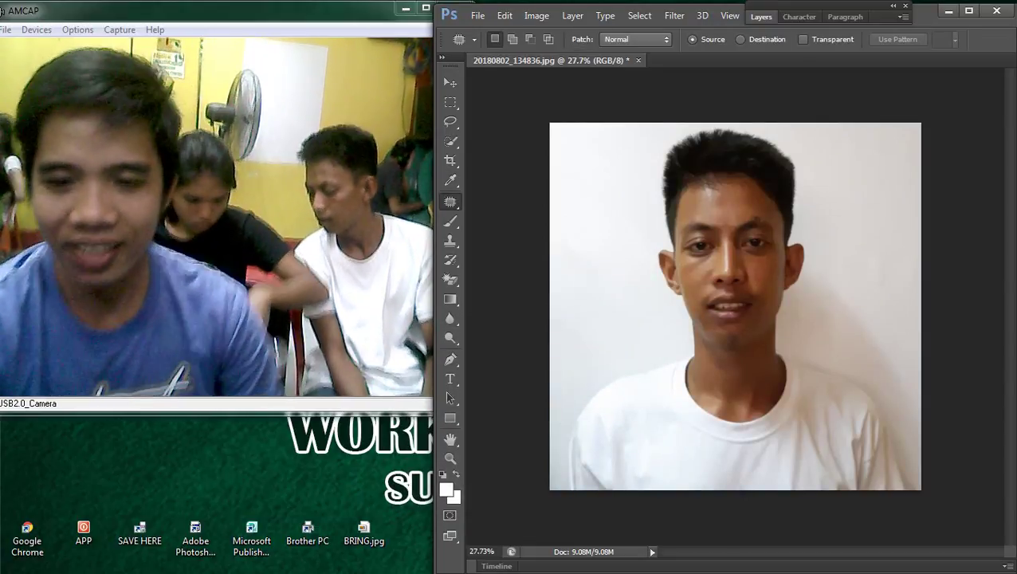
{"action": "key", "text": "ctrl+minus"}
{"action": "key", "text": "ctrl+0"}
Step: Apply a second Color Balance with Yellow/Blue +17 and Cyan/Red -12
{"action": "key", "text": "i"}
{"action": "key", "text": "ctrl+b"}
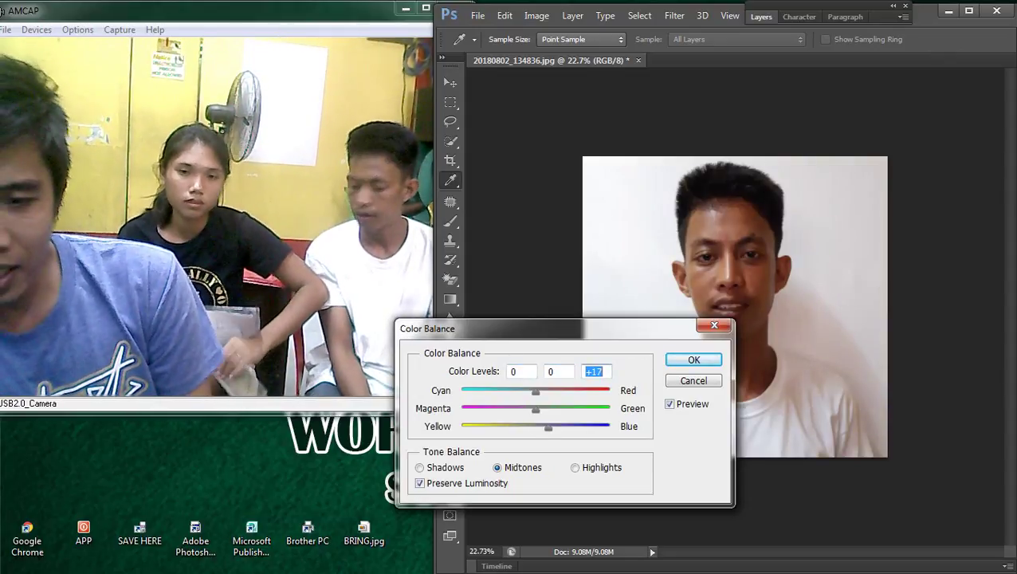
{"action": "key", "text": "Tab"}
{"action": "key", "text": "Return"}
{"action": "key", "text": "j"}
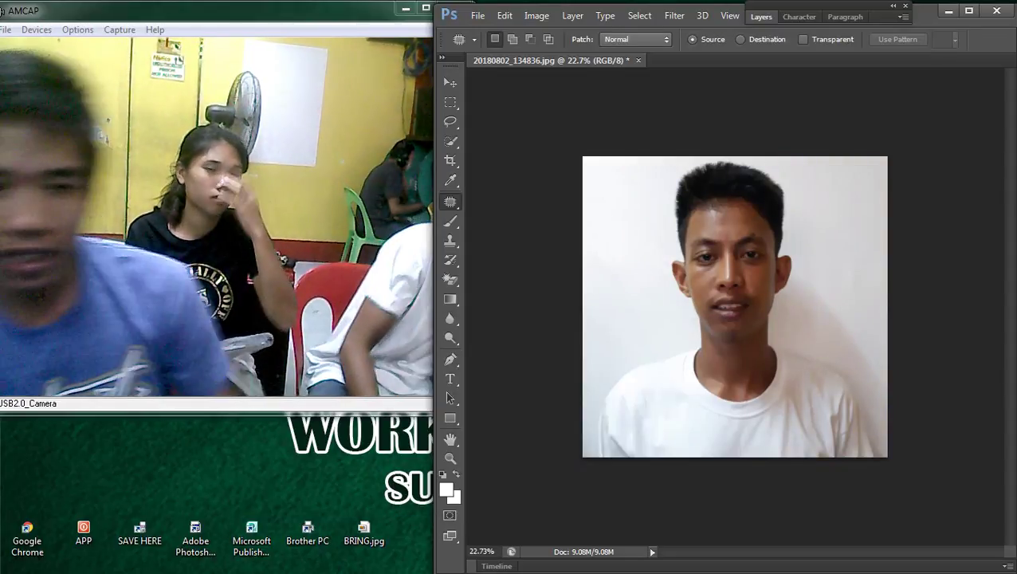
Step: Lift the midtones slightly with two more Curves adjustments
{"action": "key", "text": "i"}
{"action": "key", "text": "ctrl+m"}
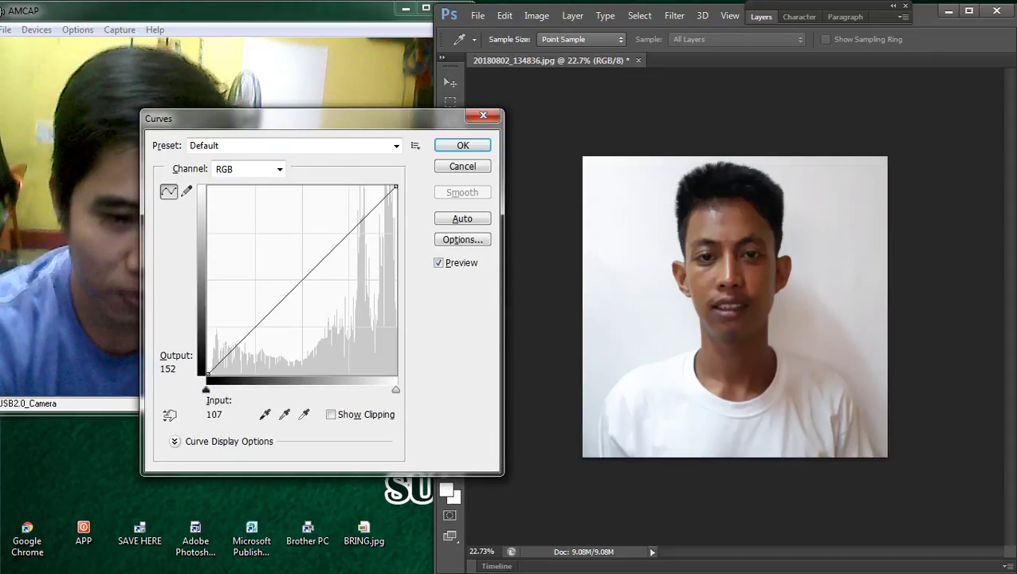
{"action": "left_click_drag", "start_coordinate": [305, 276], "coordinate": [305, 270]}
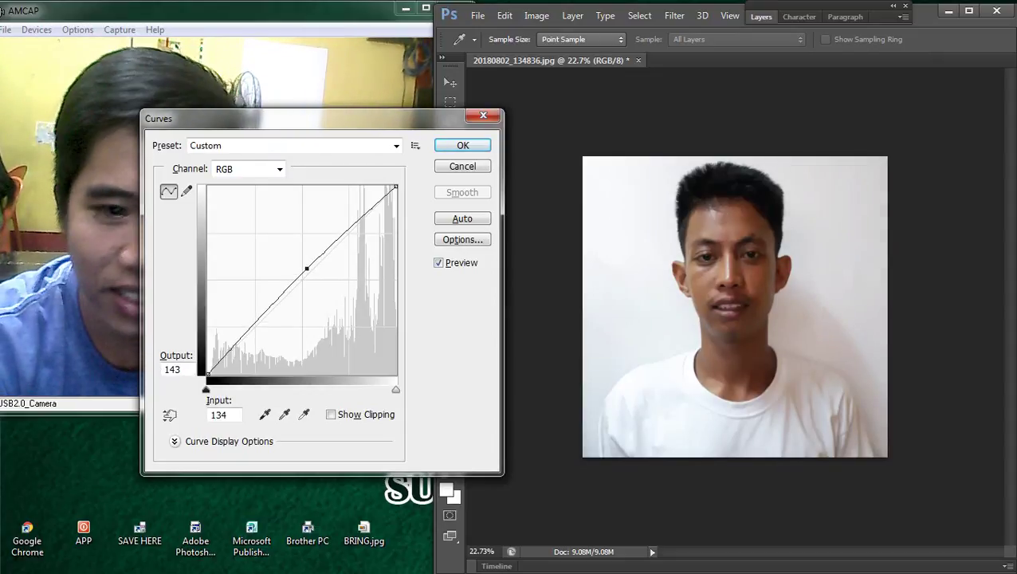
{"action": "key", "text": "Return"}
{"action": "key", "text": "j"}
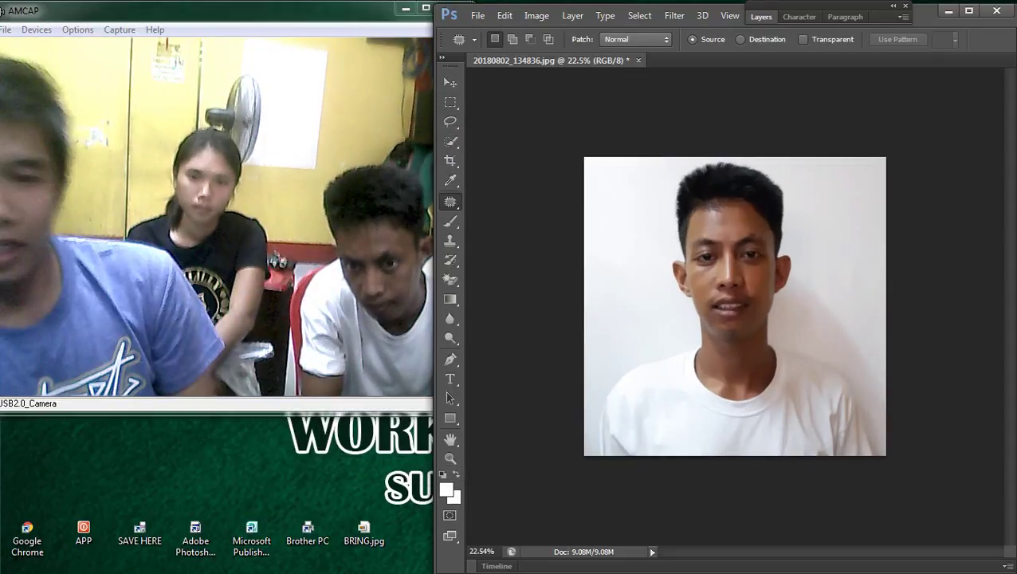
{"action": "key", "text": "ctrl+plus"}
{"action": "key", "text": "ctrl+plus"}
{"action": "key", "text": "ctrl+m"}
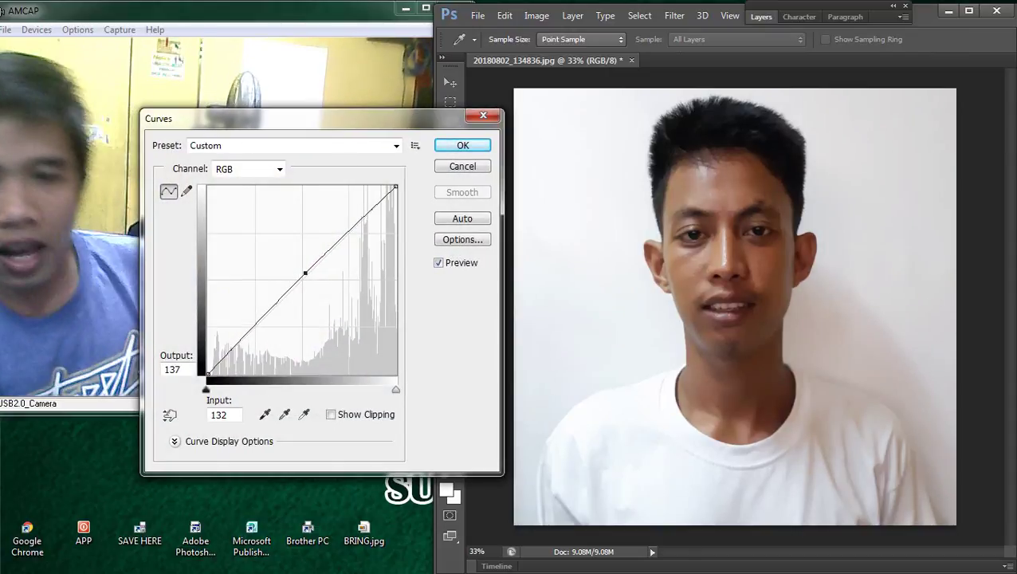
{"action": "key", "text": "Return"}
Step: Save the retouched photo as a JPEG on the Desktop
{"action": "left_click", "coordinate": [477, 15]}
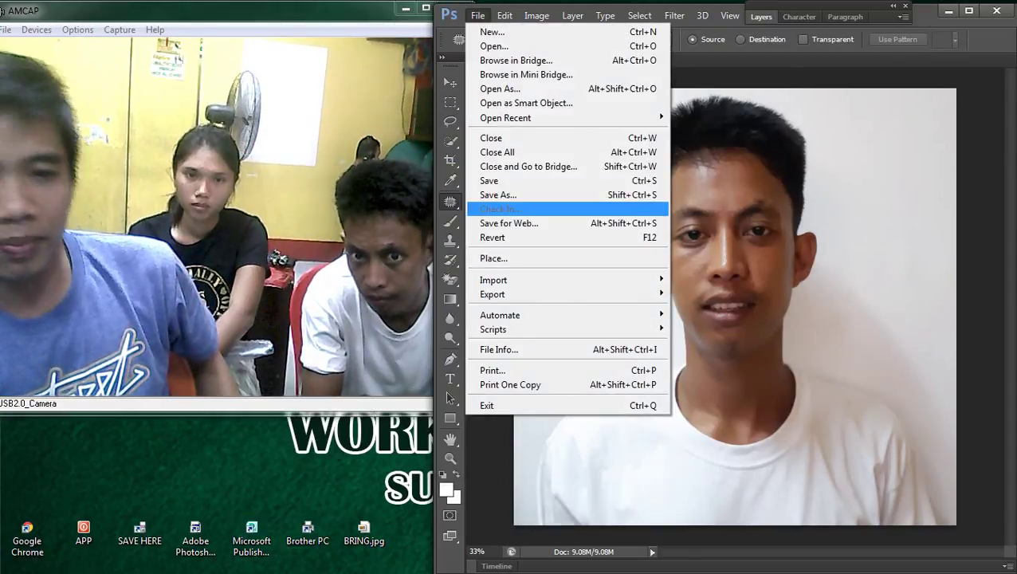
{"action": "left_click", "coordinate": [545, 193]}
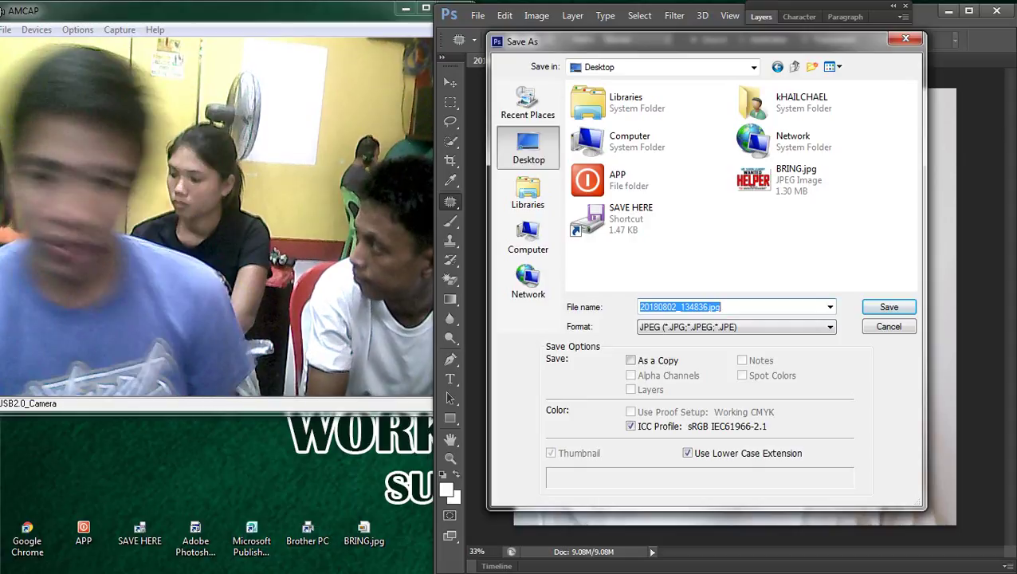
{"action": "key", "text": "Return"}
{"action": "key", "text": "Return"}
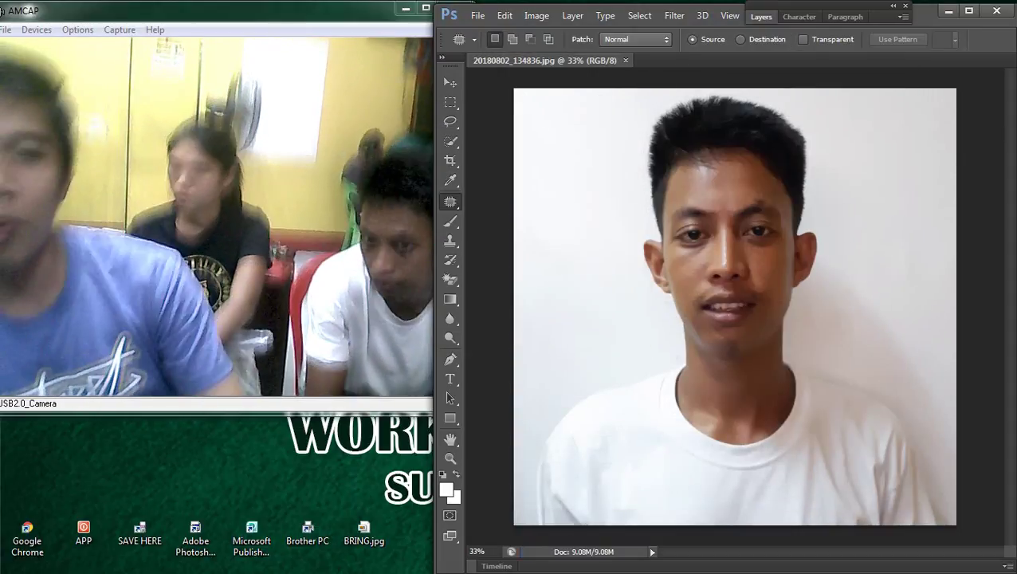
Step: Confirm 20180802_134836.jpg is on the Desktop, then return to the résumé in Word
{"action": "key", "text": "super+e"}
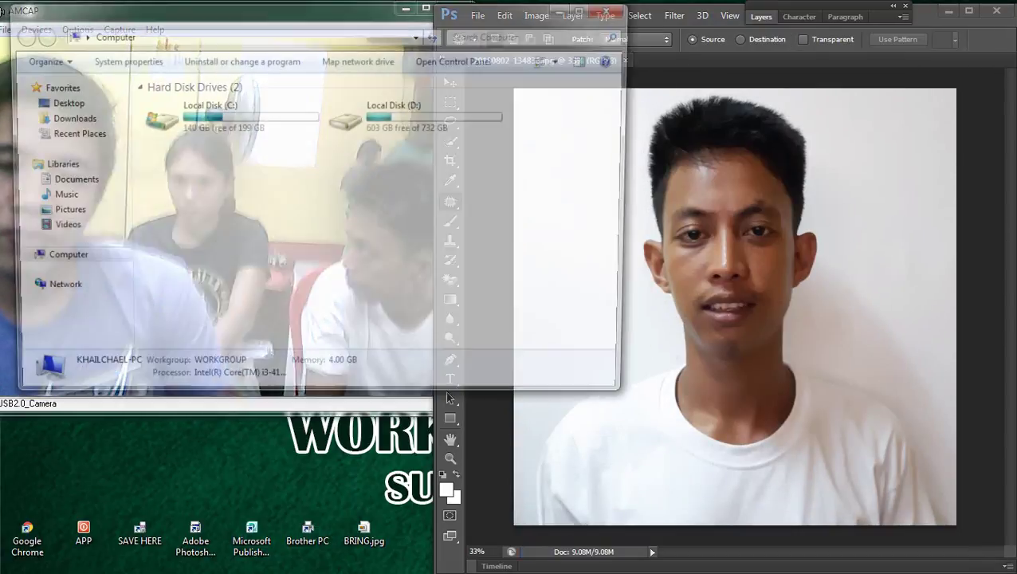
{"action": "key", "text": "super+Right"}
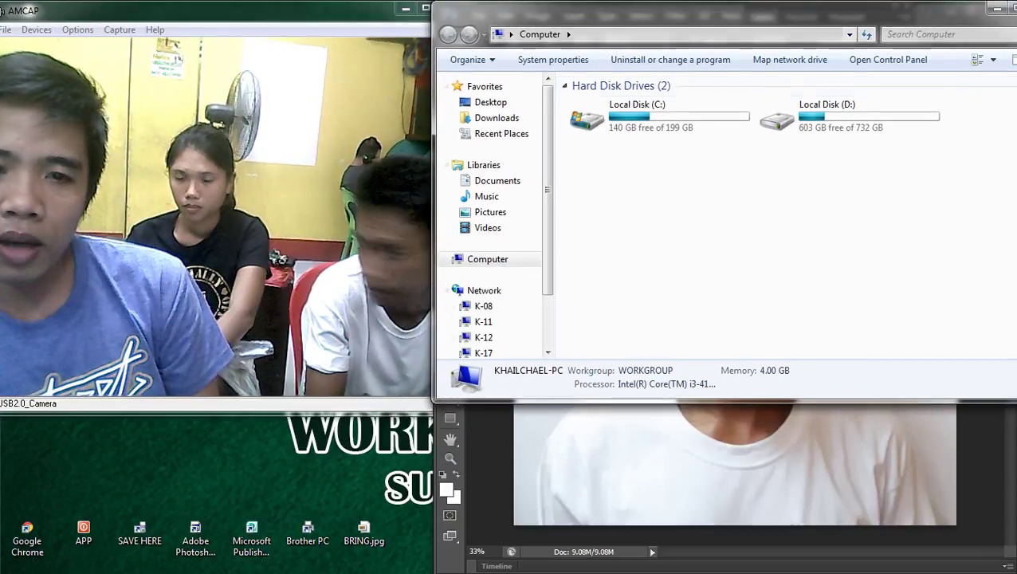
{"action": "left_click", "coordinate": [490, 102]}
{"action": "left_click", "coordinate": [650, 262]}
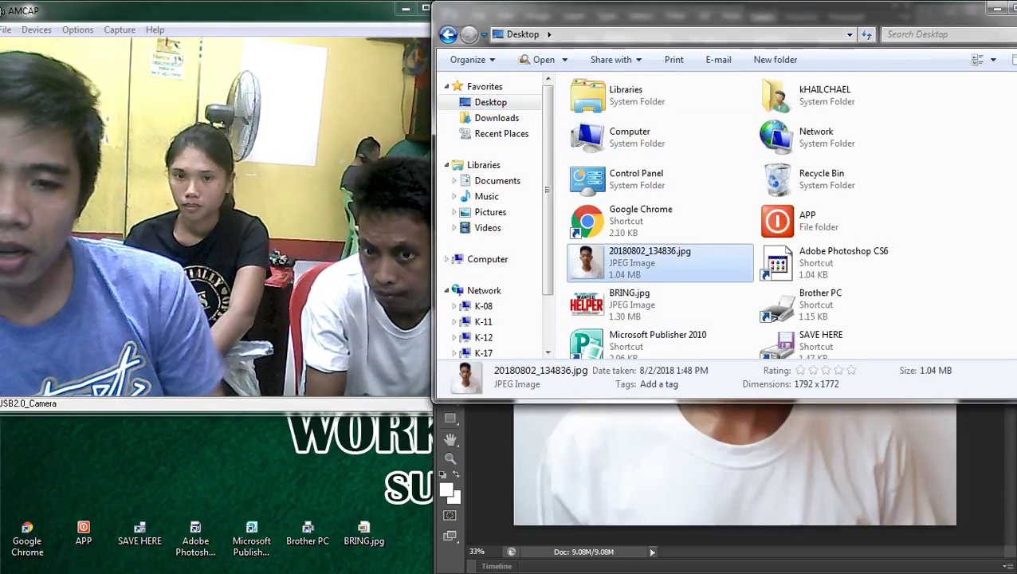
{"action": "mouse_move", "coordinate": [1009, 96]}
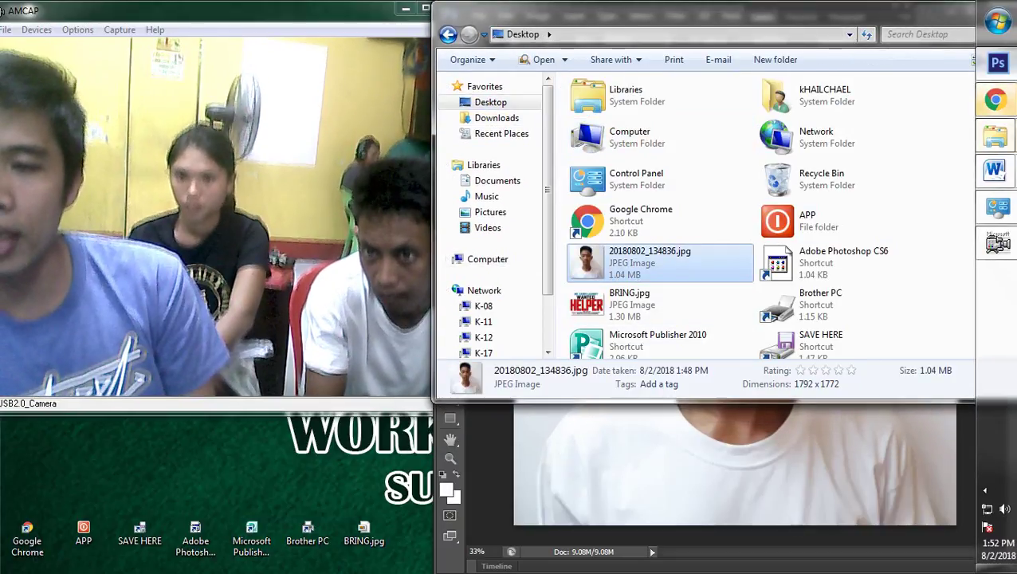
{"action": "mouse_move", "coordinate": [994, 169]}
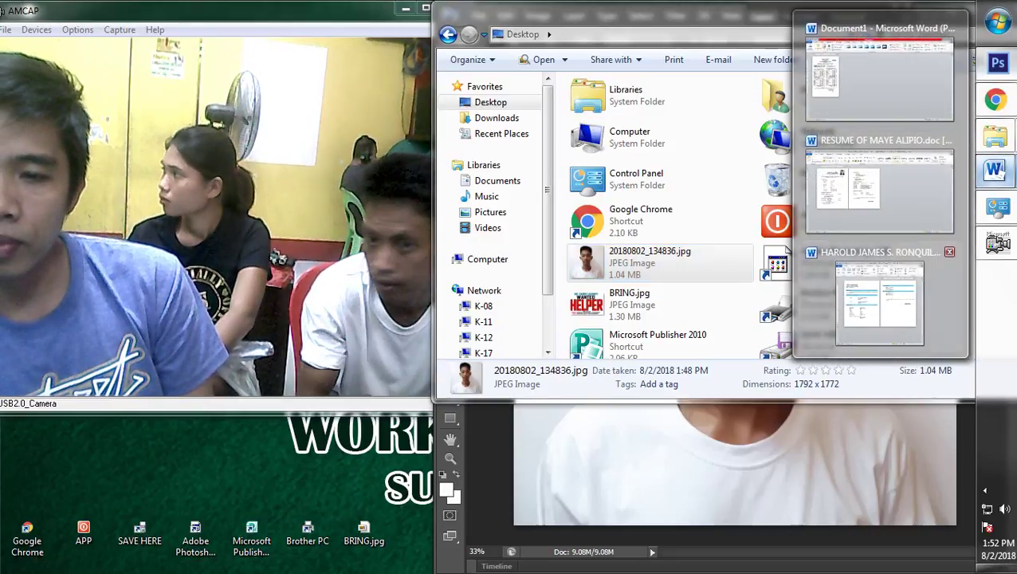
{"action": "left_click", "coordinate": [880, 295]}
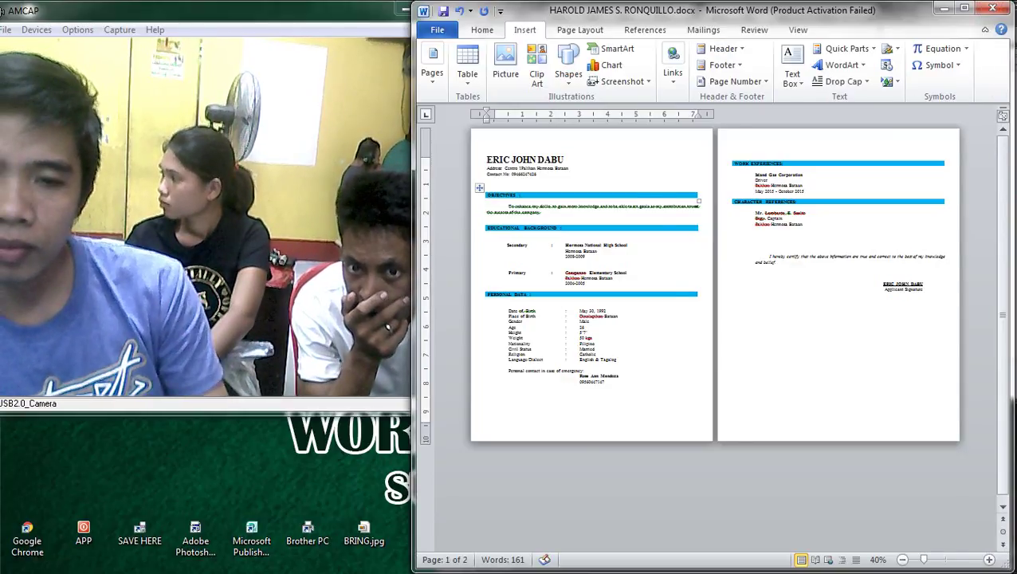
Step: Paste the retouched ID photo into the resume, put it behind the text, and shrink it to about 2 inches
{"action": "scroll", "coordinate": [714, 285], "scroll_direction": "up", "scroll_amount": 3}
{"action": "key", "text": "ctrl+v"}
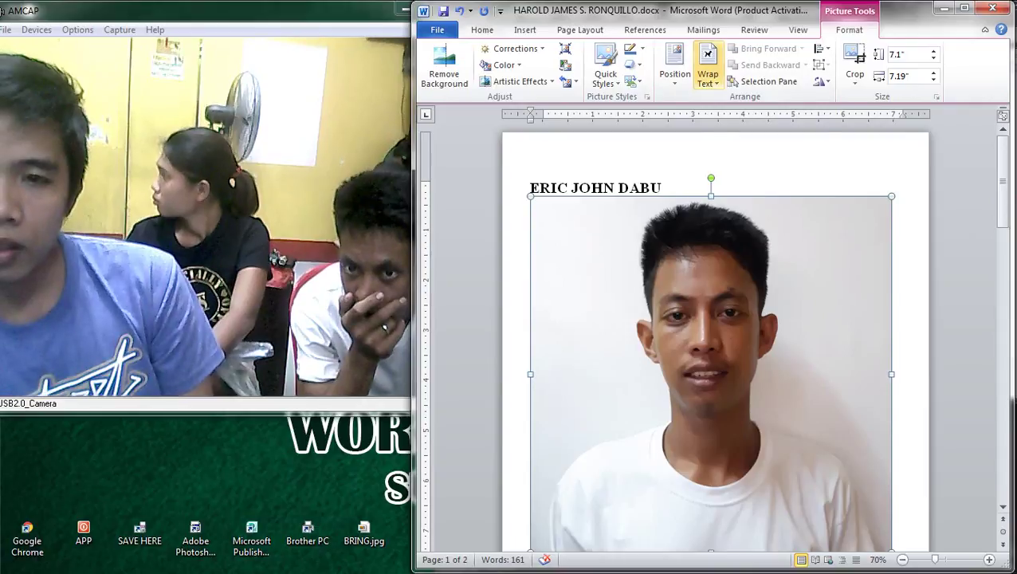
{"action": "left_click", "coordinate": [707, 67]}
{"action": "left_click", "coordinate": [741, 193]}
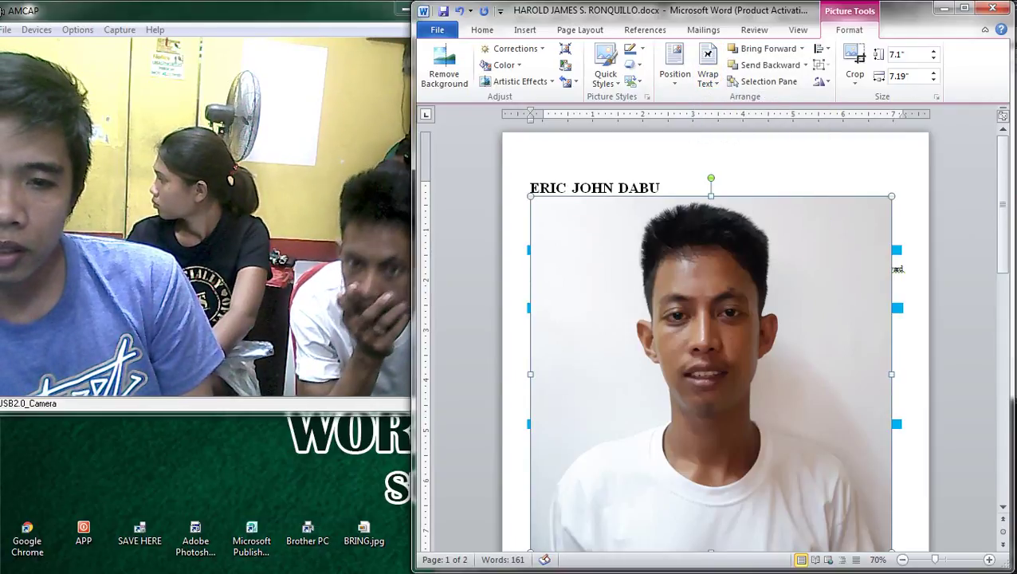
{"action": "left_click_drag", "start_coordinate": [530, 196], "coordinate": [772, 435]}
Step: Move the photo to page one's top right, fine-tune it to about 2.02 × 2.04 inches, and reselect it
{"action": "left_click_drag", "start_coordinate": [831, 494], "coordinate": [838, 195]}
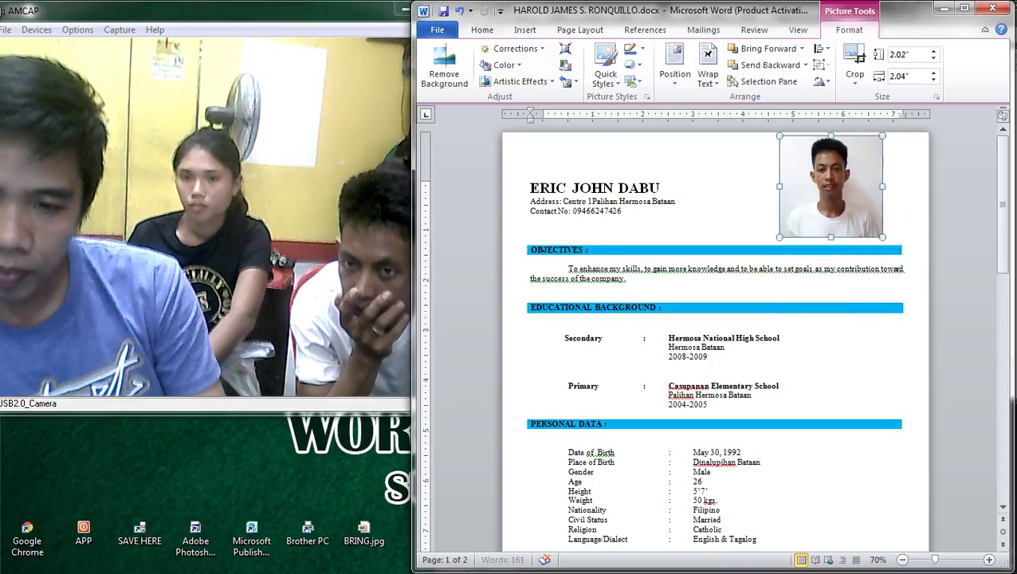
{"action": "left_click_drag", "start_coordinate": [898, 253], "coordinate": [882, 238]}
{"action": "left_click", "coordinate": [912, 232]}
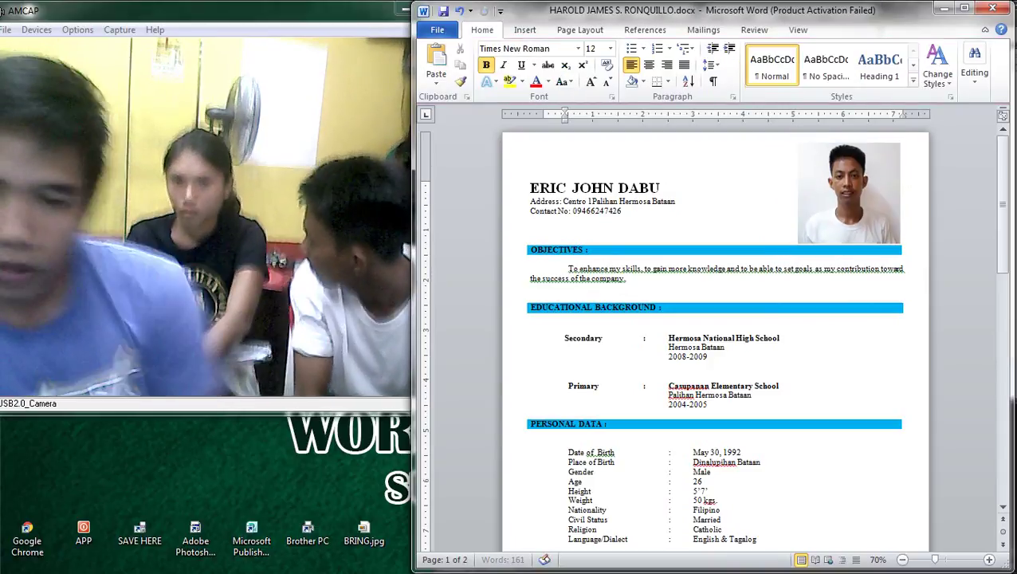
{"action": "scroll", "coordinate": [713, 334], "scroll_direction": "down", "scroll_amount": 3, "text": "ctrl"}
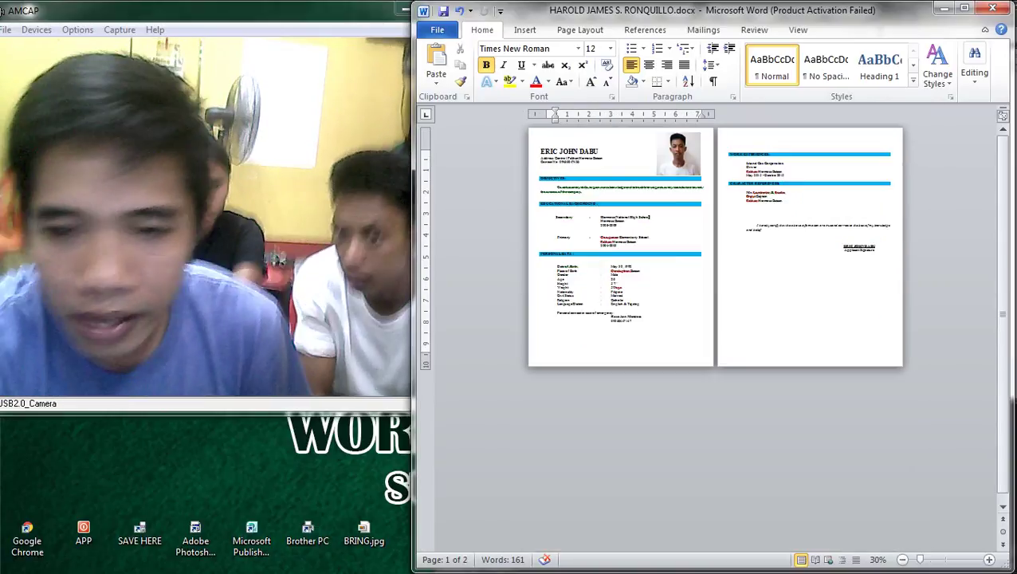
{"action": "left_click", "coordinate": [666, 163]}
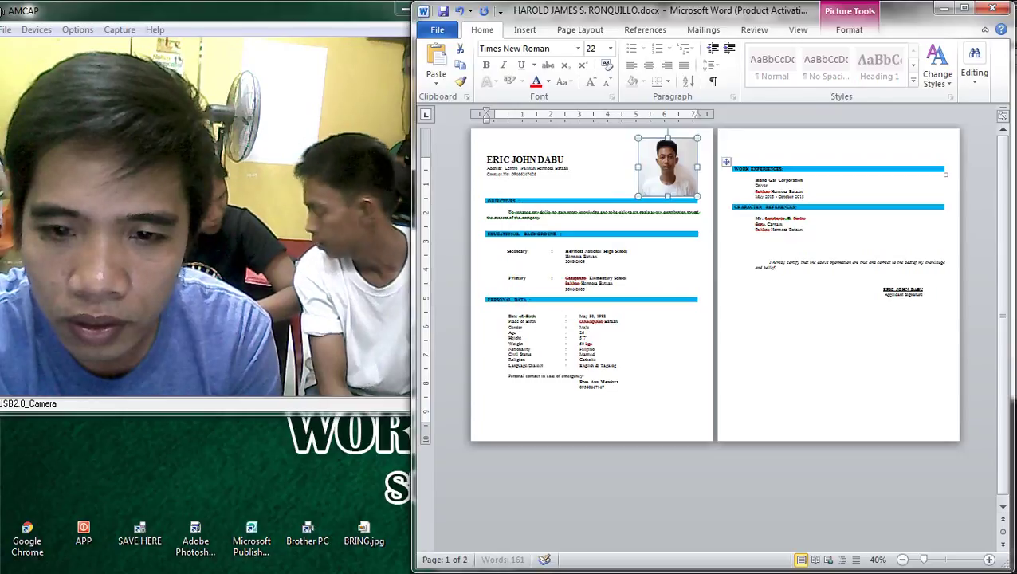
Step: Look over the photo's Picture Border colour choices without changing anything
{"action": "double_click", "coordinate": [667, 163]}
{"action": "left_click", "coordinate": [641, 48]}
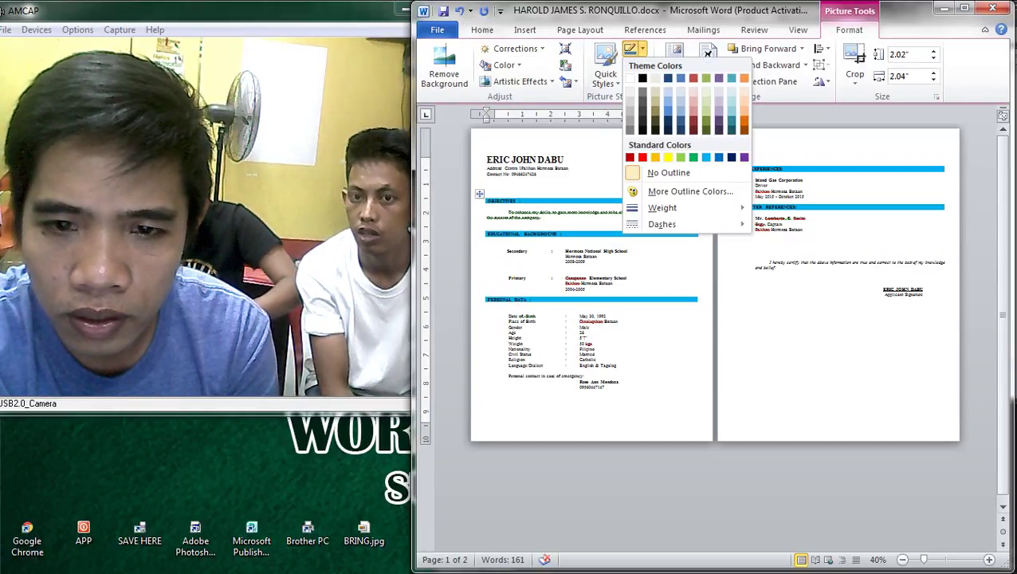
{"action": "left_click", "coordinate": [718, 157]}
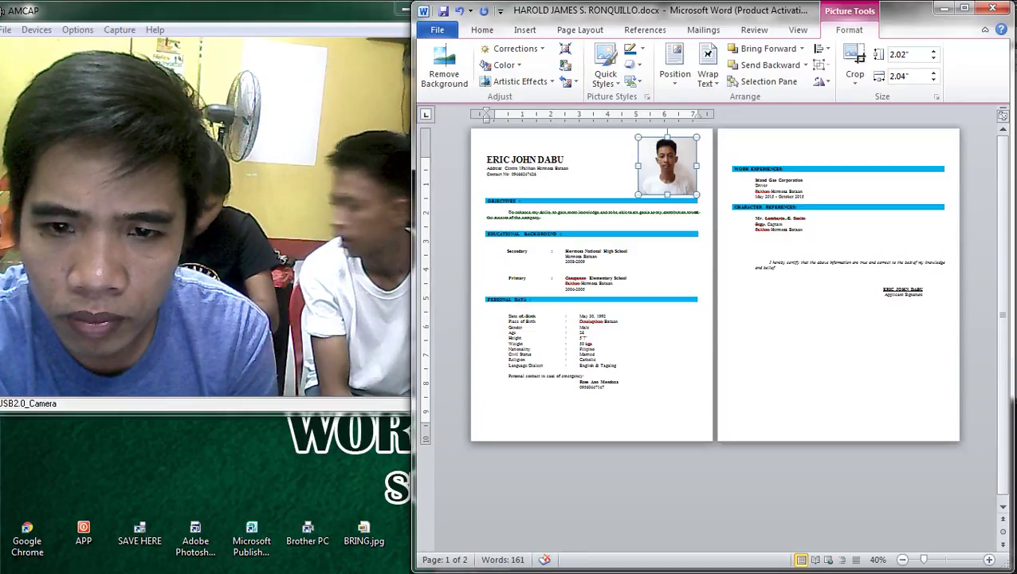
{"action": "left_click", "coordinate": [641, 49]}
{"action": "left_click", "coordinate": [482, 29]}
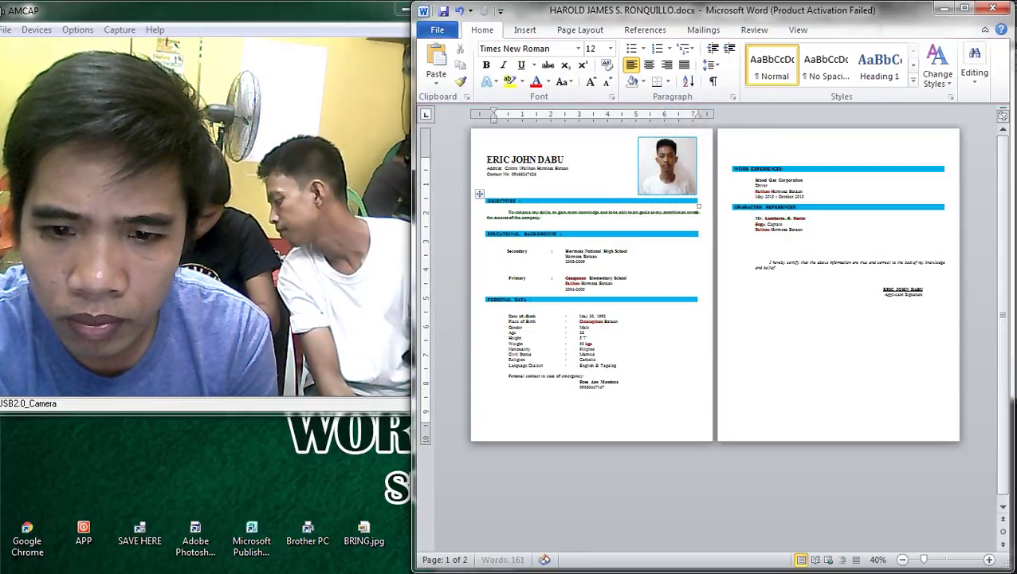
Step: Place the insertion point on the empty line below the character reference
{"action": "left_click_drag", "start_coordinate": [755, 268], "coordinate": [778, 267]}
{"action": "scroll", "coordinate": [765, 268], "scroll_direction": "up", "scroll_amount": 5}
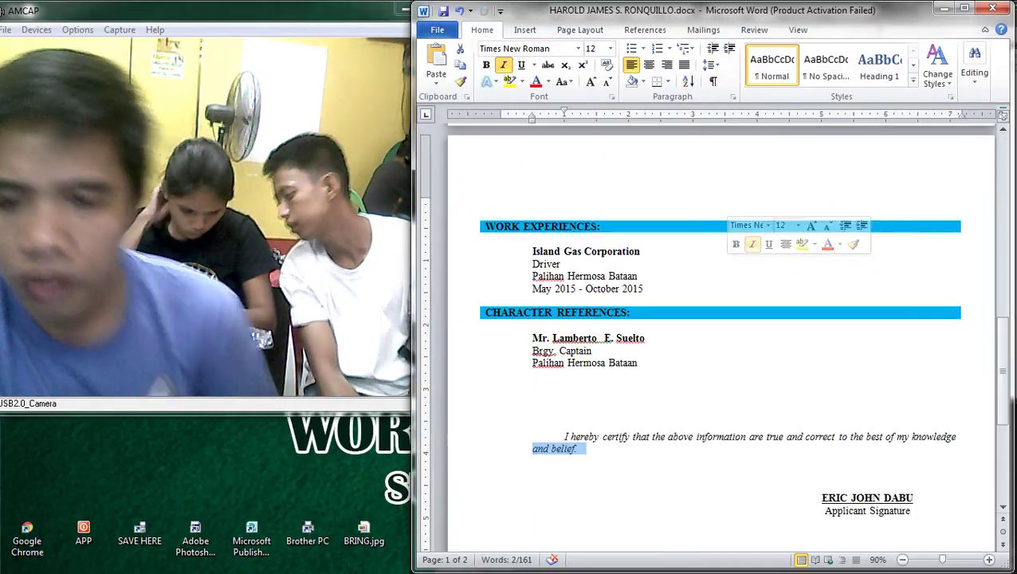
{"action": "scroll", "coordinate": [765, 318], "scroll_direction": "up", "scroll_amount": 1}
{"action": "scroll", "coordinate": [717, 334], "scroll_direction": "down", "scroll_amount": 5}
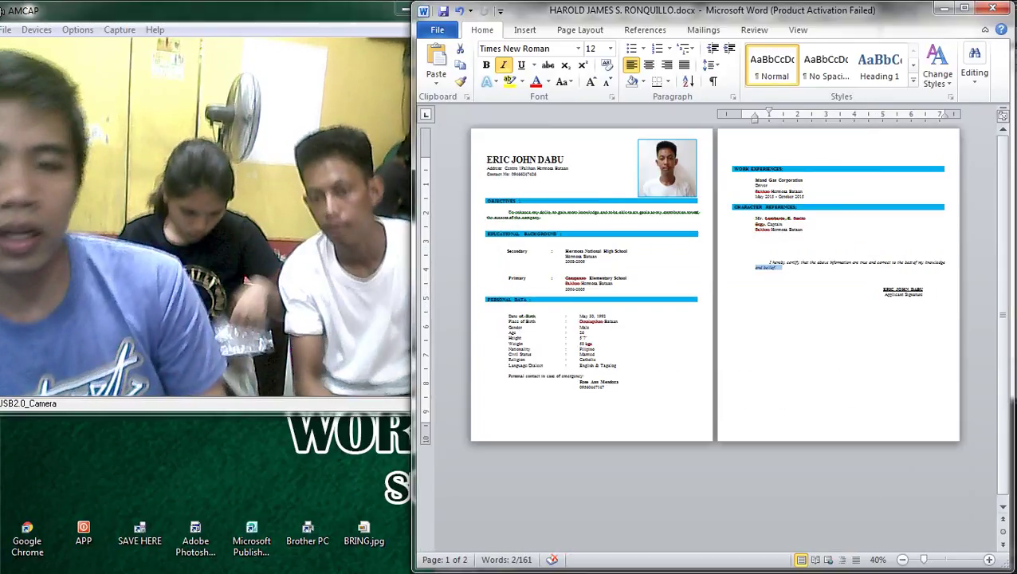
{"action": "scroll", "coordinate": [717, 335], "scroll_direction": "up", "scroll_amount": 1}
{"action": "left_click", "coordinate": [593, 295]}
{"action": "scroll", "coordinate": [593, 295], "scroll_direction": "up", "scroll_amount": 1}
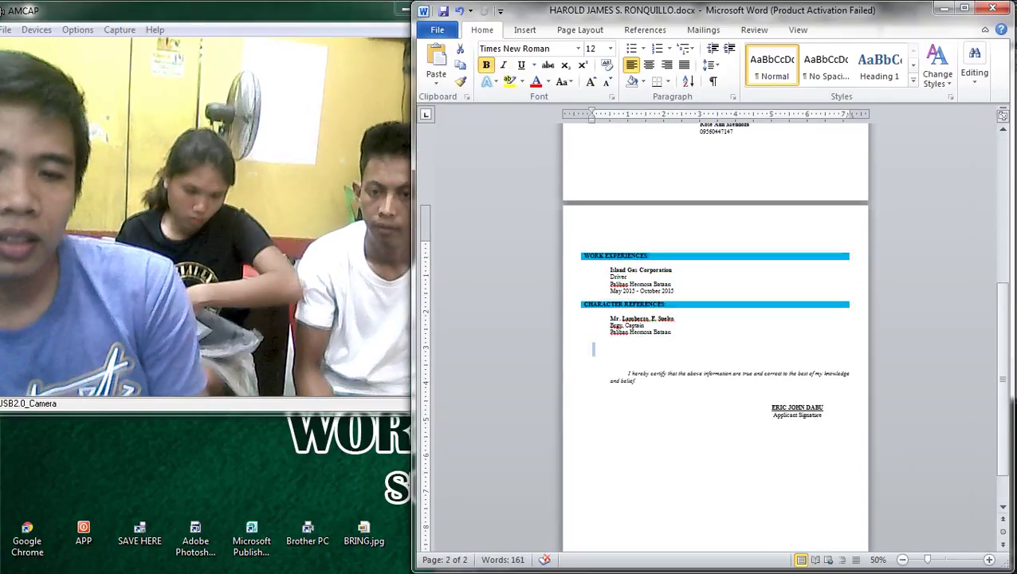
{"action": "scroll", "coordinate": [741, 233], "scroll_direction": "down", "scroll_amount": 3}
{"action": "scroll", "coordinate": [741, 234], "scroll_direction": "up", "scroll_amount": 2}
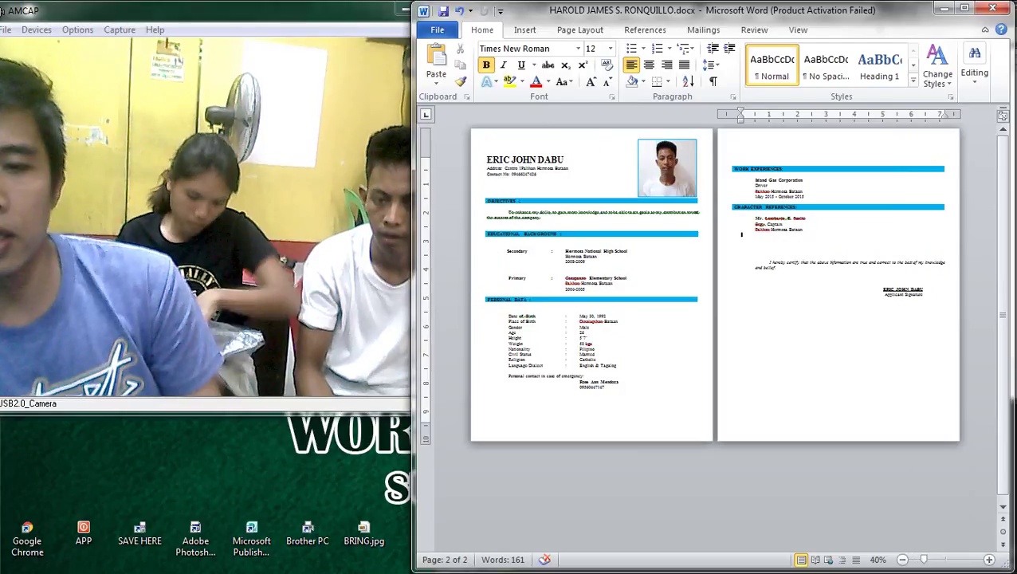
Step: Delete the blank line at page 2's top and add one above Date of Birth
{"action": "key", "text": "BackSpace"}
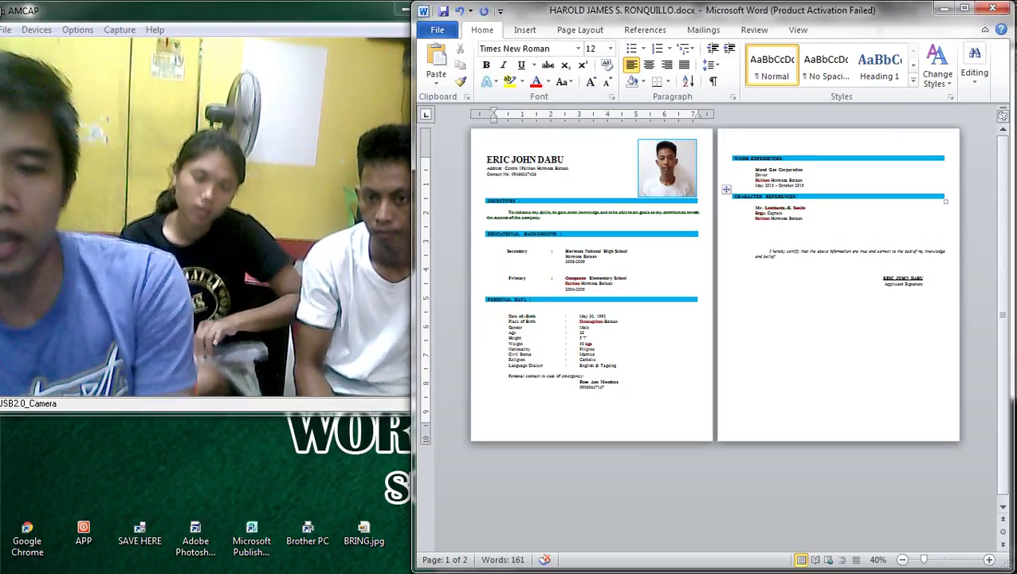
{"action": "key", "text": "ctrl+z"}
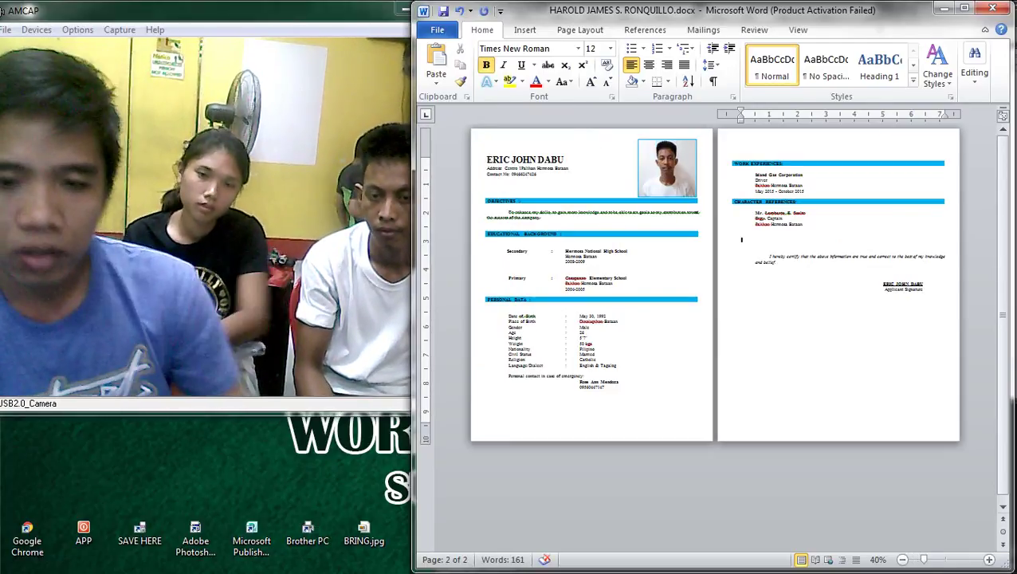
{"action": "key", "text": "BackSpace"}
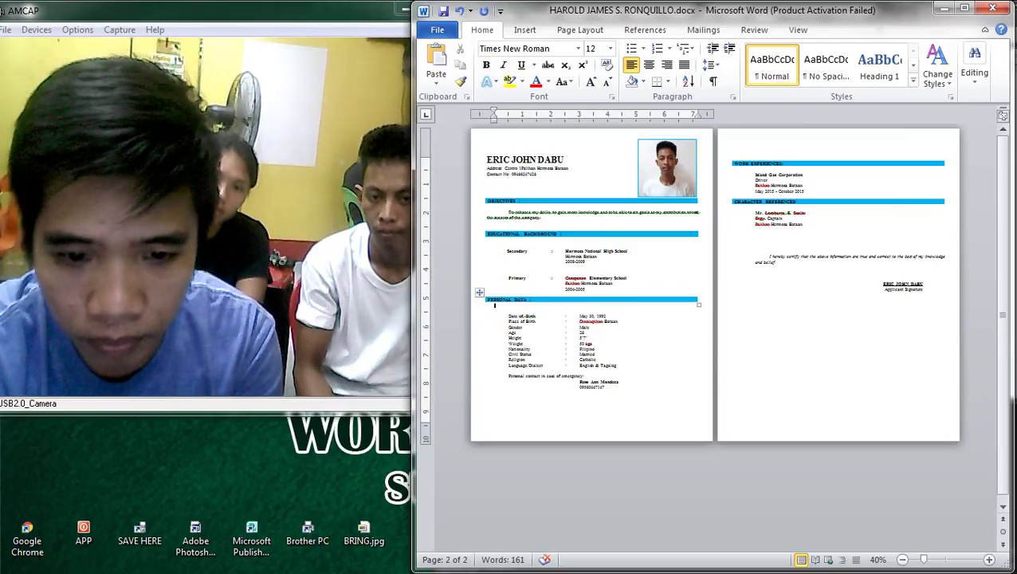
{"action": "key", "text": "Return"}
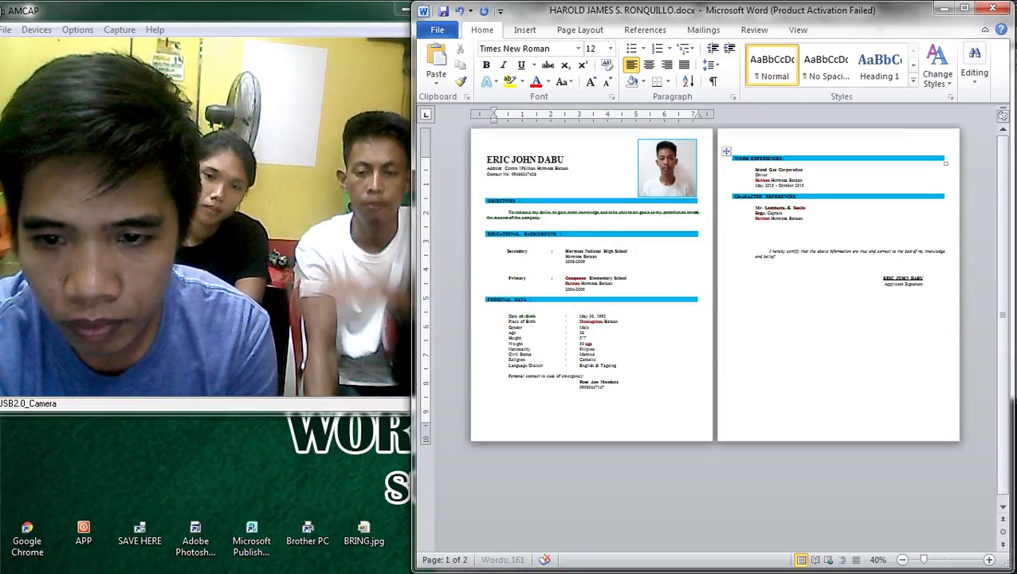
{"action": "left_click", "coordinate": [729, 158]}
{"action": "scroll", "coordinate": [729, 158], "scroll_direction": "up", "scroll_amount": 2}
{"action": "scroll", "coordinate": [729, 158], "scroll_direction": "down", "scroll_amount": 2}
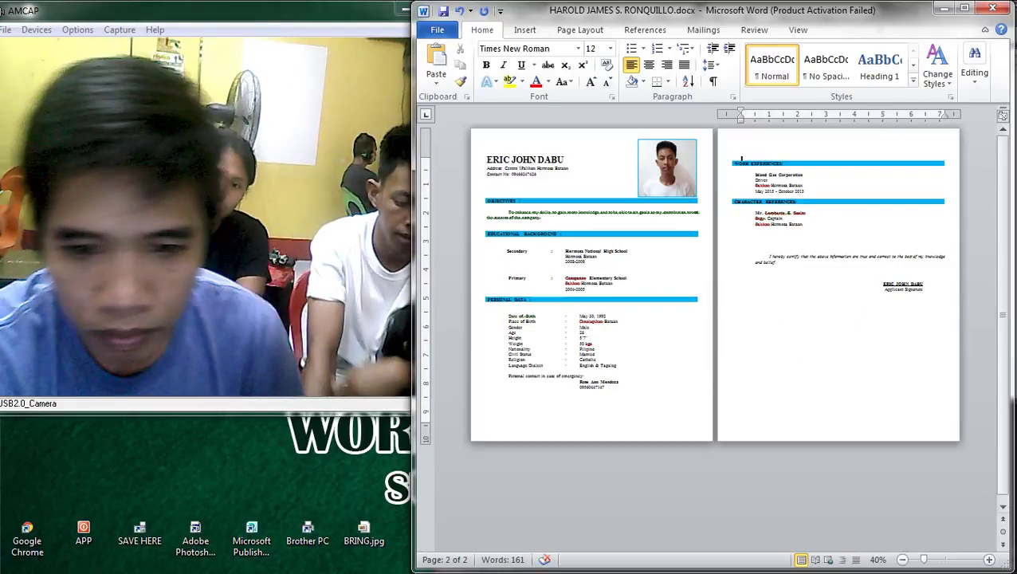
{"action": "scroll", "coordinate": [735, 151], "scroll_direction": "down", "scroll_amount": 1}
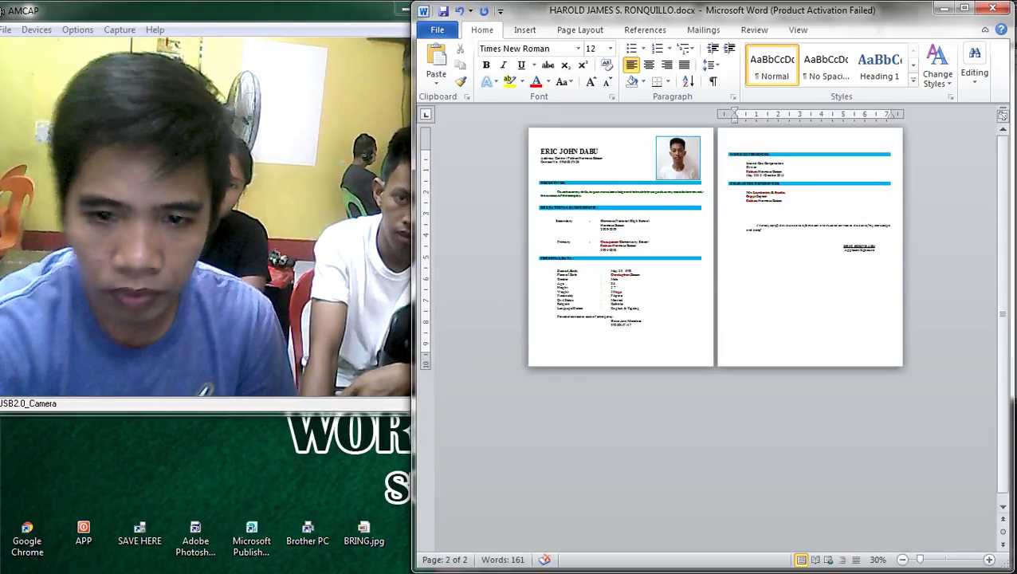
{"action": "scroll", "coordinate": [715, 319], "scroll_direction": "up", "scroll_amount": 2}
{"action": "scroll", "coordinate": [715, 319], "scroll_direction": "up", "scroll_amount": 6}
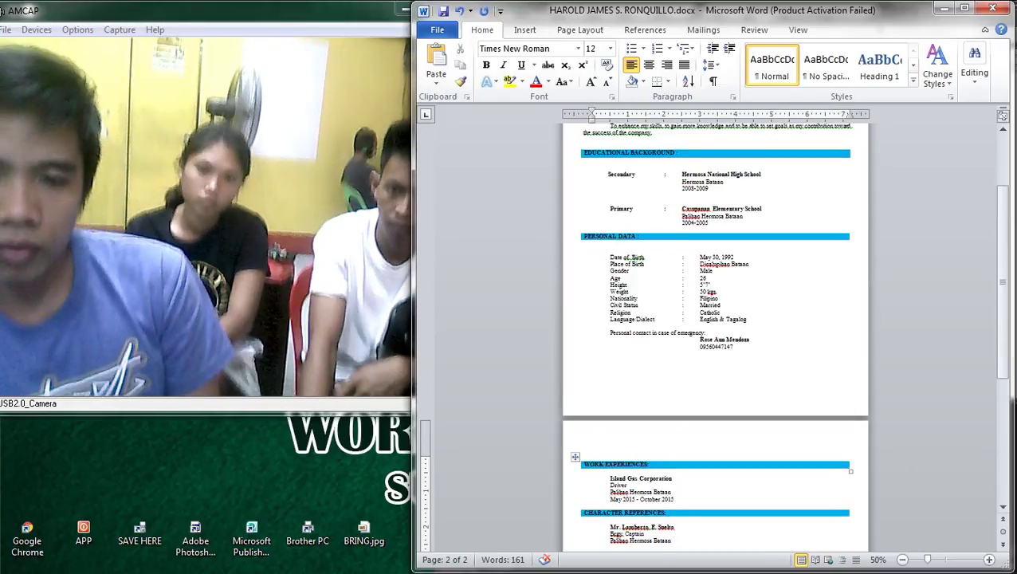
Step: Size the ID photo to 2 × 2 inches and nudge it slightly right
{"action": "scroll", "coordinate": [592, 528], "scroll_direction": "up", "scroll_amount": 1}
{"action": "right_click", "coordinate": [810, 199]}
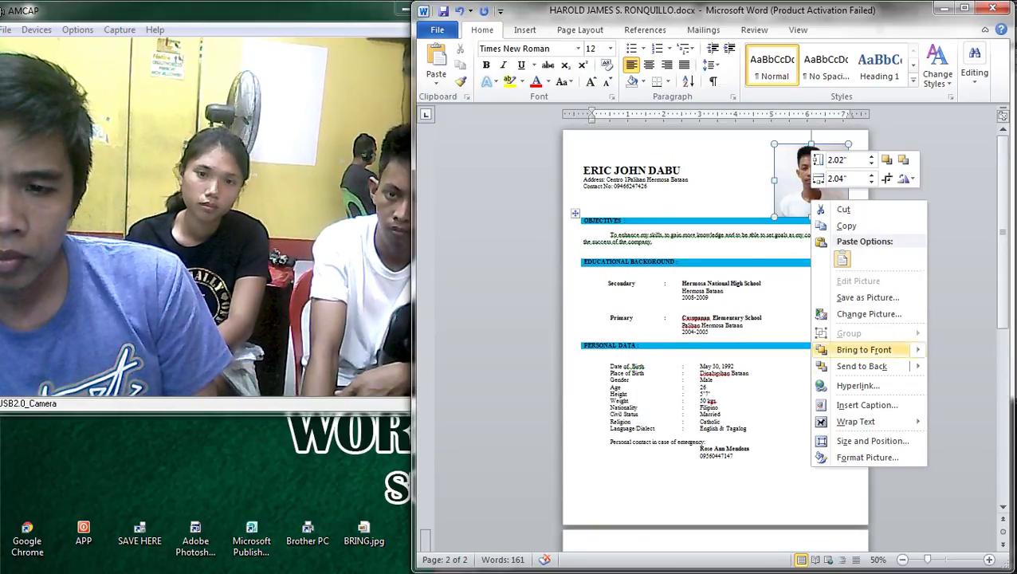
{"action": "left_click", "coordinate": [872, 441]}
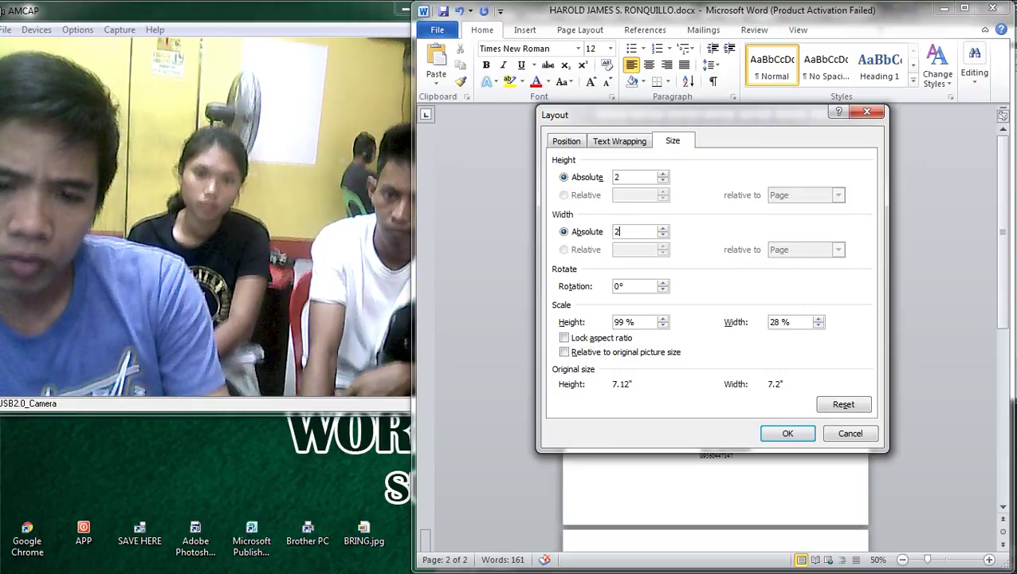
{"action": "key", "text": "Return"}
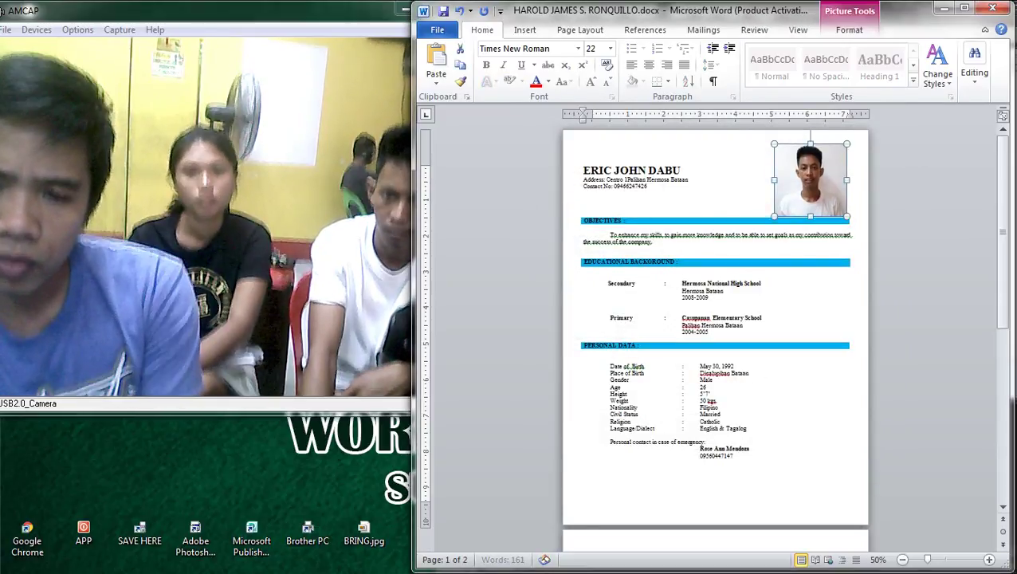
{"action": "scroll", "coordinate": [715, 327], "scroll_direction": "up", "scroll_amount": 4}
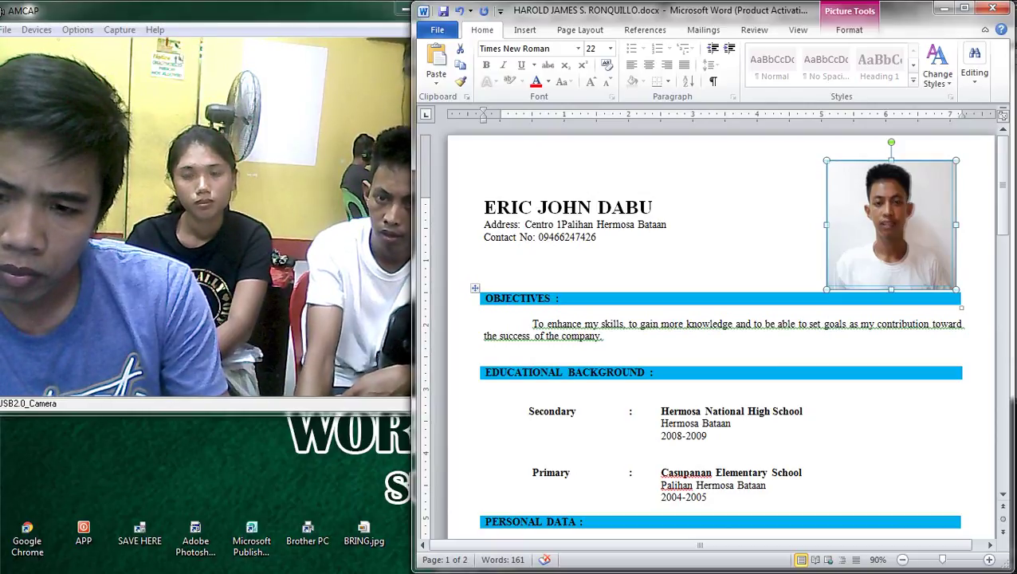
{"action": "key", "text": "Right"}
{"action": "key", "text": "Right"}
{"action": "key", "text": "Right"}
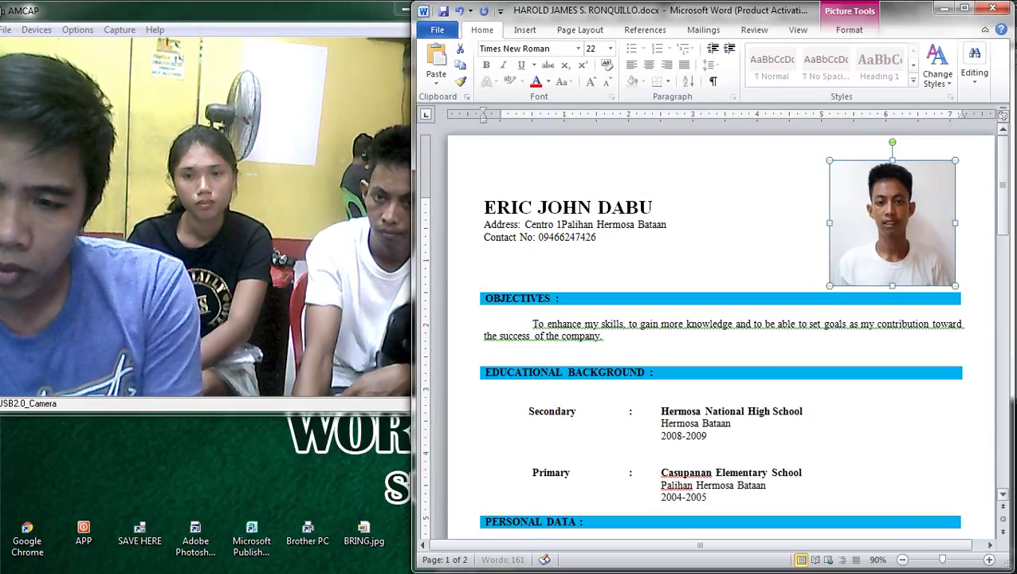
{"action": "left_click", "coordinate": [502, 403]}
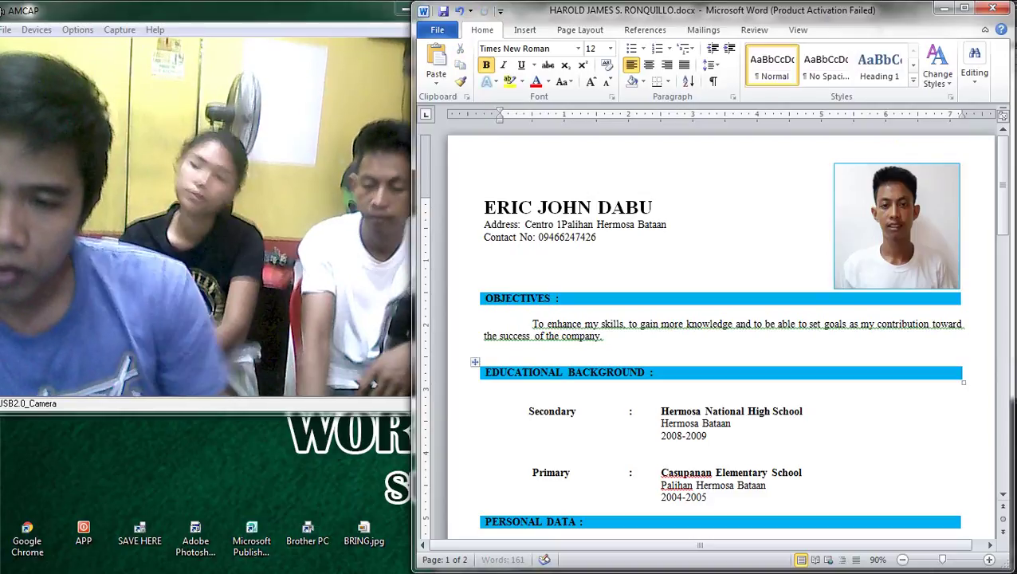
Step: Give the photo a 2¼ pt picture border, then bring up the Print page
{"action": "scroll", "coordinate": [709, 319], "scroll_direction": "down", "scroll_amount": 6}
{"action": "scroll", "coordinate": [709, 319], "scroll_direction": "up", "scroll_amount": 2}
{"action": "double_click", "coordinate": [812, 180]}
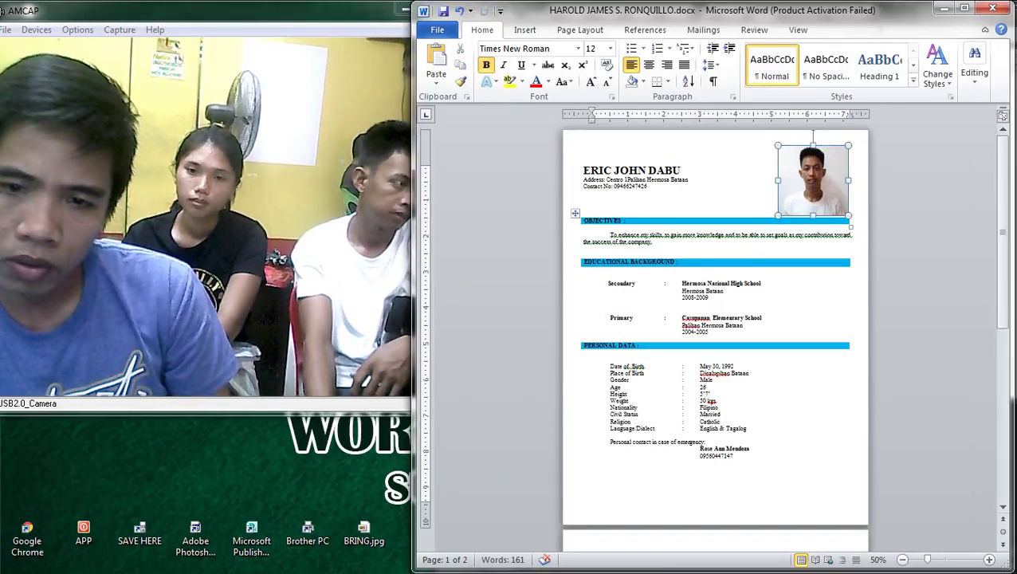
{"action": "left_click", "coordinate": [642, 49]}
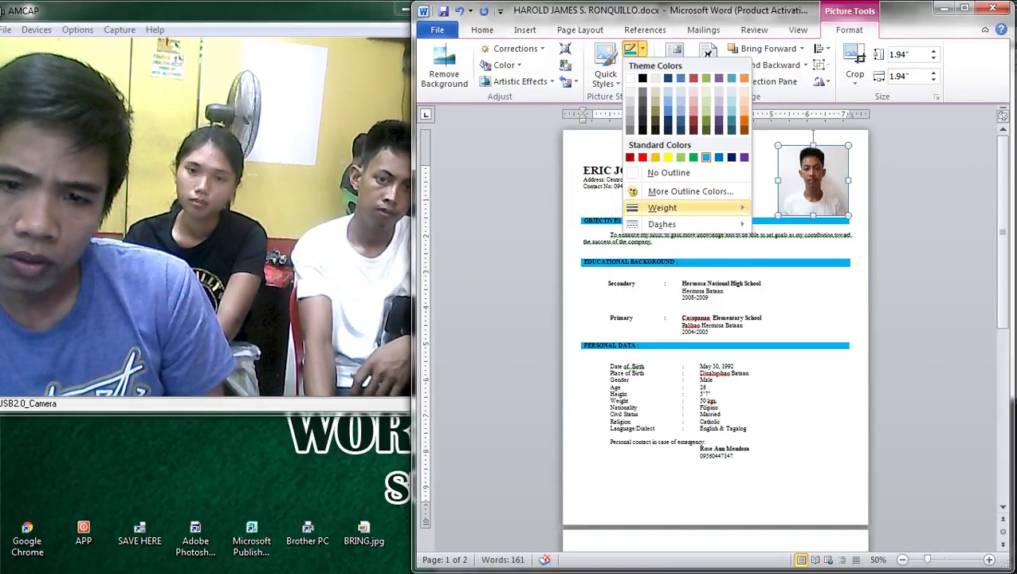
{"action": "mouse_move", "coordinate": [662, 207]}
{"action": "left_click", "coordinate": [806, 291]}
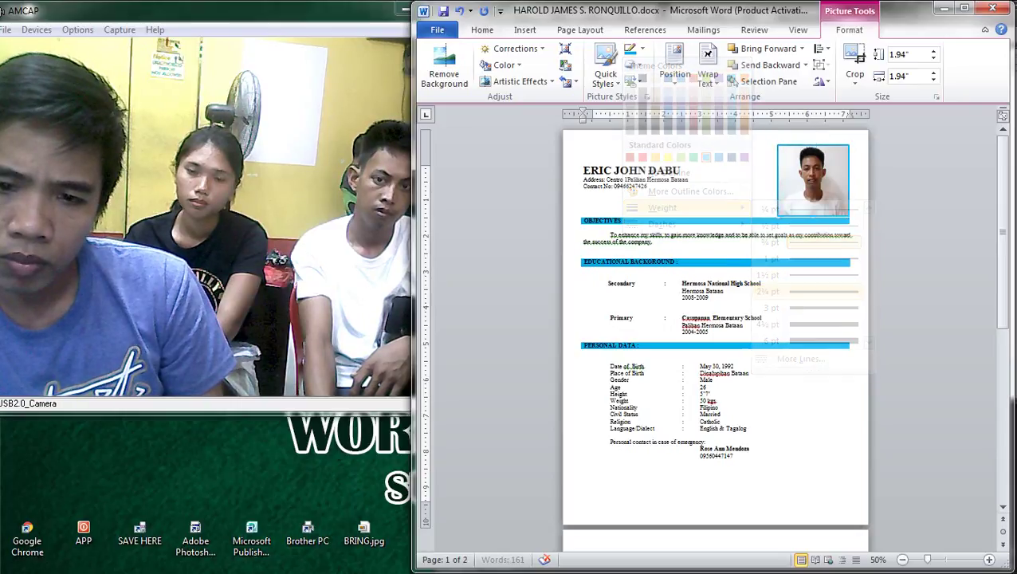
{"action": "left_click", "coordinate": [805, 478]}
{"action": "key", "text": "ctrl+p"}
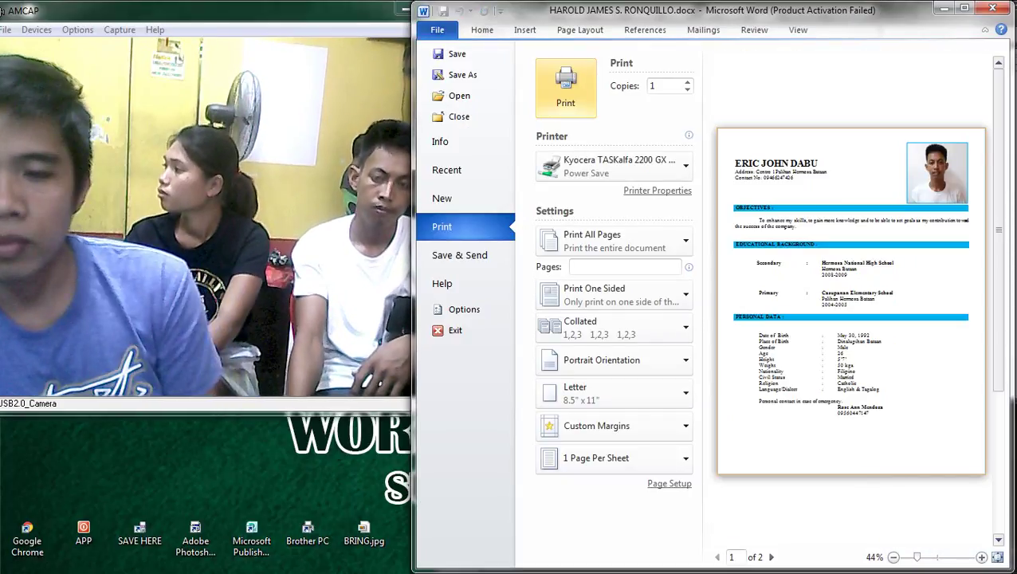
Step: Select EPSON T60 Series as the printer, then switch over to the Publisher photo sheet
{"action": "left_click", "coordinate": [613, 165]}
{"action": "left_click", "coordinate": [629, 458]}
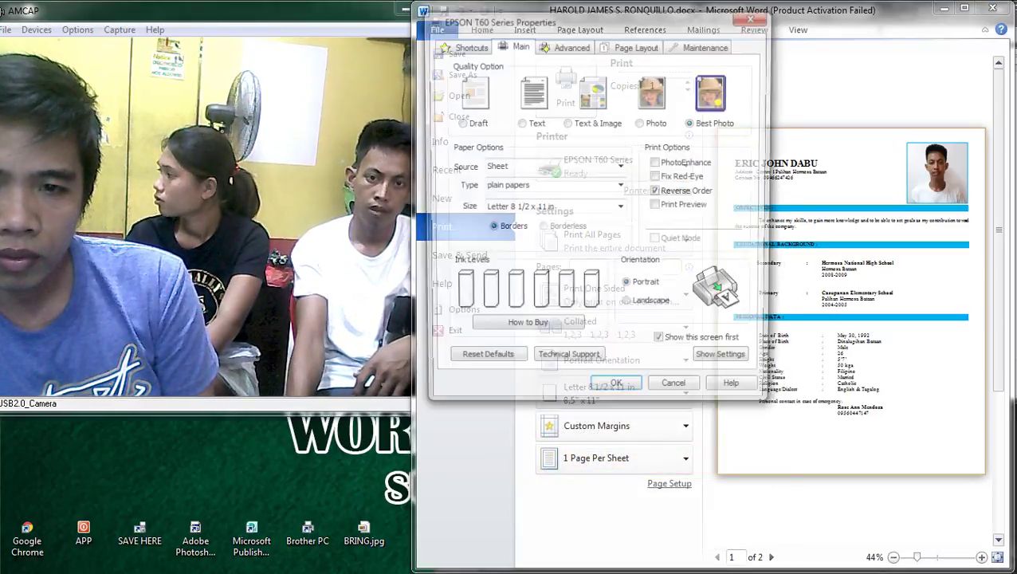
{"action": "key", "text": "Return"}
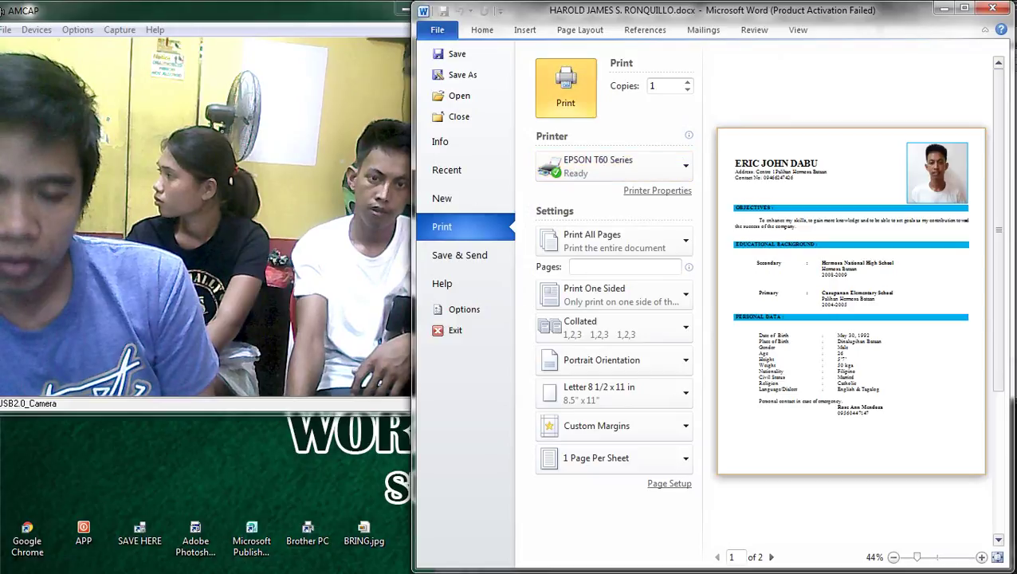
{"action": "key", "text": "alt+Tab"}
Step: Review the 2x2.pub sheet in Publisher, then return to the ID photo in Photoshop
{"action": "left_click", "coordinate": [989, 490]}
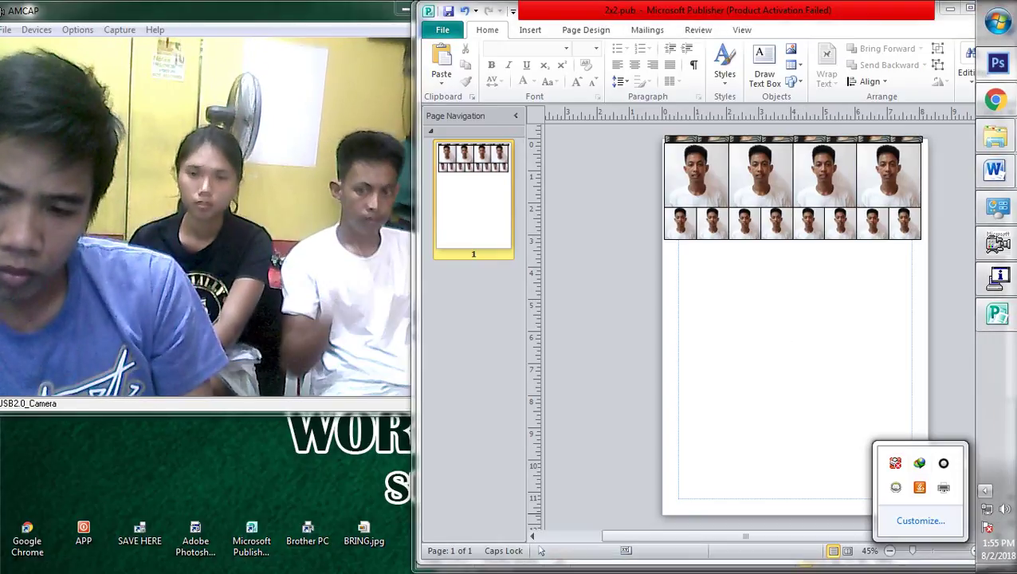
{"action": "left_click", "coordinate": [988, 490]}
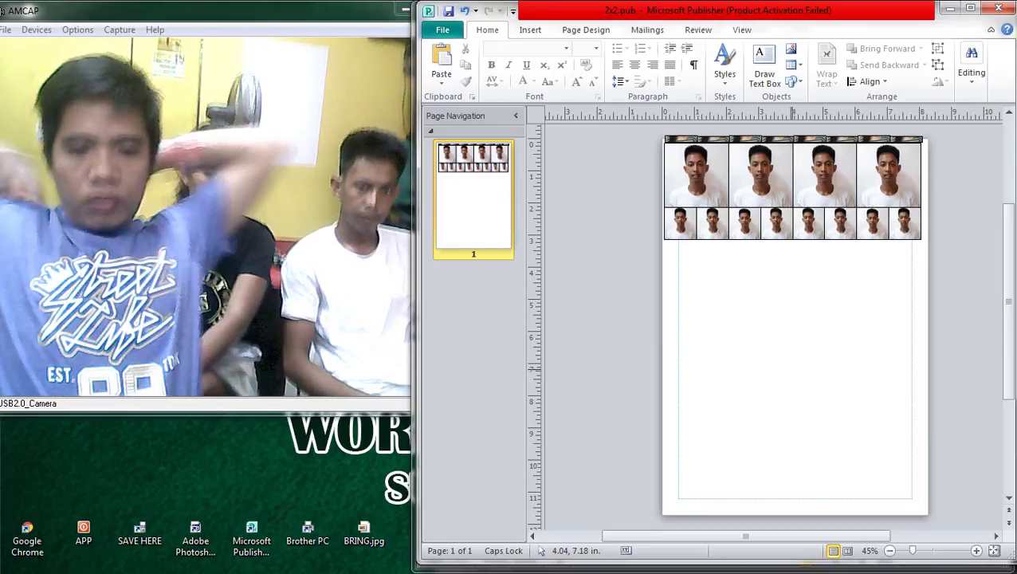
{"action": "left_click", "coordinate": [997, 62]}
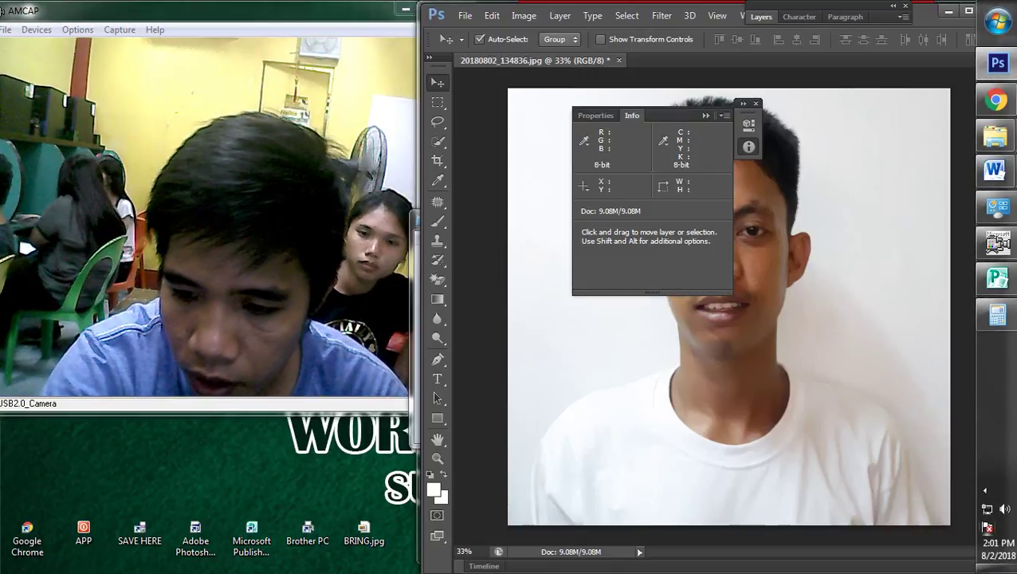
Step: Brighten the ID photo with two Curves adjustments, lifting the midtones from 151 to 155
{"action": "left_click", "coordinate": [985, 490]}
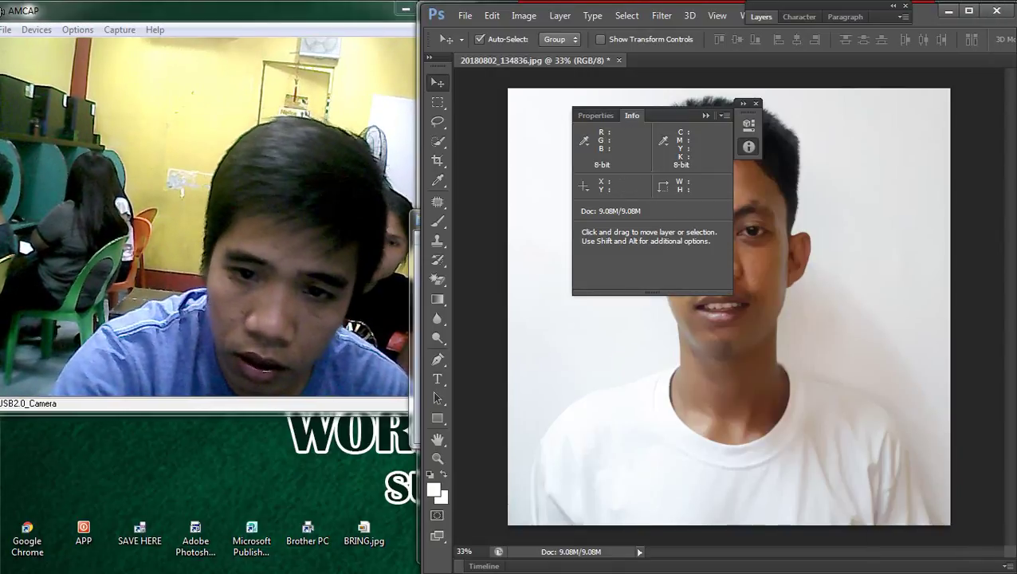
{"action": "left_click", "coordinate": [748, 147]}
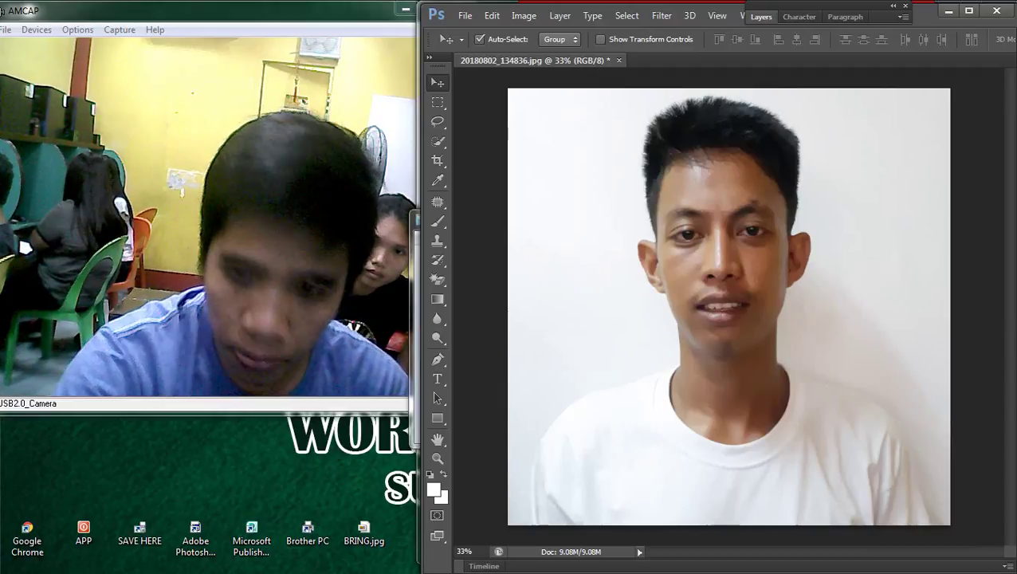
{"action": "key", "text": "ctrl+m"}
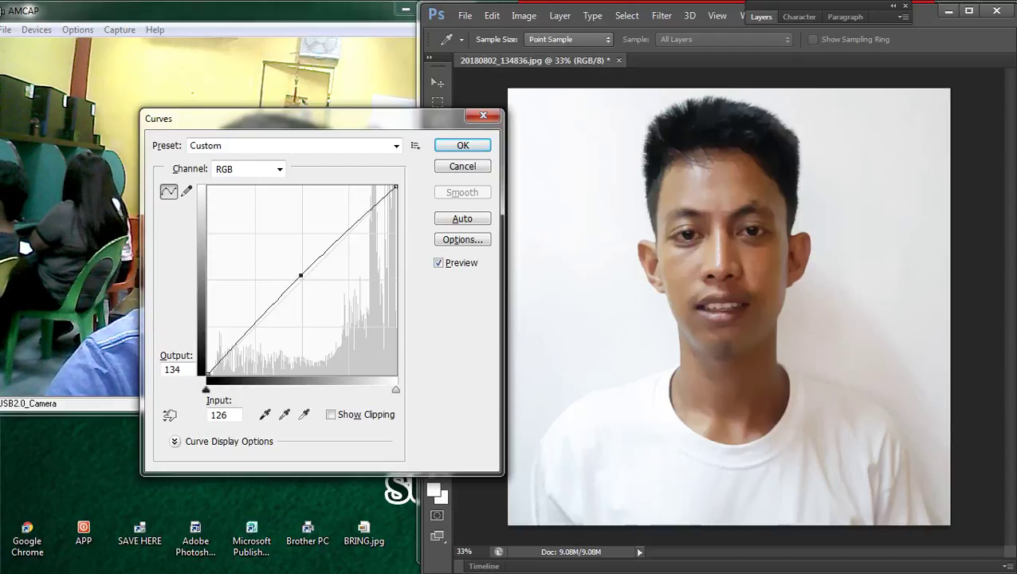
{"action": "key", "text": "Return"}
{"action": "scroll", "coordinate": [729, 306], "scroll_direction": "down", "scroll_amount": 1}
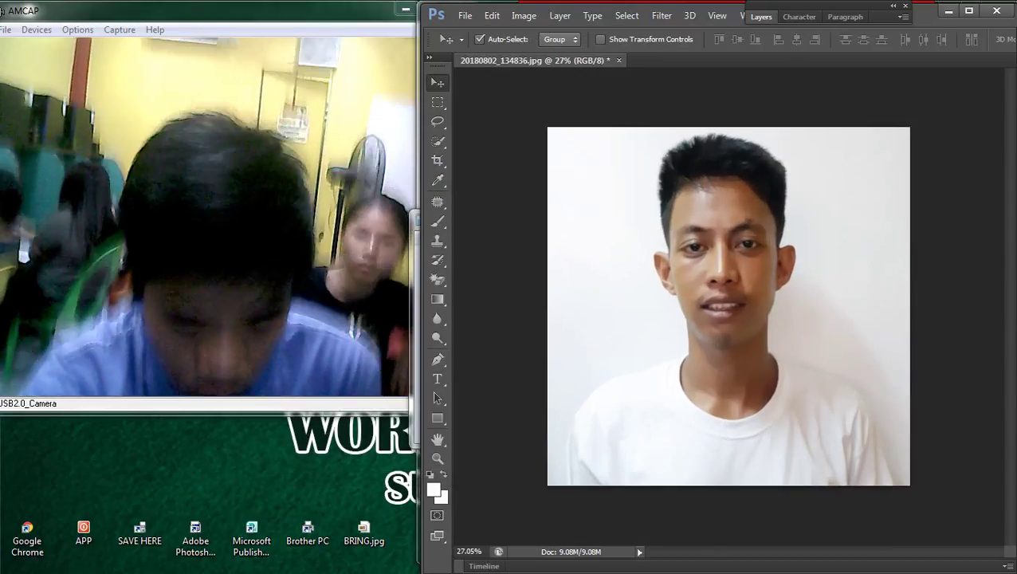
{"action": "key", "text": "ctrl+m"}
{"action": "left_click_drag", "start_coordinate": [319, 264], "coordinate": [320, 260]}
{"action": "key", "text": "Return"}
Step: Save the photo over the original JPEG and return to Publisher
{"action": "key", "text": "alt+f"}
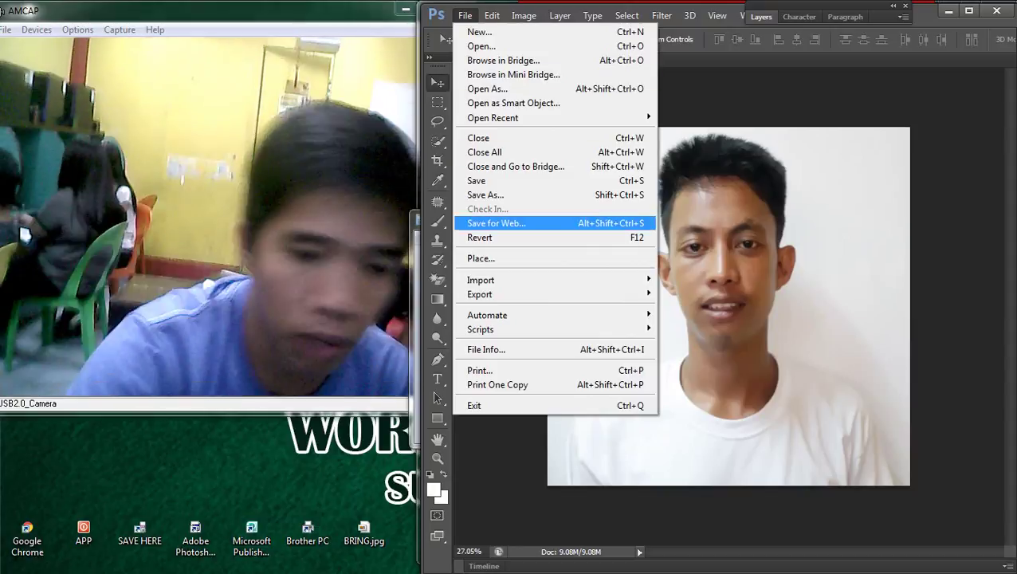
{"action": "left_click", "coordinate": [485, 194]}
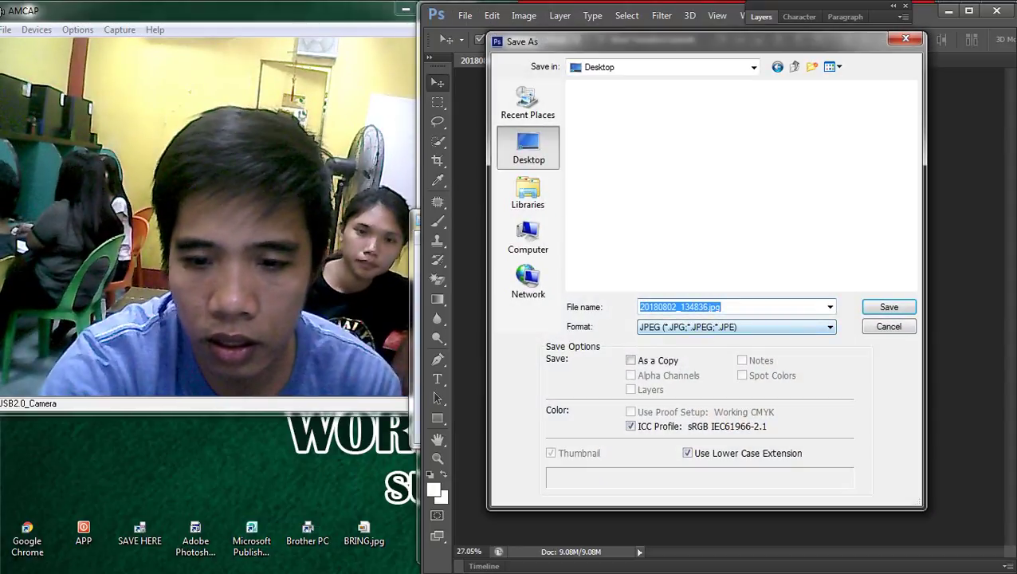
{"action": "key", "text": "Return"}
{"action": "key", "text": "Return"}
{"action": "key", "text": "Return"}
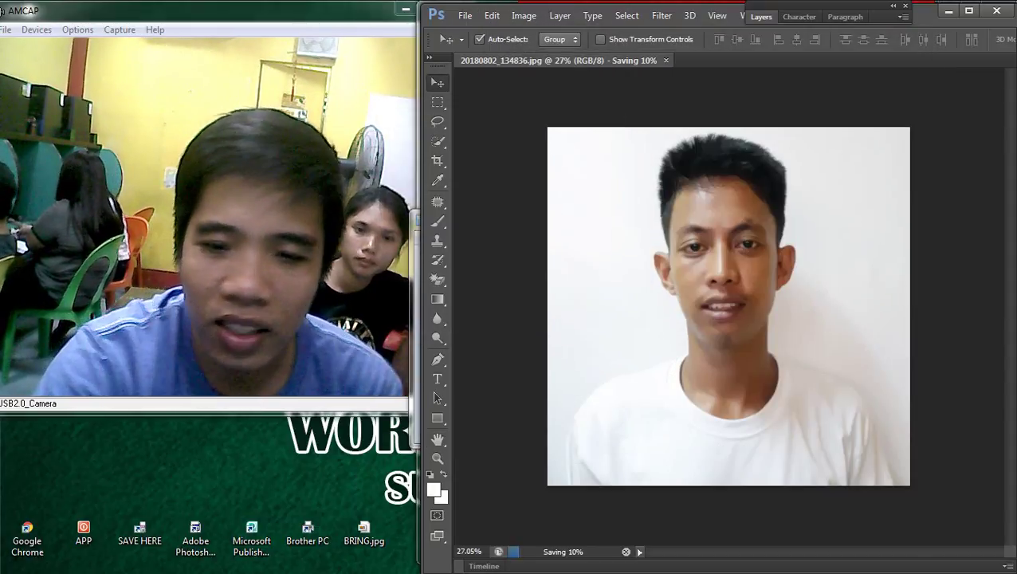
{"action": "left_click", "coordinate": [1011, 243]}
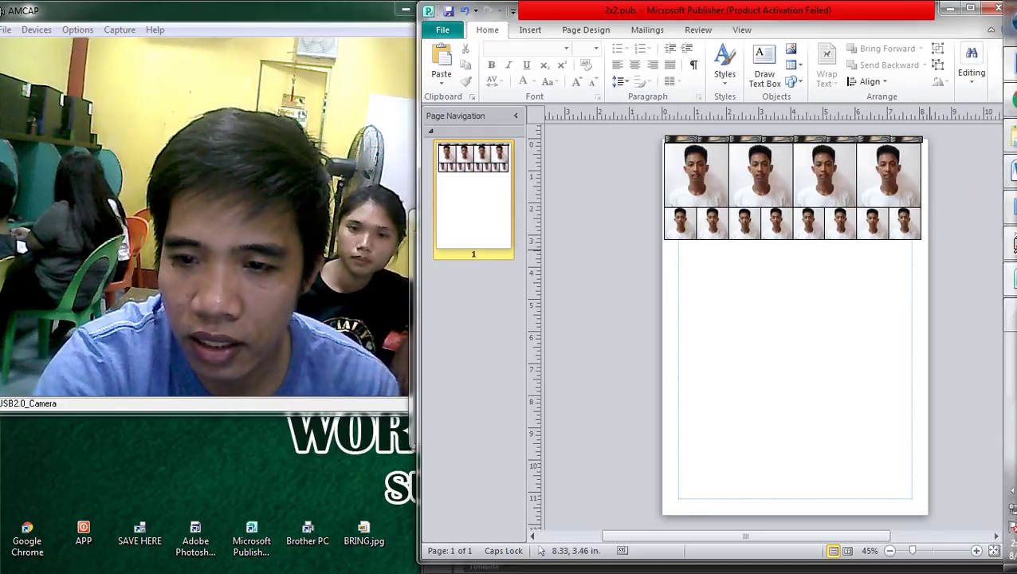
Step: Swap all twelve photos on 2x2.pub for 20180802_134836.jpg from the Desktop
{"action": "key", "text": "ctrl+a"}
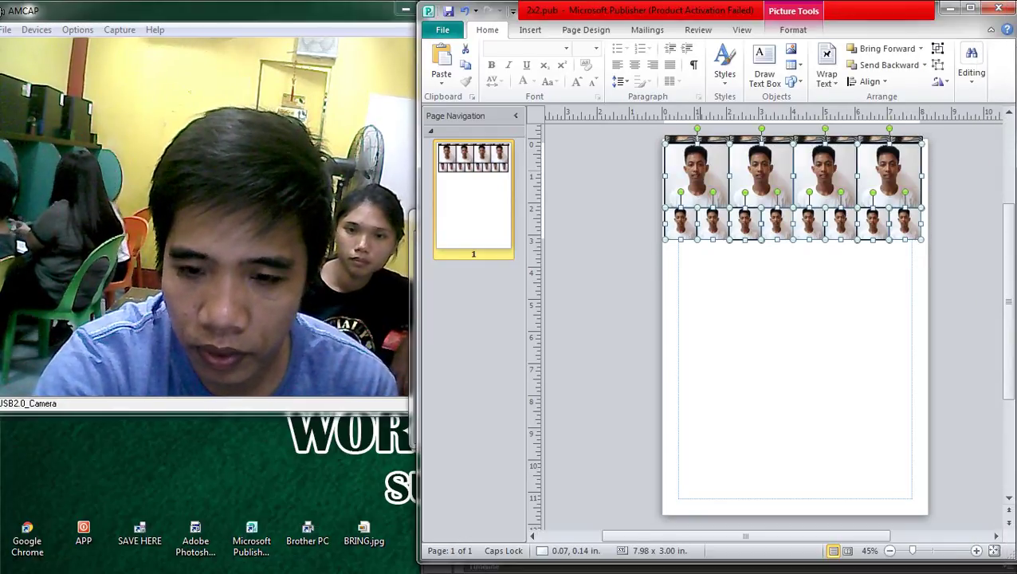
{"action": "right_click", "coordinate": [696, 165]}
{"action": "mouse_move", "coordinate": [738, 306]}
{"action": "left_click", "coordinate": [886, 308]}
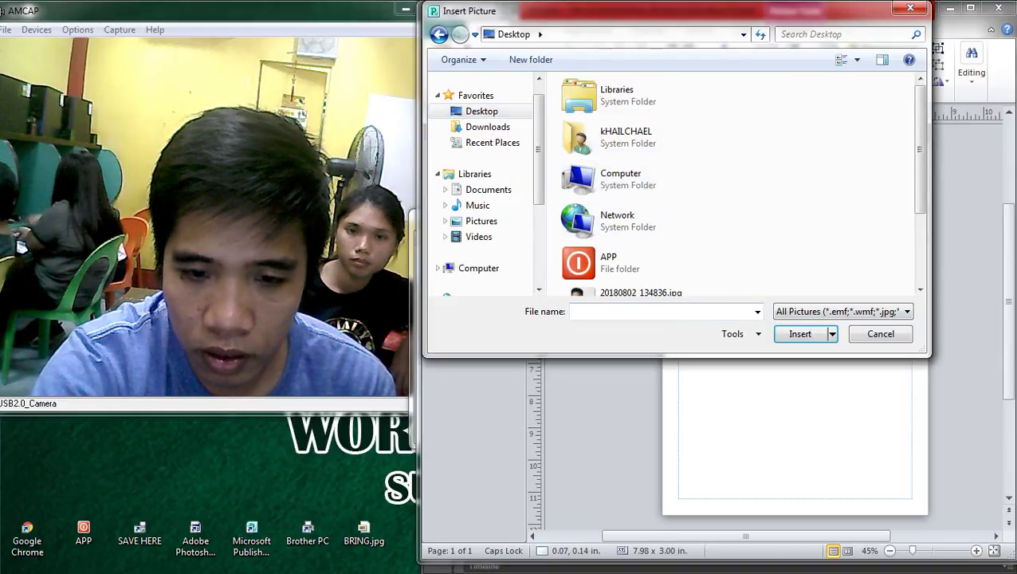
{"action": "scroll", "coordinate": [737, 183], "scroll_direction": "down", "scroll_amount": 3}
{"action": "double_click", "coordinate": [625, 239]}
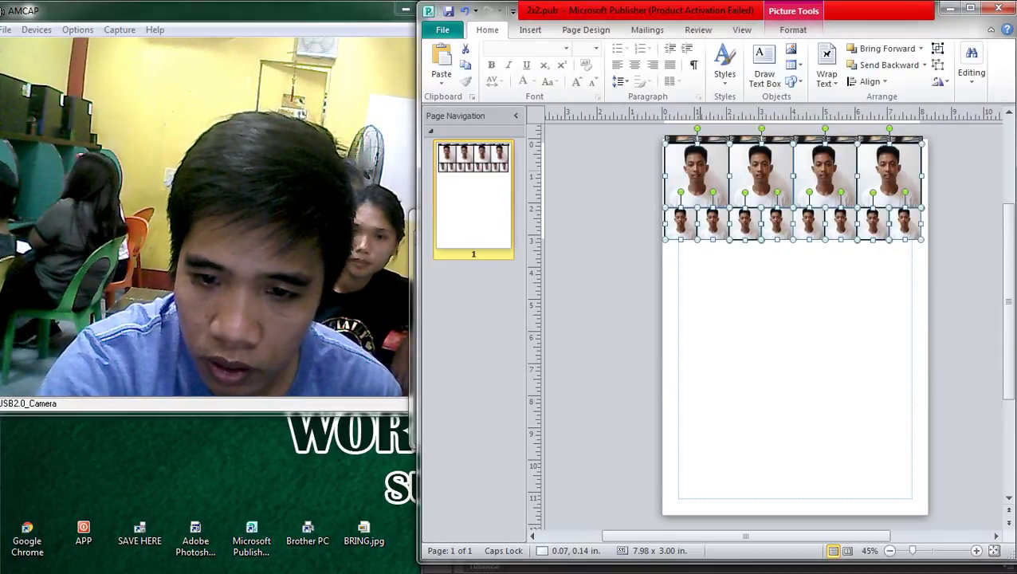
{"action": "key", "text": "Escape"}
{"action": "scroll", "coordinate": [768, 209], "scroll_direction": "up", "scroll_amount": 5, "text": "ctrl"}
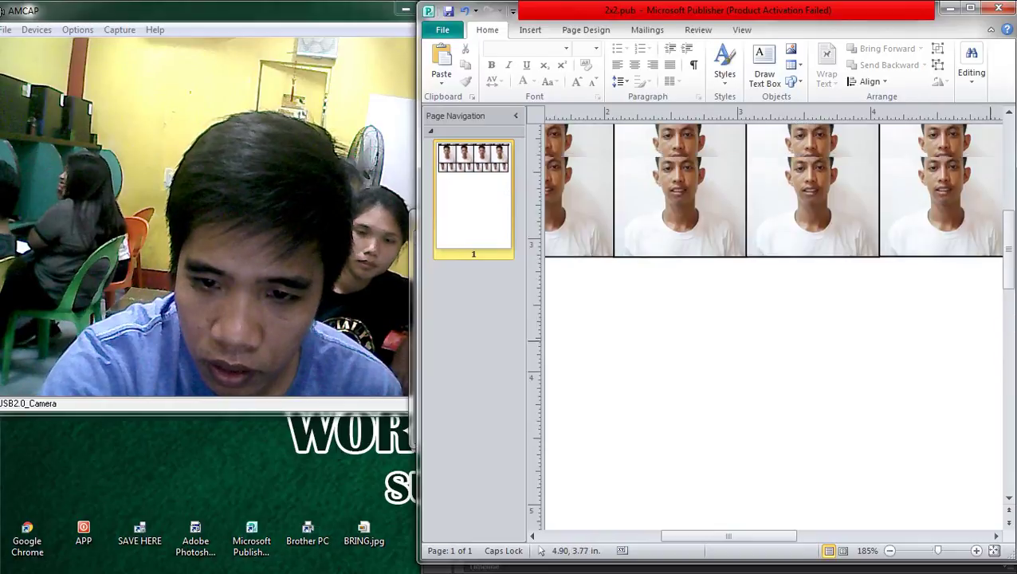
{"action": "scroll", "coordinate": [918, 356], "scroll_direction": "down", "scroll_amount": 4, "text": "ctrl"}
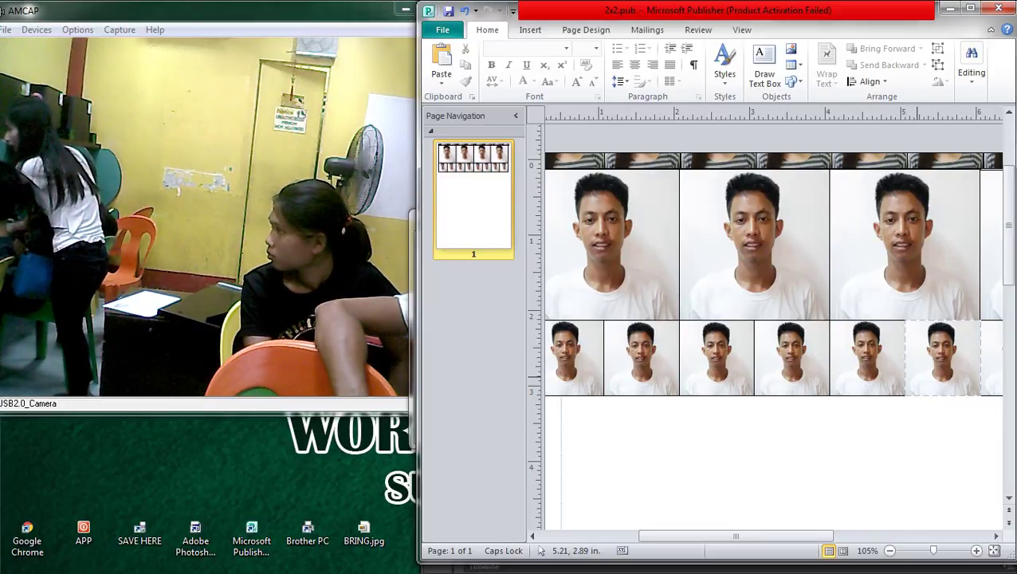
Step: Print 2x2.pub on the networked EPSON T60 Series using its pics only preset
{"action": "mouse_move", "coordinate": [1010, 355]}
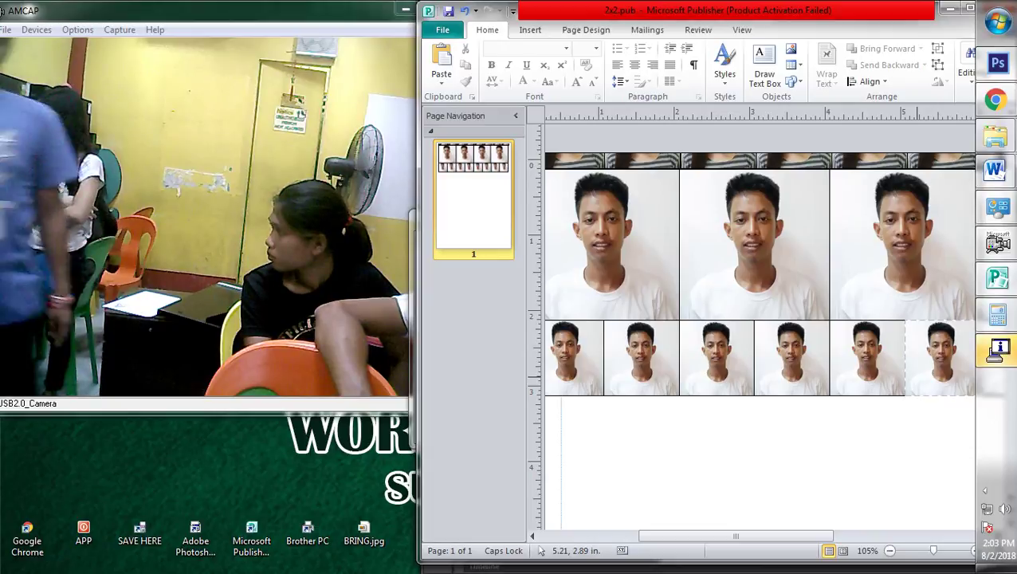
{"action": "key", "text": "ctrl+p"}
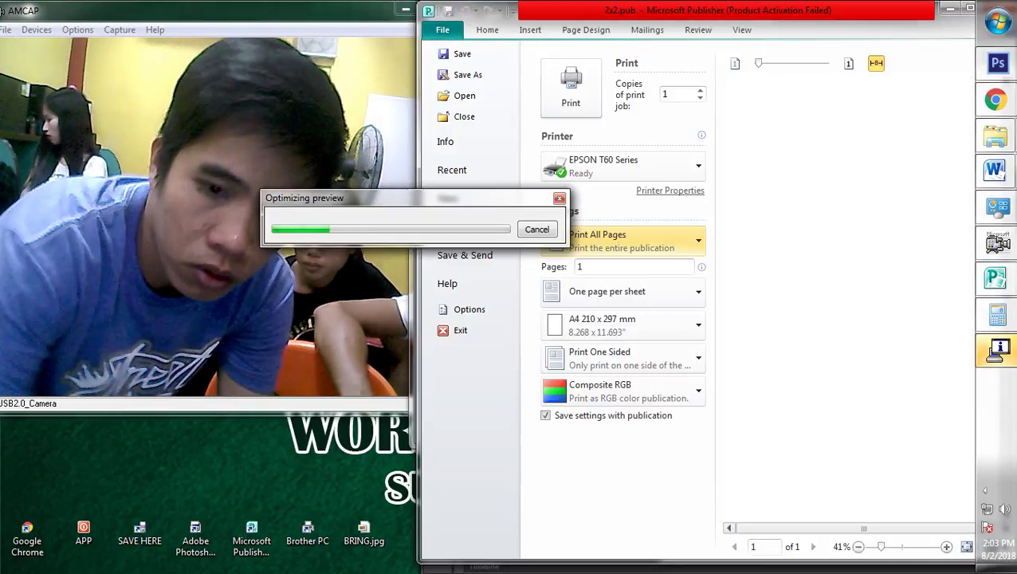
{"action": "left_click", "coordinate": [622, 166]}
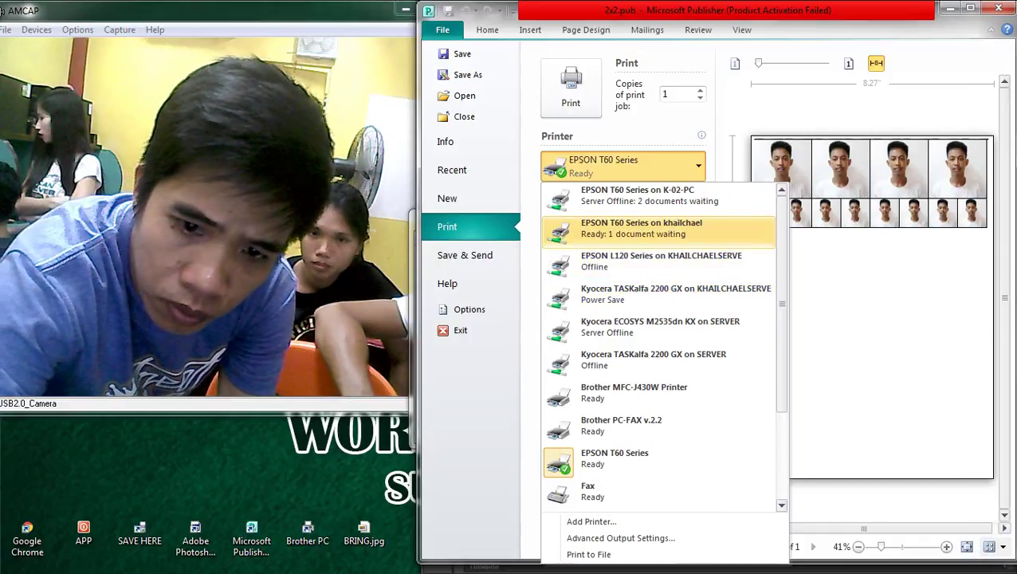
{"action": "left_click", "coordinate": [641, 228]}
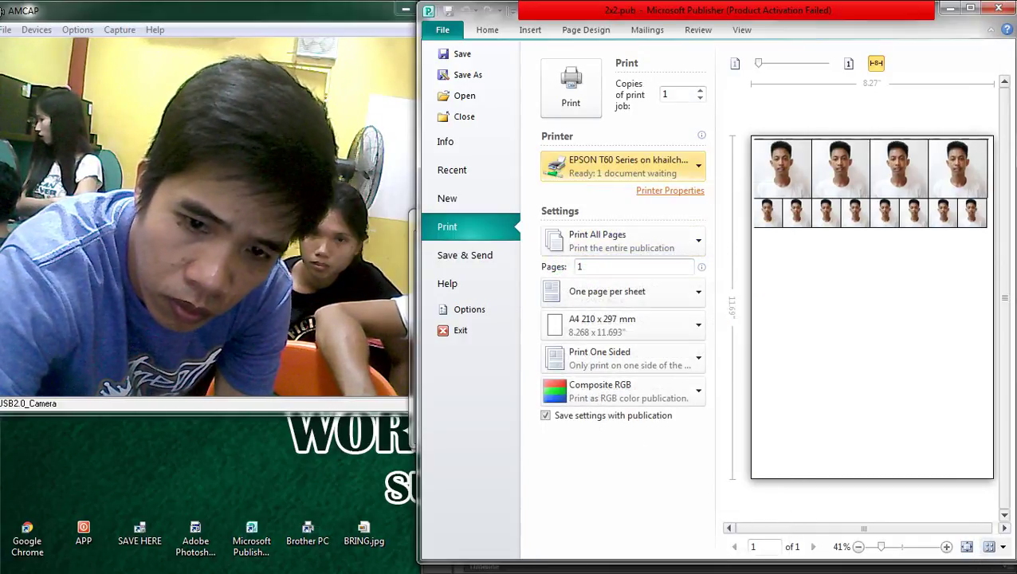
{"action": "left_click", "coordinate": [669, 190]}
{"action": "left_click", "coordinate": [472, 45]}
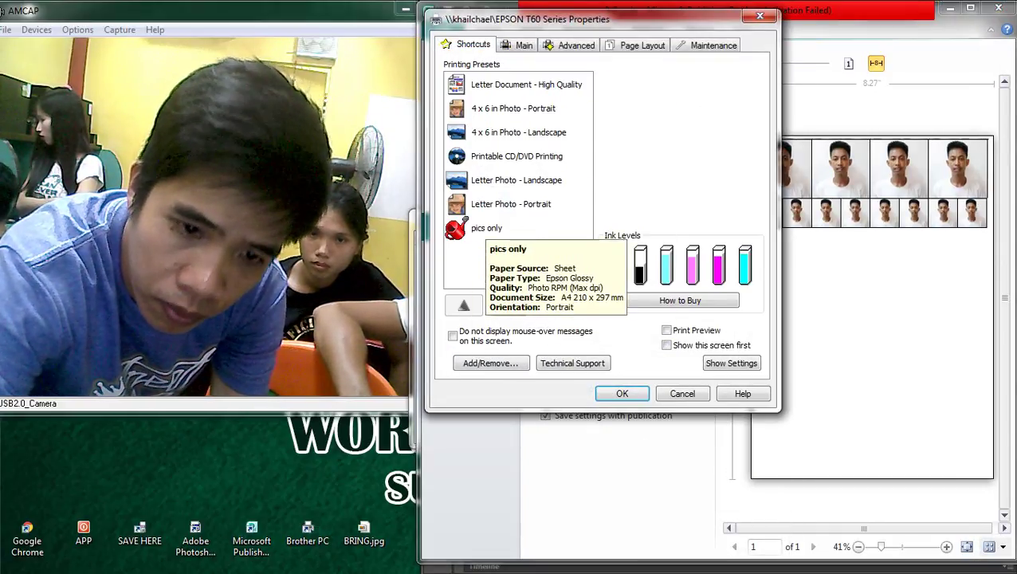
{"action": "left_click", "coordinate": [486, 228]}
{"action": "key", "text": "Return"}
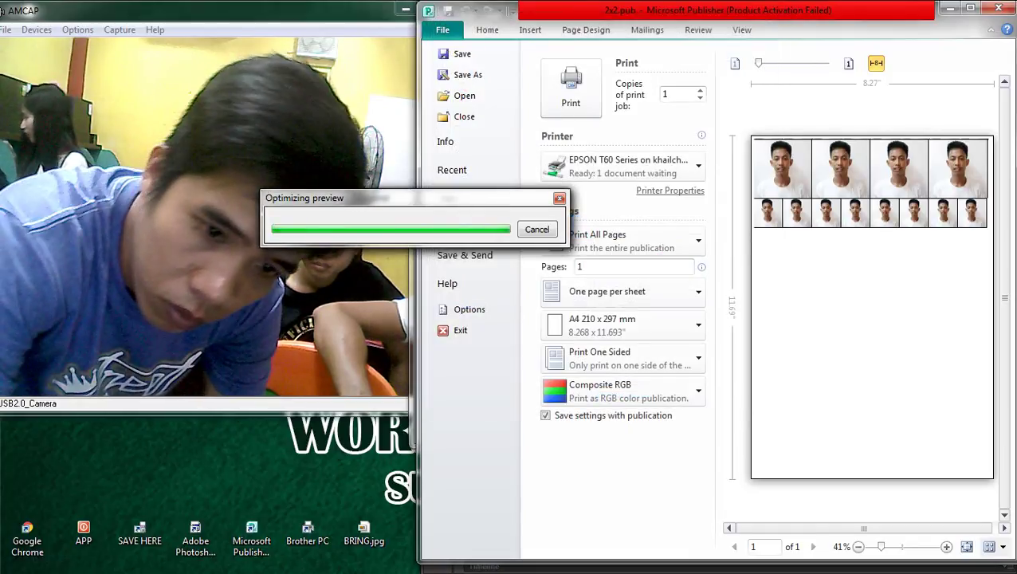
{"action": "left_click", "coordinate": [571, 86]}
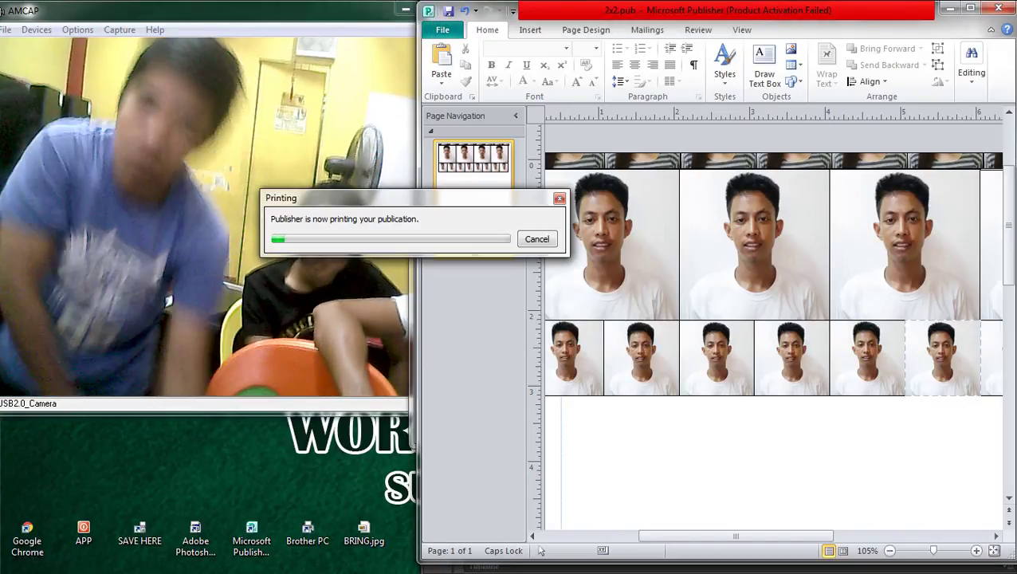
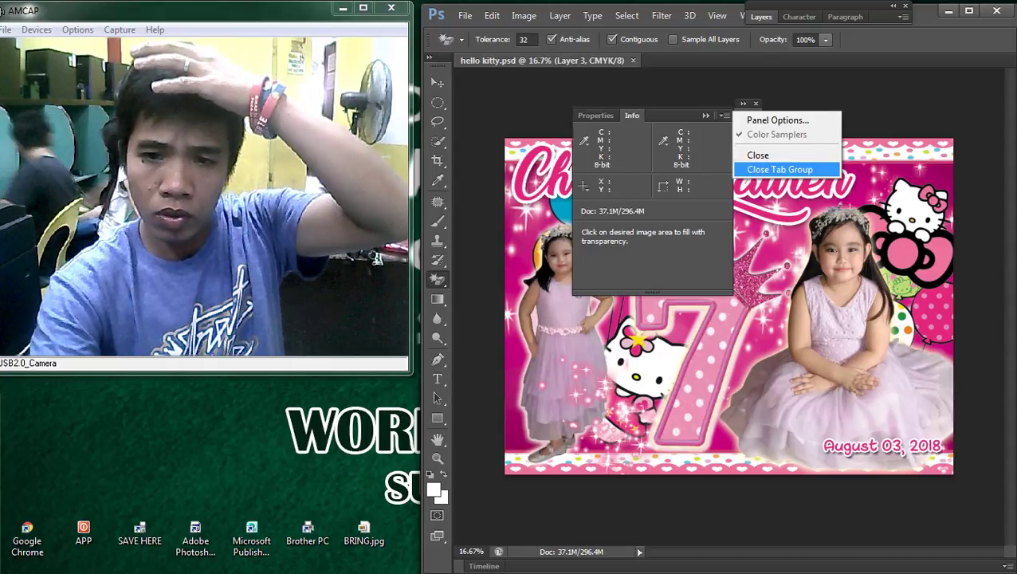
Step: Close the floating Info/Properties tab group so the tarpaulin is fully visible
{"action": "left_click", "coordinate": [780, 169]}
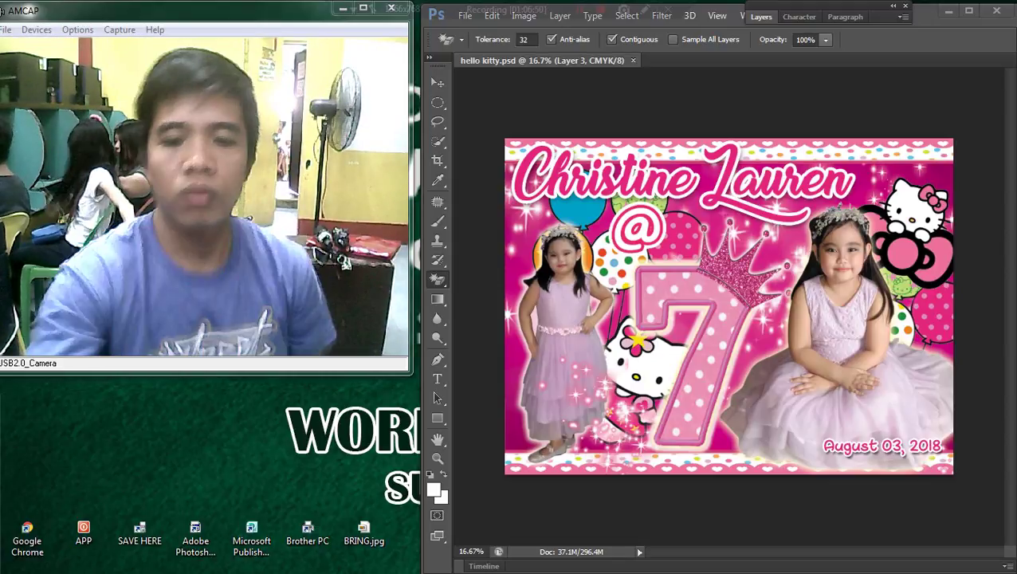
Step: Resize the image to 36 × 24 inches (2700 × 1800 px at 75 ppi) without constraining proportions
{"action": "left_click", "coordinate": [523, 15]}
{"action": "left_click", "coordinate": [545, 123]}
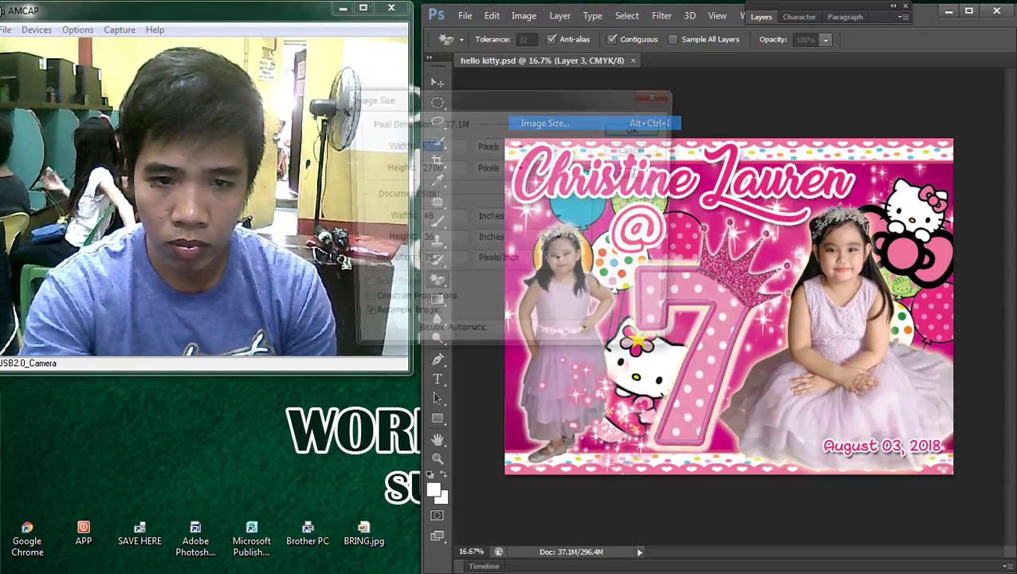
{"action": "left_click", "coordinate": [437, 217]}
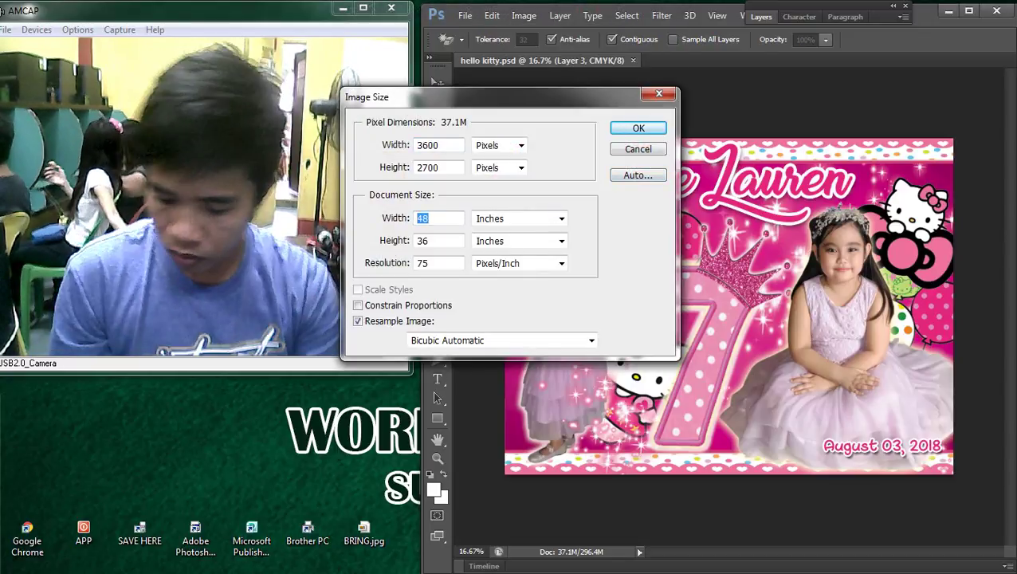
{"action": "type", "text": "36"}
{"action": "key", "text": "Tab"}
{"action": "type", "text": "24"}
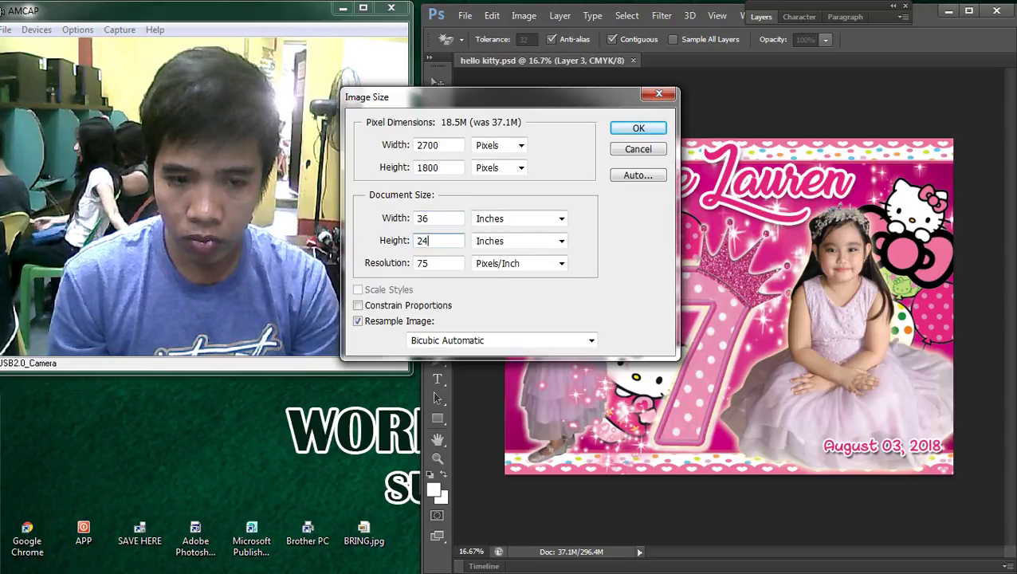
{"action": "key", "text": "Return"}
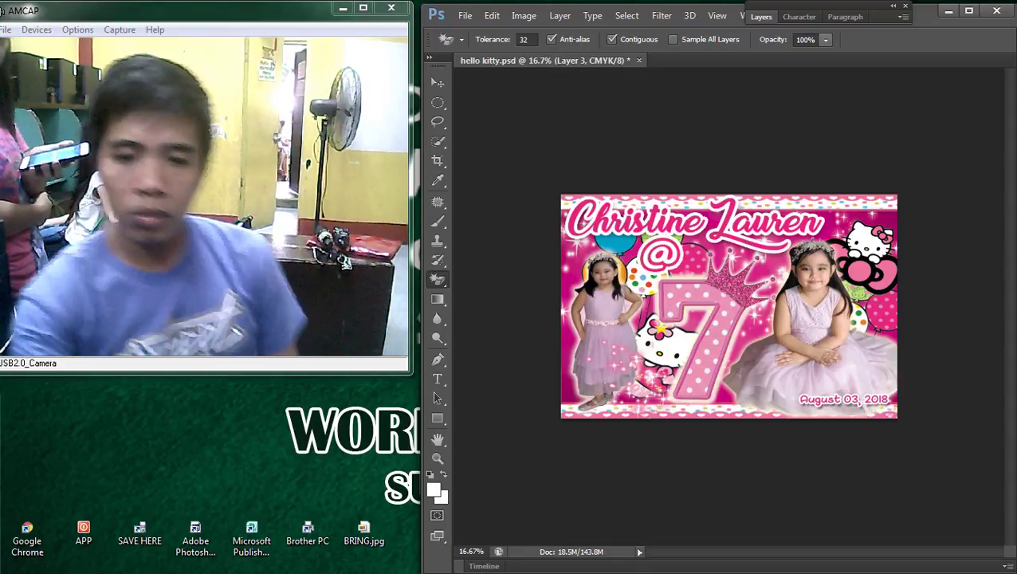
Step: Narrow the left girl's photo from its left side and shift it slightly left
{"action": "scroll", "coordinate": [728, 306], "scroll_direction": "up", "scroll_amount": 3}
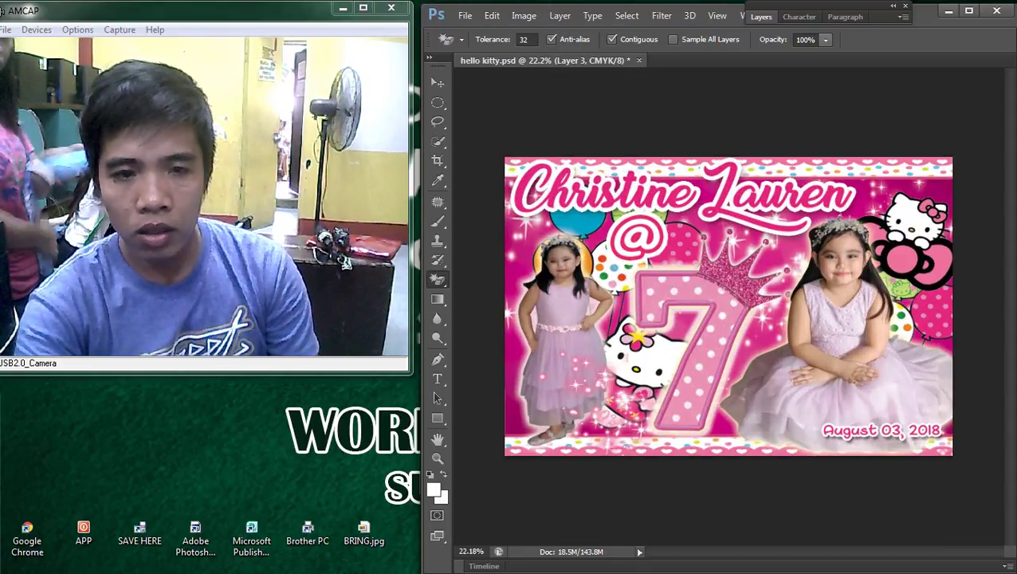
{"action": "key", "text": "v"}
{"action": "key", "text": "ctrl+t"}
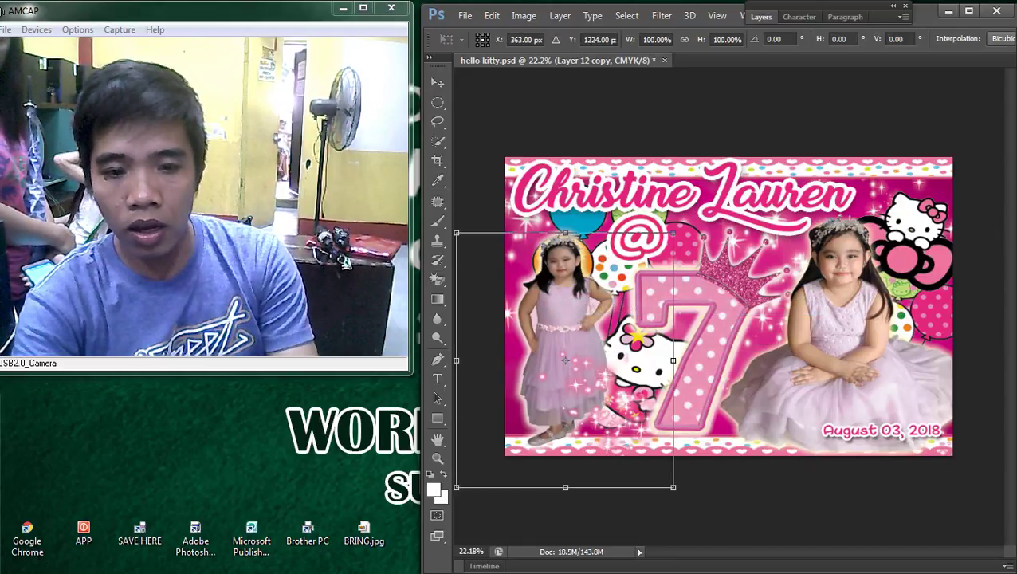
{"action": "left_click_drag", "start_coordinate": [456, 360], "coordinate": [491, 360]}
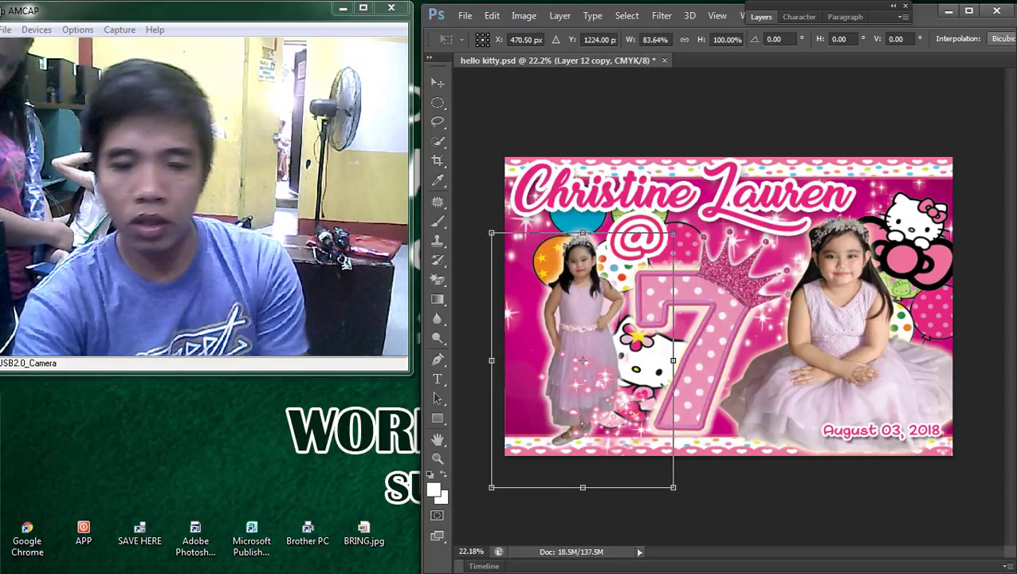
{"action": "key", "text": "Return"}
{"action": "left_click_drag", "start_coordinate": [630, 342], "coordinate": [605, 342]}
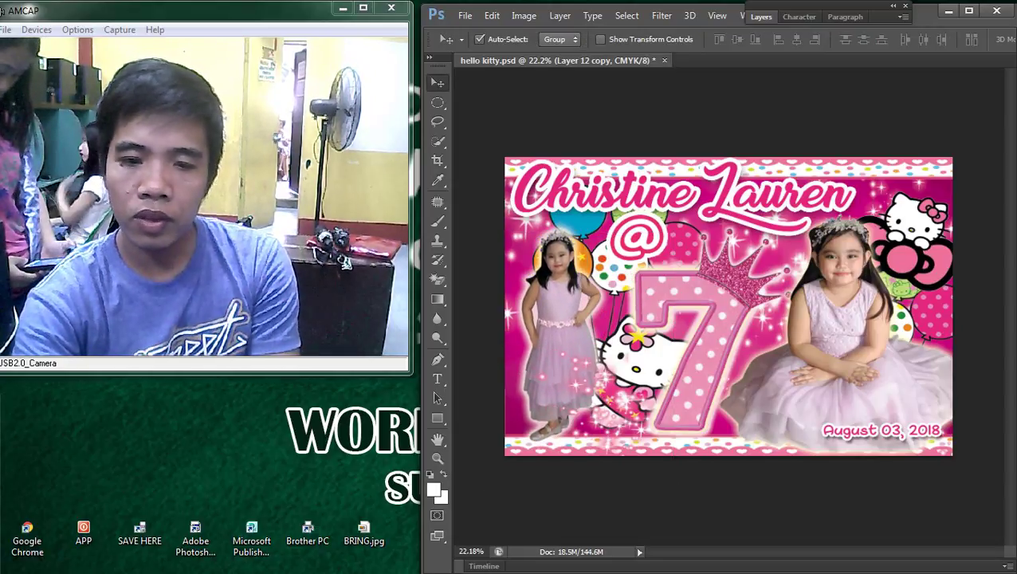
{"action": "key", "text": "ctrl+minus"}
{"action": "key", "text": "ctrl+0"}
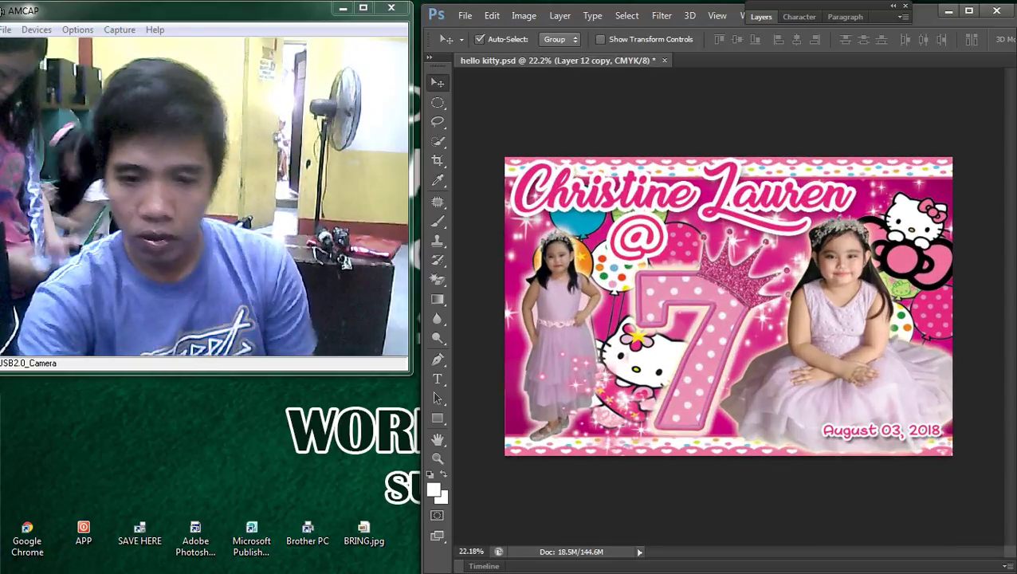
{"action": "right_click", "coordinate": [558, 306]}
{"action": "left_click", "coordinate": [589, 312]}
{"action": "key", "text": "ctrl+t"}
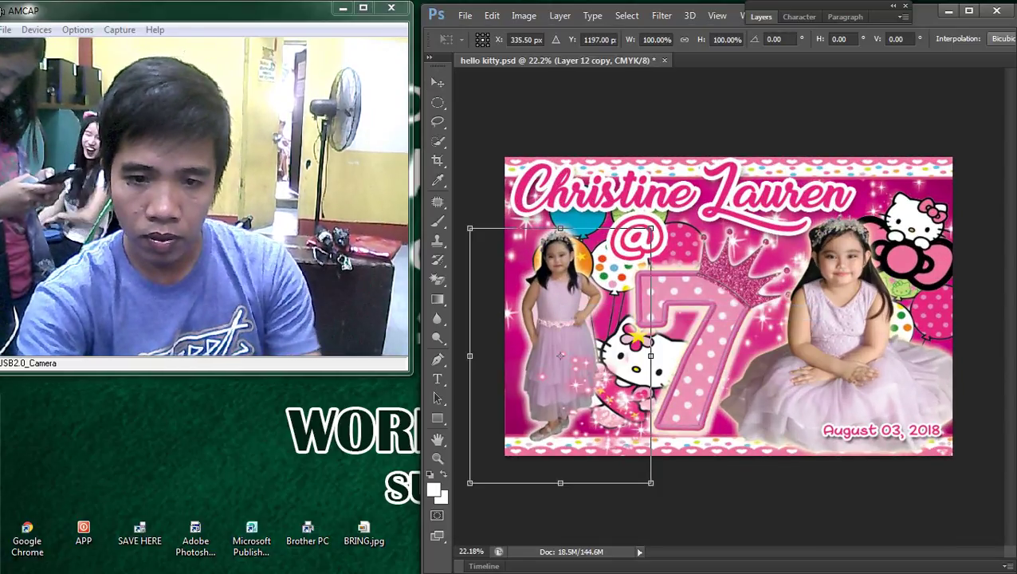
{"action": "key", "text": "Return"}
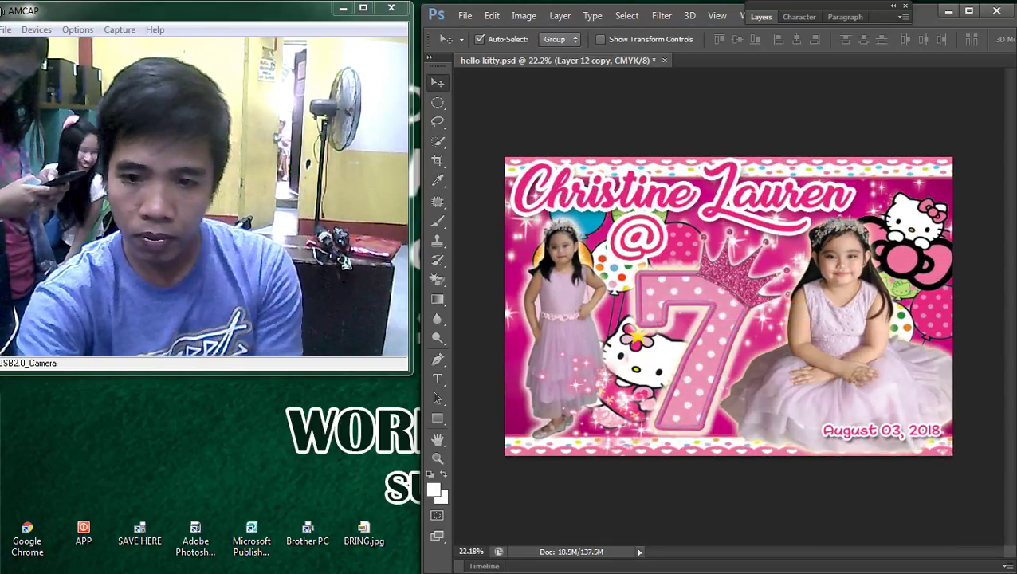
Step: Narrow, slightly enlarge and reposition the right girl's photo (Layer 3)
{"action": "right_click", "coordinate": [751, 324]}
{"action": "left_click", "coordinate": [797, 335]}
{"action": "key", "text": "ctrl+t"}
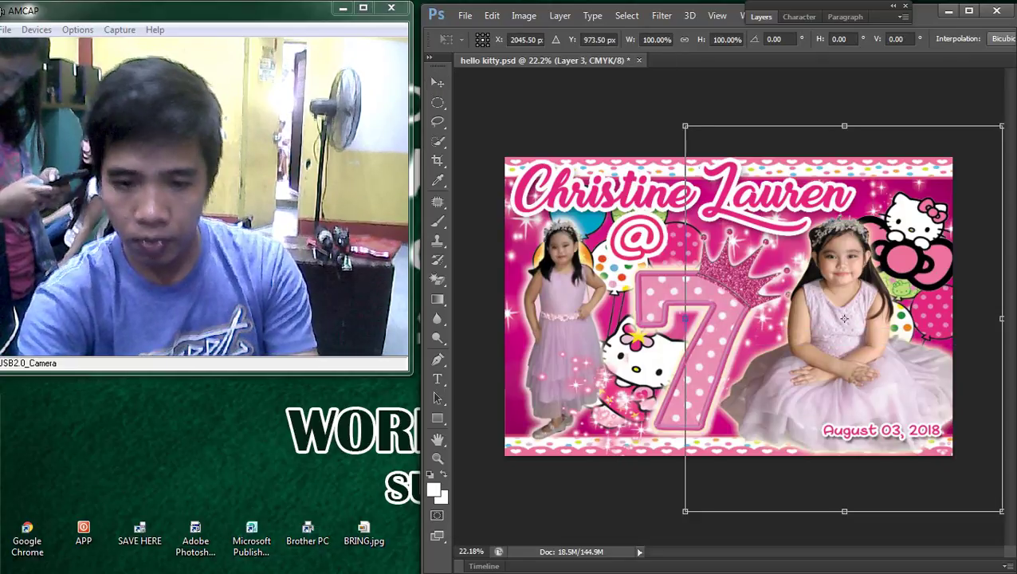
{"action": "left_click_drag", "start_coordinate": [685, 318], "coordinate": [721, 317]}
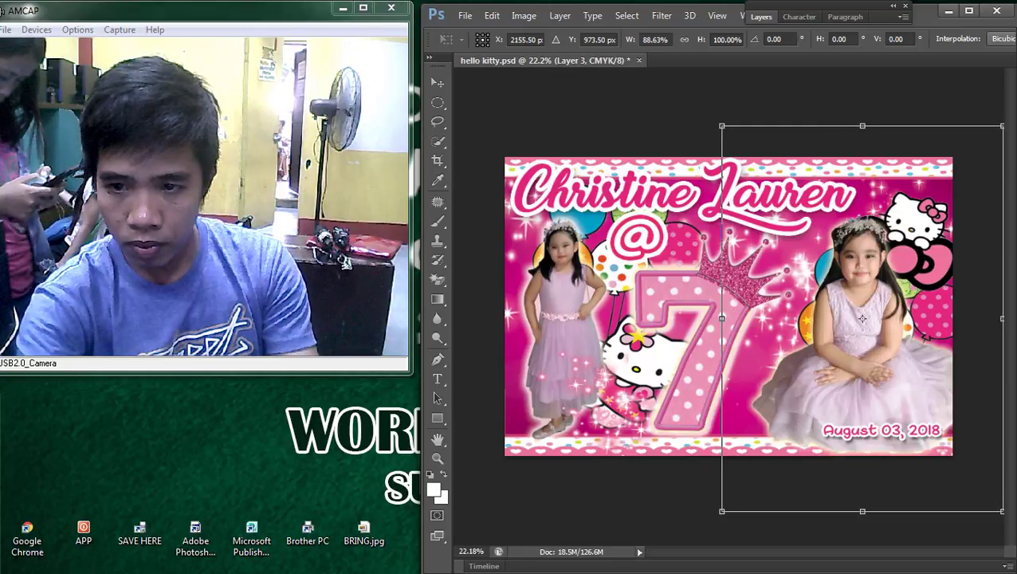
{"action": "left_click_drag", "start_coordinate": [1001, 126], "coordinate": [998, 114]}
{"action": "left_click_drag", "start_coordinate": [877, 286], "coordinate": [881, 276]}
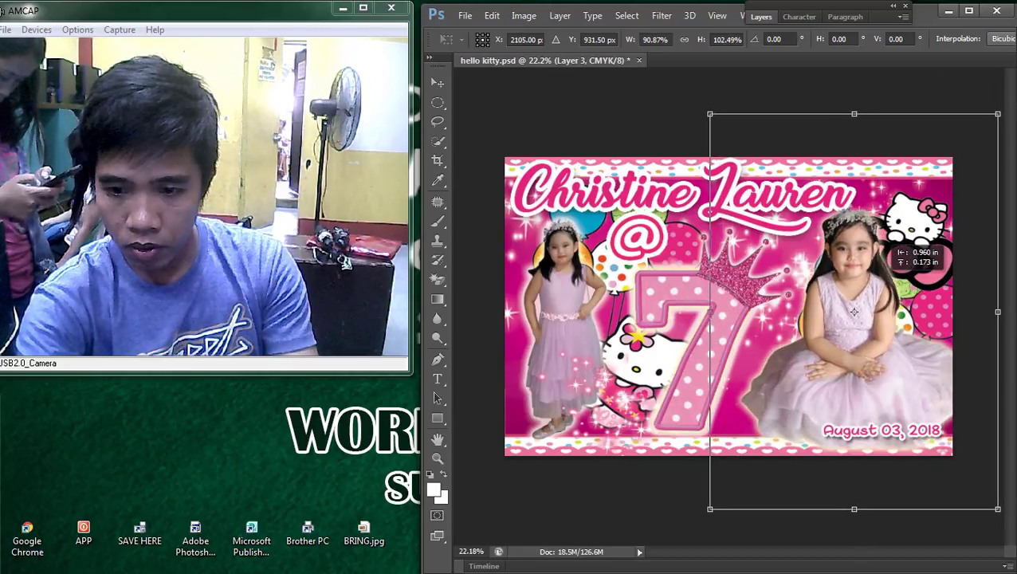
{"action": "left_click_drag", "start_coordinate": [854, 311], "coordinate": [849, 318]}
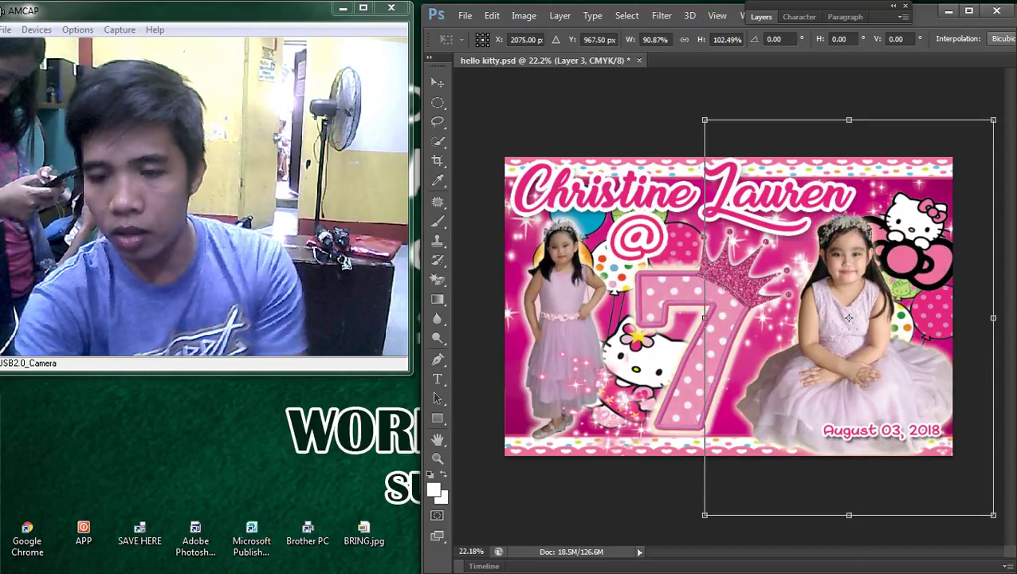
{"action": "key", "text": "Return"}
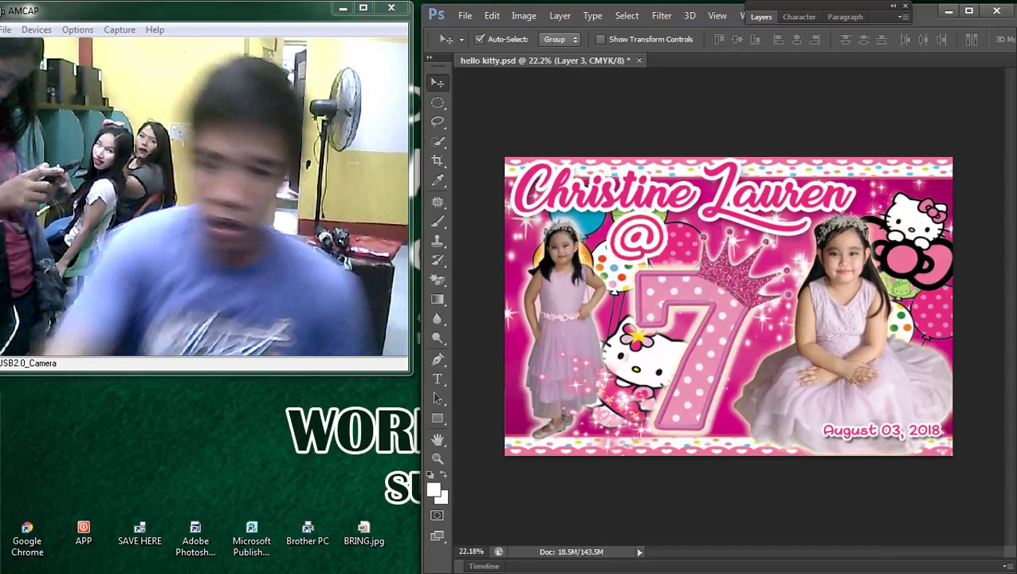
Step: Widen the right girl's photo toward the banner's right edge
{"action": "scroll", "coordinate": [655, 310], "scroll_direction": "up", "scroll_amount": 3}
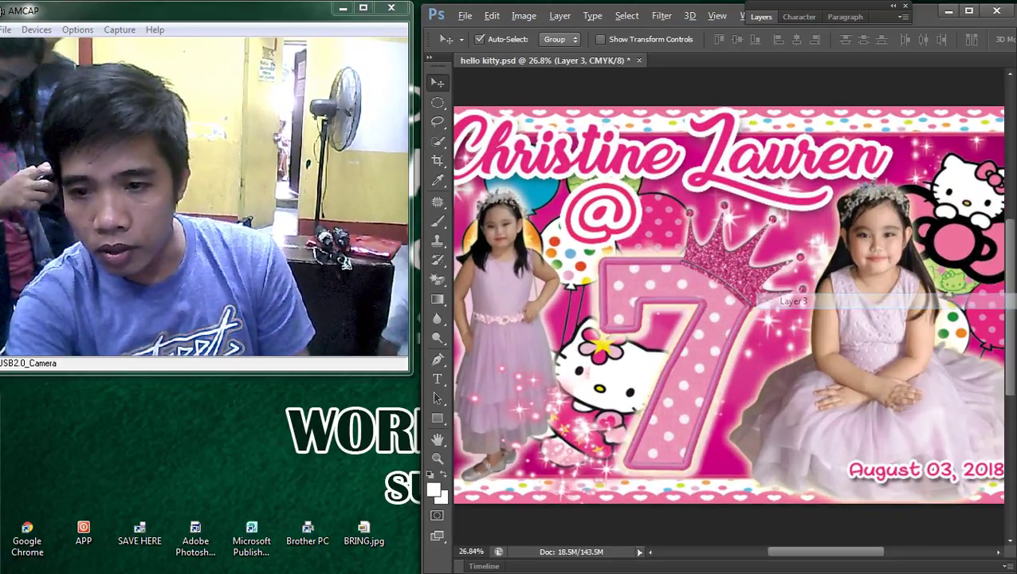
{"action": "key", "text": "ctrl+minus"}
{"action": "key", "text": "ctrl+t"}
{"action": "key", "text": "ctrl+minus"}
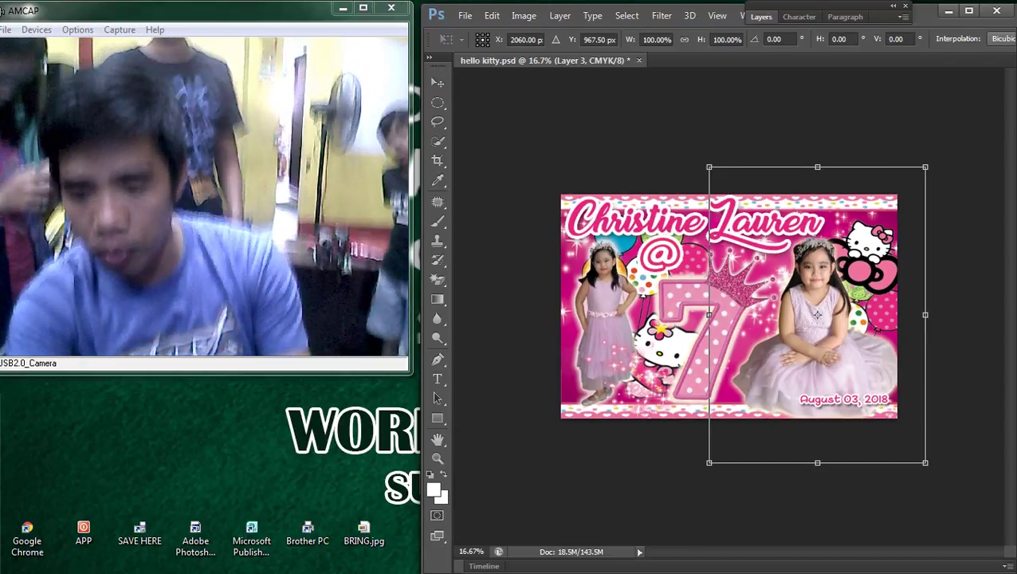
{"action": "left_click_drag", "start_coordinate": [924, 315], "coordinate": [933, 315]}
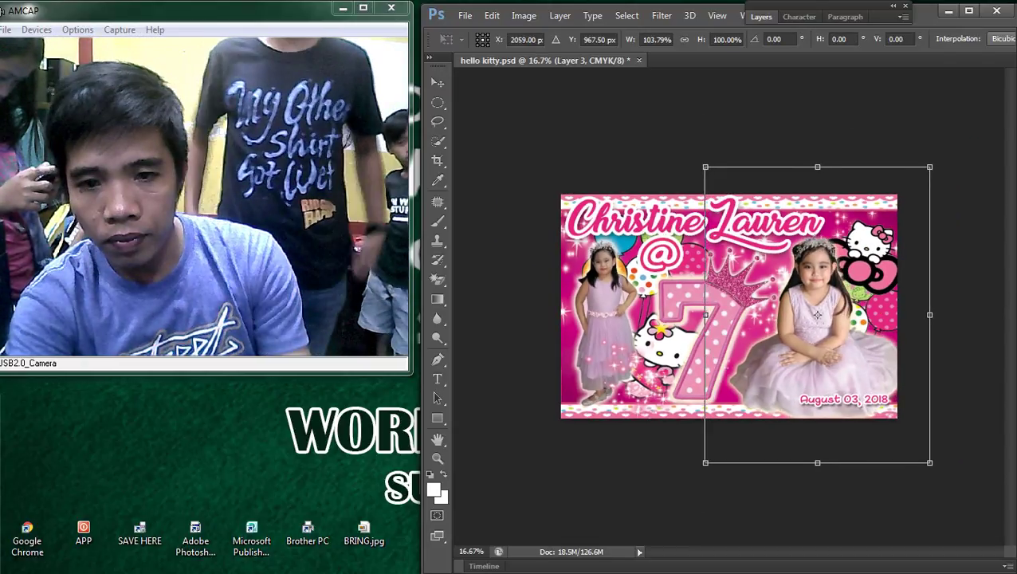
{"action": "key", "text": "Return"}
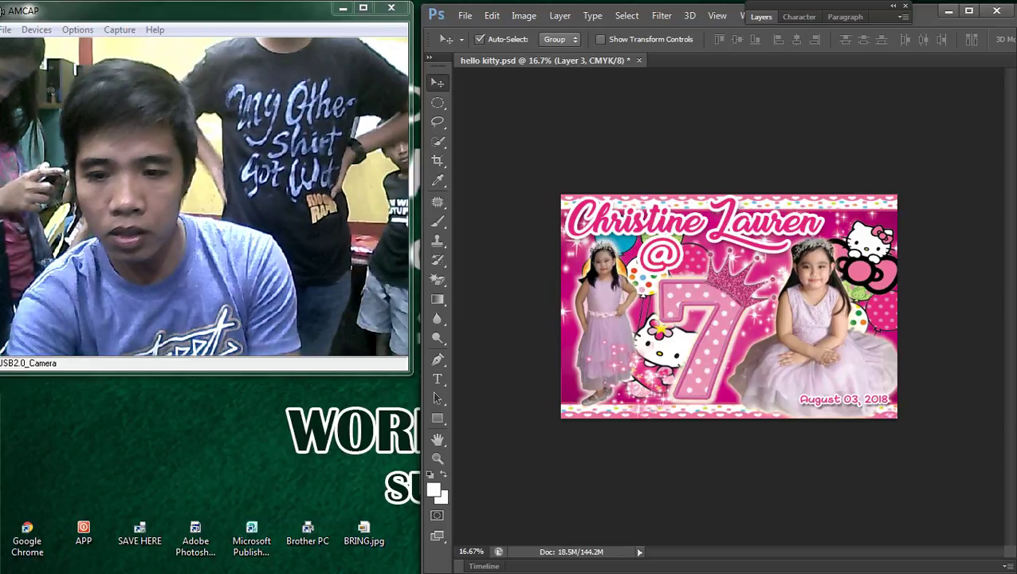
Step: Stretch the crown graphic down slightly
{"action": "left_click", "coordinate": [637, 296]}
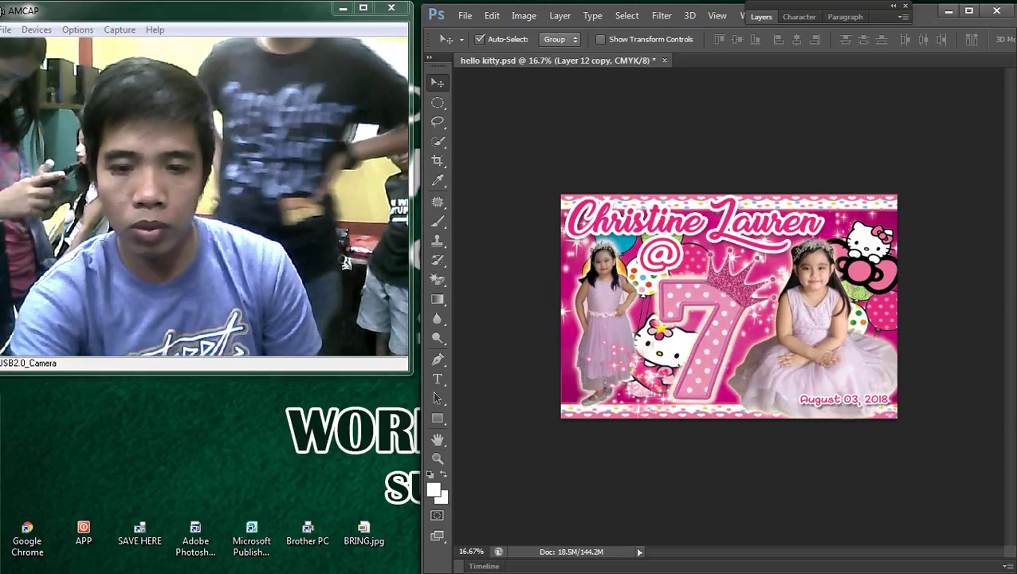
{"action": "scroll", "coordinate": [637, 297], "scroll_direction": "up", "scroll_amount": 2}
{"action": "key", "text": "ctrl+t"}
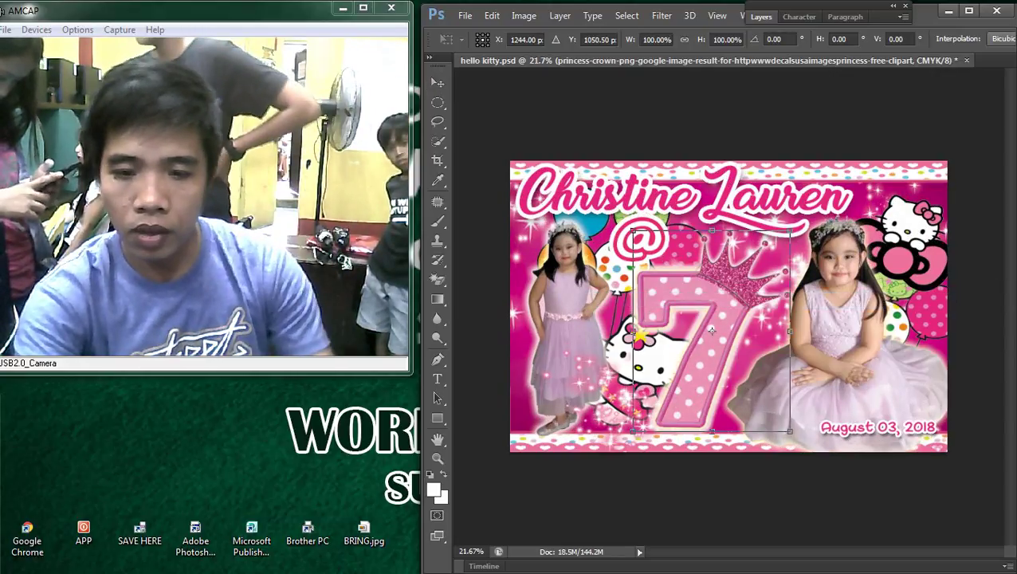
{"action": "left_click_drag", "start_coordinate": [711, 431], "coordinate": [711, 435]}
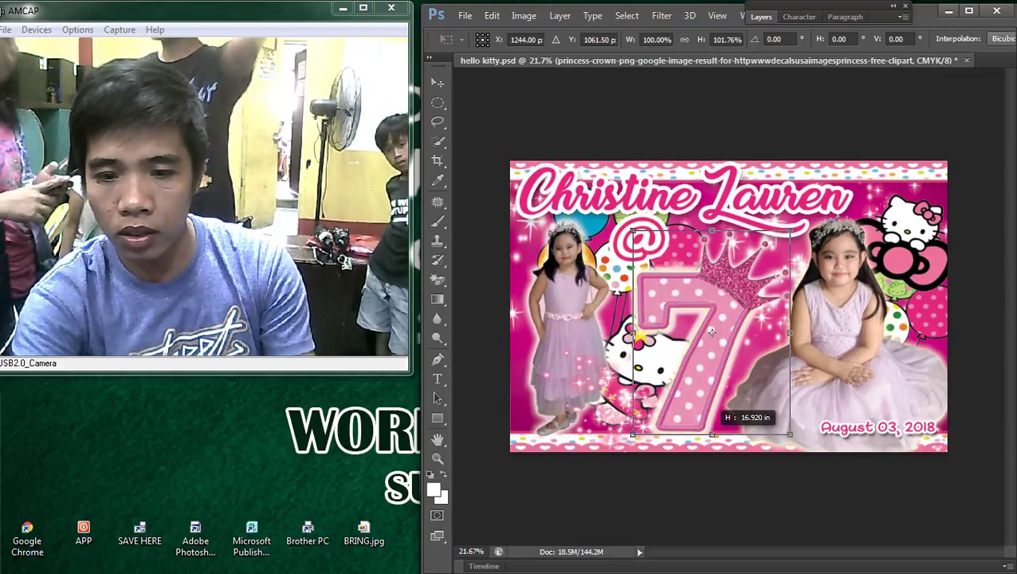
{"action": "key", "text": "Return"}
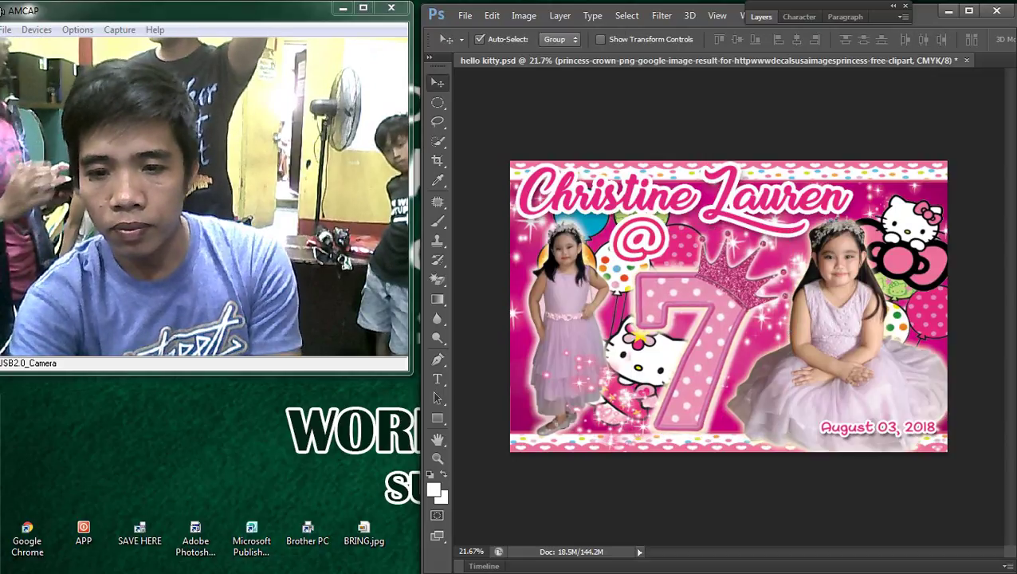
{"action": "key", "text": "ctrl+minus"}
{"action": "key", "text": "ctrl+minus"}
{"action": "key", "text": "ctrl+minus"}
{"action": "key", "text": "ctrl+0"}
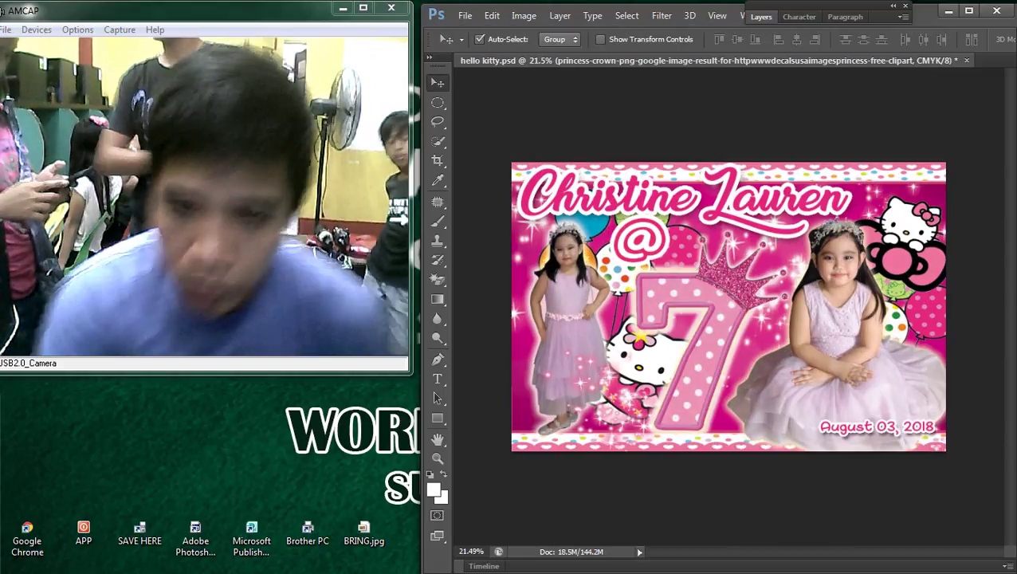
{"action": "mouse_move", "coordinate": [1012, 319]}
{"action": "scroll", "coordinate": [728, 306], "scroll_direction": "up", "scroll_amount": 2}
{"action": "scroll", "coordinate": [729, 305], "scroll_direction": "down", "scroll_amount": 1}
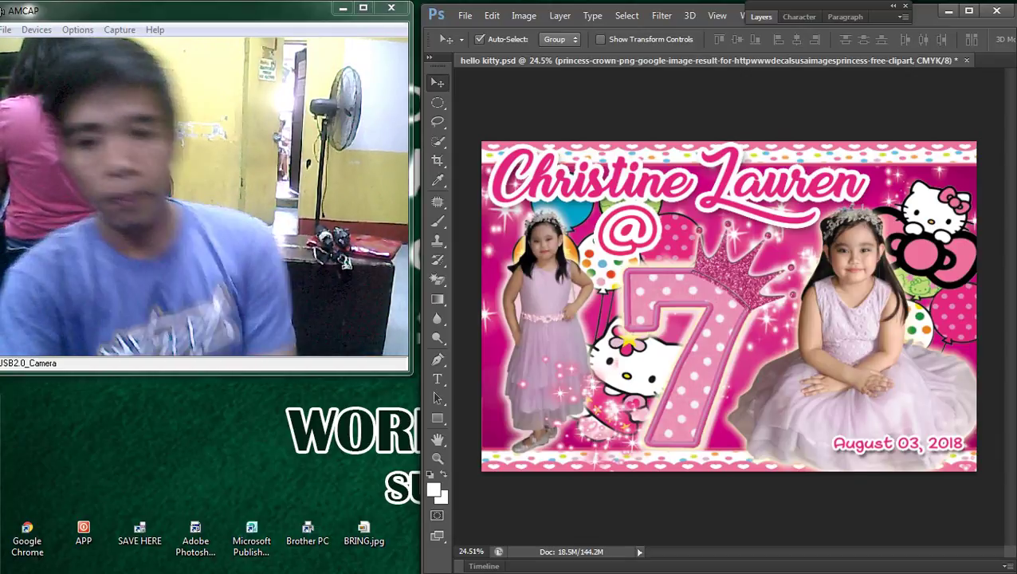
Step: Step through the @, Layer 12 copy and Layer 7 copy 2 layers, committing an unchanged transform
{"action": "key", "text": "alt+["}
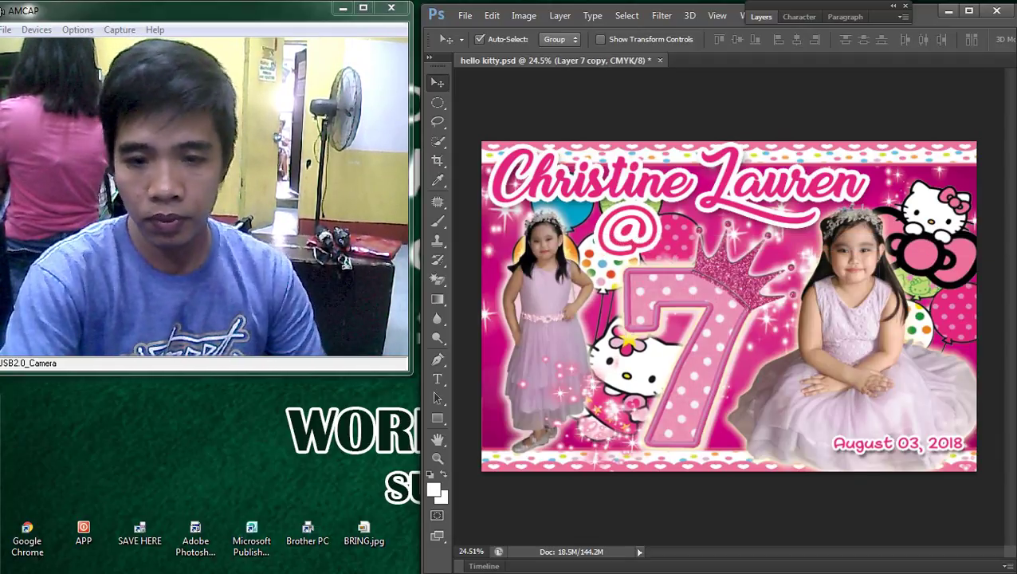
{"action": "right_click", "coordinate": [588, 214]}
{"action": "left_click", "coordinate": [588, 213]}
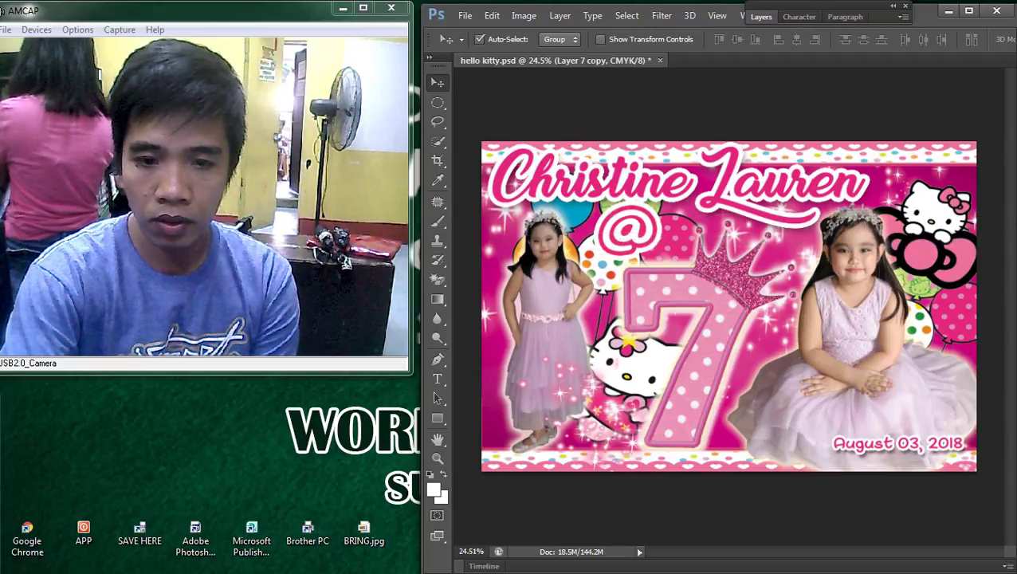
{"action": "right_click", "coordinate": [588, 228]}
{"action": "left_click", "coordinate": [617, 235]}
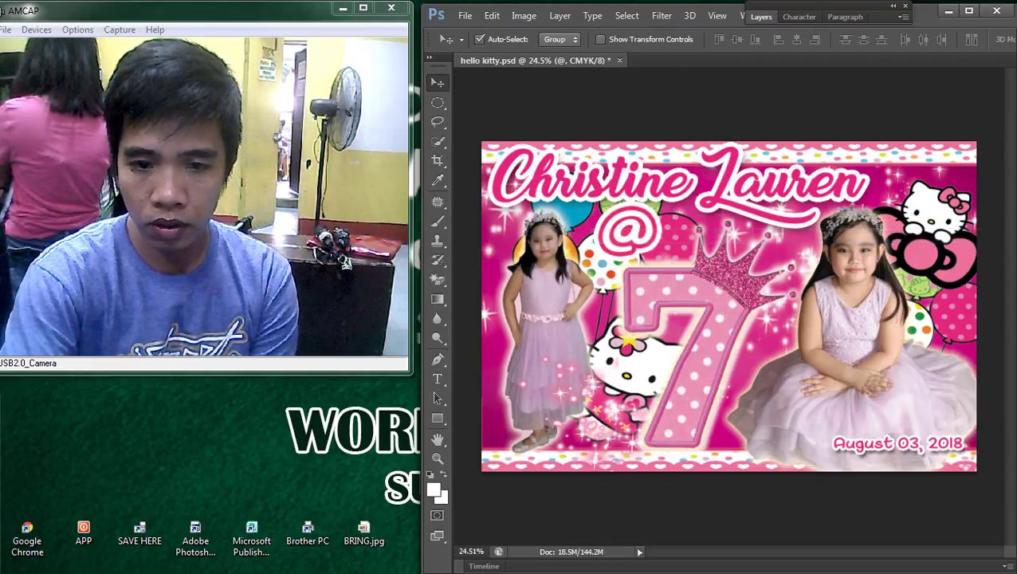
{"action": "key", "text": "ctrl+minus"}
{"action": "key", "text": "ctrl+plus"}
{"action": "key", "text": "ctrl+plus"}
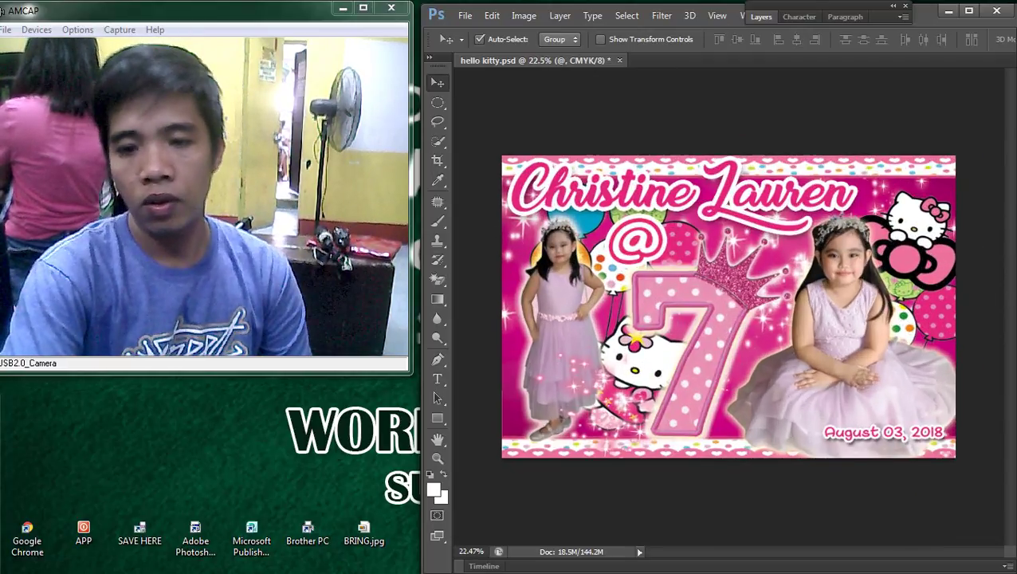
{"action": "right_click", "coordinate": [546, 276]}
{"action": "left_click", "coordinate": [574, 284]}
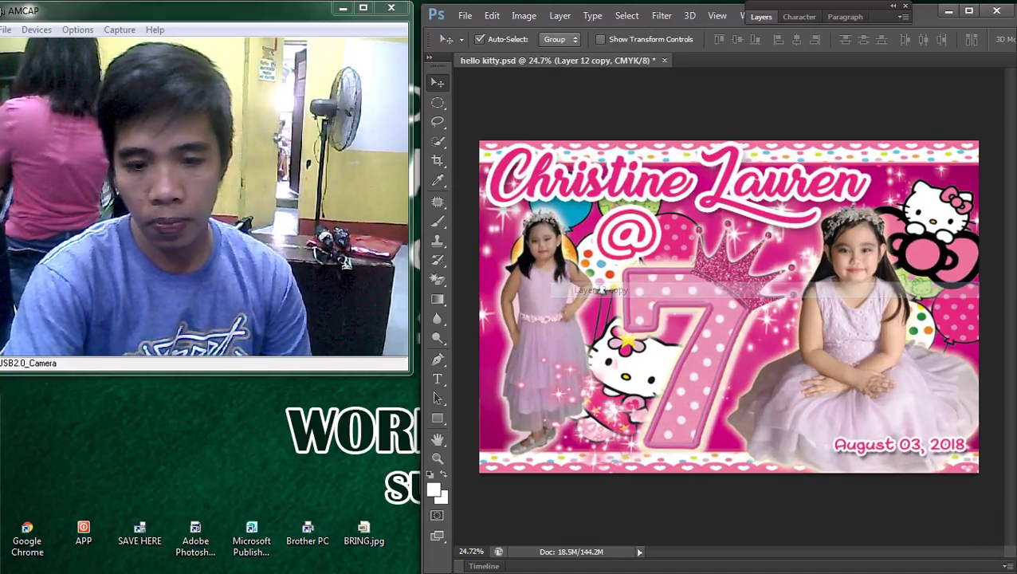
{"action": "right_click", "coordinate": [587, 316]}
{"action": "left_click", "coordinate": [642, 343]}
{"action": "key", "text": "ctrl+t"}
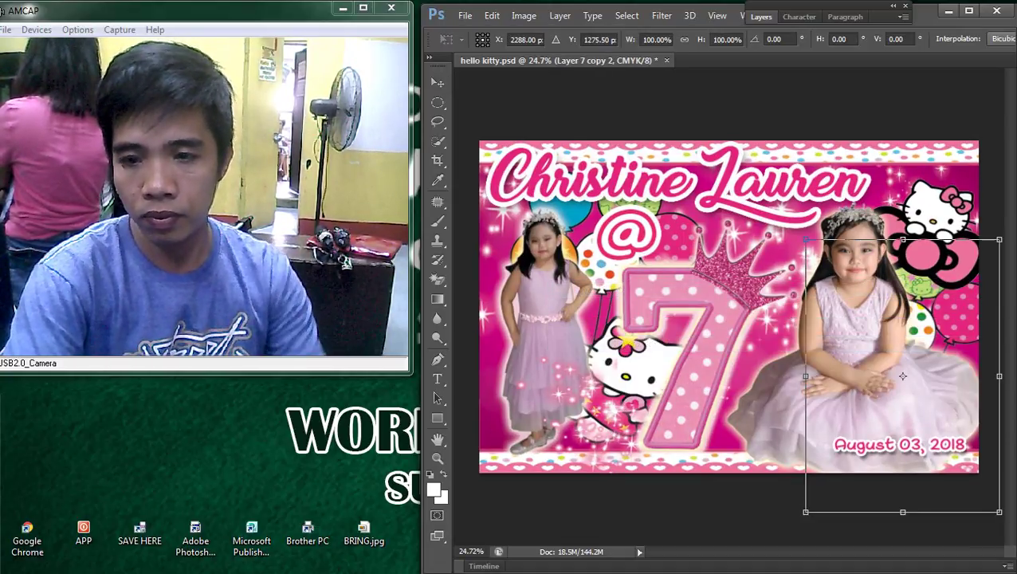
{"action": "key", "text": "Return"}
Step: Narrow the seated girl photo (Layer 3) from its left side and reposition it
{"action": "right_click", "coordinate": [867, 237]}
{"action": "left_click", "coordinate": [892, 247]}
{"action": "key", "text": "ctrl+t"}
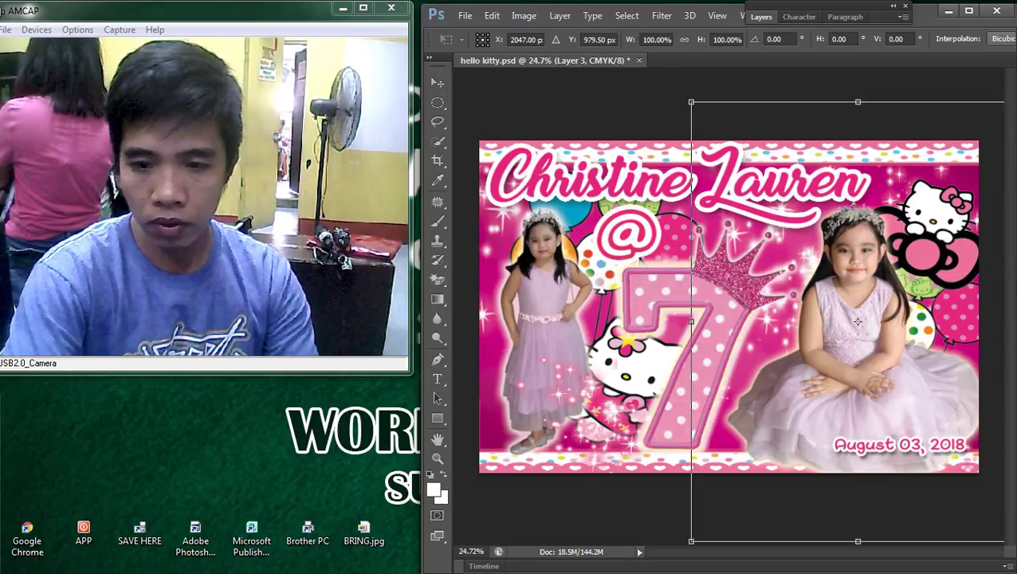
{"action": "left_click_drag", "start_coordinate": [691, 322], "coordinate": [696, 321]}
{"action": "key", "text": "Return"}
{"action": "key", "text": "ctrl+0"}
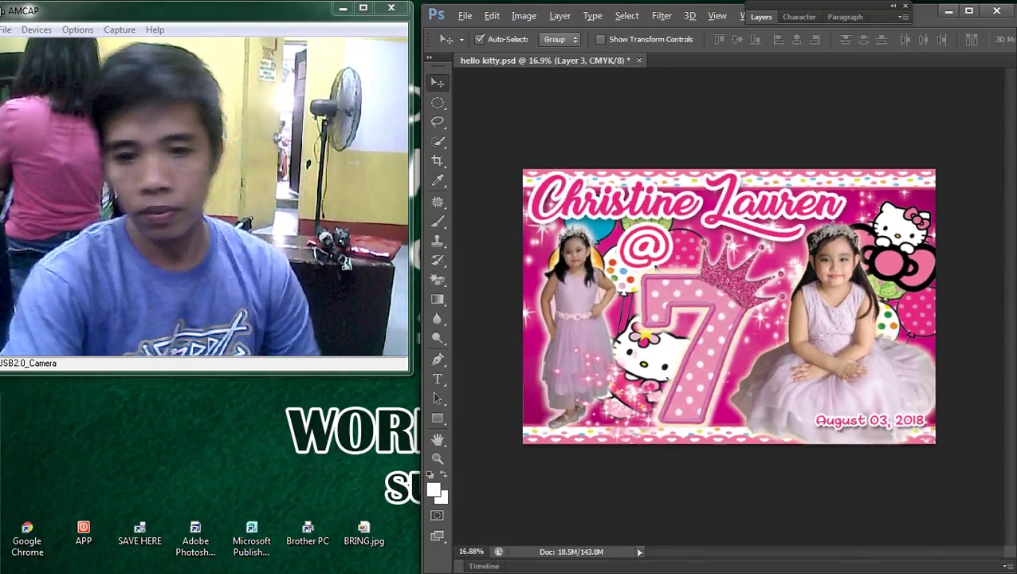
{"action": "mouse_move", "coordinate": [902, 271]}
{"action": "left_mouse_down"}
{"action": "mouse_move", "coordinate": [644, 275]}
{"action": "mouse_move", "coordinate": [907, 275]}
{"action": "left_mouse_up"}
{"action": "key", "text": "ctrl+minus"}
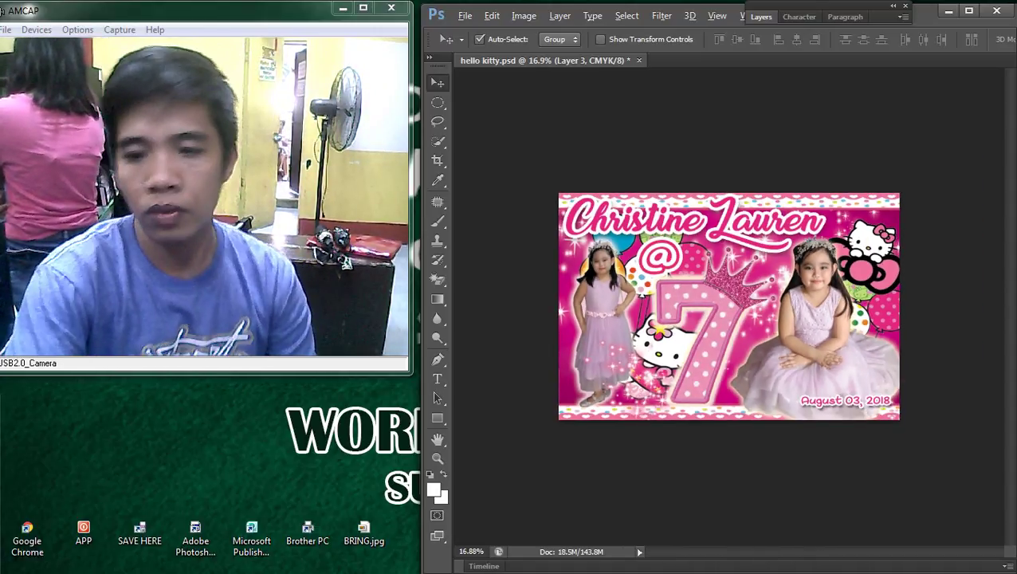
{"action": "key", "text": "ctrl+0"}
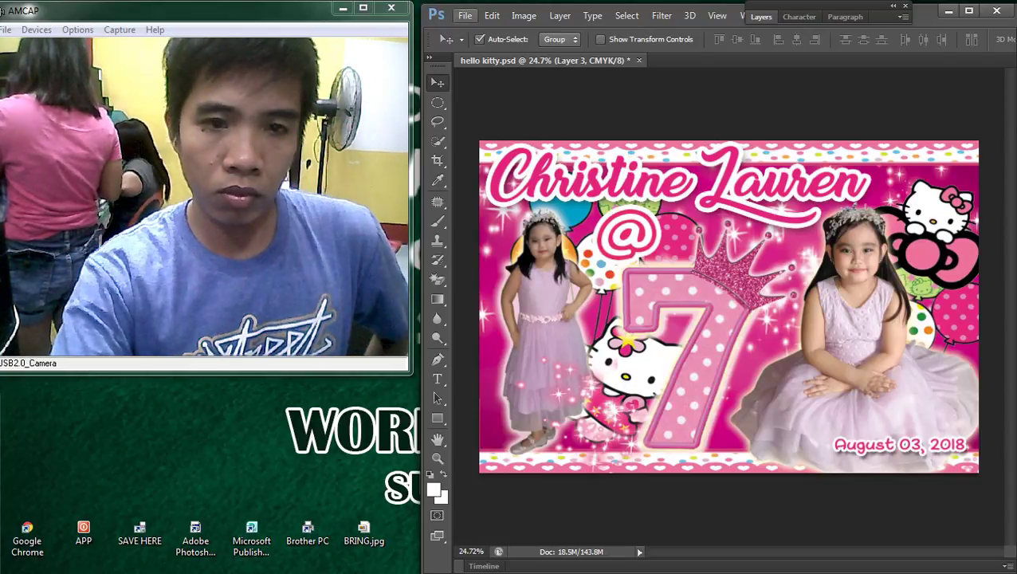
Step: Via Save As, store the banner in JPEG format as hello kitty.jpg on Removable Disk (E:)
{"action": "left_click", "coordinate": [465, 15]}
{"action": "left_click", "coordinate": [485, 194]}
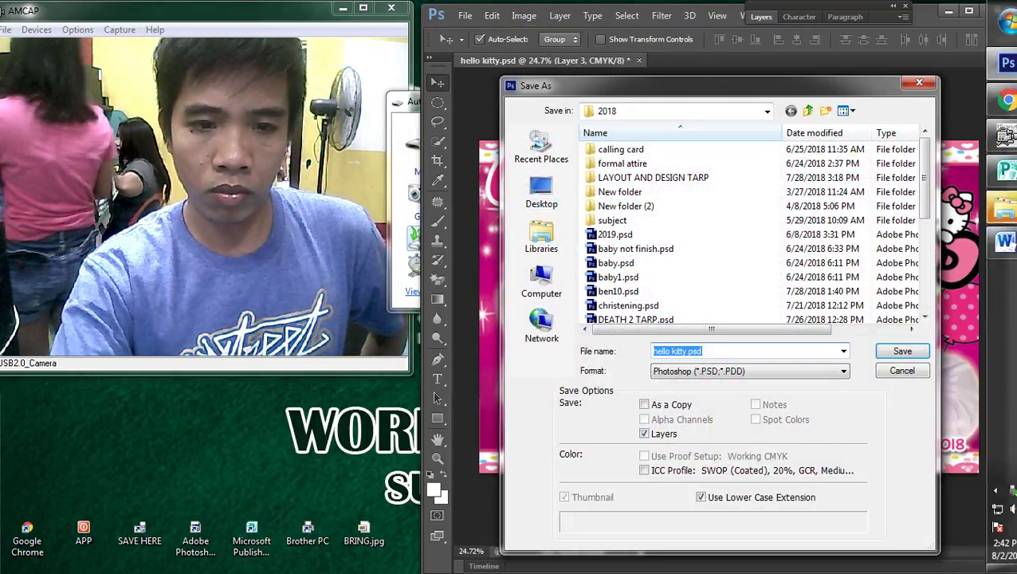
{"action": "left_click", "coordinate": [612, 98]}
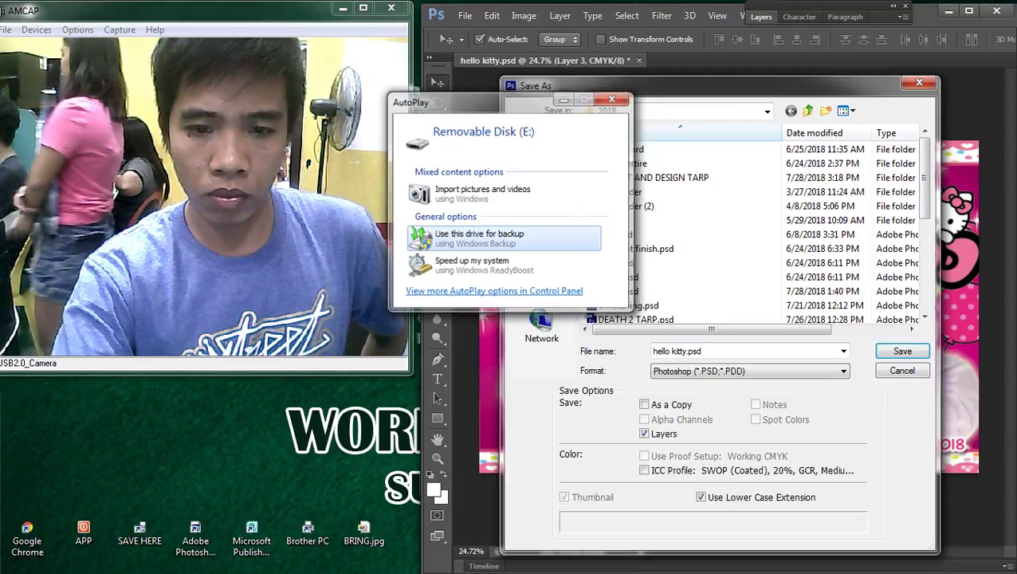
{"action": "left_click", "coordinate": [541, 280]}
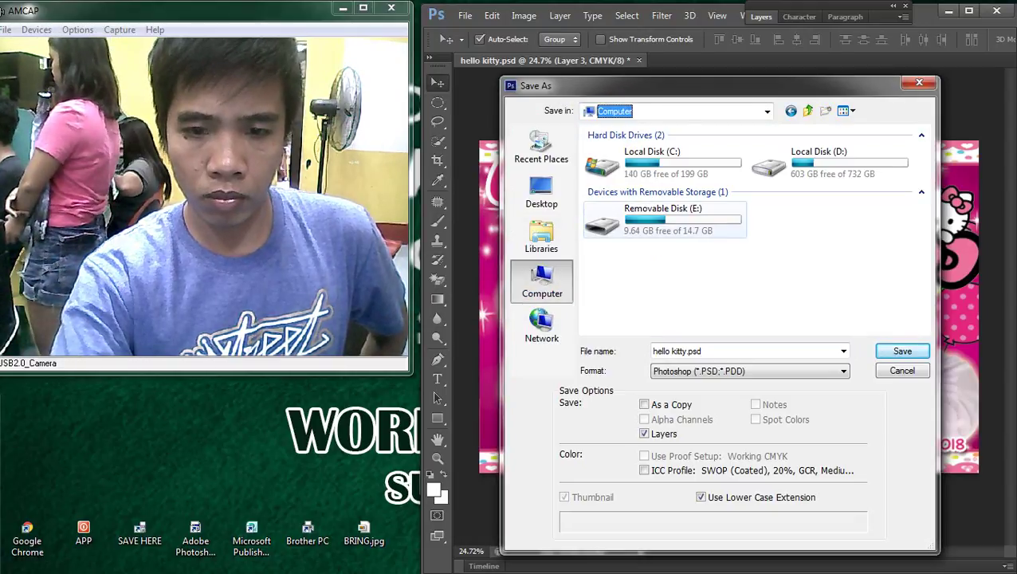
{"action": "double_click", "coordinate": [630, 216]}
{"action": "left_click", "coordinate": [843, 370]}
{"action": "left_click", "coordinate": [701, 431]}
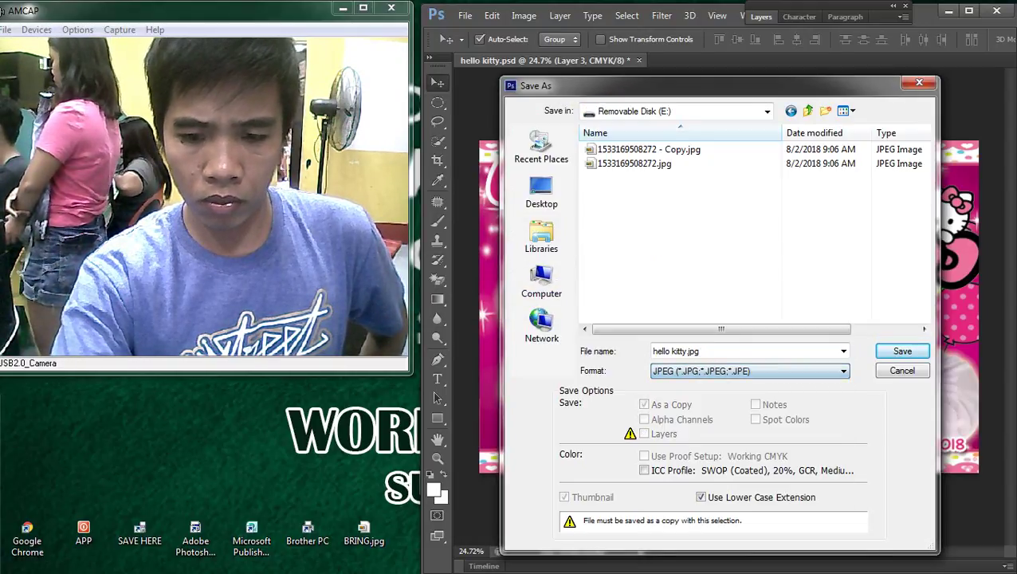
{"action": "left_click", "coordinate": [902, 351]}
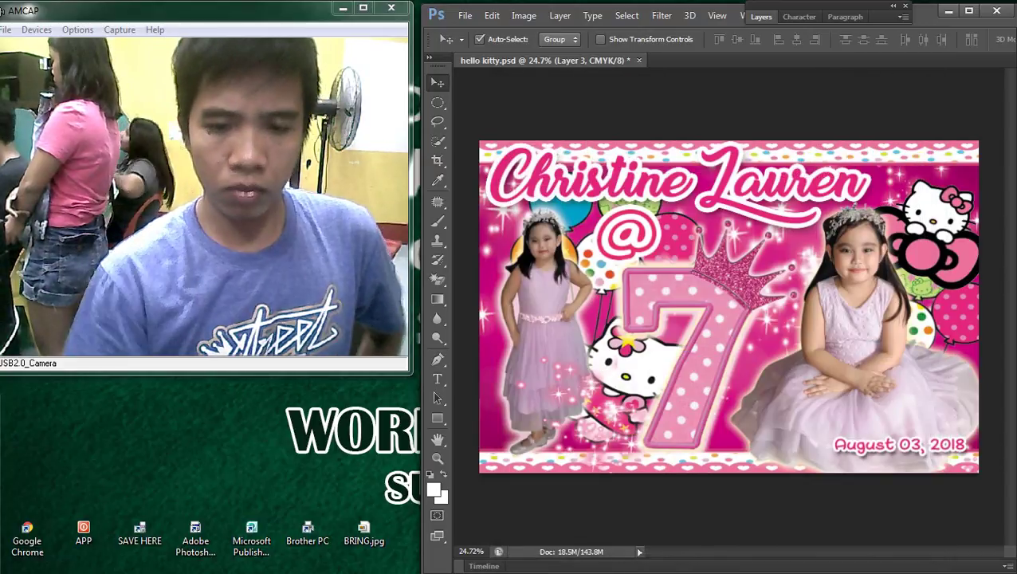
Step: Accept the JPEG options, then enlarge the standing girl photo (Layer 12 copy) to about 112% × 106%
{"action": "key", "text": "Return"}
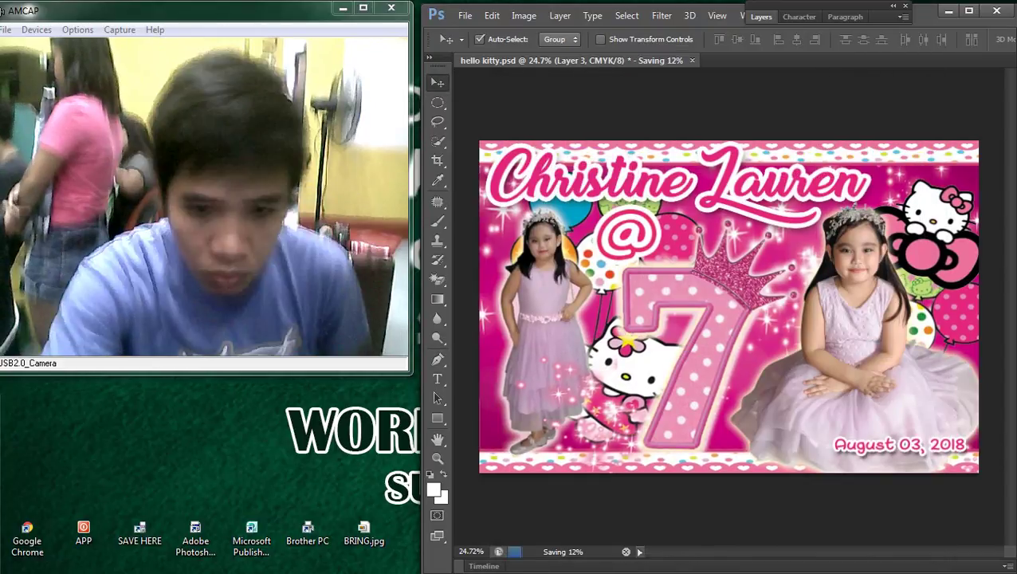
{"action": "right_click", "coordinate": [546, 276]}
{"action": "left_click", "coordinate": [574, 289]}
{"action": "key", "text": "ctrl+t"}
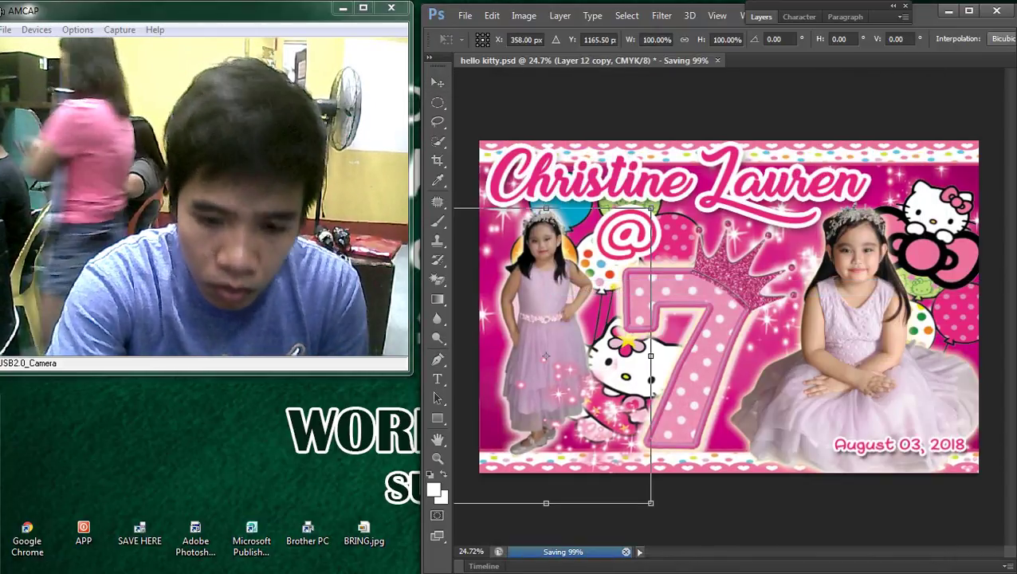
{"action": "left_click_drag", "start_coordinate": [651, 502], "coordinate": [664, 522]}
{"action": "left_click_drag", "start_coordinate": [552, 366], "coordinate": [549, 358]}
{"action": "left_click_drag", "start_coordinate": [662, 358], "coordinate": [675, 358]}
{"action": "key", "text": "Return"}
Step: Select the seated girl's Layer 3 on the canvas
{"action": "scroll", "coordinate": [730, 369], "scroll_direction": "up", "scroll_amount": 3}
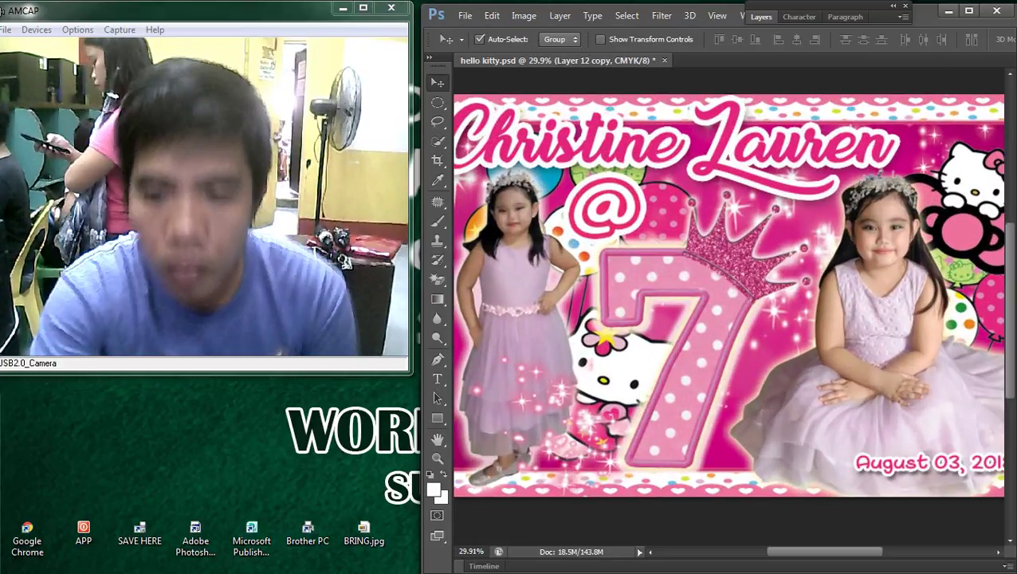
{"action": "right_click", "coordinate": [528, 279]}
{"action": "key", "text": "Escape"}
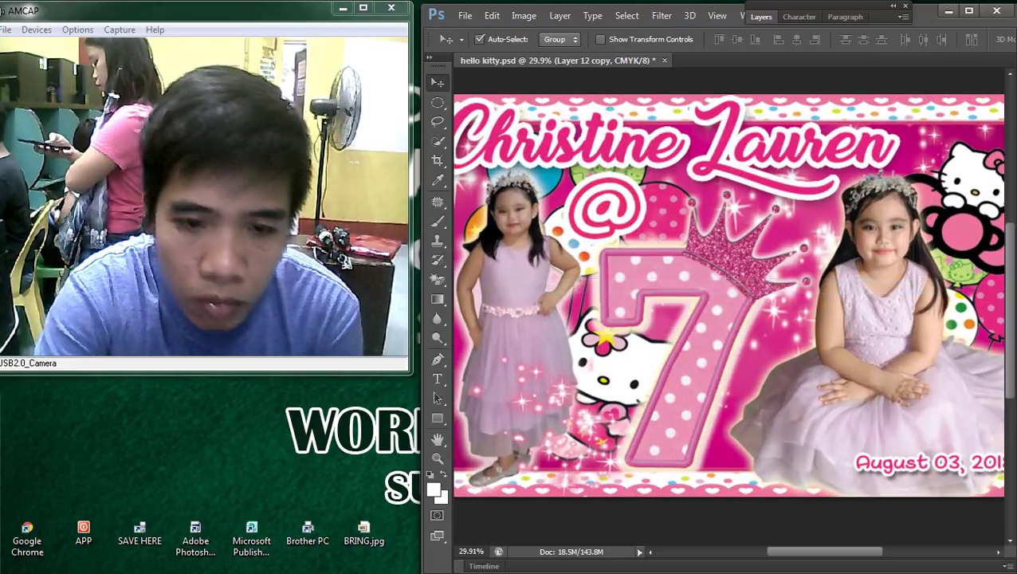
{"action": "scroll", "coordinate": [730, 294], "scroll_direction": "down", "scroll_amount": 2}
{"action": "right_click", "coordinate": [584, 327]}
{"action": "left_click", "coordinate": [614, 337]}
{"action": "scroll", "coordinate": [613, 337], "scroll_direction": "up", "scroll_amount": 1}
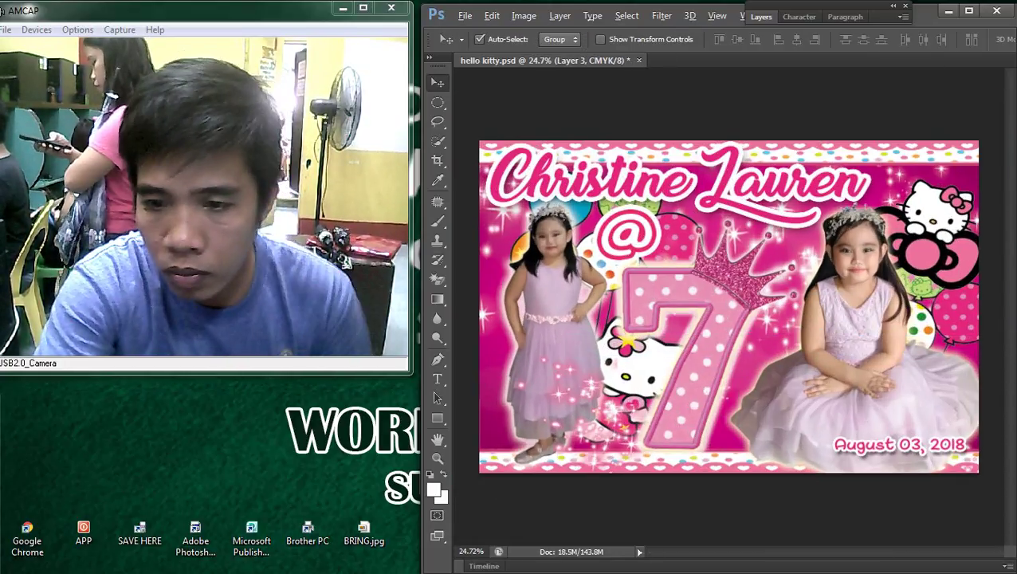
{"action": "scroll", "coordinate": [613, 337], "scroll_direction": "down", "scroll_amount": 1}
{"action": "left_click", "coordinate": [465, 15]}
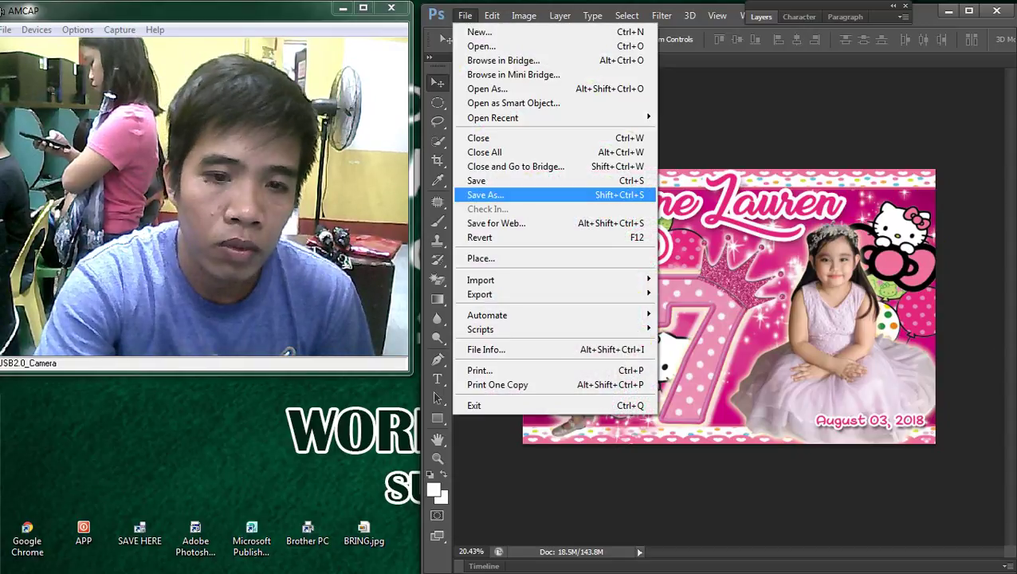
Step: Re-save the tarpaulin as JPEG over hello kitty.jpg on Removable Disk (E:), replacing it
{"action": "left_click", "coordinate": [498, 193]}
{"action": "left_click", "coordinate": [541, 193]}
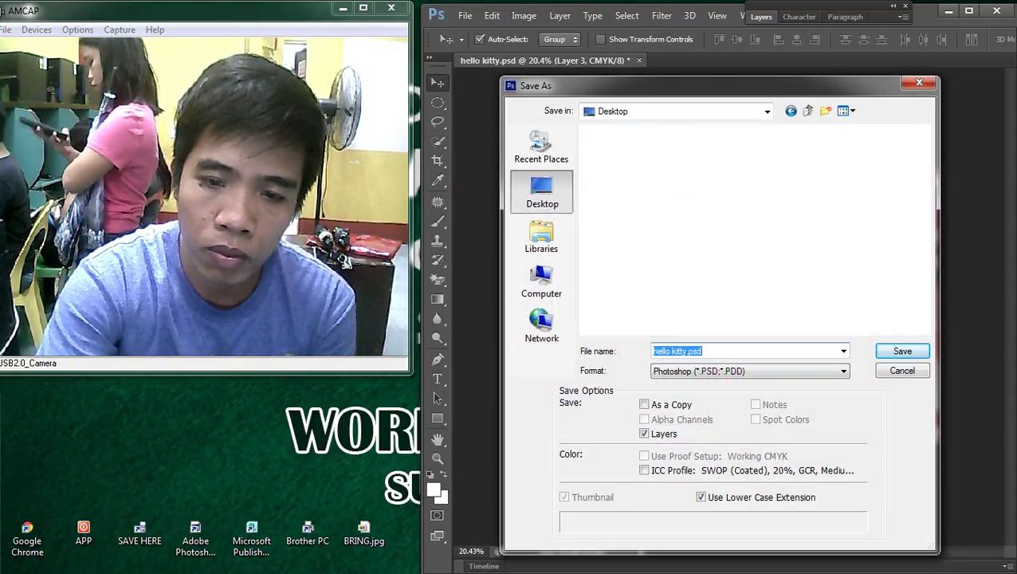
{"action": "double_click", "coordinate": [828, 223]}
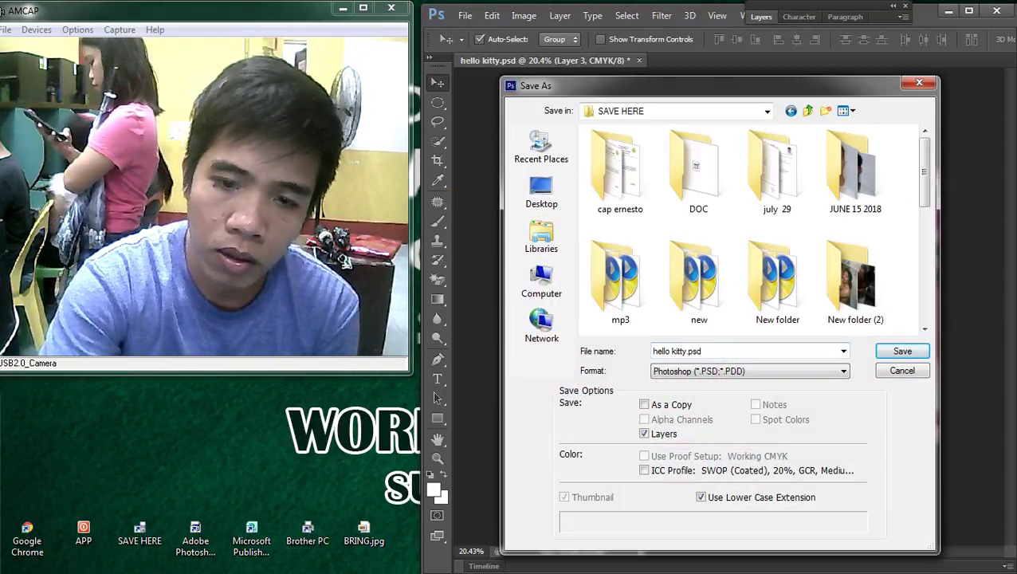
{"action": "scroll", "coordinate": [855, 283], "scroll_direction": "down", "scroll_amount": 1}
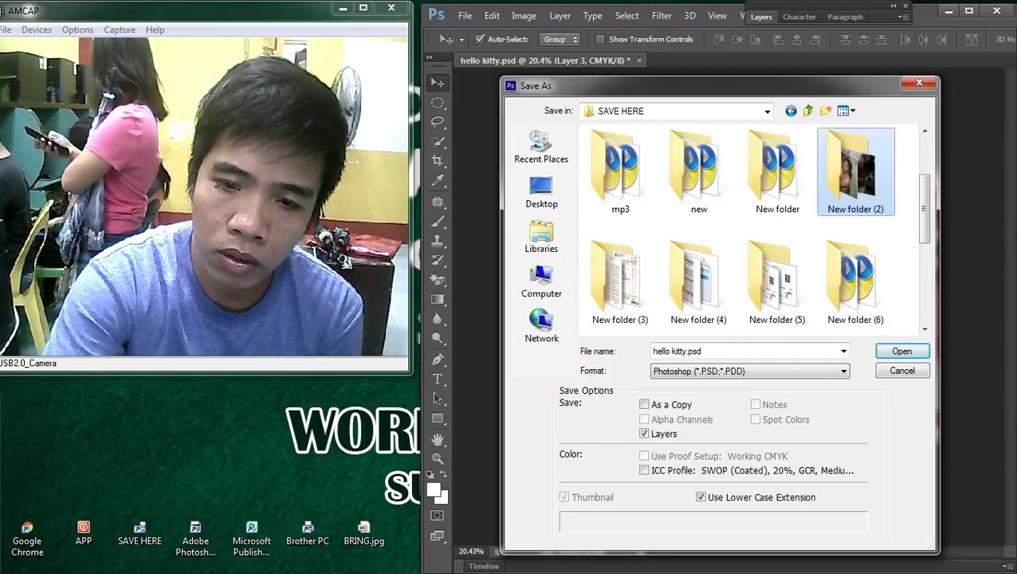
{"action": "left_click", "coordinate": [541, 192]}
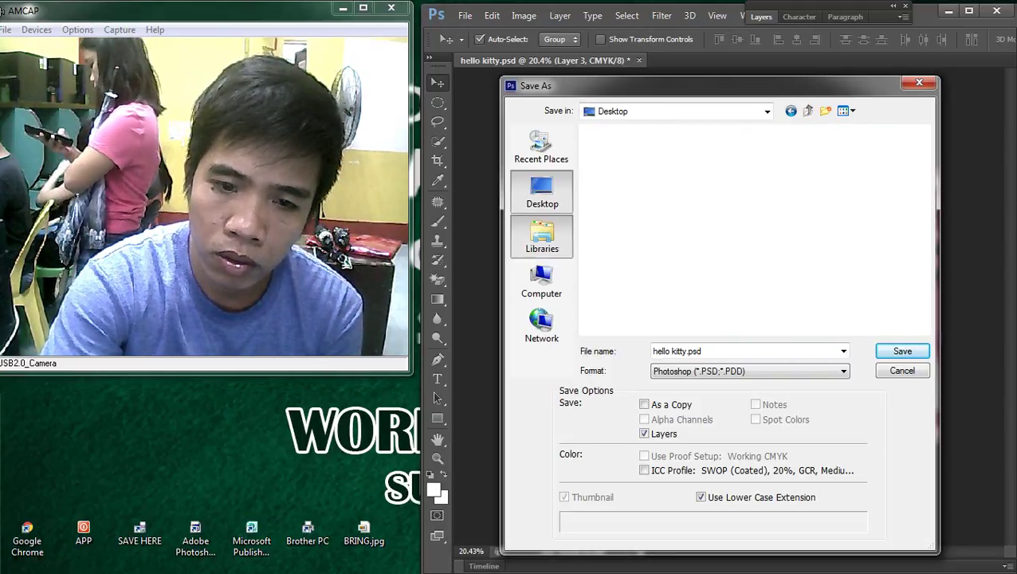
{"action": "left_click", "coordinate": [541, 282]}
{"action": "double_click", "coordinate": [629, 215]}
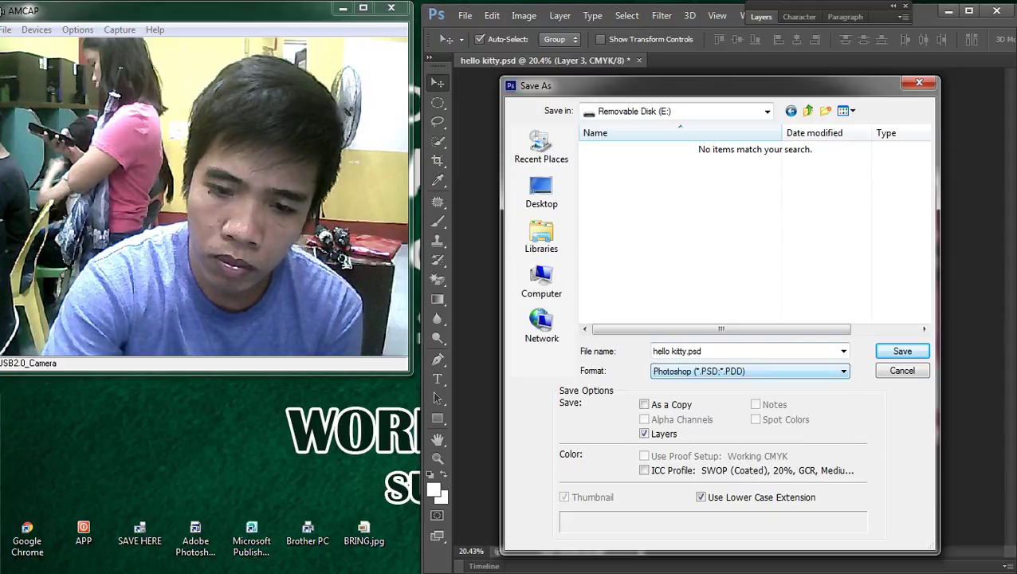
{"action": "left_click", "coordinate": [749, 371]}
{"action": "left_click", "coordinate": [717, 432]}
{"action": "key", "text": "Return"}
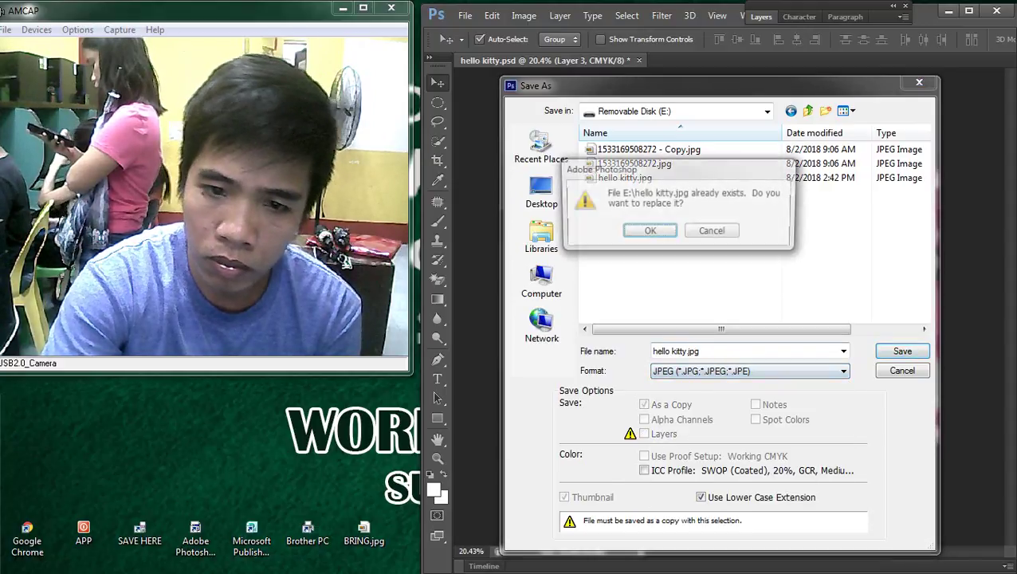
{"action": "key", "text": "Return"}
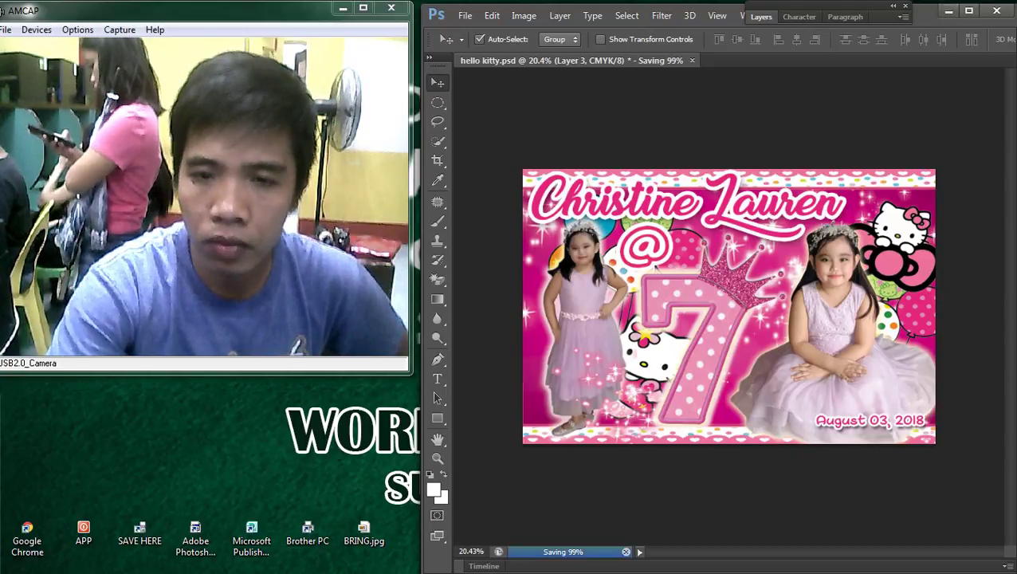
Step: Show the desktop, delete three files from it, and refresh
{"action": "key", "text": "super+d"}
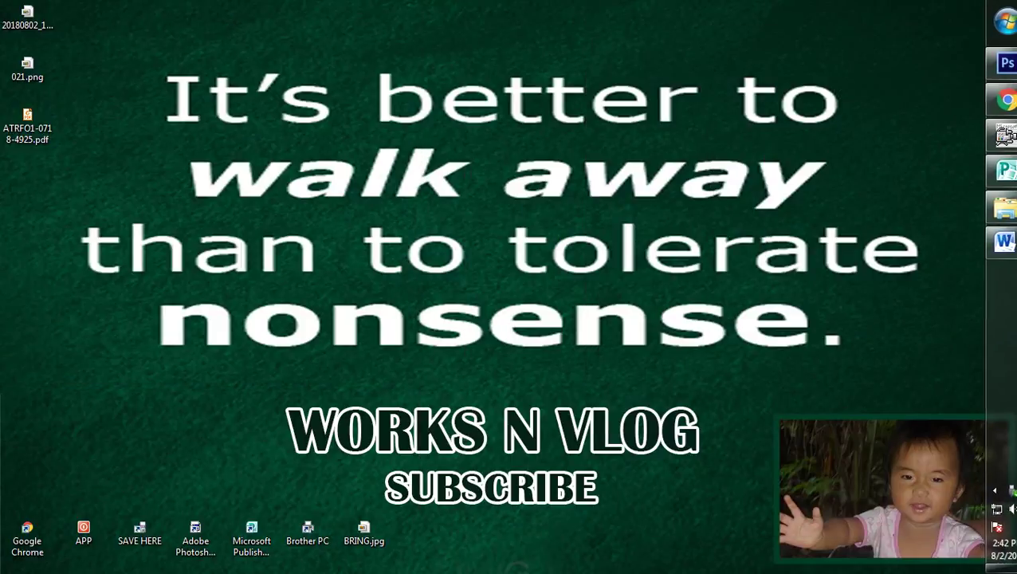
{"action": "right_click", "coordinate": [243, 120]}
{"action": "key", "text": "Escape"}
{"action": "key", "text": "Delete"}
{"action": "key", "text": "Return"}
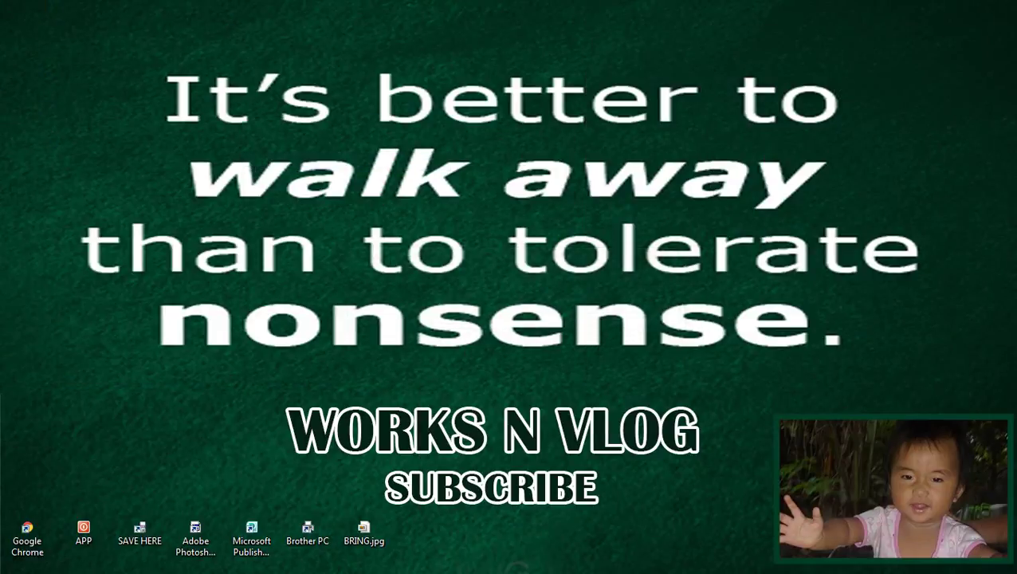
{"action": "right_click", "coordinate": [365, 148]}
{"action": "left_click", "coordinate": [402, 191]}
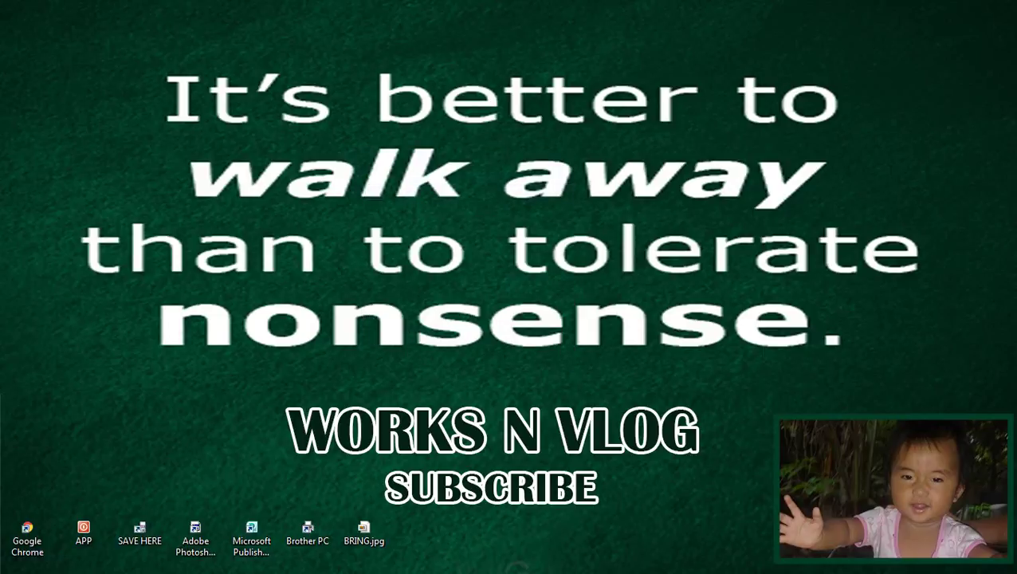
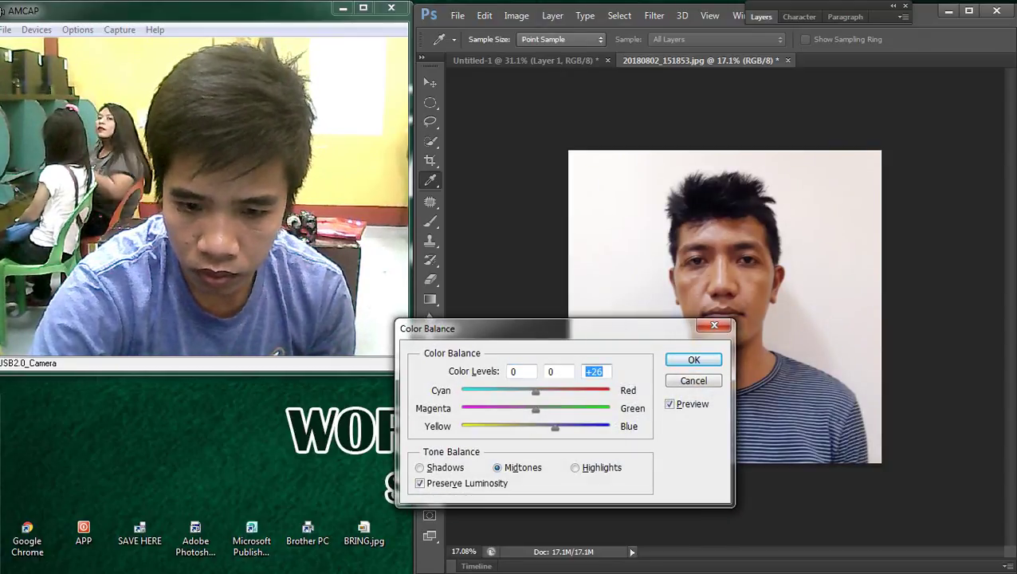
Step: Apply Color Balance, then brighten the portrait's midtones slightly with Curves
{"action": "key", "text": "Return"}
{"action": "key", "text": "e"}
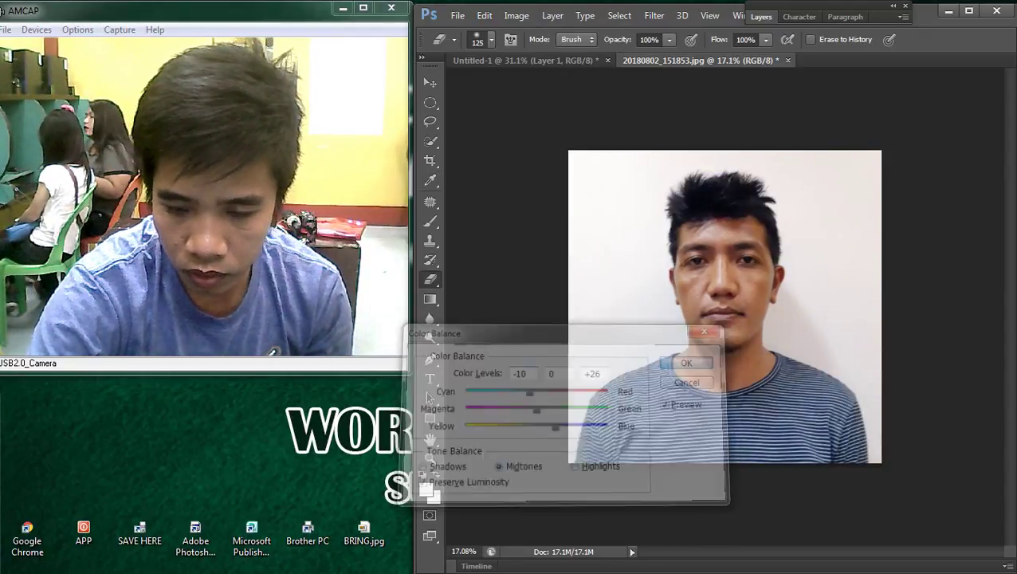
{"action": "key", "text": "ctrl+m"}
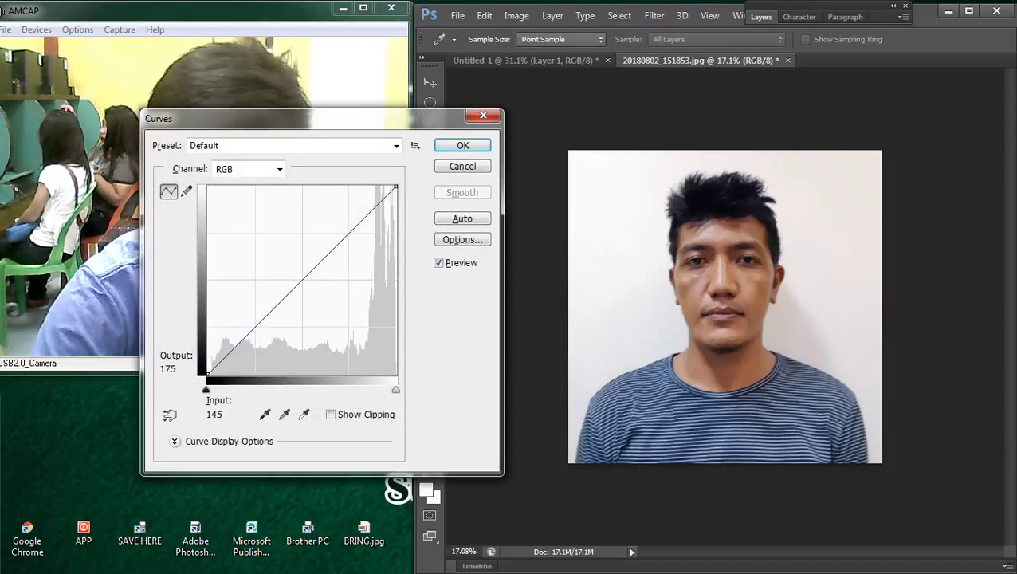
{"action": "left_click_drag", "start_coordinate": [310, 268], "coordinate": [305, 263]}
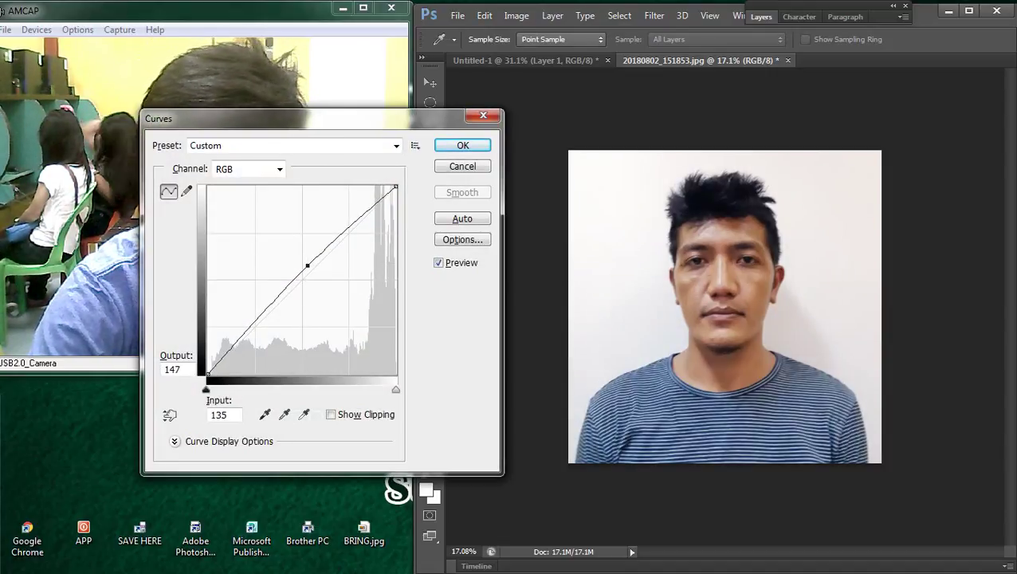
{"action": "key", "text": "Return"}
Step: Crop a thin strip off the bottom of the photo and fit it on screen
{"action": "key", "text": "c"}
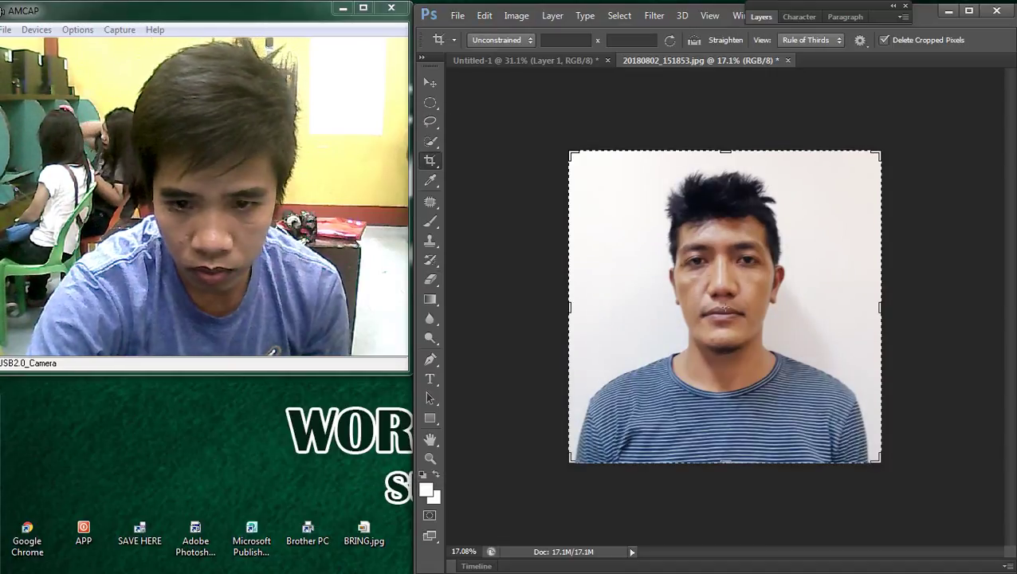
{"action": "mouse_move", "coordinate": [725, 461]}
{"action": "left_mouse_down"}
{"action": "mouse_move", "coordinate": [725, 403]}
{"action": "mouse_move", "coordinate": [725, 453]}
{"action": "left_mouse_up"}
{"action": "key", "text": "Return"}
{"action": "key", "text": "v"}
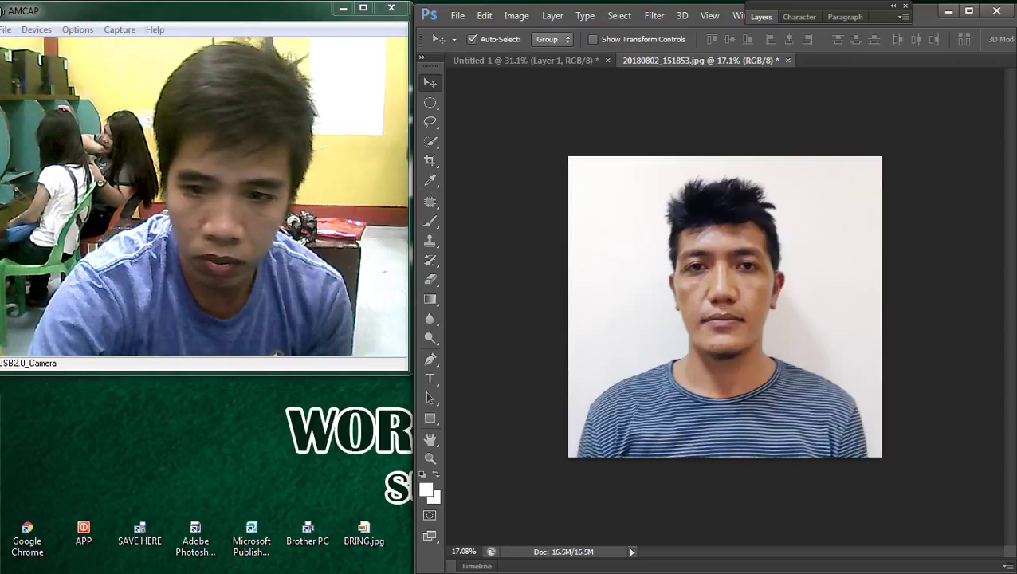
{"action": "key", "text": "ctrl+0"}
Step: Repeat Color Balance (-8, 0, +16) and a gentle Curves lift to brighten
{"action": "key", "text": "i"}
{"action": "key", "text": "ctrl+b"}
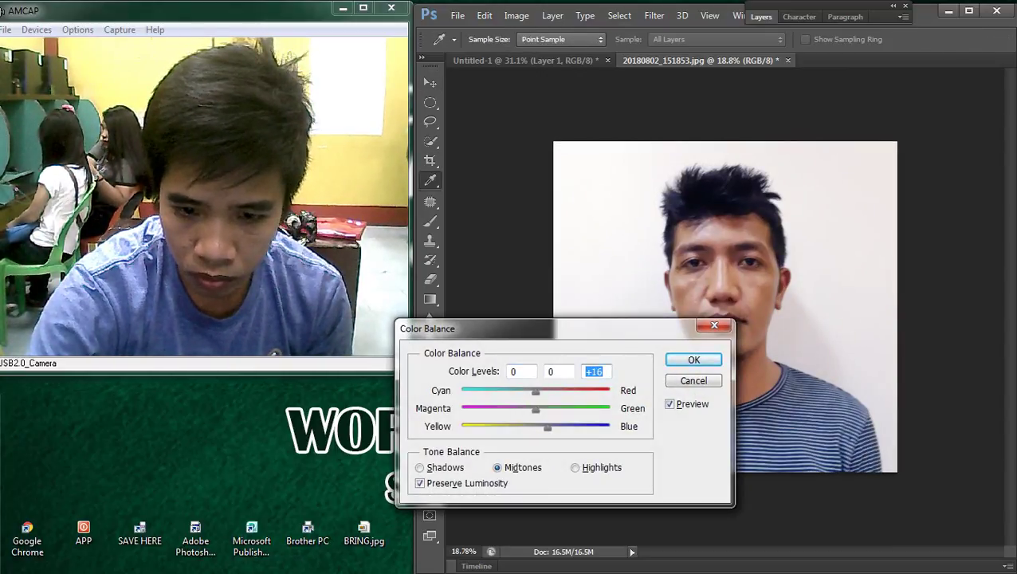
{"action": "key", "text": "Return"}
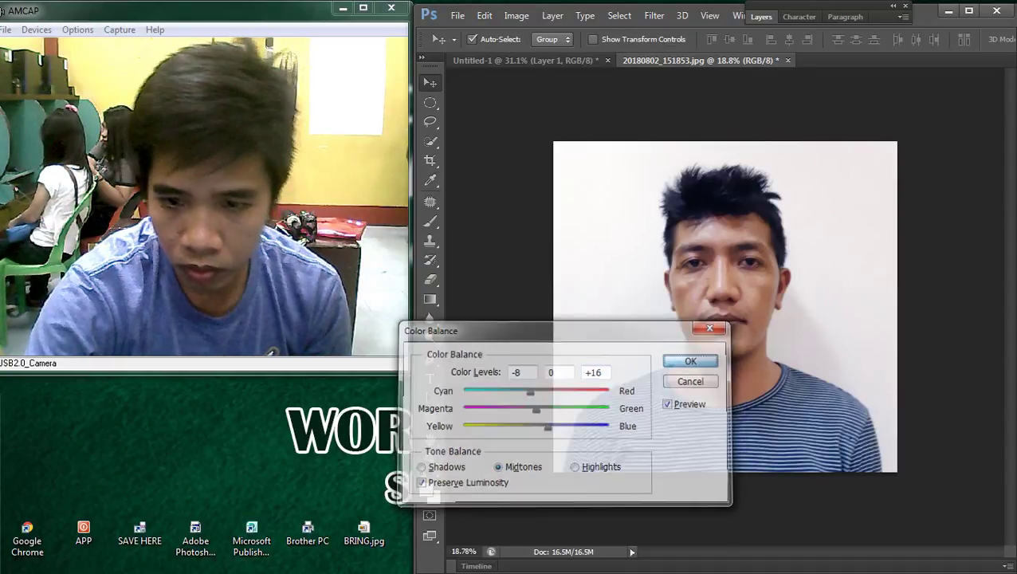
{"action": "scroll", "coordinate": [724, 306], "scroll_direction": "up", "scroll_amount": 2}
{"action": "key", "text": "i"}
{"action": "key", "text": "ctrl+m"}
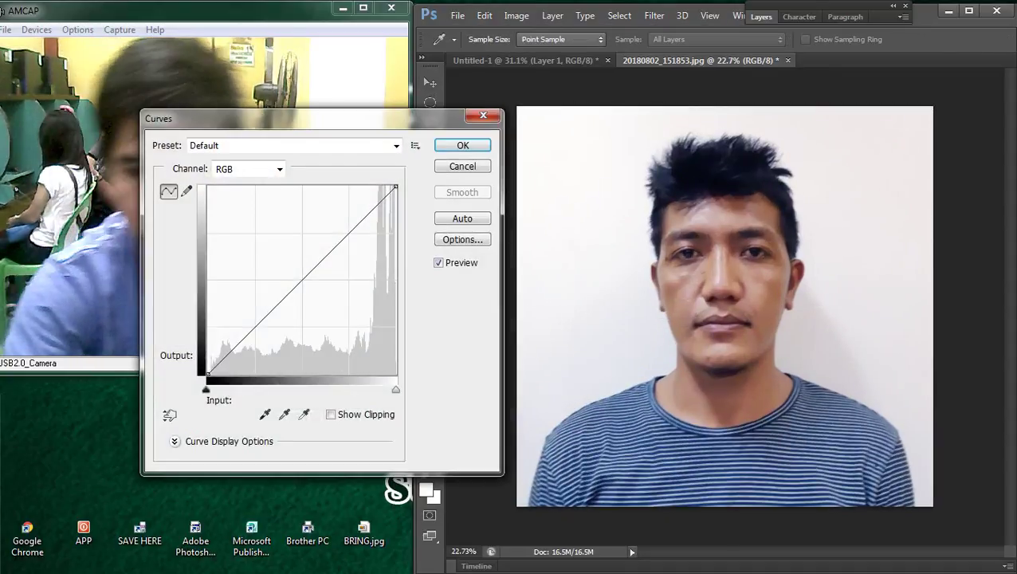
{"action": "left_click_drag", "start_coordinate": [321, 262], "coordinate": [319, 256]}
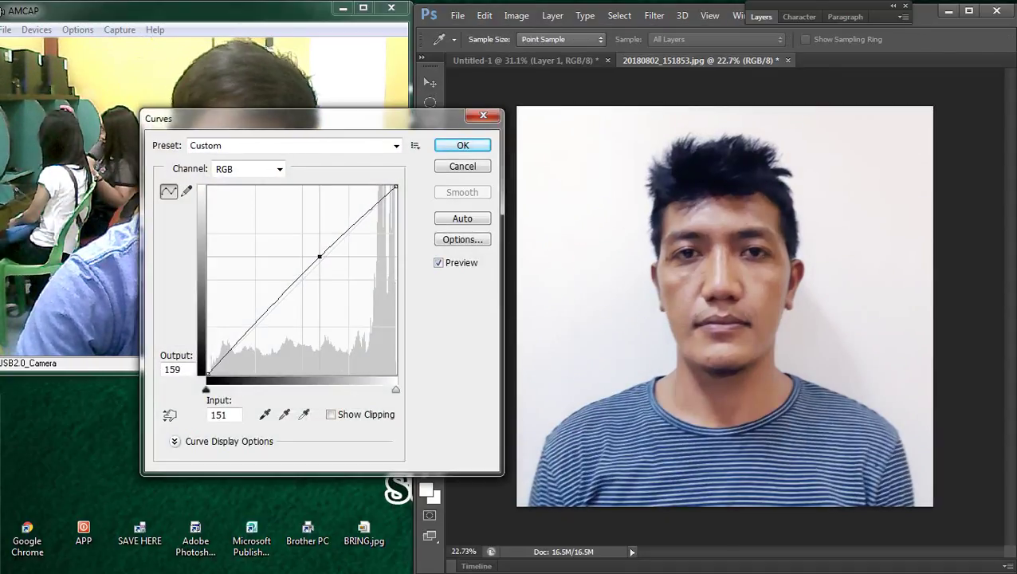
{"action": "key", "text": "Return"}
{"action": "key", "text": "v"}
{"action": "scroll", "coordinate": [724, 307], "scroll_direction": "down", "scroll_amount": 1}
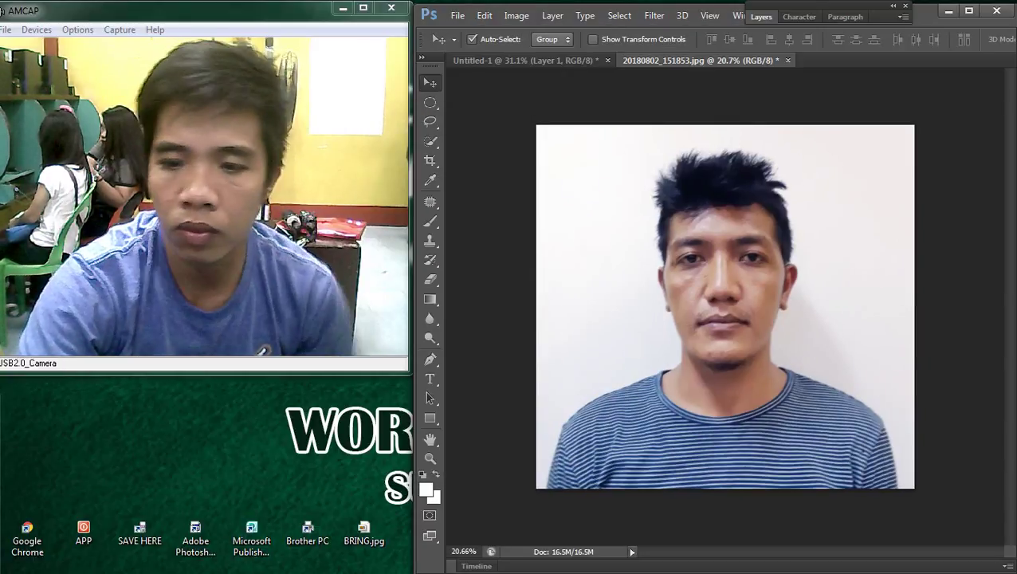
Step: Save the portrait as a JPEG on the Desktop, then open 2x2.pub from SAVE HERE
{"action": "left_click", "coordinate": [458, 15]}
{"action": "key", "text": "Return"}
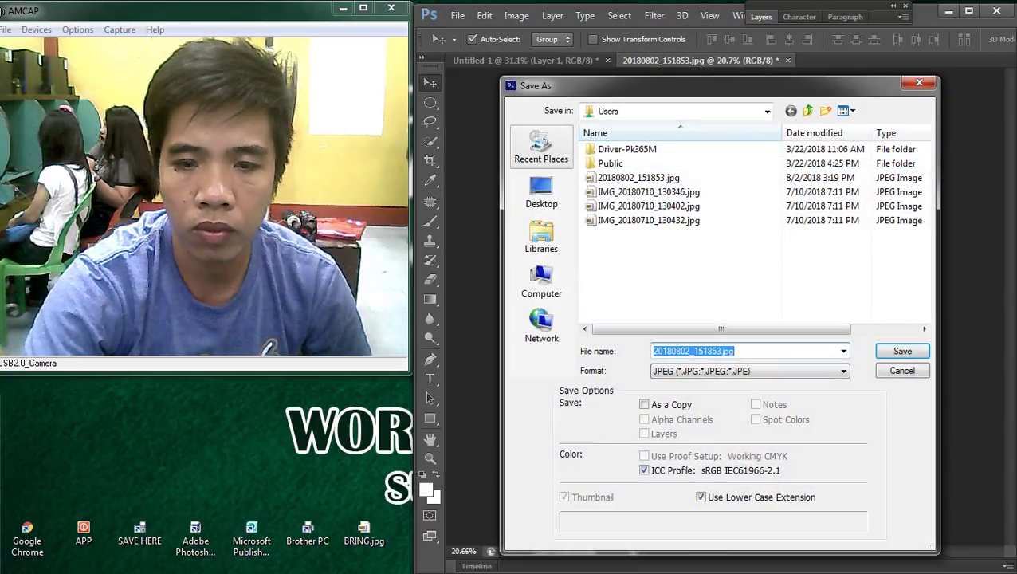
{"action": "left_click", "coordinate": [542, 195]}
{"action": "key", "text": "Return"}
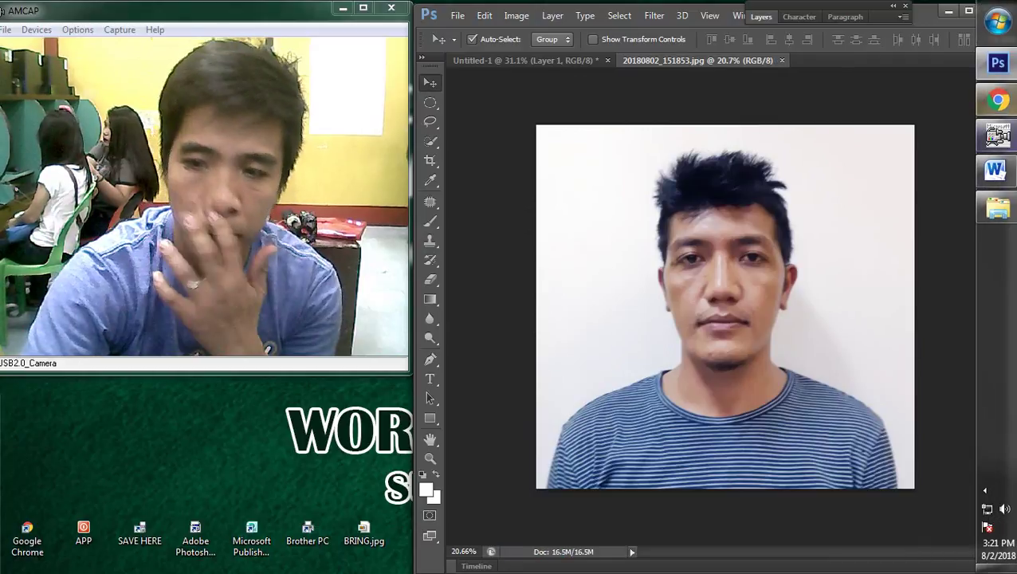
{"action": "double_click", "coordinate": [140, 530]}
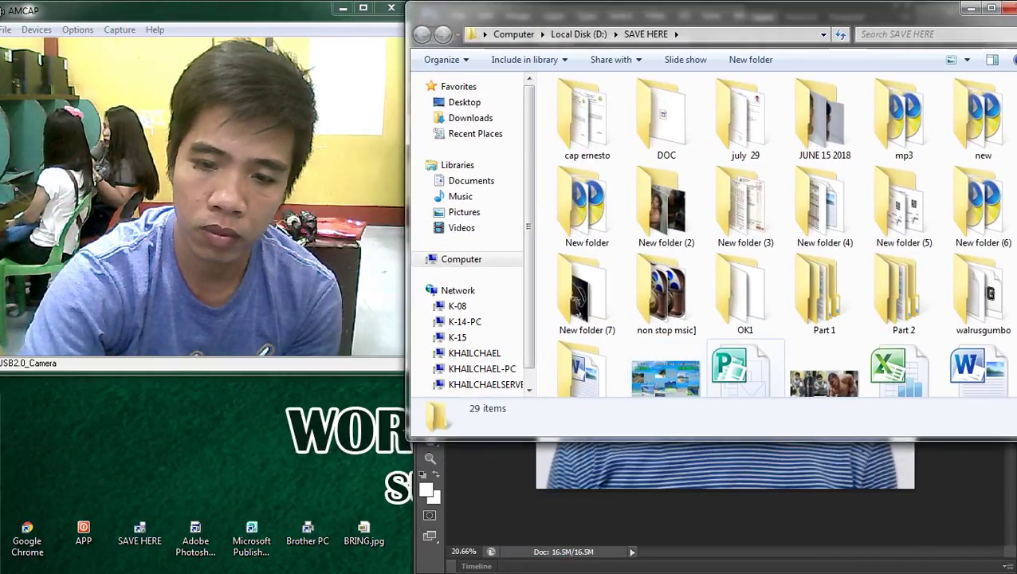
{"action": "double_click", "coordinate": [729, 368]}
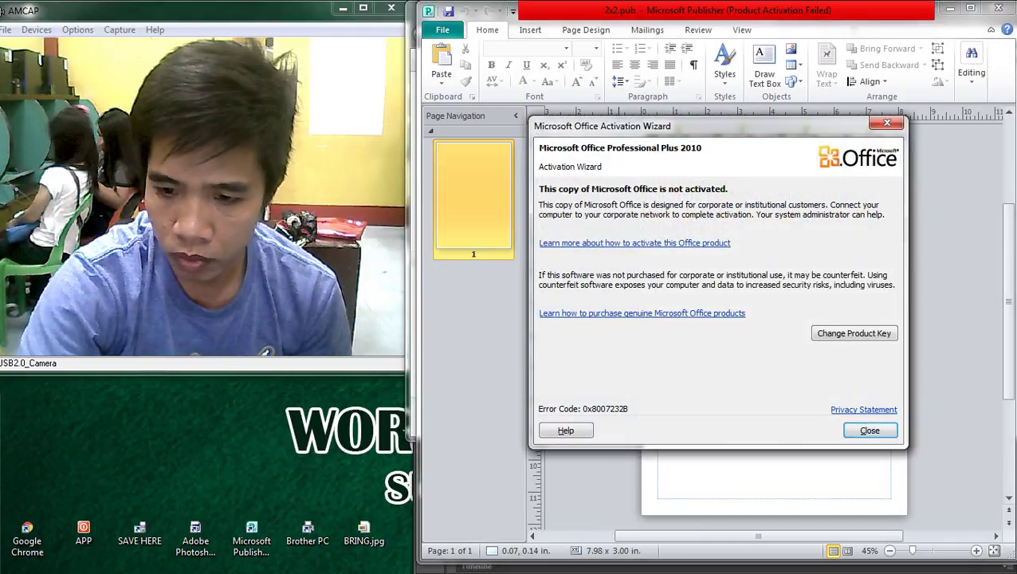
Step: Replace the 2x2 grid's picture with the edited portrait JPEG from the Desktop and preview printing
{"action": "key", "text": "Return"}
{"action": "scroll", "coordinate": [768, 319], "scroll_direction": "up", "scroll_amount": 4}
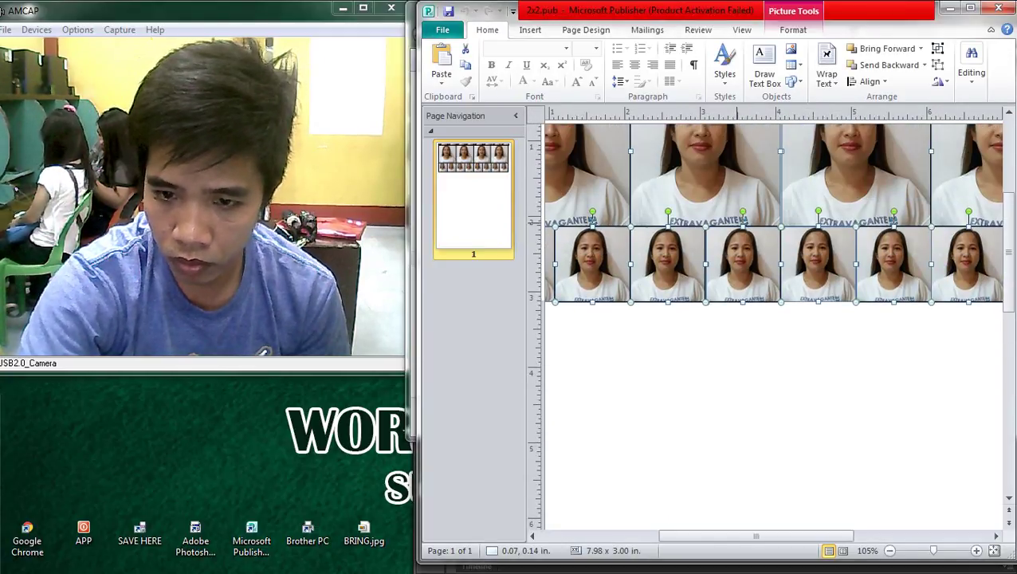
{"action": "right_click", "coordinate": [739, 224]}
{"action": "mouse_move", "coordinate": [797, 359]}
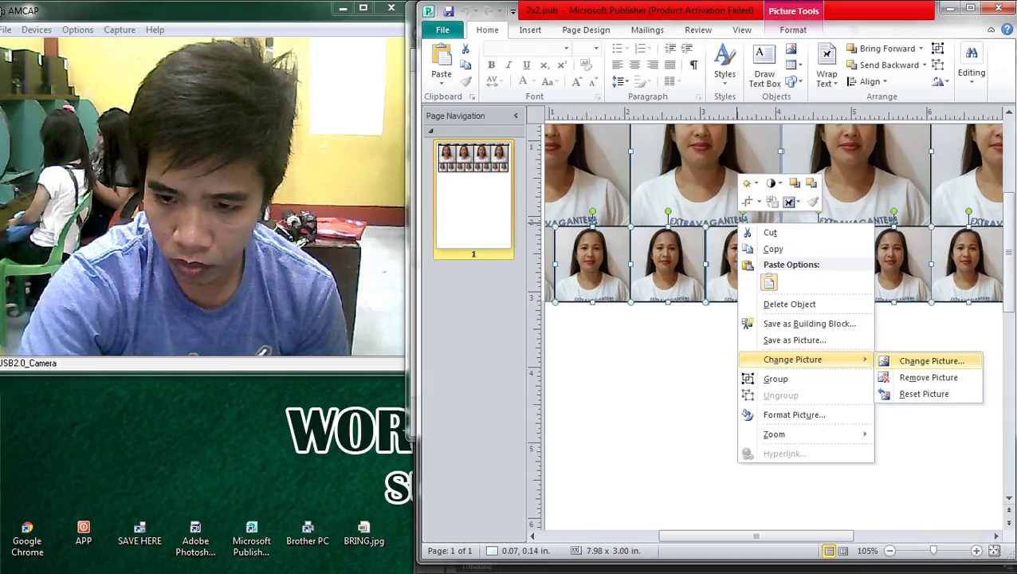
{"action": "left_click", "coordinate": [931, 360]}
{"action": "left_click", "coordinate": [482, 133]}
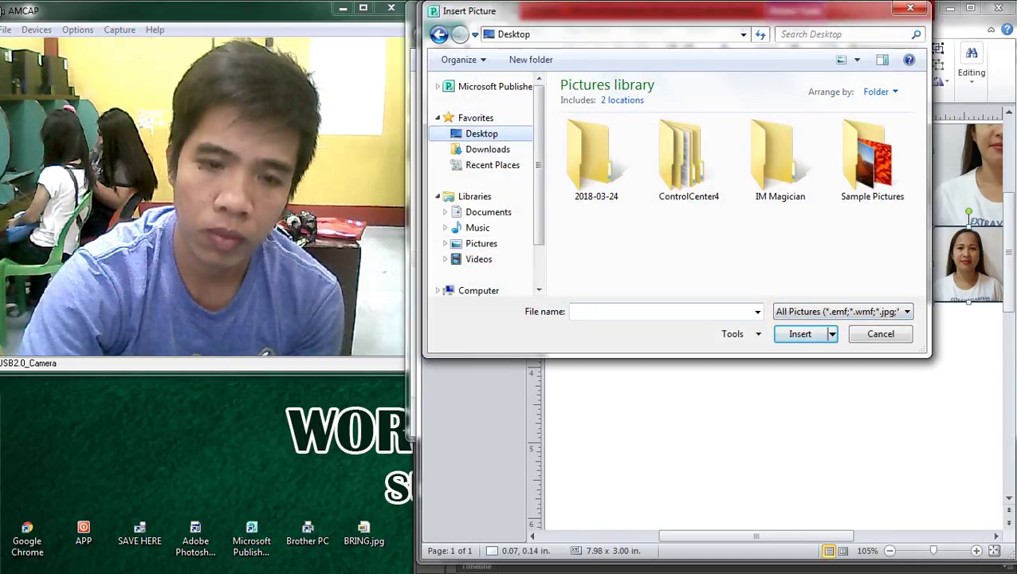
{"action": "scroll", "coordinate": [717, 199], "scroll_direction": "down", "scroll_amount": 3}
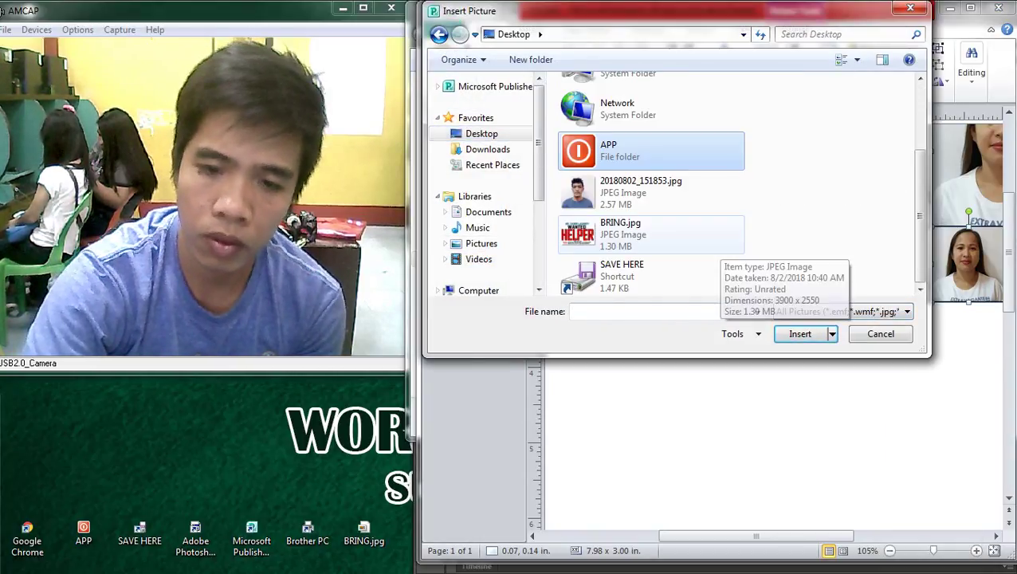
{"action": "double_click", "coordinate": [661, 191]}
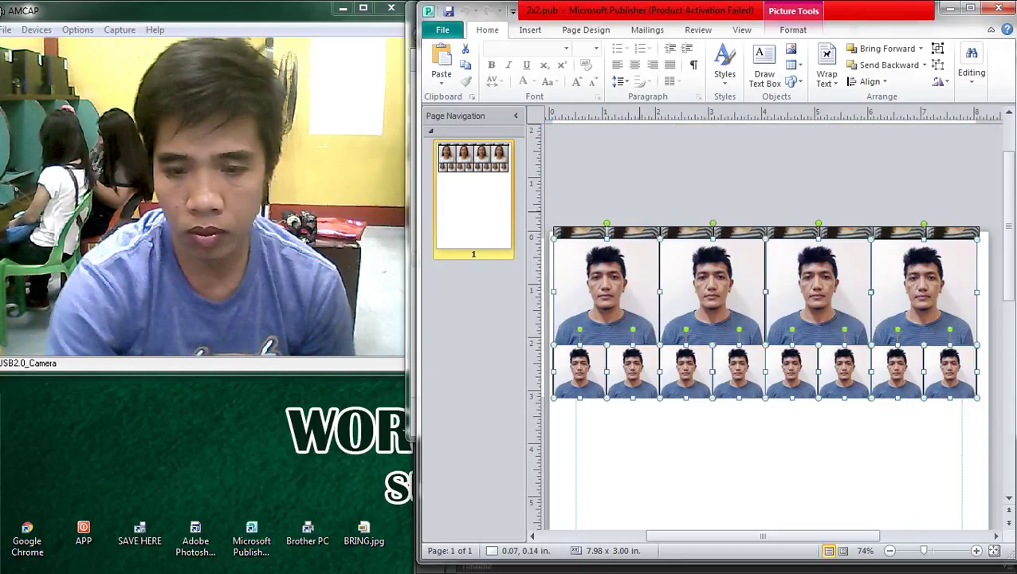
{"action": "key", "text": "ctrl+p"}
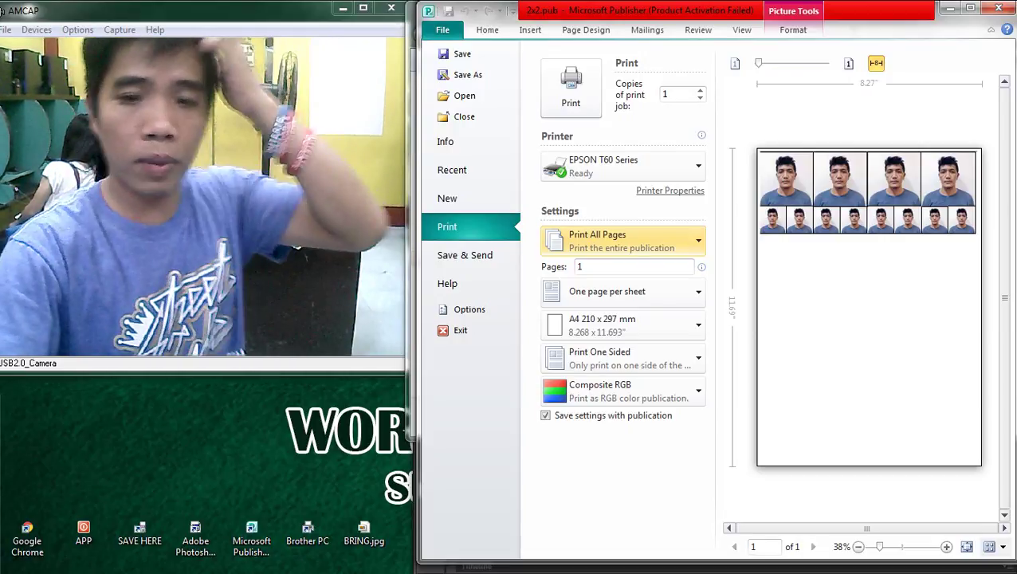
Step: Check the current printer's presets, then switch to the networked EPSON T60 Series
{"action": "left_click", "coordinate": [669, 190]}
{"action": "left_click", "coordinate": [468, 44]}
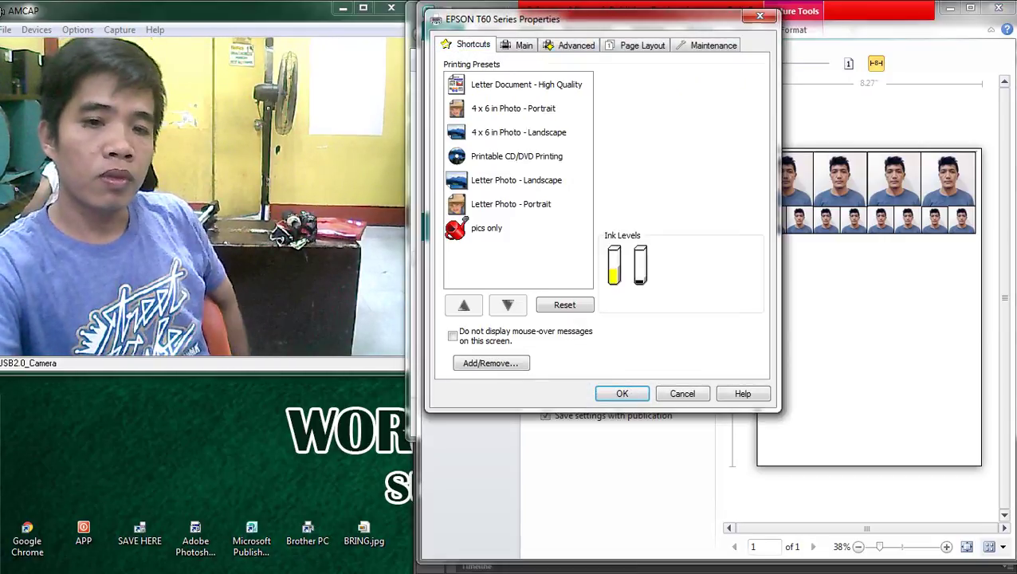
{"action": "left_click", "coordinate": [621, 393]}
{"action": "left_click", "coordinate": [624, 165]}
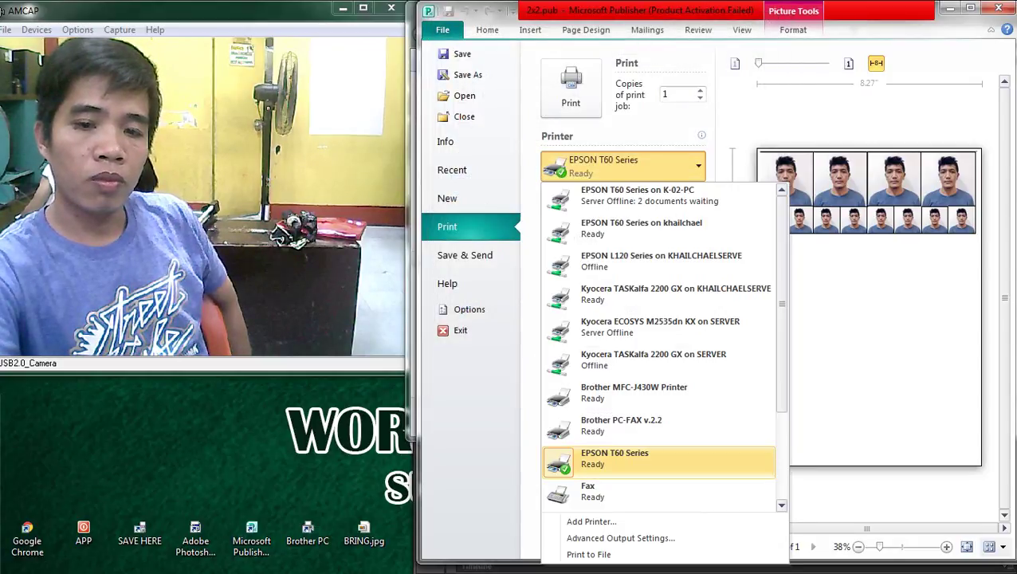
{"action": "left_click", "coordinate": [642, 228]}
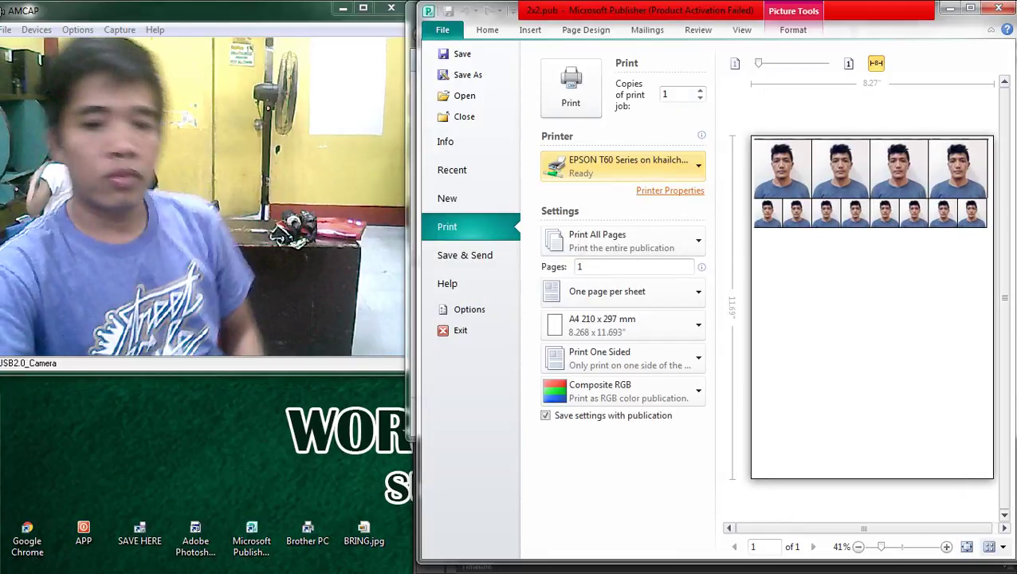
Step: Apply the EPSON's 'pics only' shortcut preset and return to the publication
{"action": "left_click", "coordinate": [669, 189]}
{"action": "left_click", "coordinate": [472, 45]}
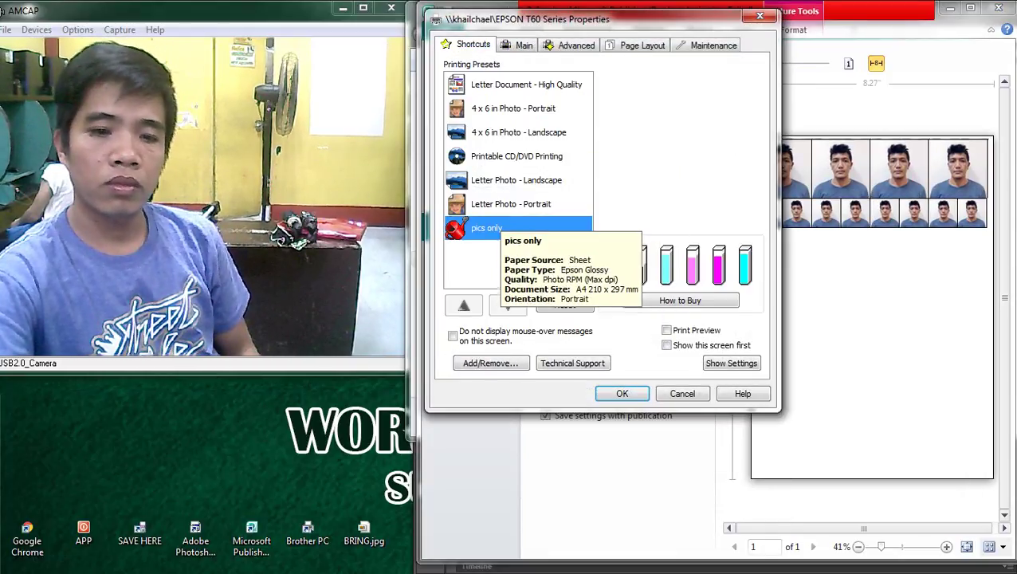
{"action": "left_click", "coordinate": [486, 228]}
{"action": "key", "text": "Return"}
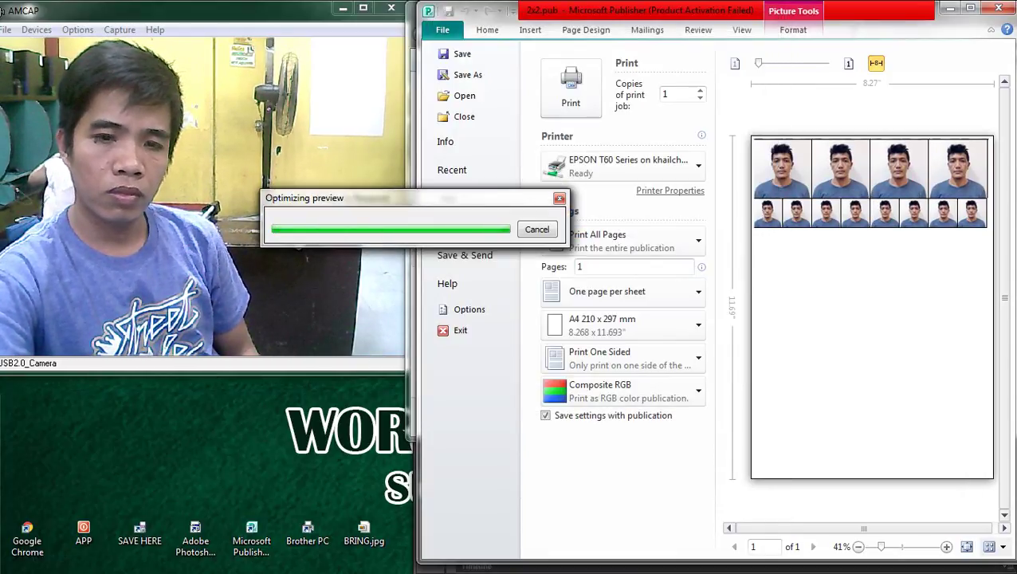
{"action": "key", "text": "Escape"}
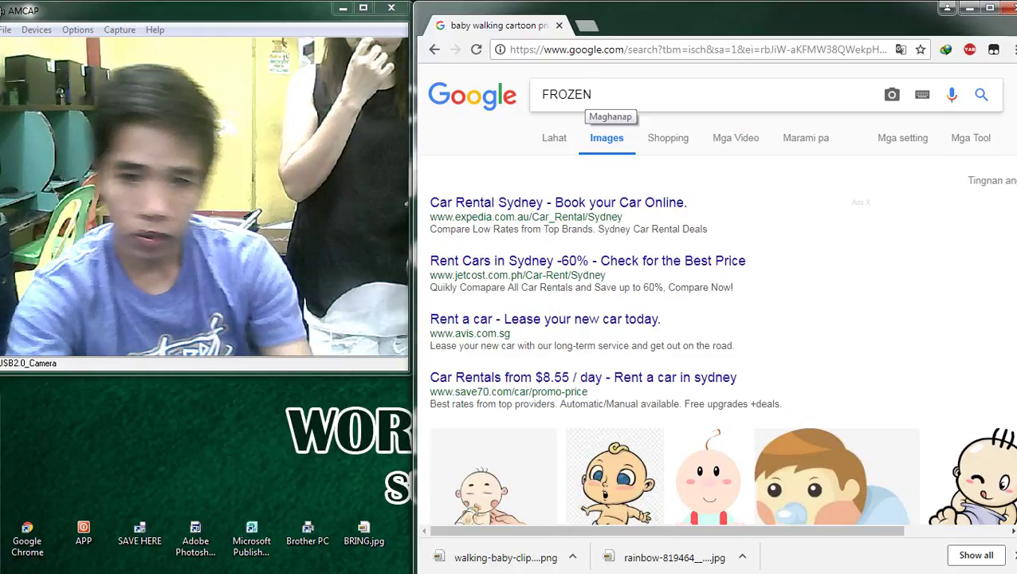
Step: Search images for FROZEN and preview the Elsa and Anna snowflake picture
{"action": "key", "text": "Return"}
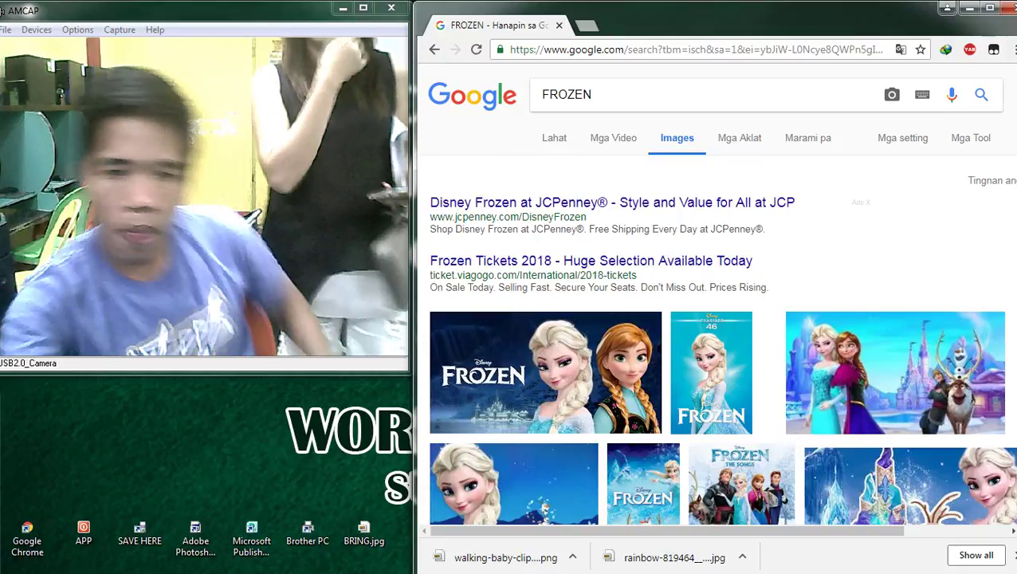
{"action": "scroll", "coordinate": [717, 382], "scroll_direction": "down", "scroll_amount": 2}
{"action": "scroll", "coordinate": [505, 423], "scroll_direction": "down", "scroll_amount": 4}
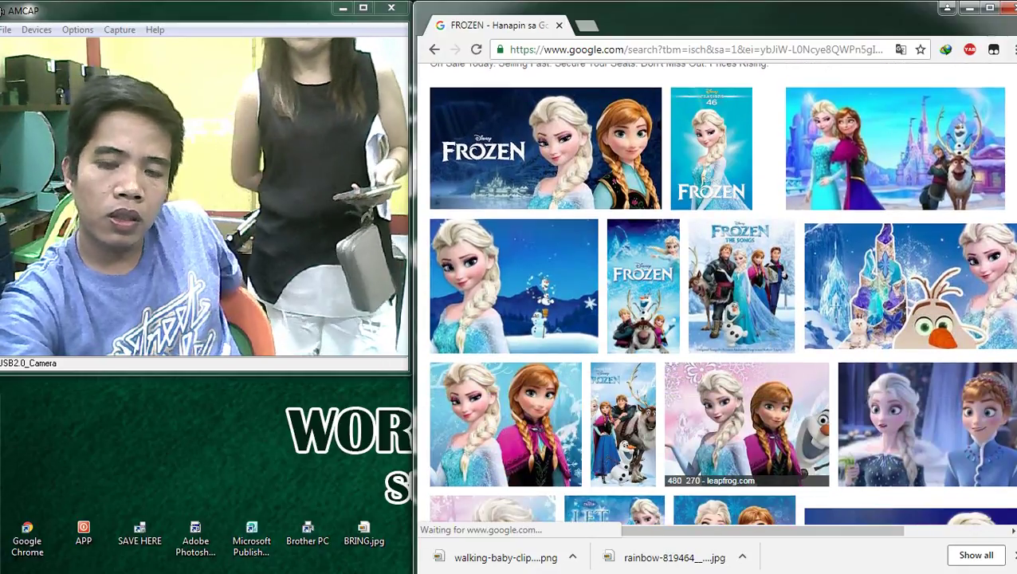
{"action": "left_click", "coordinate": [505, 422]}
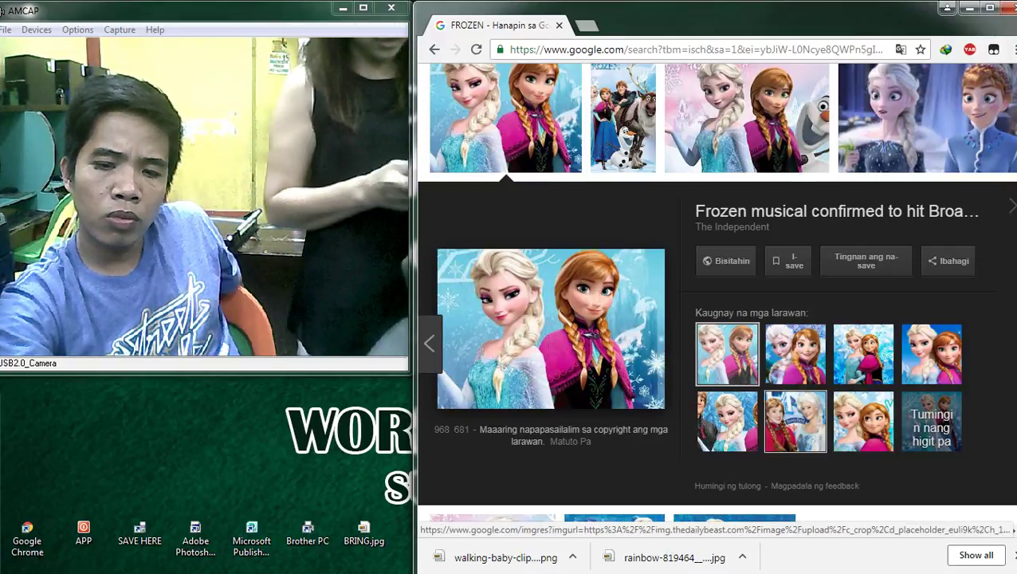
{"action": "left_click", "coordinate": [795, 420]}
{"action": "left_click", "coordinate": [862, 354]}
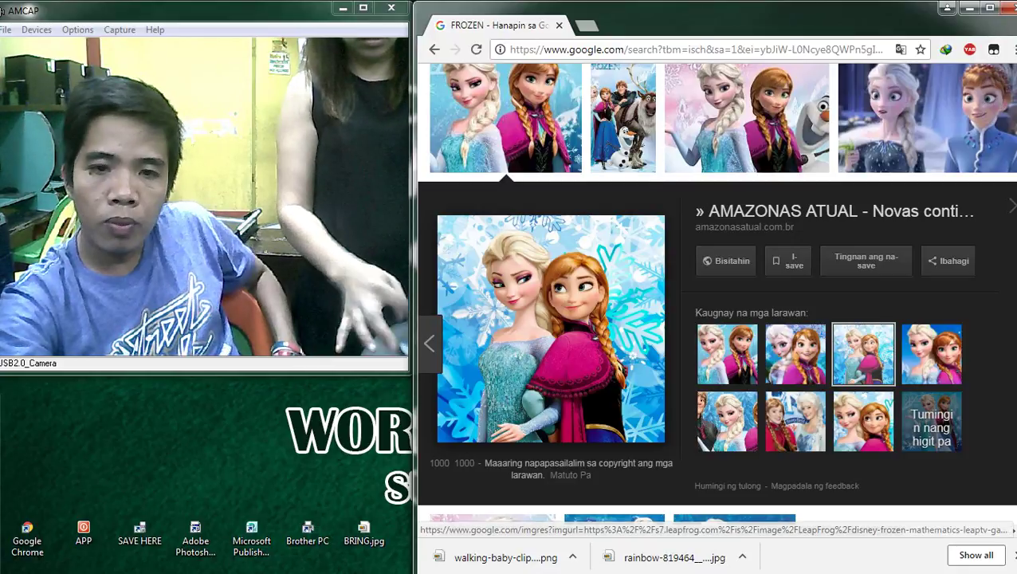
{"action": "key", "text": "ctrl+t"}
Step: Search Google for 'BLUE FRAMES', open an ad result, then close those pages
{"action": "type", "text": "go"}
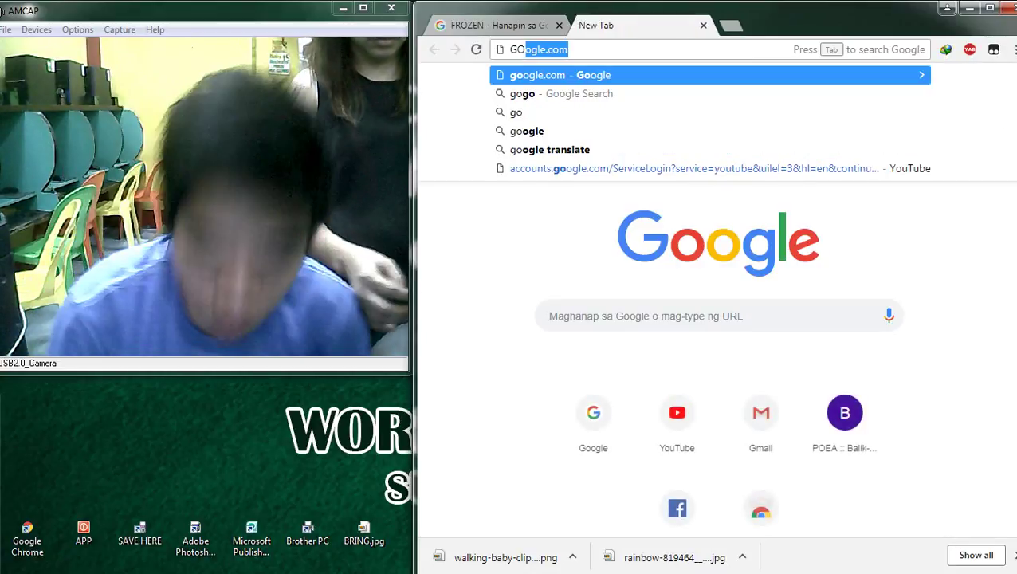
{"action": "key", "text": "Return"}
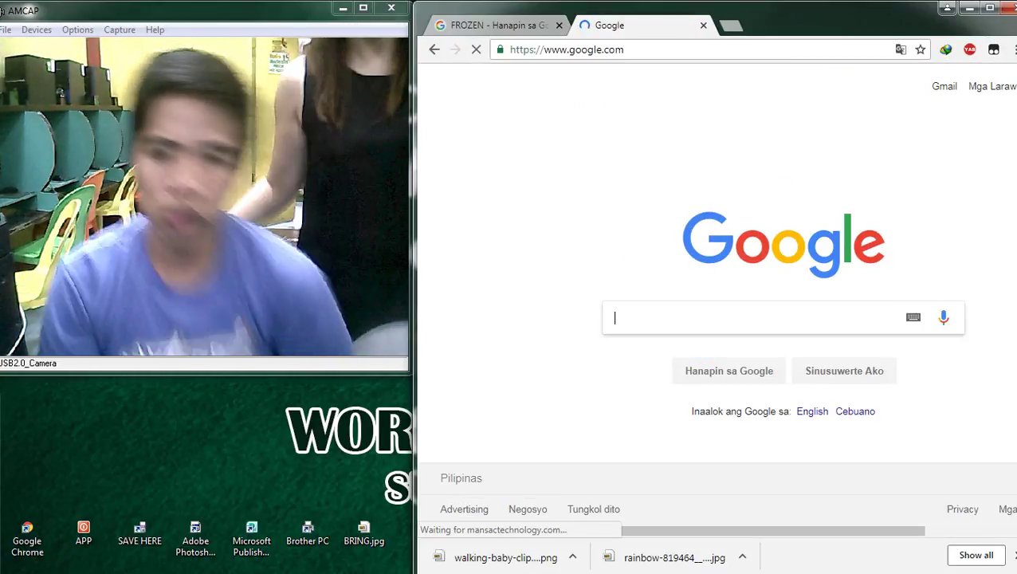
{"action": "type", "text": "bl"}
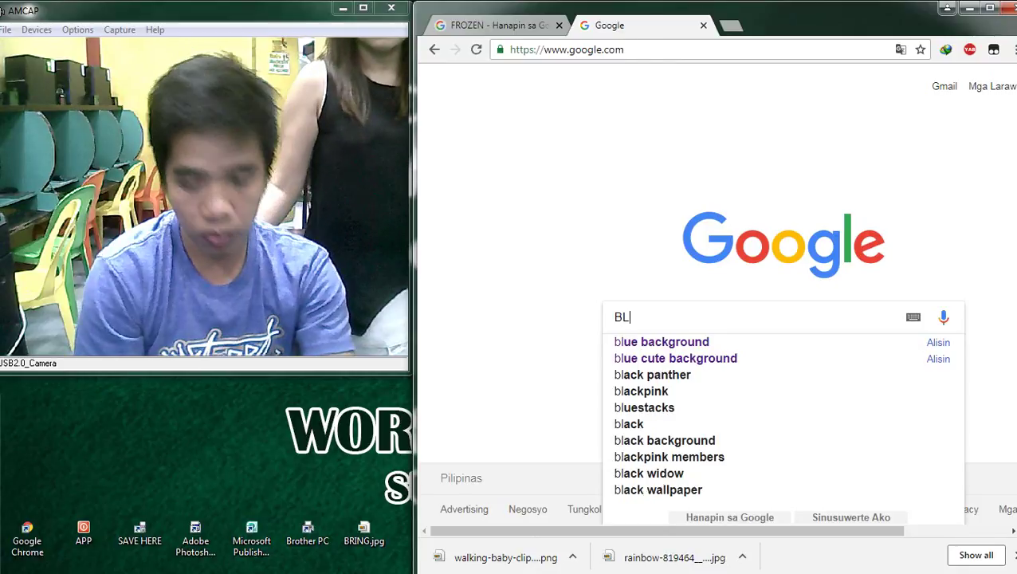
{"action": "key", "text": "BackSpace"}
{"action": "key", "text": "BackSpace"}
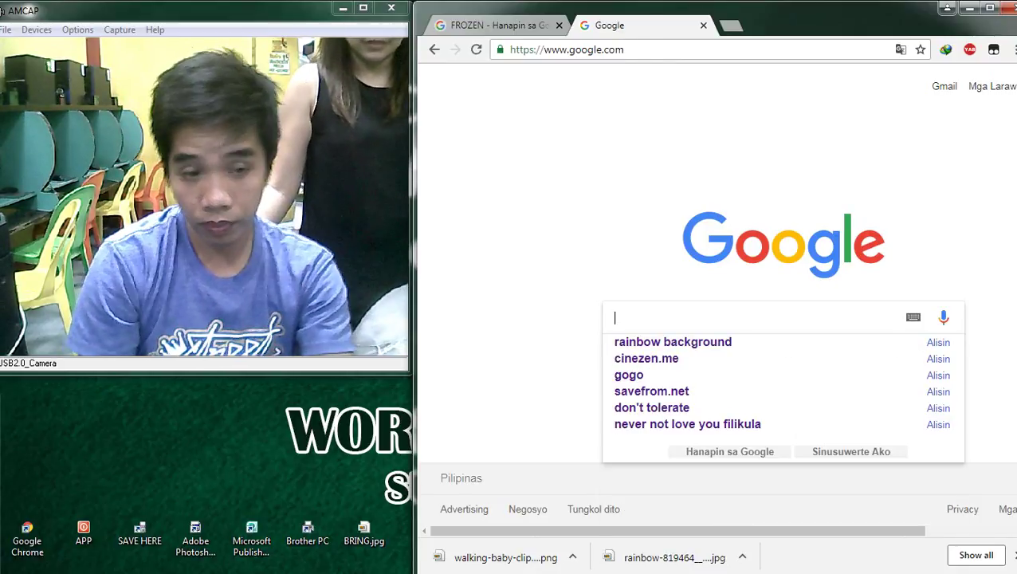
{"action": "type", "text": "B"}
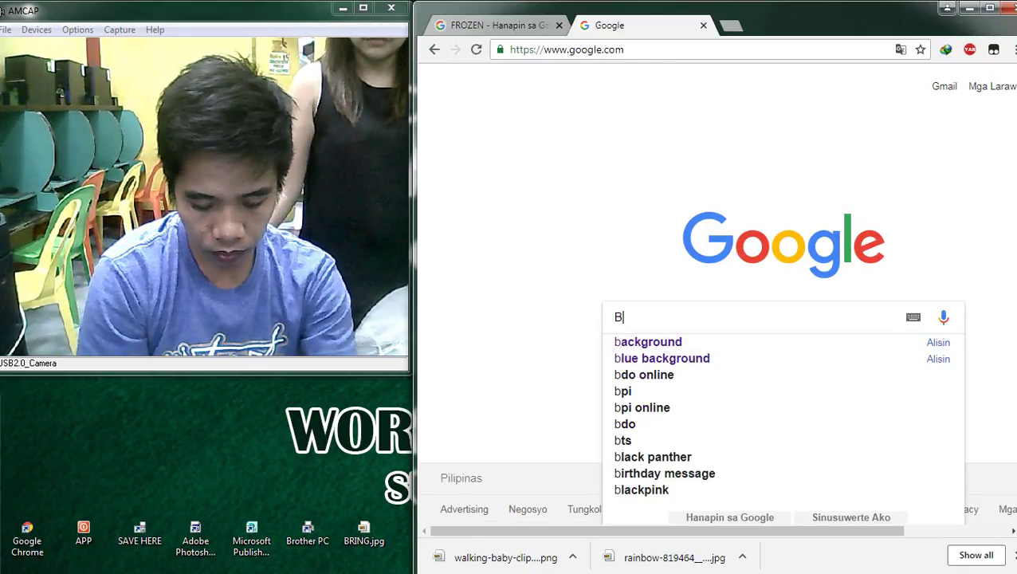
{"action": "type", "text": "L"}
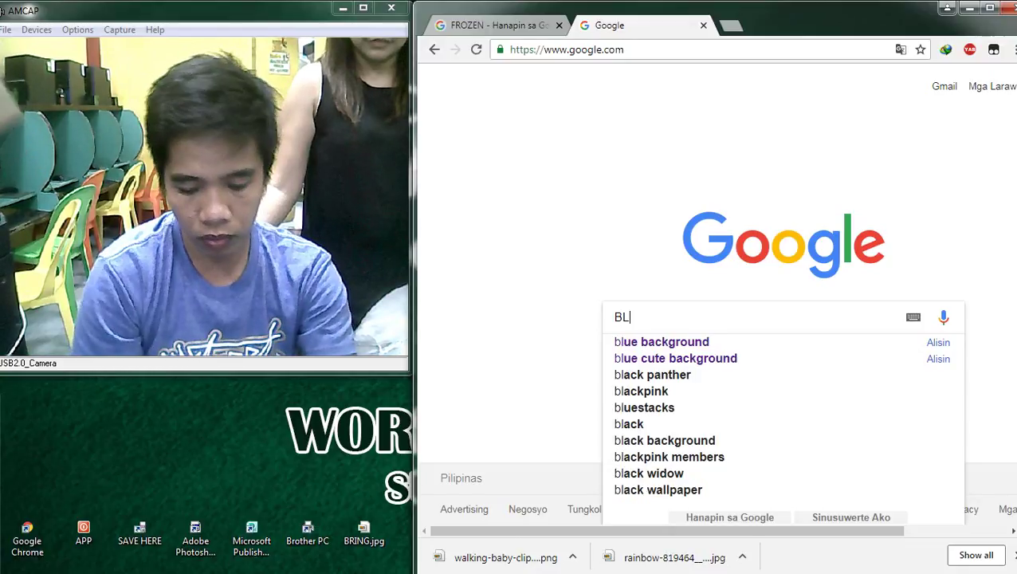
{"action": "type", "text": "UE F"}
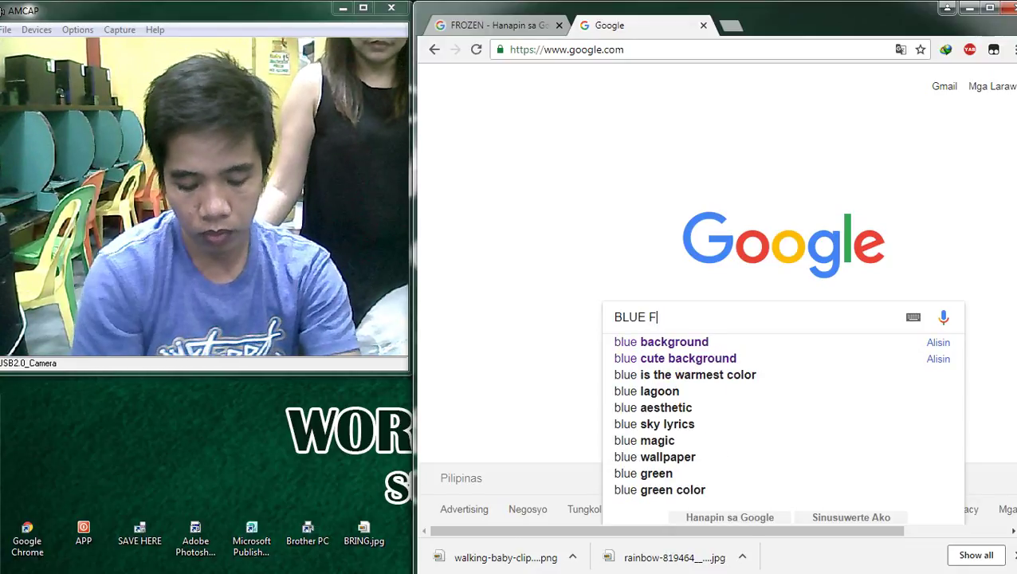
{"action": "type", "text": "RAMES"}
{"action": "key", "text": "Return"}
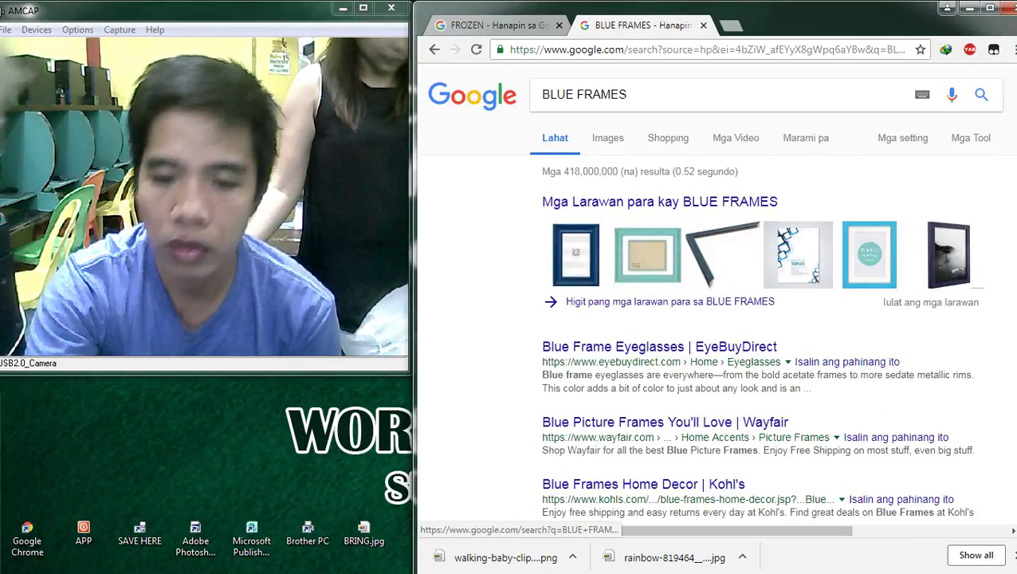
{"action": "left_click", "coordinate": [578, 206]}
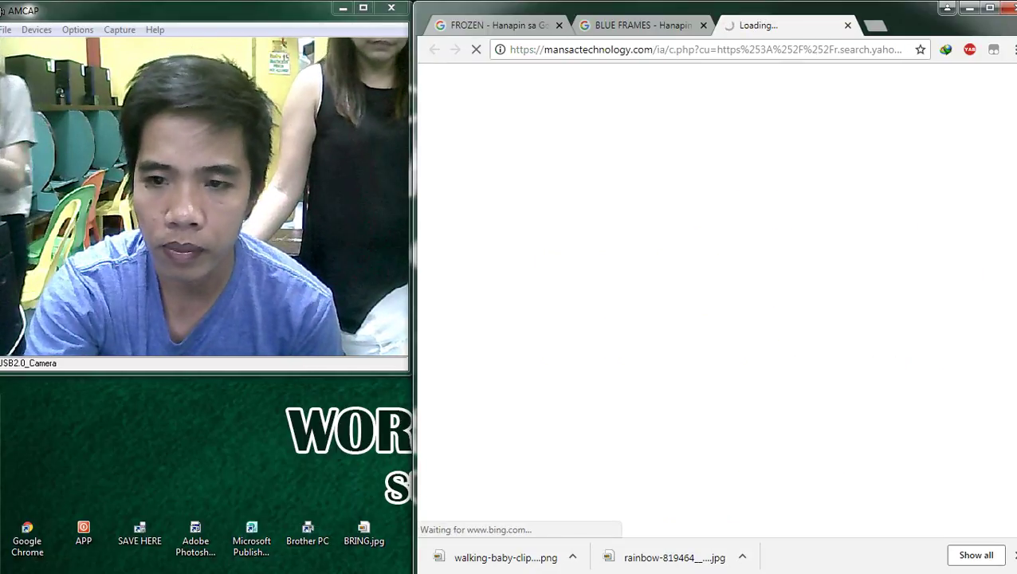
{"action": "left_click", "coordinate": [847, 24]}
{"action": "left_click", "coordinate": [703, 25]}
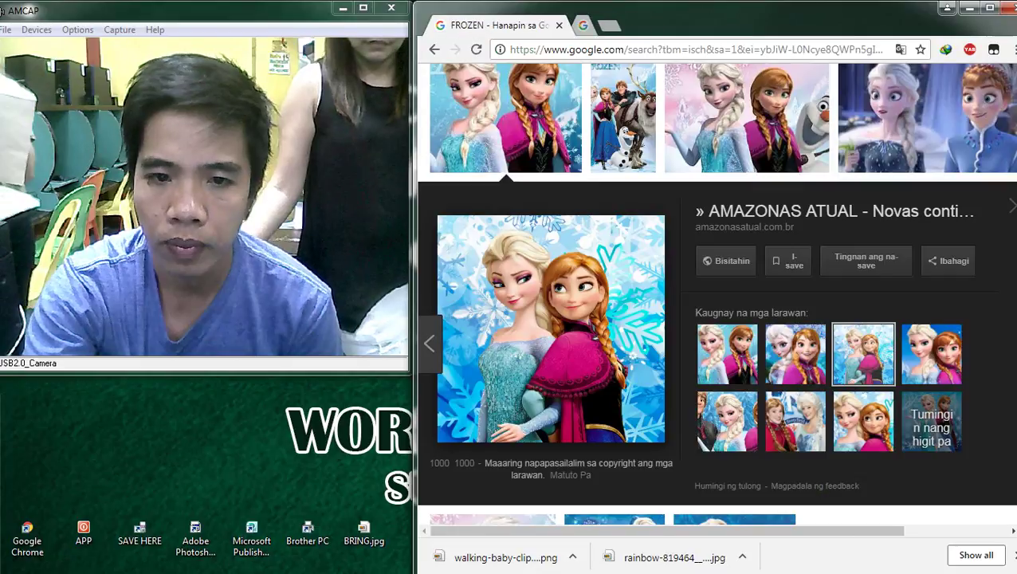
Step: Search images for 'frozen background' and preview a blue icy frost background
{"action": "scroll", "coordinate": [715, 302], "scroll_direction": "up", "scroll_amount": 10}
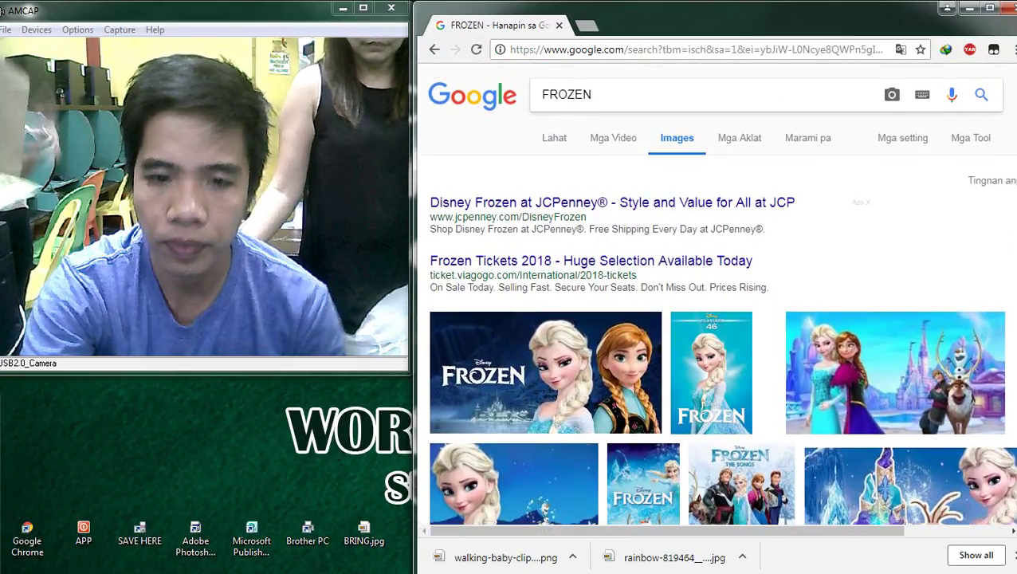
{"action": "left_click", "coordinate": [596, 94]}
{"action": "type", "text": "BACK"}
{"action": "key", "text": "Down"}
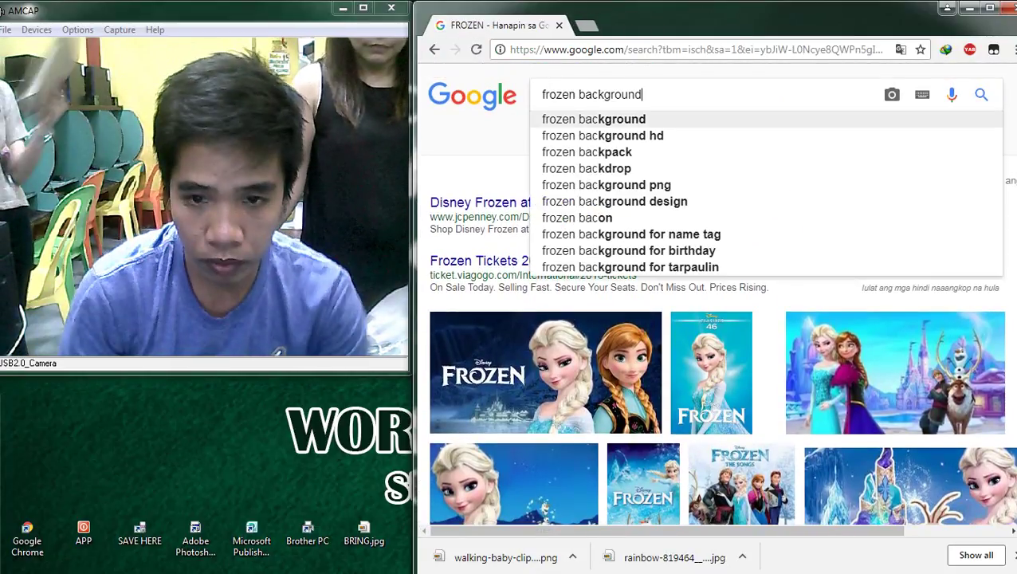
{"action": "key", "text": "Return"}
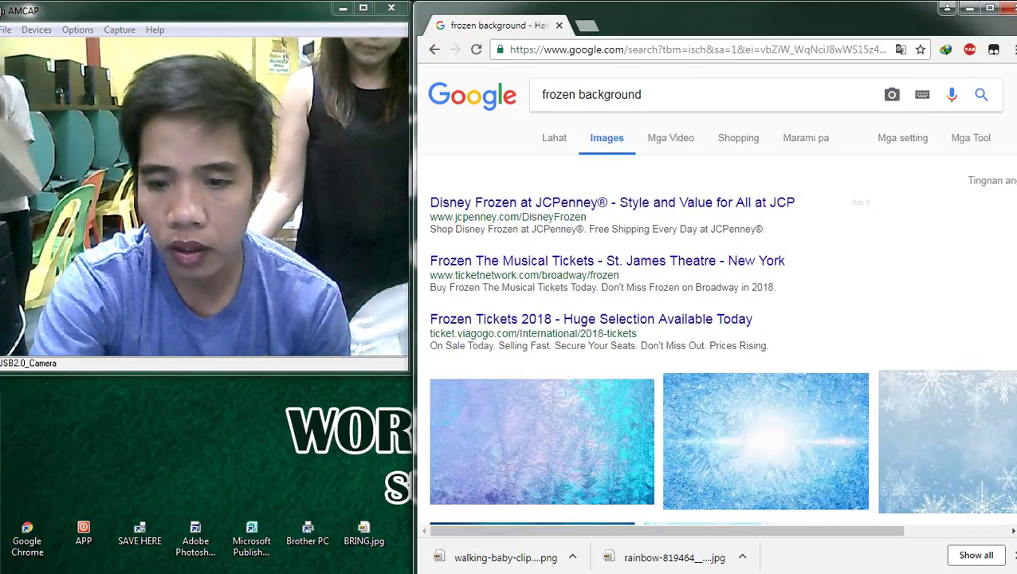
{"action": "scroll", "coordinate": [717, 358], "scroll_direction": "down", "scroll_amount": 3}
{"action": "left_click", "coordinate": [765, 215]}
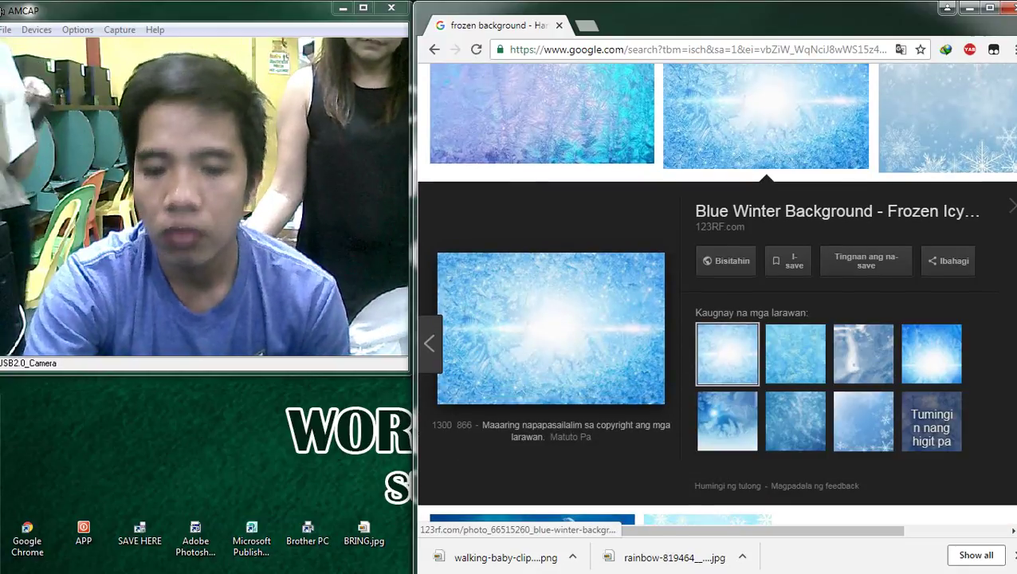
{"action": "left_click", "coordinate": [931, 353]}
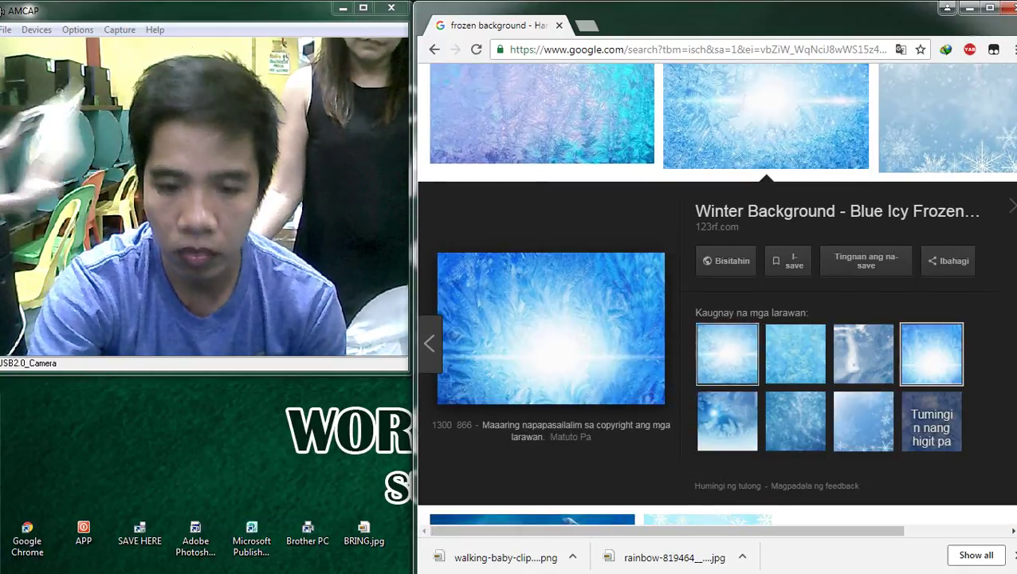
Step: Save the icy background as a JPEG and drag it into Photoshop
{"action": "right_click", "coordinate": [528, 294]}
{"action": "left_click", "coordinate": [582, 424]}
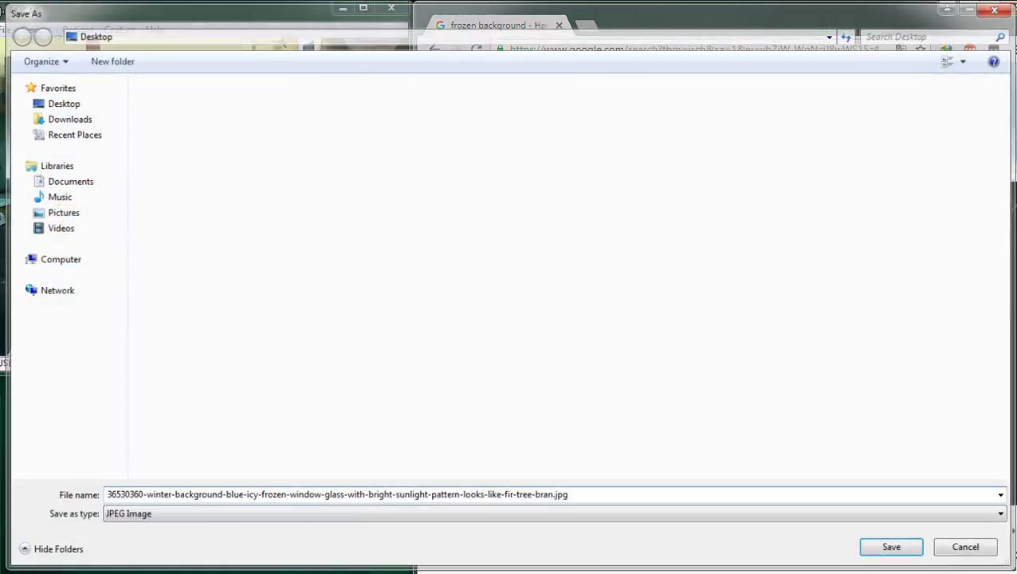
{"action": "key", "text": "Return"}
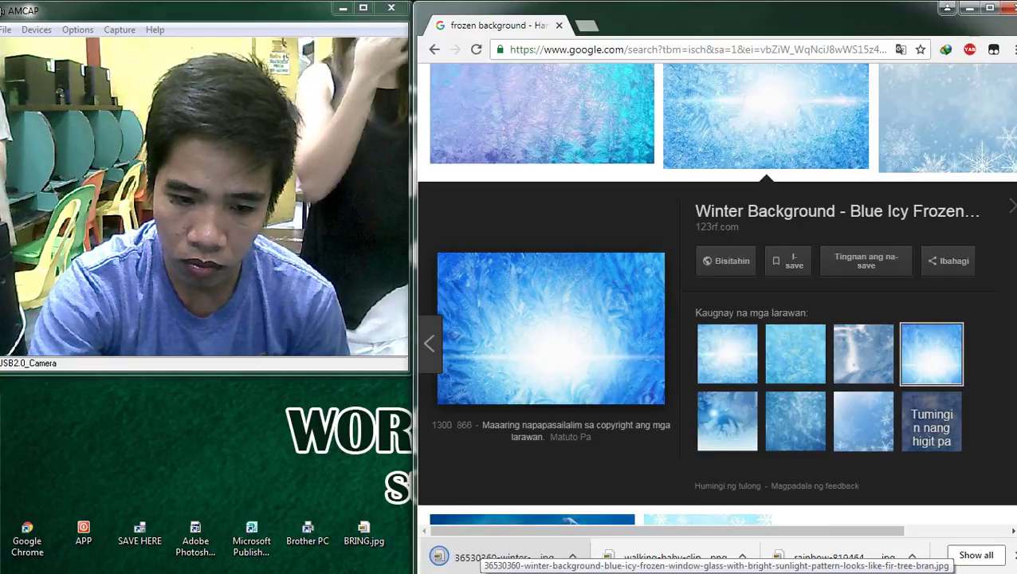
{"action": "left_click_drag", "start_coordinate": [438, 557], "coordinate": [637, 71]}
Step: Free-transform the background image, enlarging and repositioning it to fill the canvas
{"action": "scroll", "coordinate": [725, 307], "scroll_direction": "down", "scroll_amount": 2}
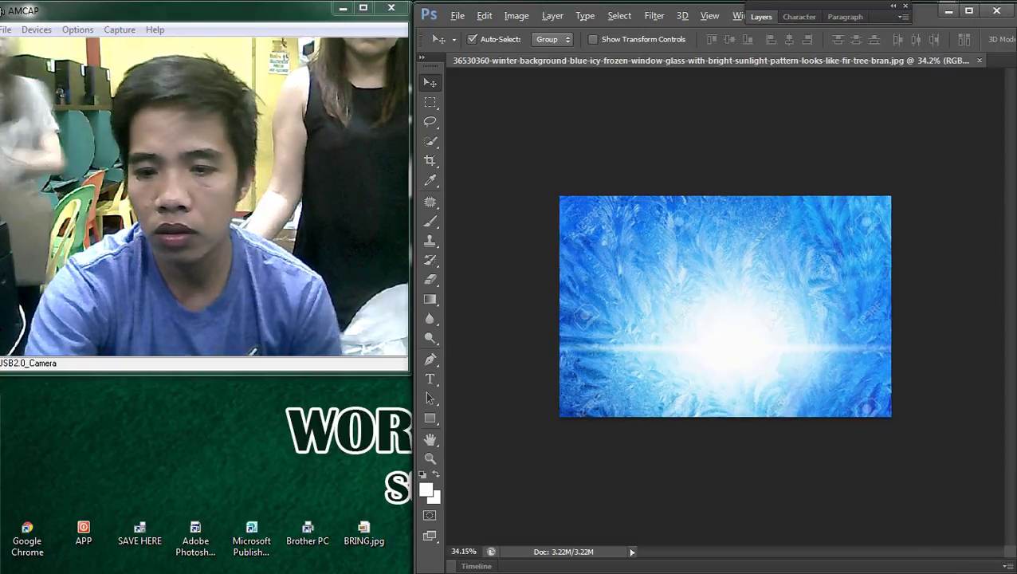
{"action": "scroll", "coordinate": [725, 306], "scroll_direction": "up", "scroll_amount": 3}
{"action": "scroll", "coordinate": [725, 307], "scroll_direction": "down", "scroll_amount": 3}
{"action": "key", "text": "ctrl+a"}
{"action": "key", "text": "ctrl+t"}
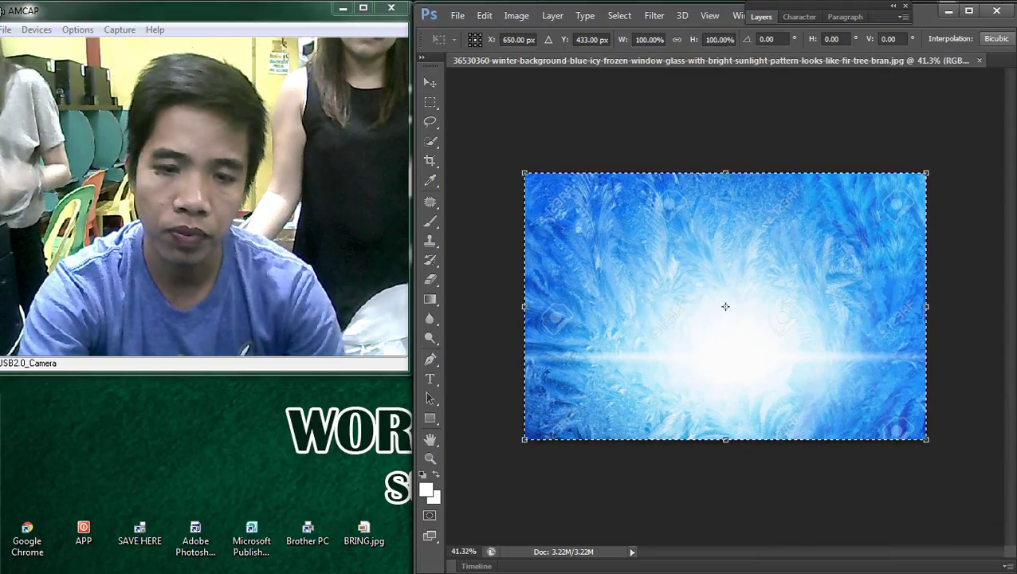
{"action": "left_click_drag", "start_coordinate": [524, 173], "coordinate": [486, 146]}
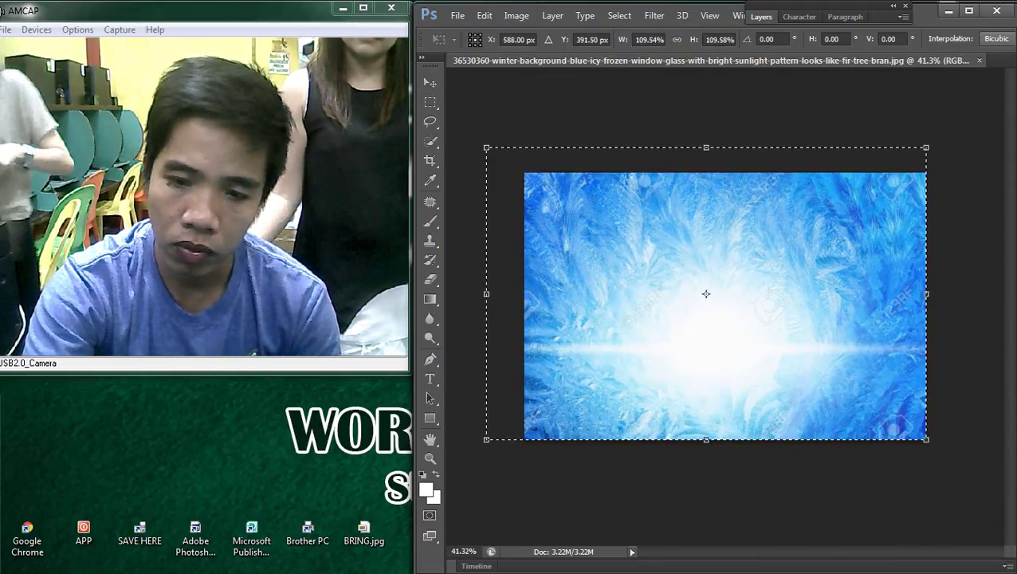
{"action": "left_click_drag", "start_coordinate": [704, 146], "coordinate": [706, 118]}
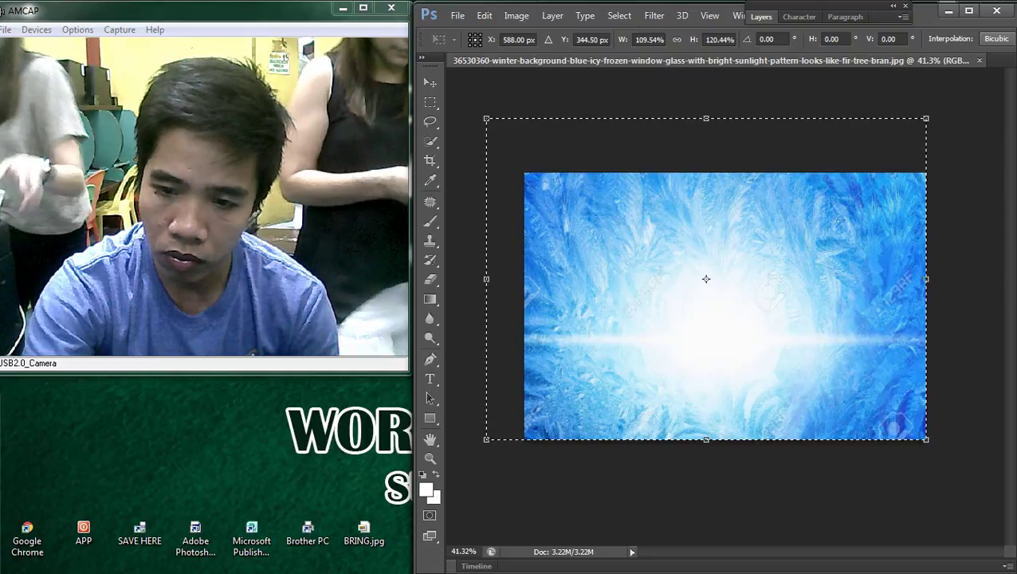
{"action": "left_click_drag", "start_coordinate": [925, 279], "coordinate": [945, 266]}
{"action": "left_click_drag", "start_coordinate": [865, 246], "coordinate": [846, 234]}
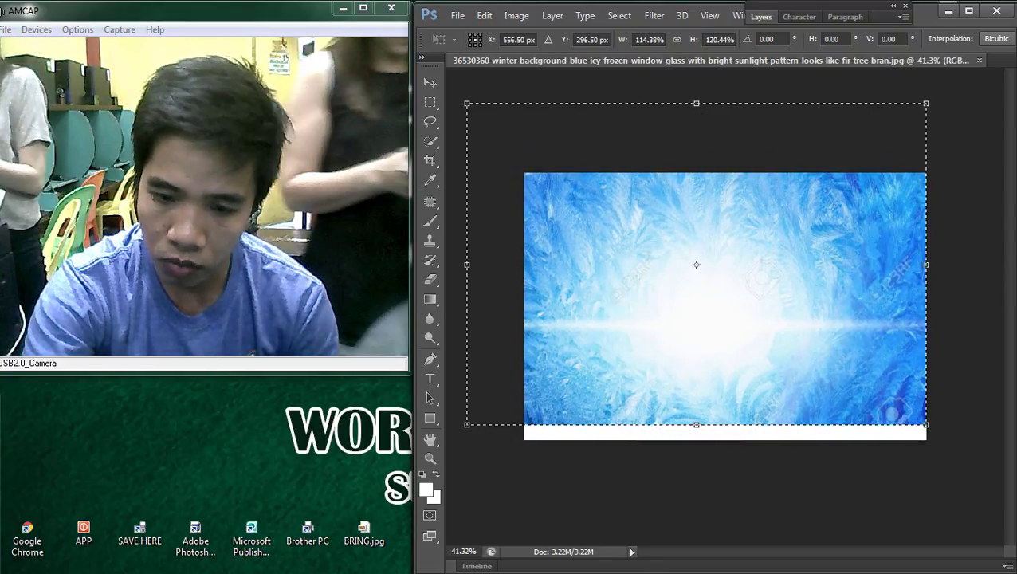
{"action": "left_click_drag", "start_coordinate": [925, 424], "coordinate": [950, 441]}
{"action": "left_click_drag", "start_coordinate": [850, 300], "coordinate": [853, 297]}
{"action": "key", "text": "Return"}
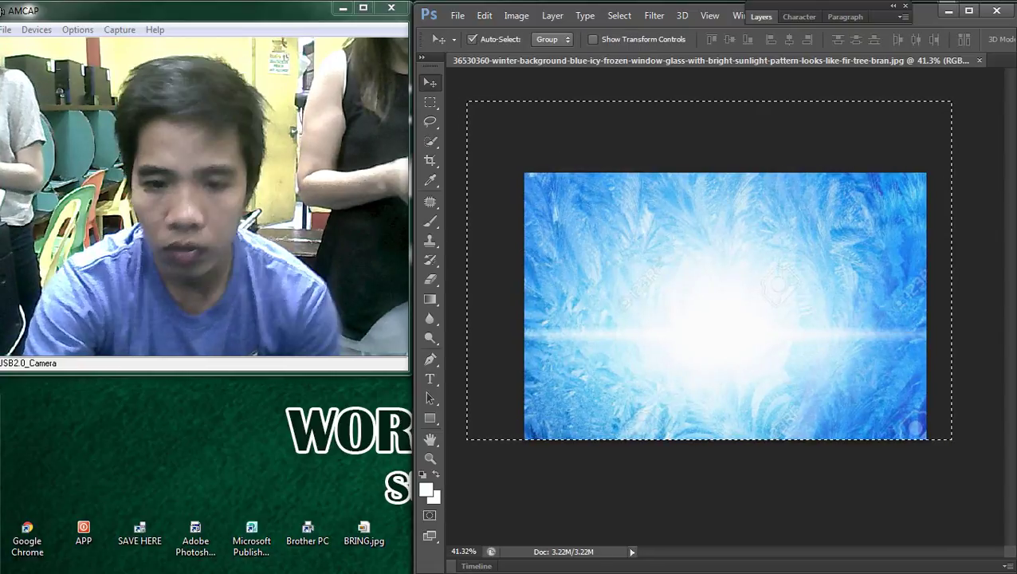
Step: Deselect and darken the image's midtones slightly with Curves
{"action": "key", "text": "m"}
{"action": "right_click", "coordinate": [701, 254]}
{"action": "left_click", "coordinate": [796, 263]}
{"action": "scroll", "coordinate": [725, 306], "scroll_direction": "down", "scroll_amount": 2}
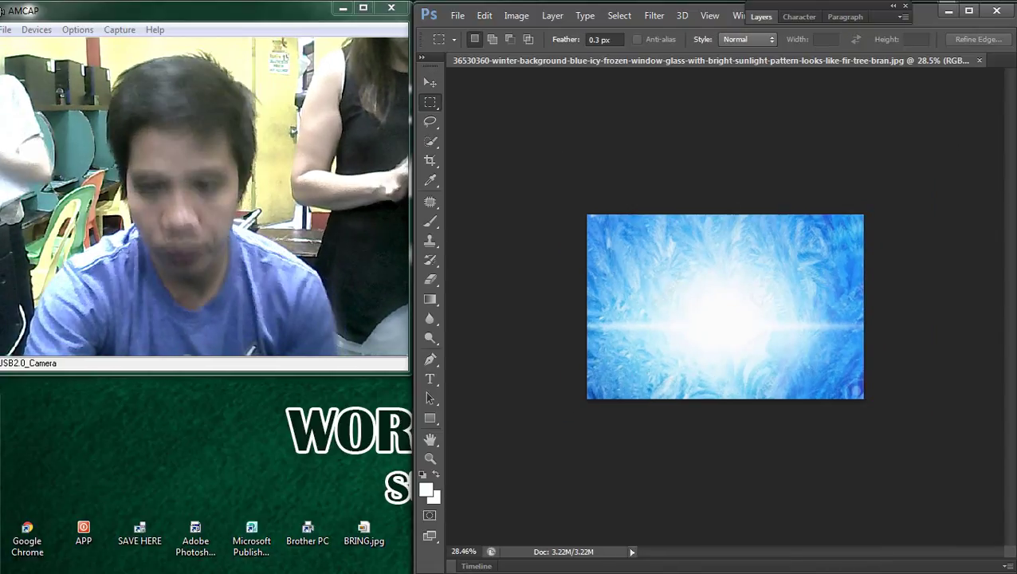
{"action": "key", "text": "ctrl+m"}
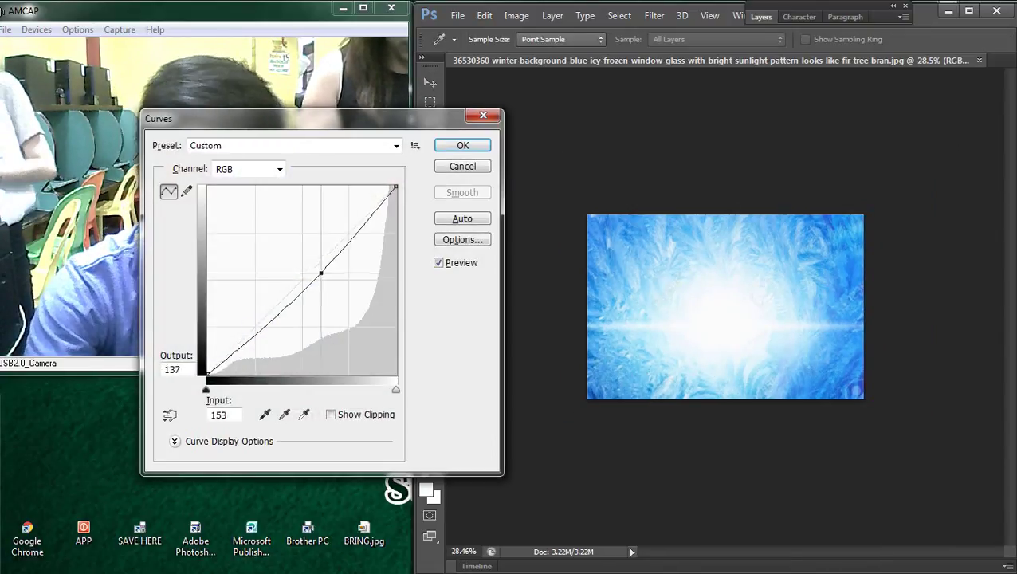
{"action": "left_click_drag", "start_coordinate": [320, 272], "coordinate": [327, 282]}
{"action": "key", "text": "Return"}
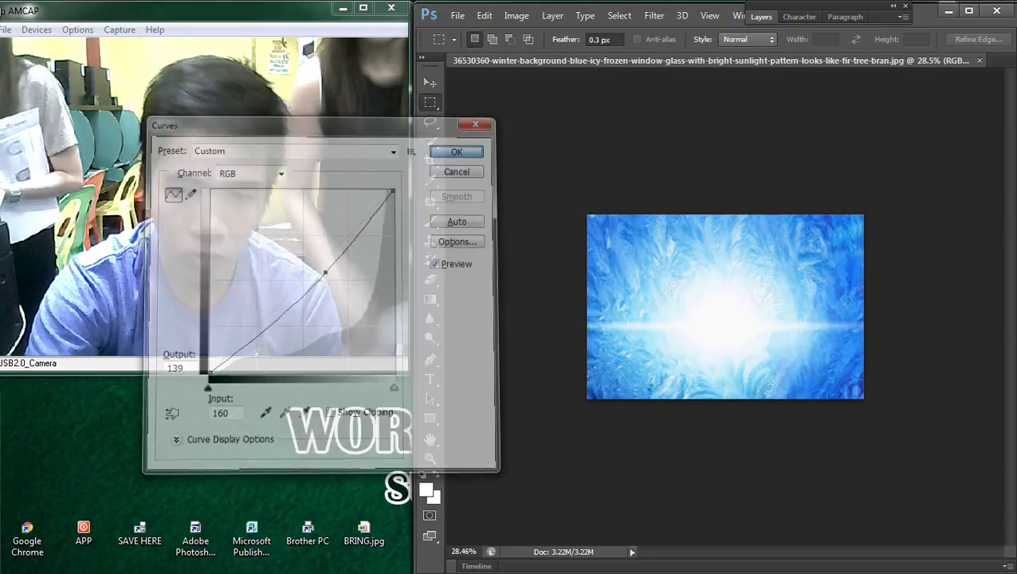
{"action": "scroll", "coordinate": [725, 306], "scroll_direction": "up", "scroll_amount": 2}
Step: Resize the image to 3.5 × 2.5 inches at 300 pixels/inch
{"action": "left_click", "coordinate": [516, 15]}
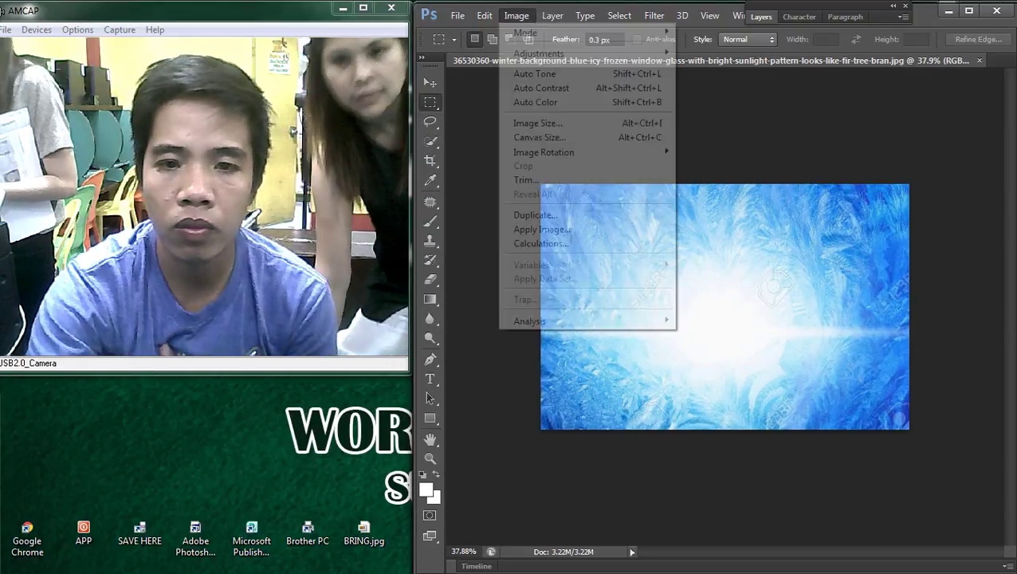
{"action": "left_click", "coordinate": [527, 120]}
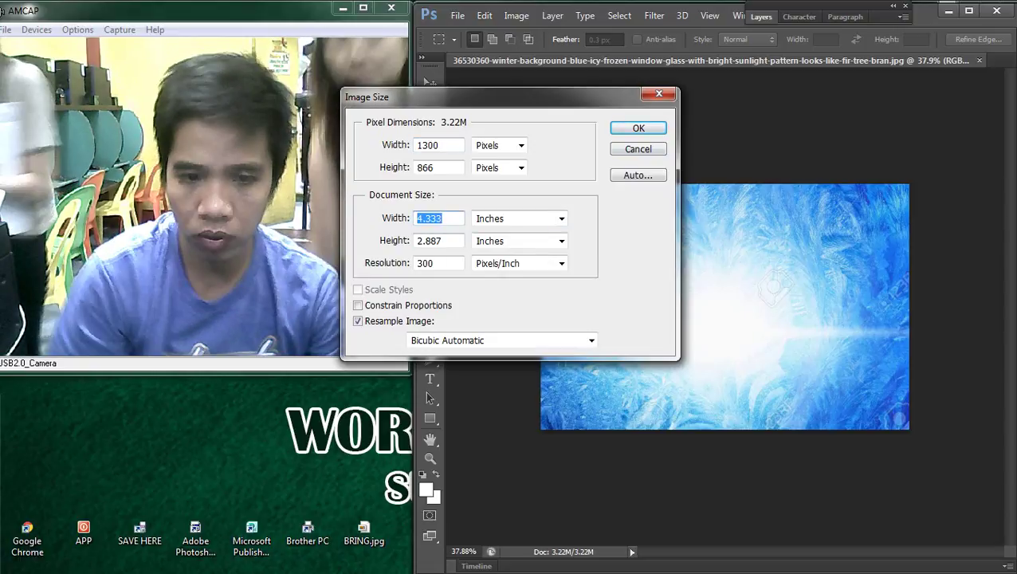
{"action": "type", "text": "3.5"}
{"action": "key", "text": "Tab"}
{"action": "key", "text": "Tab"}
{"action": "type", "text": "2."}
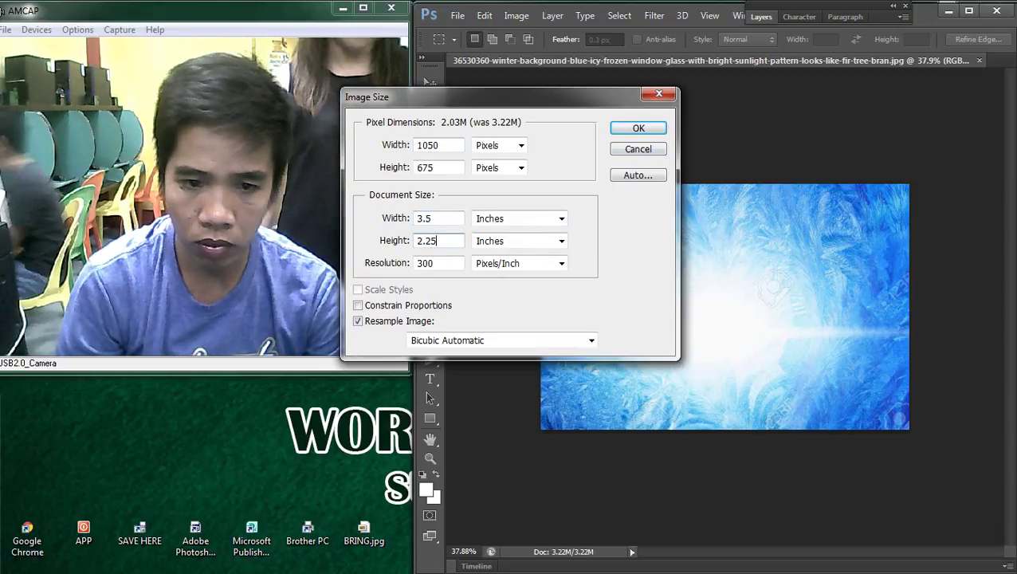
{"action": "type", "text": "2"}
{"action": "key", "text": "BackSpace"}
{"action": "type", "text": "5"}
{"action": "key", "text": "Return"}
{"action": "scroll", "coordinate": [725, 306], "scroll_direction": "down", "scroll_amount": 2}
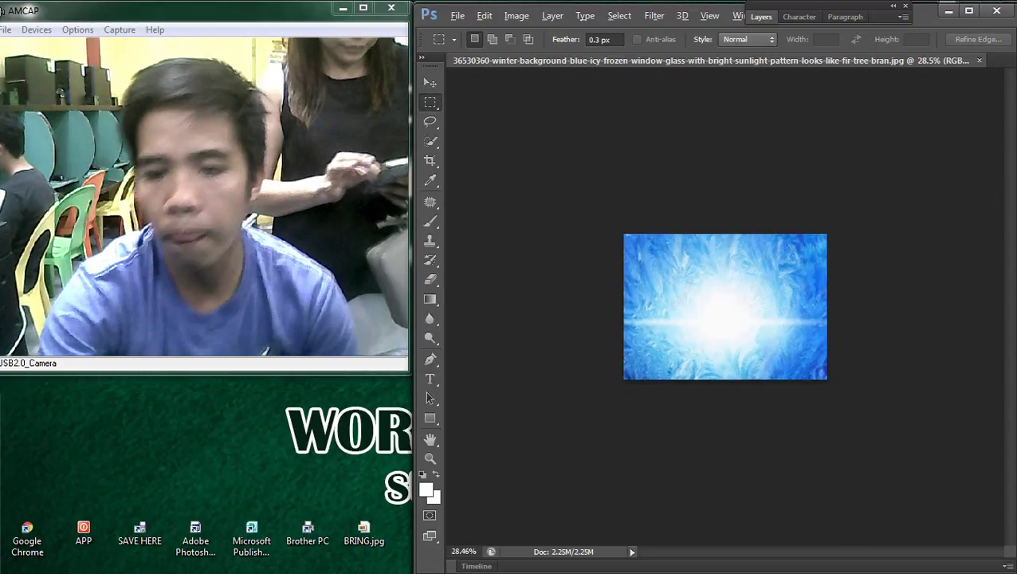
{"action": "scroll", "coordinate": [725, 306], "scroll_direction": "up", "scroll_amount": 3}
{"action": "left_click", "coordinate": [516, 15]}
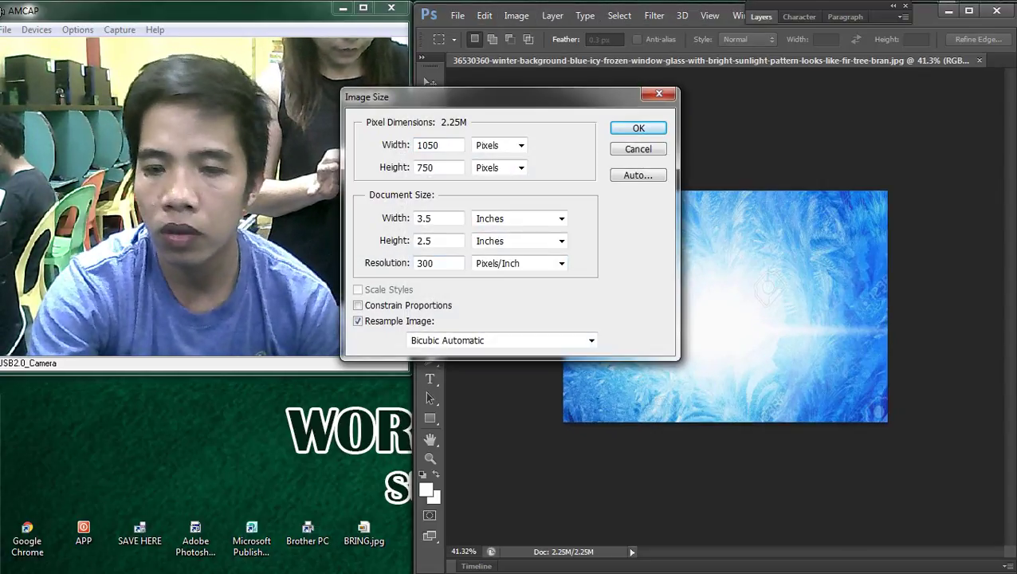
{"action": "key", "text": "Return"}
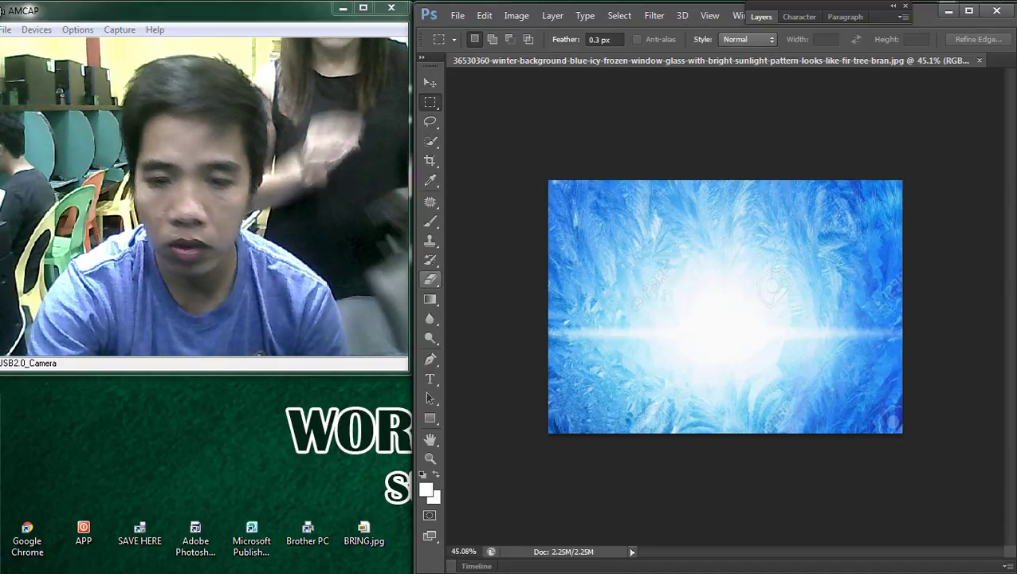
Step: Change the Google image search from 'frozen background' to 'frozen PNG'
{"action": "key", "text": "t"}
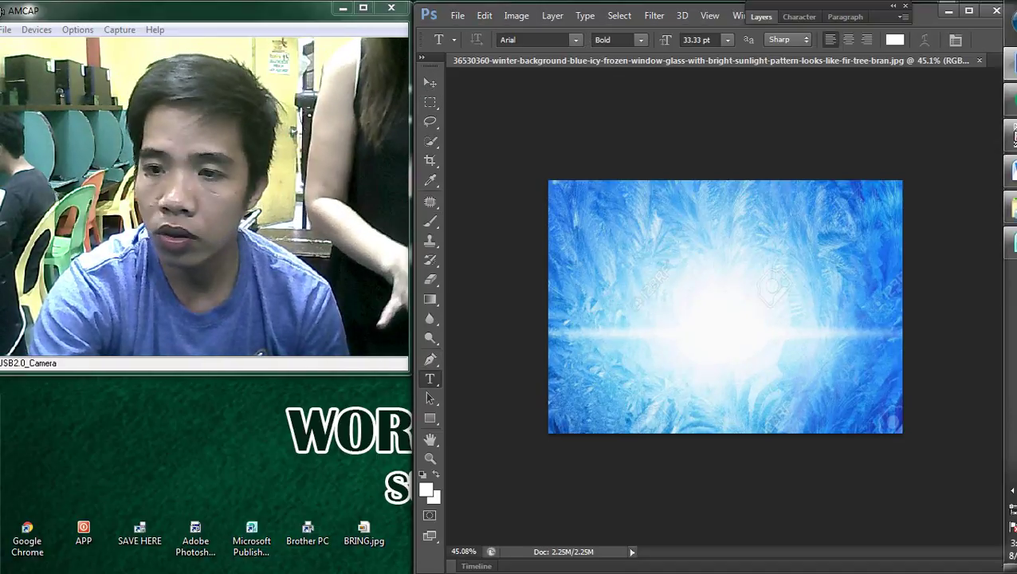
{"action": "left_click", "coordinate": [993, 100]}
{"action": "scroll", "coordinate": [716, 295], "scroll_direction": "up", "scroll_amount": 4}
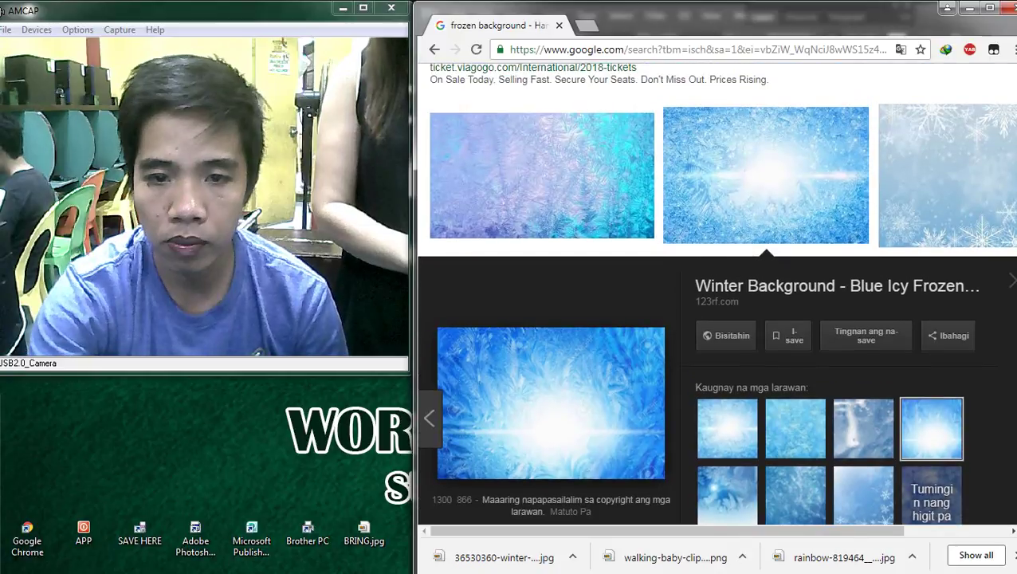
{"action": "triple_click", "coordinate": [591, 94]}
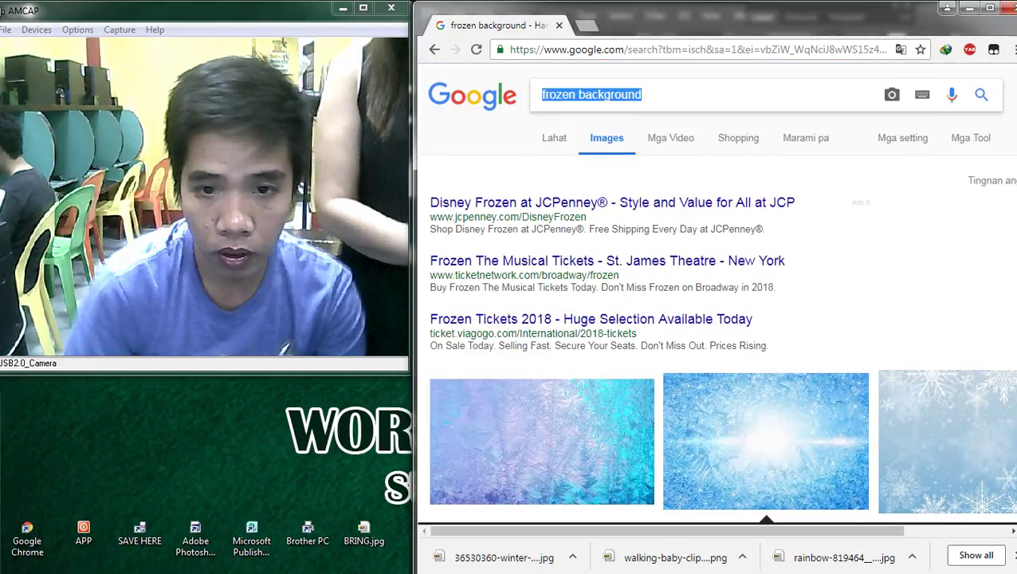
{"action": "left_click", "coordinate": [641, 94]}
{"action": "key", "text": "BackSpace"}
{"action": "key", "text": "BackSpace"}
{"action": "key", "text": "BackSpace"}
{"action": "key", "text": "BackSpace"}
{"action": "key", "text": "BackSpace"}
{"action": "key", "text": "BackSpace"}
{"action": "key", "text": "BackSpace"}
{"action": "key", "text": "BackSpace"}
{"action": "key", "text": "BackSpace"}
{"action": "key", "text": "BackSpace"}
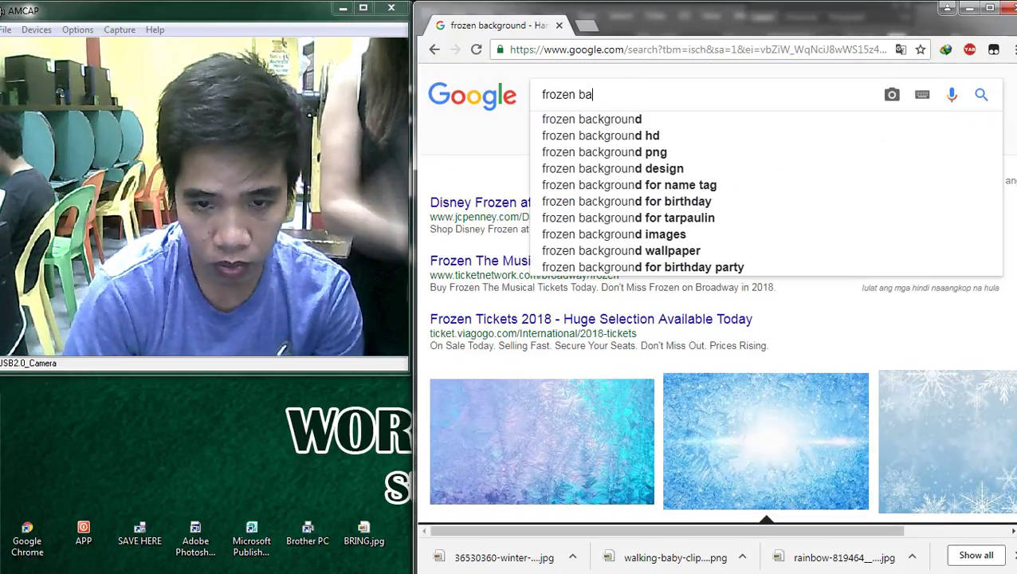
{"action": "type", "text": "PNG"}
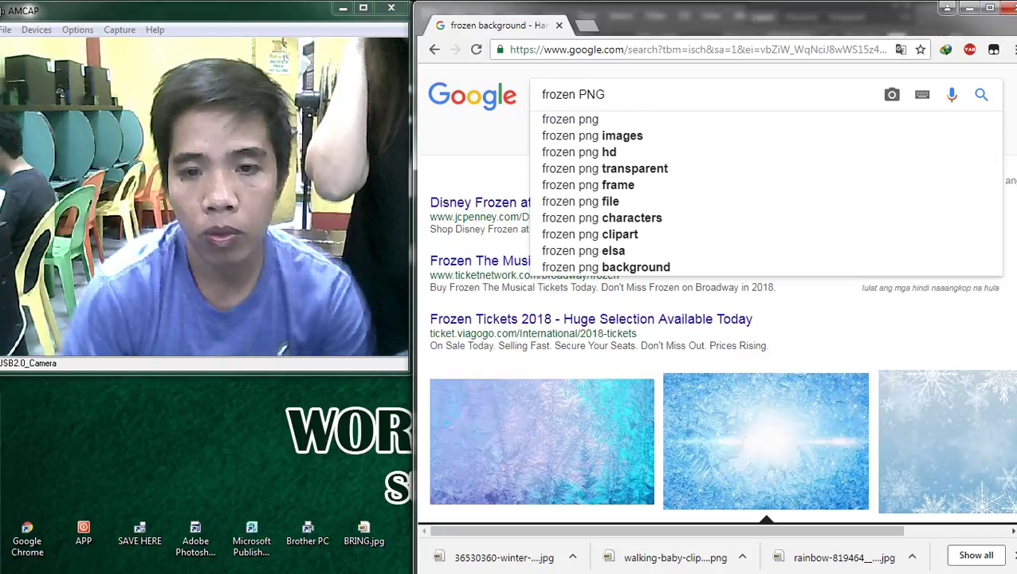
{"action": "key", "text": "Return"}
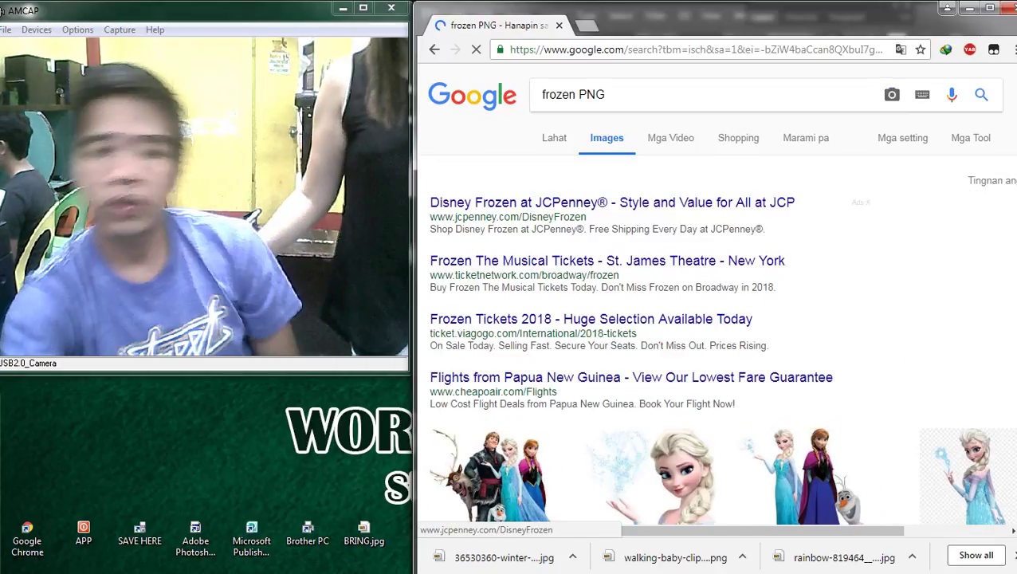
Step: Save the Elsa Frozen PNG image from the search results
{"action": "scroll", "coordinate": [661, 319], "scroll_direction": "down", "scroll_amount": 3}
{"action": "left_click", "coordinate": [662, 239]}
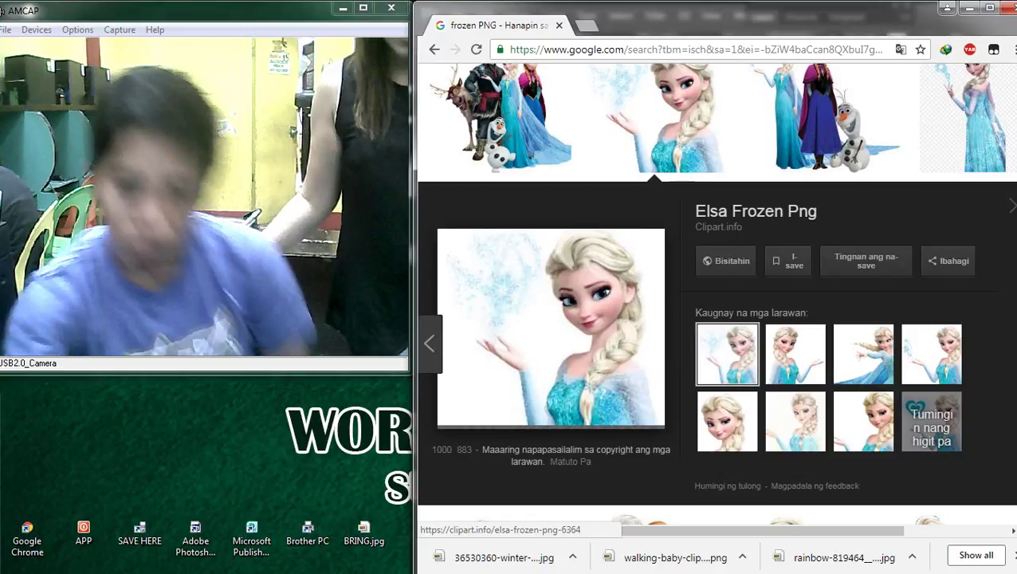
{"action": "right_click", "coordinate": [586, 263]}
{"action": "left_click", "coordinate": [637, 393]}
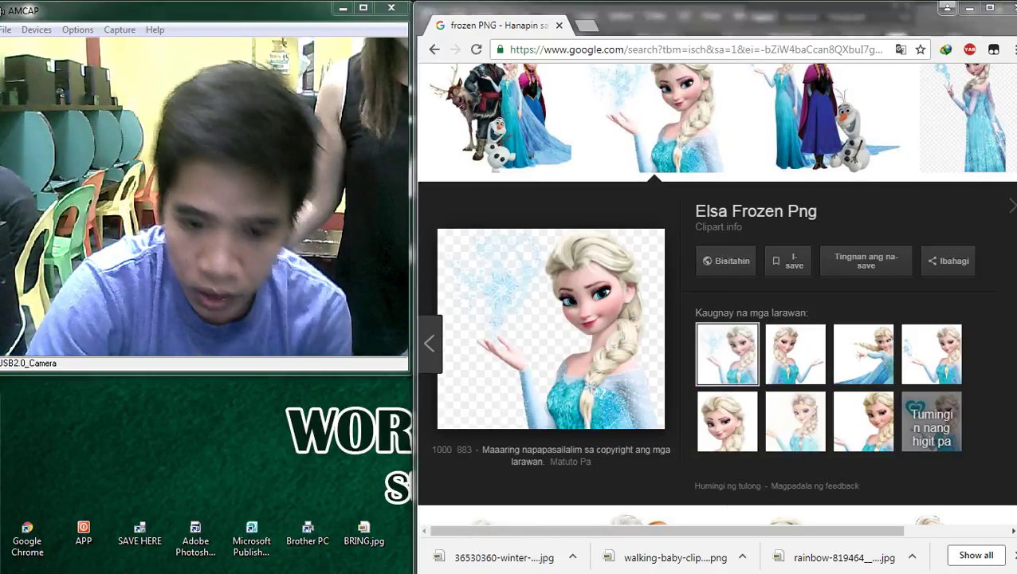
{"action": "key", "text": "Return"}
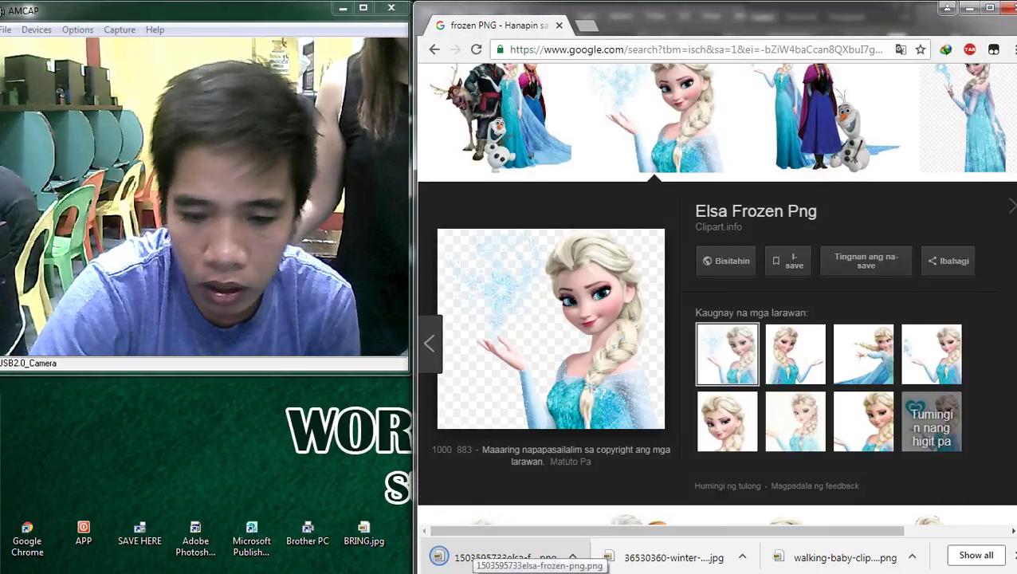
Step: Drag the Elsa PNG into Photoshop, place it at the right and scale it down
{"action": "left_click_drag", "start_coordinate": [478, 556], "coordinate": [725, 309]}
{"action": "left_click_drag", "start_coordinate": [789, 257], "coordinate": [847, 256]}
{"action": "left_click_drag", "start_coordinate": [641, 180], "coordinate": [700, 239]}
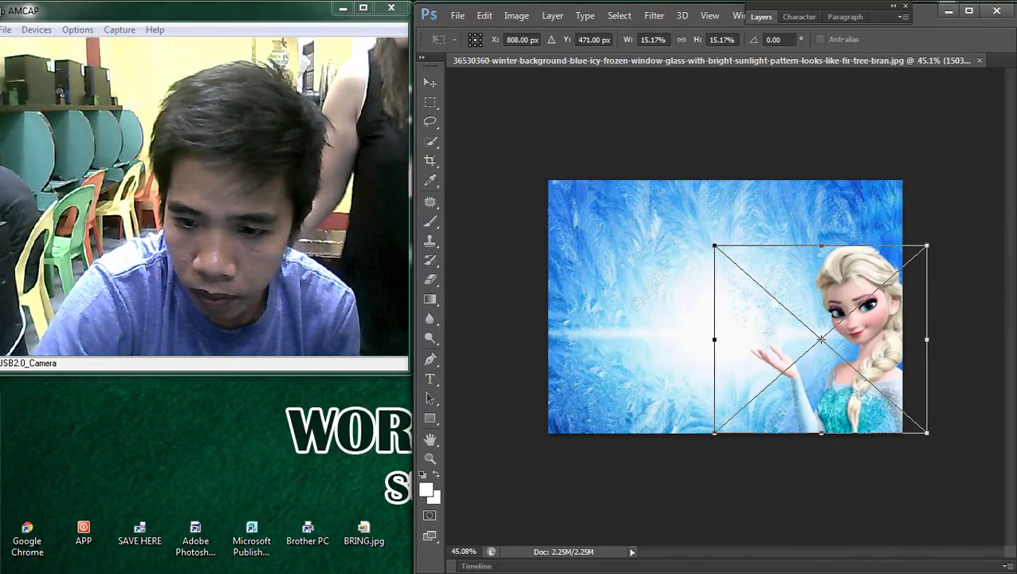
Step: Nudge Elsa slightly up and left and commit her placement
{"action": "left_click_drag", "start_coordinate": [858, 323], "coordinate": [843, 315]}
{"action": "key", "text": "Return"}
{"action": "key", "text": "t"}
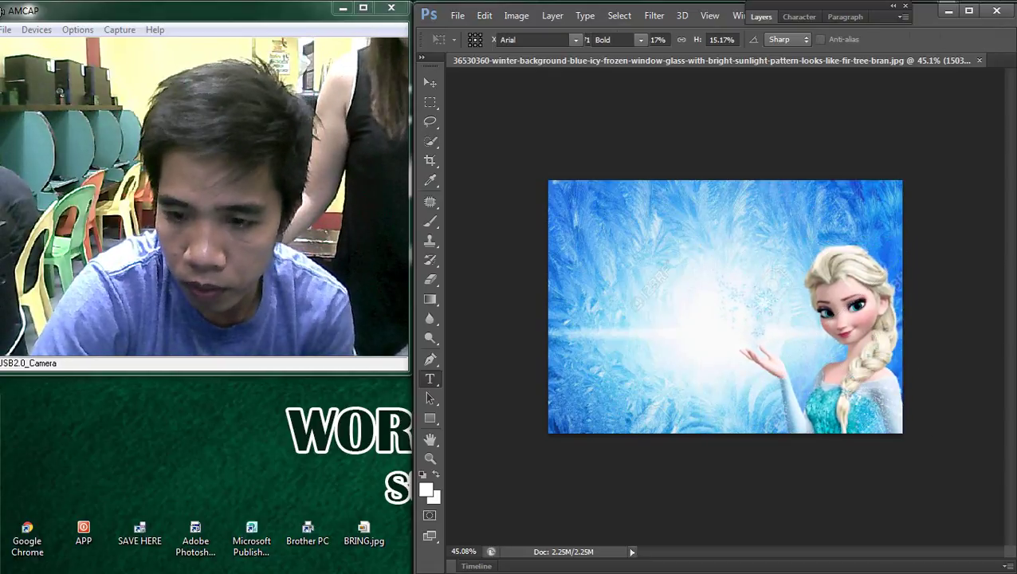
{"action": "left_click_drag", "start_coordinate": [901, 390], "coordinate": [665, 346]}
{"action": "key", "text": "Escape"}
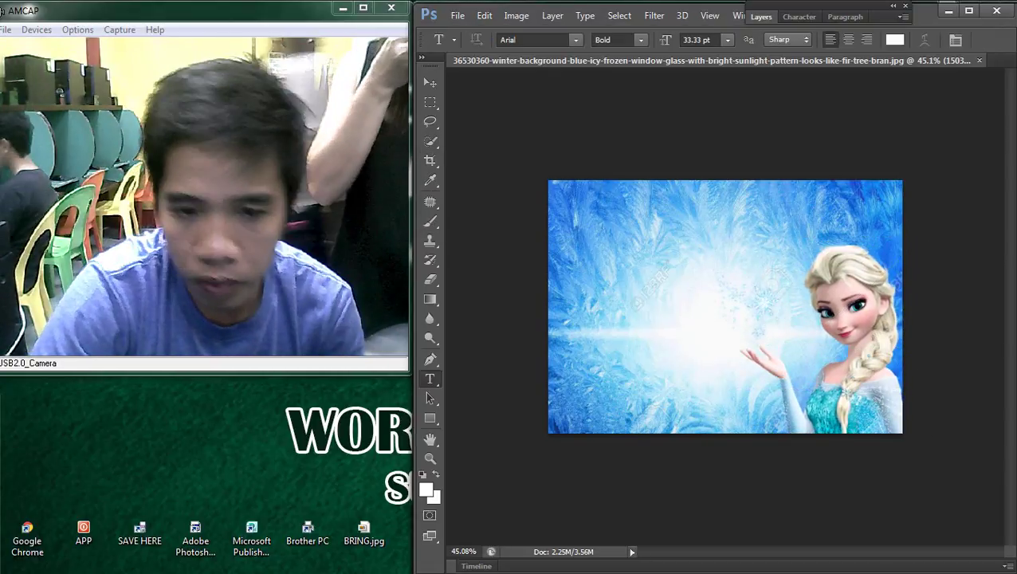
{"action": "key", "text": "v"}
Step: Duplicate Elsa, flip the copy horizontally, and resize it on the left side
{"action": "left_click_drag", "start_coordinate": [852, 335], "coordinate": [654, 334]}
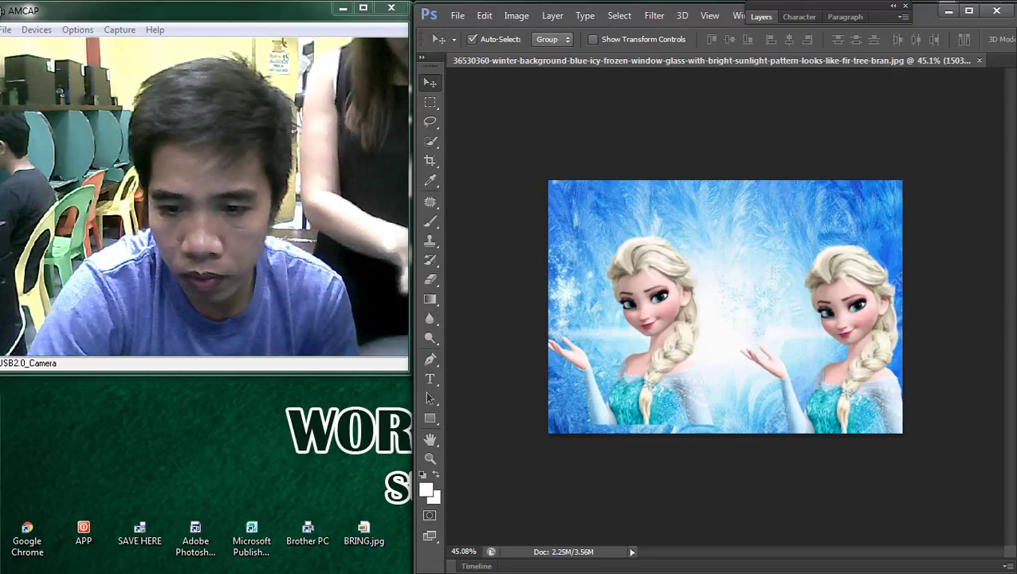
{"action": "key", "text": "ctrl+t"}
{"action": "left_click_drag", "start_coordinate": [505, 330], "coordinate": [844, 330]}
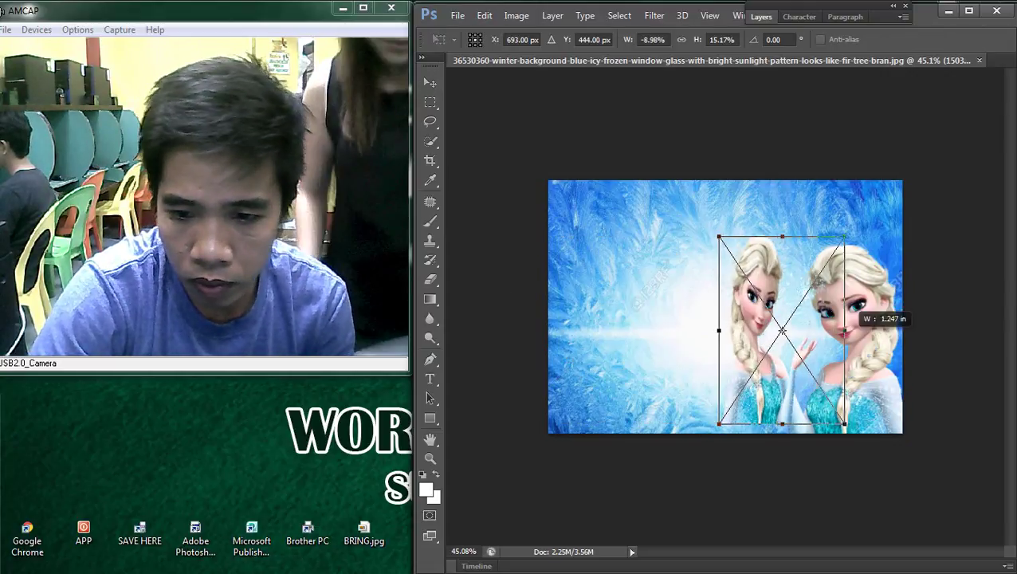
{"action": "left_click_drag", "start_coordinate": [821, 298], "coordinate": [708, 340]}
{"action": "left_click_drag", "start_coordinate": [633, 311], "coordinate": [634, 322]}
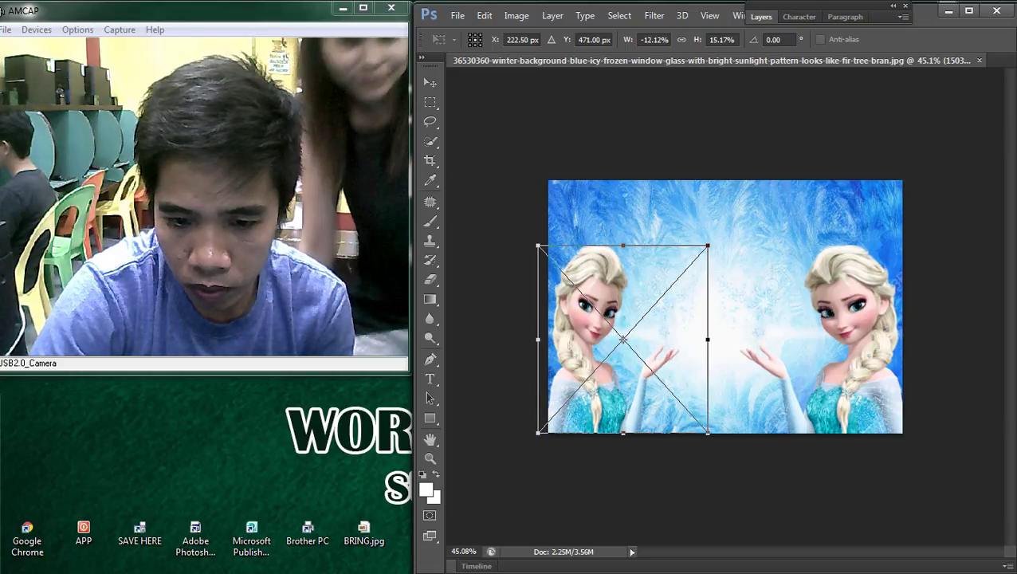
{"action": "left_click_drag", "start_coordinate": [708, 246], "coordinate": [707, 273]}
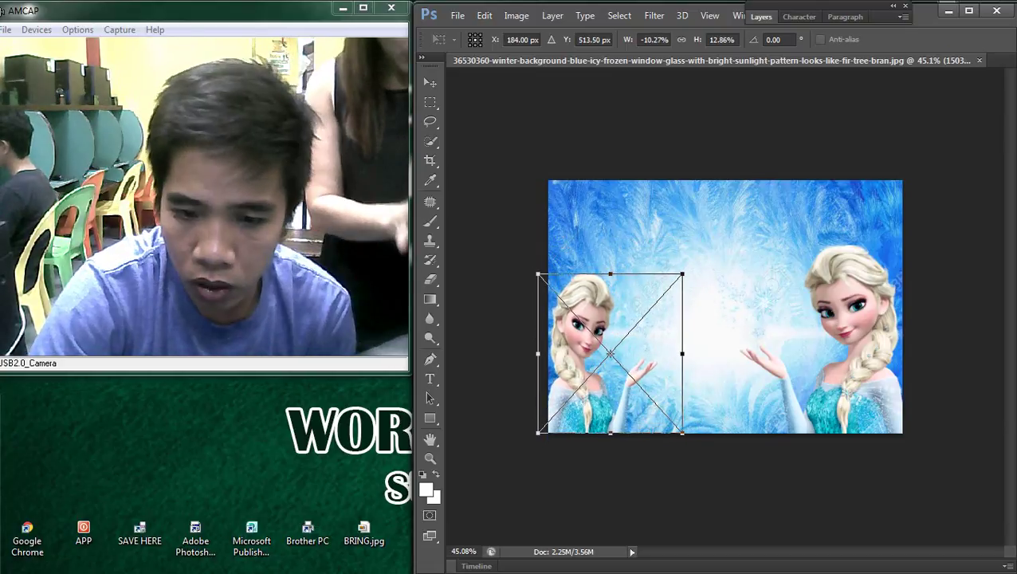
{"action": "left_click_drag", "start_coordinate": [708, 353], "coordinate": [707, 353]}
{"action": "key", "text": "Return"}
Step: Shrink the right Elsa to match the size of the left copy
{"action": "right_click", "coordinate": [769, 293]}
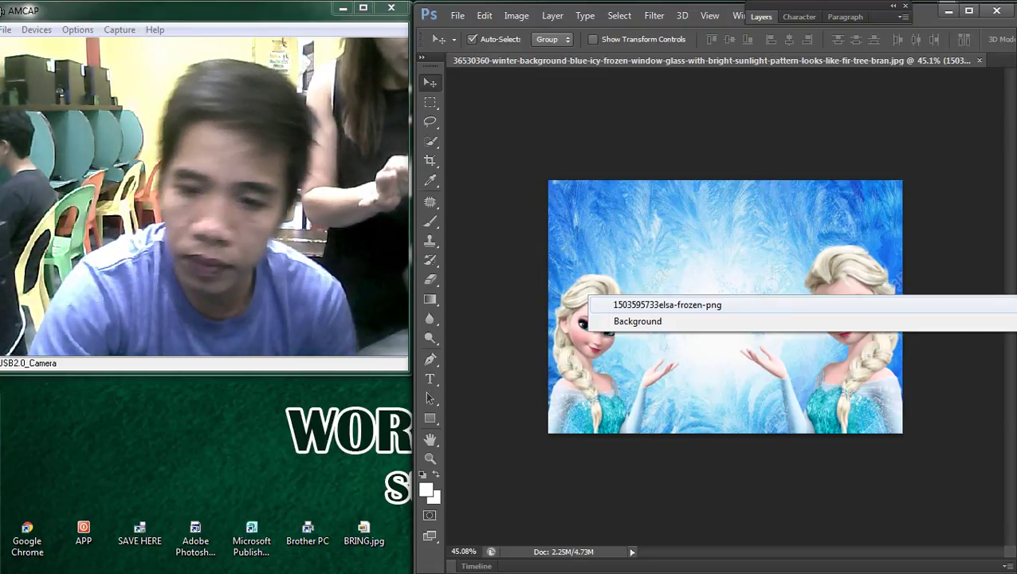
{"action": "left_click", "coordinate": [767, 303]}
{"action": "key", "text": "ctrl+t"}
{"action": "left_click_drag", "start_coordinate": [703, 246], "coordinate": [733, 271]}
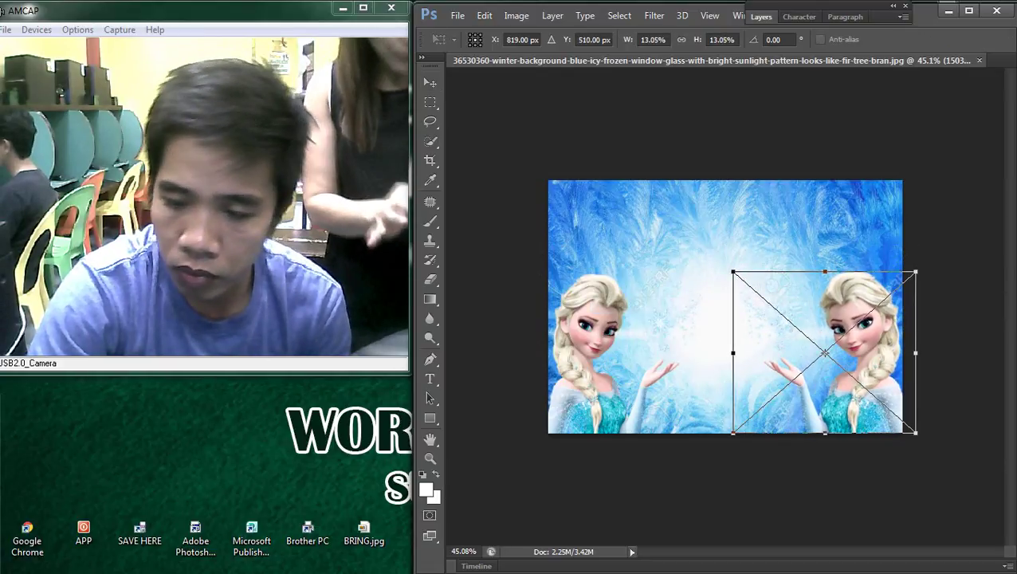
{"action": "key", "text": "Return"}
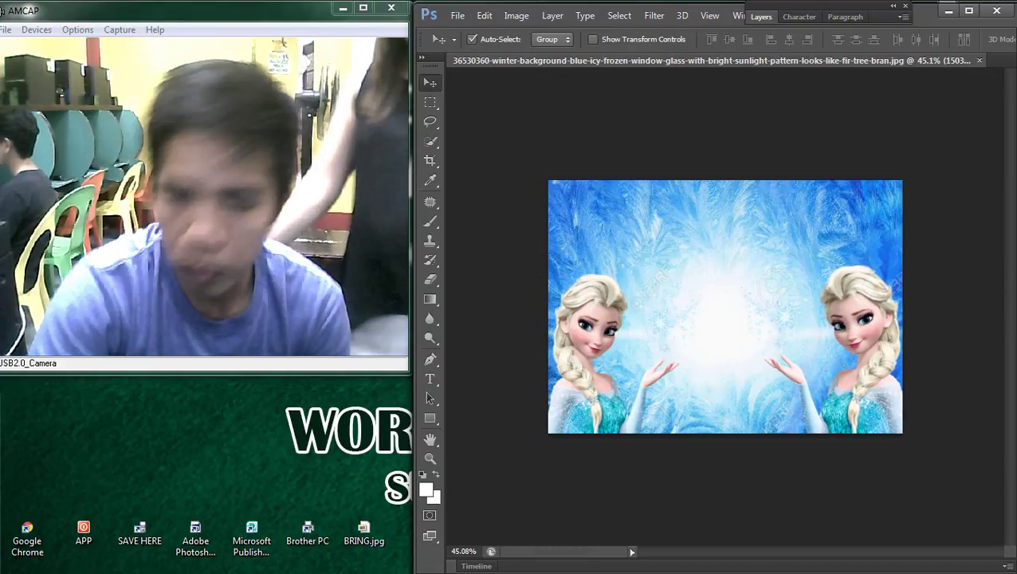
Step: Enlarge the Background layer slightly so it fills the canvas
{"action": "scroll", "coordinate": [725, 307], "scroll_direction": "down", "scroll_amount": 1}
{"action": "right_click", "coordinate": [587, 230]}
{"action": "left_click", "coordinate": [605, 238]}
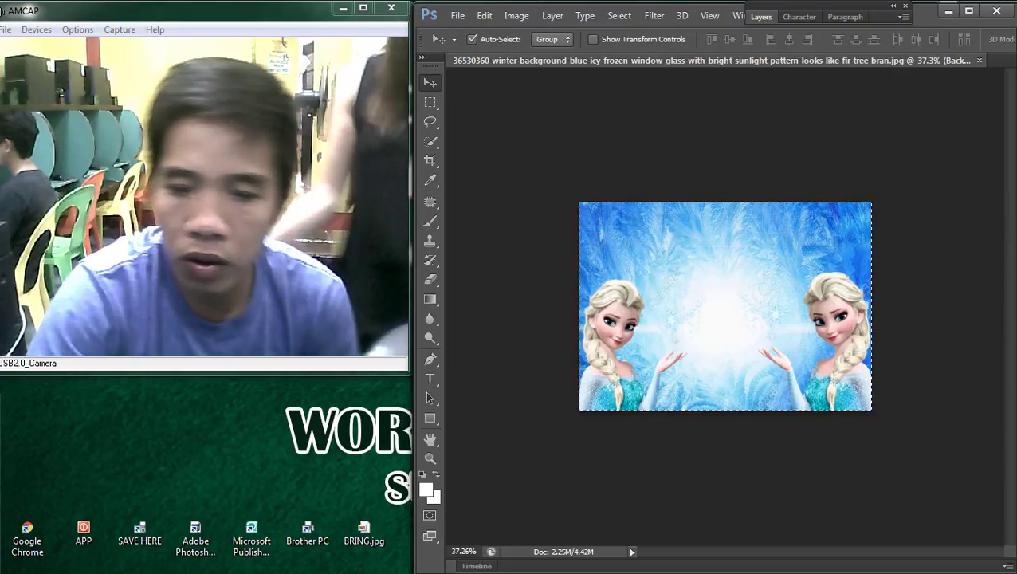
{"action": "key", "text": "ctrl+t"}
{"action": "left_click_drag", "start_coordinate": [578, 201], "coordinate": [571, 197]}
{"action": "key", "text": "Return"}
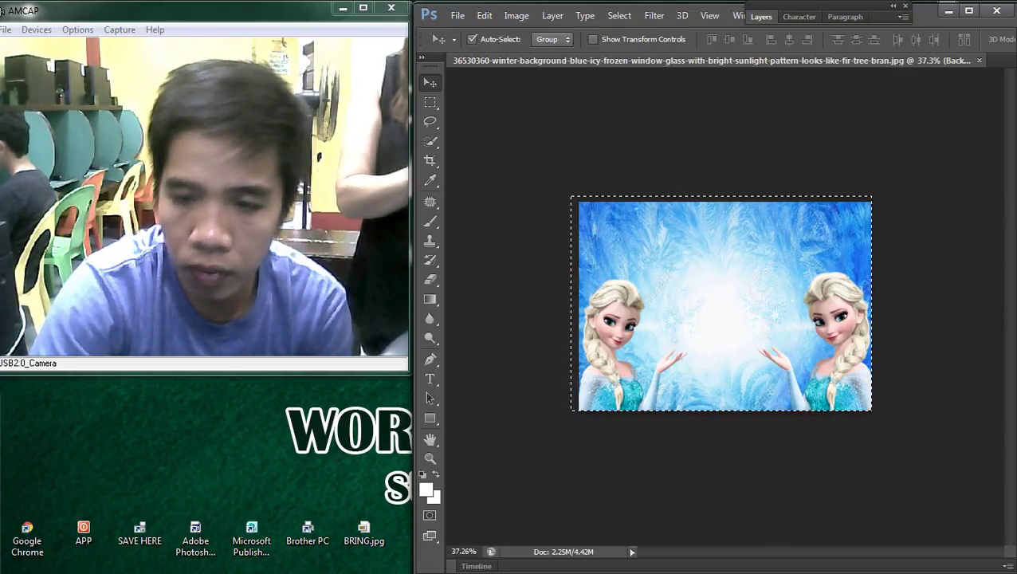
{"action": "scroll", "coordinate": [721, 303], "scroll_direction": "up", "scroll_amount": 1}
Step: Clear the selection and type SNOW near the top of the card
{"action": "key", "text": "m"}
{"action": "right_click", "coordinate": [661, 239]}
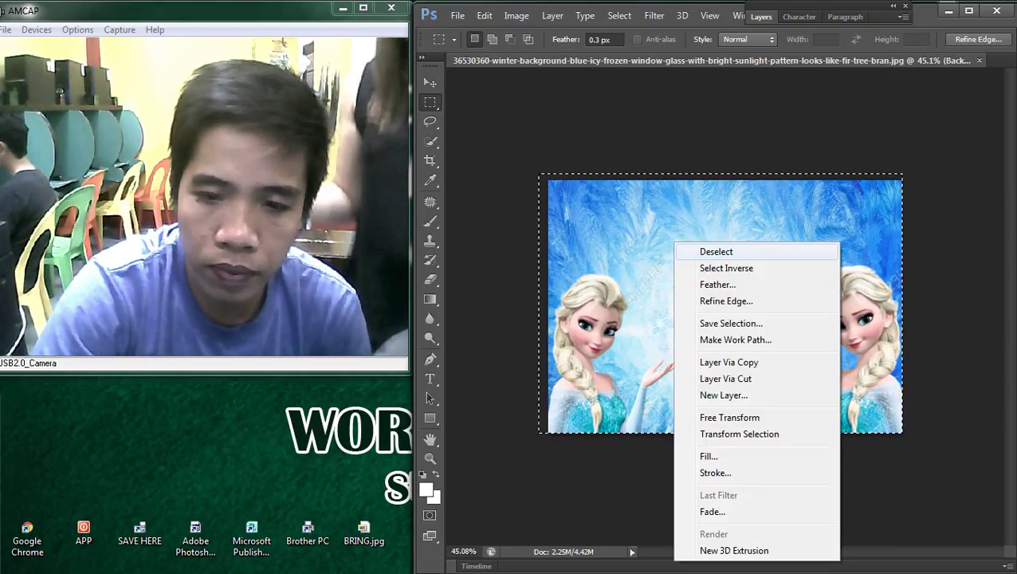
{"action": "left_click", "coordinate": [705, 244]}
{"action": "key", "text": "t"}
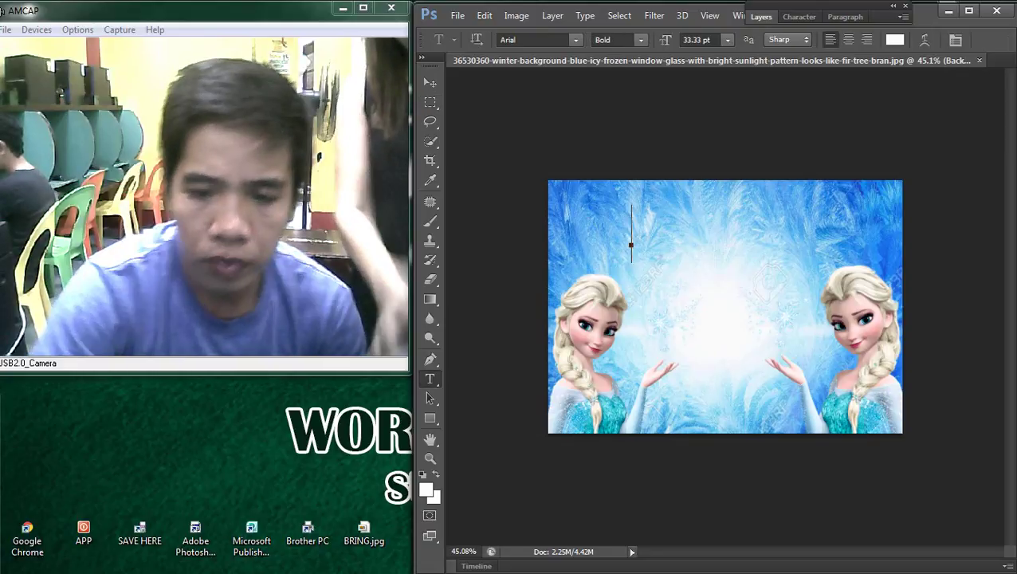
{"action": "type", "text": "NOW"}
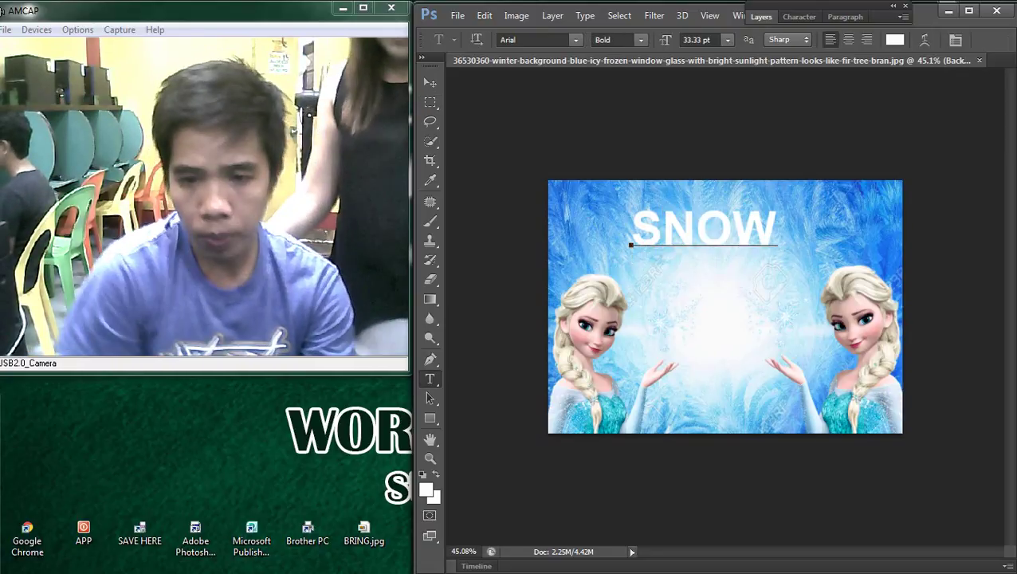
Step: Set the SNOW text to the AR DARLING font and commit it
{"action": "key", "text": "ctrl+a"}
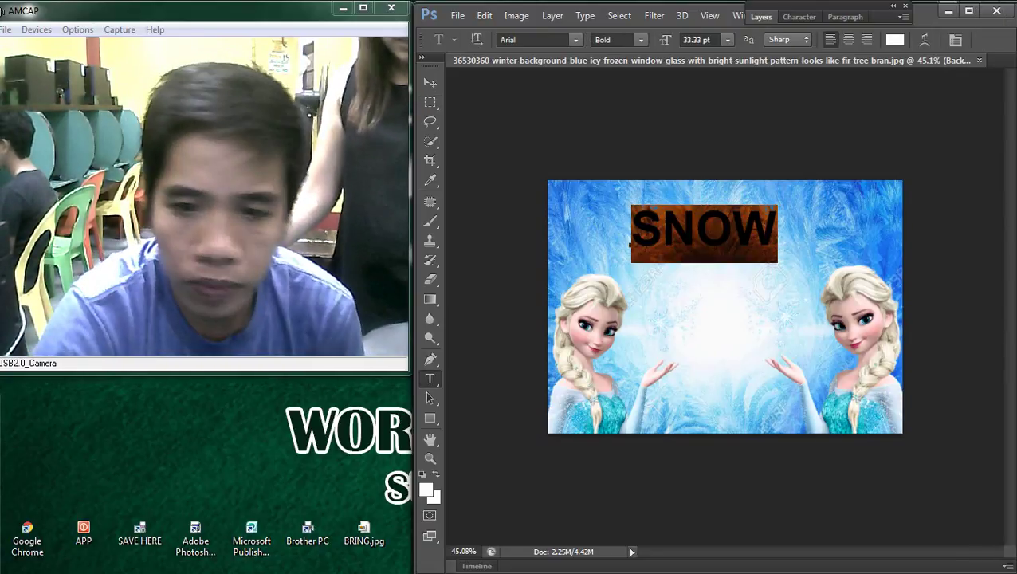
{"action": "left_click", "coordinate": [576, 39]}
{"action": "scroll", "coordinate": [618, 303], "scroll_direction": "up", "scroll_amount": 3}
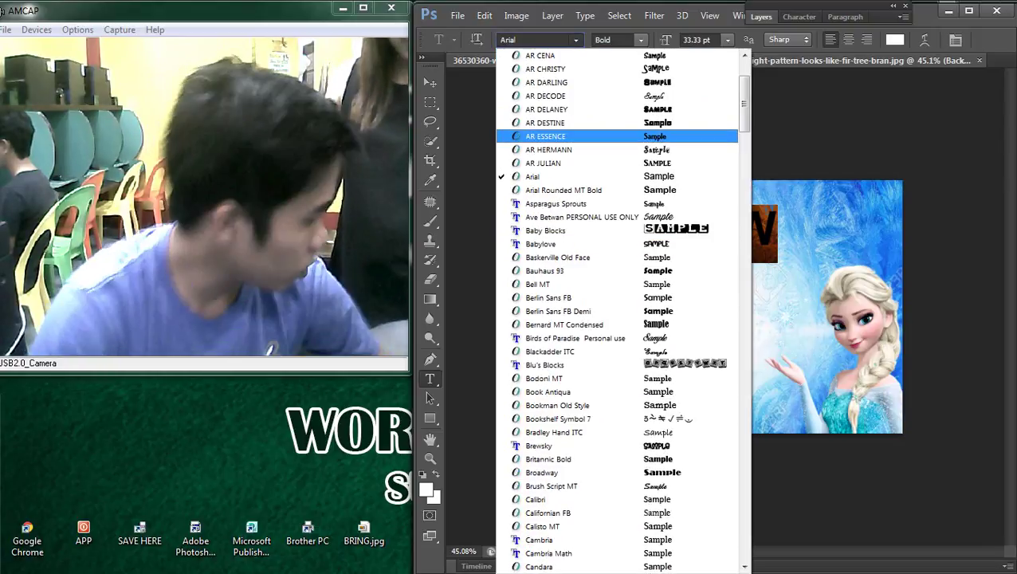
{"action": "key", "text": "Up"}
{"action": "key", "text": "Down"}
{"action": "key", "text": "Up"}
{"action": "key", "text": "Up"}
{"action": "key", "text": "Up"}
{"action": "key", "text": "Up"}
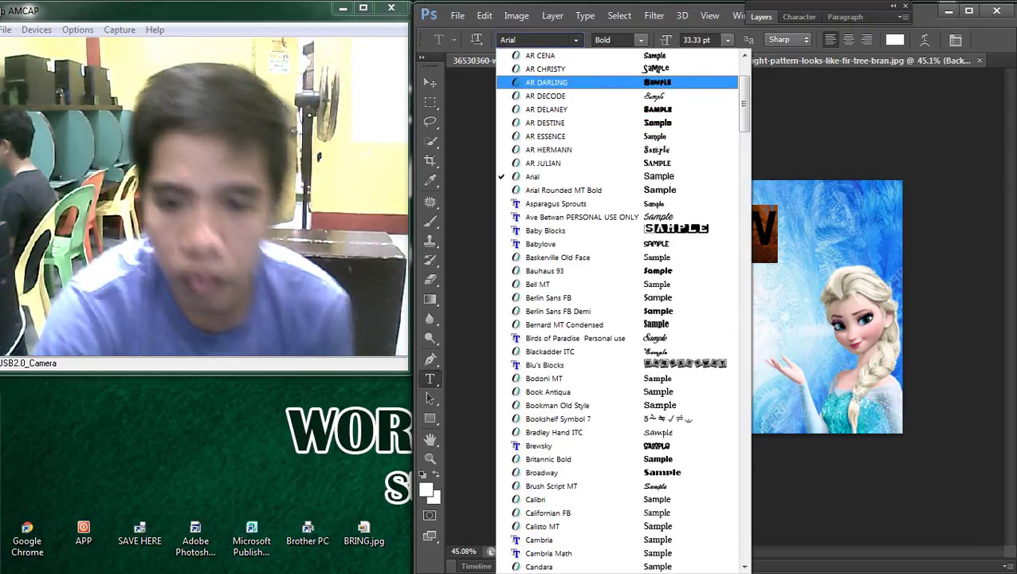
{"action": "key", "text": "Return"}
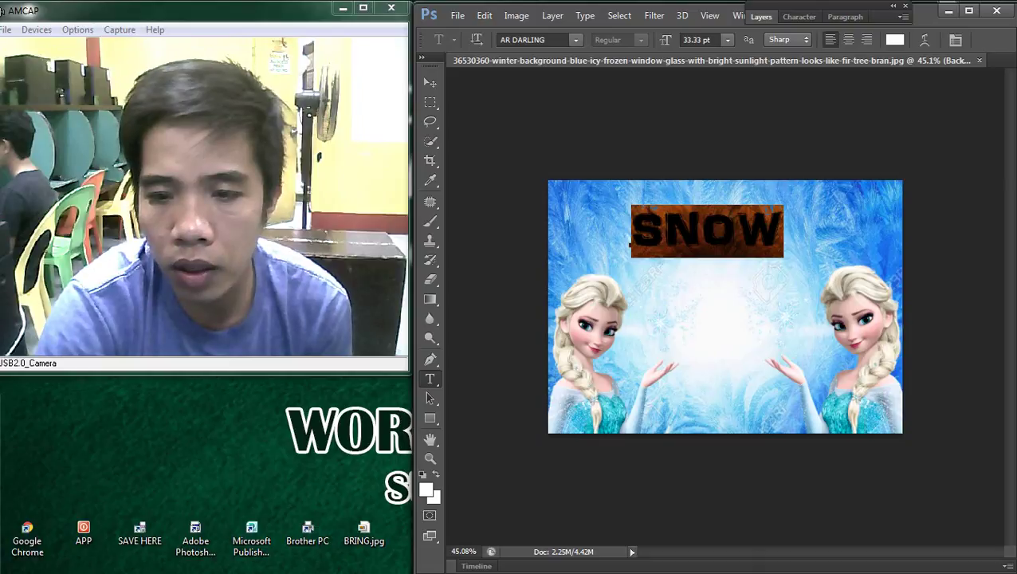
{"action": "left_click", "coordinate": [631, 235]}
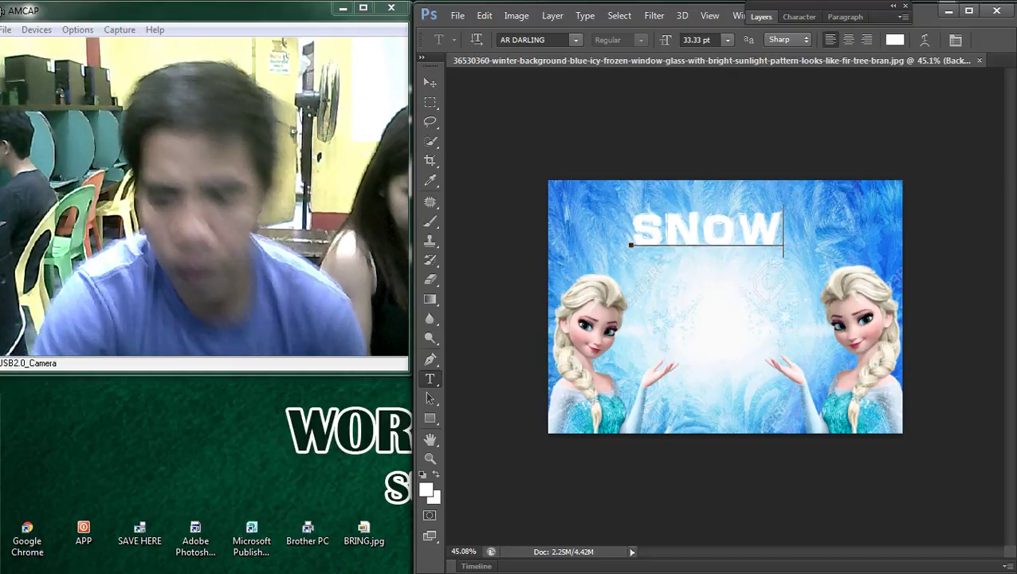
{"action": "key", "text": "ctrl+Return"}
{"action": "key", "text": "v"}
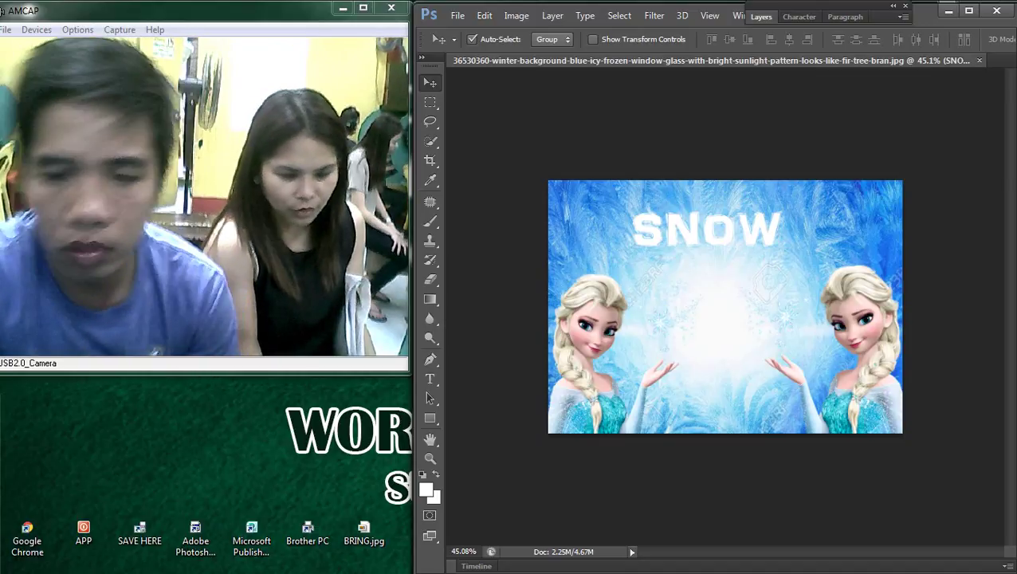
Step: Add an 8 px Stroke layer style to the SNOW text layer
{"action": "scroll", "coordinate": [726, 309], "scroll_direction": "up", "scroll_amount": 1}
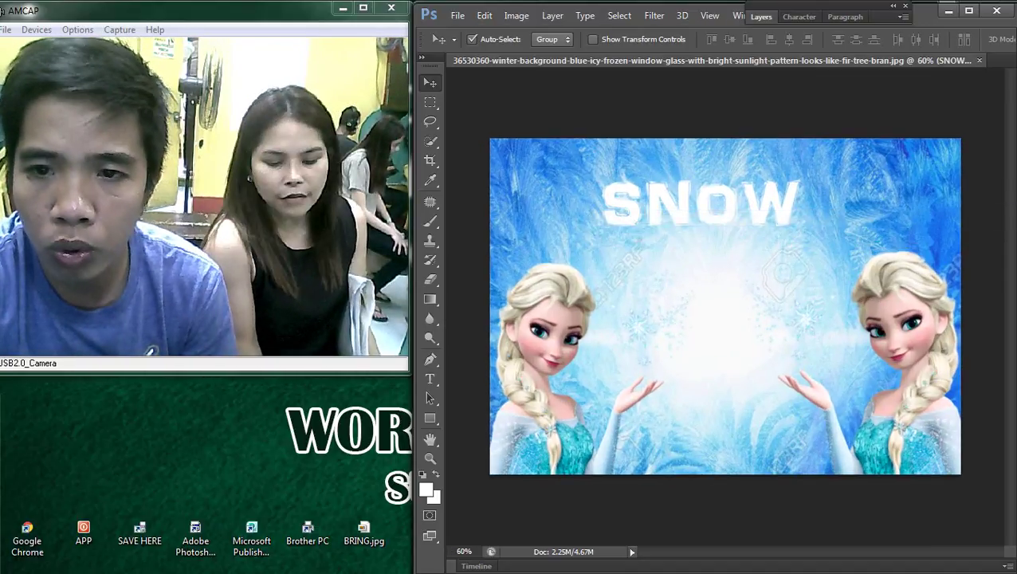
{"action": "left_click", "coordinate": [761, 16]}
{"action": "left_click", "coordinate": [845, 175]}
{"action": "double_click", "coordinate": [860, 149]}
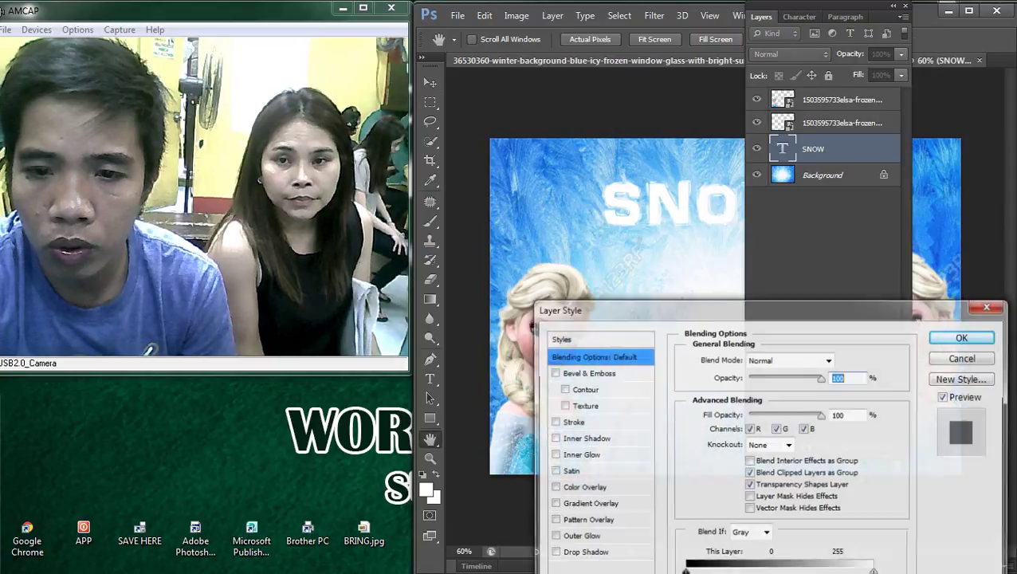
{"action": "left_click", "coordinate": [570, 422]}
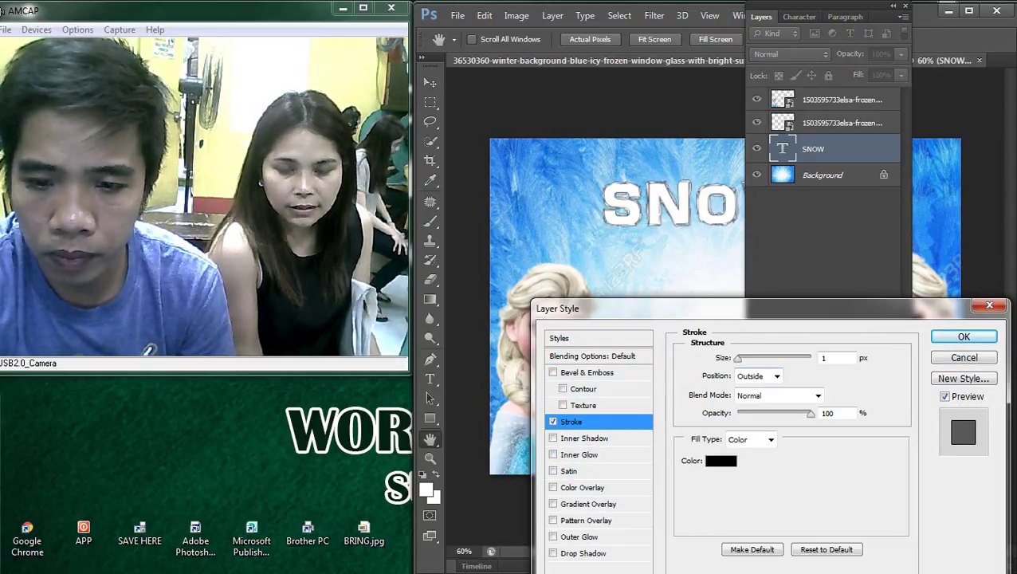
{"action": "left_click", "coordinate": [833, 358]}
{"action": "type", "text": "8"}
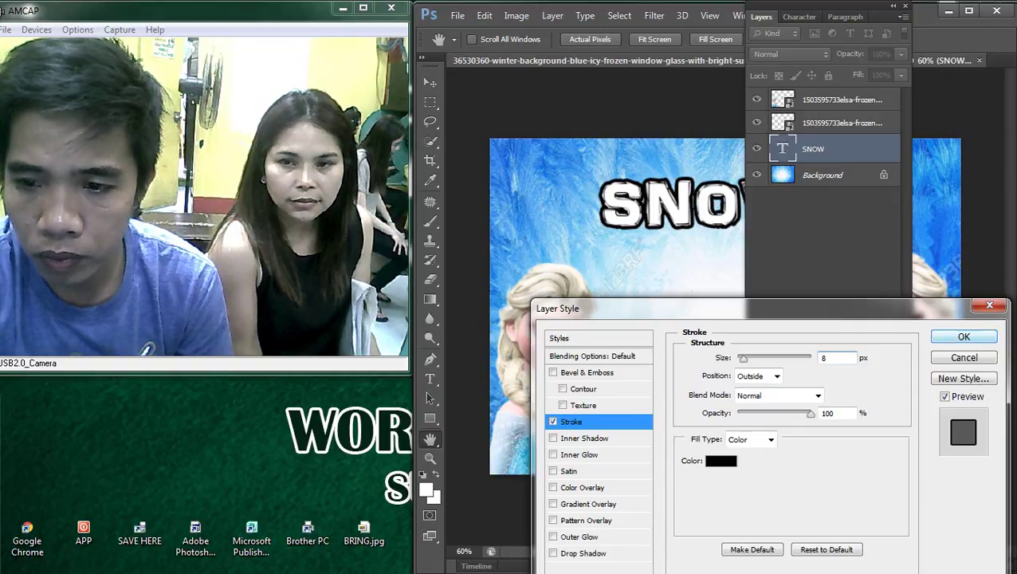
{"action": "key", "text": "Return"}
{"action": "key", "text": "F7"}
{"action": "scroll", "coordinate": [725, 306], "scroll_direction": "down", "scroll_amount": 2}
{"action": "scroll", "coordinate": [725, 307], "scroll_direction": "up", "scroll_amount": 1}
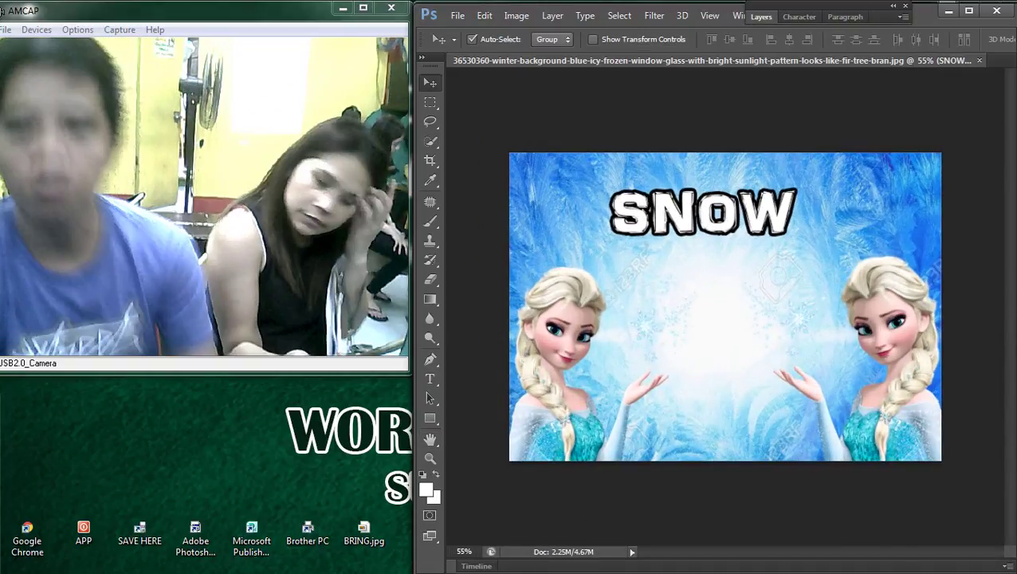
{"action": "right_click", "coordinate": [588, 206]}
Step: Copy the SNOW layer below the original and clear the canvas selection
{"action": "left_click", "coordinate": [606, 211]}
{"action": "left_click_drag", "start_coordinate": [701, 213], "coordinate": [701, 263]}
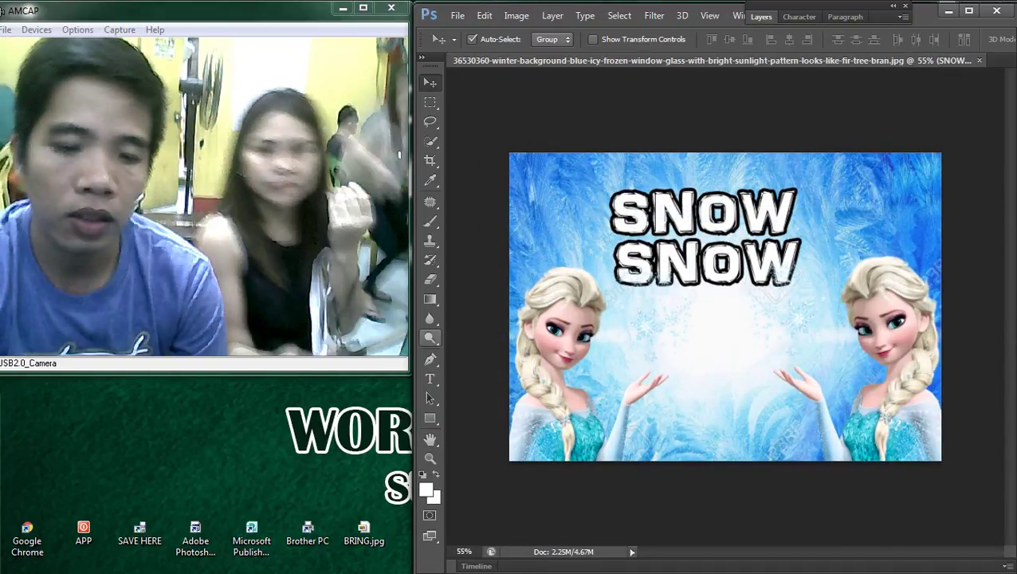
{"action": "key", "text": "p"}
{"action": "key", "text": "ctrl+a"}
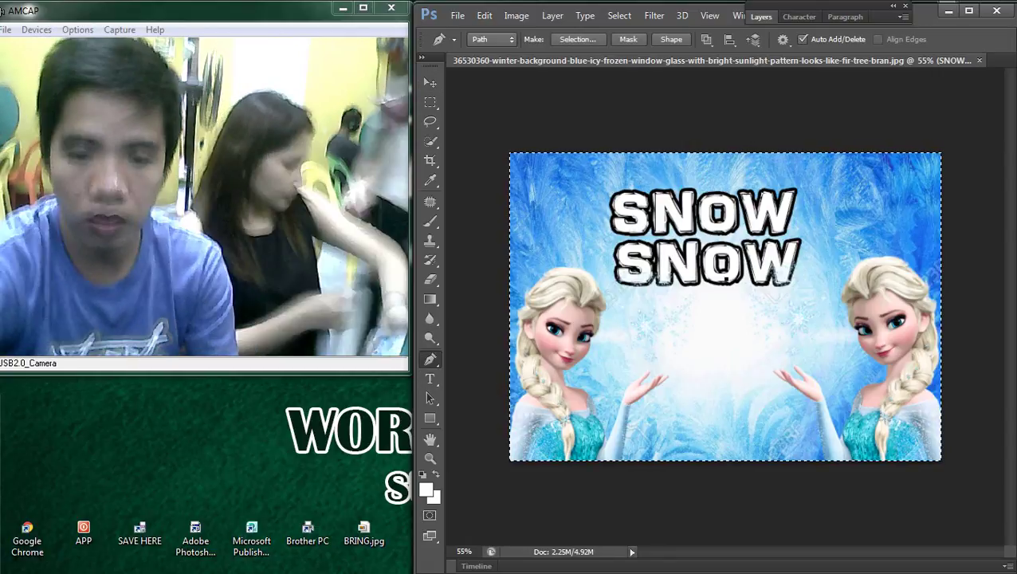
{"action": "key", "text": "m"}
{"action": "right_click", "coordinate": [596, 207]}
{"action": "left_click", "coordinate": [617, 211]}
{"action": "key", "text": "v"}
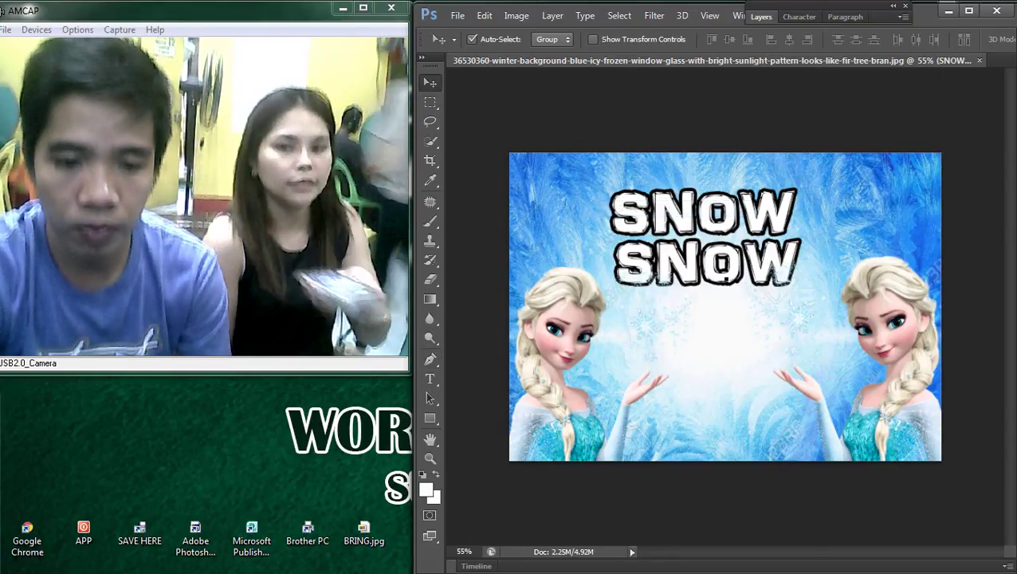
Step: Retype the second SNOW copy as COVERED
{"action": "key", "text": "t"}
{"action": "double_click", "coordinate": [705, 262]}
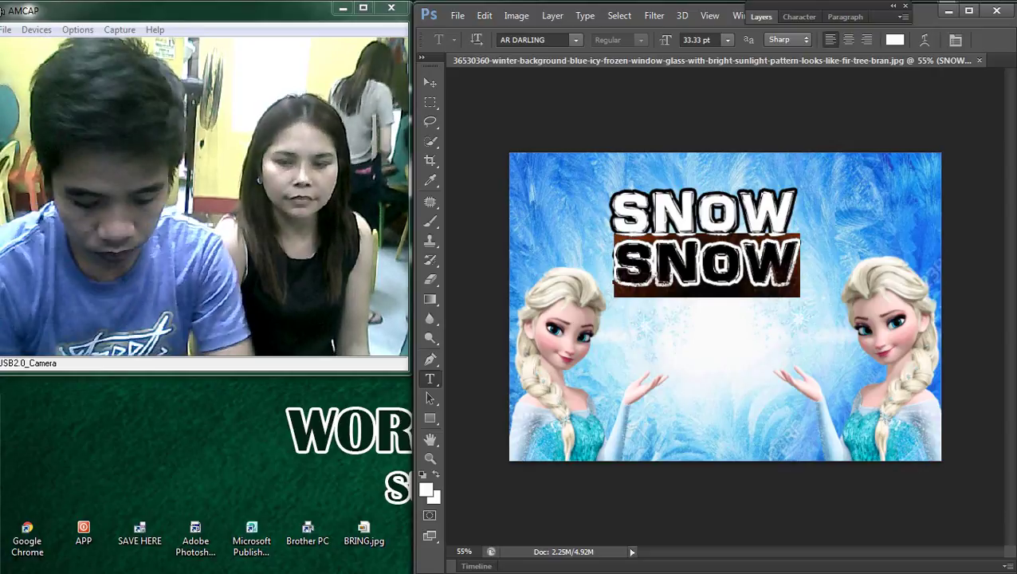
{"action": "type", "text": "COVER"}
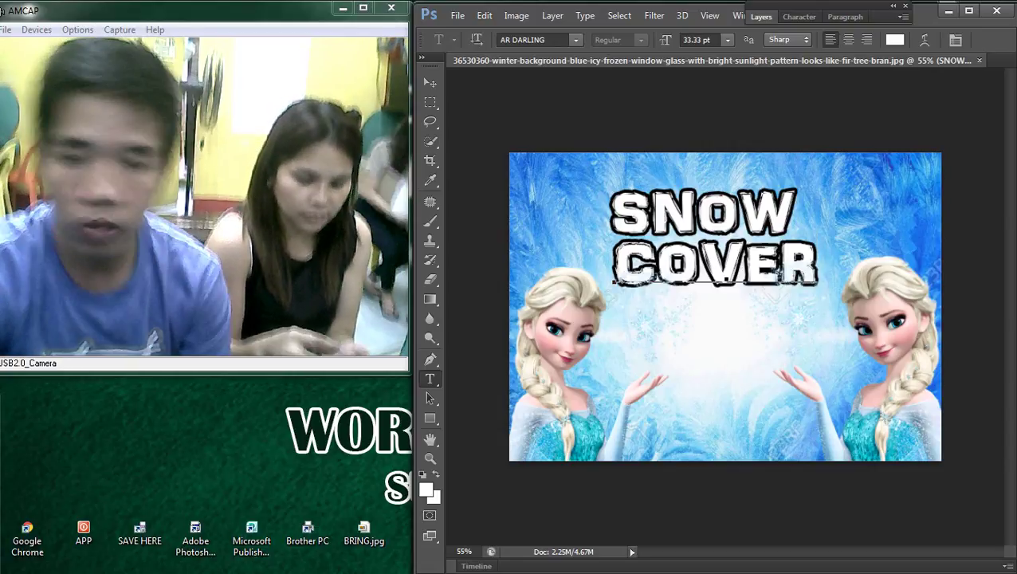
{"action": "type", "text": "RR"}
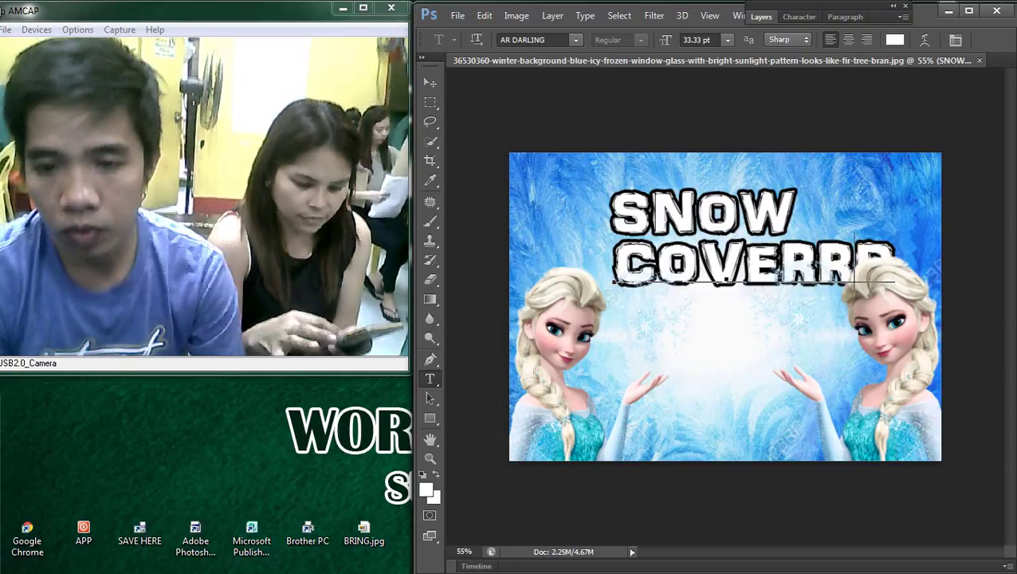
{"action": "key", "text": "BackSpace"}
{"action": "type", "text": "ER"}
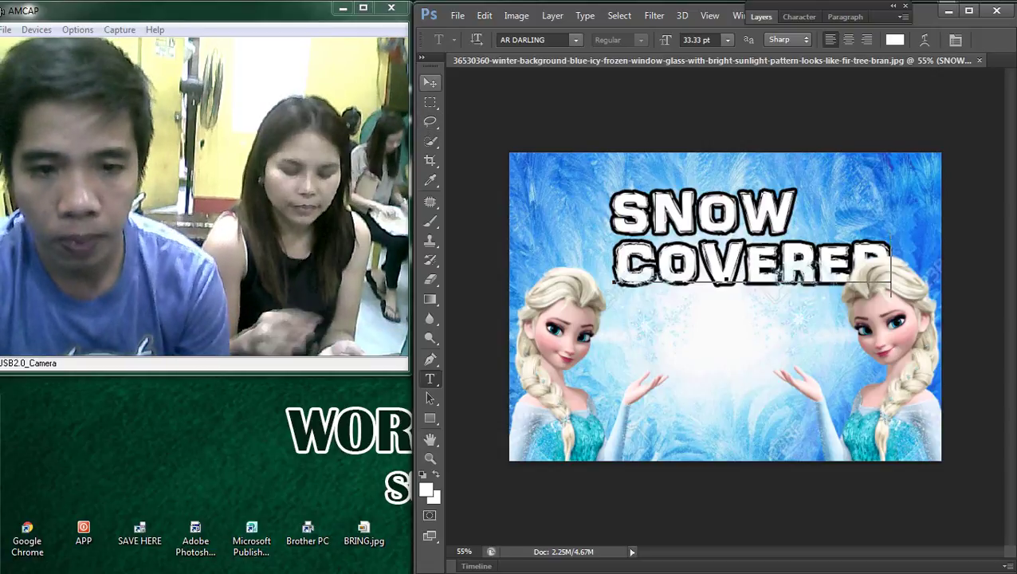
{"action": "key", "text": "ctrl+Return"}
{"action": "key", "text": "v"}
Step: Shift the SNOW line right and the COVERED line left
{"action": "left_click_drag", "start_coordinate": [701, 211], "coordinate": [717, 211]}
{"action": "right_click", "coordinate": [587, 253]}
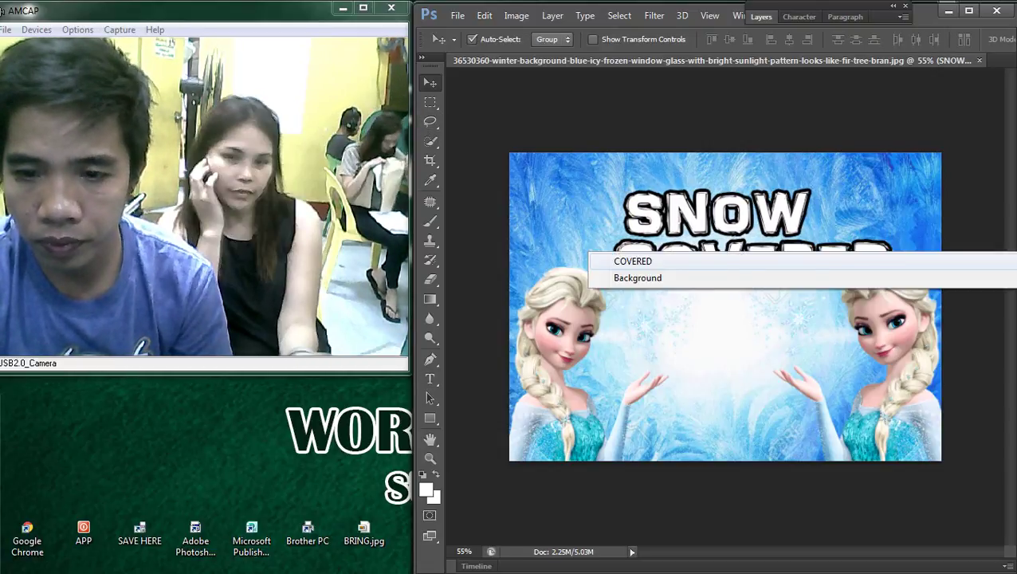
{"action": "left_click", "coordinate": [605, 257]}
{"action": "left_click_drag", "start_coordinate": [717, 263], "coordinate": [693, 263]}
{"action": "key", "text": "ctrl+t"}
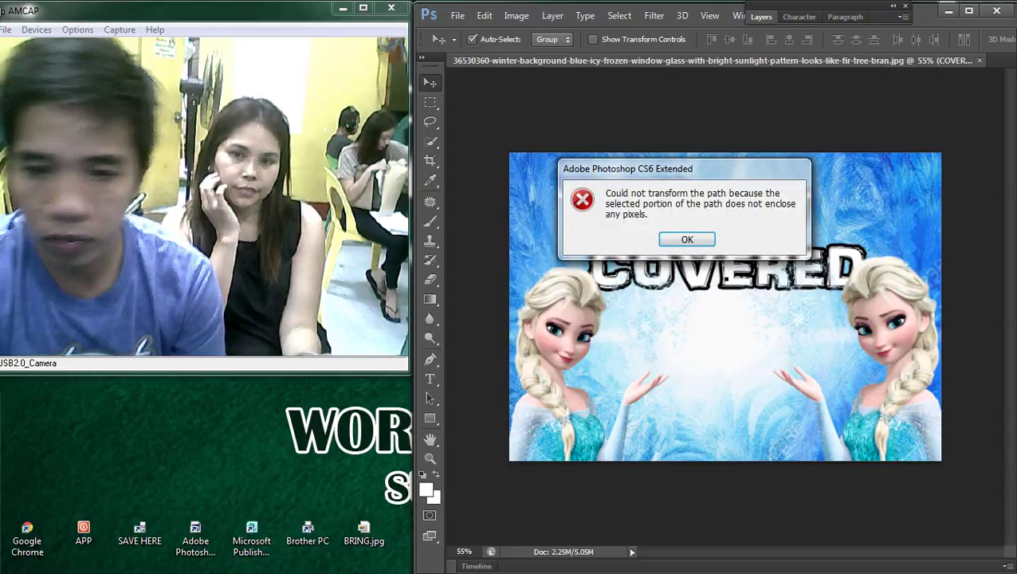
{"action": "key", "text": "Return"}
Step: Restore the hidden COVERED layer and bring it to the top of the stack
{"action": "left_click", "coordinate": [552, 15]}
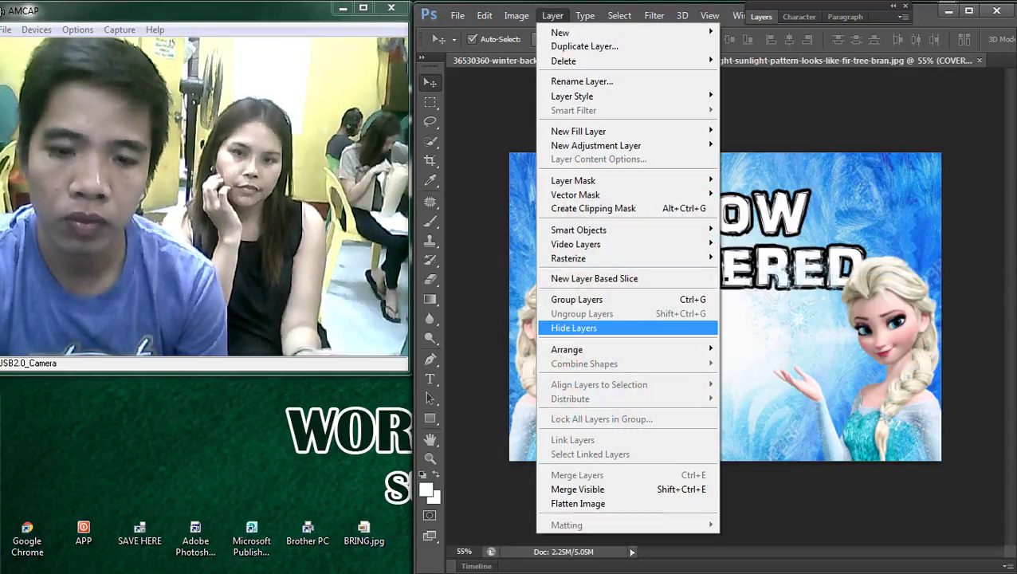
{"action": "left_click", "coordinate": [579, 329]}
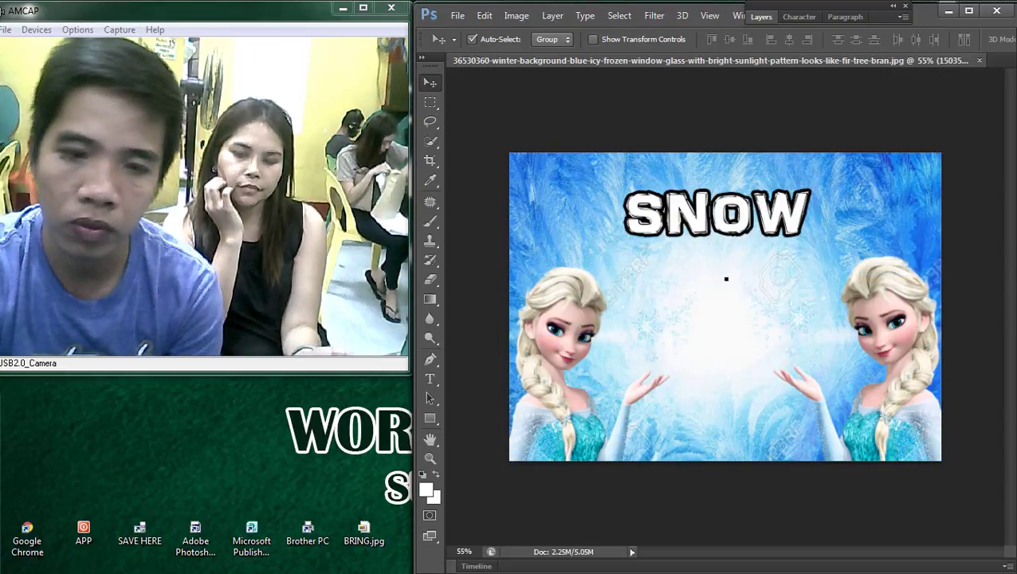
{"action": "left_click", "coordinate": [552, 15]}
{"action": "mouse_move", "coordinate": [589, 349]}
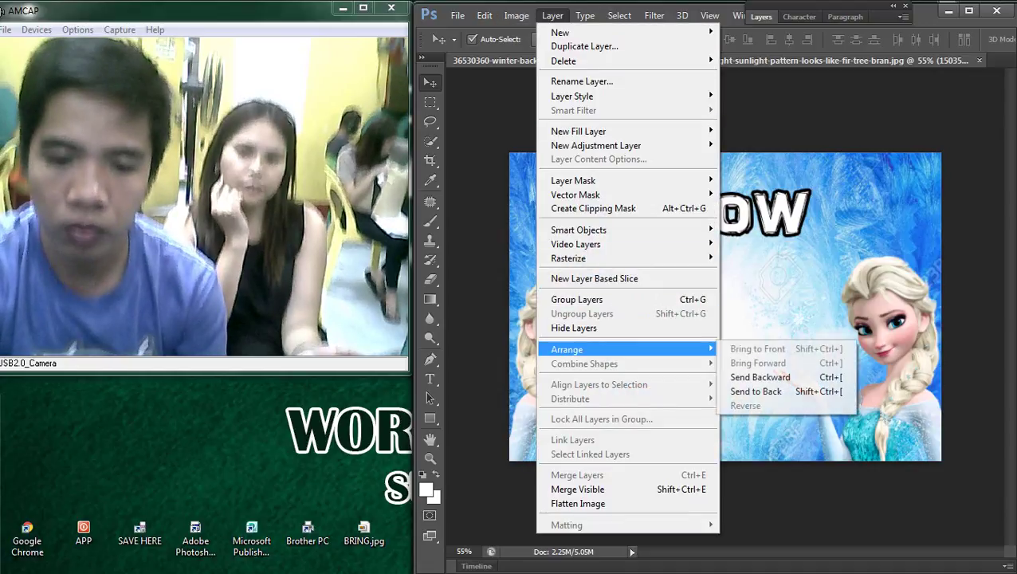
{"action": "left_click", "coordinate": [760, 377]}
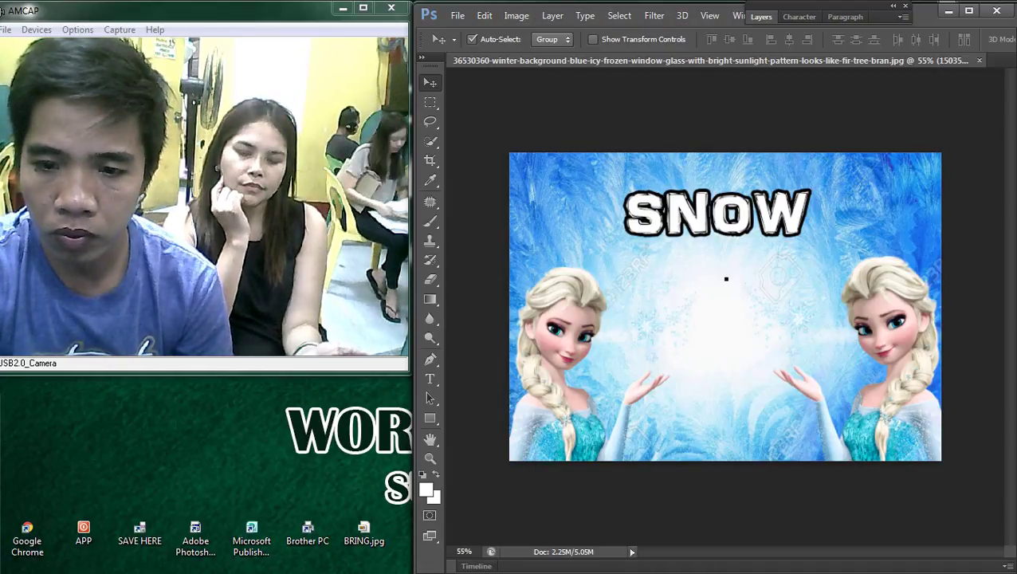
{"action": "key", "text": "ctrl+z"}
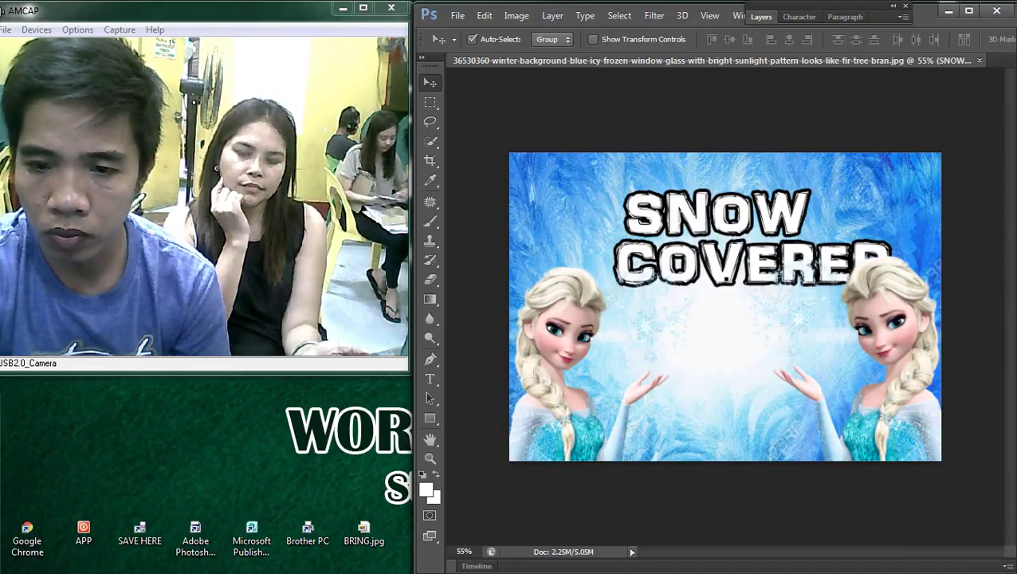
{"action": "key", "text": "ctrl+alt+z"}
{"action": "key", "text": "ctrl+alt+z"}
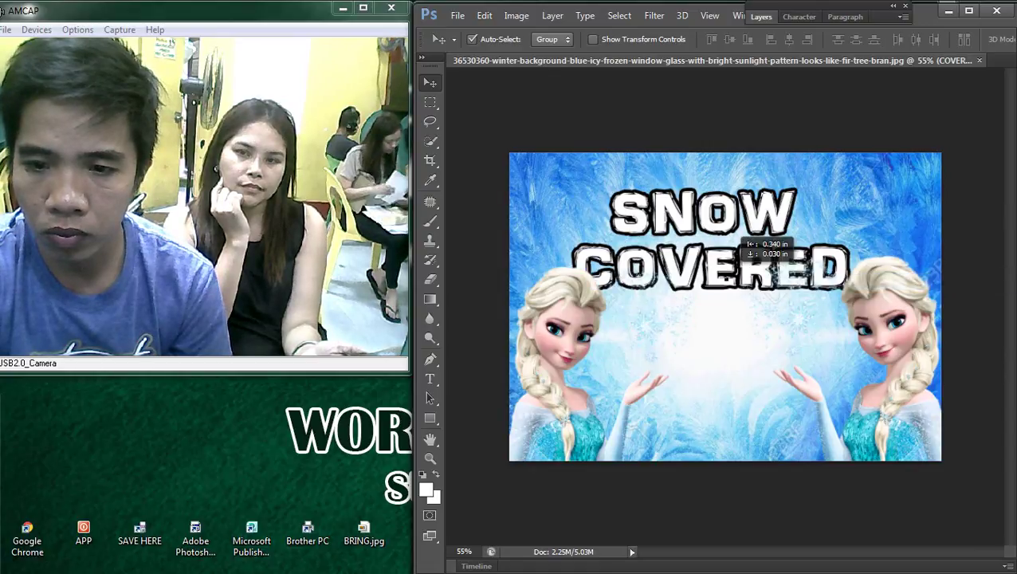
{"action": "left_click", "coordinate": [553, 15]}
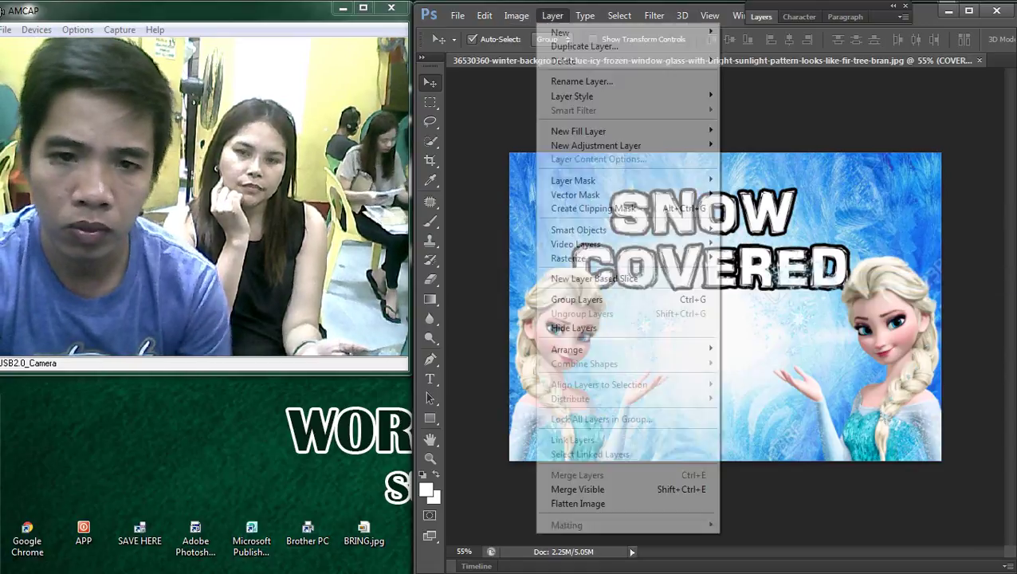
{"action": "mouse_move", "coordinate": [566, 349]}
{"action": "left_click", "coordinate": [757, 348]}
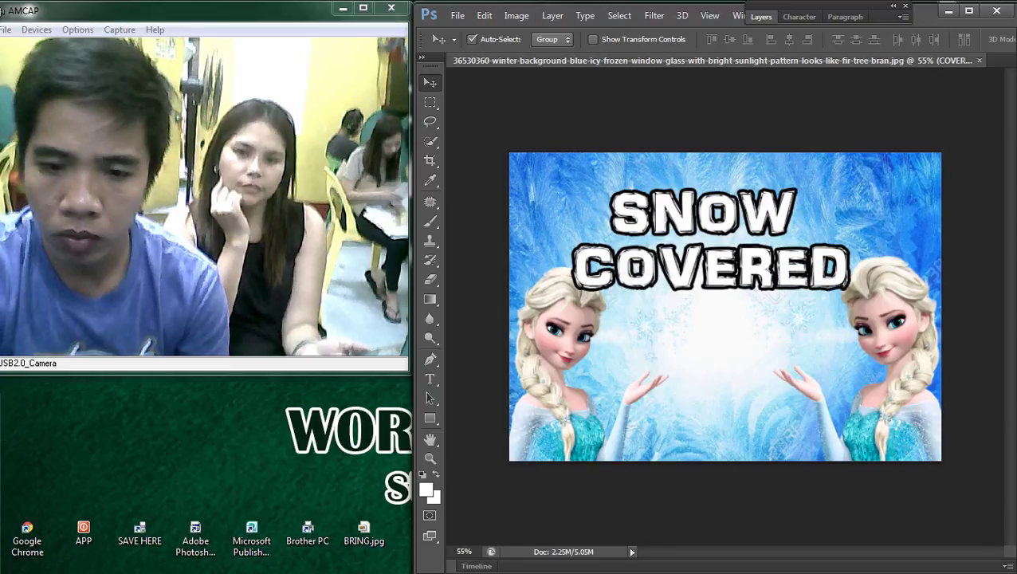
Step: Place another copy of SNOW below the COVERED line
{"action": "right_click", "coordinate": [589, 208]}
{"action": "left_click", "coordinate": [626, 215]}
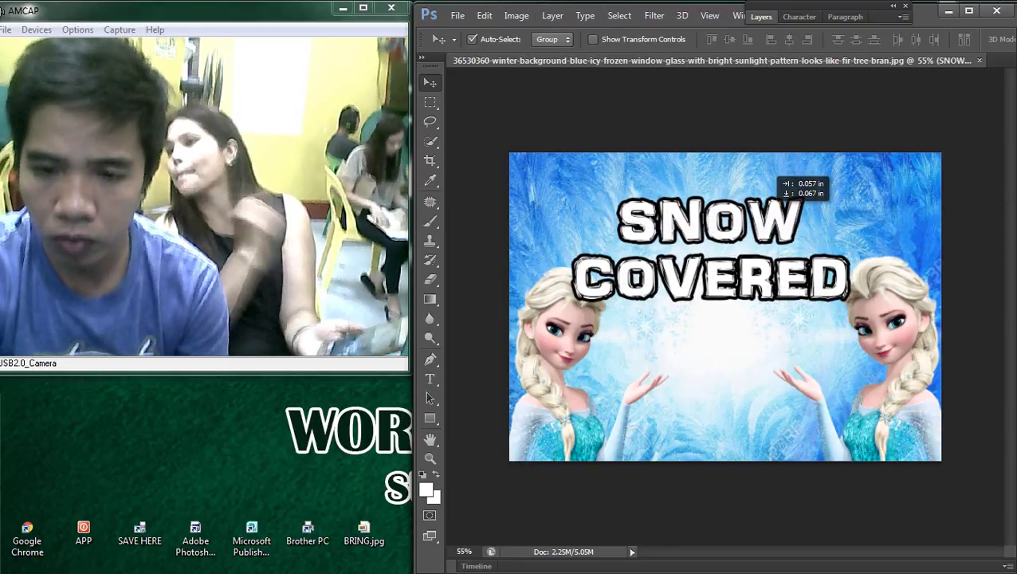
{"action": "left_click_drag", "start_coordinate": [751, 169], "coordinate": [754, 285]}
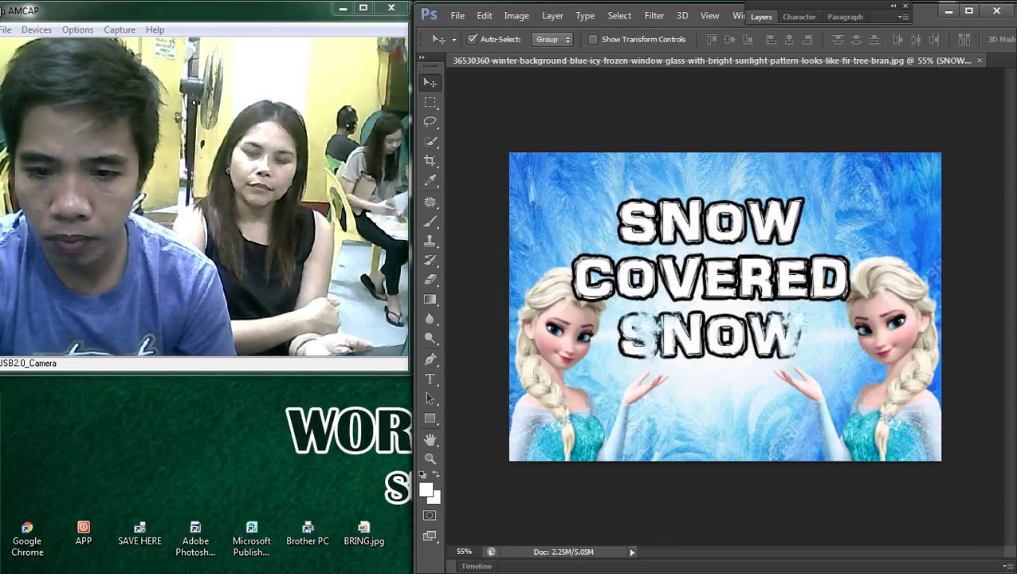
{"action": "left_click", "coordinate": [552, 15]}
Step: Bring the bottom SNOW copy to the front and retype it as PRETZELS
{"action": "mouse_move", "coordinate": [567, 347]}
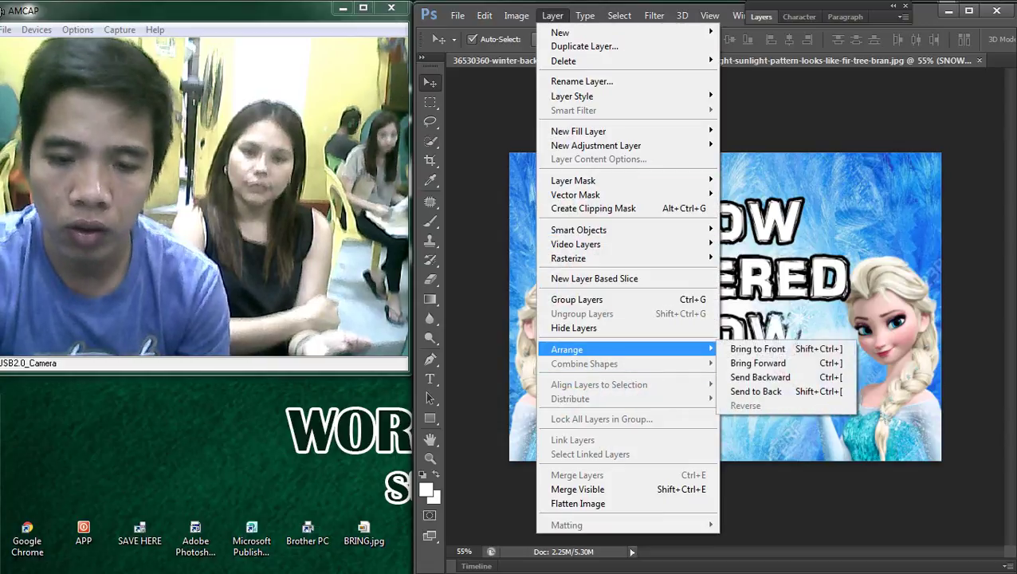
{"action": "left_click", "coordinate": [767, 349]}
{"action": "key", "text": "t"}
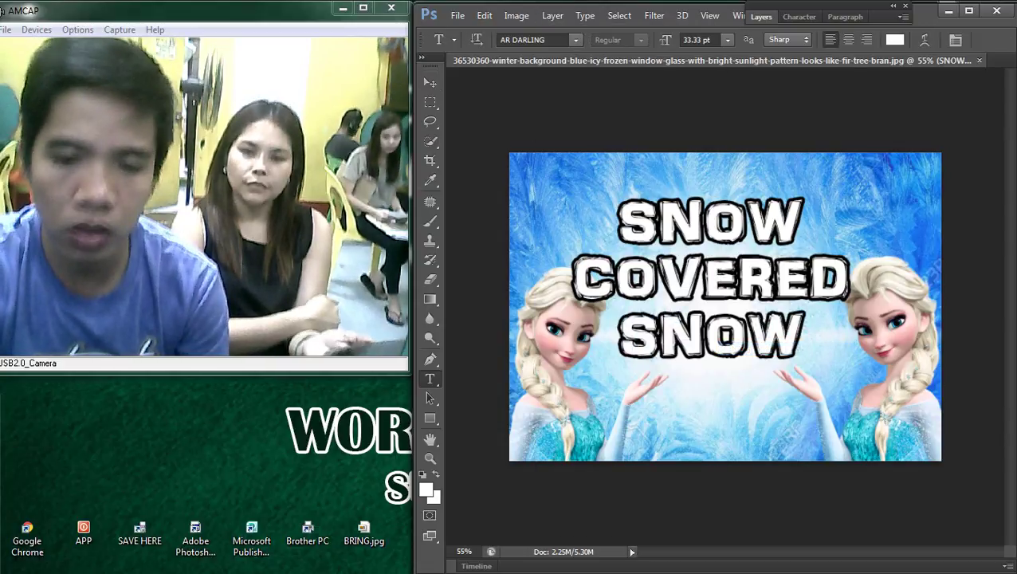
{"action": "double_click", "coordinate": [703, 334]}
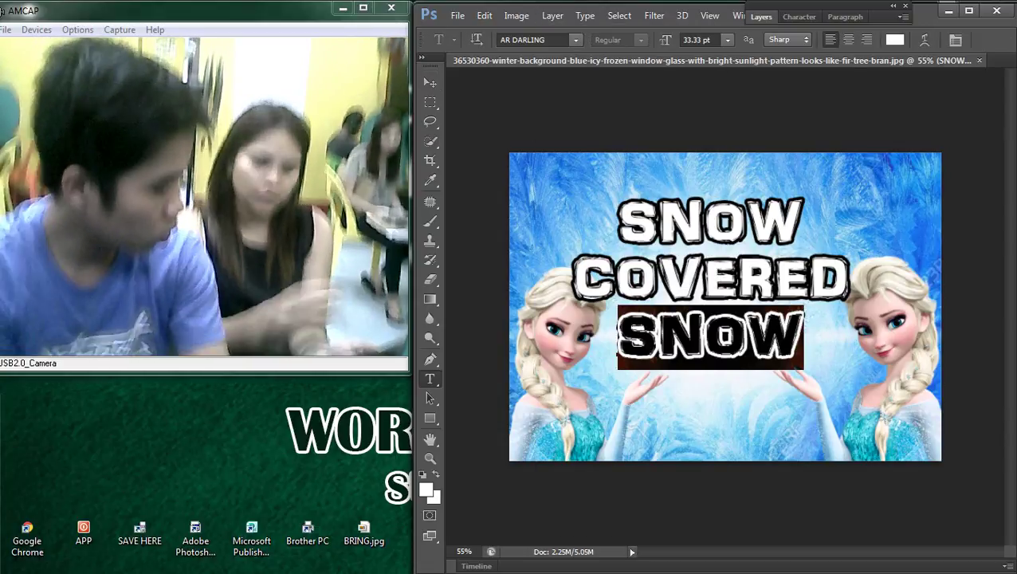
{"action": "type", "text": "FR"}
{"action": "key", "text": "BackSpace"}
{"action": "key", "text": "BackSpace"}
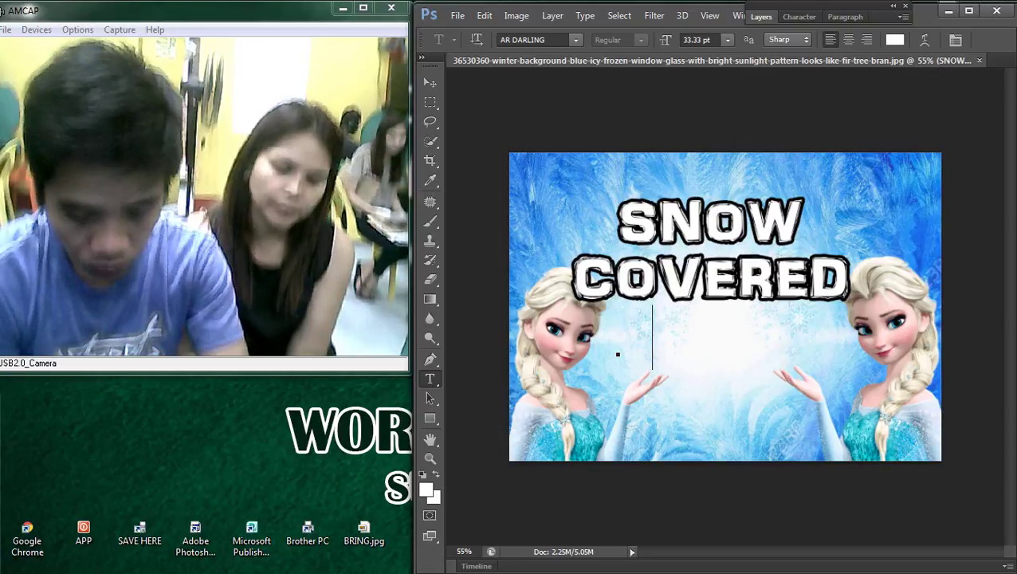
{"action": "type", "text": "PR"}
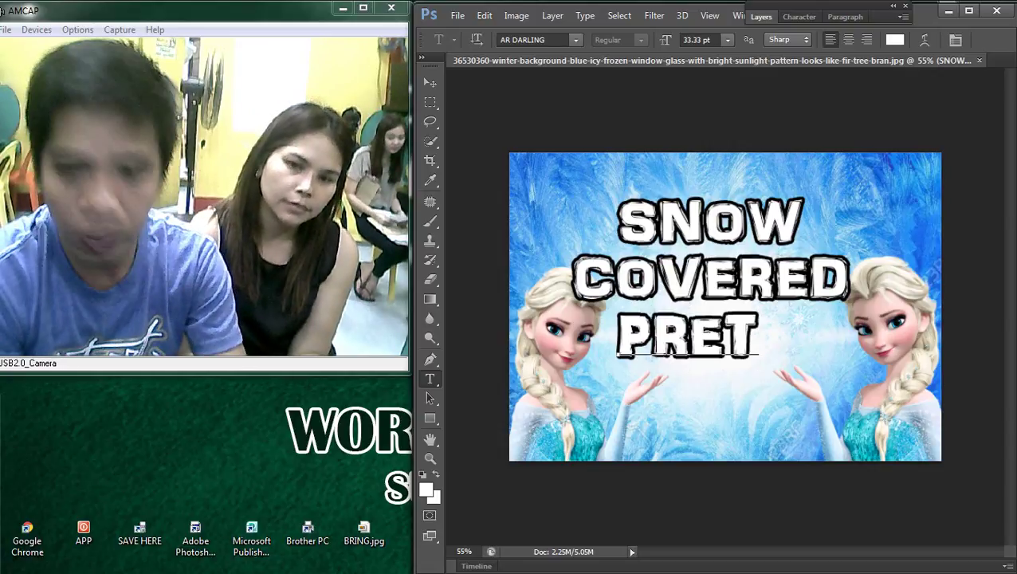
{"action": "type", "text": "ET"}
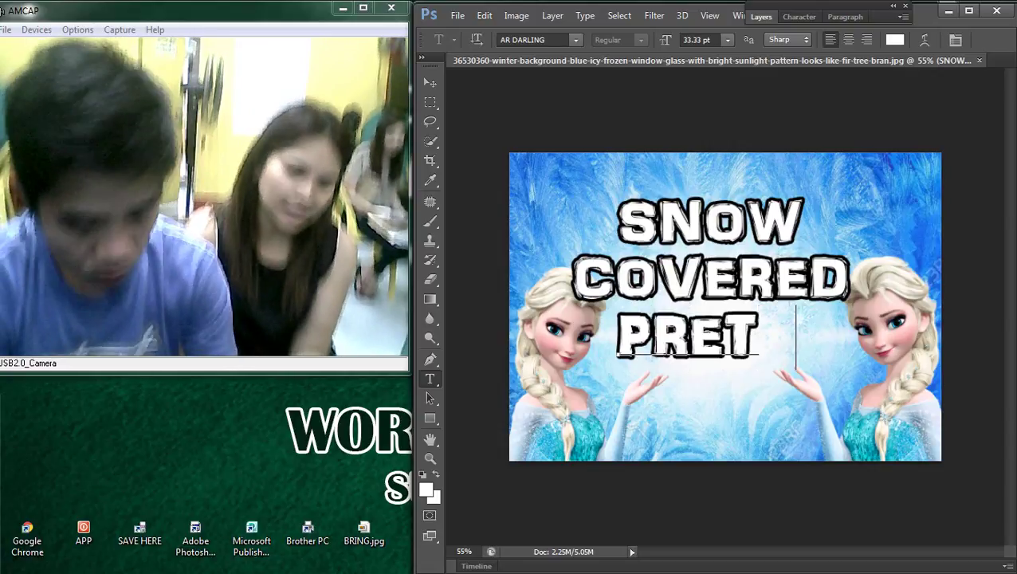
{"action": "type", "text": "ZELS"}
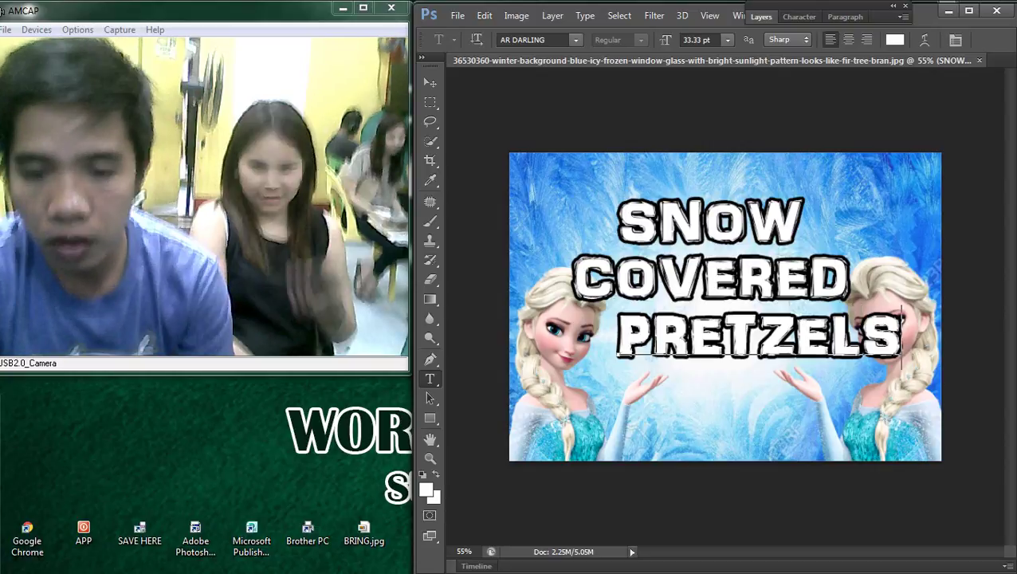
{"action": "key", "text": "ctrl+Return"}
Step: Scale PRETZELS down to about 85% and shift it into place
{"action": "key", "text": "v"}
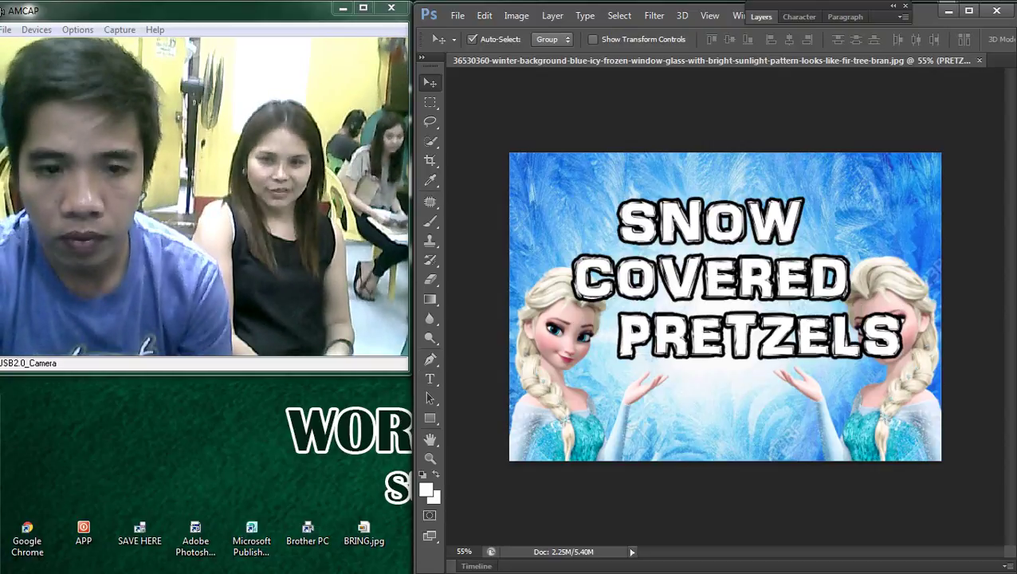
{"action": "left_click_drag", "start_coordinate": [667, 330], "coordinate": [630, 330]}
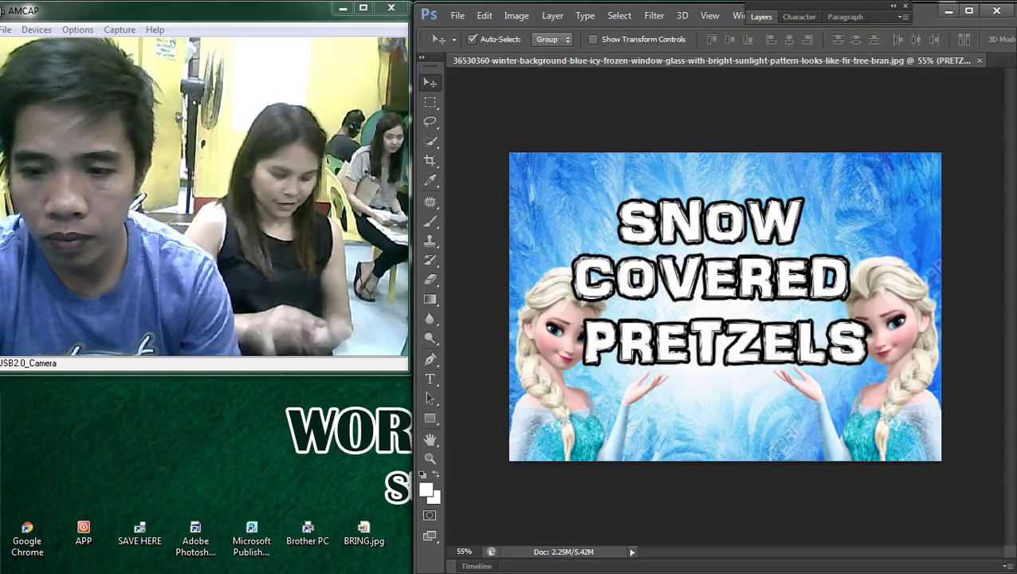
{"action": "key", "text": "ctrl+t"}
{"action": "left_click_drag", "start_coordinate": [866, 375], "coordinate": [825, 366]}
{"action": "left_click_drag", "start_coordinate": [703, 338], "coordinate": [725, 337]}
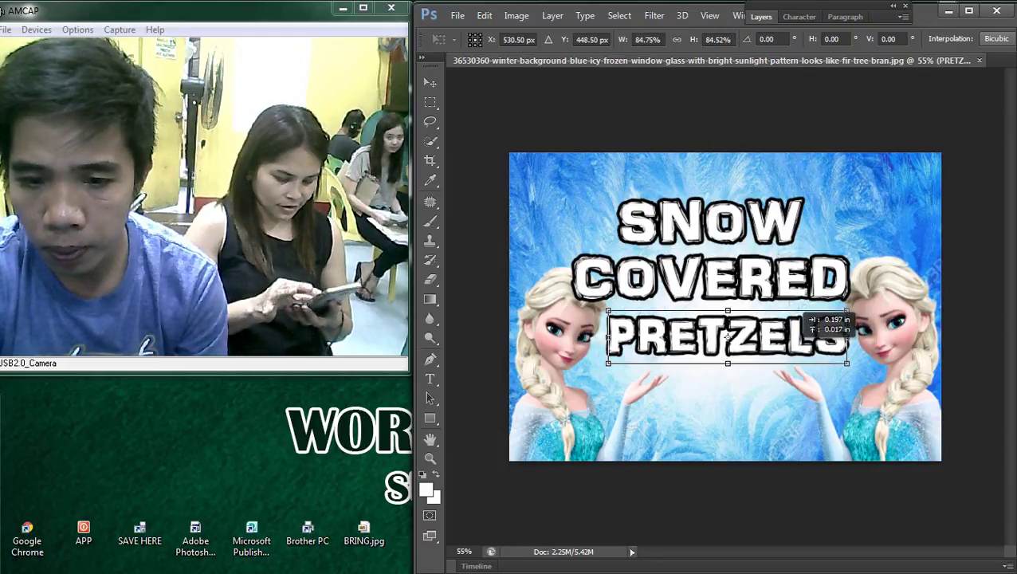
{"action": "key", "text": "Return"}
Step: Move SNOW up and right, and PRETZELS up and left
{"action": "right_click", "coordinate": [588, 281]}
{"action": "right_click", "coordinate": [588, 214]}
{"action": "left_click", "coordinate": [629, 219]}
{"action": "left_click_drag", "start_coordinate": [717, 223], "coordinate": [726, 215]}
{"action": "right_click", "coordinate": [588, 286]}
{"action": "left_click", "coordinate": [633, 292]}
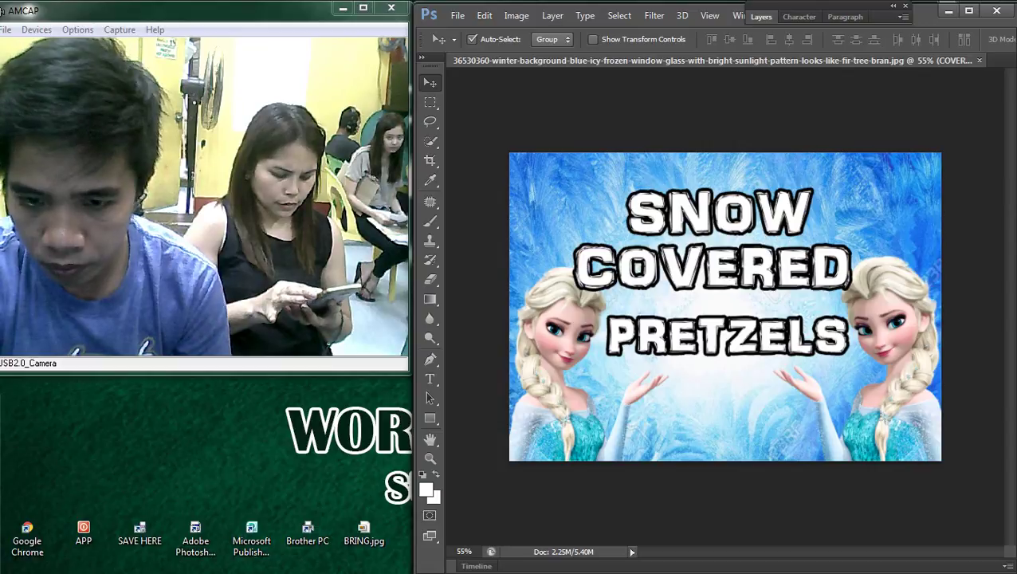
{"action": "right_click", "coordinate": [588, 330]}
{"action": "left_click", "coordinate": [629, 340]}
{"action": "mouse_move", "coordinate": [757, 310]}
{"action": "left_mouse_down"}
{"action": "mouse_move", "coordinate": [749, 303]}
{"action": "mouse_move", "coordinate": [758, 303]}
{"action": "left_mouse_up"}
Step: Move COVERED down and reposition the SNOW line to centre the title
{"action": "right_click", "coordinate": [588, 278]}
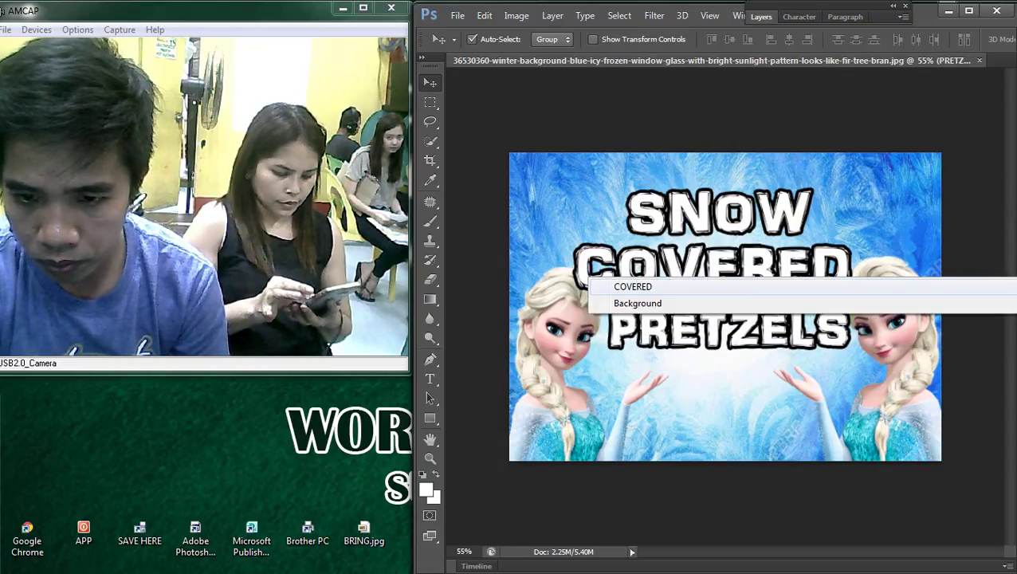
{"action": "left_click", "coordinate": [629, 285]}
{"action": "mouse_move", "coordinate": [757, 253]}
{"action": "left_mouse_down"}
{"action": "mouse_move", "coordinate": [763, 264]}
{"action": "mouse_move", "coordinate": [769, 255]}
{"action": "left_mouse_up"}
{"action": "right_click", "coordinate": [588, 221]}
{"action": "left_click", "coordinate": [629, 227]}
{"action": "mouse_move", "coordinate": [717, 208]}
{"action": "left_mouse_down"}
{"action": "mouse_move", "coordinate": [713, 199]}
{"action": "mouse_move", "coordinate": [717, 215]}
{"action": "left_mouse_up"}
Step: Enlarge the left and right Elsa figures with Free Transform
{"action": "key", "text": "ctrl+minus"}
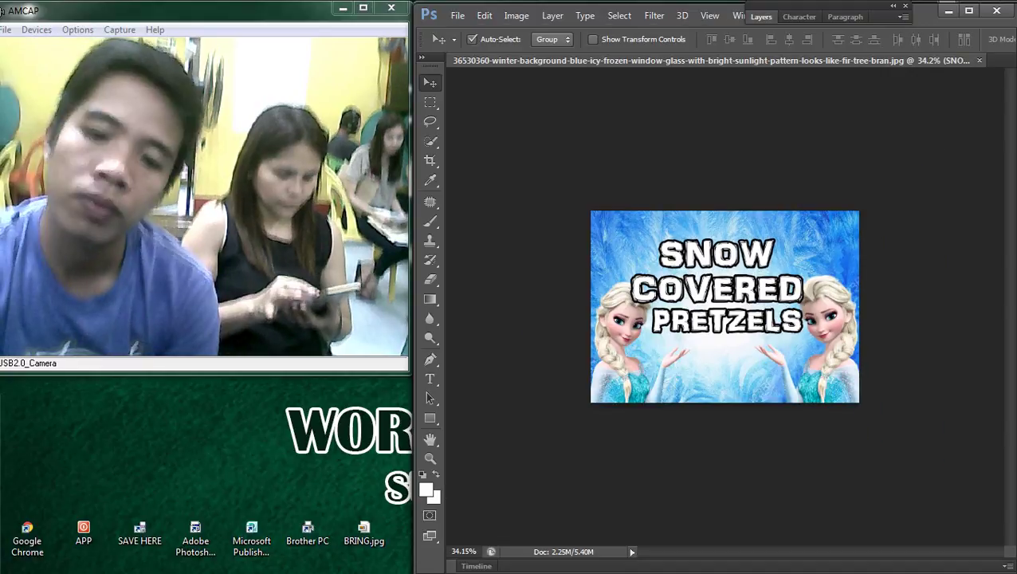
{"action": "key", "text": "ctrl+plus"}
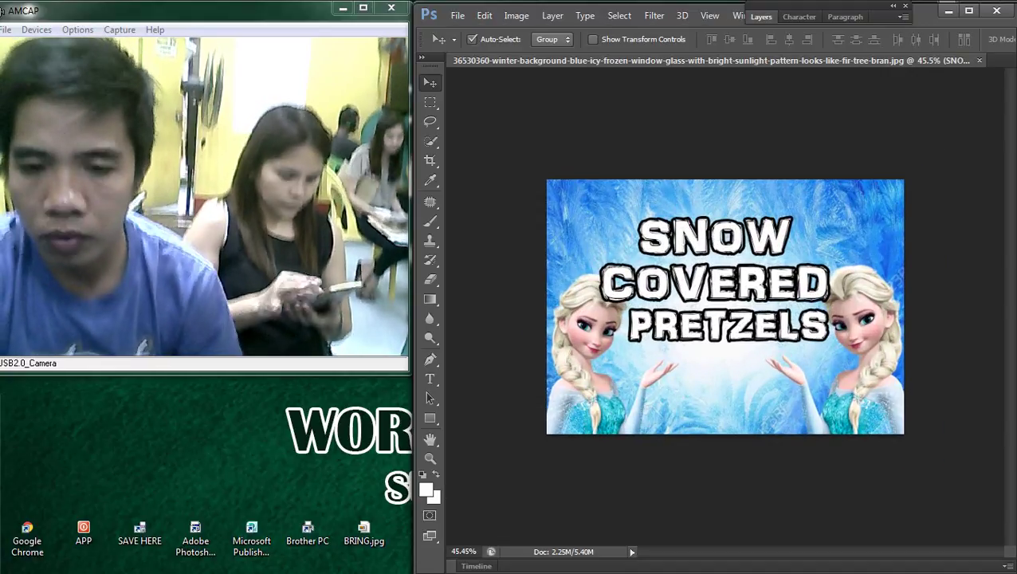
{"action": "right_click", "coordinate": [537, 310]}
{"action": "left_click", "coordinate": [590, 317]}
{"action": "key", "text": "ctrl+t"}
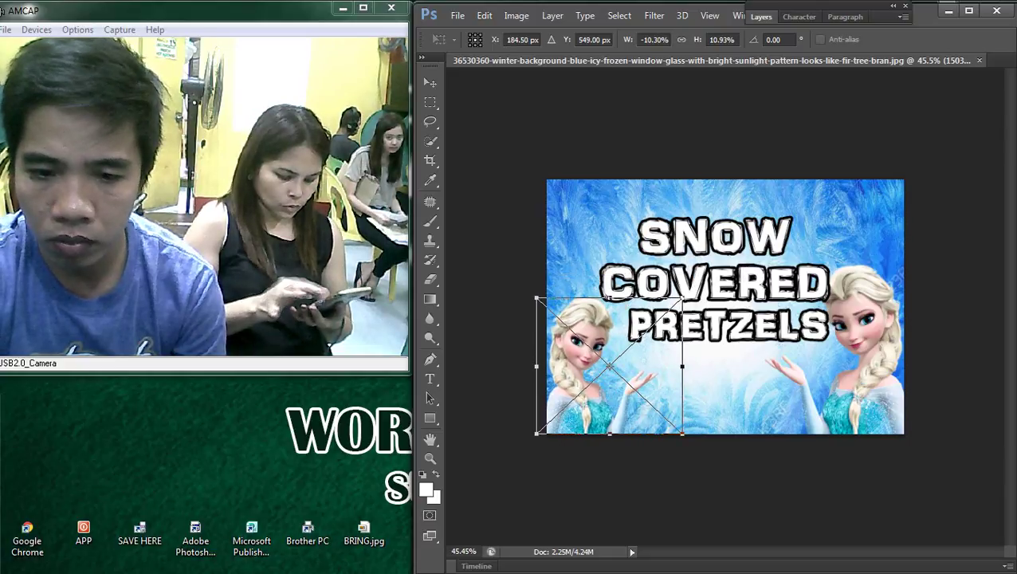
{"action": "key", "text": "Return"}
{"action": "key", "text": "ctrl+t"}
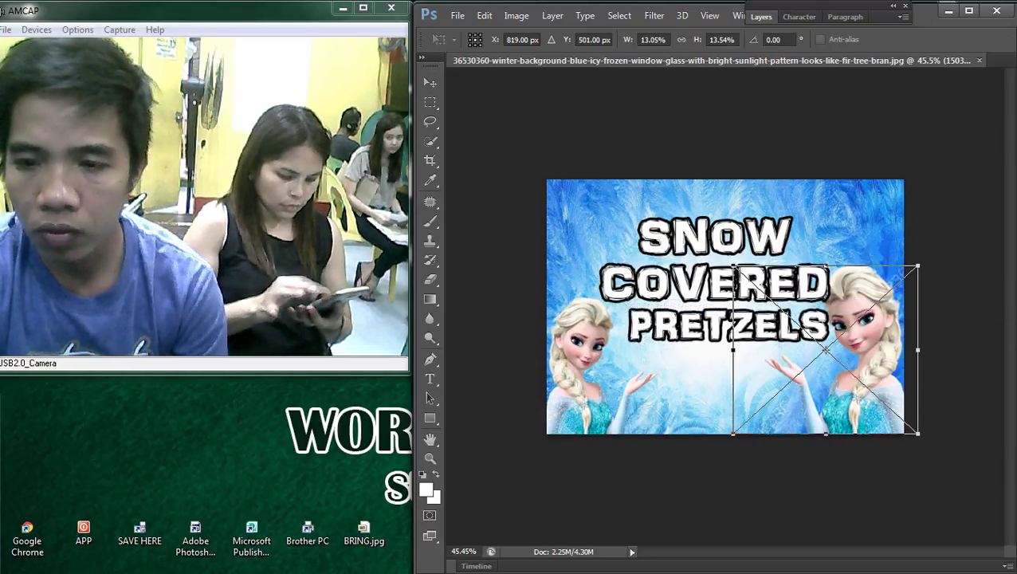
{"action": "left_click_drag", "start_coordinate": [921, 261], "coordinate": [914, 319]}
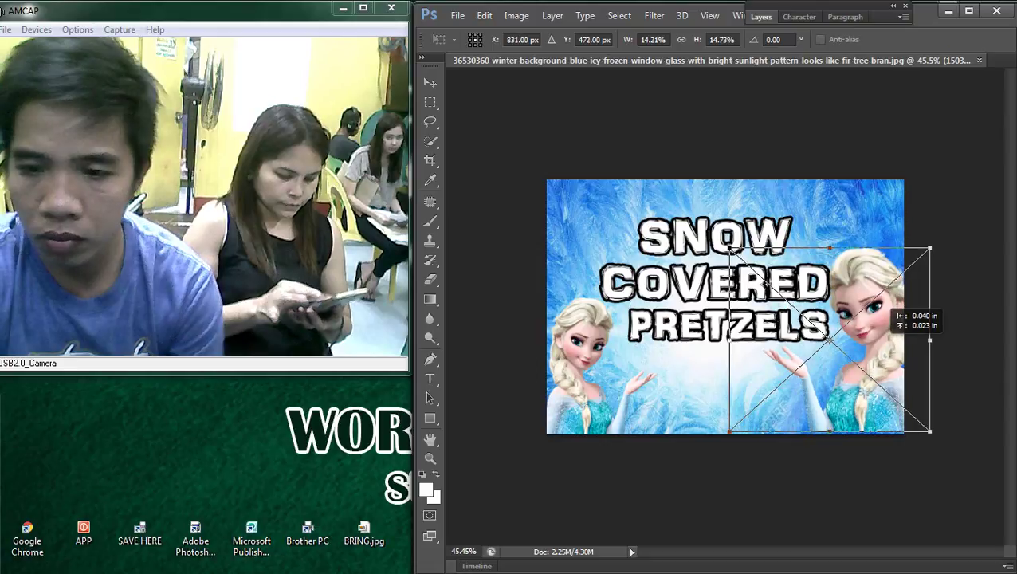
{"action": "key", "text": "Return"}
Step: Nudge the PRETZELS and COVERED text lines downward
{"action": "key", "text": "alt+]"}
{"action": "key", "text": "alt+]"}
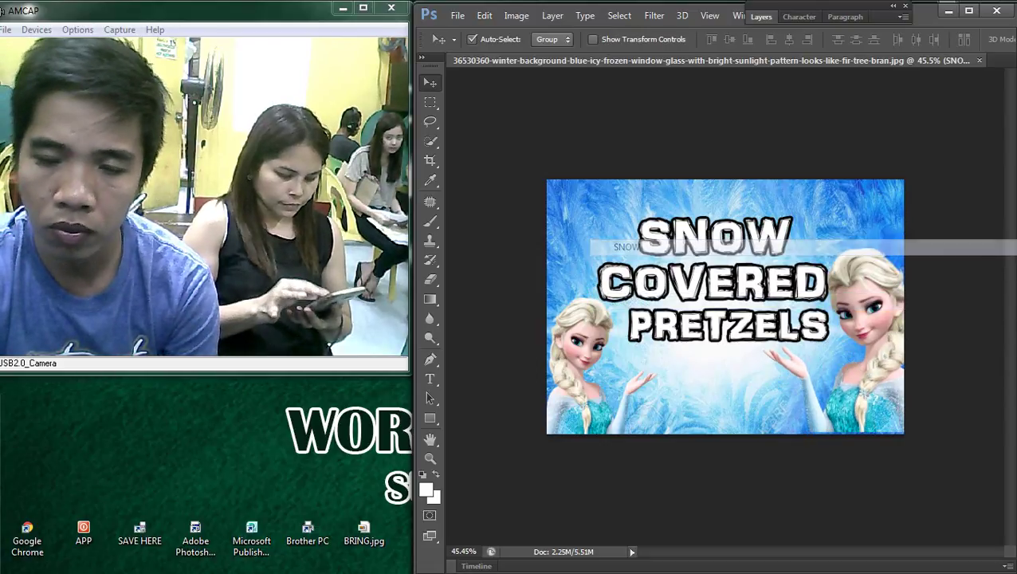
{"action": "scroll", "coordinate": [724, 307], "scroll_direction": "down", "scroll_amount": 3}
{"action": "scroll", "coordinate": [724, 307], "scroll_direction": "up", "scroll_amount": 2}
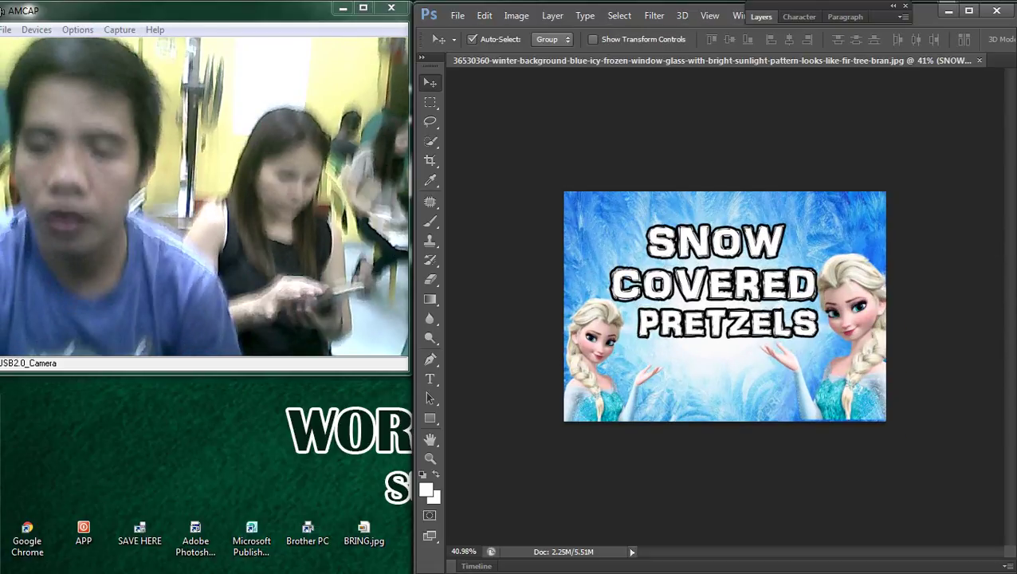
{"action": "key", "text": "alt+["}
{"action": "key", "text": "alt+["}
{"action": "scroll", "coordinate": [725, 307], "scroll_direction": "up", "scroll_amount": 1}
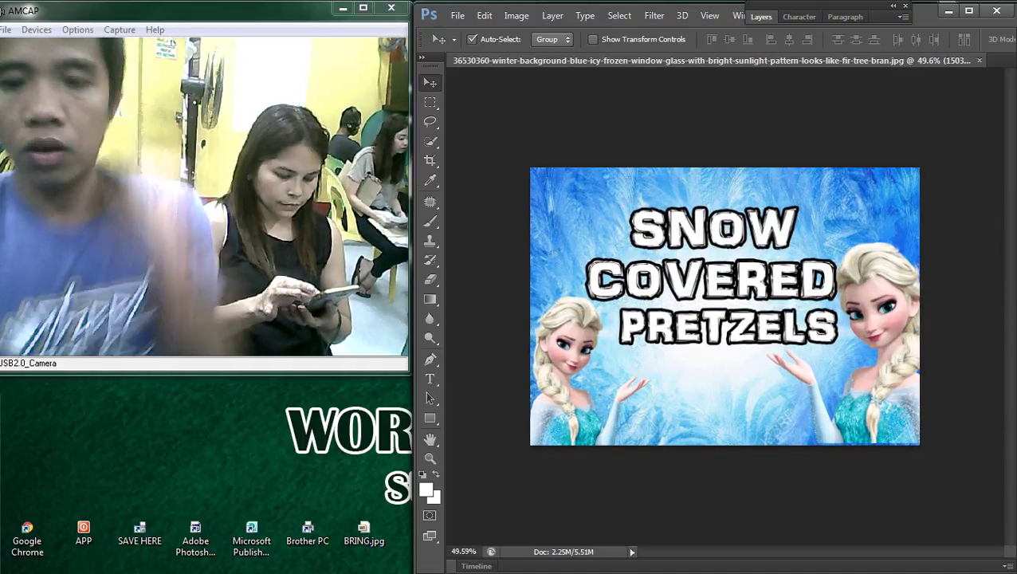
{"action": "key", "text": "alt+]"}
{"action": "key", "text": "shift+Down"}
{"action": "key", "text": "shift+Down"}
{"action": "key", "text": "shift+Down"}
{"action": "key", "text": "shift+Down"}
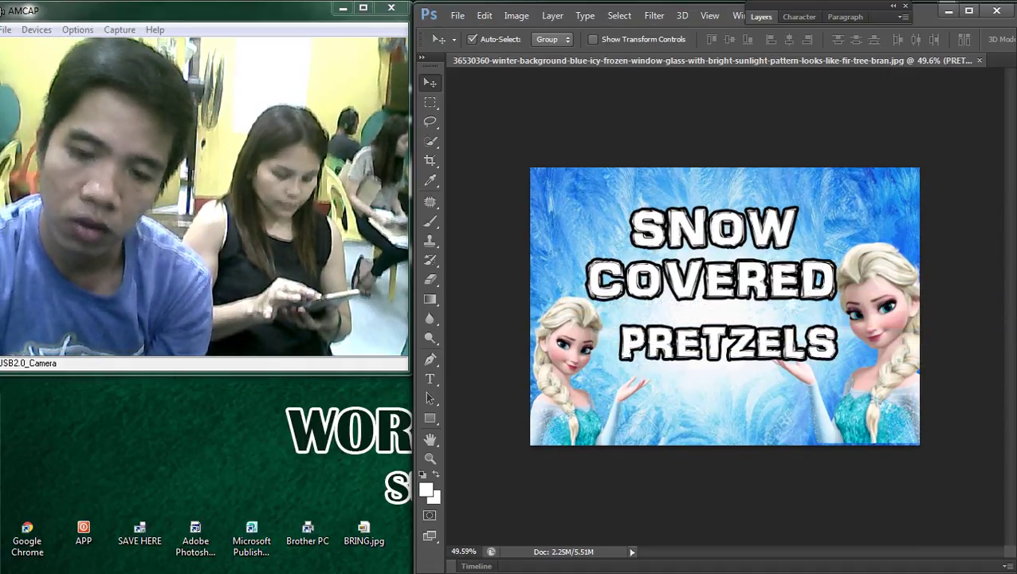
{"action": "key", "text": "shift+Down"}
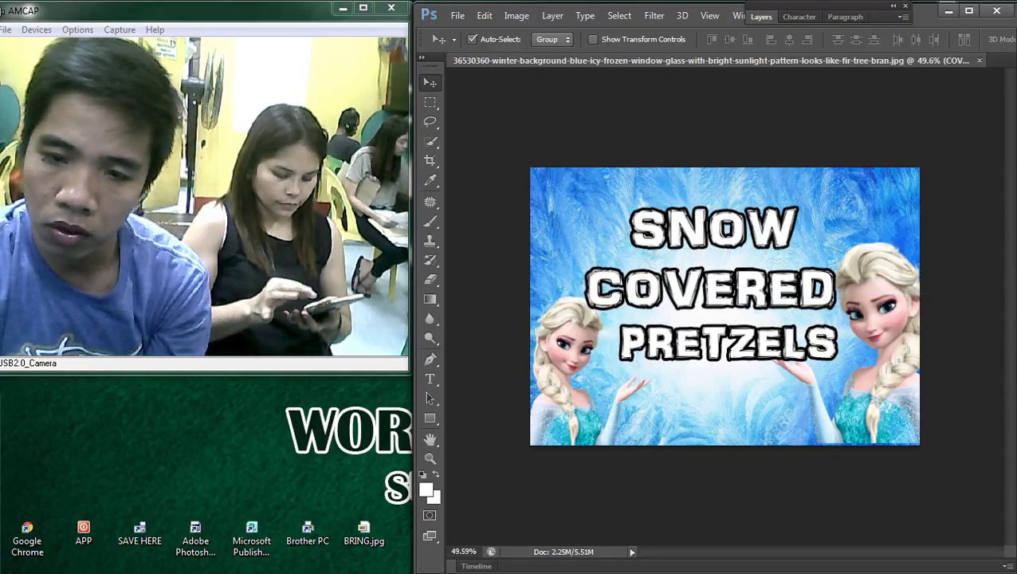
Step: Scale the Background layer up past the card edges, then trim its left edge
{"action": "right_click", "coordinate": [589, 217]}
{"action": "left_click", "coordinate": [638, 241]}
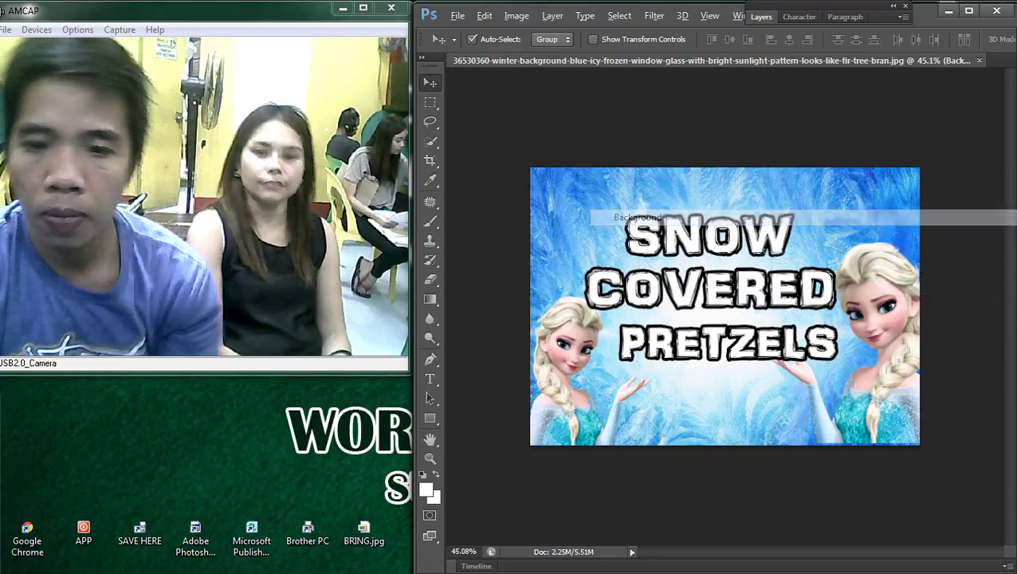
{"action": "scroll", "coordinate": [725, 307], "scroll_direction": "down", "scroll_amount": 2}
{"action": "key", "text": "ctrl+a"}
{"action": "key", "text": "ctrl+t"}
{"action": "left_click_drag", "start_coordinate": [592, 212], "coordinate": [577, 200]}
{"action": "left_click_drag", "start_coordinate": [857, 200], "coordinate": [875, 188]}
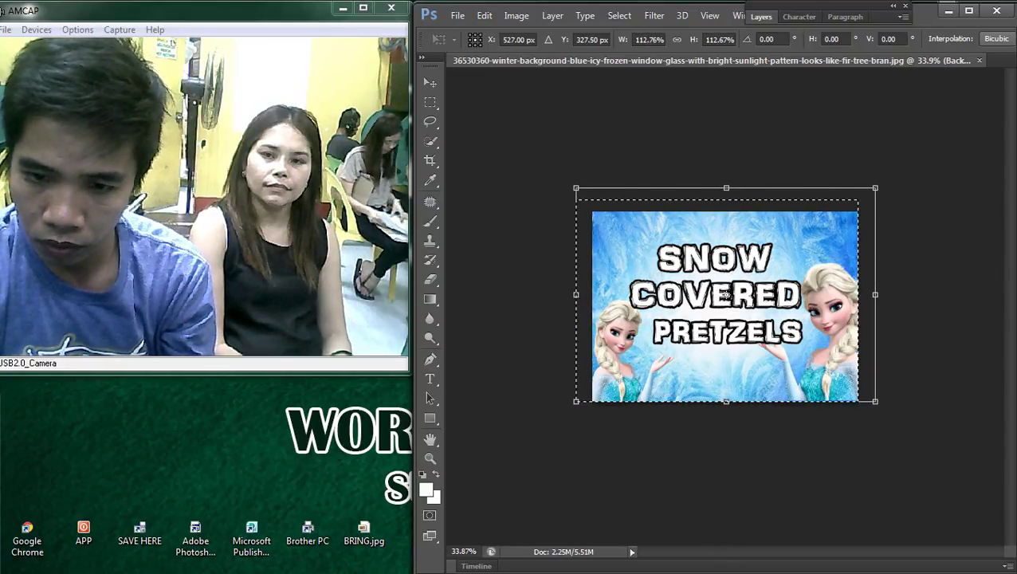
{"action": "key", "text": "Return"}
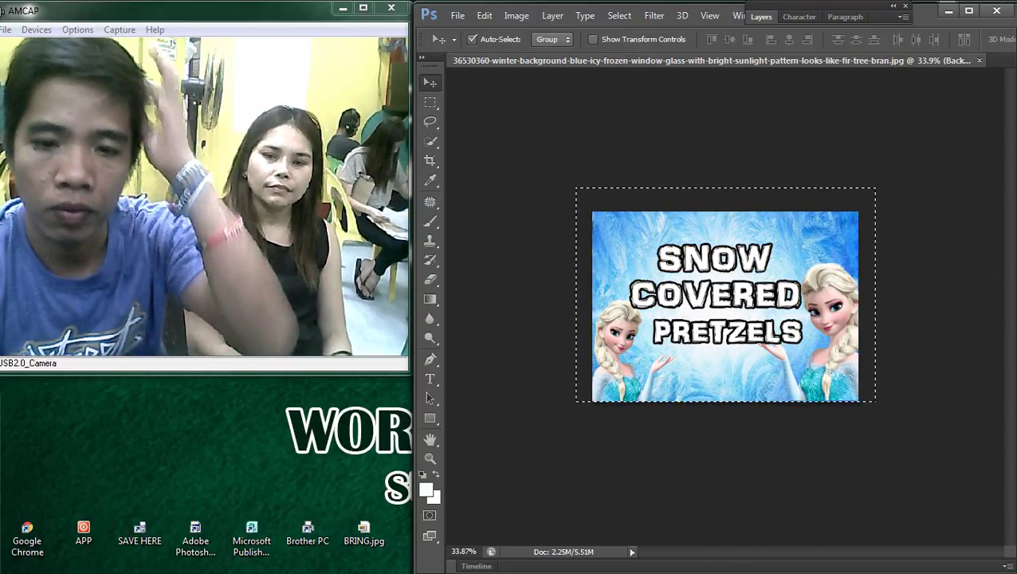
{"action": "key", "text": "ctrl+t"}
{"action": "left_click_drag", "start_coordinate": [576, 294], "coordinate": [585, 294]}
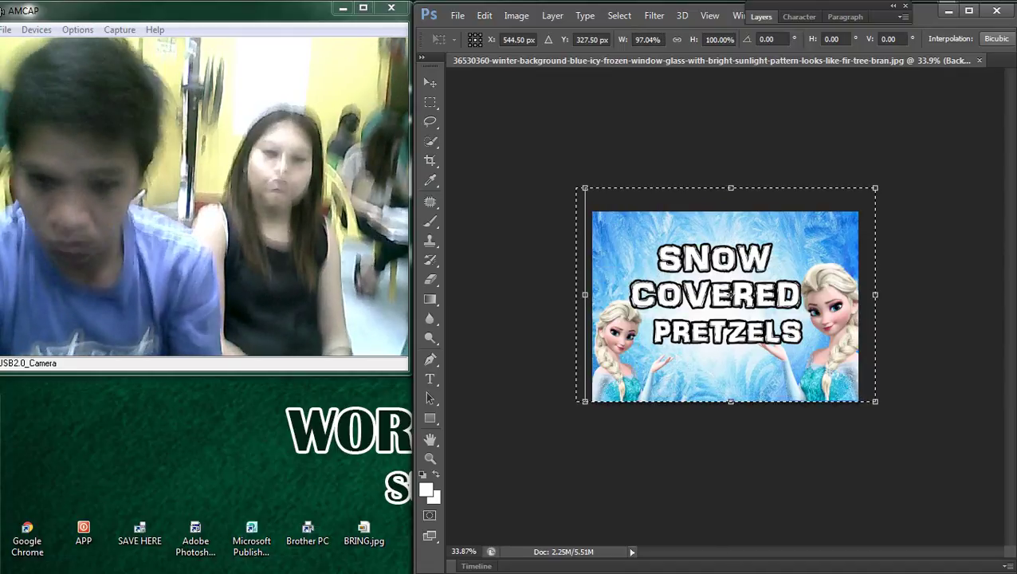
{"action": "key", "text": "Return"}
Step: Deselect the selection using the Rectangular Marquee tool's context menu
{"action": "key", "text": "m"}
{"action": "right_click", "coordinate": [682, 253]}
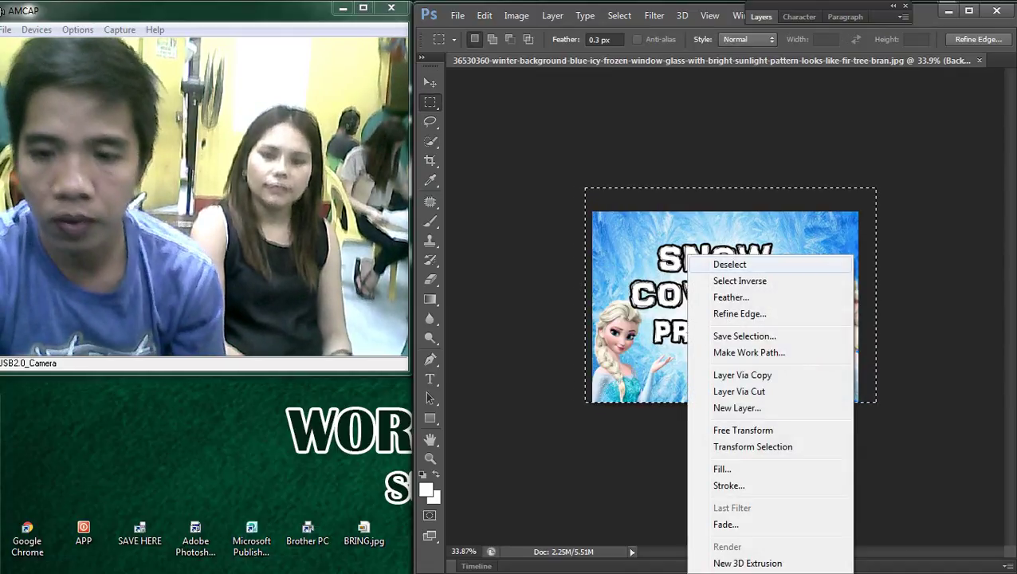
{"action": "left_click", "coordinate": [694, 262]}
Step: Create a desktop folder named FROZEN, then bring up Photoshop's Save As dialog
{"action": "right_click", "coordinate": [159, 420]}
{"action": "mouse_move", "coordinate": [262, 352]}
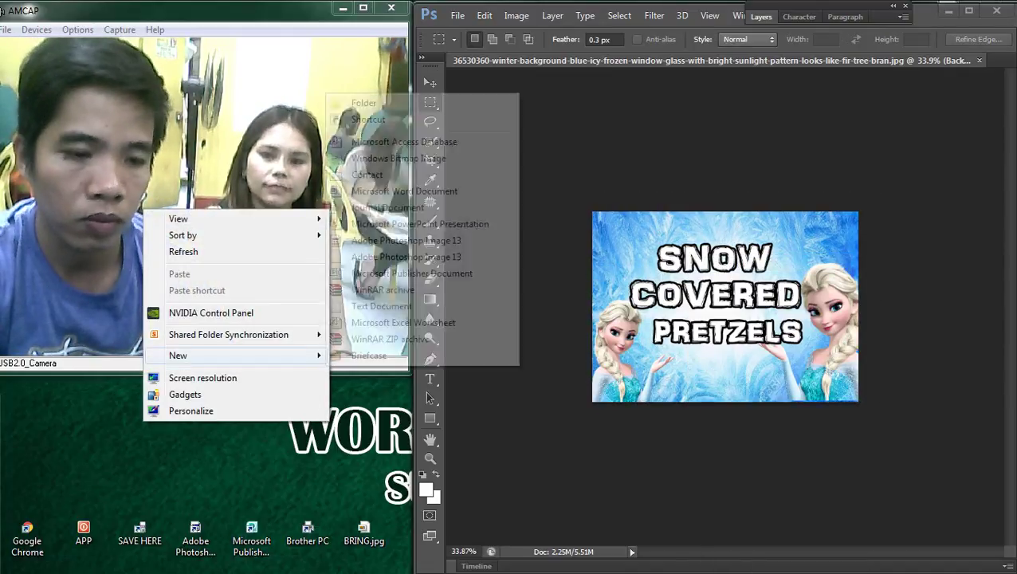
{"action": "left_click", "coordinate": [363, 103]}
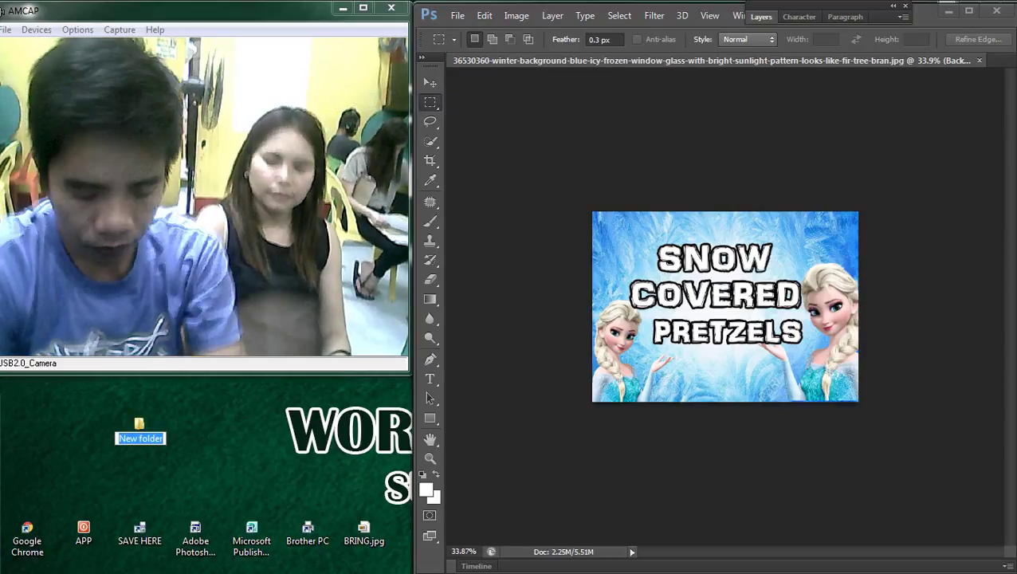
{"action": "type", "text": "FROZEN"}
{"action": "key", "text": "Return"}
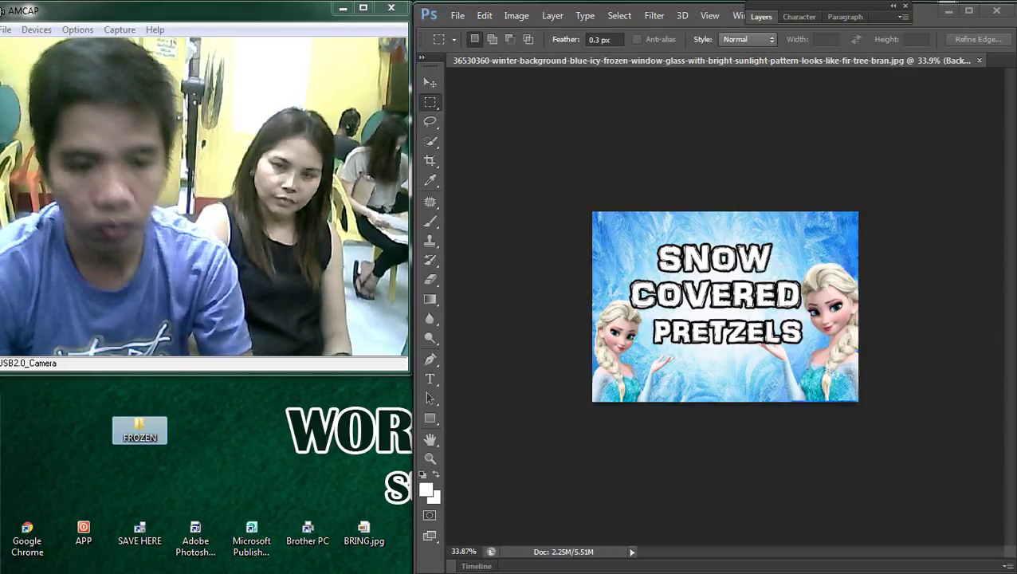
{"action": "left_click", "coordinate": [457, 16]}
{"action": "left_click", "coordinate": [478, 195]}
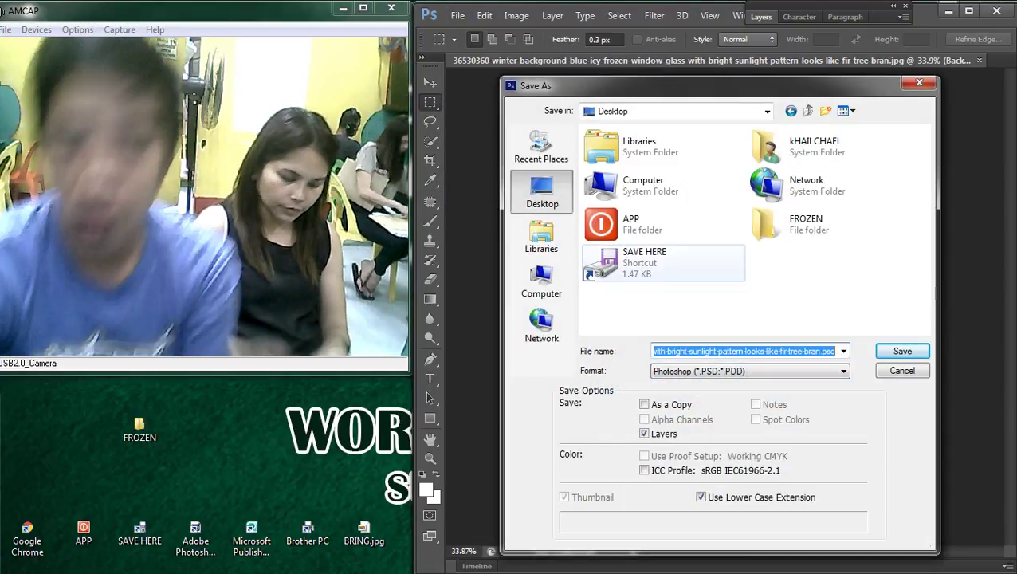
Step: Save the card as a PSD in the FROZEN folder, then save a JPEG copy
{"action": "double_click", "coordinate": [805, 223]}
{"action": "left_click", "coordinate": [902, 351]}
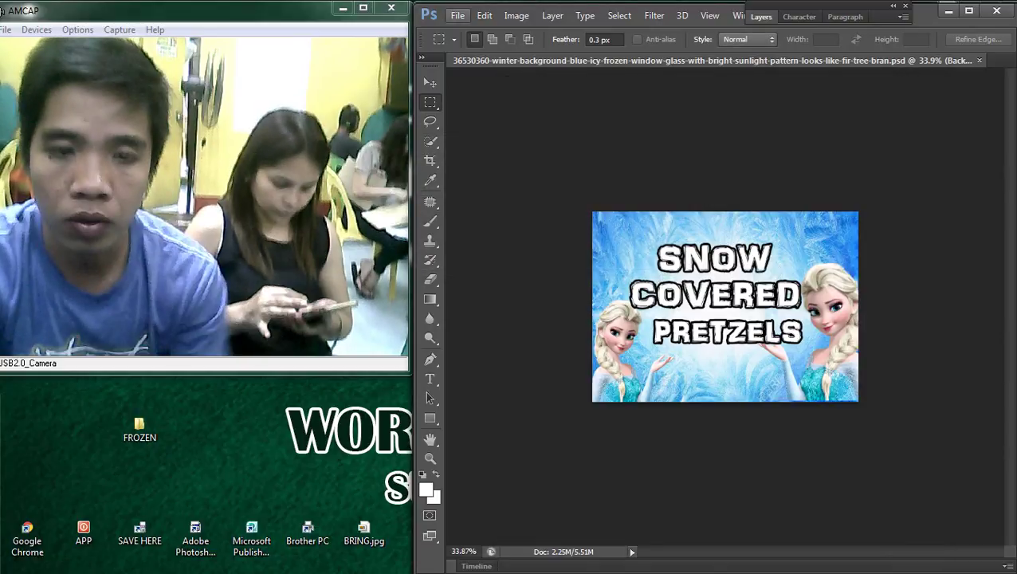
{"action": "left_click", "coordinate": [457, 16]}
{"action": "left_click", "coordinate": [479, 196]}
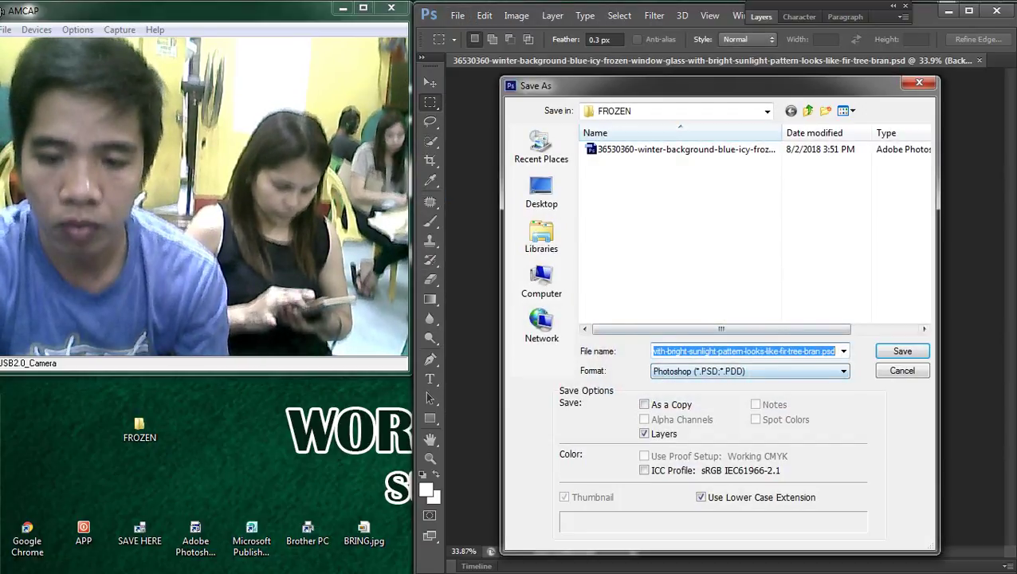
{"action": "left_click", "coordinate": [749, 370]}
{"action": "left_click", "coordinate": [725, 231]}
{"action": "left_click", "coordinate": [902, 351]}
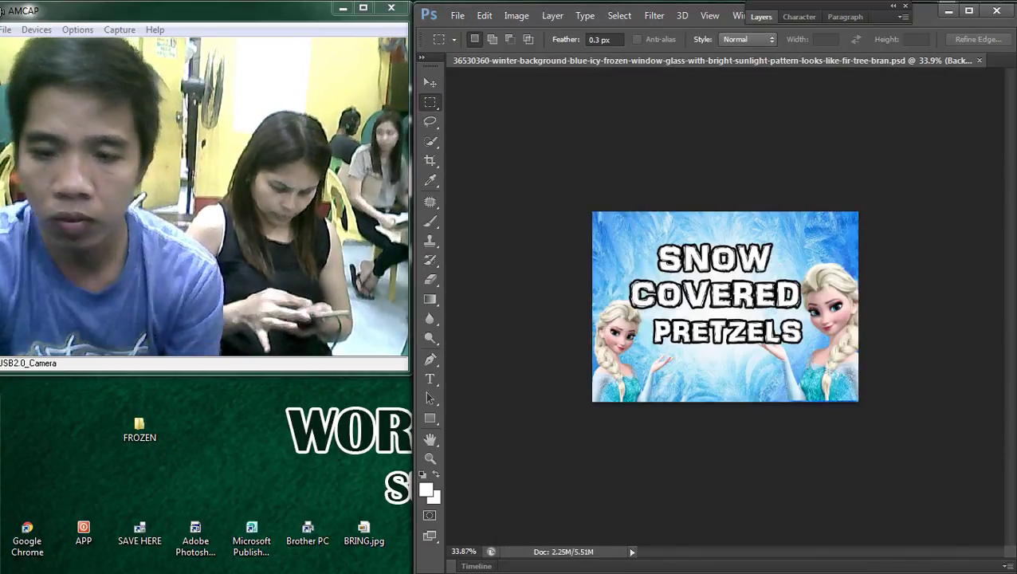
{"action": "scroll", "coordinate": [725, 306], "scroll_direction": "up", "scroll_amount": 3}
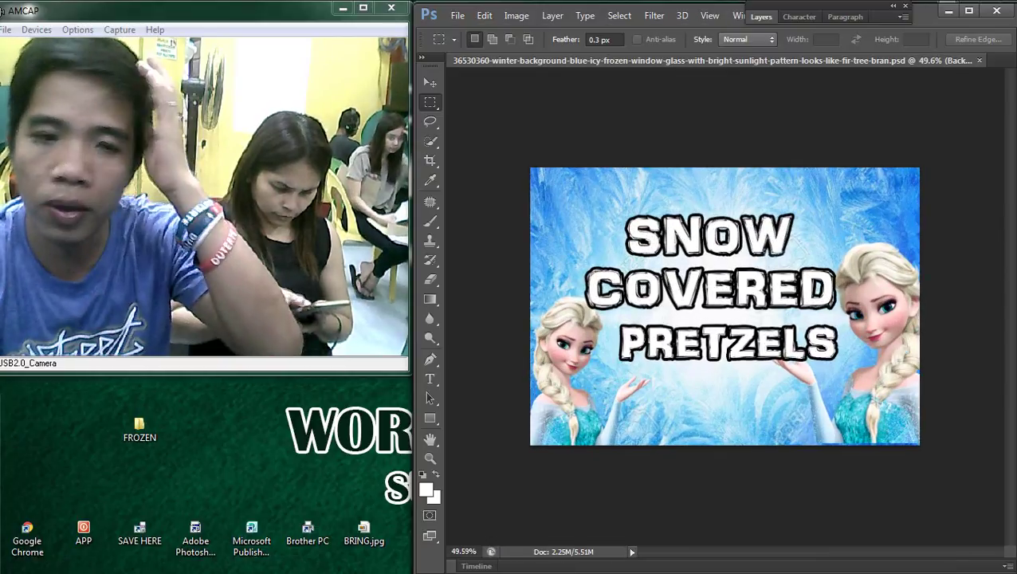
Step: Retype the SNOW line as DO YOU and shift it slightly left
{"action": "key", "text": "v"}
{"action": "double_click", "coordinate": [709, 237]}
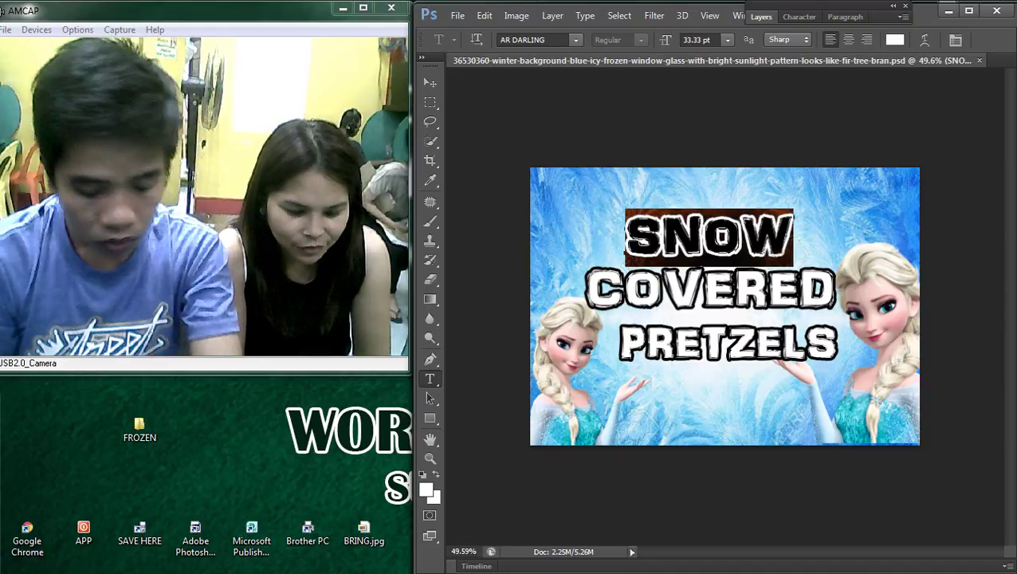
{"action": "type", "text": "DO TO"}
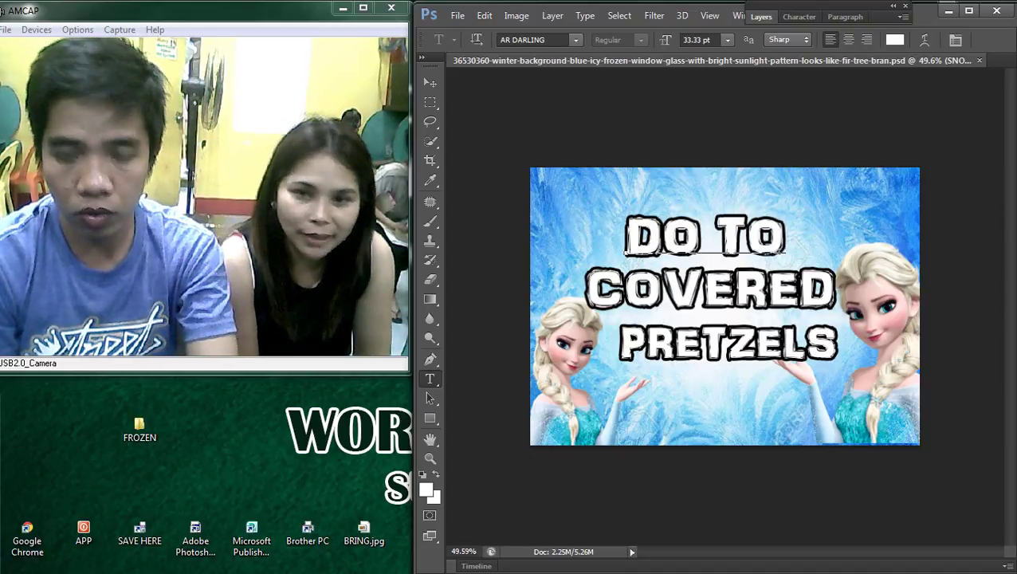
{"action": "key", "text": "BackSpace"}
{"action": "key", "text": "BackSpace"}
{"action": "type", "text": "YOU"}
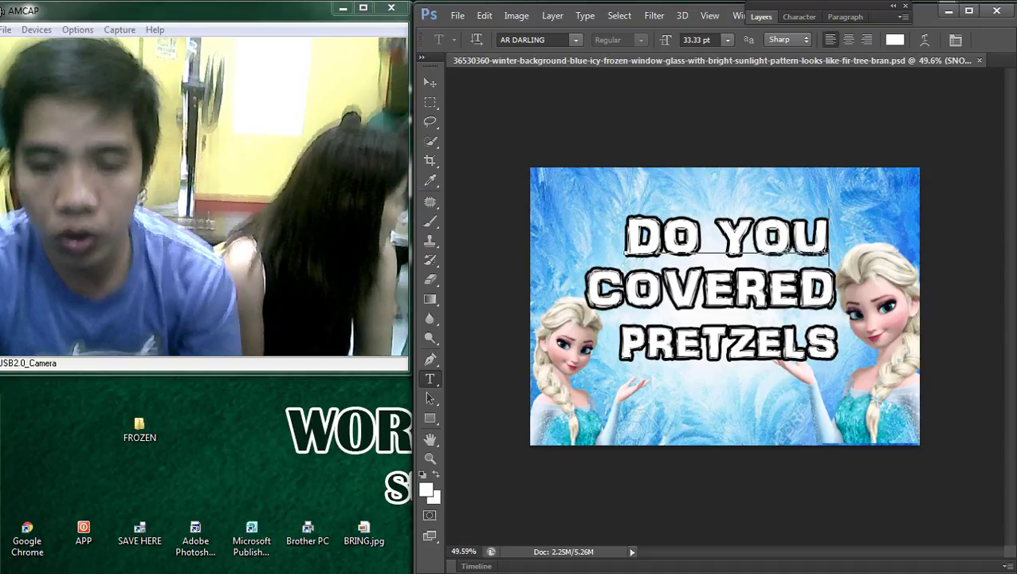
{"action": "left_click", "coordinate": [429, 82]}
{"action": "left_click_drag", "start_coordinate": [685, 231], "coordinate": [671, 229]}
Step: Replace COVERED with WANT TO and PRETZELS with BUILD, centring BUILD underneath
{"action": "key", "text": "t"}
{"action": "double_click", "coordinate": [767, 288]}
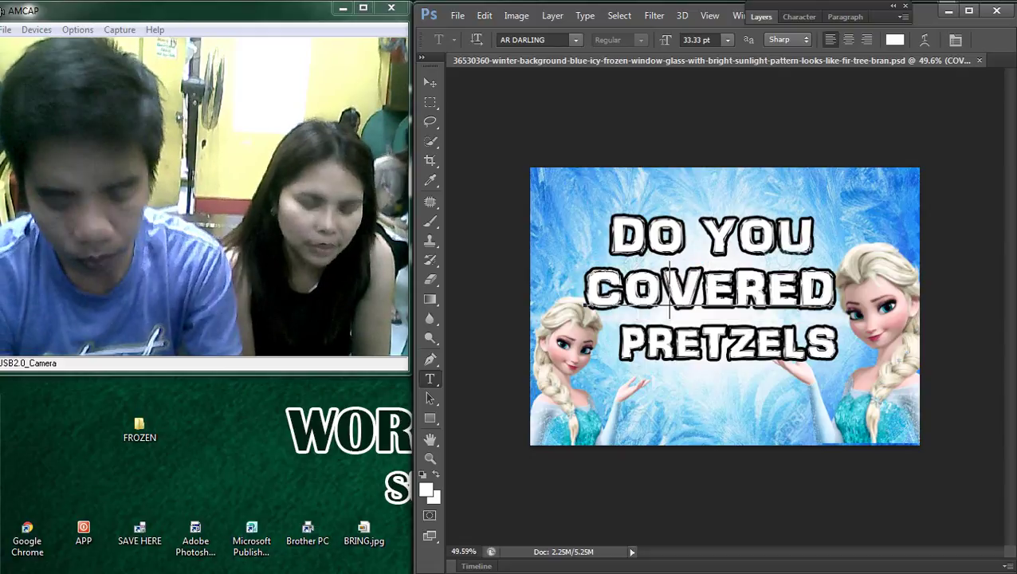
{"action": "type", "text": "WANT"}
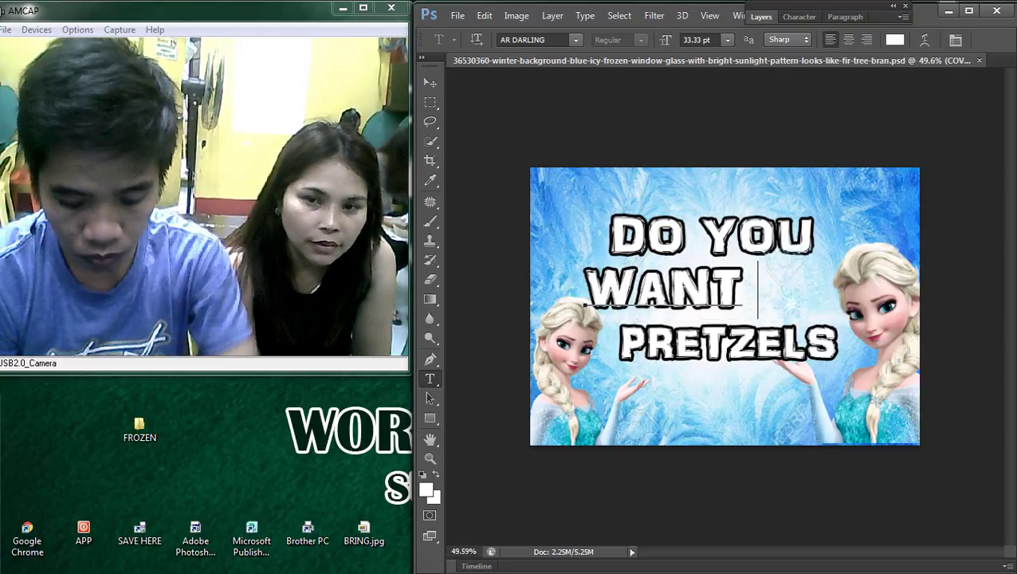
{"action": "type", "text": " TO"}
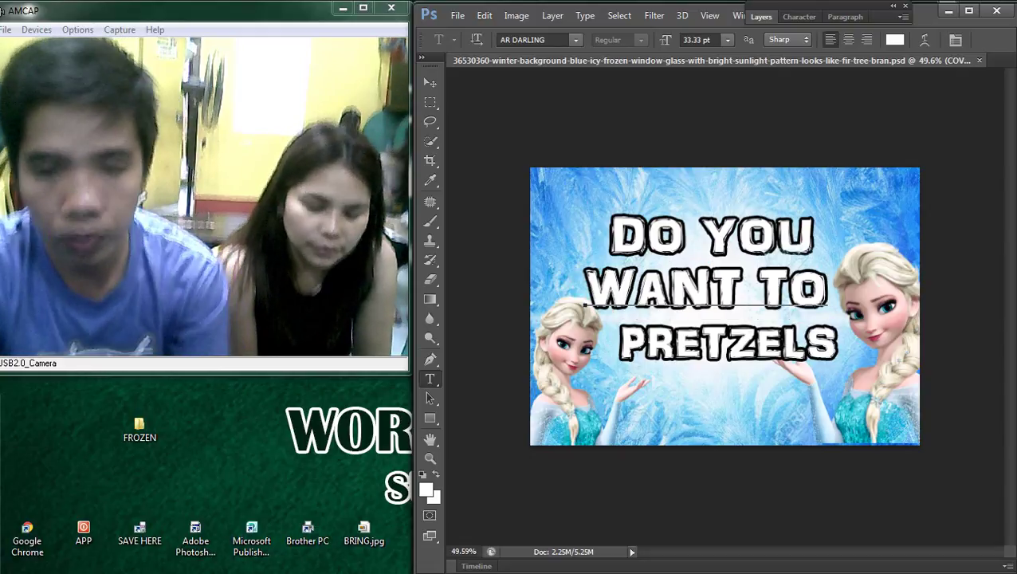
{"action": "key", "text": "ctrl+Return"}
{"action": "left_click", "coordinate": [755, 343]}
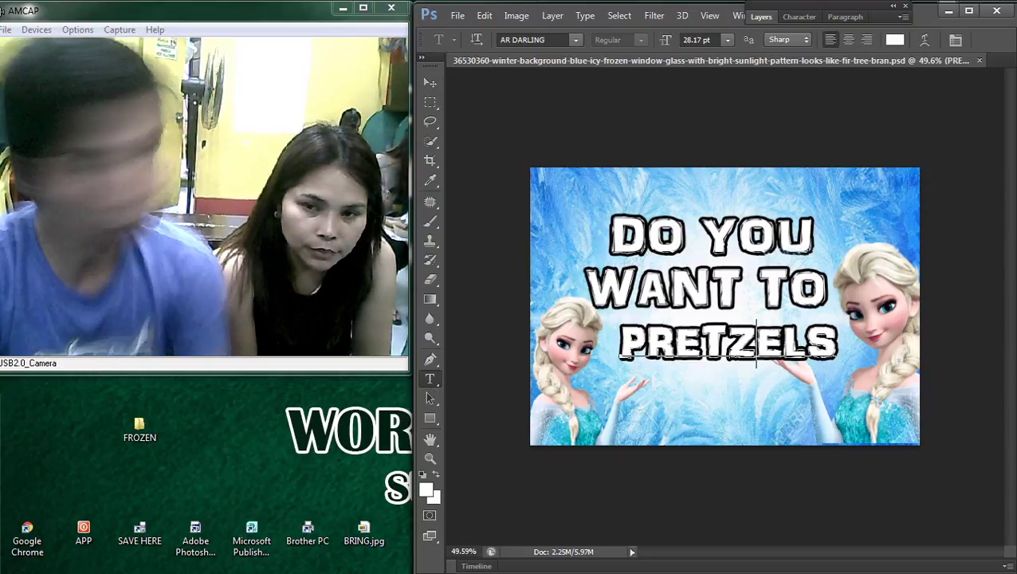
{"action": "double_click", "coordinate": [755, 343]}
{"action": "type", "text": "BUILD"}
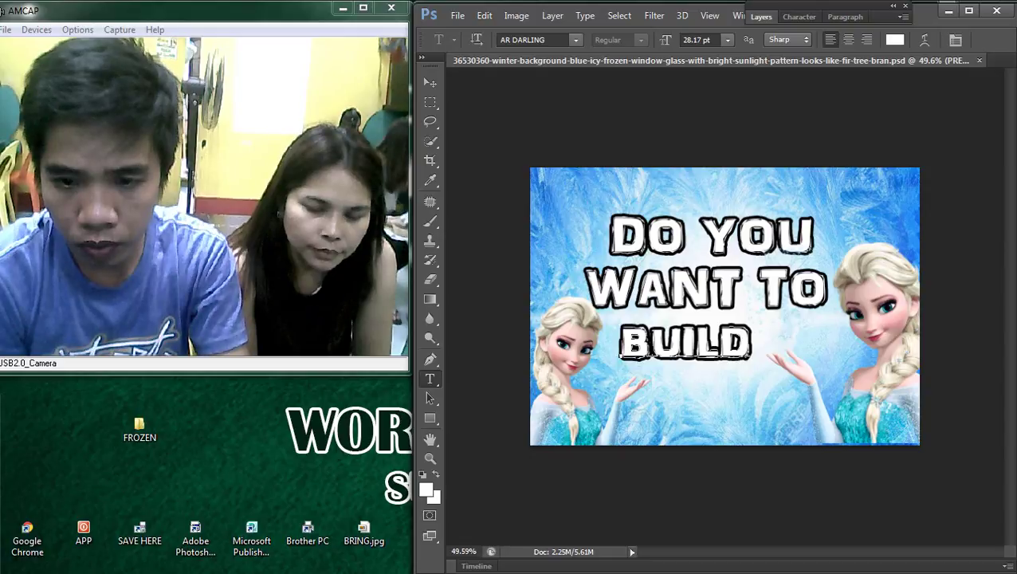
{"action": "key", "text": "ctrl+Return"}
{"action": "mouse_move", "coordinate": [749, 342]}
{"action": "left_mouse_down"}
{"action": "mouse_move", "coordinate": [741, 322]}
{"action": "mouse_move", "coordinate": [776, 339]}
{"action": "mouse_move", "coordinate": [764, 315]}
{"action": "mouse_move", "coordinate": [763, 345]}
{"action": "left_mouse_up"}
Step: Duplicate the DO YOU line below BUILD and bring the copy to the front
{"action": "key", "text": "ctrl+z"}
{"action": "right_click", "coordinate": [589, 235]}
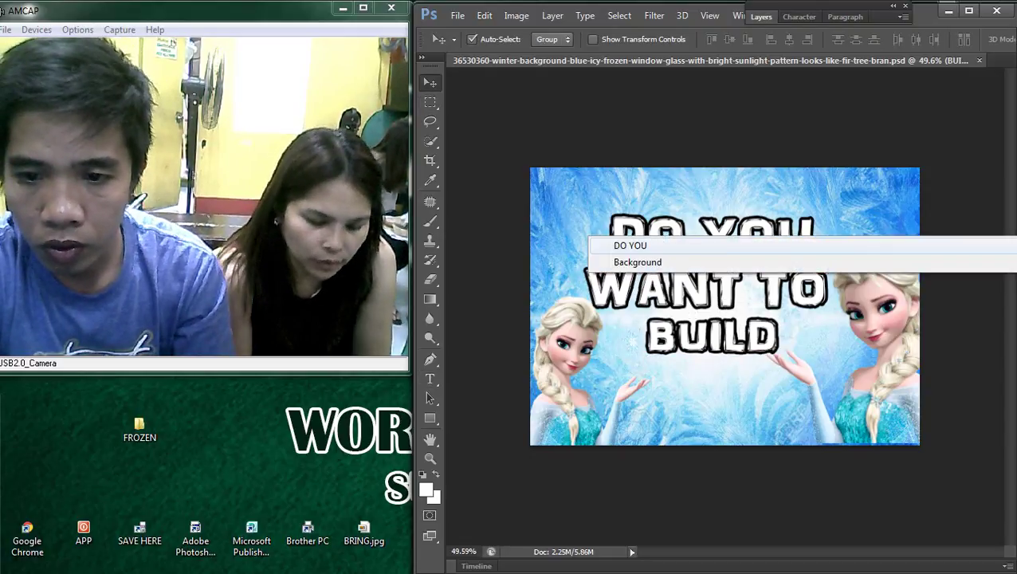
{"action": "left_click", "coordinate": [613, 244]}
{"action": "left_click_drag", "start_coordinate": [734, 203], "coordinate": [737, 340]}
{"action": "left_click", "coordinate": [552, 15]}
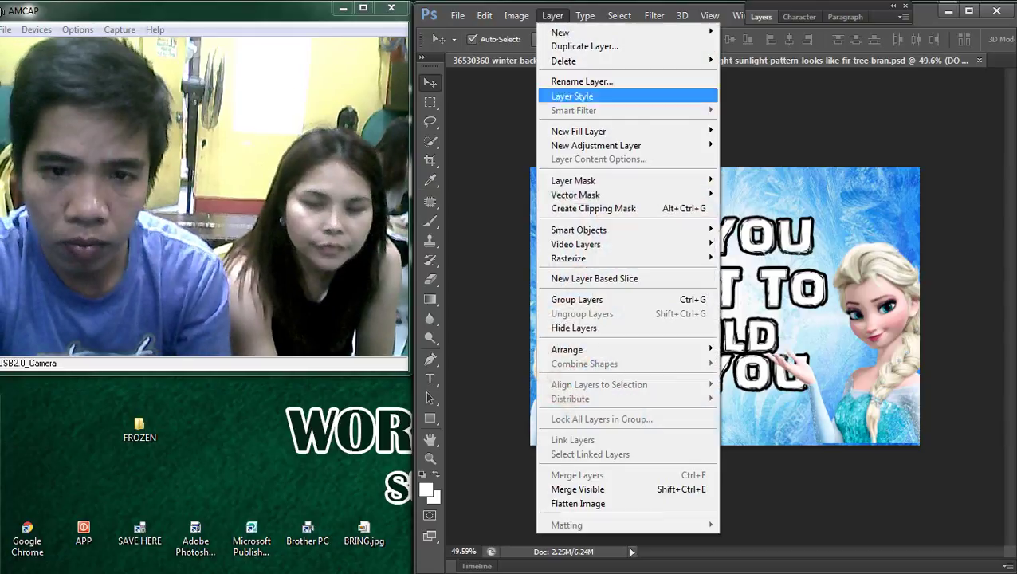
{"action": "mouse_move", "coordinate": [581, 348]}
{"action": "left_click", "coordinate": [749, 347]}
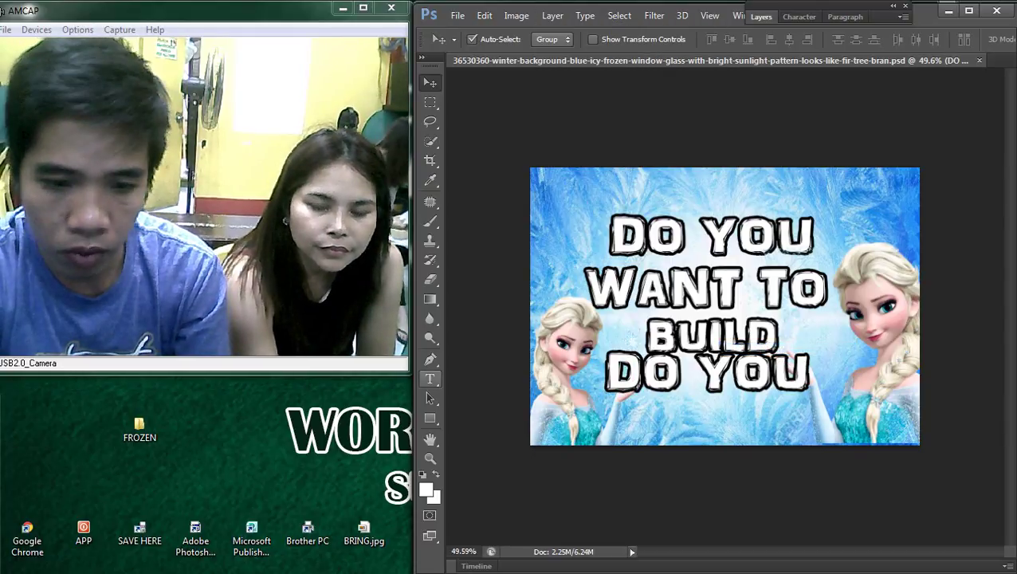
Step: Retype the copy as SNOWMAN, shrink it to about 87%, and raise BUILD slightly
{"action": "key", "text": "t"}
{"action": "left_click_drag", "start_coordinate": [806, 373], "coordinate": [607, 373]}
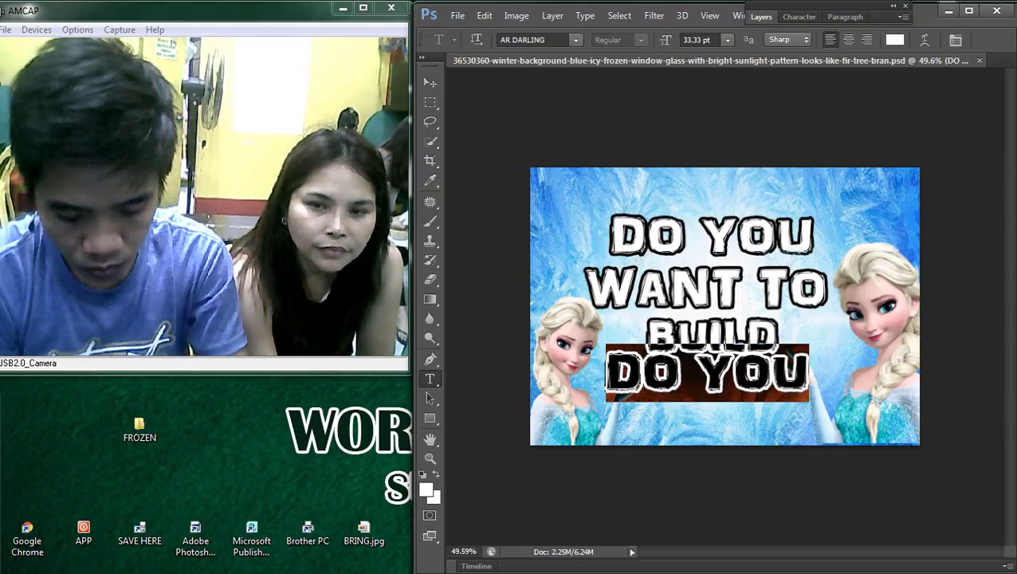
{"action": "type", "text": "SNOWMAN"}
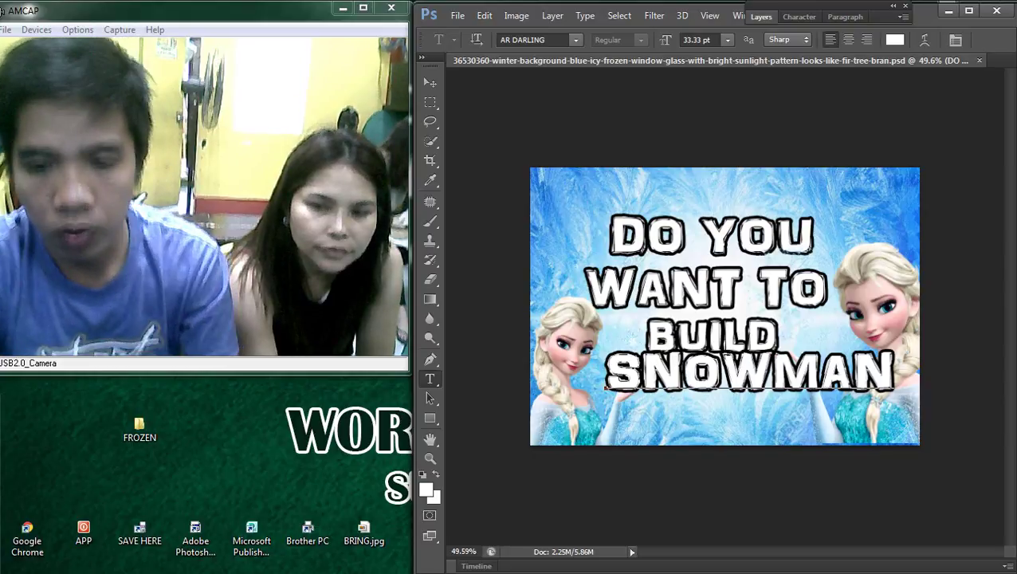
{"action": "key", "text": "ctrl+Return"}
{"action": "key", "text": "v"}
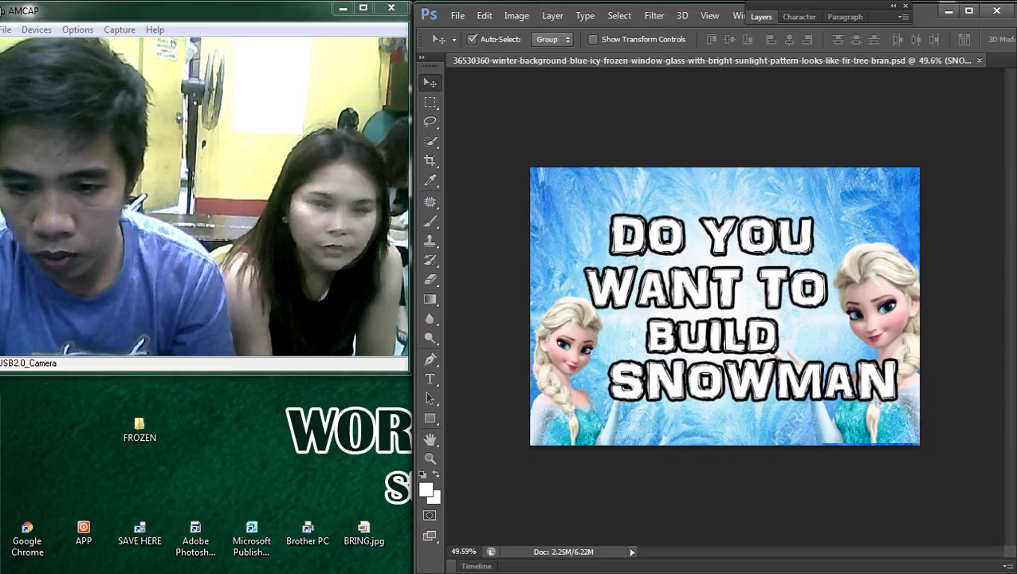
{"action": "key", "text": "ctrl+t"}
{"action": "left_click_drag", "start_coordinate": [896, 411], "coordinate": [860, 401]}
{"action": "key", "text": "Return"}
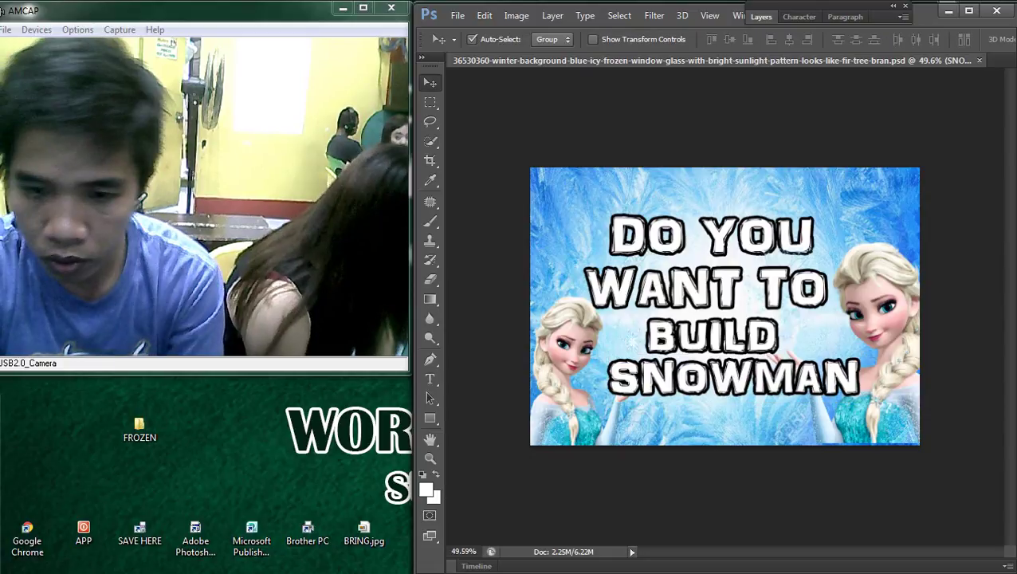
{"action": "left_click_drag", "start_coordinate": [814, 349], "coordinate": [802, 341]}
{"action": "left_click_drag", "start_coordinate": [712, 336], "coordinate": [711, 330]}
Step: Delete both Elsa image layers, dismissing the locked Background warning
{"action": "right_click", "coordinate": [585, 271]}
{"action": "left_click", "coordinate": [618, 281]}
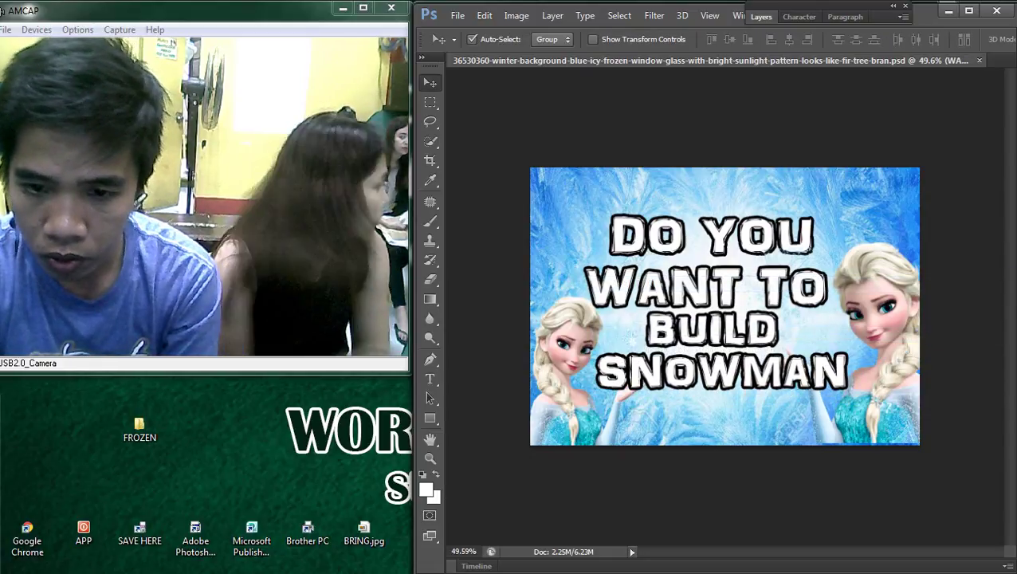
{"action": "right_click", "coordinate": [588, 317]}
{"action": "left_click", "coordinate": [638, 324]}
{"action": "key", "text": "Up"}
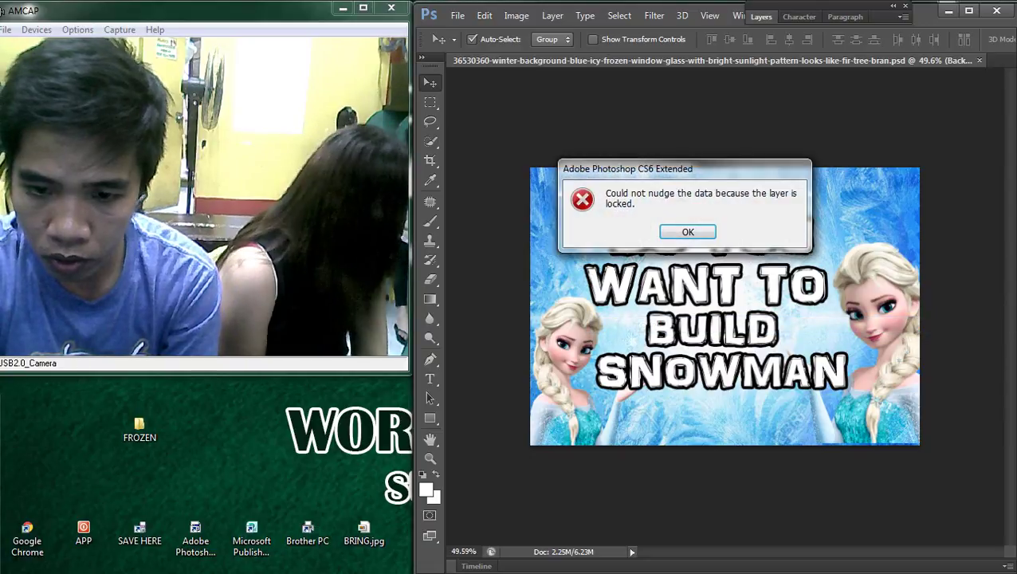
{"action": "left_click", "coordinate": [686, 231]}
{"action": "right_click", "coordinate": [588, 321]}
{"action": "left_click", "coordinate": [625, 327]}
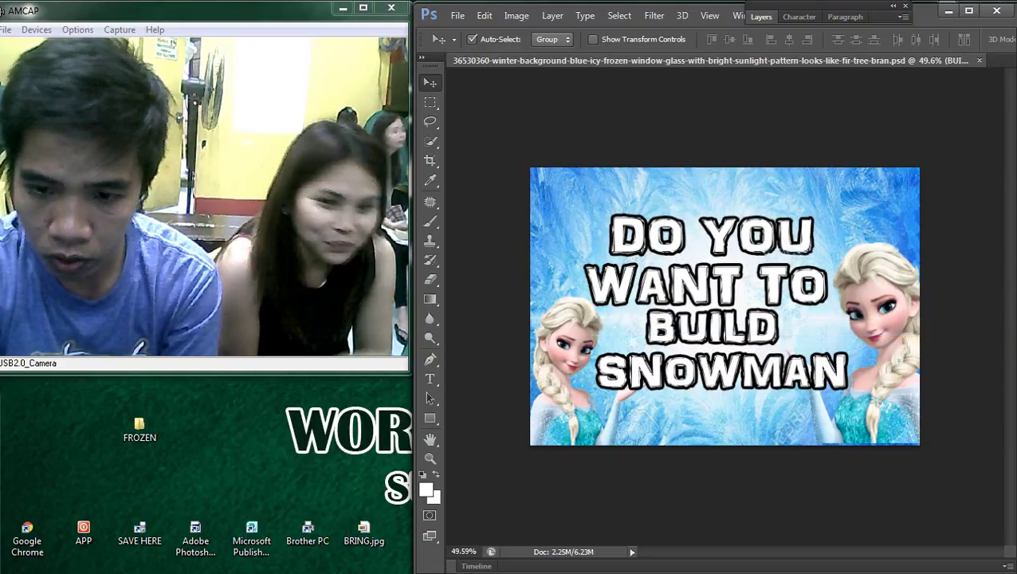
{"action": "right_click", "coordinate": [557, 338]}
{"action": "left_click", "coordinate": [647, 345]}
{"action": "key", "text": "Delete"}
Step: Zoom out, check the Layers panel, and shift the text lines slightly right
{"action": "key", "text": "ctrl+minus"}
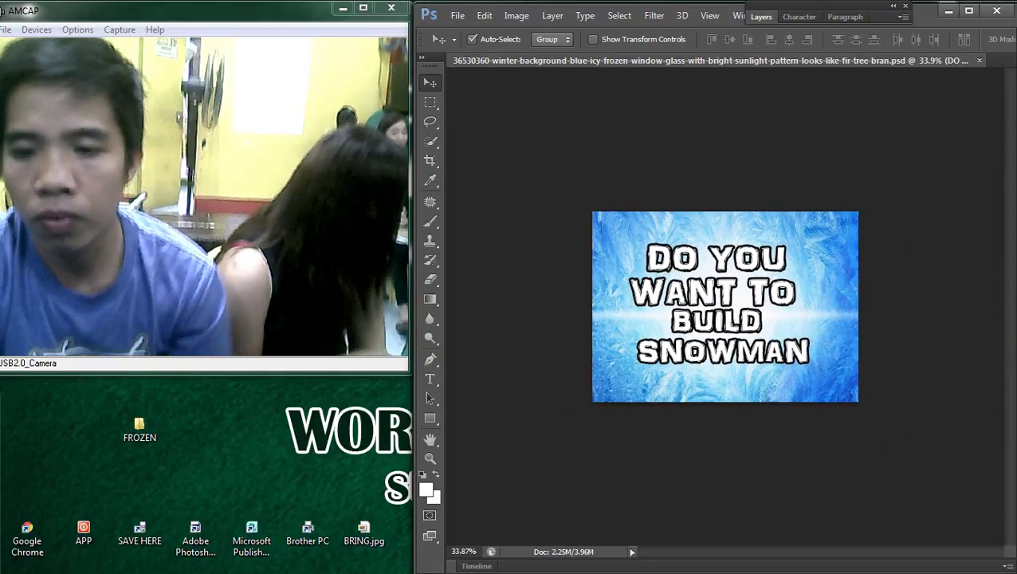
{"action": "key", "text": "F7"}
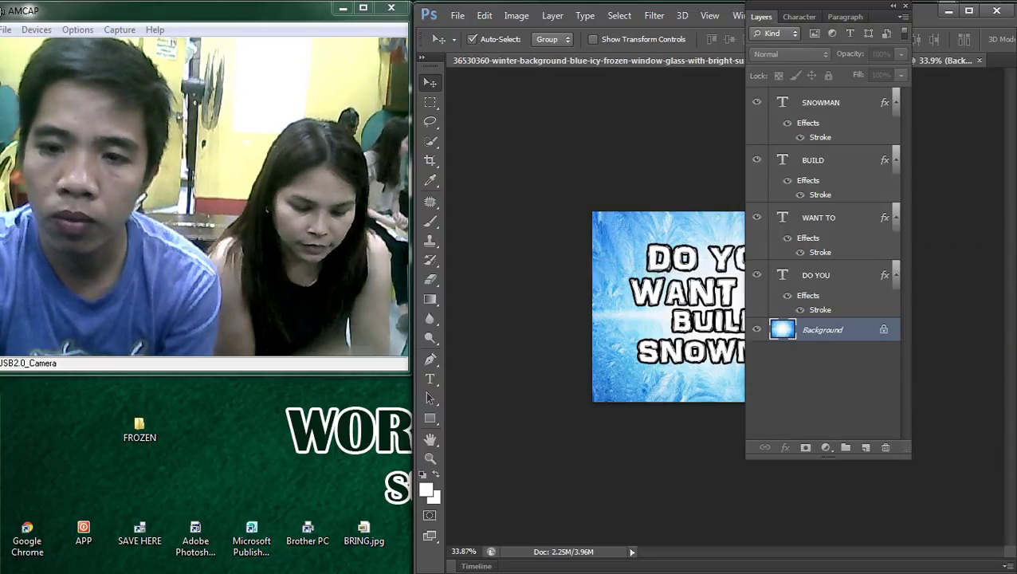
{"action": "right_click", "coordinate": [846, 328]}
{"action": "key", "text": "Escape"}
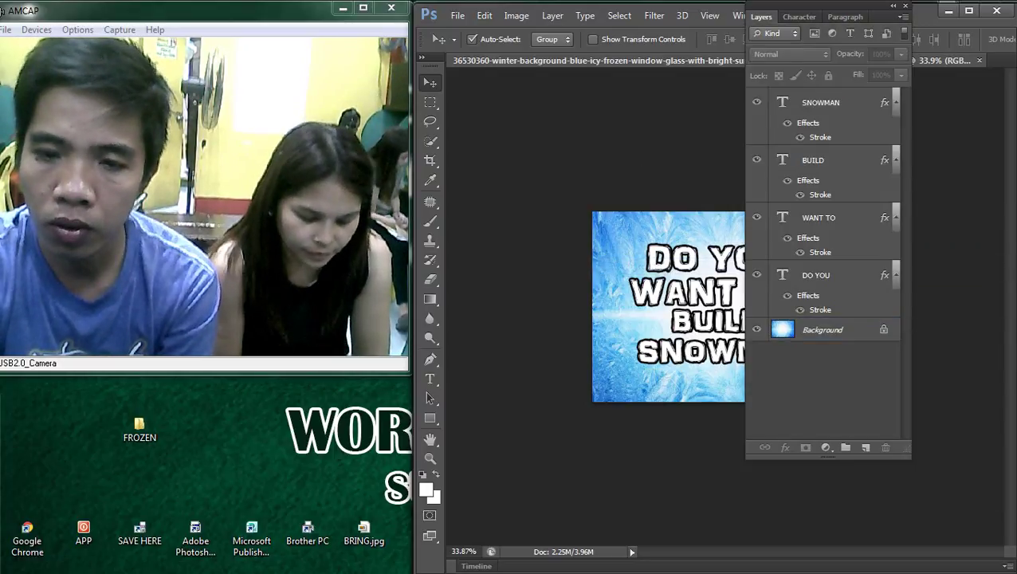
{"action": "key", "text": "F7"}
{"action": "left_click_drag", "start_coordinate": [811, 398], "coordinate": [815, 398]}
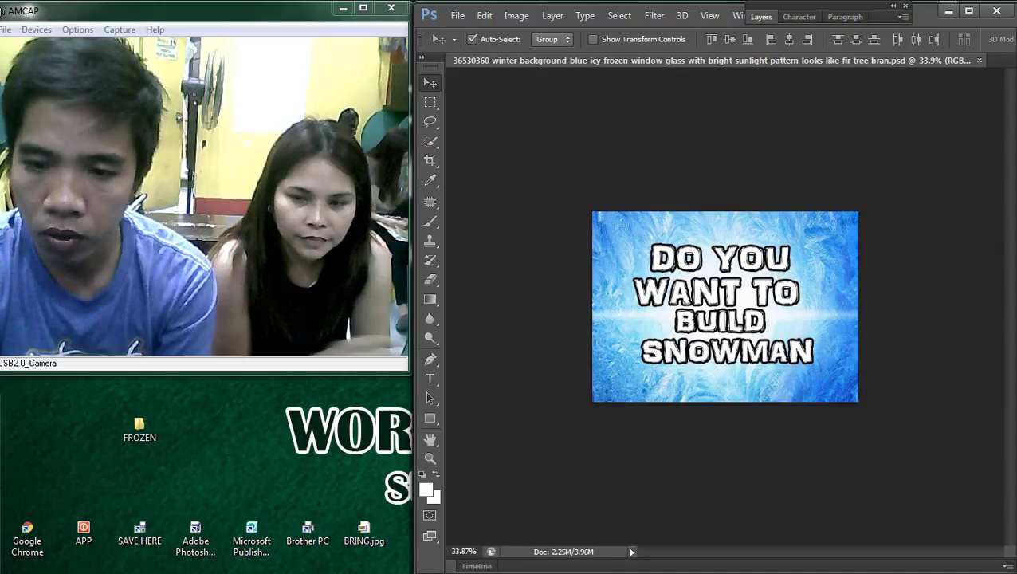
Step: Save the Frozen Fever Elsa, Anna and Olaf poster image from Google's image results
{"action": "left_click", "coordinate": [1010, 100]}
{"action": "left_click", "coordinate": [661, 494]}
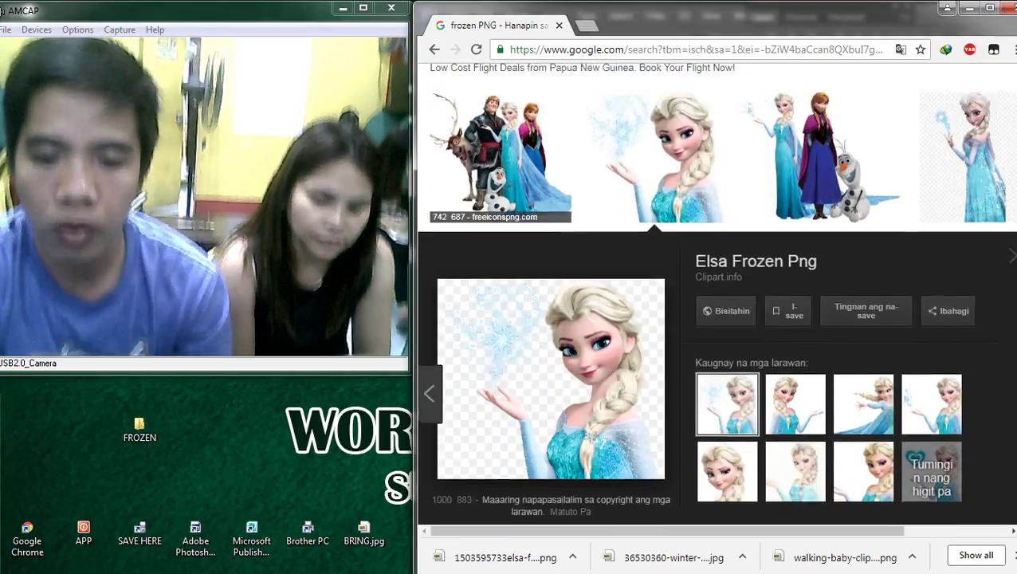
{"action": "scroll", "coordinate": [717, 319], "scroll_direction": "up", "scroll_amount": 3}
{"action": "scroll", "coordinate": [558, 247], "scroll_direction": "down", "scroll_amount": 5}
{"action": "scroll", "coordinate": [558, 247], "scroll_direction": "up", "scroll_amount": 3}
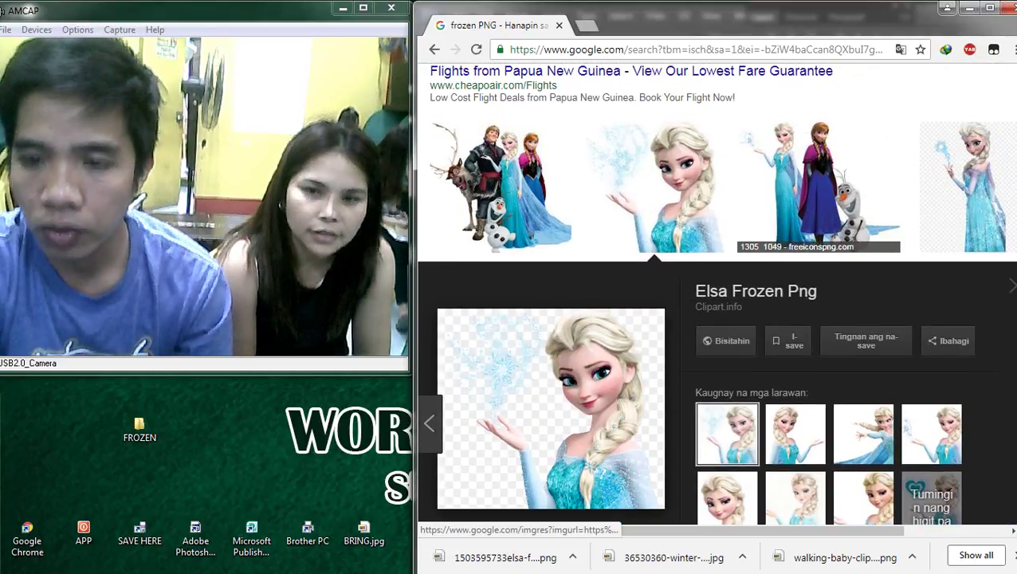
{"action": "scroll", "coordinate": [558, 247], "scroll_direction": "down", "scroll_amount": 3}
{"action": "scroll", "coordinate": [494, 446], "scroll_direction": "up", "scroll_amount": 3}
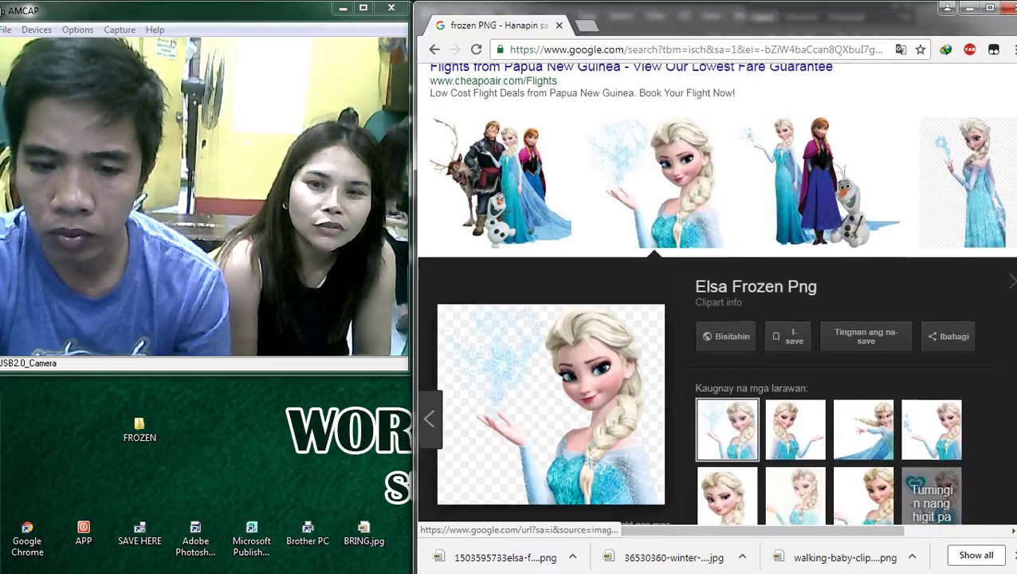
{"action": "scroll", "coordinate": [494, 447], "scroll_direction": "down", "scroll_amount": 3}
{"action": "left_click", "coordinate": [494, 446]}
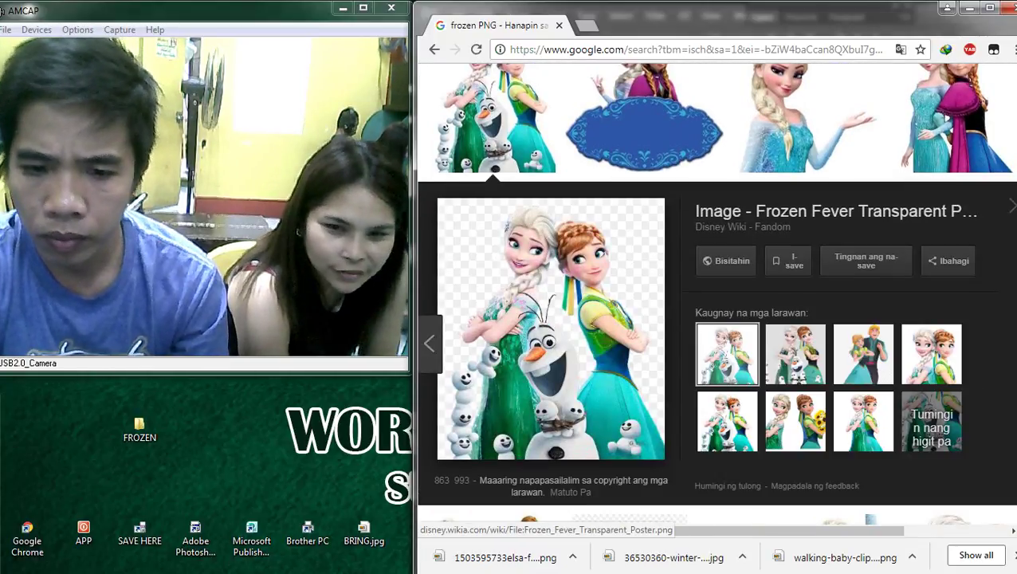
{"action": "right_click", "coordinate": [537, 288]}
{"action": "left_click", "coordinate": [581, 420]}
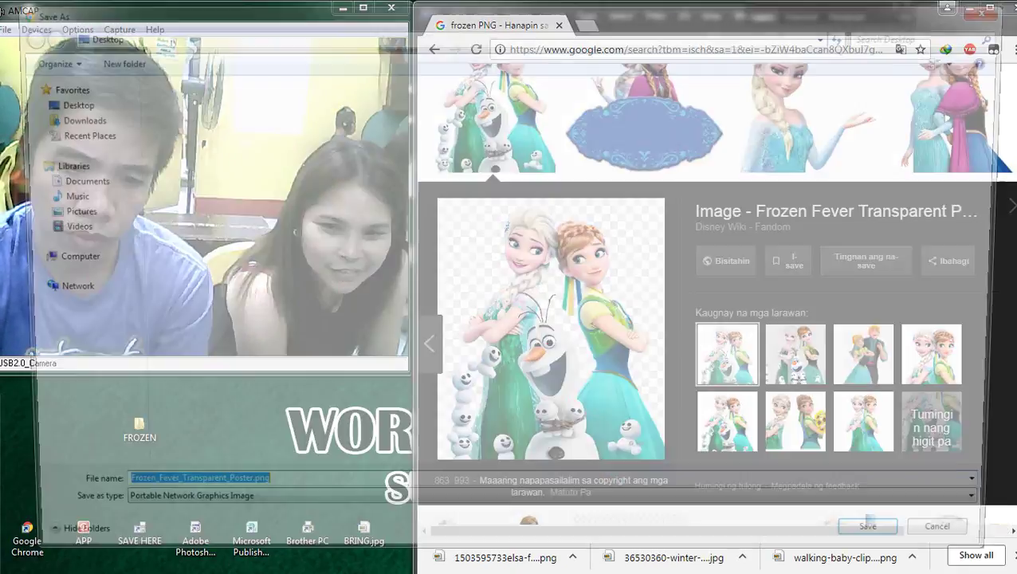
{"action": "key", "text": "Return"}
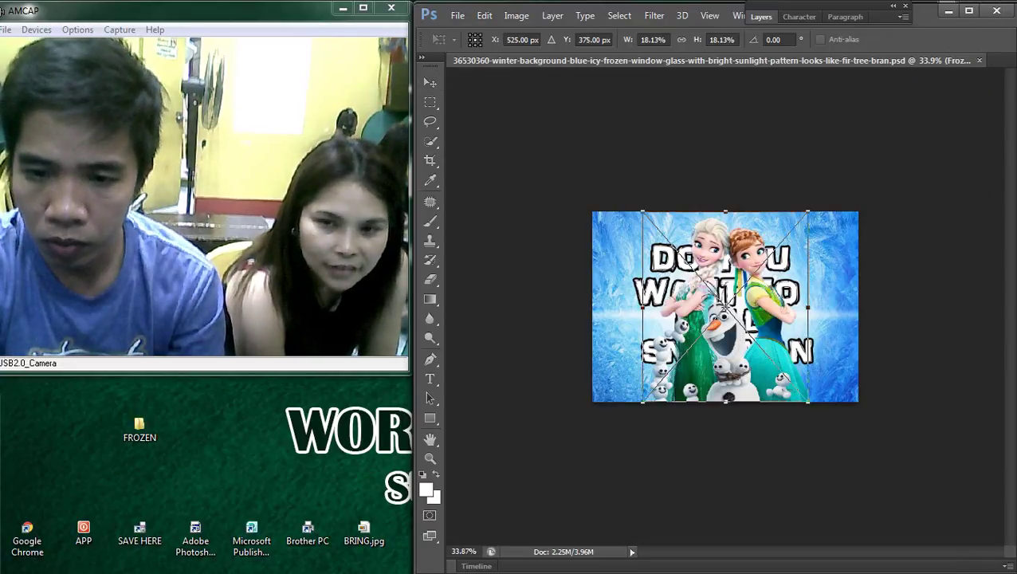
Step: Place the Frozen Fever poster left on the card and bring the text in front
{"action": "left_click_drag", "start_coordinate": [796, 278], "coordinate": [713, 281]}
{"action": "key", "text": "Return"}
{"action": "key", "text": "ctrl+plus"}
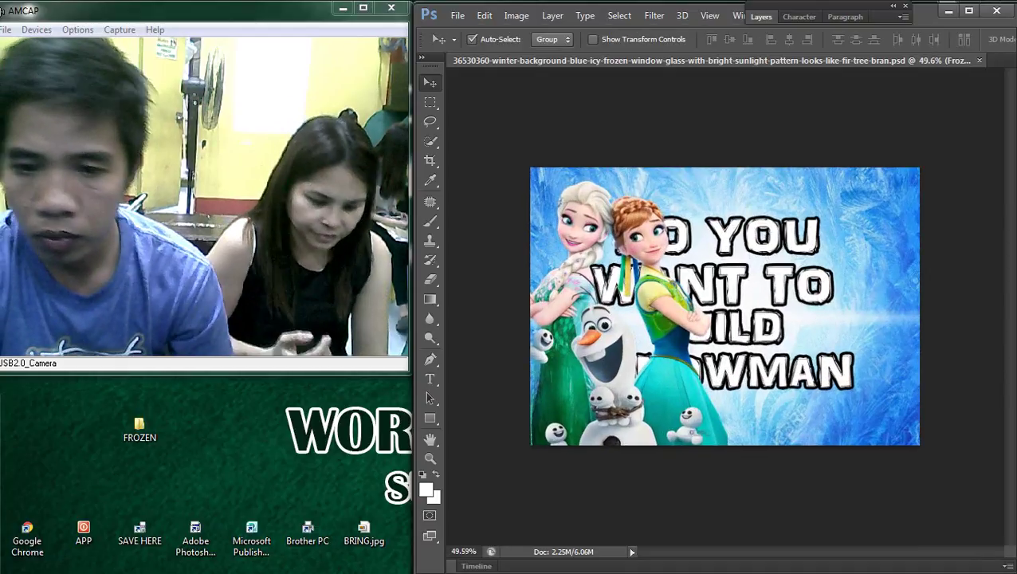
{"action": "left_click_drag", "start_coordinate": [769, 259], "coordinate": [828, 267]}
{"action": "left_click", "coordinate": [552, 15]}
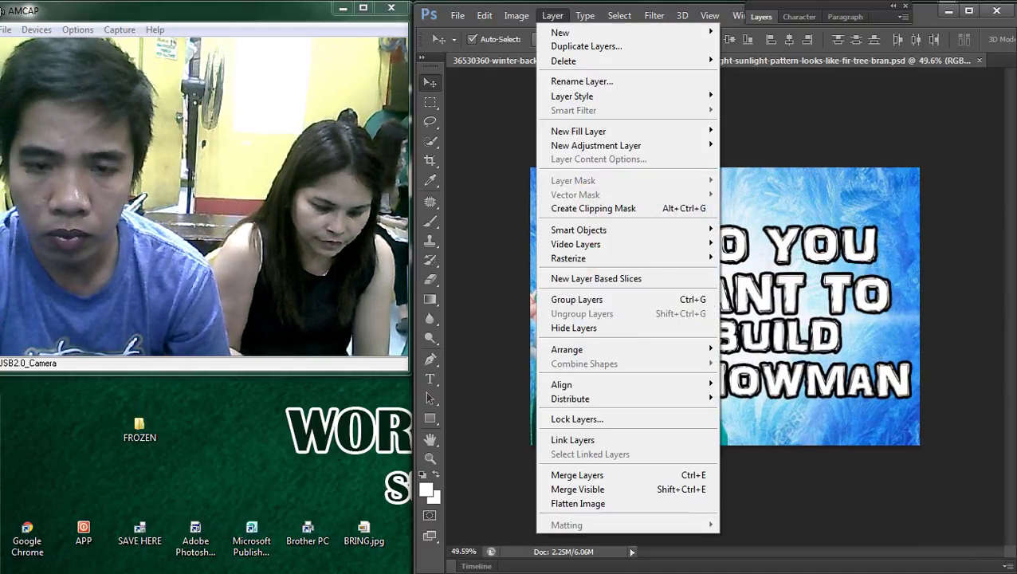
{"action": "mouse_move", "coordinate": [562, 348]}
{"action": "left_click", "coordinate": [749, 347]}
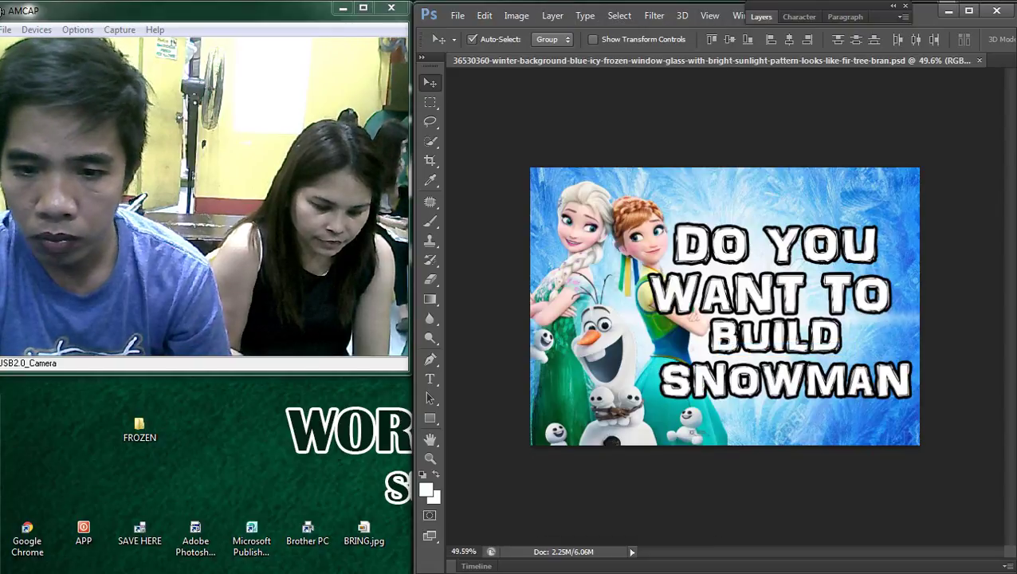
Step: Fine-tune the text and poster positions, raising the DO YOU line slightly
{"action": "left_click_drag", "start_coordinate": [778, 289], "coordinate": [773, 296]}
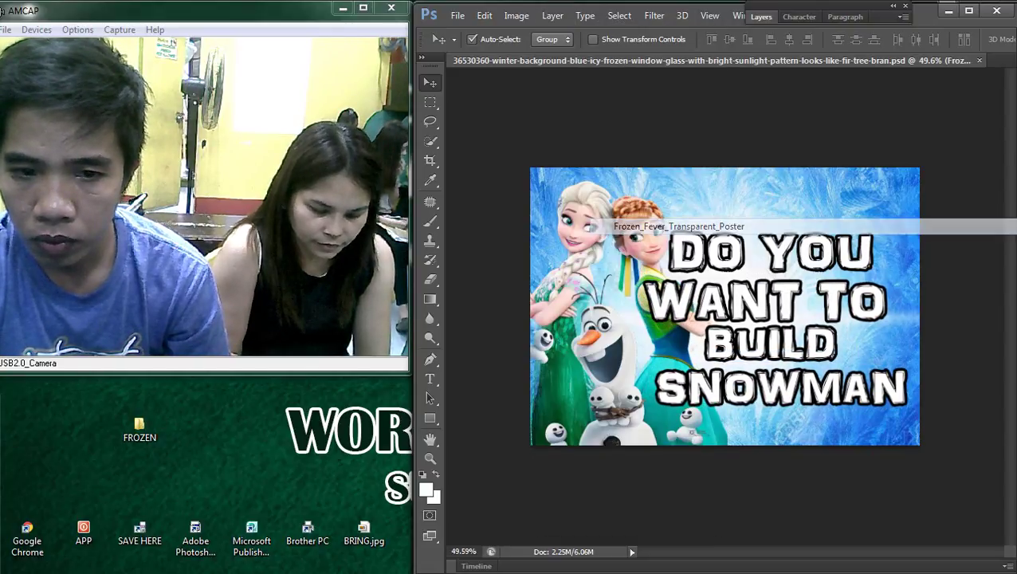
{"action": "mouse_move", "coordinate": [607, 214]}
{"action": "left_mouse_down"}
{"action": "mouse_move", "coordinate": [591, 209]}
{"action": "mouse_move", "coordinate": [601, 209]}
{"action": "left_mouse_up"}
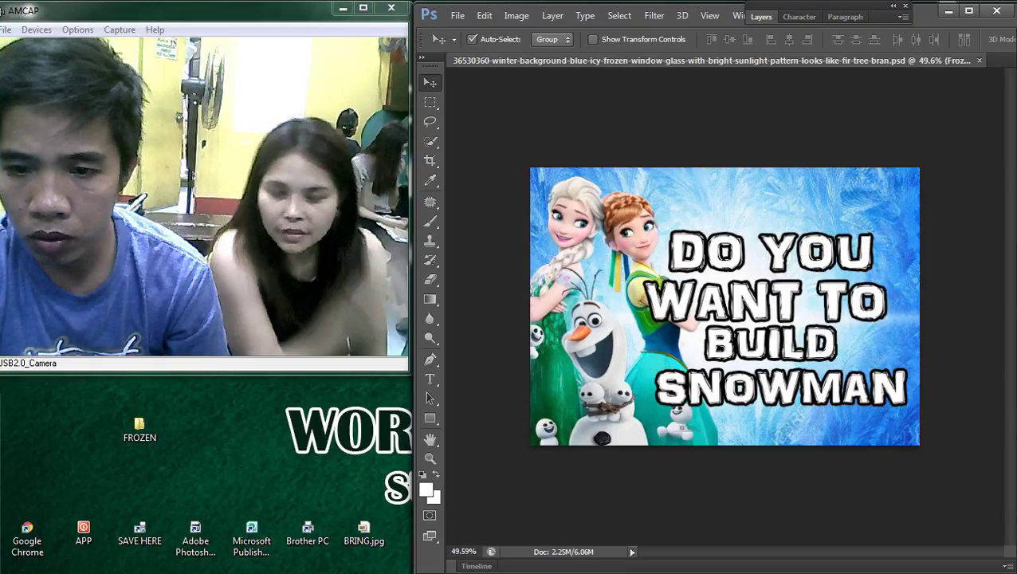
{"action": "mouse_move", "coordinate": [786, 301]}
{"action": "left_mouse_down"}
{"action": "mouse_move", "coordinate": [791, 307]}
{"action": "mouse_move", "coordinate": [792, 296]}
{"action": "left_mouse_up"}
{"action": "scroll", "coordinate": [793, 296], "scroll_direction": "down", "scroll_amount": 3}
{"action": "scroll", "coordinate": [793, 296], "scroll_direction": "up", "scroll_amount": 4}
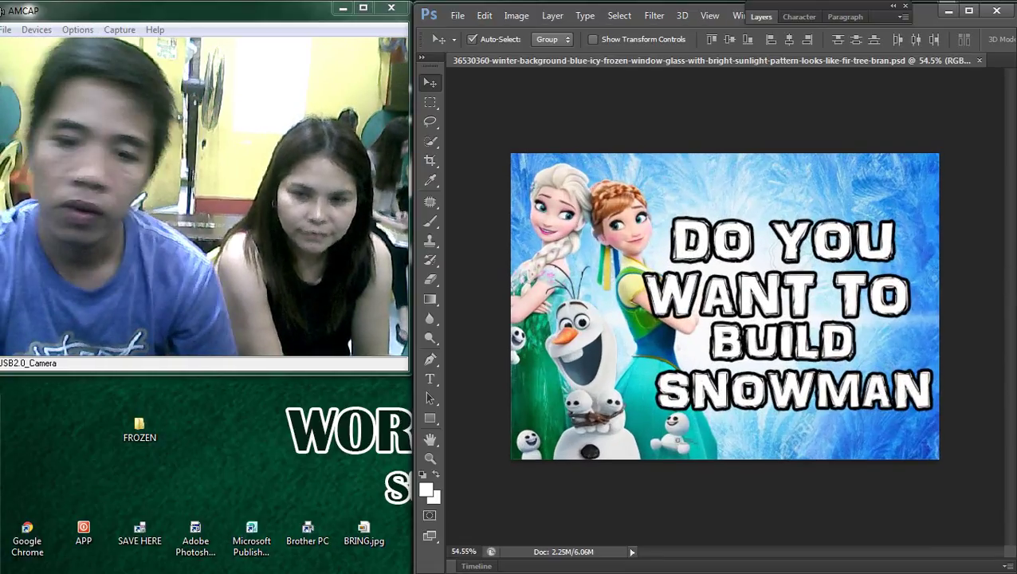
{"action": "left_click_drag", "start_coordinate": [781, 239], "coordinate": [781, 231]}
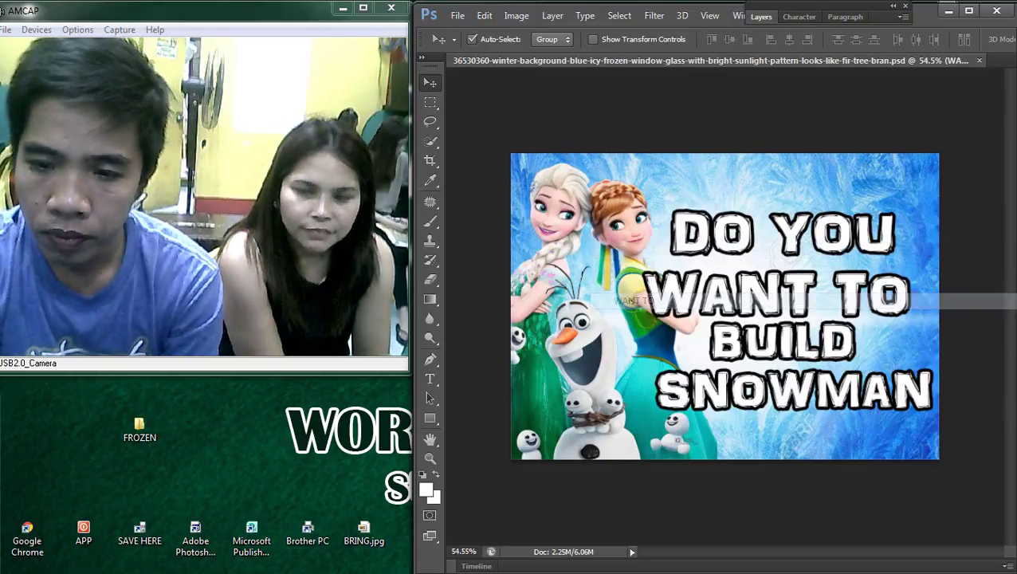
{"action": "right_click", "coordinate": [590, 337]}
{"action": "key", "text": "Escape"}
{"action": "right_click", "coordinate": [590, 384]}
{"action": "left_click", "coordinate": [614, 395]}
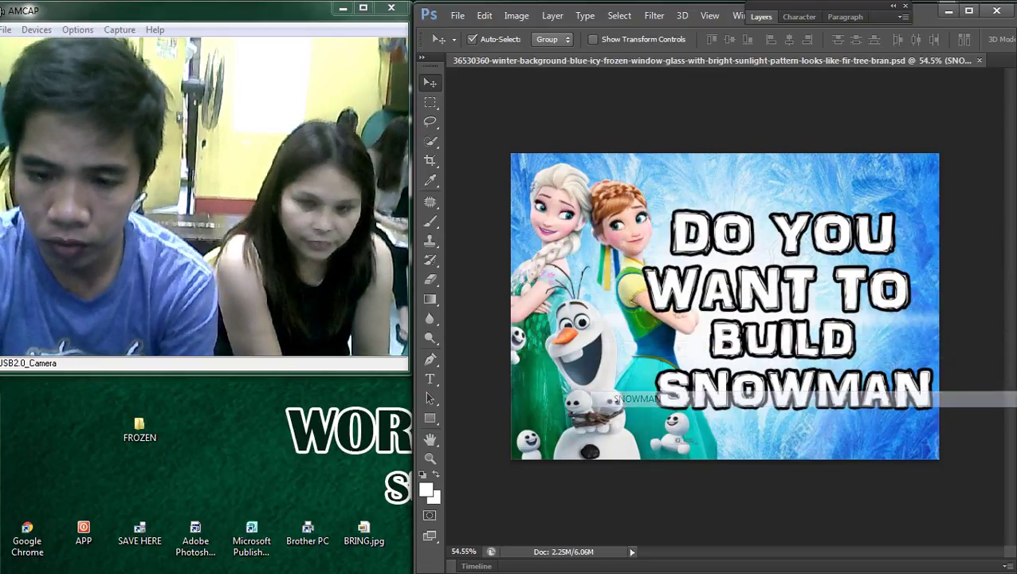
{"action": "scroll", "coordinate": [724, 306], "scroll_direction": "down", "scroll_amount": 1}
Step: Save the card as a JPEG named 1
{"action": "left_click", "coordinate": [457, 15]}
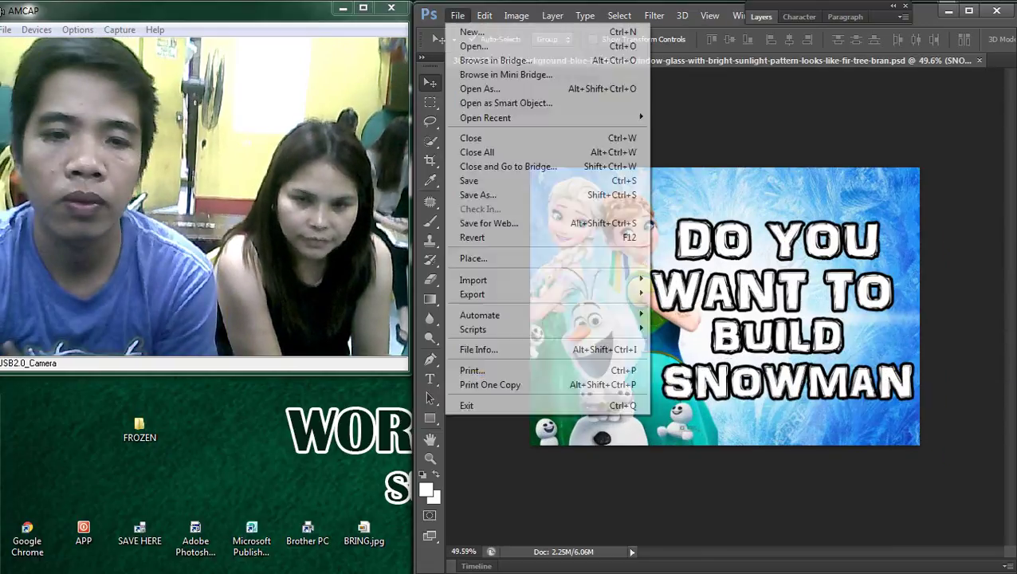
{"action": "left_click", "coordinate": [475, 194]}
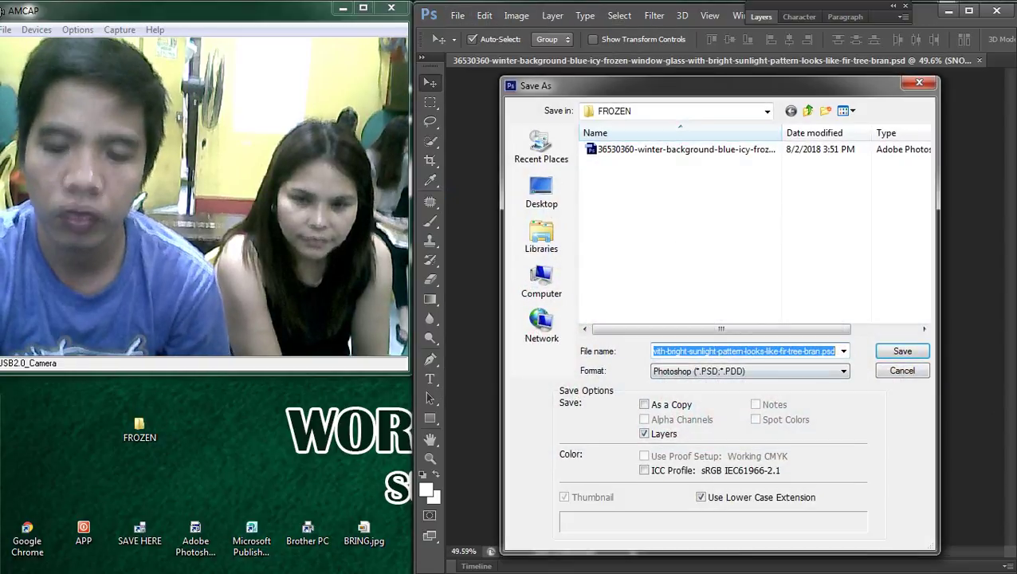
{"action": "left_click", "coordinate": [749, 371]}
{"action": "left_click", "coordinate": [701, 249]}
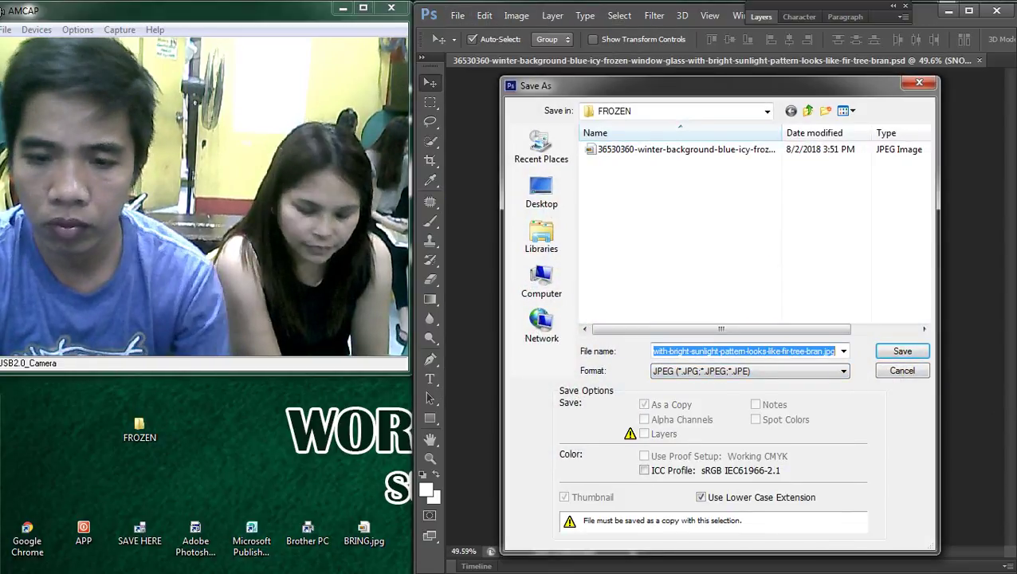
{"action": "type", "text": "1"}
{"action": "key", "text": "Return"}
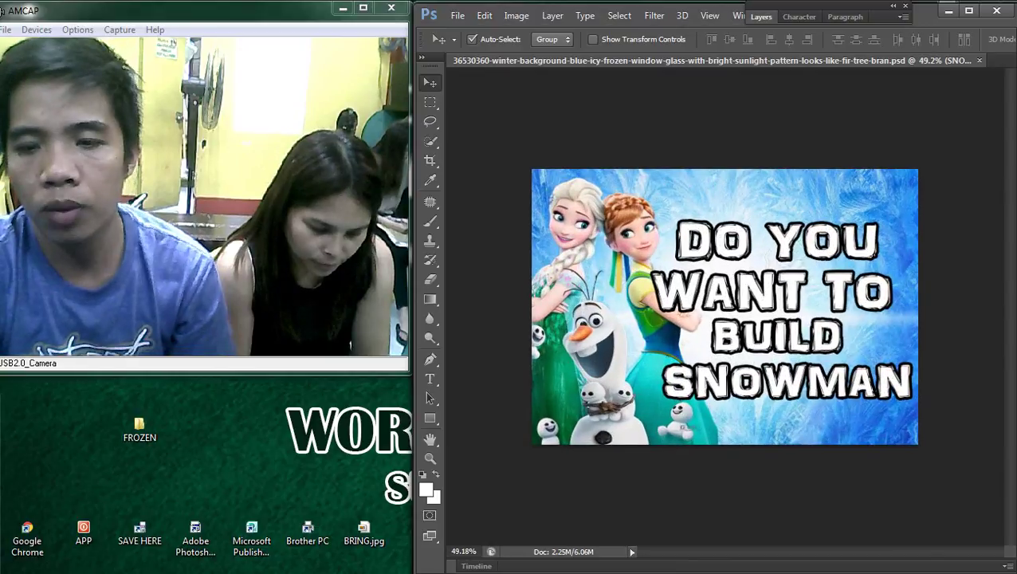
Step: Retype the DO YOU line as ELSA'S
{"action": "key", "text": "t"}
{"action": "left_click_drag", "start_coordinate": [675, 239], "coordinate": [876, 239]}
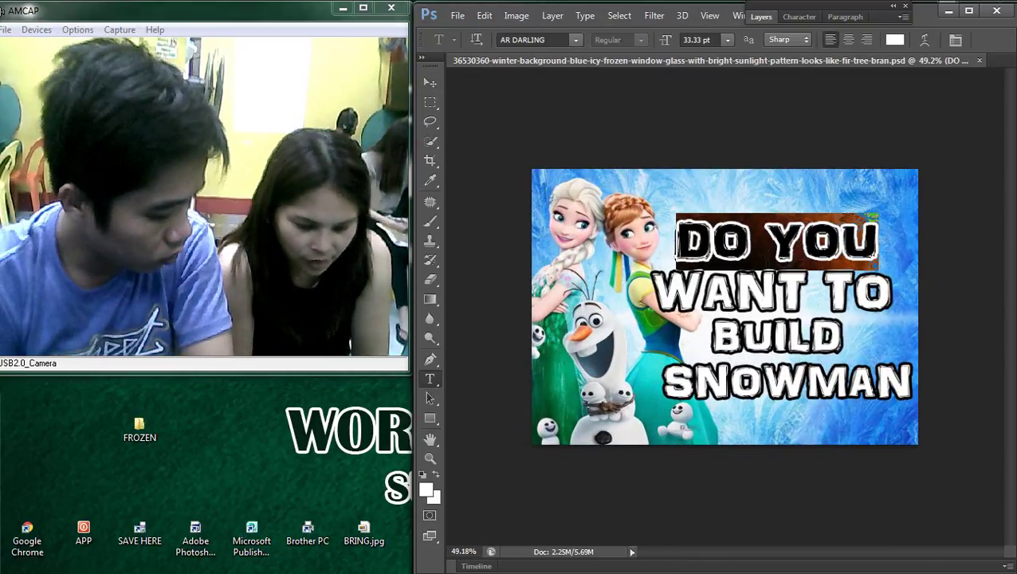
{"action": "type", "text": "E"}
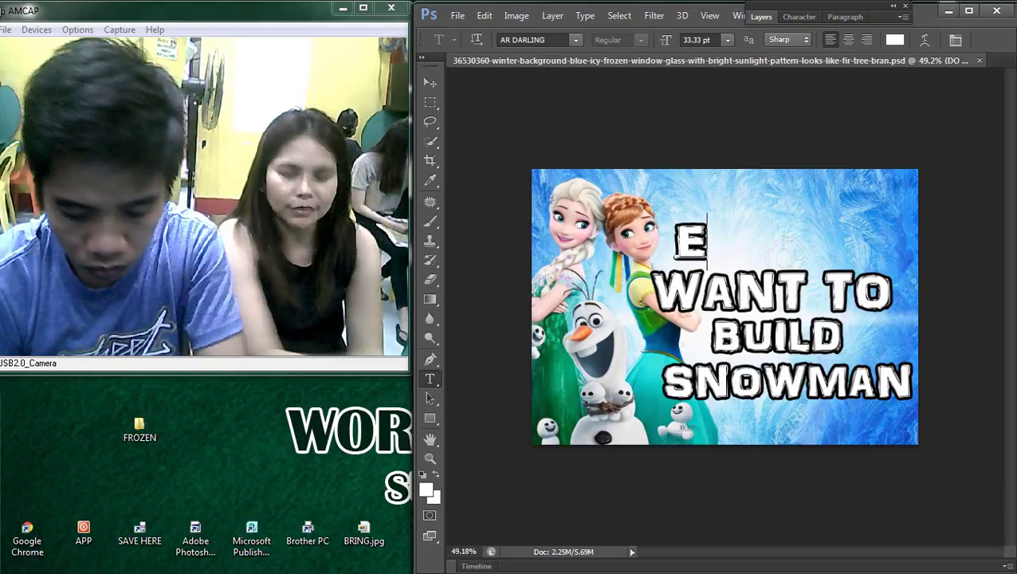
{"action": "type", "text": "L'S"}
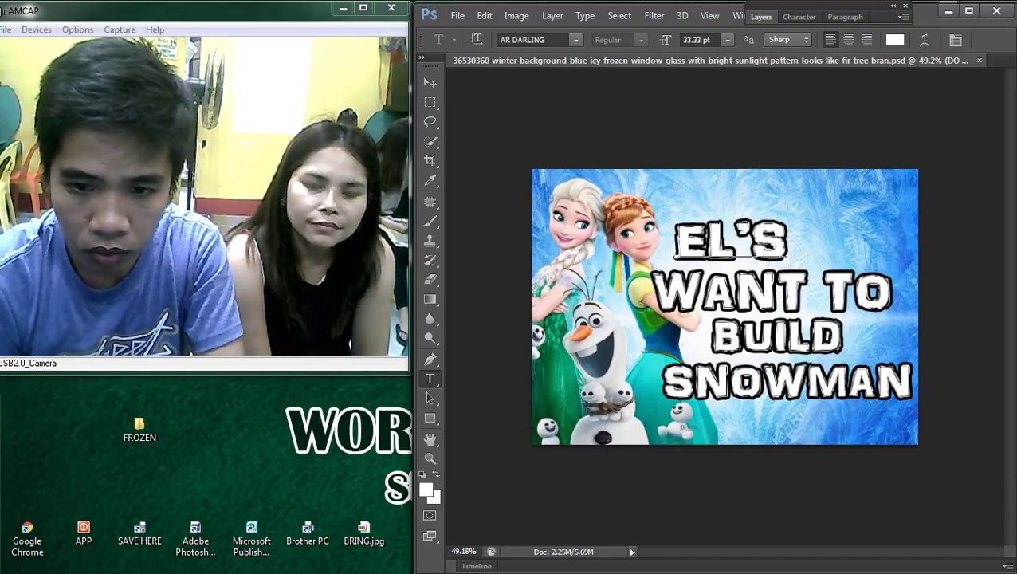
{"action": "key", "text": "BackSpace"}
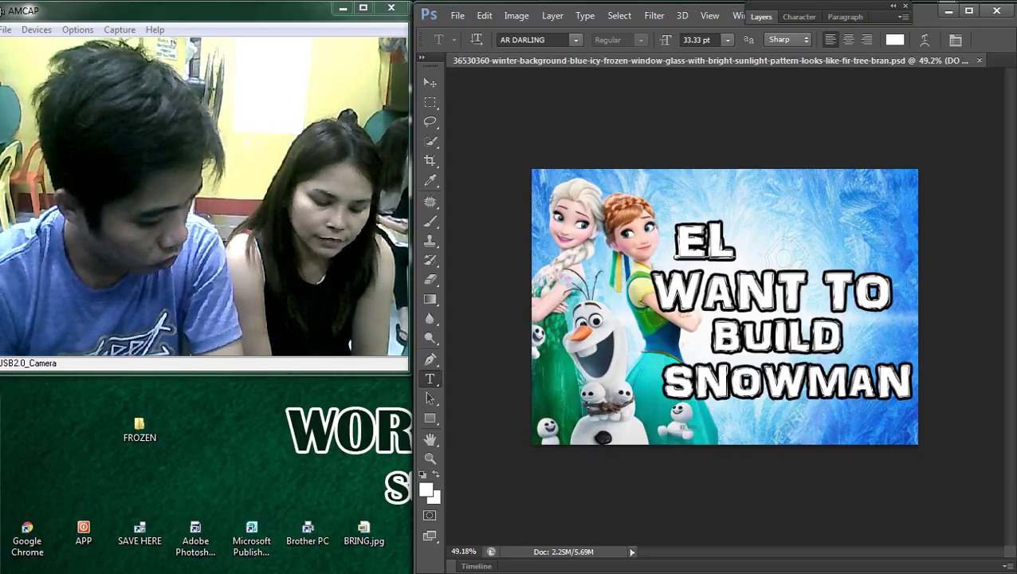
{"action": "type", "text": "SA"}
{"action": "type", "text": "'S"}
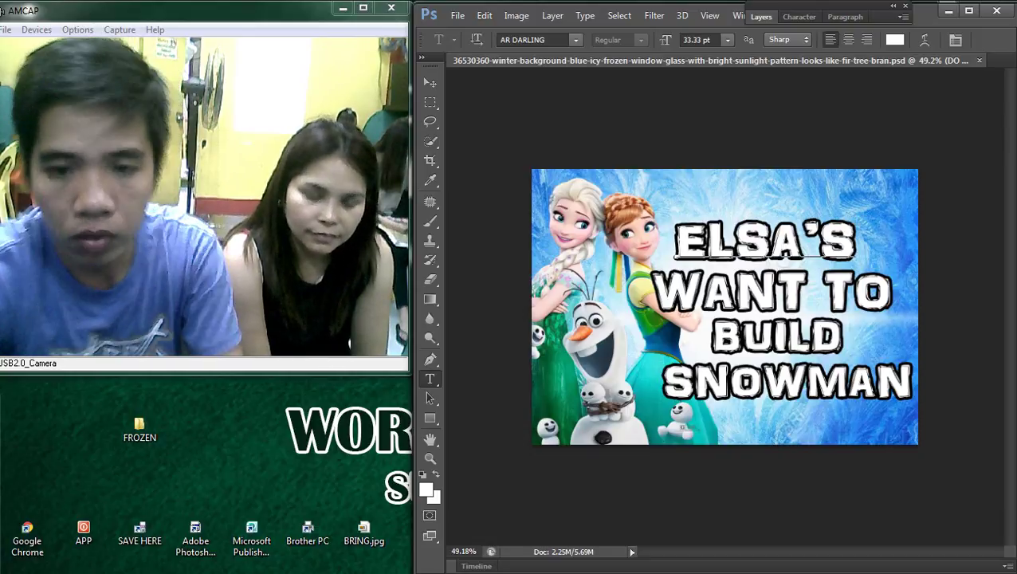
{"action": "key", "text": "ctrl+Return"}
Step: Delete the WANT TO line and move BUILD up under ELSA'S
{"action": "key", "text": "v"}
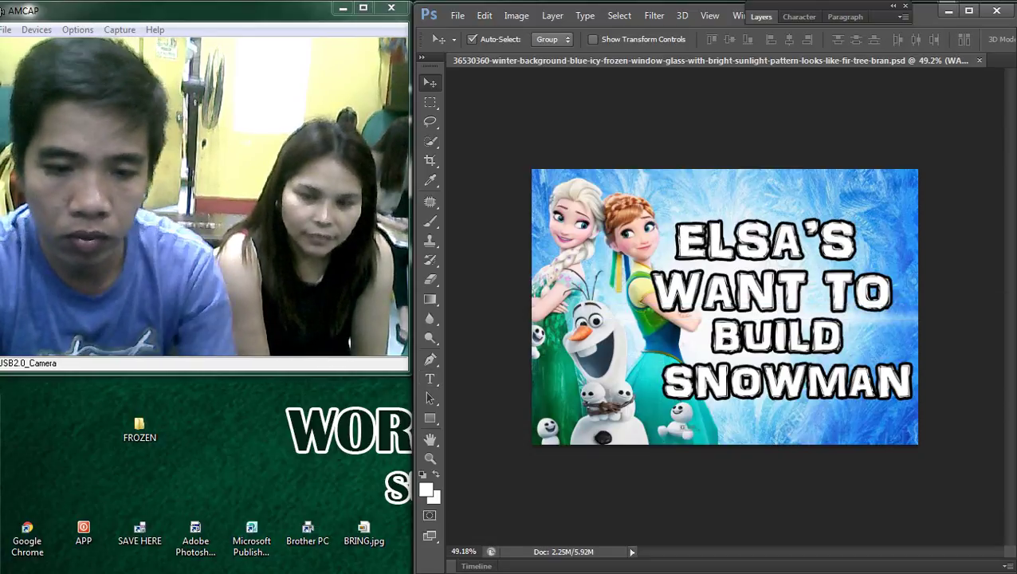
{"action": "key", "text": "Delete"}
{"action": "right_click", "coordinate": [586, 331]}
{"action": "left_click", "coordinate": [613, 342]}
{"action": "left_click_drag", "start_coordinate": [756, 307], "coordinate": [746, 279]}
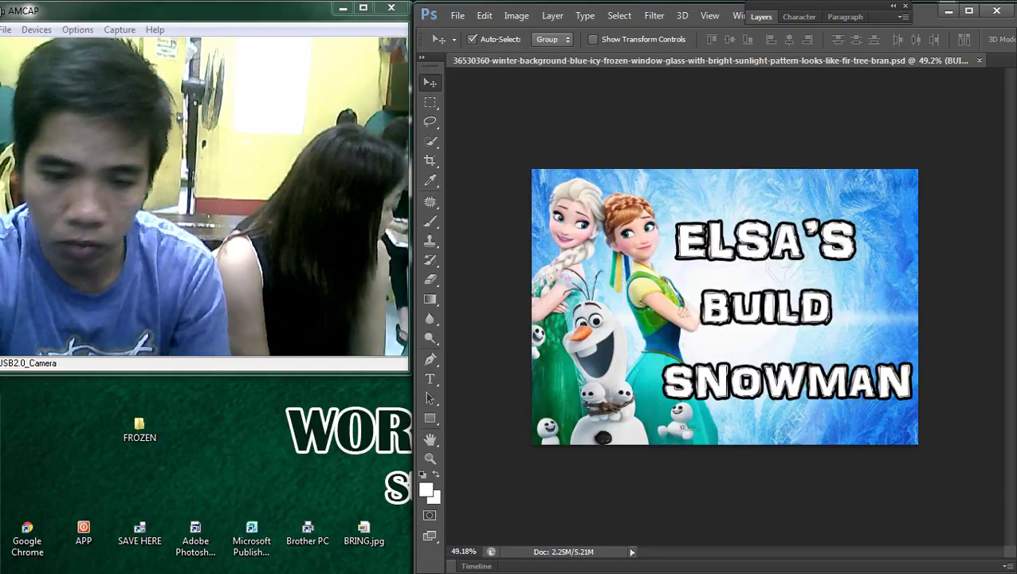
Step: Replace the word BUILD with SNOWBALL
{"action": "key", "text": "t"}
{"action": "double_click", "coordinate": [775, 307]}
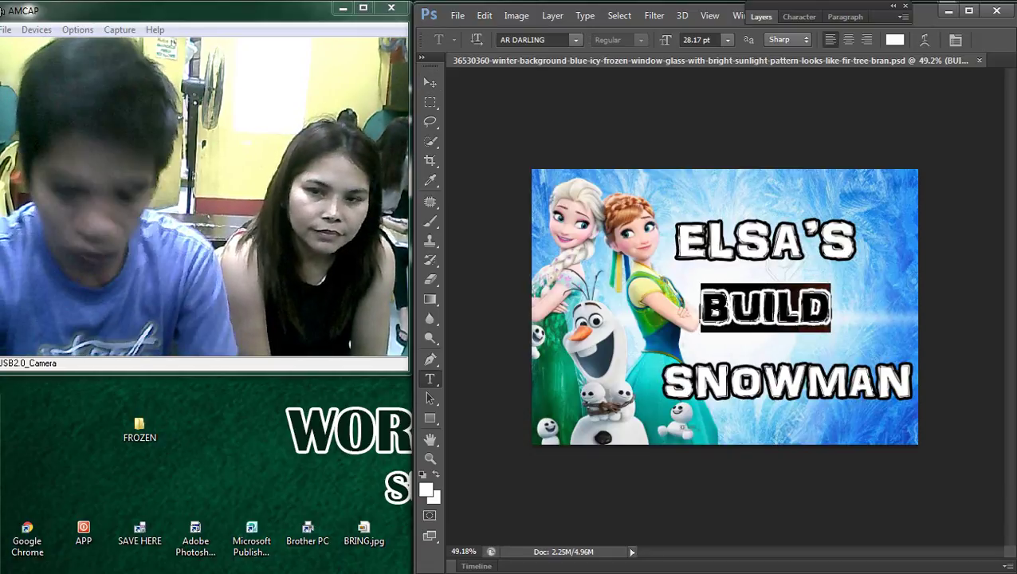
{"action": "type", "text": "S"}
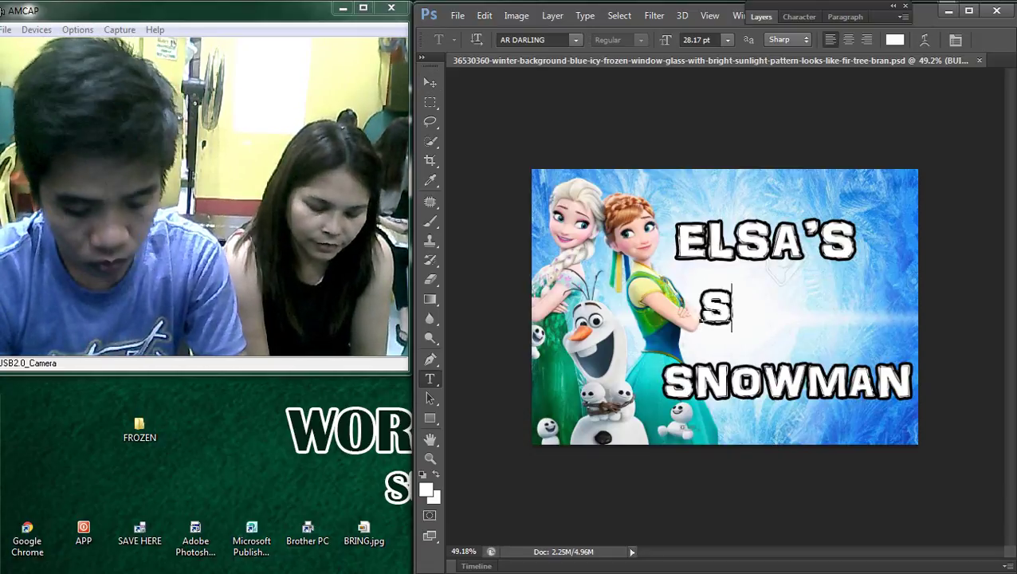
{"action": "type", "text": "NO"}
{"action": "key", "text": "BackSpace"}
{"action": "key", "text": "BackSpace"}
{"action": "key", "text": "BackSpace"}
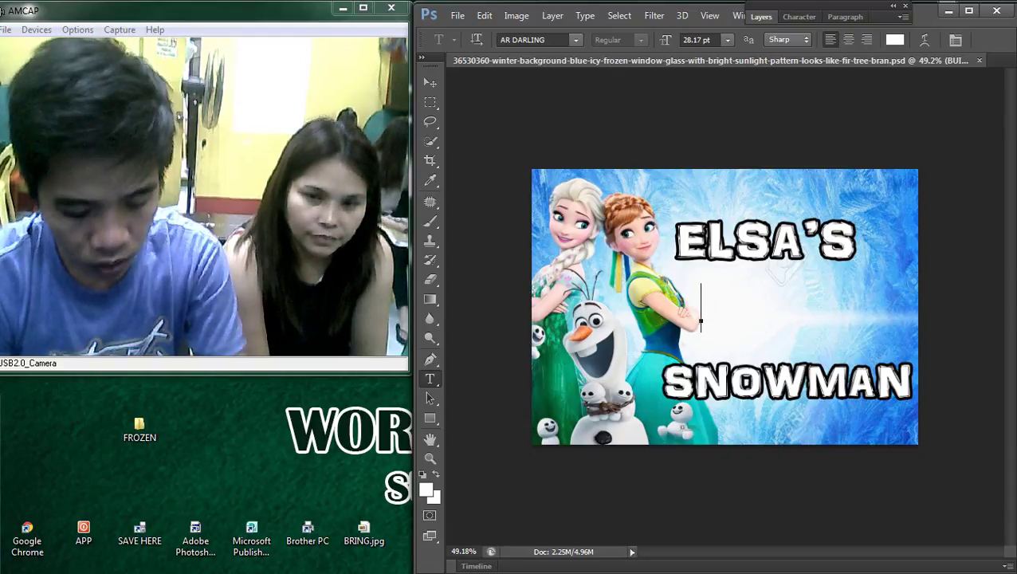
{"action": "type", "text": "sno"}
{"action": "key", "text": "BackSpace"}
{"action": "key", "text": "BackSpace"}
{"action": "key", "text": "BackSpace"}
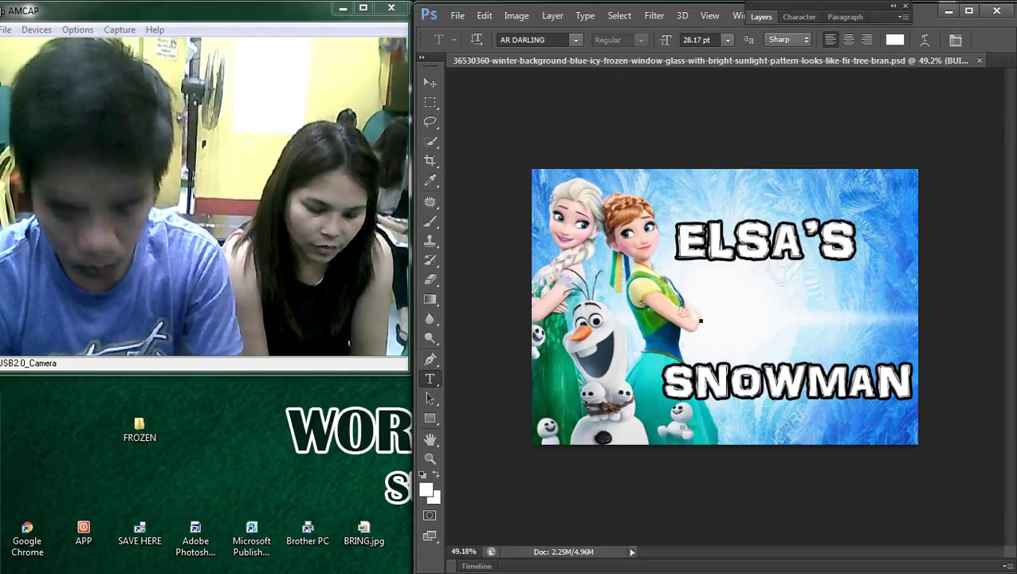
{"action": "type", "text": "SNOW"}
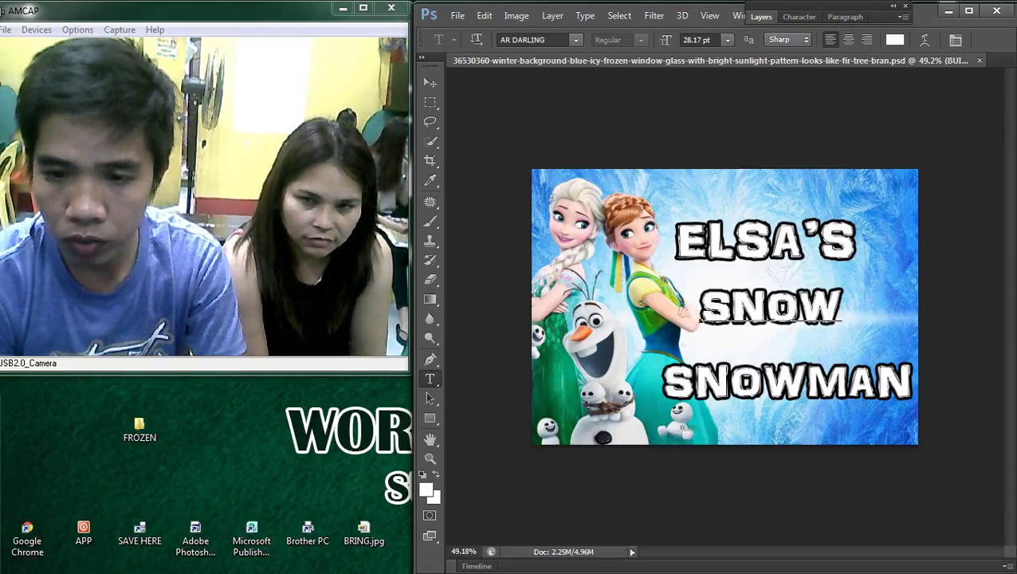
{"action": "type", "text": "BAL"}
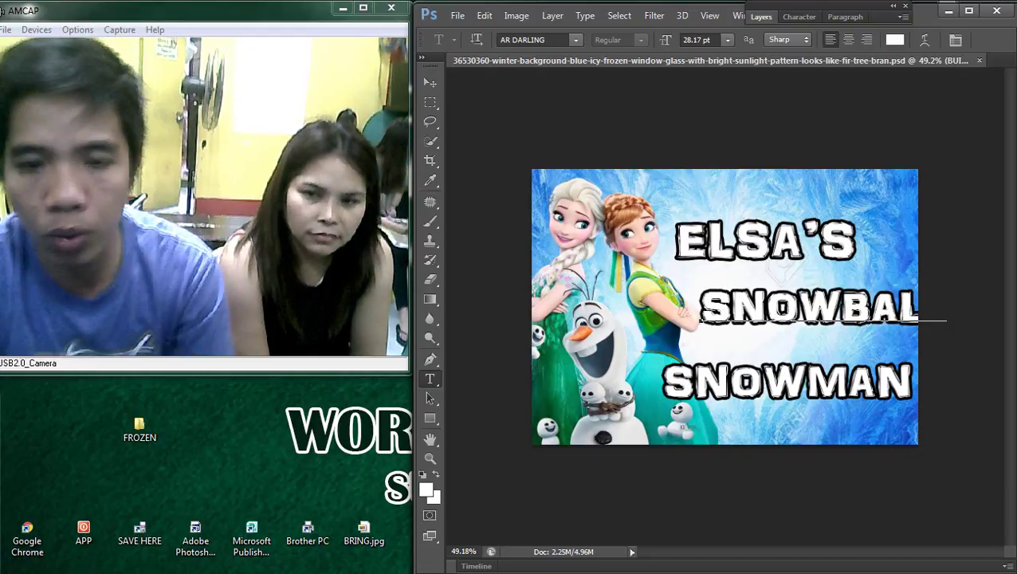
{"action": "left_click", "coordinate": [430, 82]}
Step: Delete the SNOWMAN line and move SNOWBALL left and down
{"action": "right_click", "coordinate": [586, 379]}
{"action": "left_click", "coordinate": [608, 386]}
{"action": "key", "text": "Delete"}
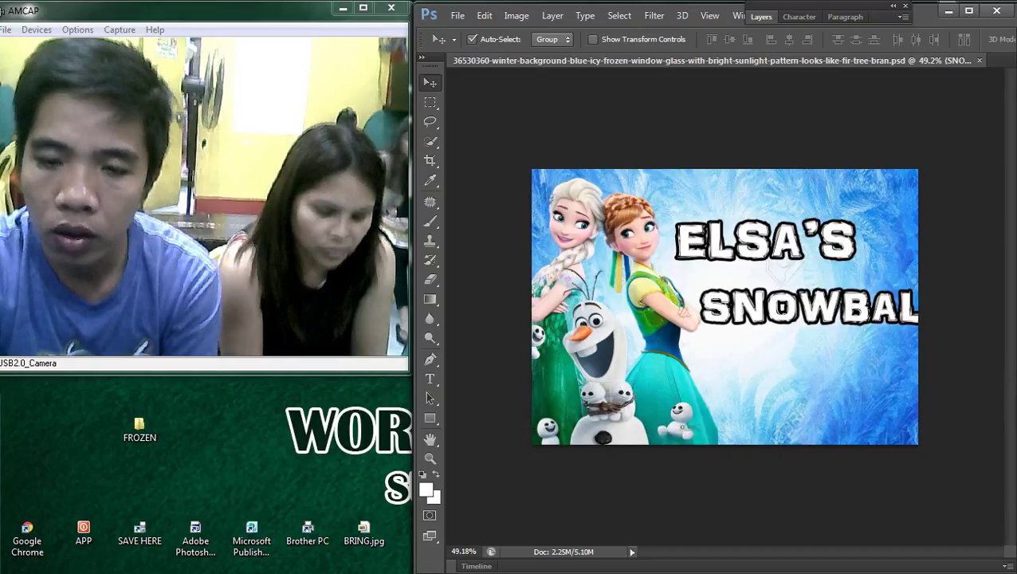
{"action": "right_click", "coordinate": [587, 316]}
{"action": "left_click", "coordinate": [637, 321]}
{"action": "left_click_drag", "start_coordinate": [717, 315], "coordinate": [615, 345]}
Step: Shift ELSA'S down and nudge SNOWBALL right to line up the title
{"action": "right_click", "coordinate": [586, 248]}
{"action": "left_click", "coordinate": [627, 253]}
{"action": "mouse_move", "coordinate": [717, 243]}
{"action": "left_mouse_down"}
{"action": "mouse_move", "coordinate": [721, 283]}
{"action": "mouse_move", "coordinate": [734, 249]}
{"action": "left_mouse_up"}
{"action": "right_click", "coordinate": [595, 291]}
{"action": "left_click", "coordinate": [620, 297]}
{"action": "right_click", "coordinate": [584, 324]}
{"action": "left_click", "coordinate": [613, 335]}
{"action": "left_click_drag", "start_coordinate": [739, 299], "coordinate": [747, 299]}
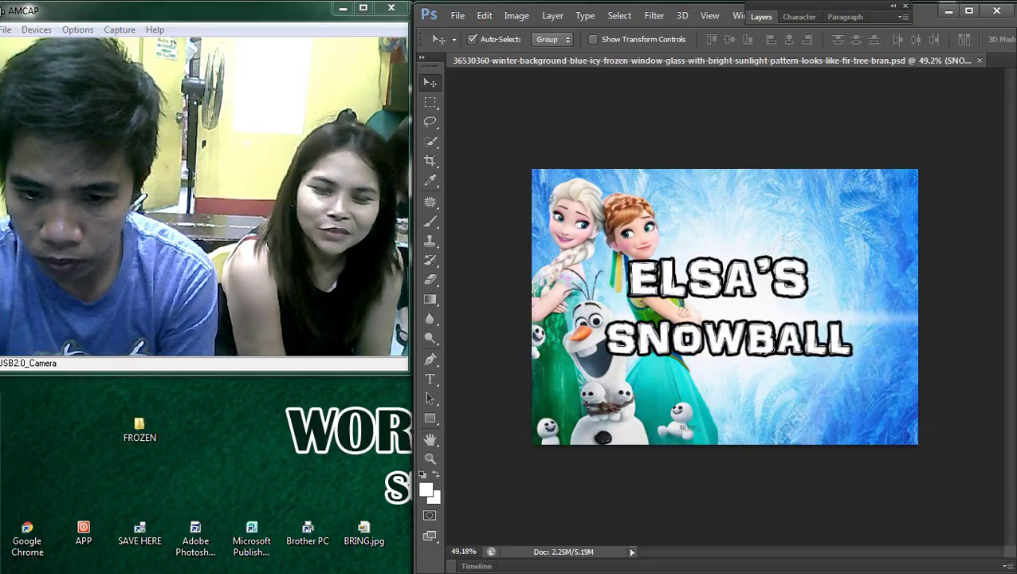
Step: Delete the Frozen Fever characters picture, then resize and centre SNOWBALL
{"action": "right_click", "coordinate": [584, 358]}
{"action": "left_click", "coordinate": [614, 389]}
{"action": "key", "text": "Delete"}
{"action": "key", "text": "ctrl+0"}
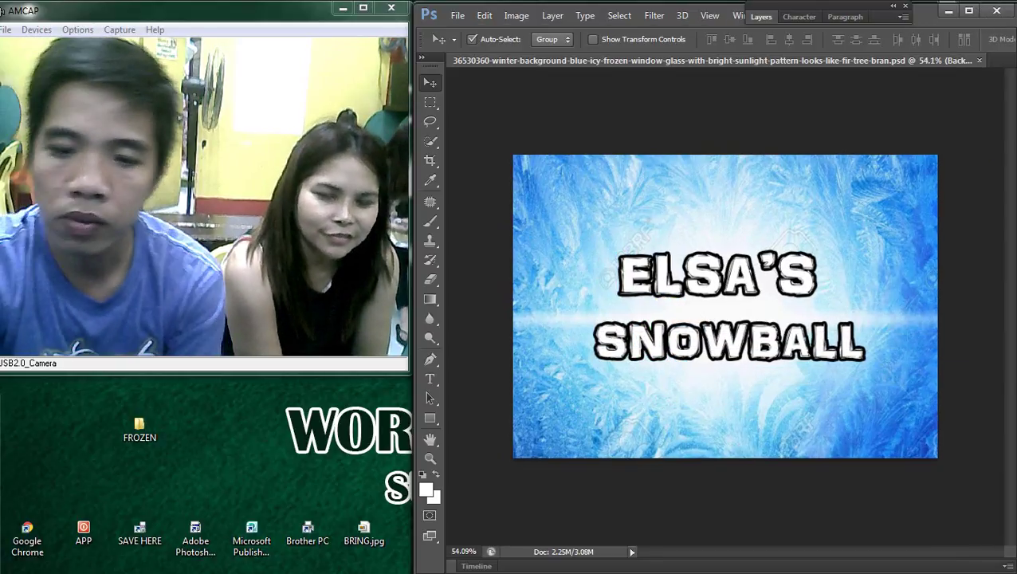
{"action": "left_click_drag", "start_coordinate": [726, 353], "coordinate": [729, 356]}
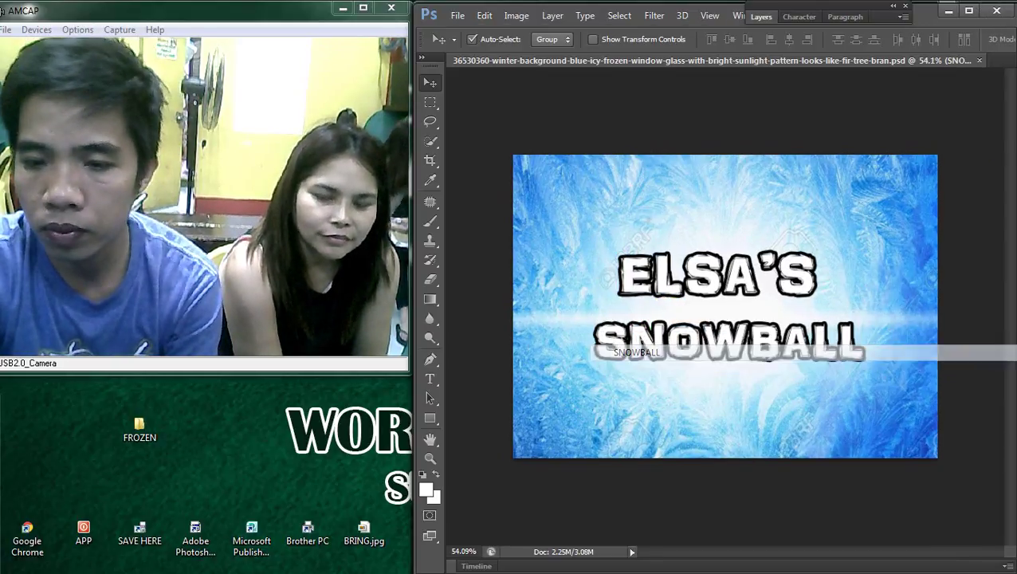
{"action": "key", "text": "shift+Left"}
{"action": "key", "text": "shift+Left"}
{"action": "key", "text": "shift+Left"}
Step: Save the Anna image from the Google Images results
{"action": "left_click", "coordinate": [996, 100]}
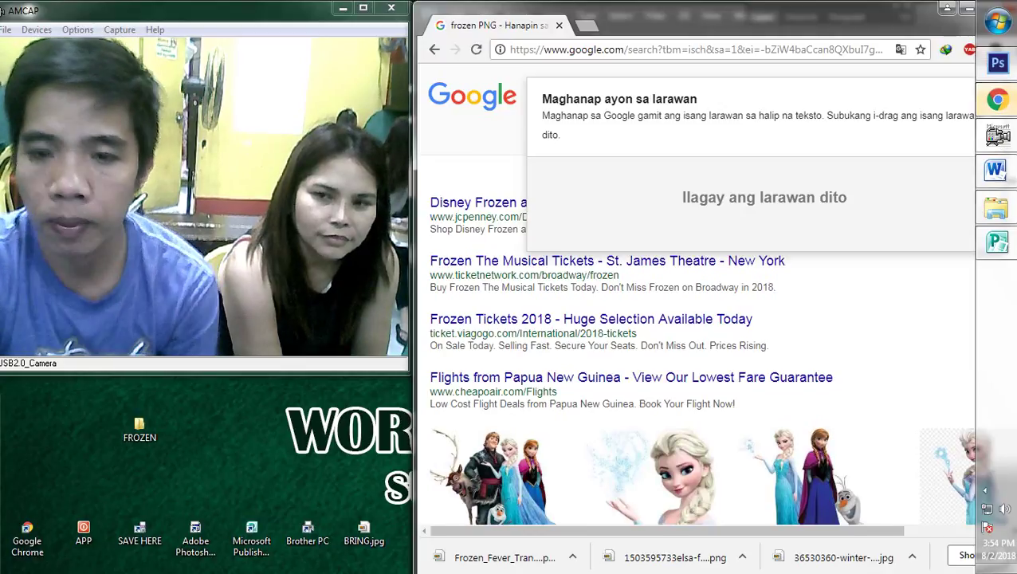
{"action": "scroll", "coordinate": [789, 359], "scroll_direction": "down", "scroll_amount": 5}
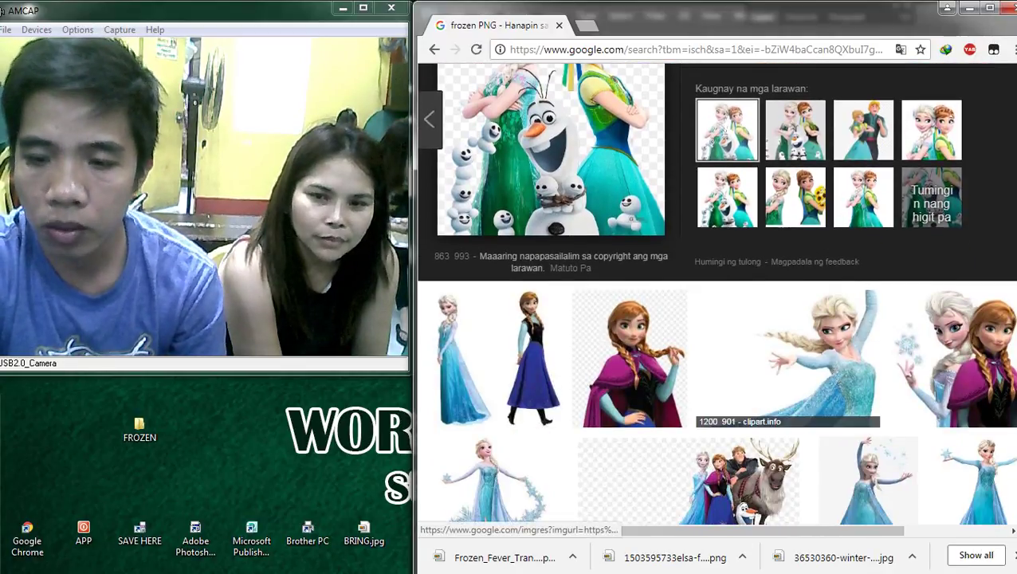
{"action": "left_click", "coordinate": [630, 350]}
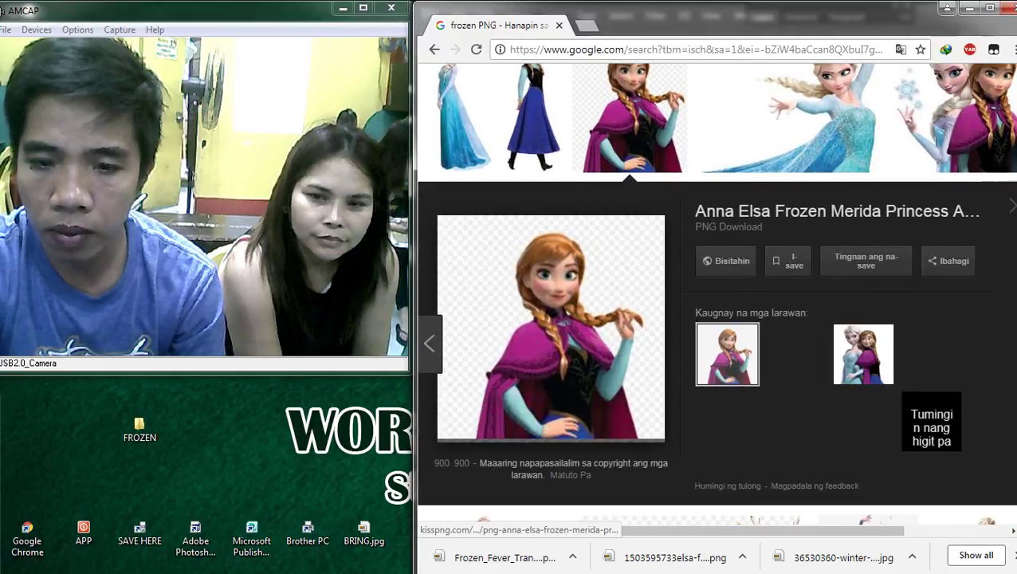
{"action": "right_click", "coordinate": [560, 276]}
{"action": "left_click", "coordinate": [606, 409]}
{"action": "key", "text": "Return"}
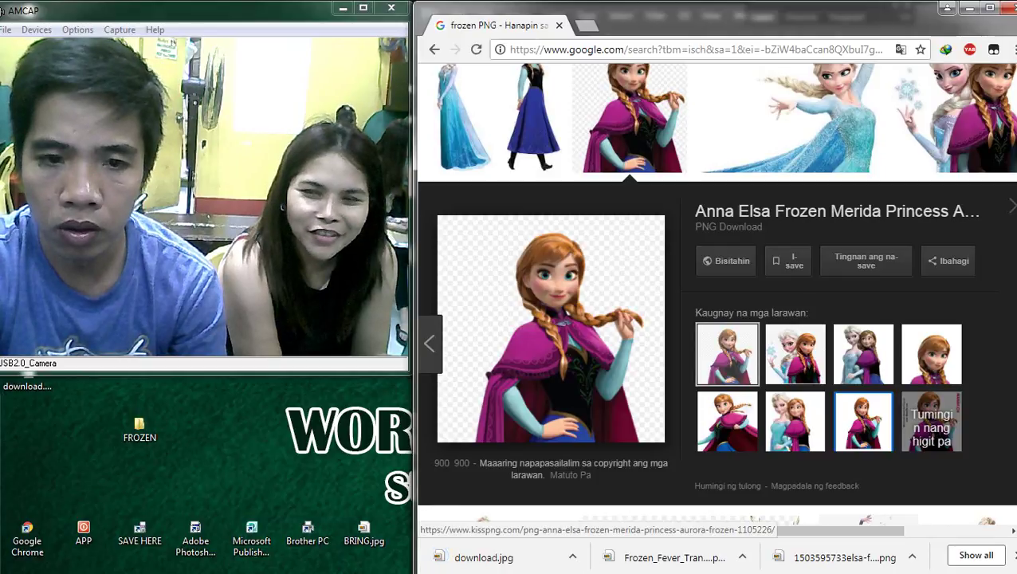
Step: Save the Elsa Frozen Disney Png image from the results
{"action": "scroll", "coordinate": [550, 334], "scroll_direction": "up", "scroll_amount": 1}
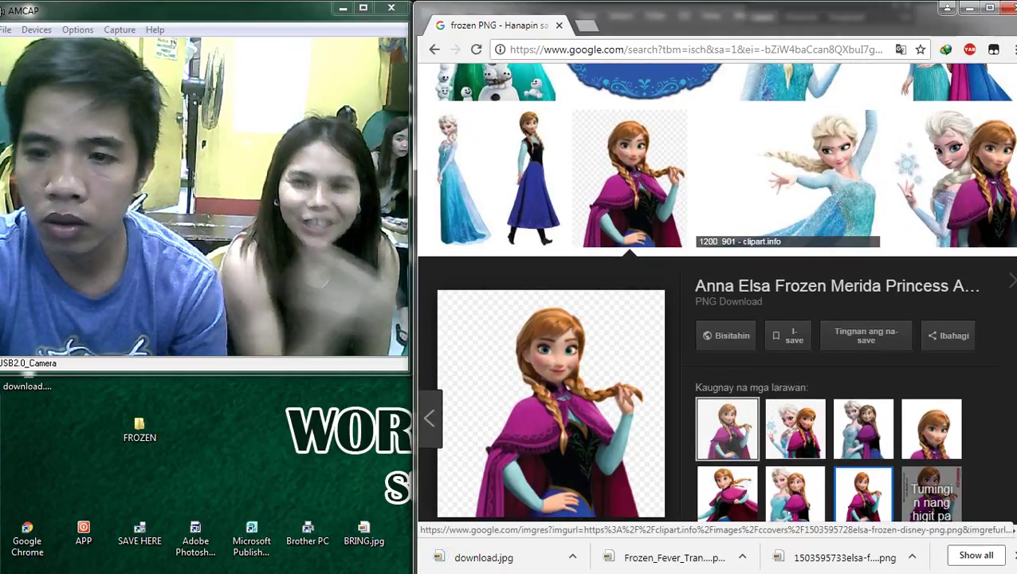
{"action": "left_click", "coordinate": [789, 180]}
{"action": "right_click", "coordinate": [518, 291]}
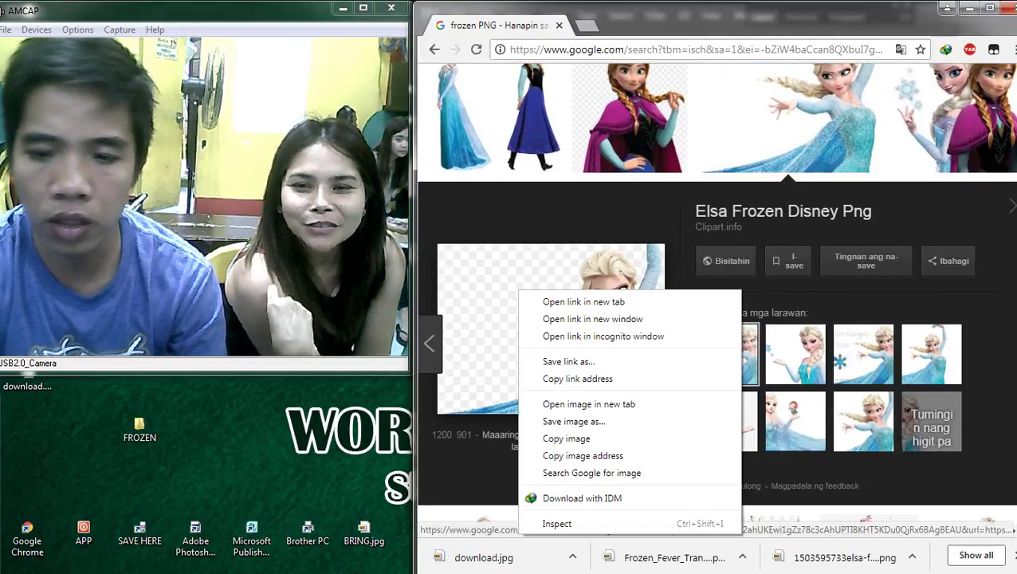
{"action": "left_click", "coordinate": [574, 420]}
{"action": "key", "text": "Return"}
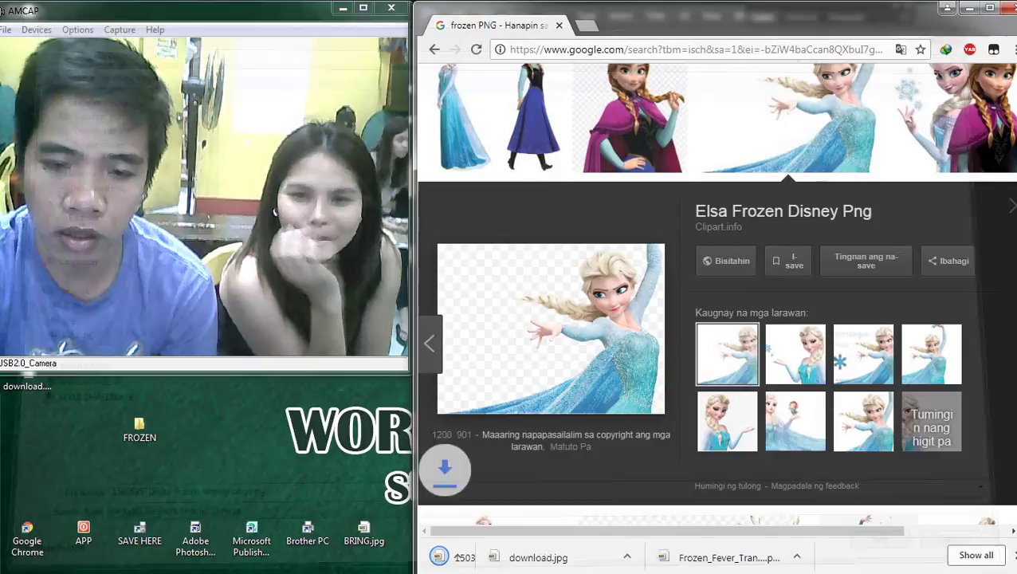
Step: Place the downloaded Elsa PNG onto the card, enlarged and shifted right
{"action": "left_click_drag", "start_coordinate": [505, 557], "coordinate": [717, 303]}
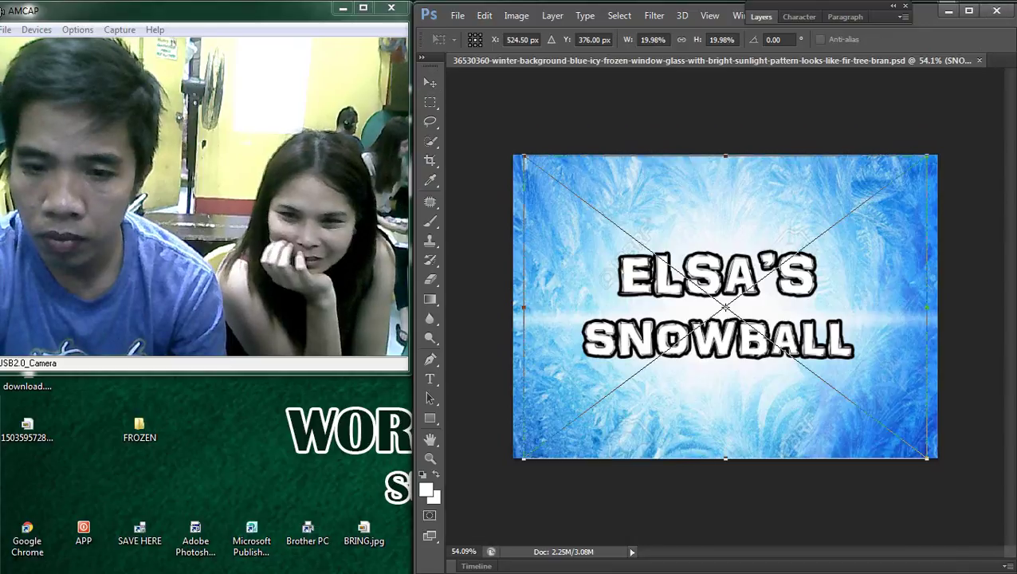
{"action": "left_click_drag", "start_coordinate": [927, 157], "coordinate": [955, 141]}
{"action": "key", "text": "Return"}
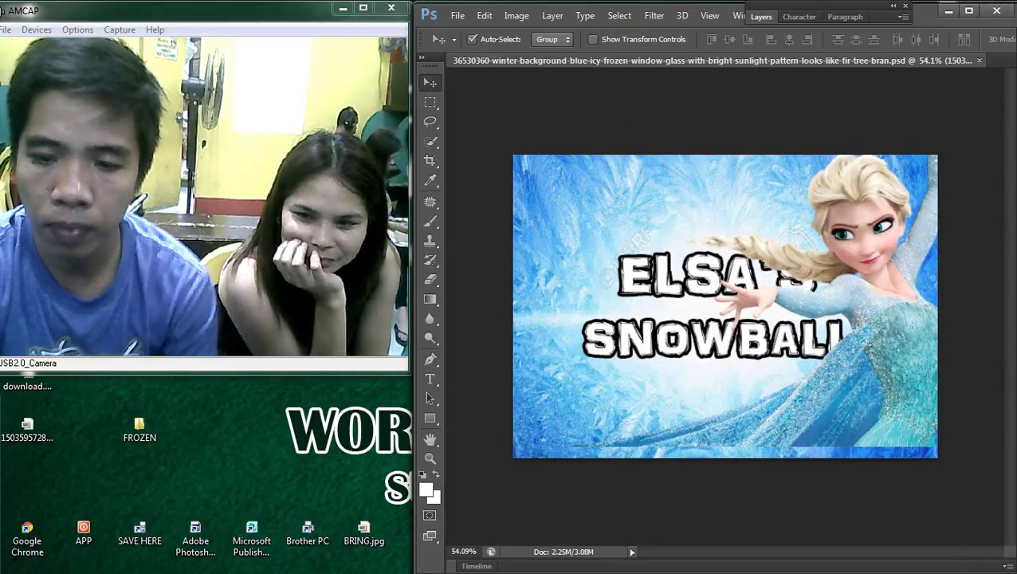
Step: Shrink the Elsa picture and position it on the right of the card
{"action": "key", "text": "ctrl+t"}
{"action": "left_click_drag", "start_coordinate": [513, 460], "coordinate": [534, 461]}
{"action": "key", "text": "Return"}
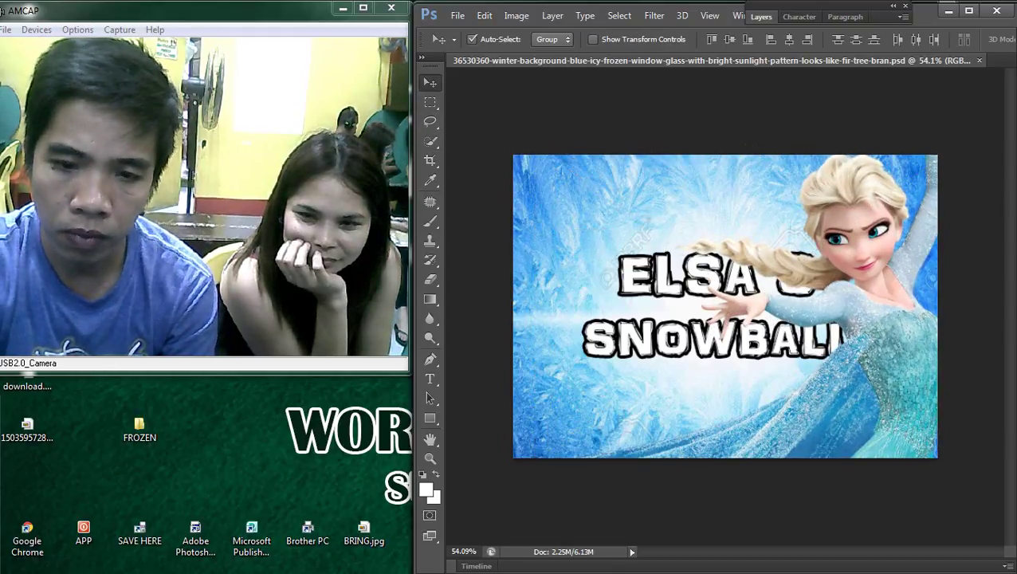
{"action": "left_click_drag", "start_coordinate": [714, 270], "coordinate": [642, 268]}
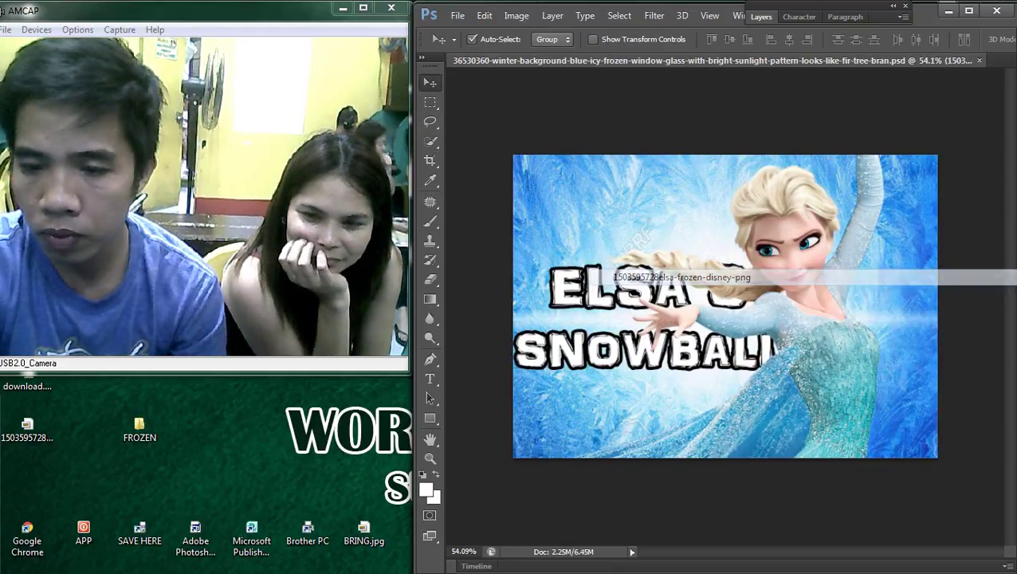
{"action": "left_click_drag", "start_coordinate": [825, 237], "coordinate": [875, 226]}
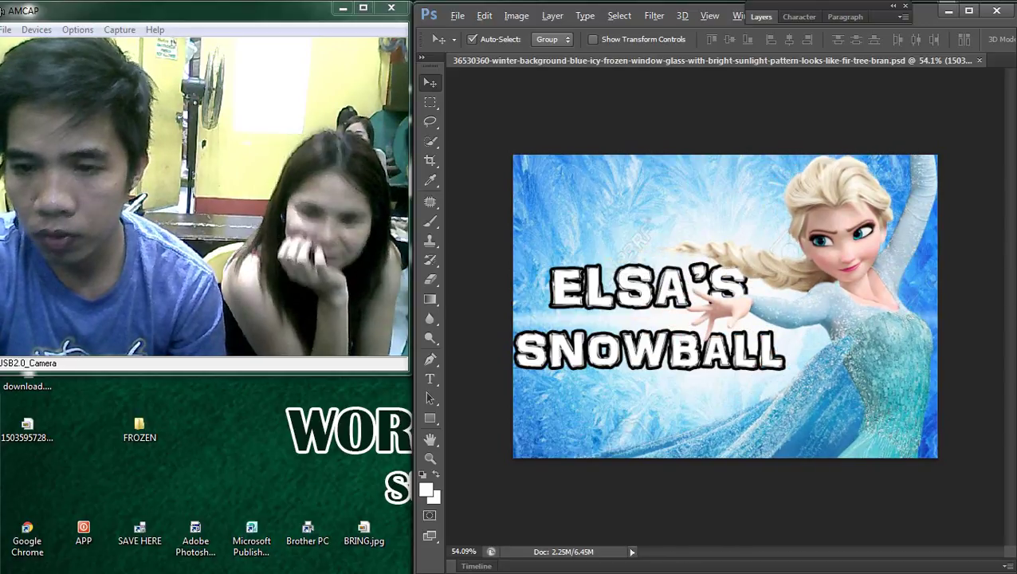
{"action": "scroll", "coordinate": [875, 226], "scroll_direction": "down", "scroll_amount": 1}
{"action": "left_click", "coordinate": [653, 290]}
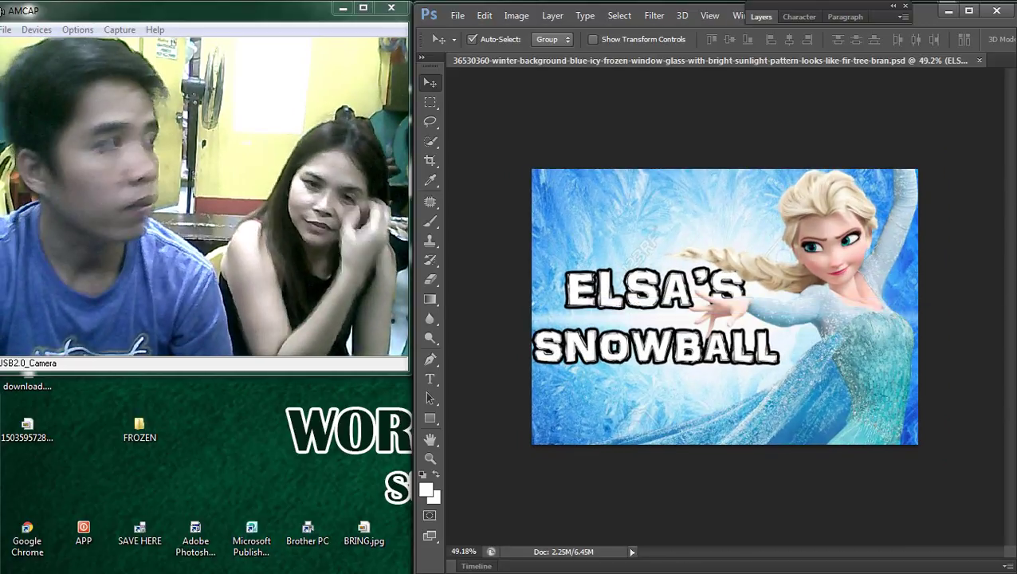
Step: Bring the title text in front of Elsa and nudge SNOWBALL right
{"action": "left_click", "coordinate": [552, 15]}
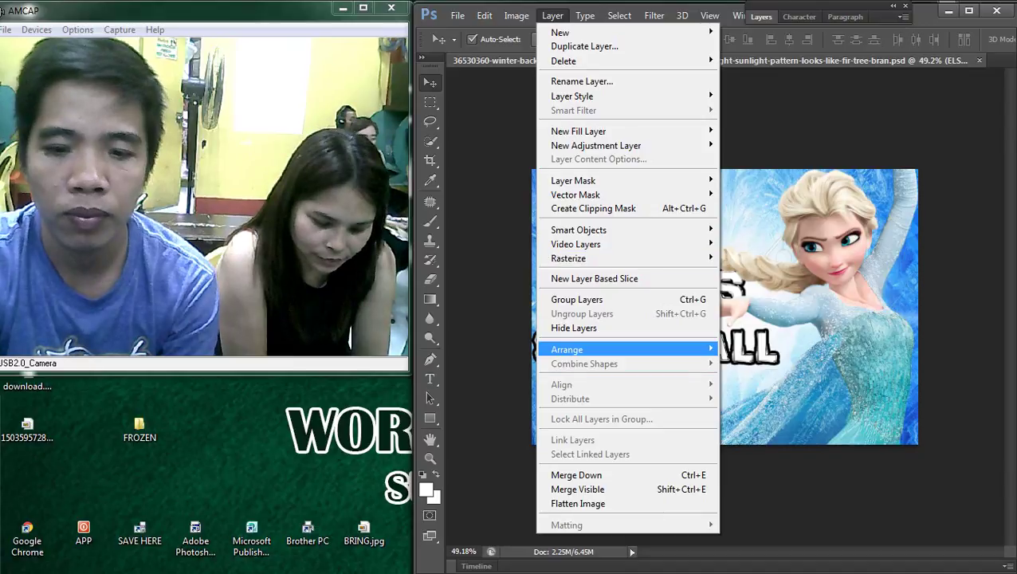
{"action": "mouse_move", "coordinate": [566, 349]}
{"action": "left_click", "coordinate": [757, 348]}
{"action": "right_click", "coordinate": [590, 360]}
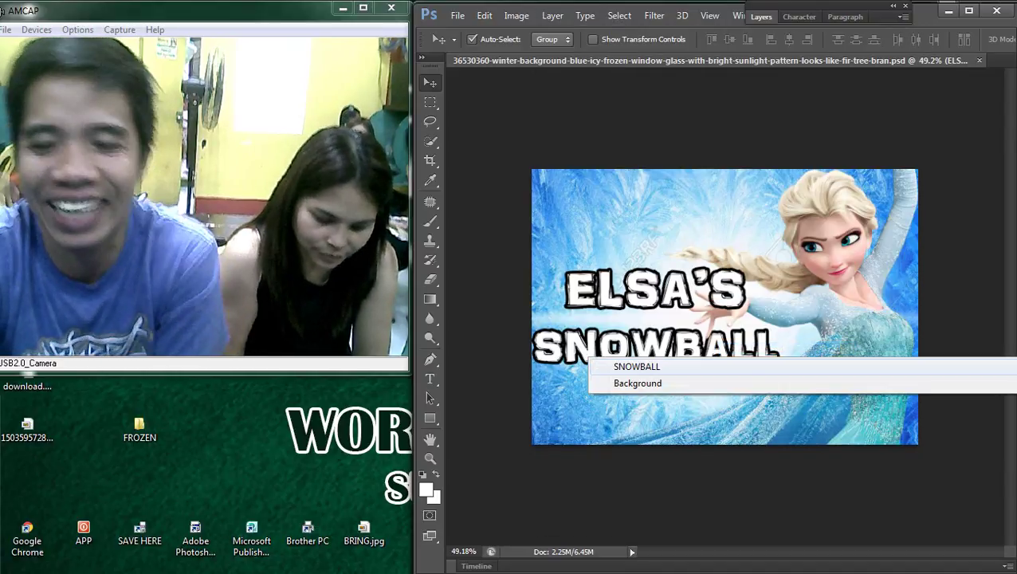
{"action": "left_click", "coordinate": [621, 363]}
{"action": "left_click_drag", "start_coordinate": [734, 319], "coordinate": [747, 324]}
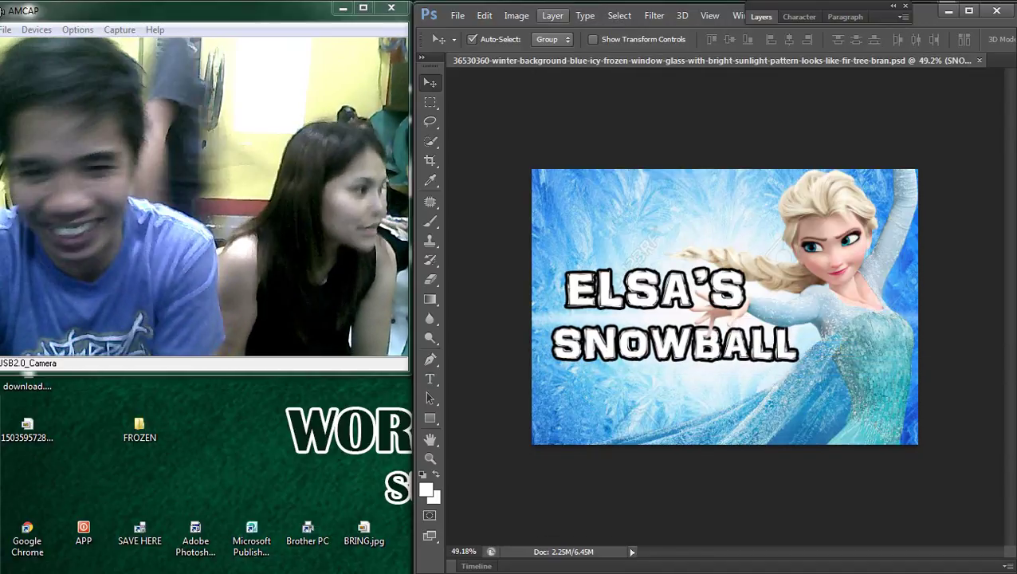
Step: Bring the active text layer forward one level and nudge ELSA'S right
{"action": "left_click", "coordinate": [552, 15]}
{"action": "mouse_move", "coordinate": [566, 349]}
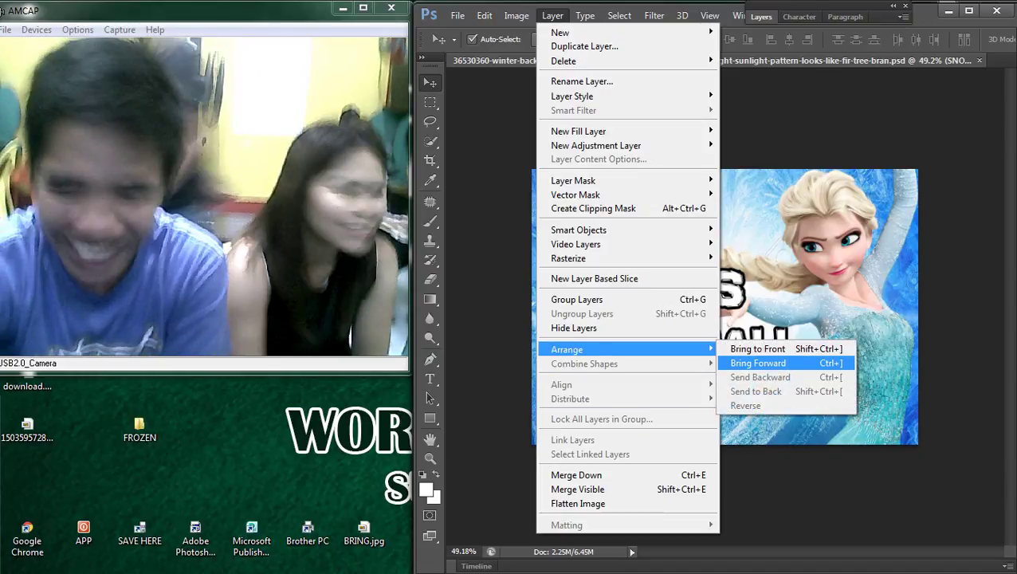
{"action": "left_click", "coordinate": [757, 362]}
{"action": "right_click", "coordinate": [588, 283]}
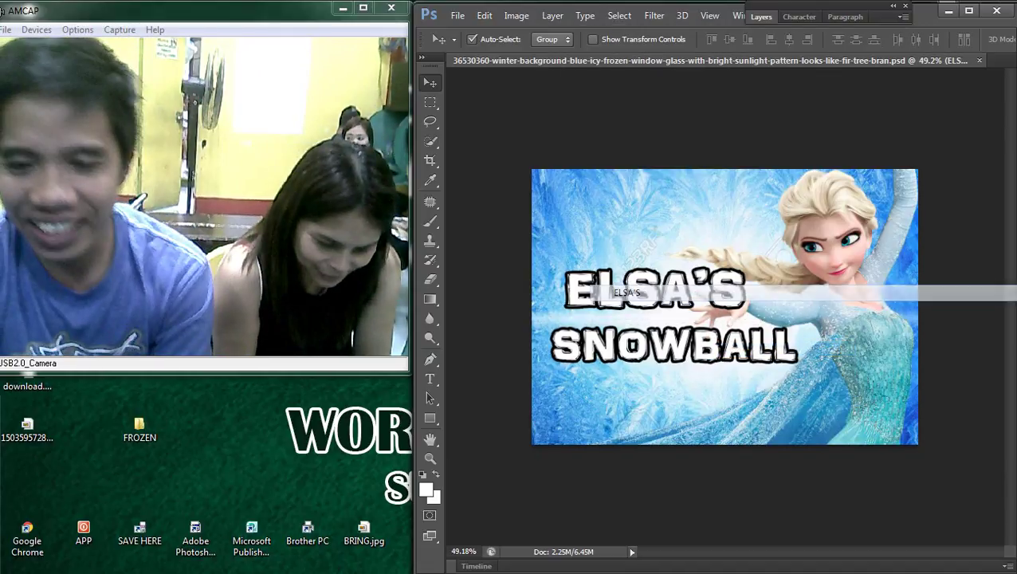
{"action": "left_click", "coordinate": [626, 293]}
{"action": "left_click_drag", "start_coordinate": [717, 263], "coordinate": [728, 265]}
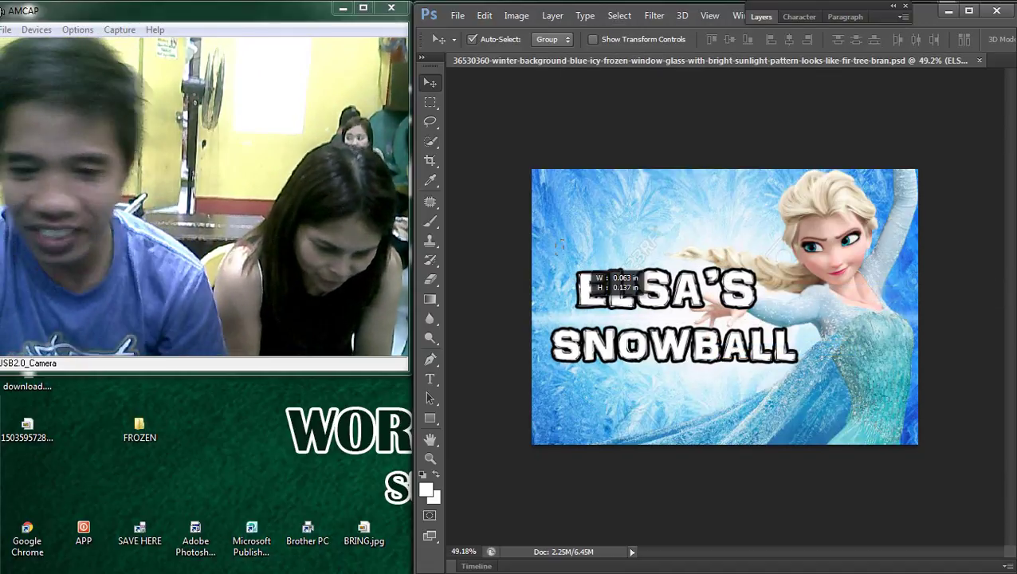
Step: Enlarge the ELSA'S text to about 116%
{"action": "key", "text": "ctrl+t"}
{"action": "key", "text": "Return"}
{"action": "right_click", "coordinate": [640, 277]}
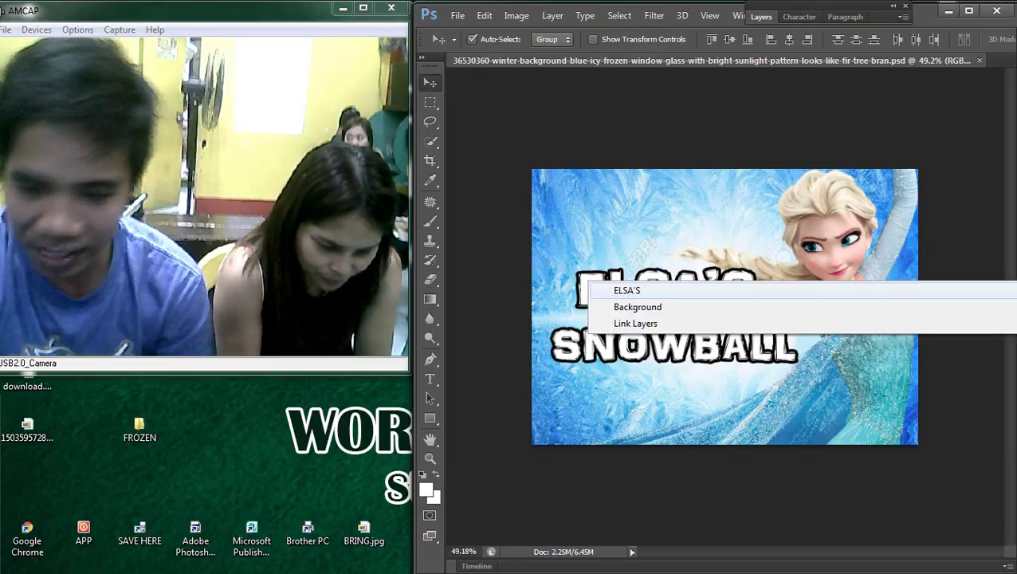
{"action": "left_click", "coordinate": [653, 289]}
{"action": "key", "text": "ctrl+t"}
{"action": "mouse_move", "coordinate": [759, 266]}
{"action": "left_mouse_down"}
{"action": "mouse_move", "coordinate": [785, 253]}
{"action": "mouse_move", "coordinate": [777, 263]}
{"action": "left_mouse_up"}
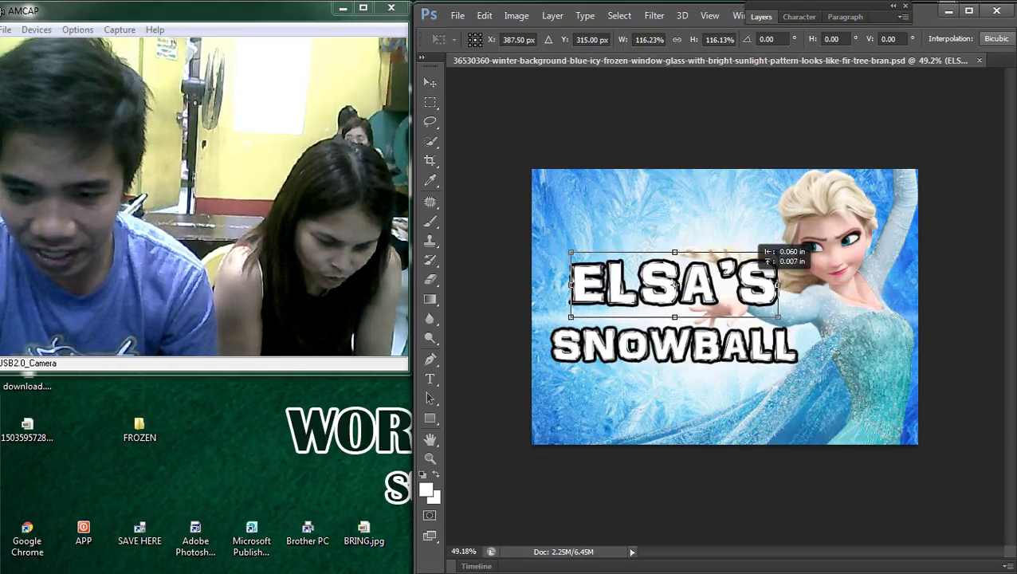
{"action": "key", "text": "Return"}
Step: Enlarge the SNOWBALL text slightly
{"action": "right_click", "coordinate": [673, 344]}
{"action": "left_click", "coordinate": [686, 354]}
{"action": "key", "text": "ctrl+t"}
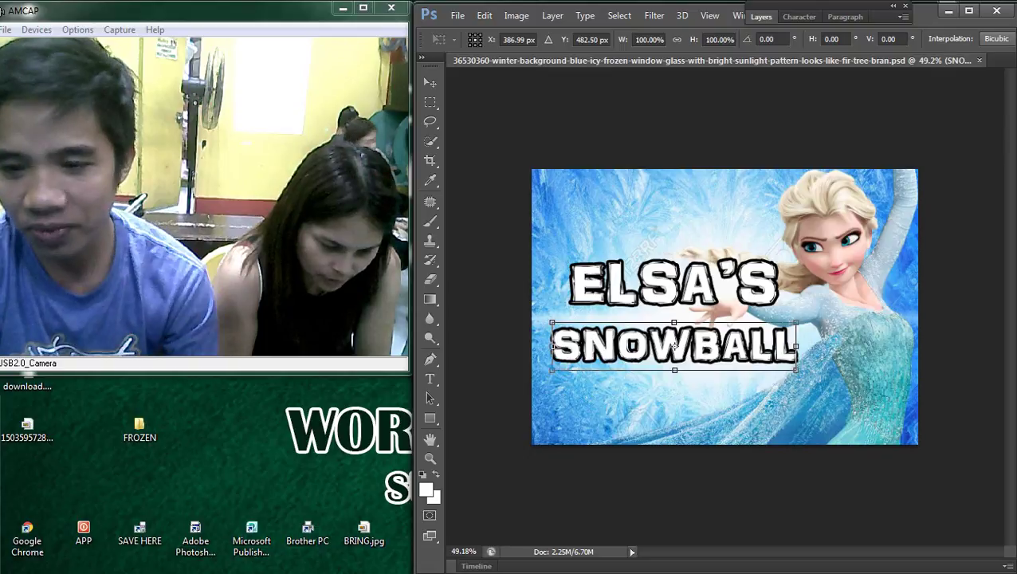
{"action": "left_click_drag", "start_coordinate": [796, 324], "coordinate": [815, 323]}
{"action": "key", "text": "Return"}
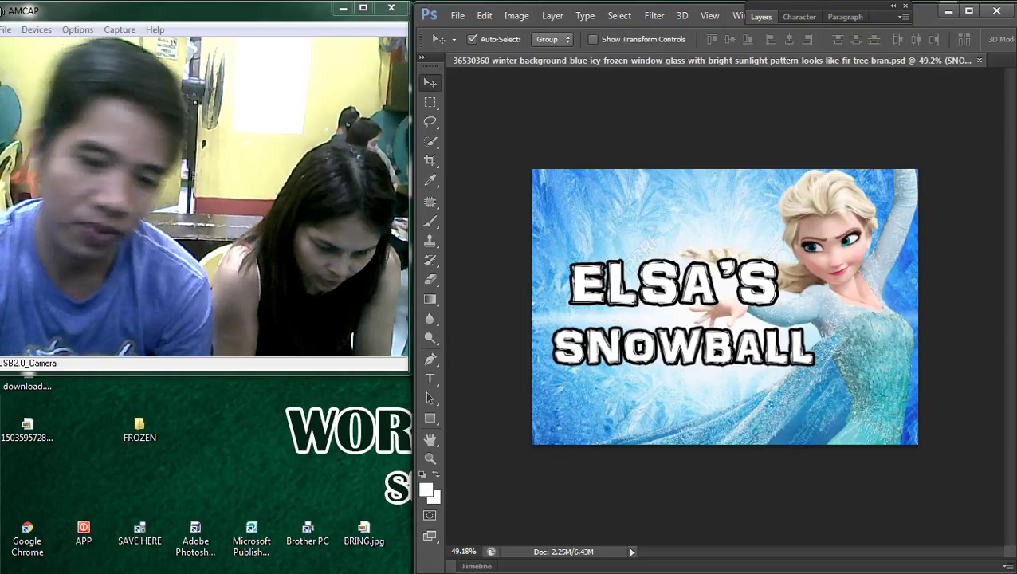
{"action": "right_click", "coordinate": [589, 343]}
{"action": "left_click", "coordinate": [609, 348]}
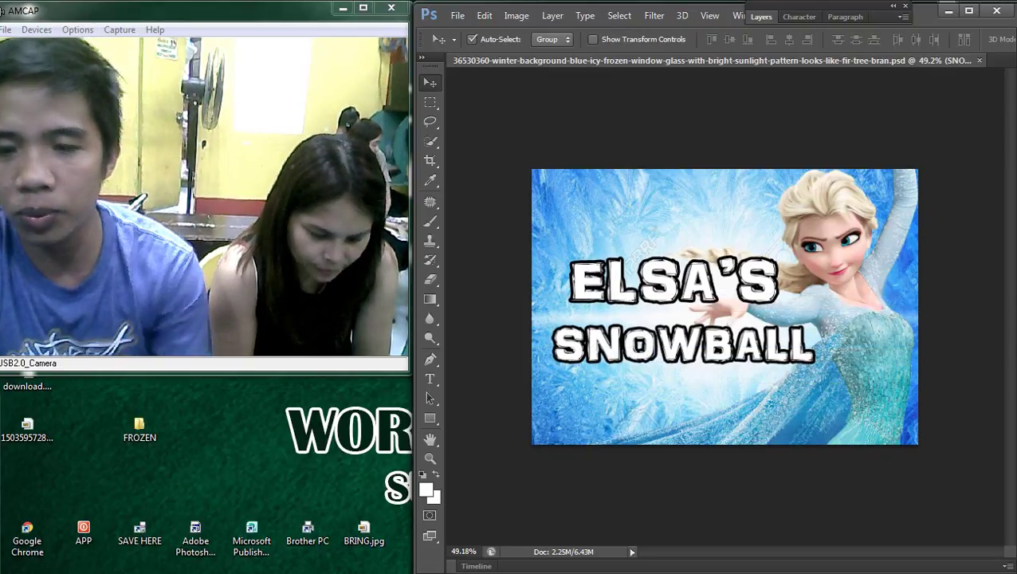
{"action": "scroll", "coordinate": [724, 307], "scroll_direction": "down", "scroll_amount": 3}
{"action": "scroll", "coordinate": [724, 307], "scroll_direction": "up", "scroll_amount": 2}
Step: Retype the E at the start of the ELSA'S title
{"action": "left_click", "coordinate": [457, 15]}
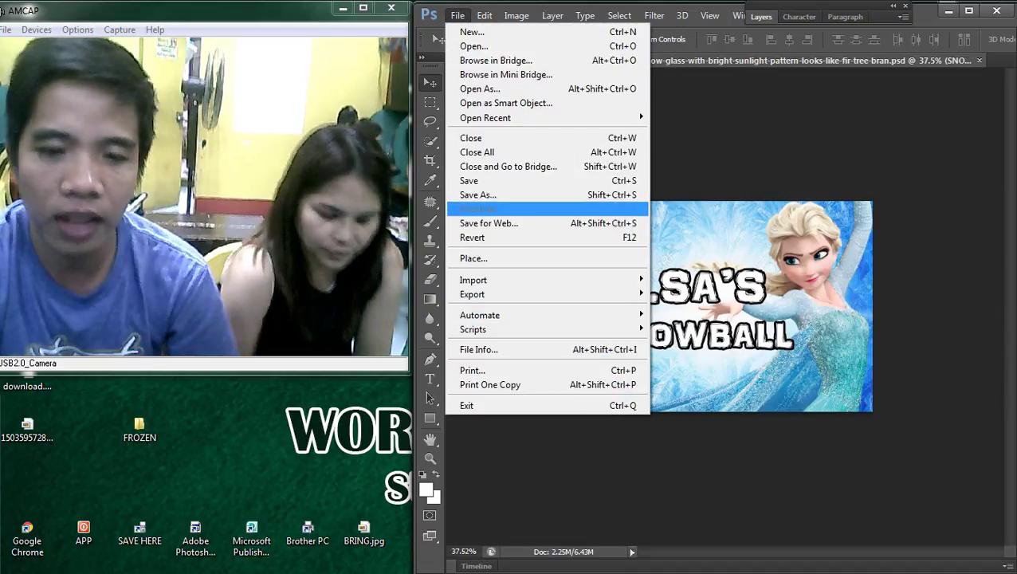
{"action": "left_click", "coordinate": [476, 196]}
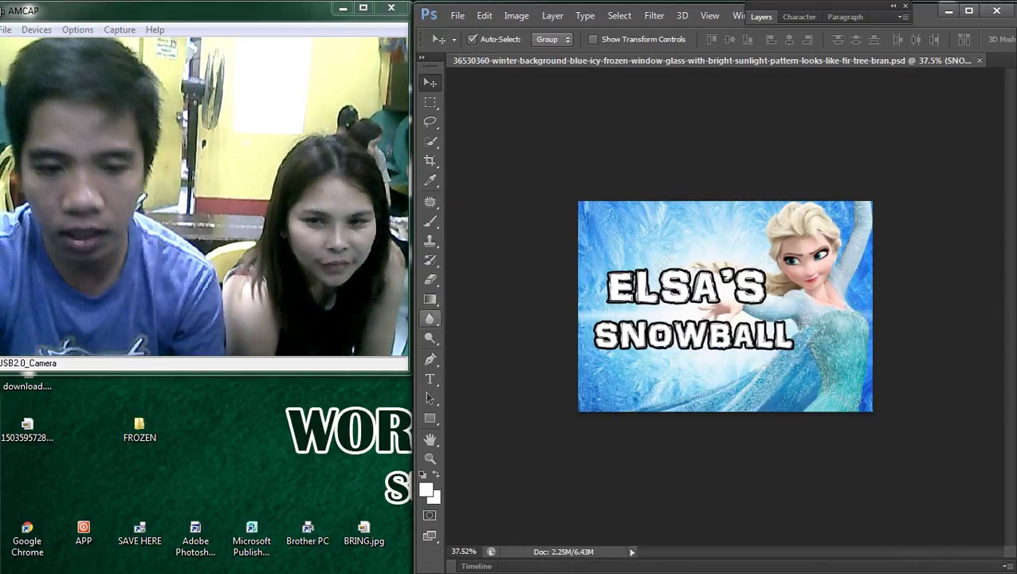
{"action": "key", "text": "t"}
{"action": "scroll", "coordinate": [724, 307], "scroll_direction": "up", "scroll_amount": 1}
{"action": "left_click_drag", "start_coordinate": [583, 283], "coordinate": [615, 282]}
{"action": "key", "text": "ctrl+Return"}
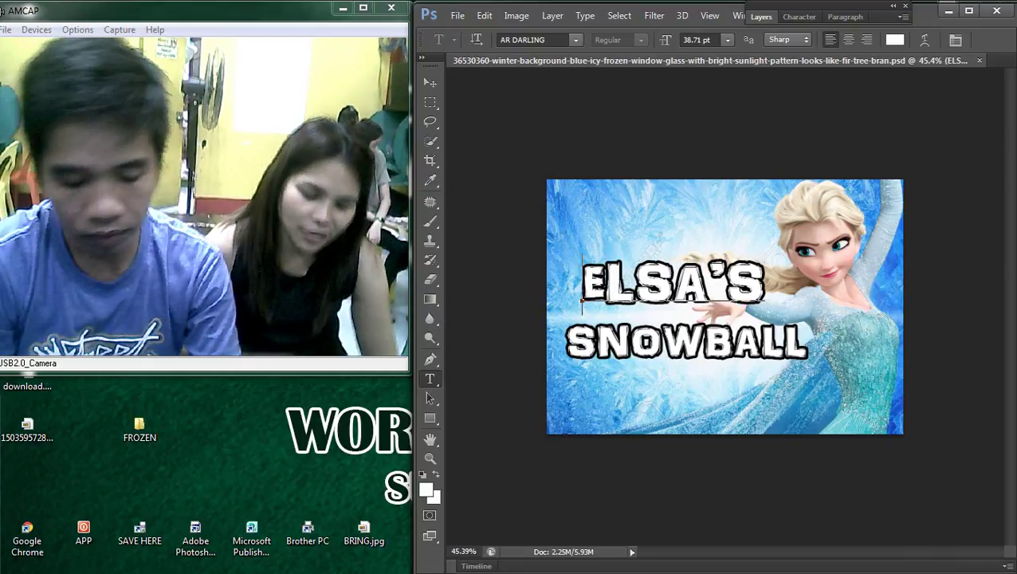
{"action": "left_click_drag", "start_coordinate": [581, 282], "coordinate": [614, 283]}
{"action": "type", "text": "E"}
{"action": "left_click", "coordinate": [429, 82]}
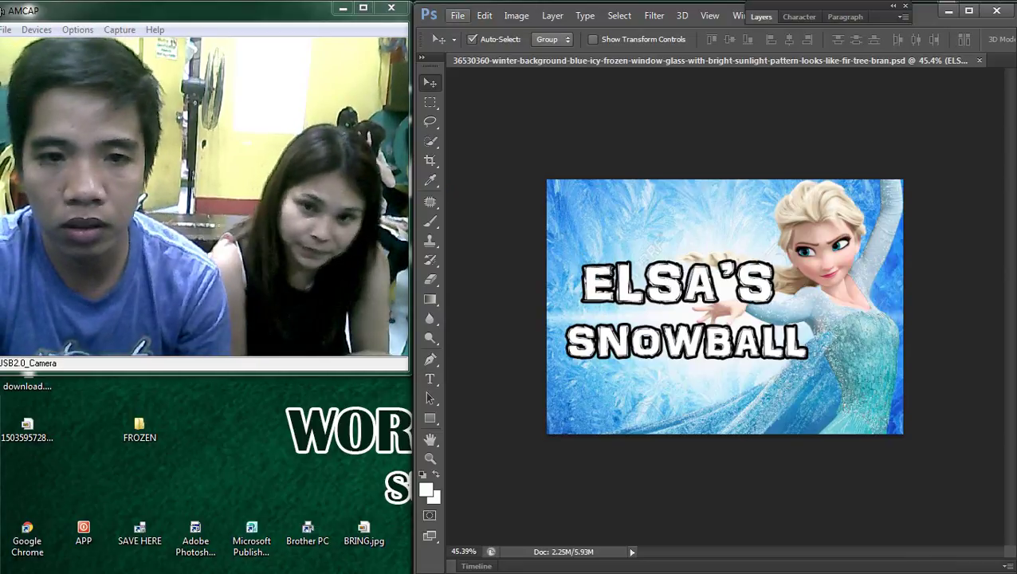
Step: Save the card as JPEG named 3 in FROZEN at quality 12
{"action": "left_click", "coordinate": [457, 15]}
{"action": "left_click", "coordinate": [475, 194]}
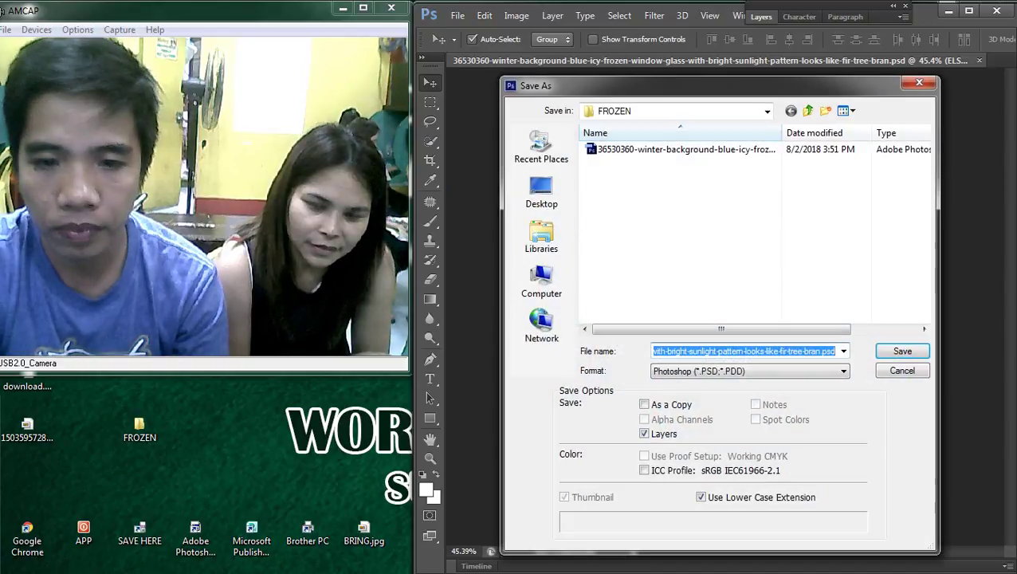
{"action": "left_click", "coordinate": [749, 370]}
{"action": "left_click", "coordinate": [694, 231]}
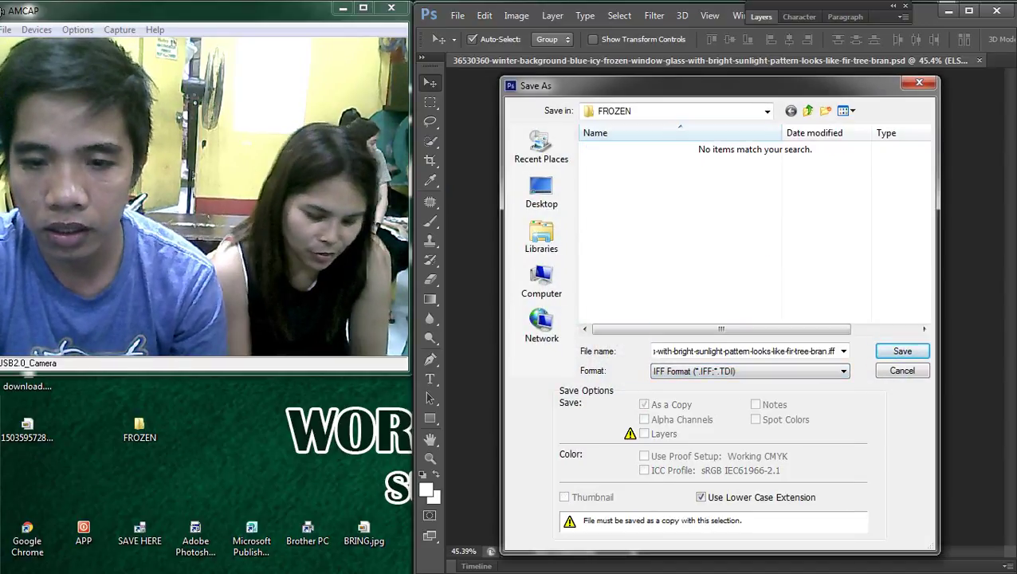
{"action": "left_click", "coordinate": [748, 370]}
{"action": "left_click", "coordinate": [700, 240]}
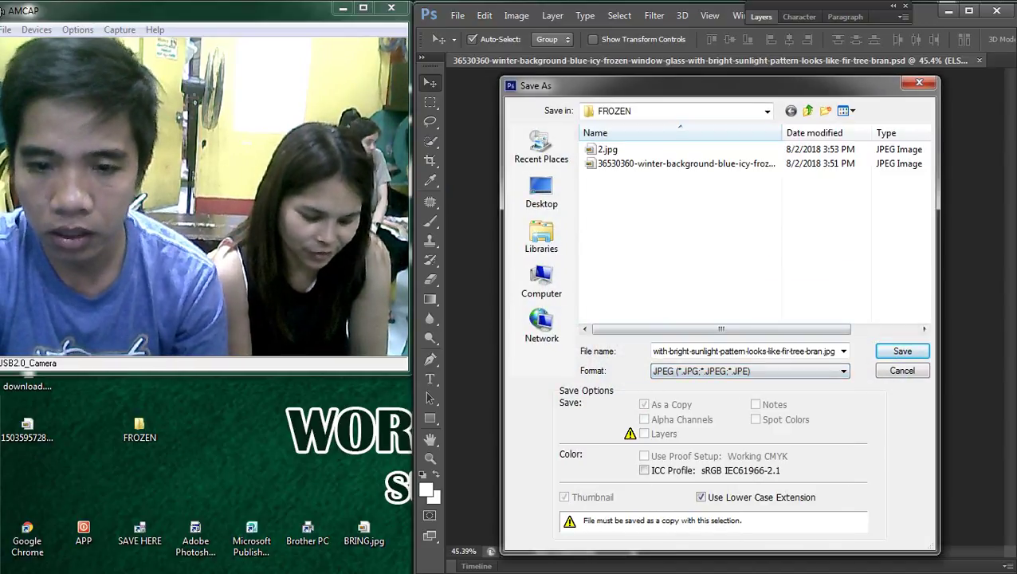
{"action": "key", "text": "shift+Tab"}
{"action": "type", "text": "3"}
{"action": "key", "text": "Return"}
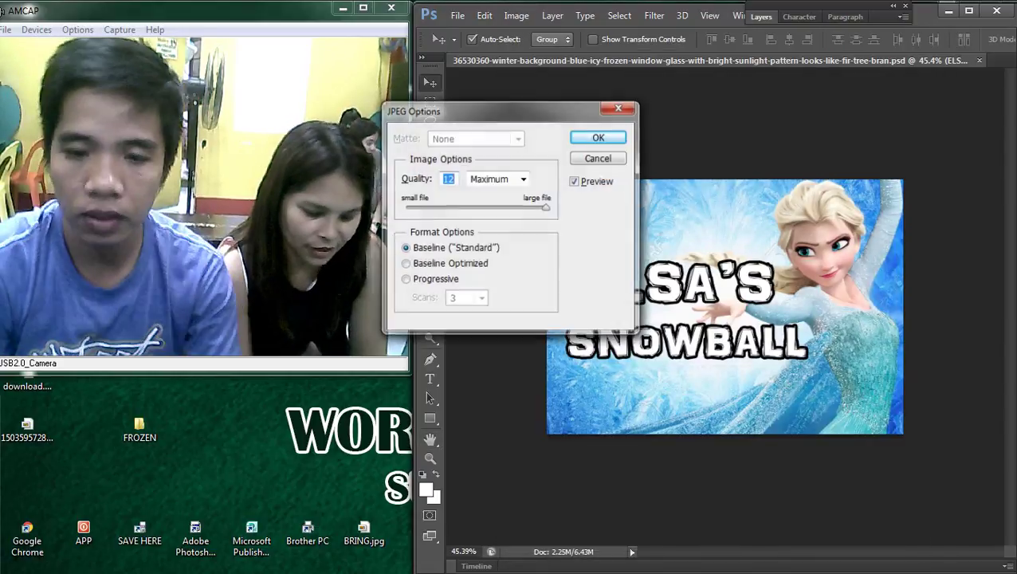
{"action": "key", "text": "Return"}
{"action": "key", "text": "ctrl+minus"}
Step: Replace the ELSA'S title with A KISS TO and nudge it up-left
{"action": "left_click", "coordinate": [430, 378]}
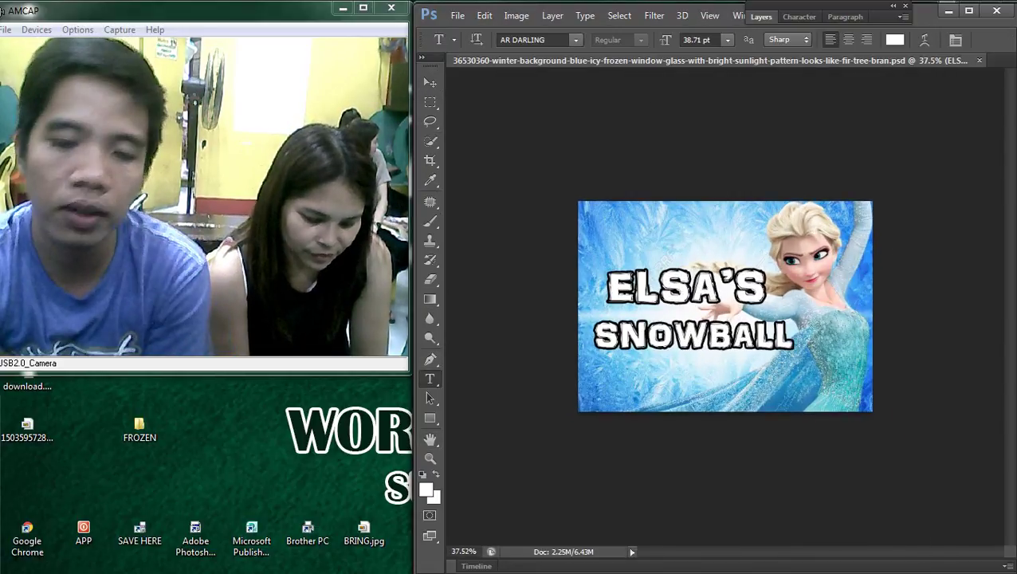
{"action": "key", "text": "ctrl+a"}
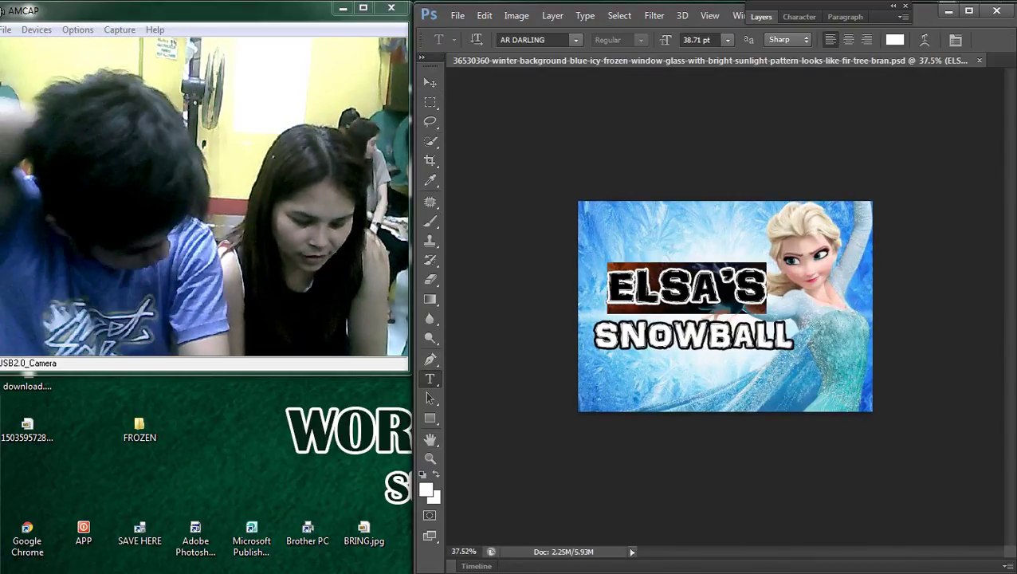
{"action": "type", "text": "A K"}
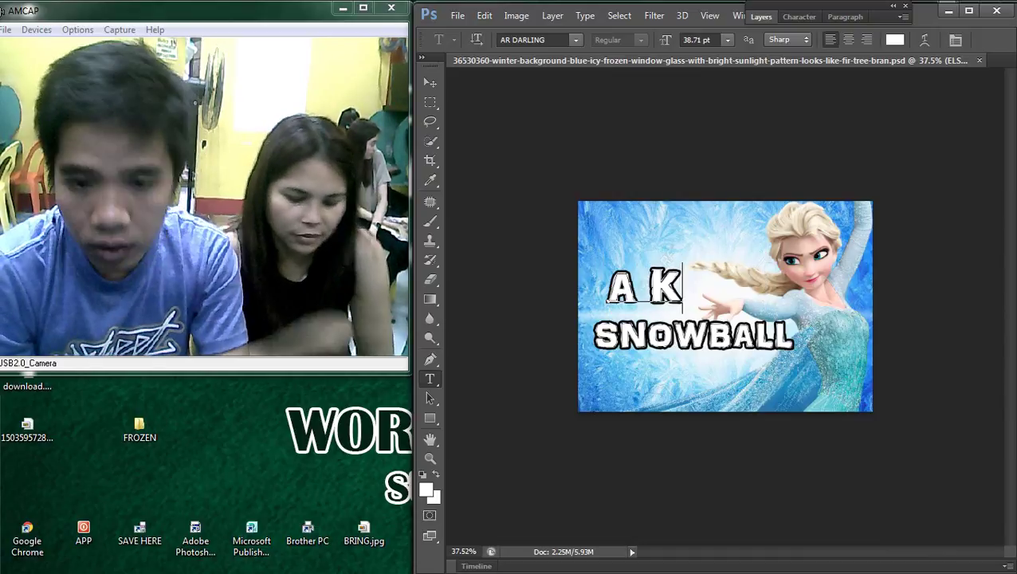
{"action": "type", "text": "ISS TO"}
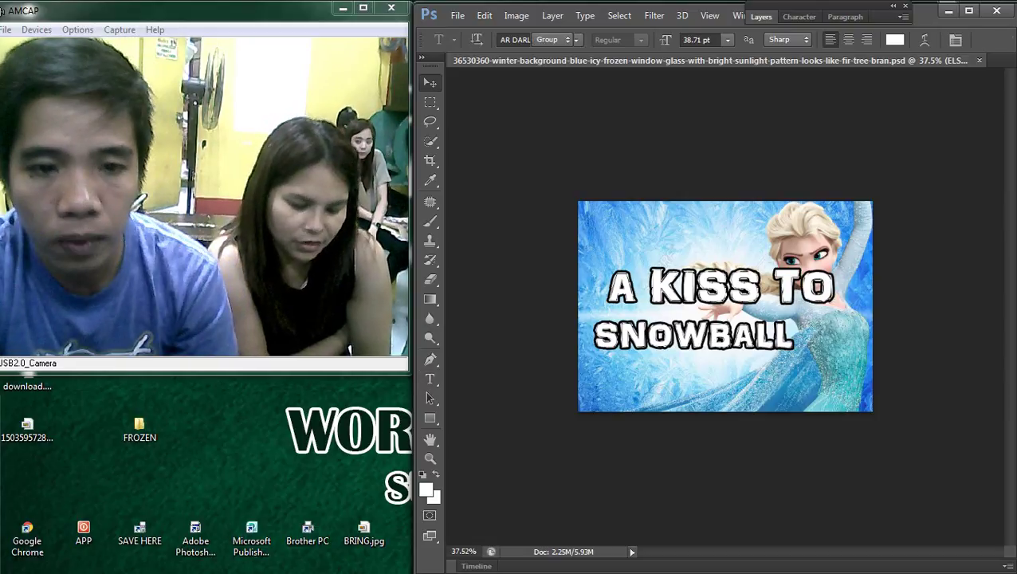
{"action": "left_click", "coordinate": [430, 82]}
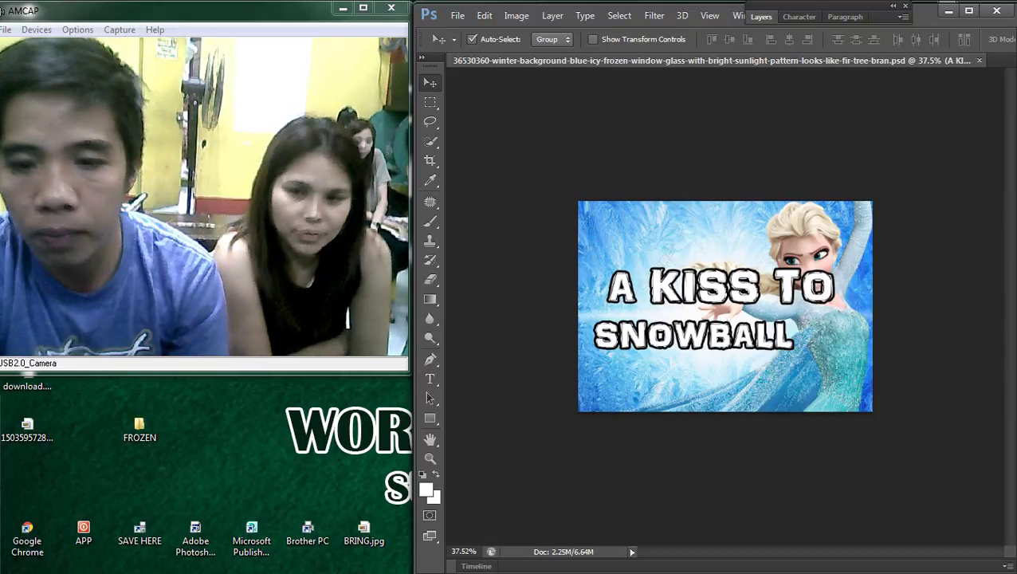
{"action": "left_click_drag", "start_coordinate": [717, 288], "coordinate": [713, 282]}
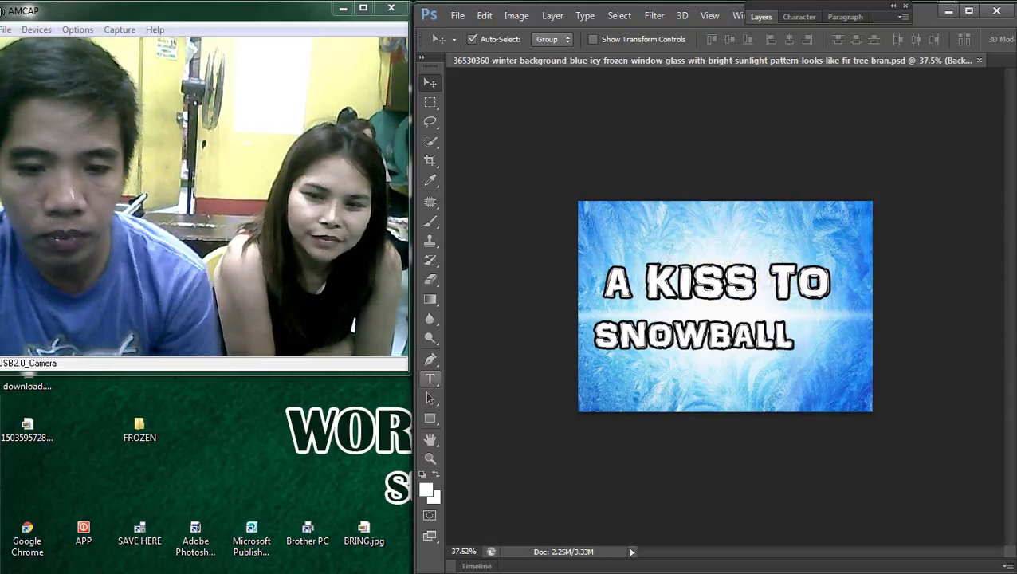
Step: Retype SNOWBALL as MILT A and centre it under A KISS TO
{"action": "key", "text": "t"}
{"action": "double_click", "coordinate": [693, 335]}
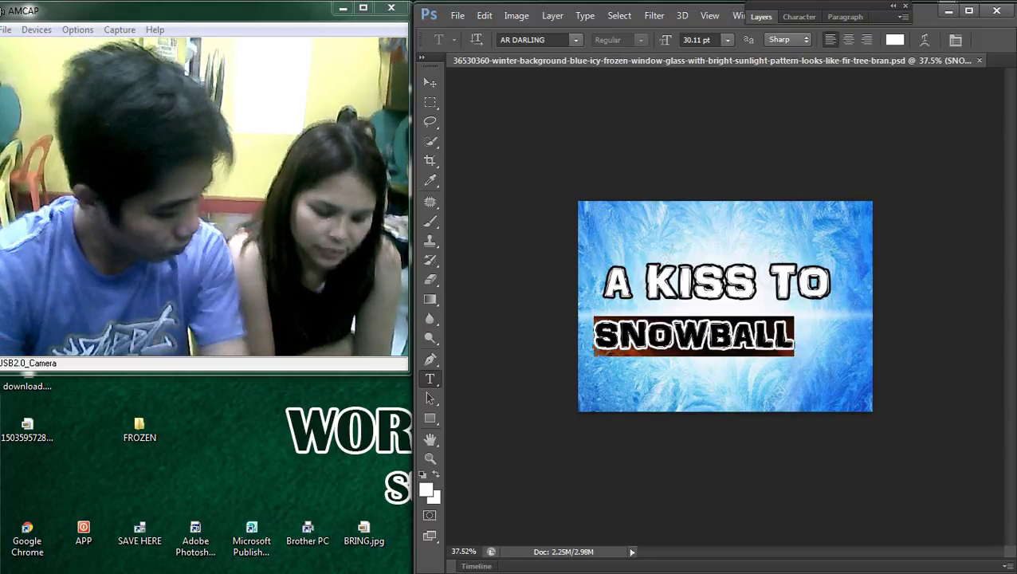
{"action": "type", "text": "MILK A"}
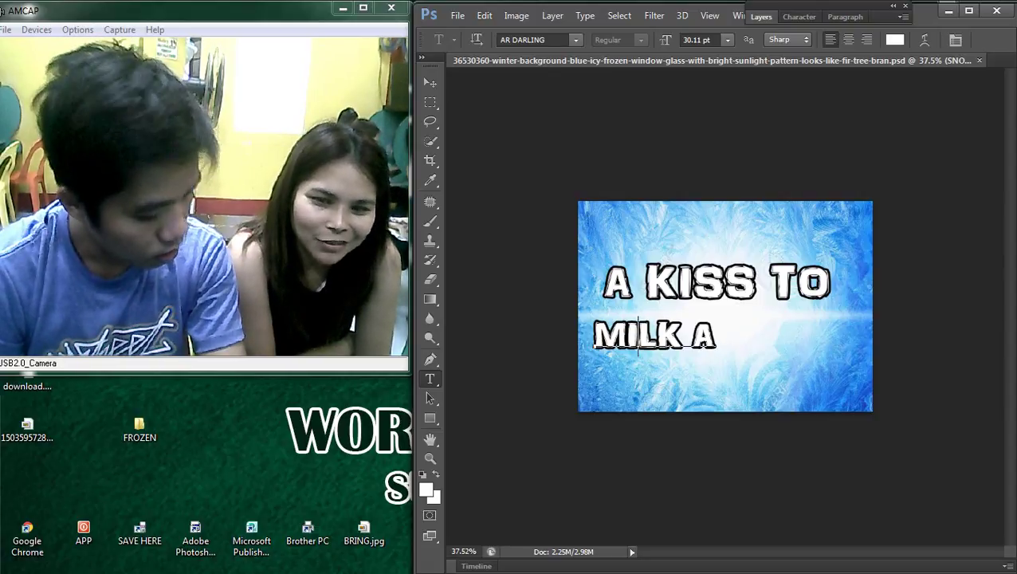
{"action": "key", "text": "BackSpace"}
{"action": "type", "text": "T"}
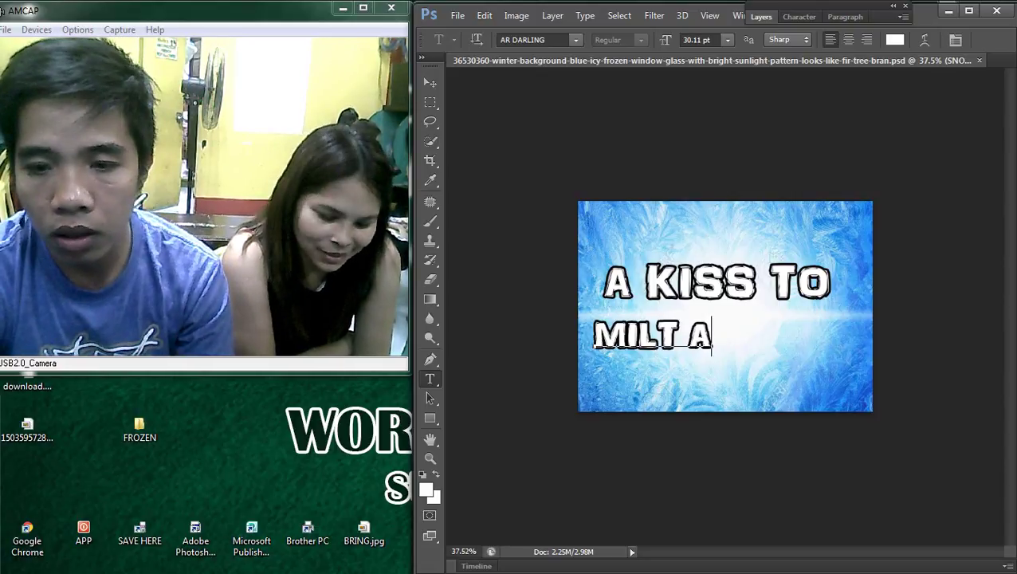
{"action": "left_click", "coordinate": [429, 82]}
{"action": "left_click_drag", "start_coordinate": [694, 303], "coordinate": [787, 298]}
Step: Move A KISS TO higher and MILT A up beneath it
{"action": "right_click", "coordinate": [589, 284]}
{"action": "left_click", "coordinate": [612, 293]}
{"action": "left_click_drag", "start_coordinate": [773, 258], "coordinate": [775, 235]}
{"action": "right_click", "coordinate": [589, 336]}
{"action": "left_click", "coordinate": [628, 342]}
{"action": "left_click_drag", "start_coordinate": [768, 319], "coordinate": [768, 296]}
Step: Alt-drag a copy of A KISS TO down, retype it as FROZEN, and centre it under MILT A
{"action": "right_click", "coordinate": [589, 269]}
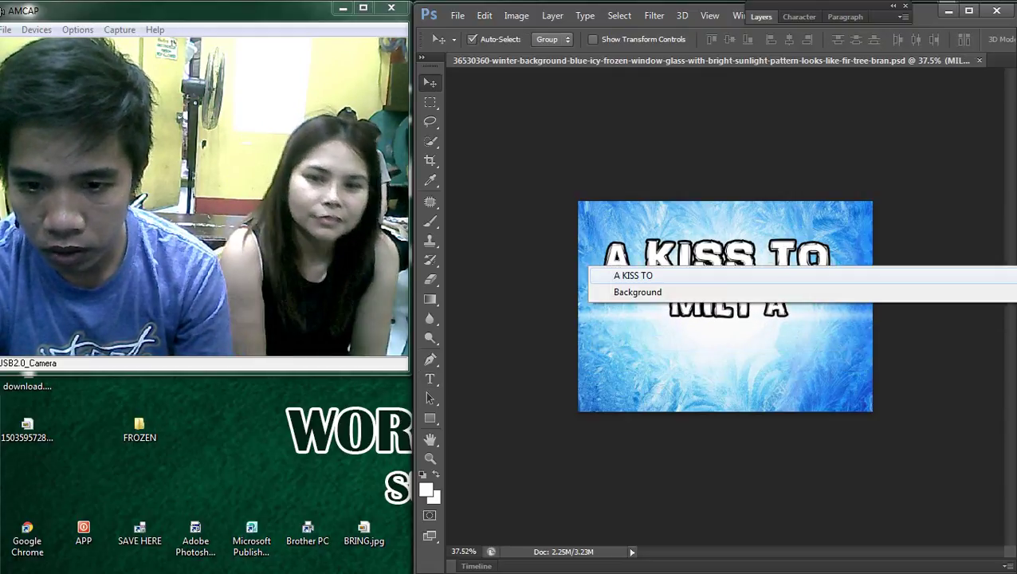
{"action": "left_click", "coordinate": [621, 278]}
{"action": "left_click_drag", "start_coordinate": [766, 239], "coordinate": [766, 312]}
{"action": "left_click", "coordinate": [429, 379]}
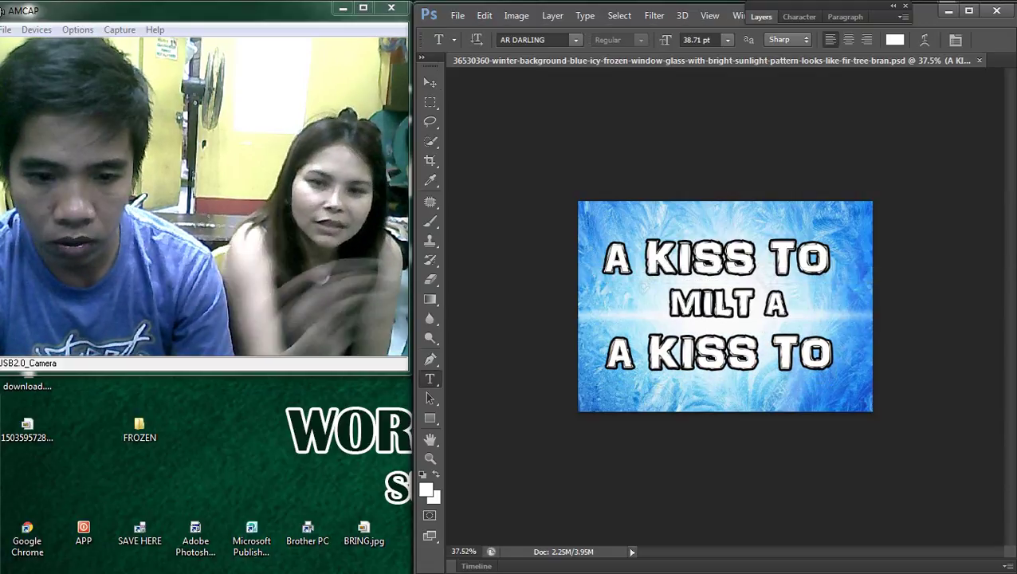
{"action": "left_click_drag", "start_coordinate": [607, 354], "coordinate": [833, 357]}
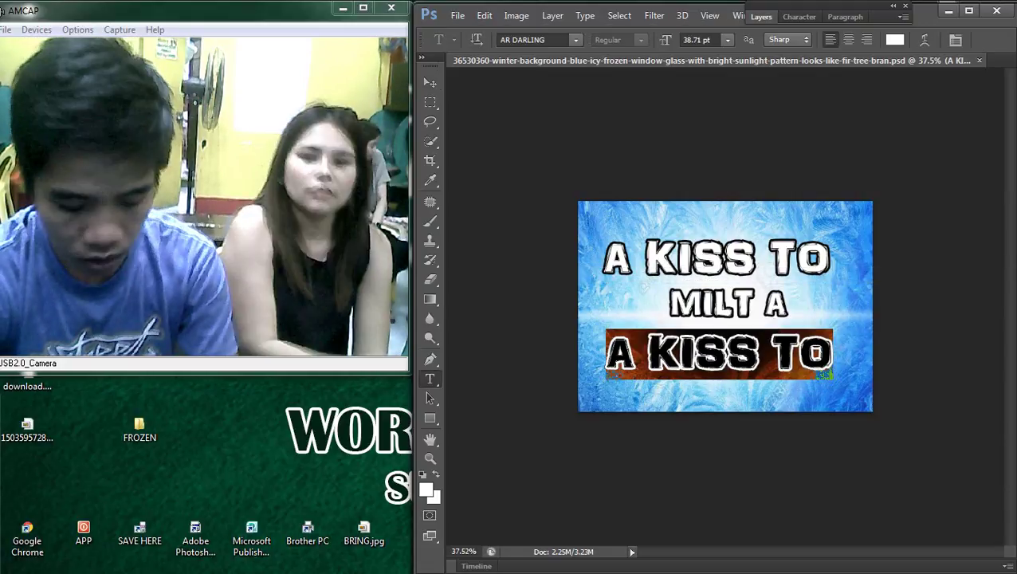
{"action": "left_click", "coordinate": [633, 354]}
{"action": "key", "text": "ctrl+a"}
{"action": "type", "text": "FROZE"}
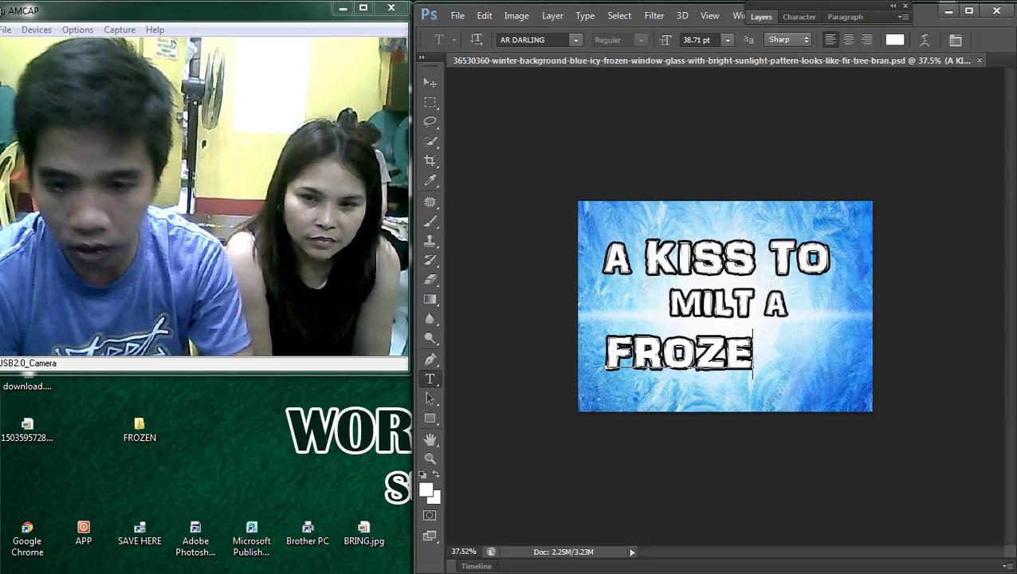
{"action": "type", "text": "N"}
{"action": "key", "text": "ctrl+Return"}
{"action": "key", "text": "v"}
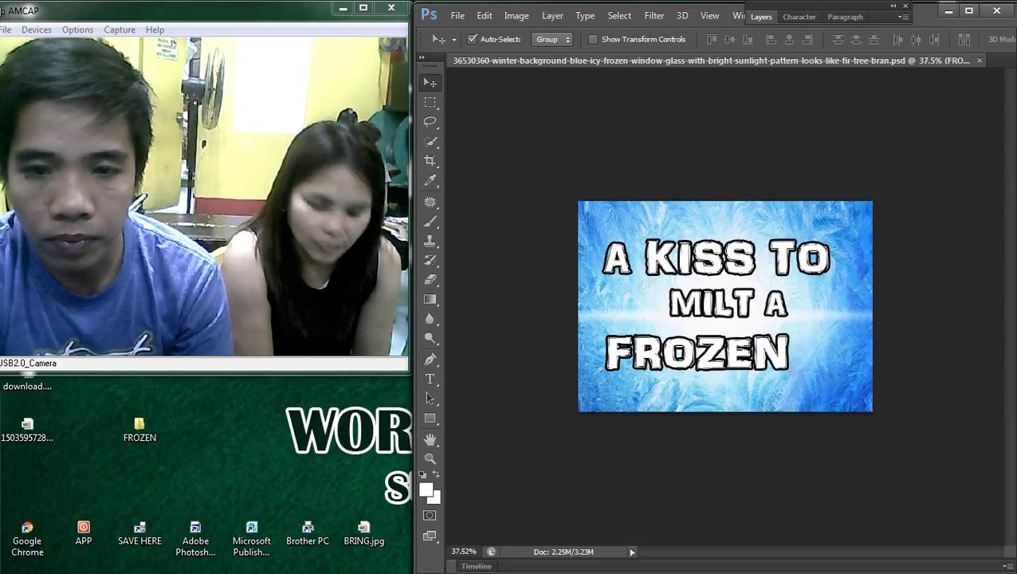
{"action": "left_click_drag", "start_coordinate": [697, 353], "coordinate": [729, 345]}
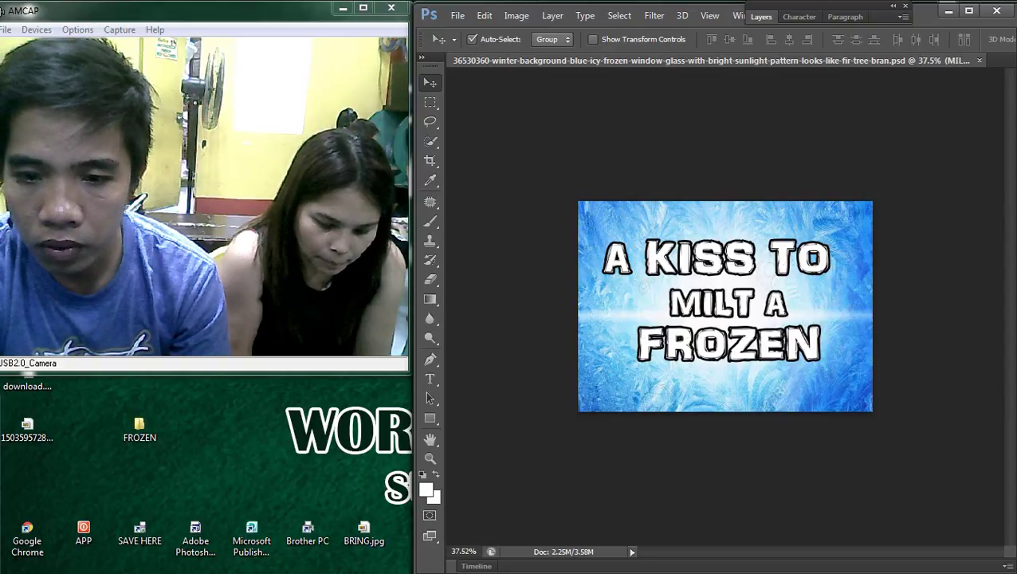
{"action": "left_click", "coordinate": [788, 358]}
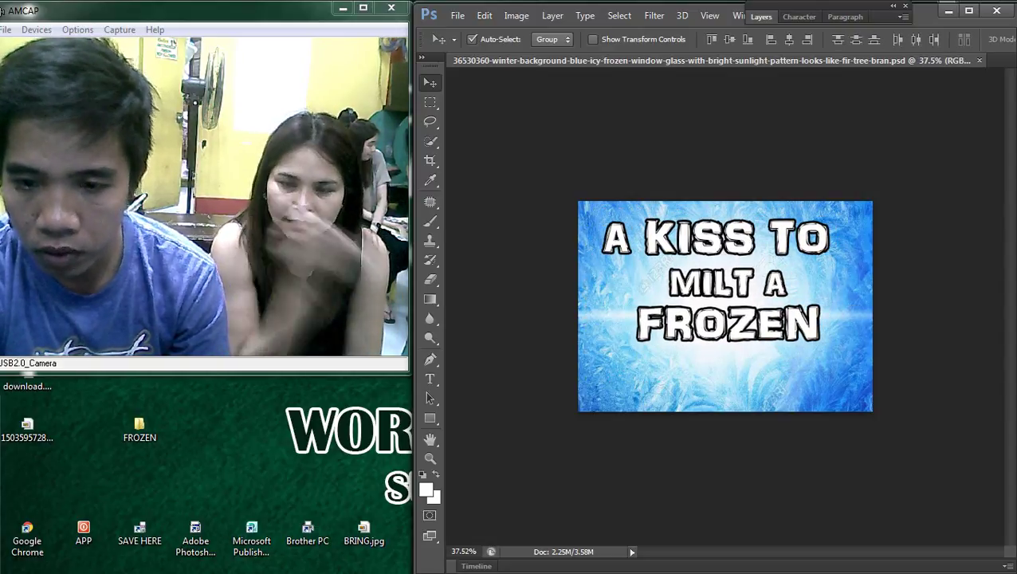
Step: Correct MILT A to MELT A and nudge the line slightly left
{"action": "right_click", "coordinate": [590, 291]}
{"action": "left_click", "coordinate": [626, 298]}
{"action": "key", "text": "t"}
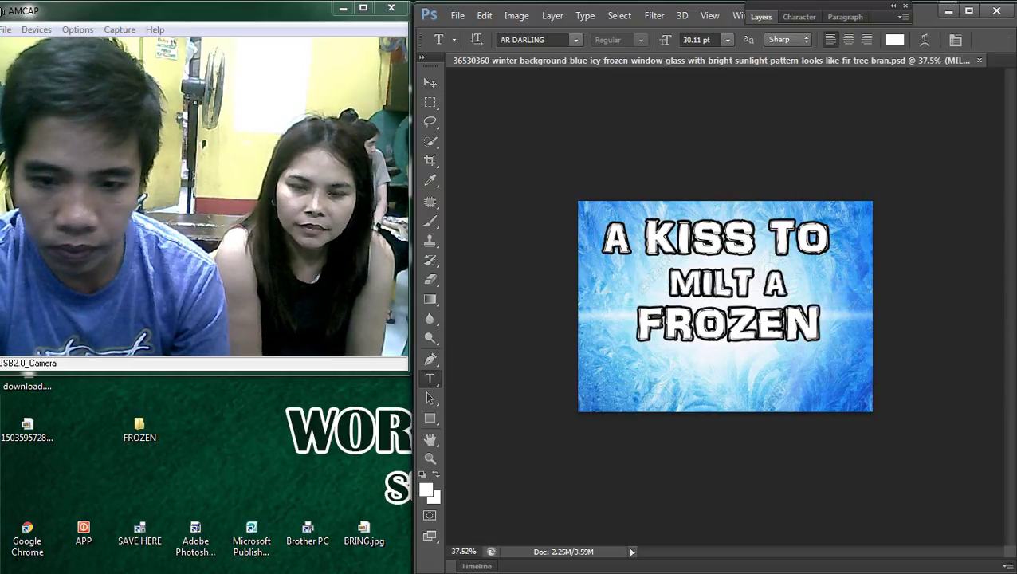
{"action": "left_click", "coordinate": [693, 283]}
{"action": "key", "text": "Delete"}
{"action": "type", "text": "E"}
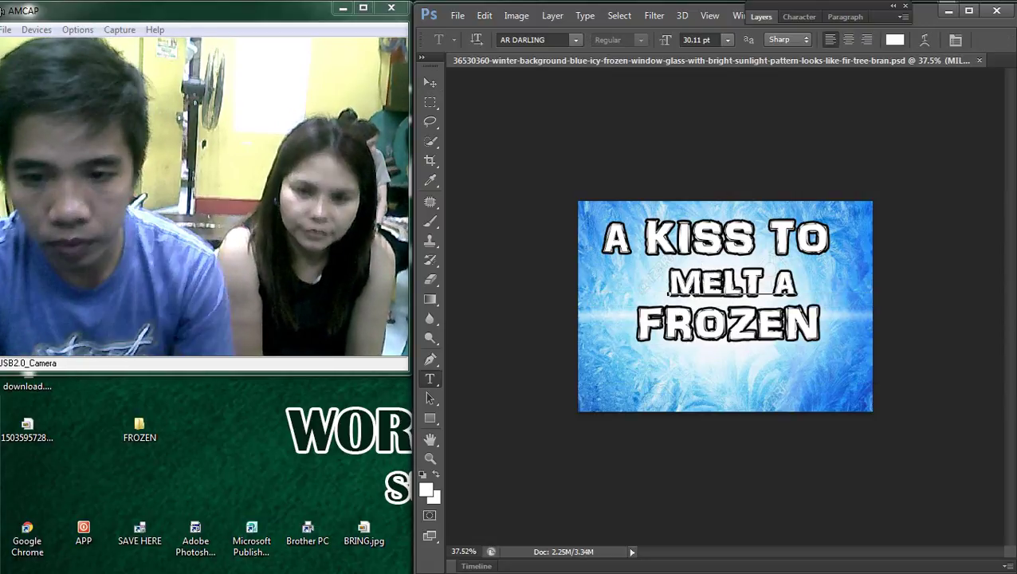
{"action": "key", "text": "ctrl+Return"}
{"action": "key", "text": "v"}
{"action": "key", "text": "shift+Left"}
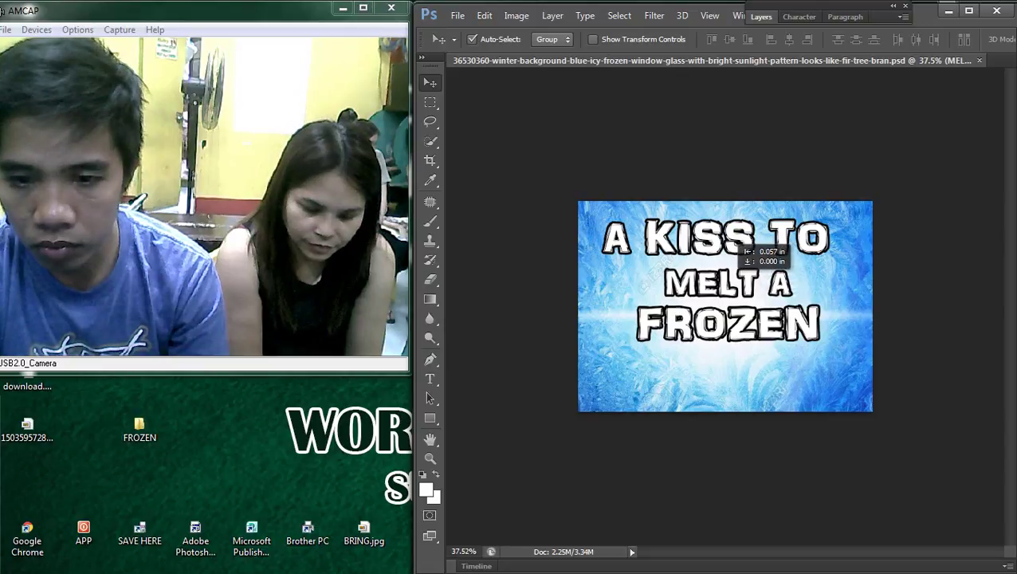
Step: Copy A KISS TO below FROZEN, retype it as the HEART line ('HEARY'), and centre both lines
{"action": "right_click", "coordinate": [585, 240]}
{"action": "left_click", "coordinate": [610, 251]}
{"action": "left_click_drag", "start_coordinate": [609, 252], "coordinate": [609, 382]}
{"action": "double_click", "coordinate": [717, 367]}
{"action": "key", "text": "ctrl+a"}
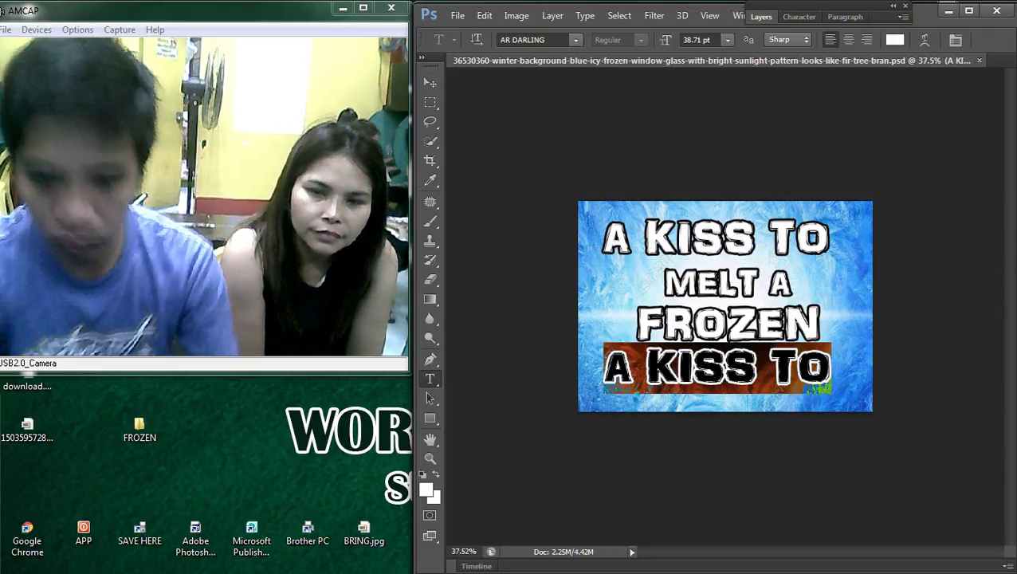
{"action": "type", "text": "HEA"}
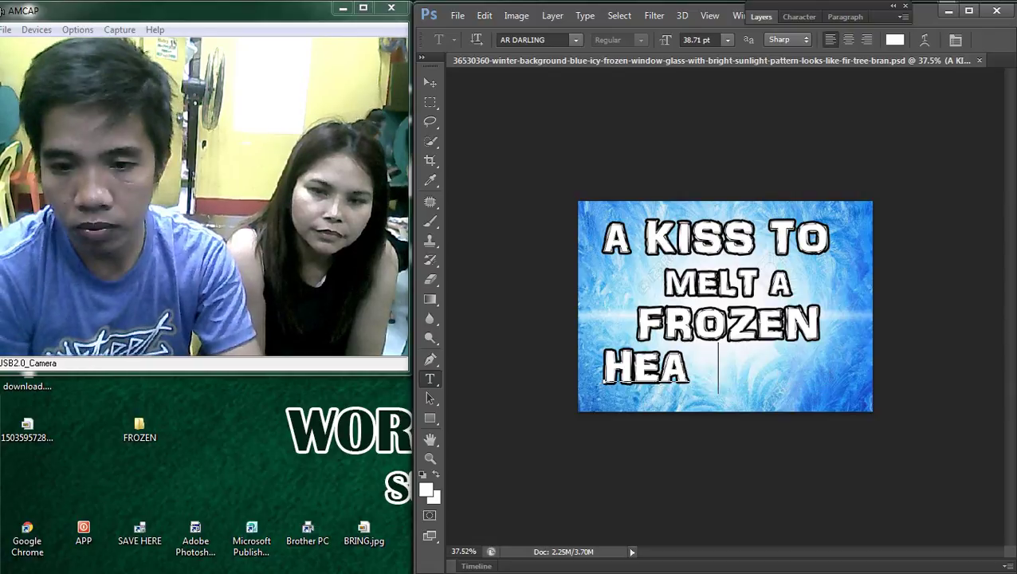
{"action": "type", "text": "RY"}
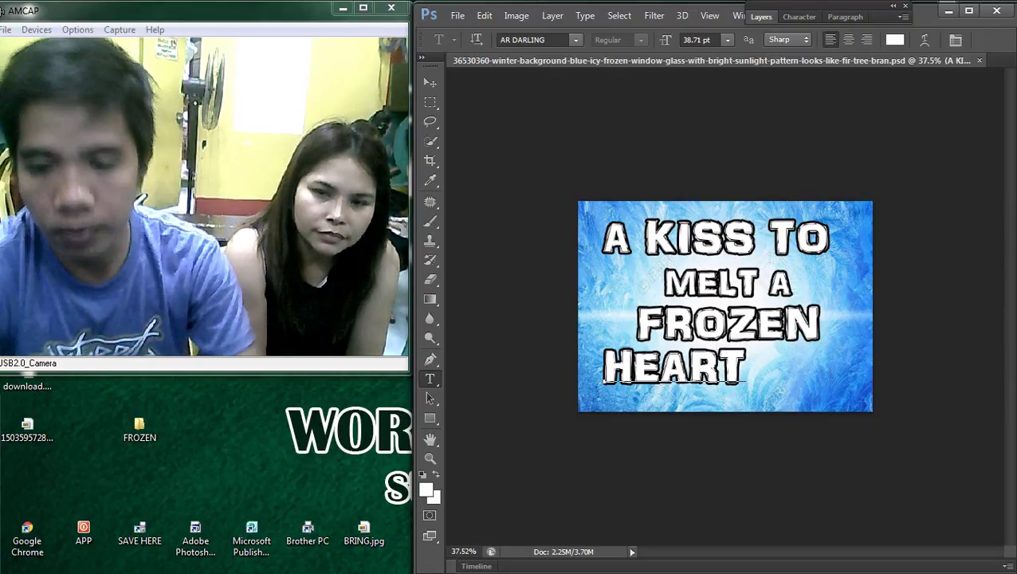
{"action": "left_click", "coordinate": [430, 82]}
{"action": "left_click_drag", "start_coordinate": [686, 368], "coordinate": [741, 369]}
{"action": "left_click_drag", "start_coordinate": [727, 323], "coordinate": [715, 323]}
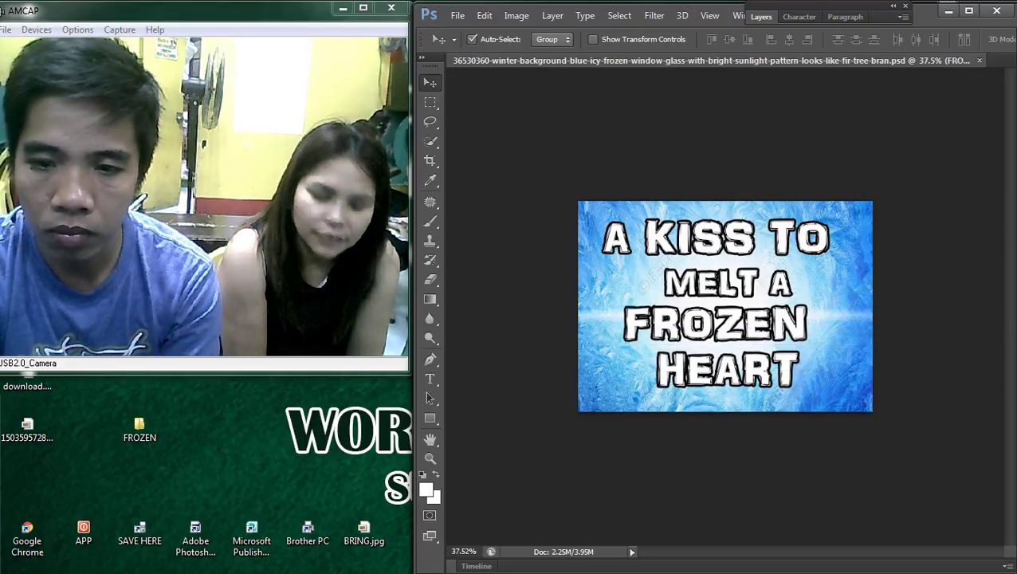
{"action": "right_click", "coordinate": [586, 368]}
{"action": "right_click", "coordinate": [585, 231]}
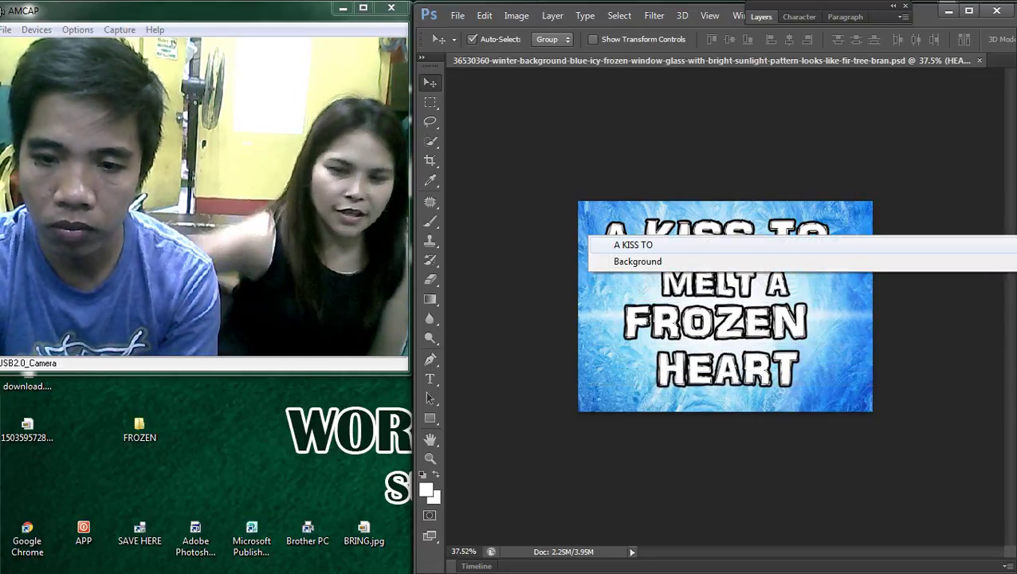
{"action": "left_click", "coordinate": [614, 239]}
Step: Preview an Elsa image and scroll down the frozen PNG results in Chrome
{"action": "mouse_move", "coordinate": [1014, 319]}
{"action": "left_click", "coordinate": [997, 100]}
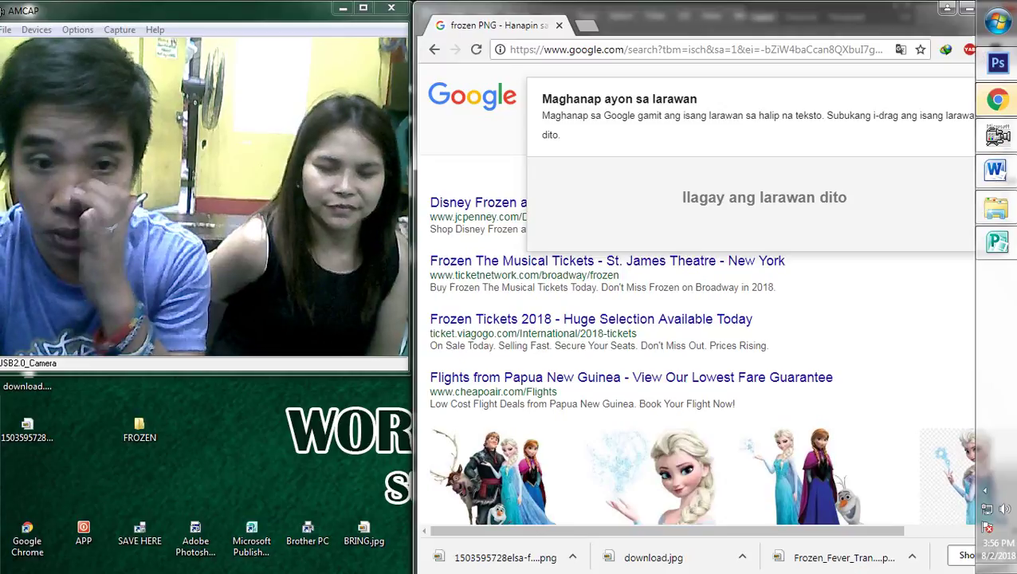
{"action": "scroll", "coordinate": [717, 318], "scroll_direction": "down", "scroll_amount": 5}
{"action": "left_click", "coordinate": [789, 119]}
{"action": "scroll", "coordinate": [717, 318], "scroll_direction": "up", "scroll_amount": 10}
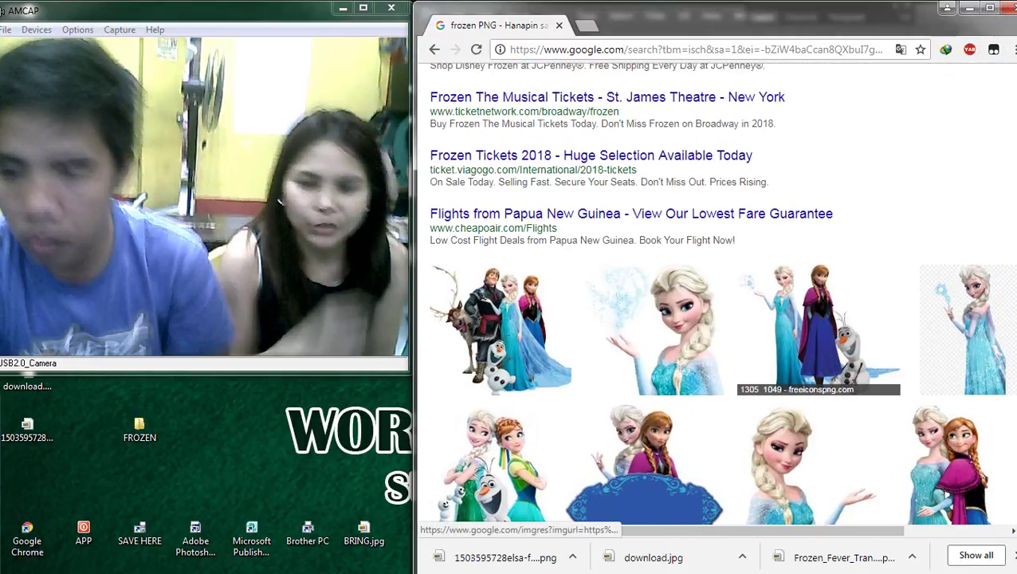
{"action": "scroll", "coordinate": [804, 302], "scroll_direction": "down", "scroll_amount": 3}
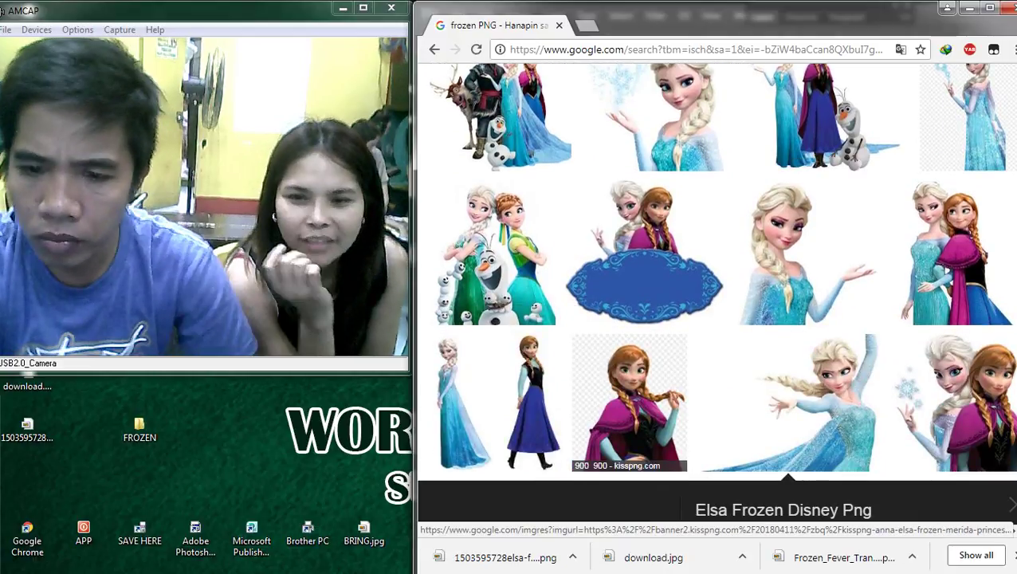
{"action": "scroll", "coordinate": [797, 263], "scroll_direction": "down", "scroll_amount": 5}
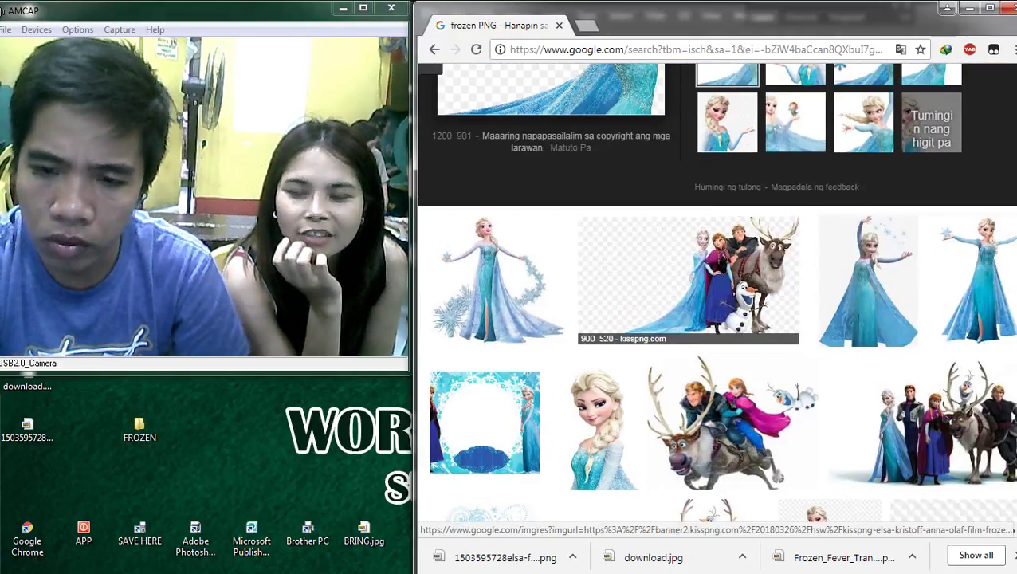
{"action": "scroll", "coordinate": [698, 351], "scroll_direction": "down", "scroll_amount": 3}
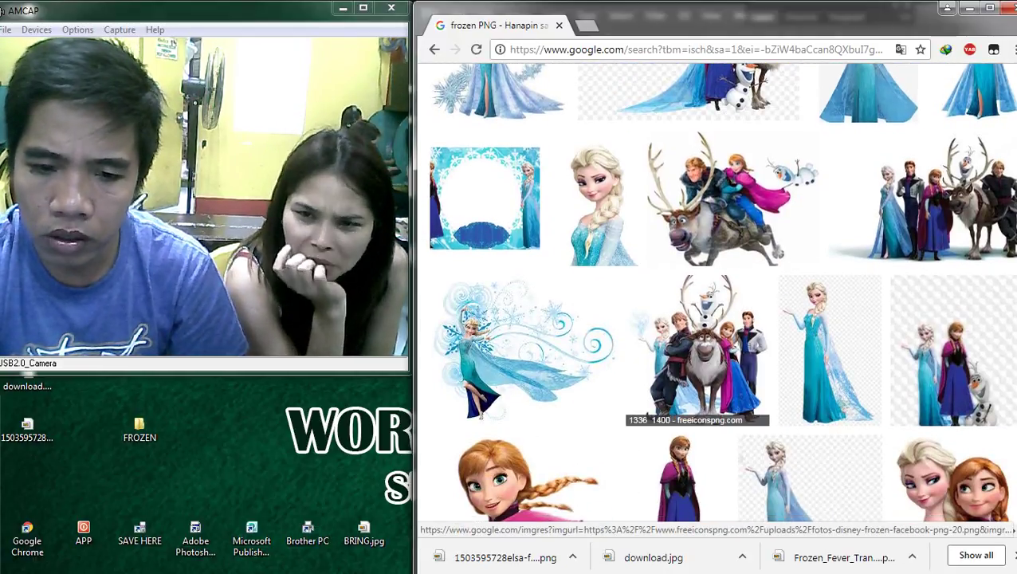
{"action": "scroll", "coordinate": [796, 319], "scroll_direction": "down", "scroll_amount": 3}
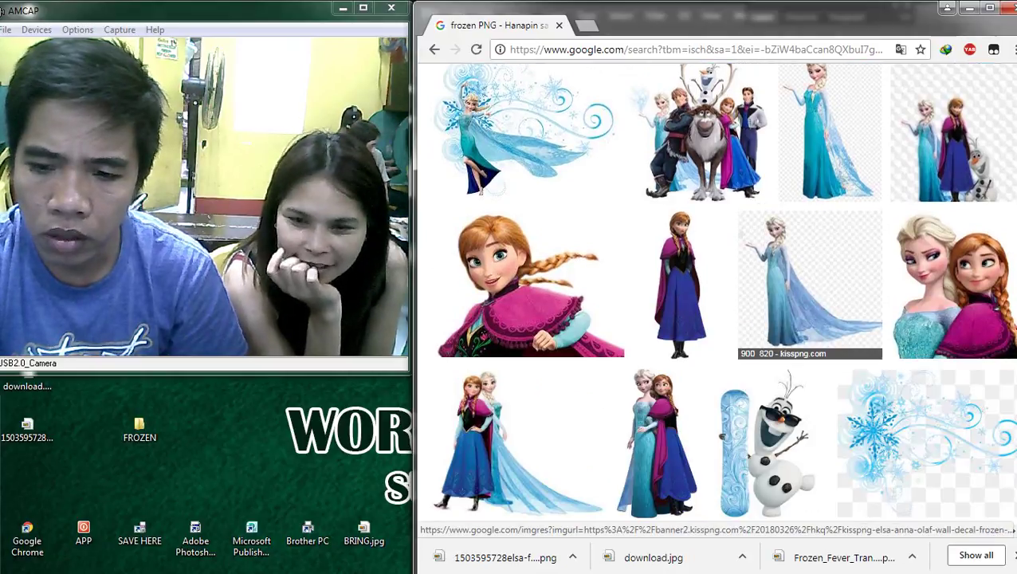
{"action": "scroll", "coordinate": [749, 375], "scroll_direction": "down", "scroll_amount": 5}
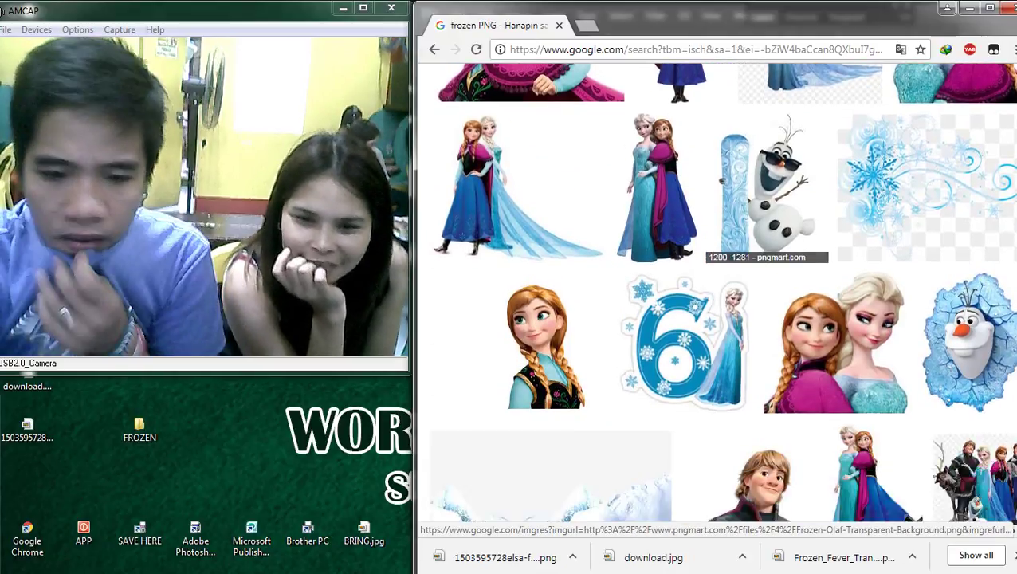
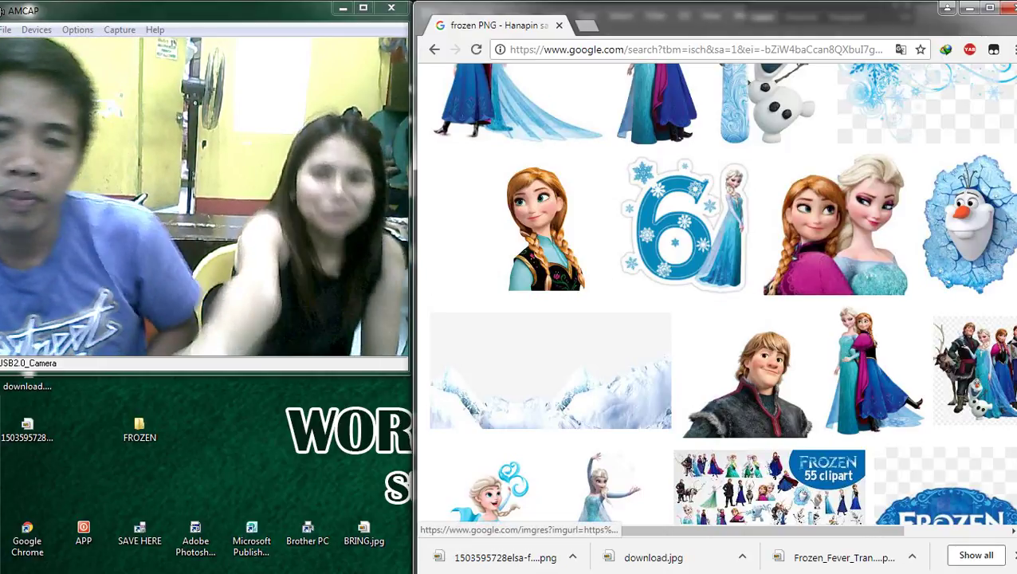
Step: Save the Princess Anna PNG from the Frozen results and drag it into the poster
{"action": "scroll", "coordinate": [549, 319], "scroll_direction": "down", "scroll_amount": 1}
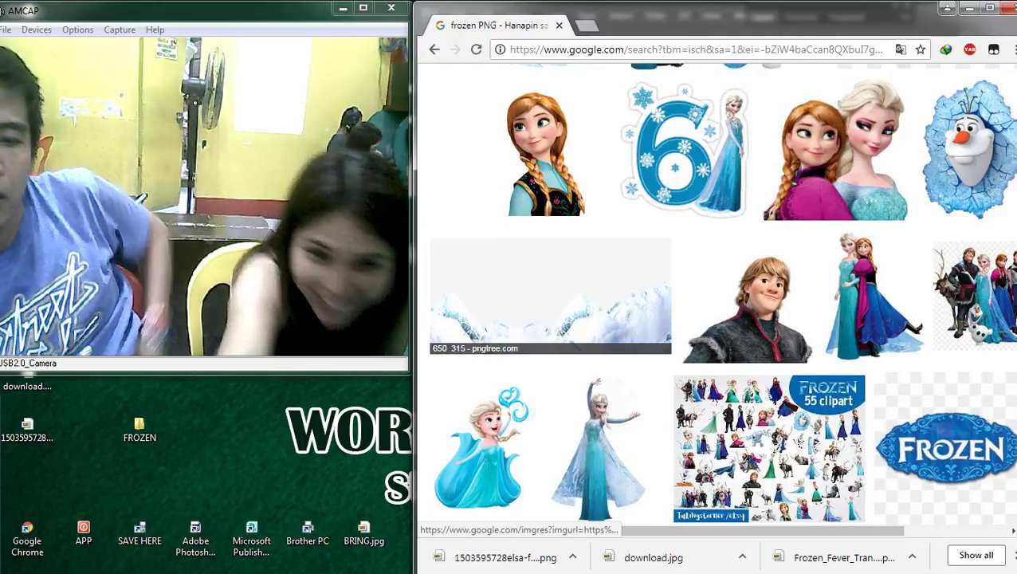
{"action": "left_click", "coordinate": [537, 147]}
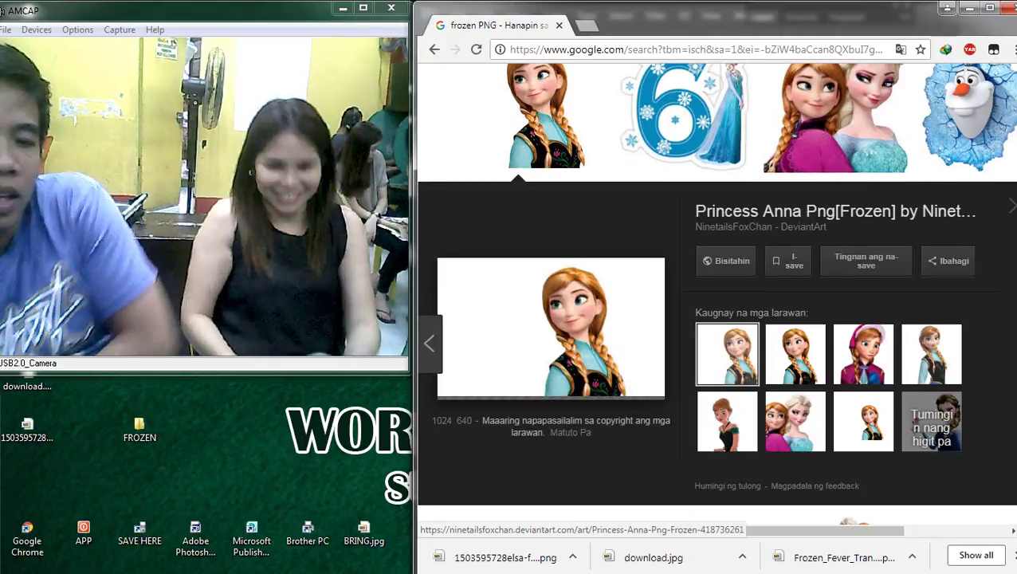
{"action": "right_click", "coordinate": [572, 299]}
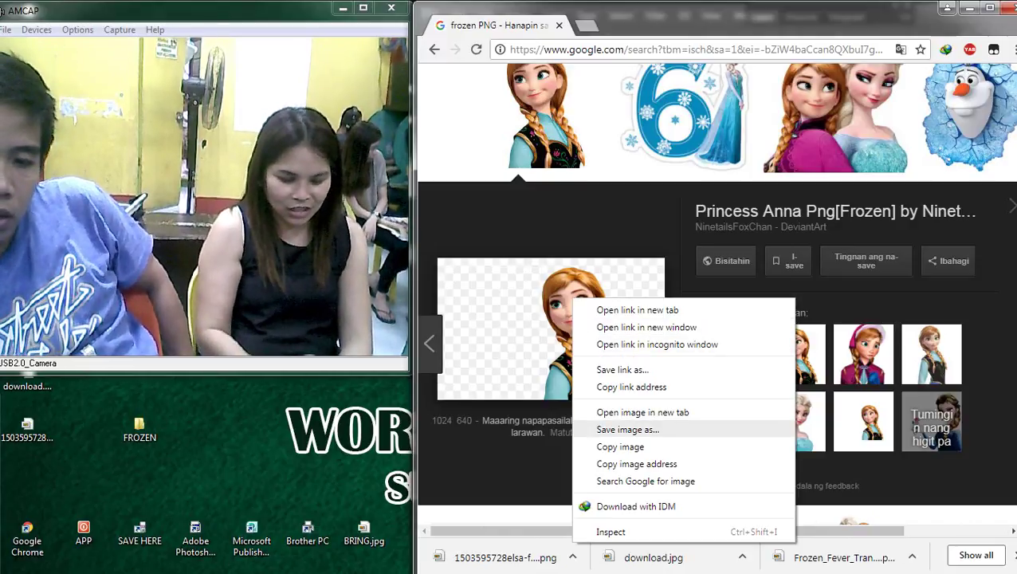
{"action": "left_click", "coordinate": [627, 429]}
{"action": "key", "text": "Return"}
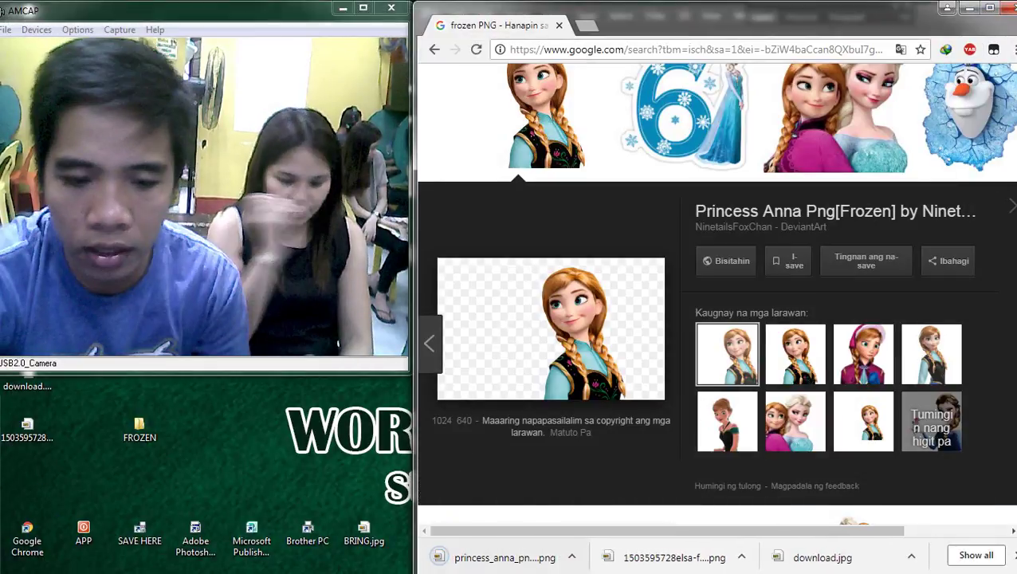
{"action": "left_click_drag", "start_coordinate": [494, 557], "coordinate": [725, 311]}
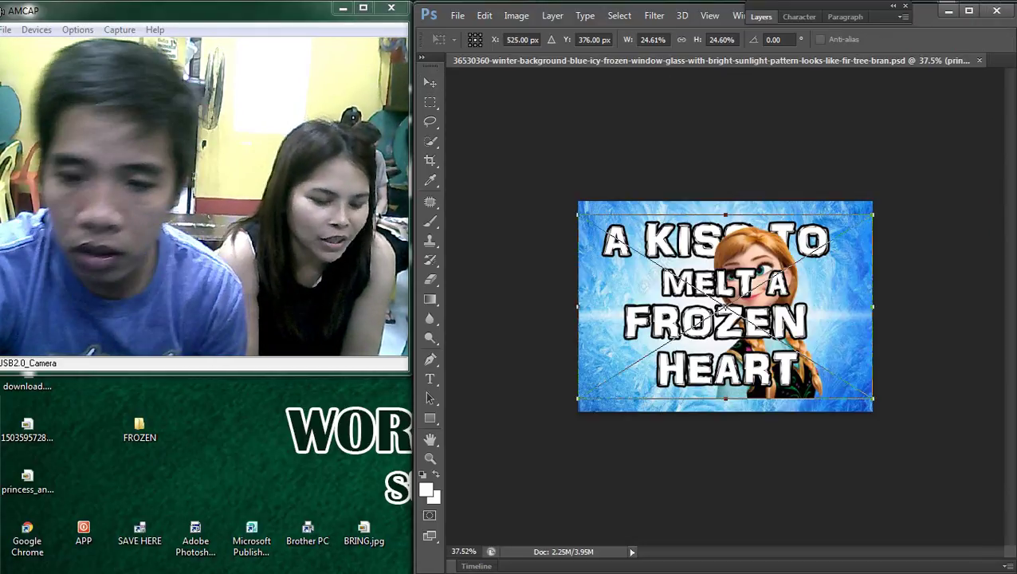
Step: Commit Anna at the poster's right edge and shift the title text left
{"action": "left_click_drag", "start_coordinate": [774, 250], "coordinate": [840, 267]}
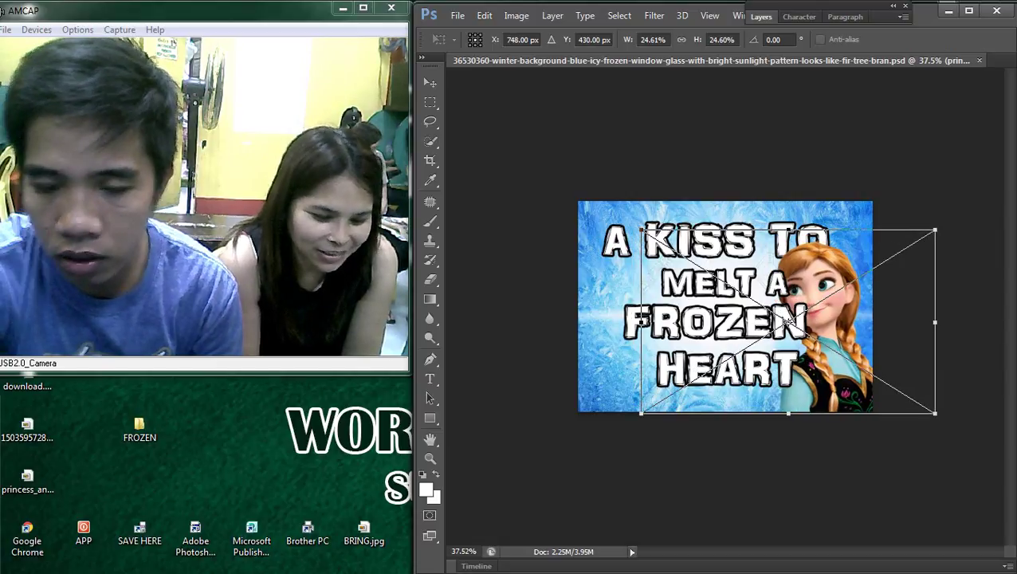
{"action": "key", "text": "Return"}
{"action": "left_click_drag", "start_coordinate": [752, 308], "coordinate": [733, 309]}
Step: Scale the A KISS TO line smaller with Free Transform and raise it slightly
{"action": "right_click", "coordinate": [592, 250]}
{"action": "left_click", "coordinate": [612, 261]}
{"action": "right_click", "coordinate": [586, 245]}
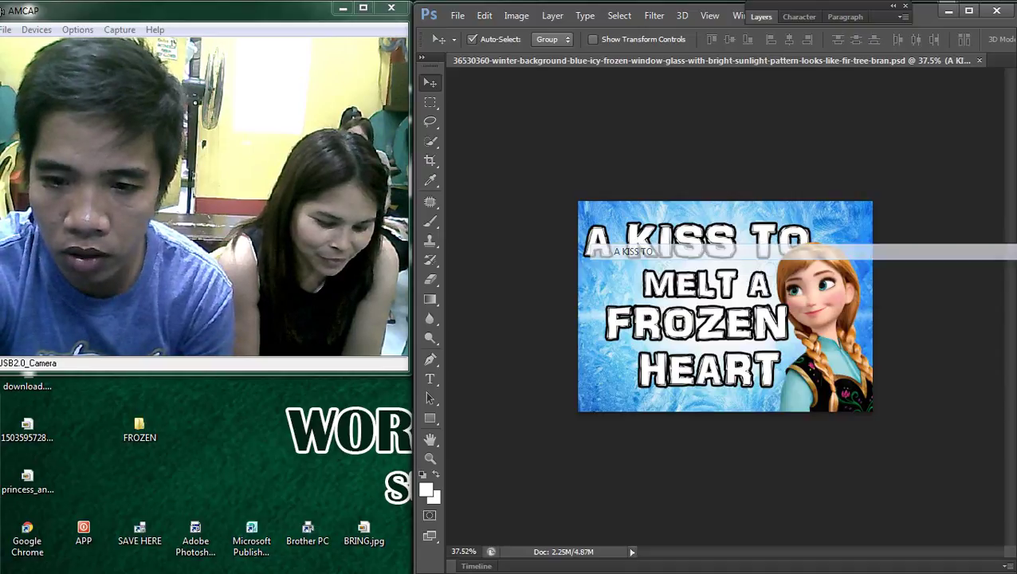
{"action": "left_click", "coordinate": [631, 251]}
{"action": "scroll", "coordinate": [680, 204], "scroll_direction": "up", "scroll_amount": 3}
{"action": "key", "text": "ctrl+t"}
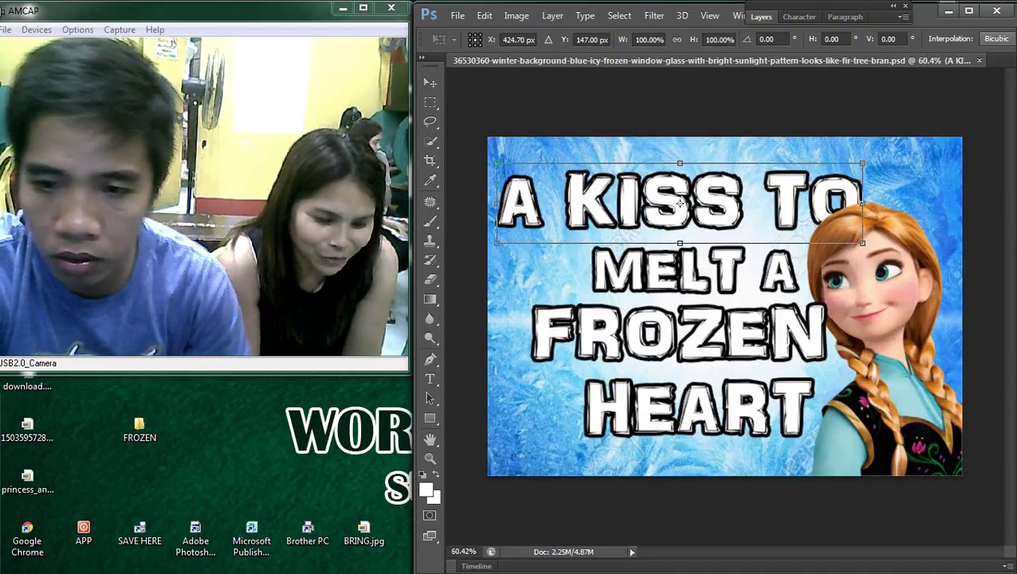
{"action": "left_click_drag", "start_coordinate": [862, 203], "coordinate": [841, 204]}
{"action": "left_click_drag", "start_coordinate": [679, 243], "coordinate": [679, 195]}
{"action": "key", "text": "Return"}
Step: Nudge the MELT A, FROZEN and HEART lines up and left, then zoom out
{"action": "right_click", "coordinate": [588, 280]}
{"action": "left_click", "coordinate": [600, 289]}
{"action": "left_click_drag", "start_coordinate": [600, 289], "coordinate": [591, 281]}
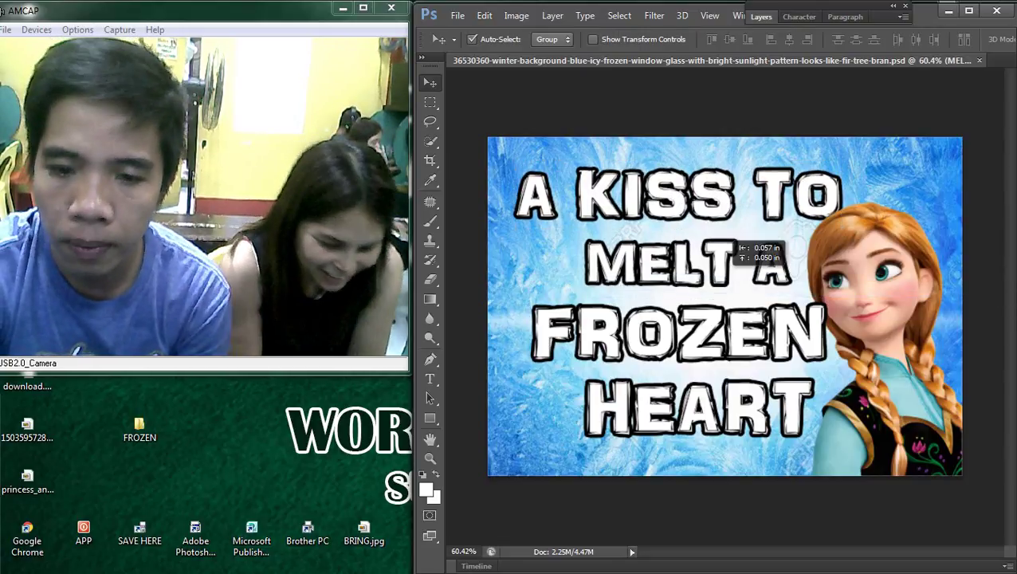
{"action": "right_click", "coordinate": [588, 331]}
{"action": "left_click", "coordinate": [599, 340]}
{"action": "left_click_drag", "start_coordinate": [728, 300], "coordinate": [719, 297]}
{"action": "left_click_drag", "start_coordinate": [697, 408], "coordinate": [692, 401]}
{"action": "key", "text": "ctrl+minus"}
{"action": "key", "text": "alt+bracketleft"}
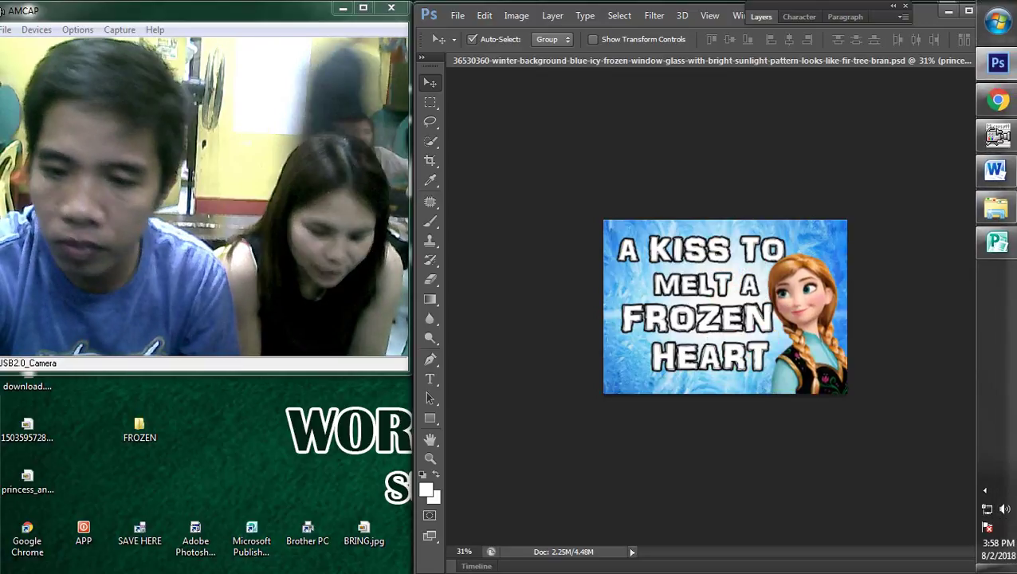
Step: Preview several Anna and Elsa pictures in the Frozen image results
{"action": "left_click", "coordinate": [996, 99]}
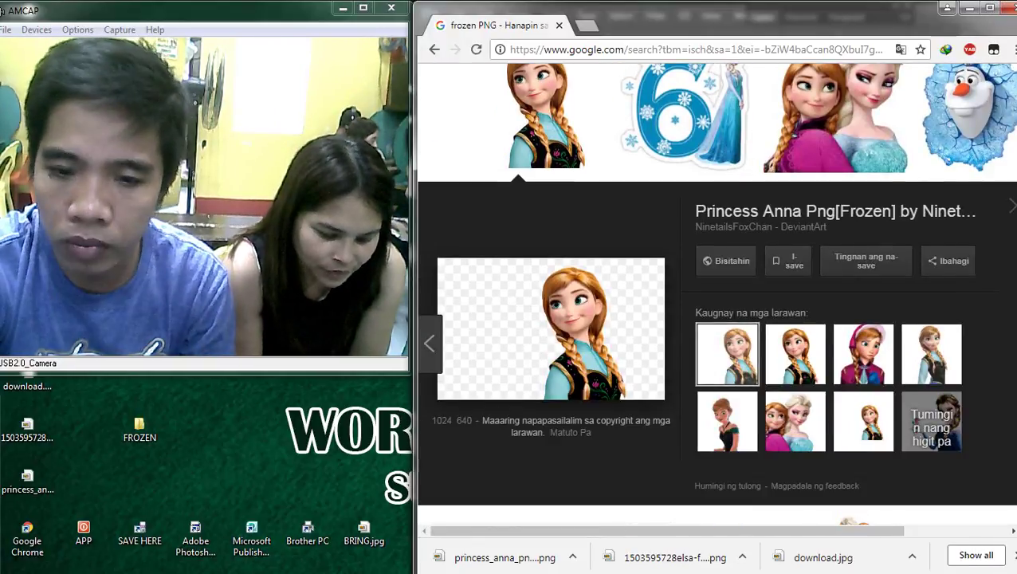
{"action": "left_click", "coordinate": [727, 421]}
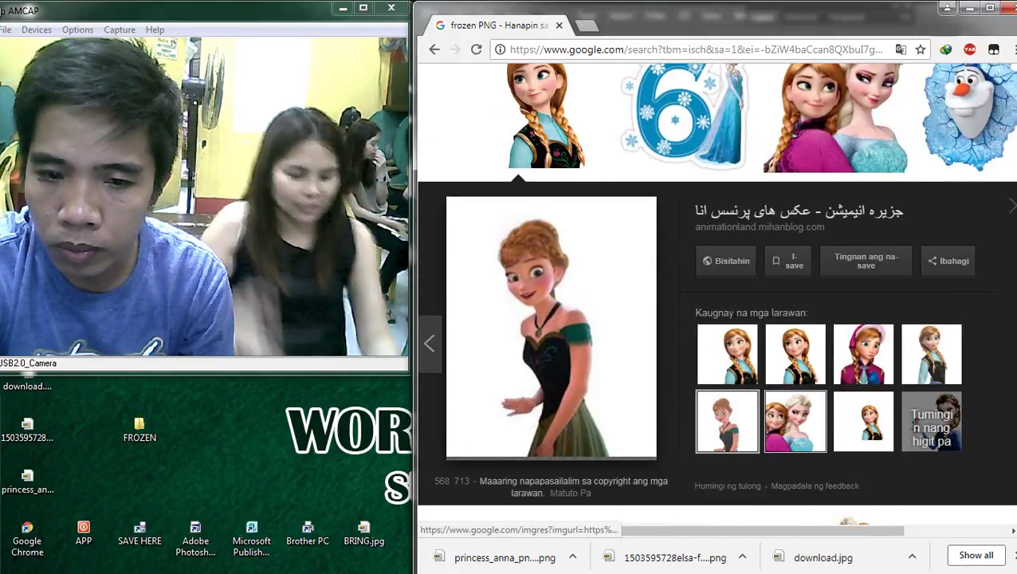
{"action": "left_click", "coordinate": [795, 420]}
{"action": "left_click", "coordinate": [863, 420]}
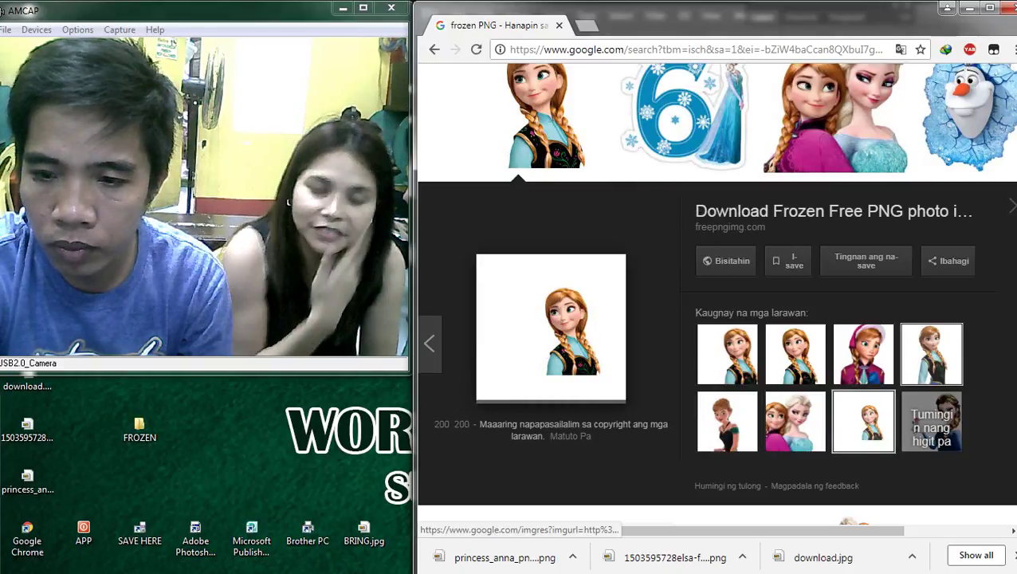
{"action": "left_click", "coordinate": [930, 354]}
{"action": "right_click", "coordinate": [525, 269]}
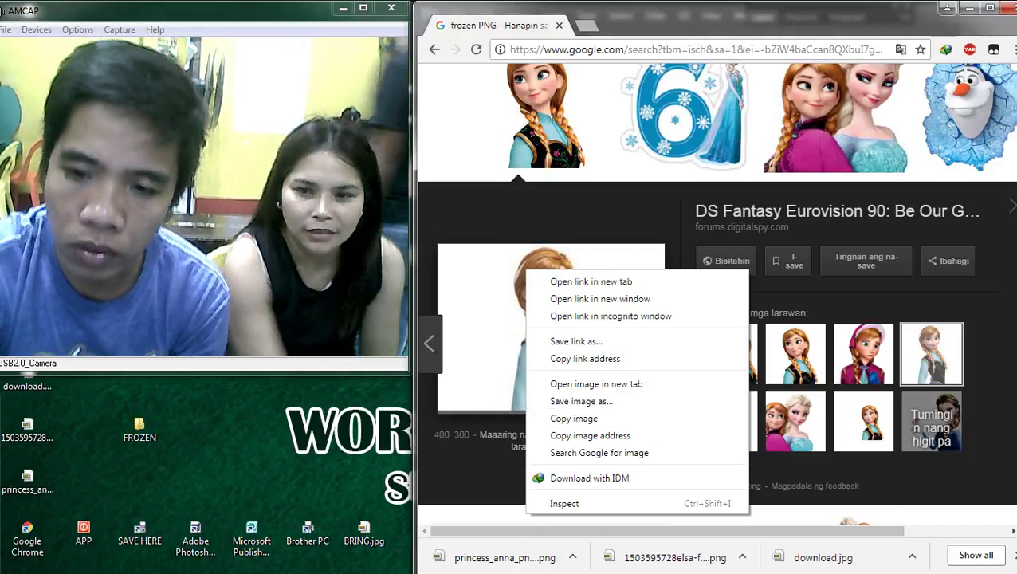
{"action": "left_click", "coordinate": [581, 401]}
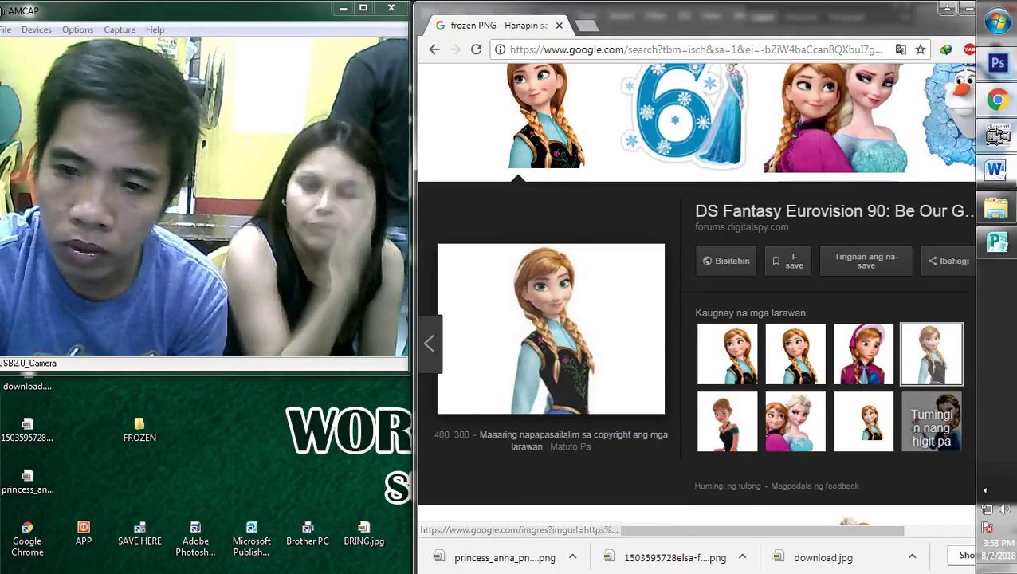
Step: Save Anna_Frozen.png, the purple-cloaked Anna, and drag it into the poster
{"action": "left_click", "coordinate": [969, 120]}
{"action": "scroll", "coordinate": [557, 302], "scroll_direction": "up", "scroll_amount": 3}
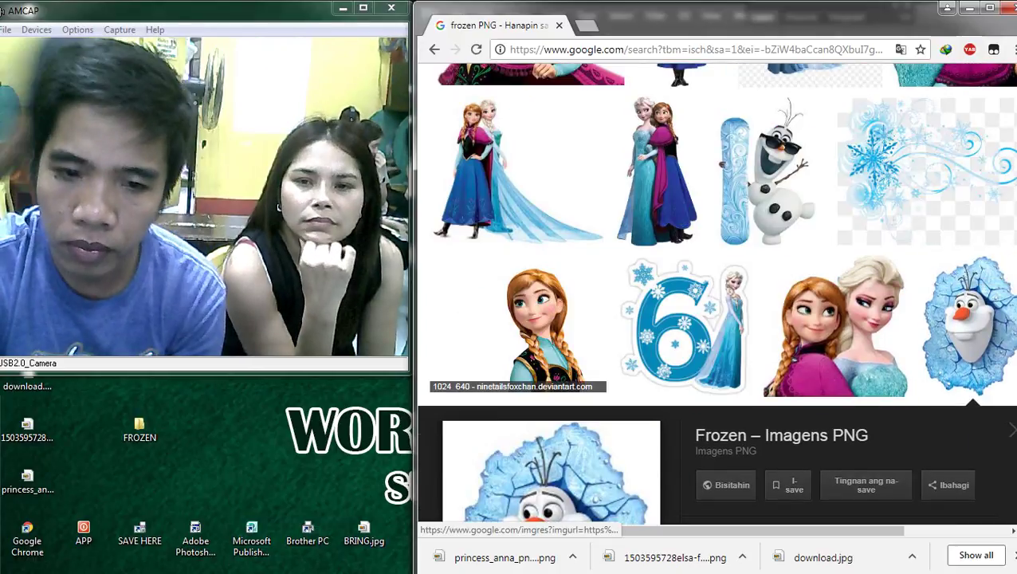
{"action": "scroll", "coordinate": [558, 303], "scroll_direction": "up", "scroll_amount": 3}
{"action": "left_click", "coordinate": [677, 235]}
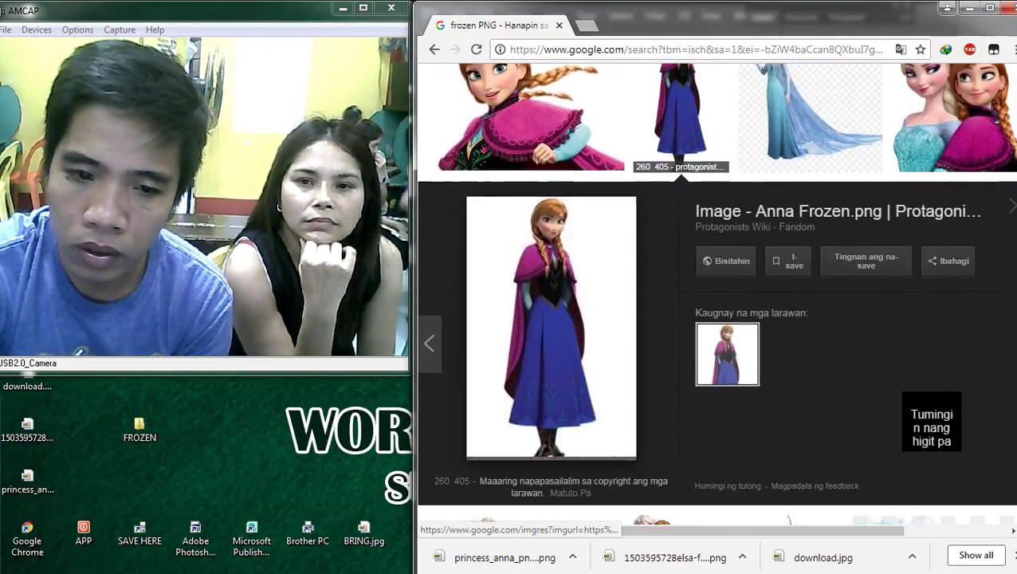
{"action": "right_click", "coordinate": [575, 265]}
{"action": "left_click", "coordinate": [610, 391]}
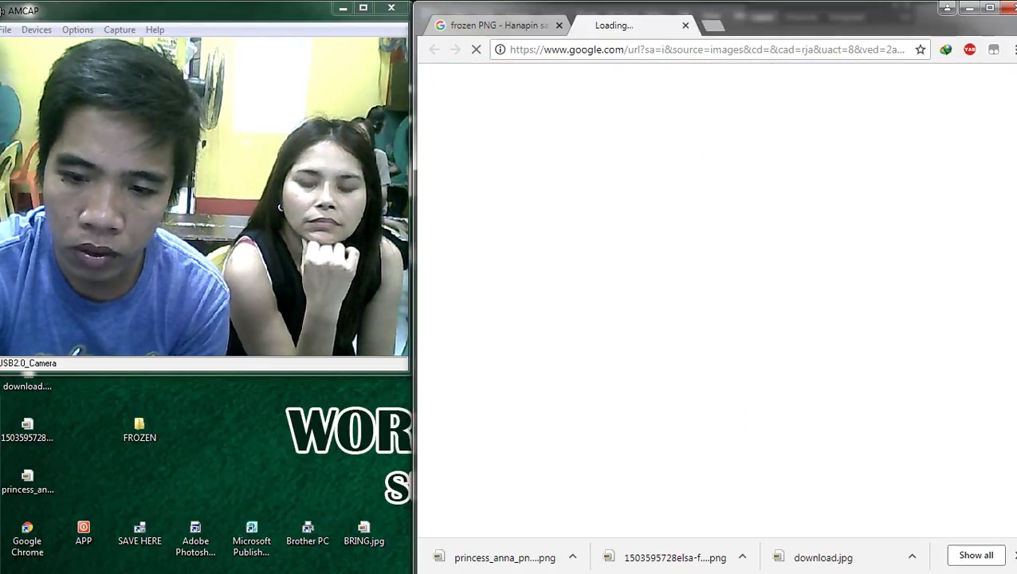
{"action": "key", "text": "Return"}
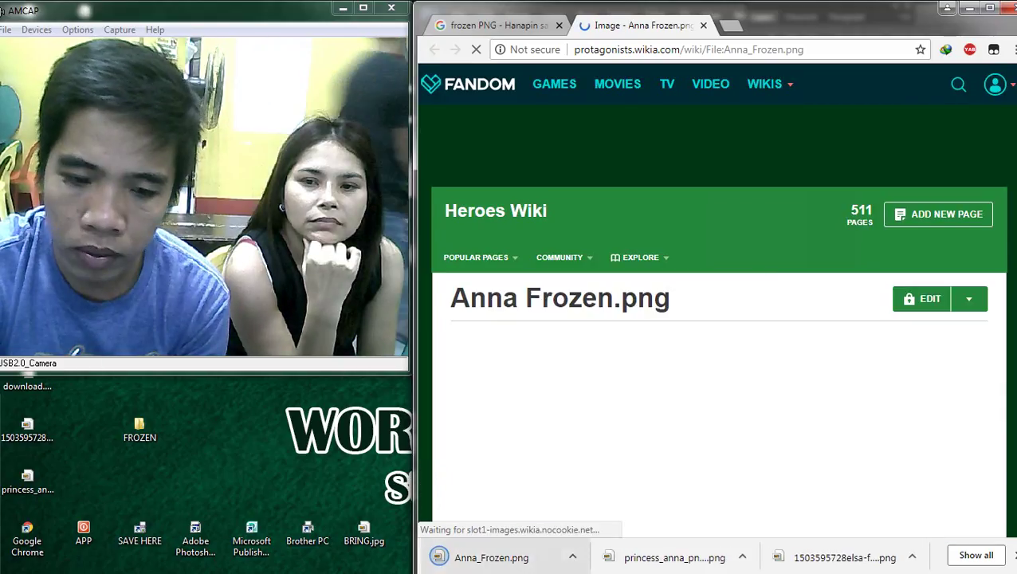
{"action": "left_click_drag", "start_coordinate": [438, 556], "coordinate": [649, 307]}
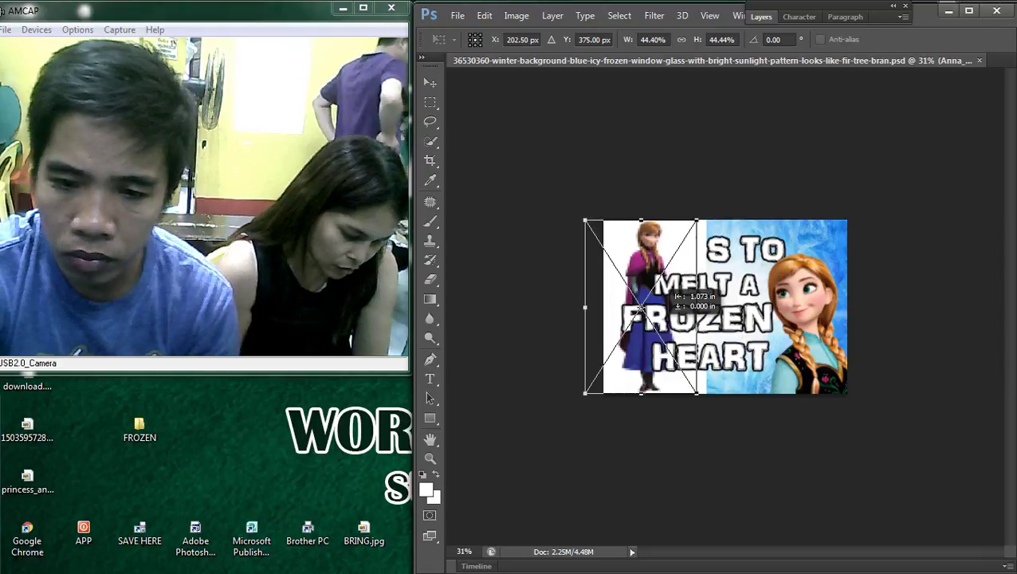
Step: Commit Anna at the left edge, rasterize her, and erase the white background with Magic Eraser
{"action": "key", "text": "Return"}
{"action": "key", "text": "e"}
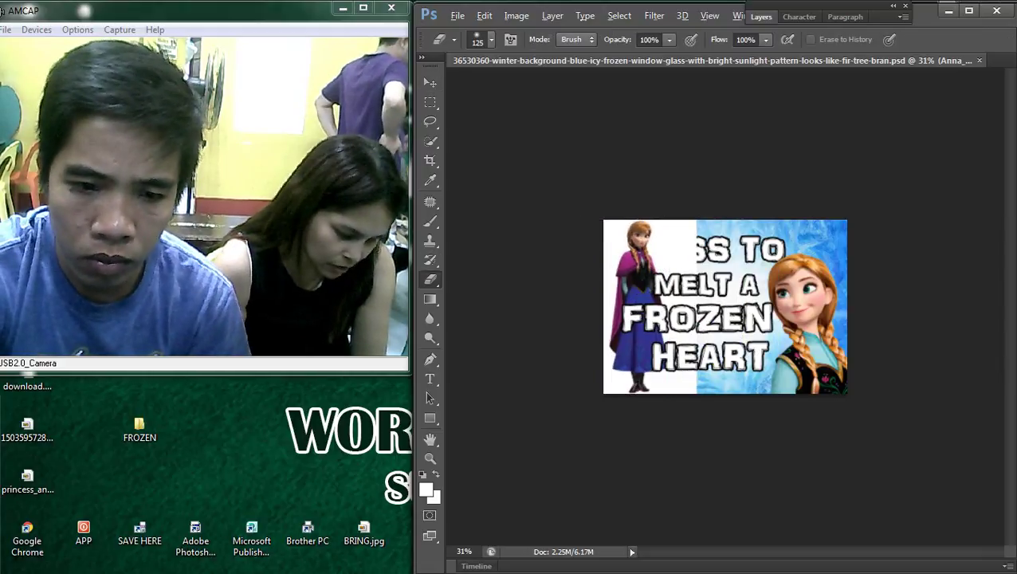
{"action": "scroll", "coordinate": [725, 307], "scroll_direction": "up", "scroll_amount": 2}
{"action": "left_click", "coordinate": [622, 335]}
{"action": "key", "text": "Return"}
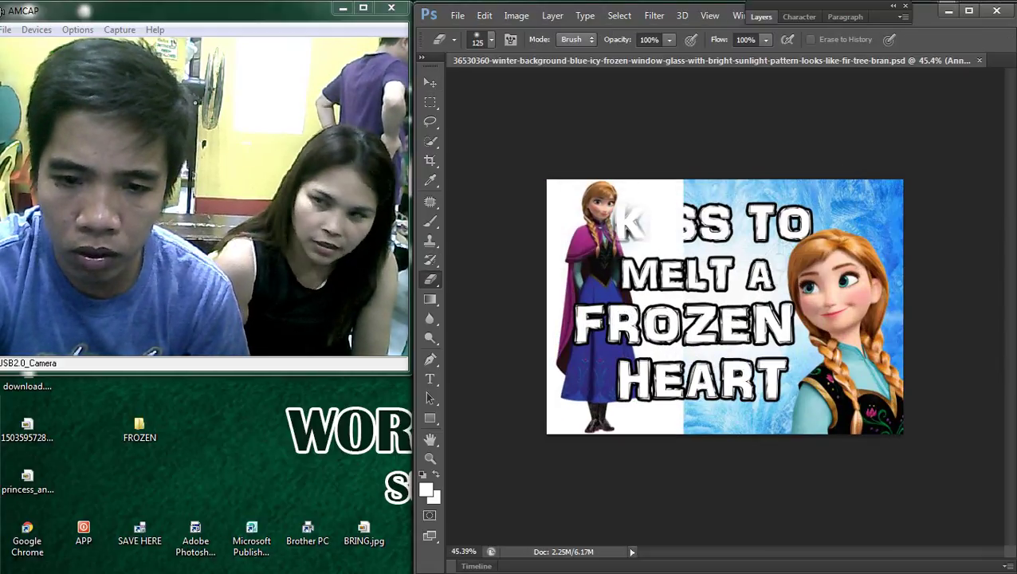
{"action": "right_click", "coordinate": [430, 279]}
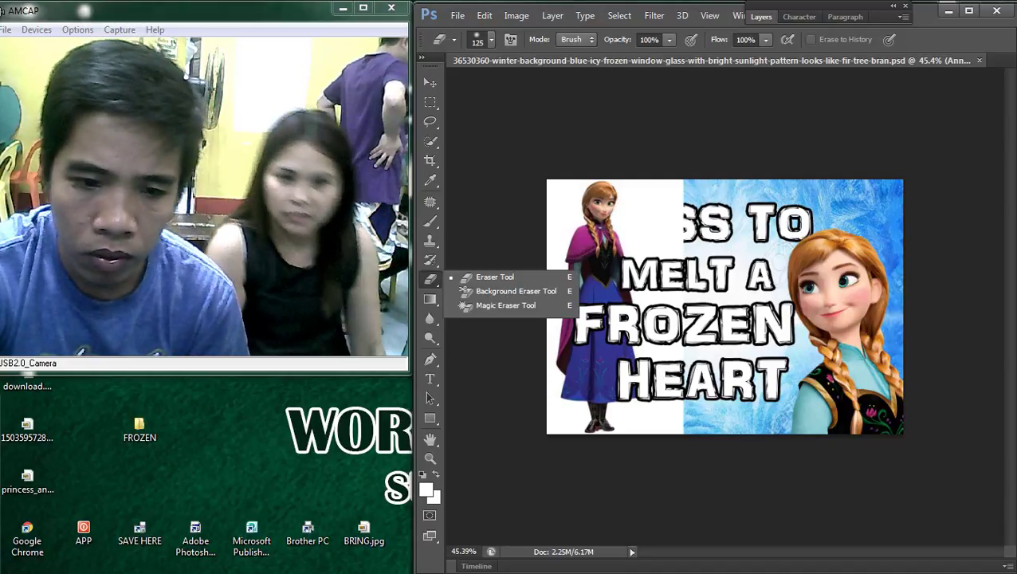
{"action": "left_click", "coordinate": [505, 305]}
{"action": "left_click", "coordinate": [656, 347]}
{"action": "scroll", "coordinate": [724, 306], "scroll_direction": "up", "scroll_amount": 1}
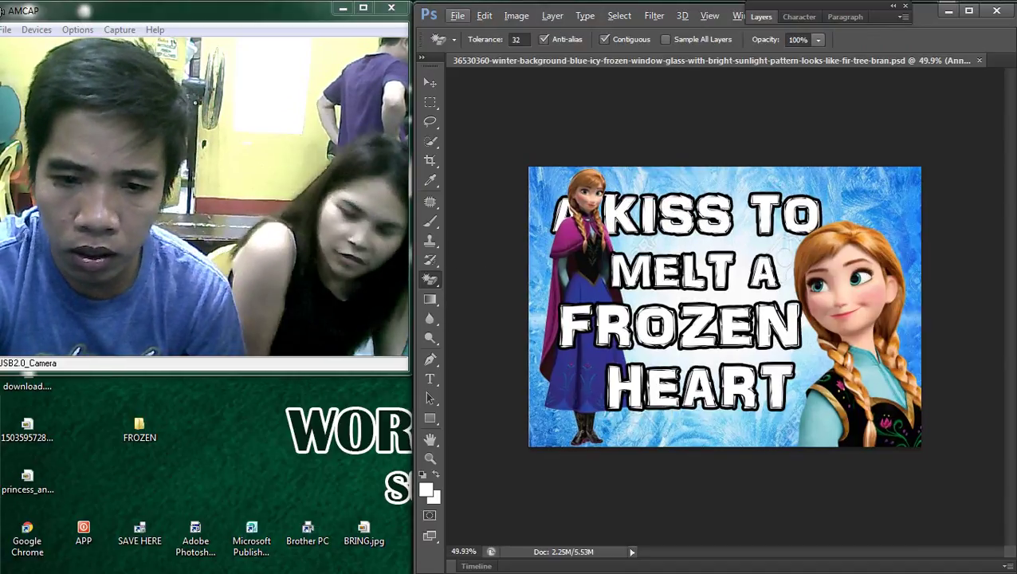
Step: Select the Anna_Frozen layer and reposition the left Anna slightly right
{"action": "key", "text": "v"}
{"action": "scroll", "coordinate": [724, 306], "scroll_direction": "up", "scroll_amount": 1}
{"action": "right_click", "coordinate": [585, 247]}
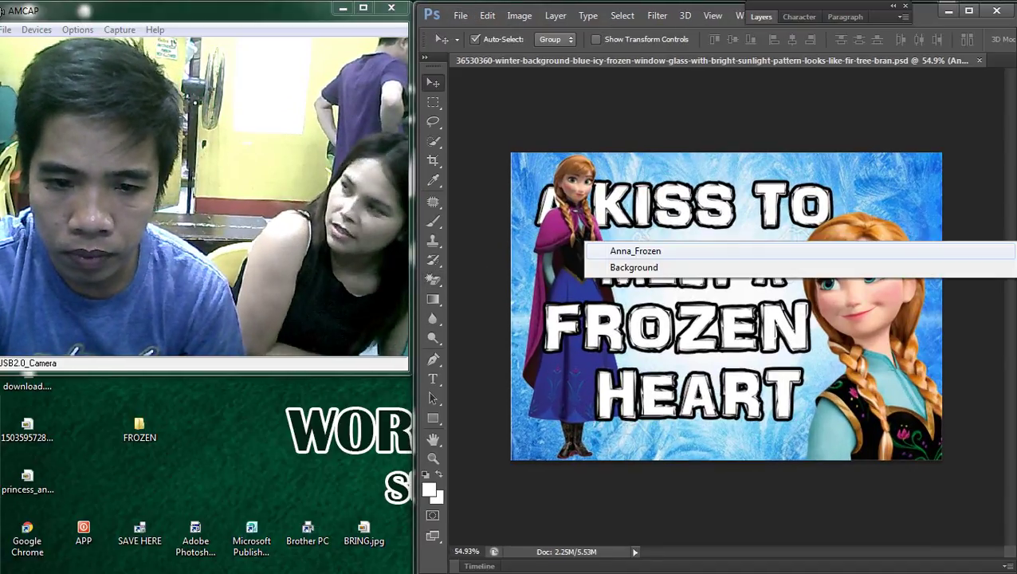
{"action": "left_click", "coordinate": [613, 252]}
{"action": "left_click_drag", "start_coordinate": [577, 213], "coordinate": [588, 213]}
Step: Shrink A KISS TO to about 85%, move it up and left, and nudge MELT A upward
{"action": "right_click", "coordinate": [672, 243]}
{"action": "left_click", "coordinate": [693, 250]}
{"action": "left_click_drag", "start_coordinate": [673, 191], "coordinate": [715, 180]}
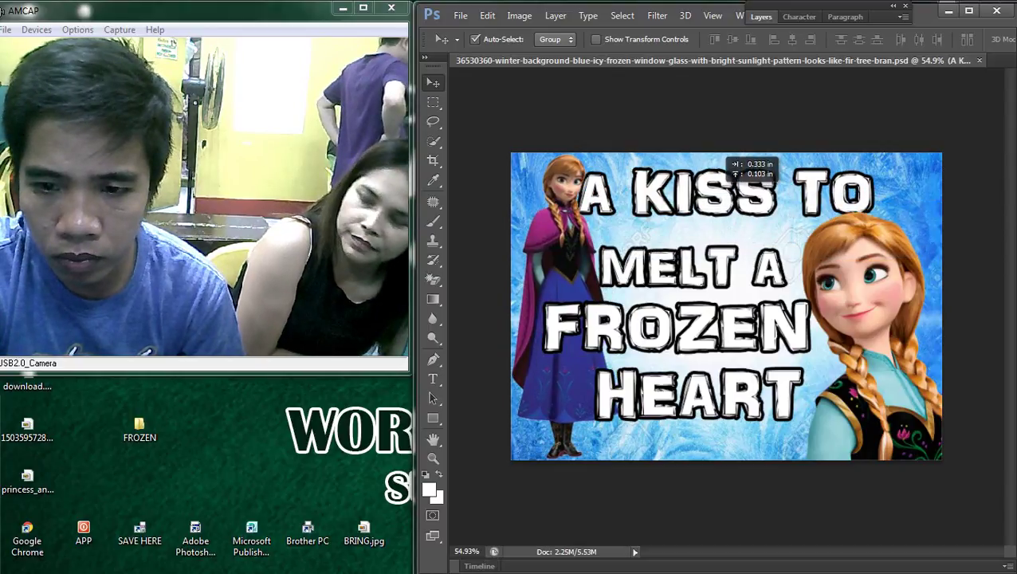
{"action": "key", "text": "ctrl+t"}
{"action": "left_click_drag", "start_coordinate": [875, 219], "coordinate": [800, 201]}
{"action": "left_click_drag", "start_coordinate": [721, 211], "coordinate": [714, 203]}
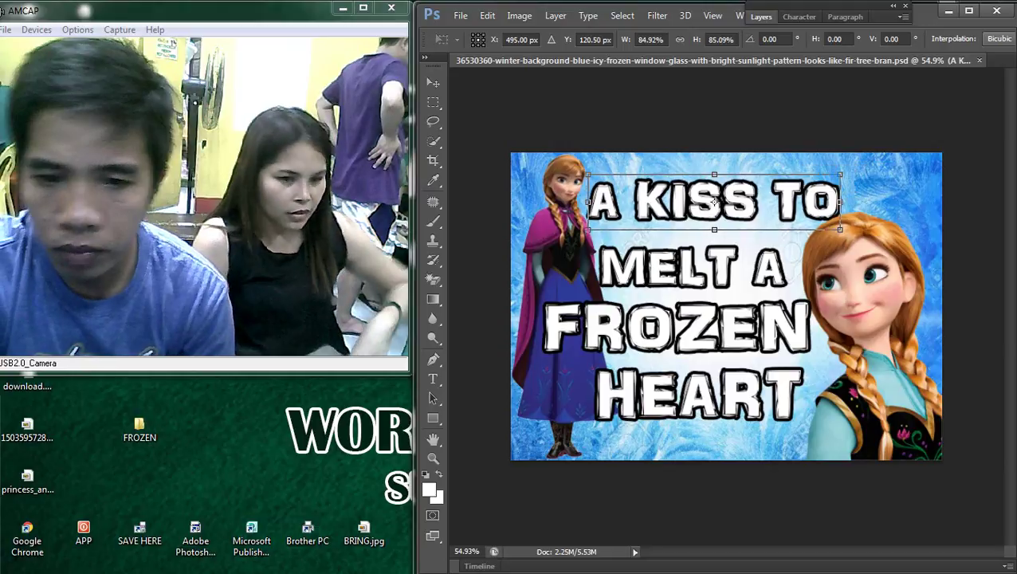
{"action": "key", "text": "Return"}
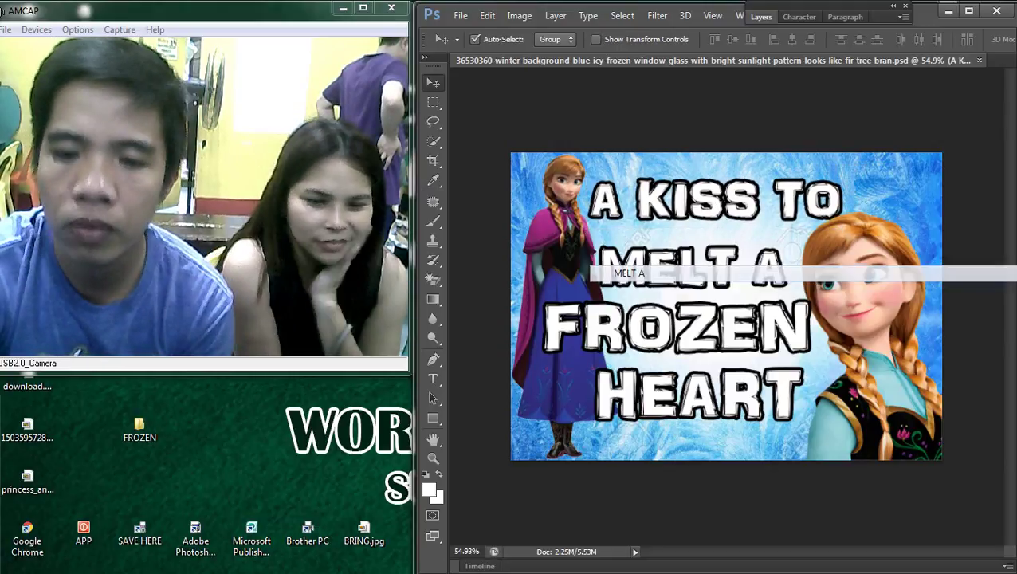
{"action": "key", "text": "Up"}
{"action": "key", "text": "Up"}
{"action": "key", "text": "Up"}
{"action": "key", "text": "Up"}
{"action": "key", "text": "Up"}
{"action": "key", "text": "Up"}
{"action": "key", "text": "Up"}
{"action": "key", "text": "Up"}
{"action": "key", "text": "Up"}
{"action": "key", "text": "Up"}
{"action": "key", "text": "alt+bracketleft"}
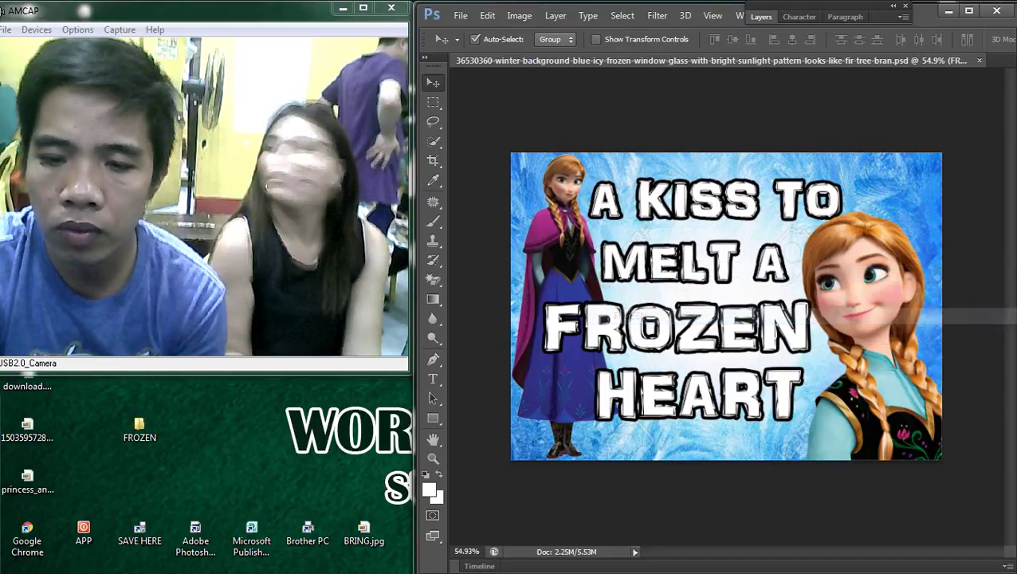
Step: Scale the left Anna figure down to about 84%
{"action": "scroll", "coordinate": [725, 306], "scroll_direction": "down", "scroll_amount": 3}
{"action": "scroll", "coordinate": [725, 306], "scroll_direction": "up", "scroll_amount": 2}
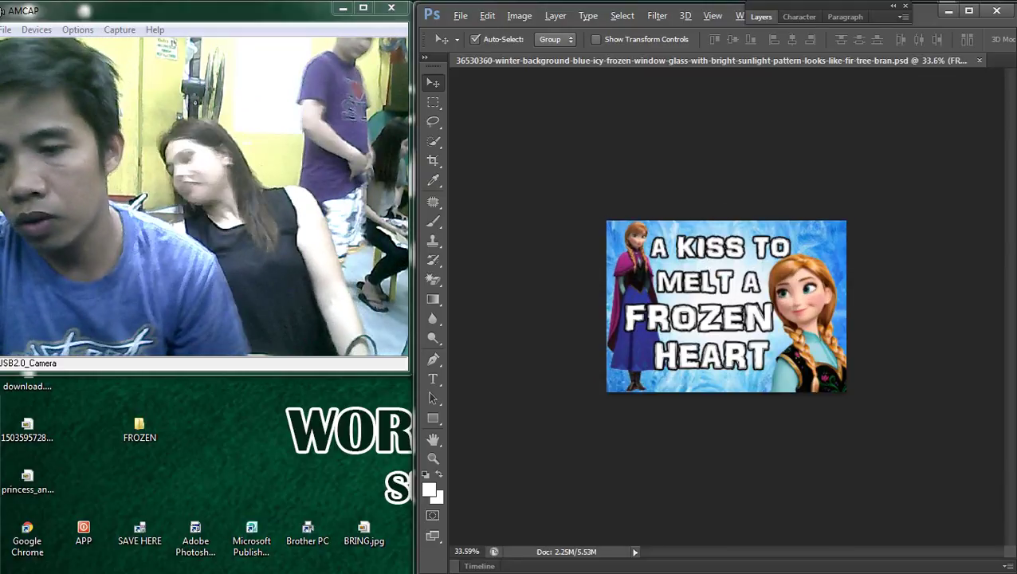
{"action": "right_click", "coordinate": [586, 220]}
{"action": "left_click", "coordinate": [613, 229]}
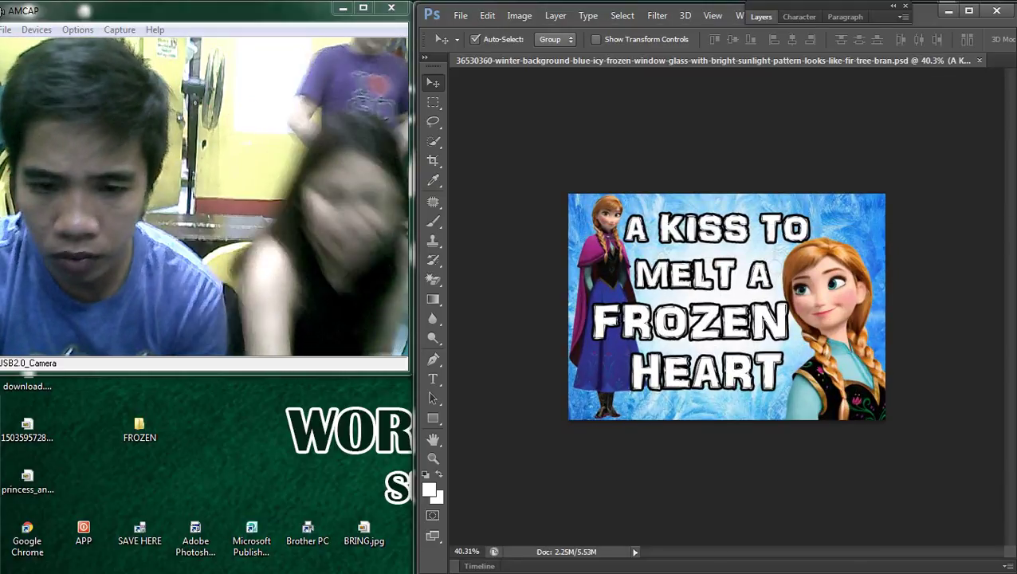
{"action": "right_click", "coordinate": [585, 250]}
{"action": "left_click", "coordinate": [622, 259]}
{"action": "key", "text": "ctrl+t"}
{"action": "left_click_drag", "start_coordinate": [648, 195], "coordinate": [630, 231]}
{"action": "right_click", "coordinate": [670, 220]}
{"action": "key", "text": "Return"}
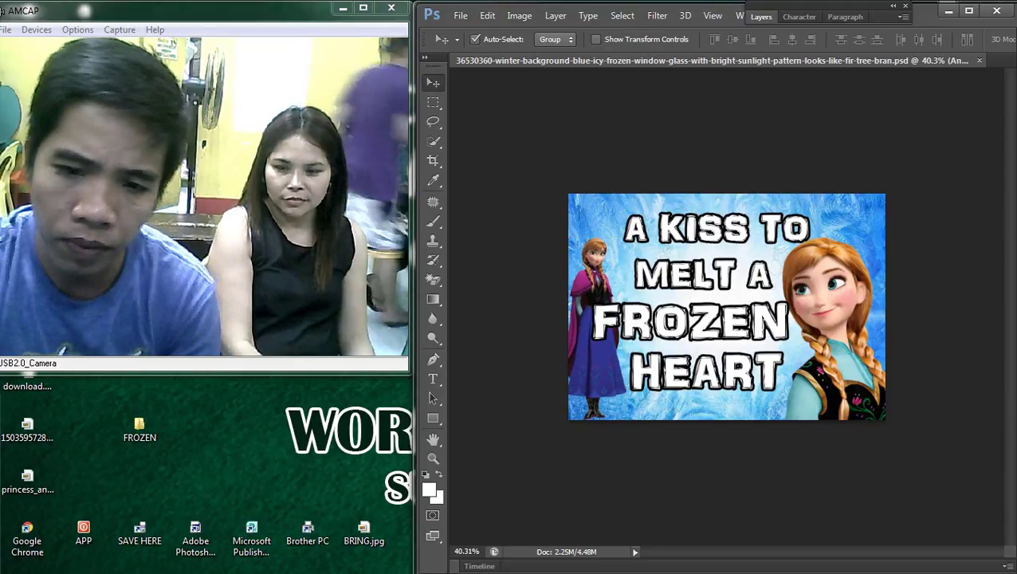
Step: Move the A KISS TO text slightly left and up, then reselect the Anna_Frozen layer
{"action": "right_click", "coordinate": [587, 229]}
{"action": "left_click", "coordinate": [629, 238]}
{"action": "key", "text": "ctrl+t"}
{"action": "left_click_drag", "start_coordinate": [717, 229], "coordinate": [701, 226]}
{"action": "key", "text": "Return"}
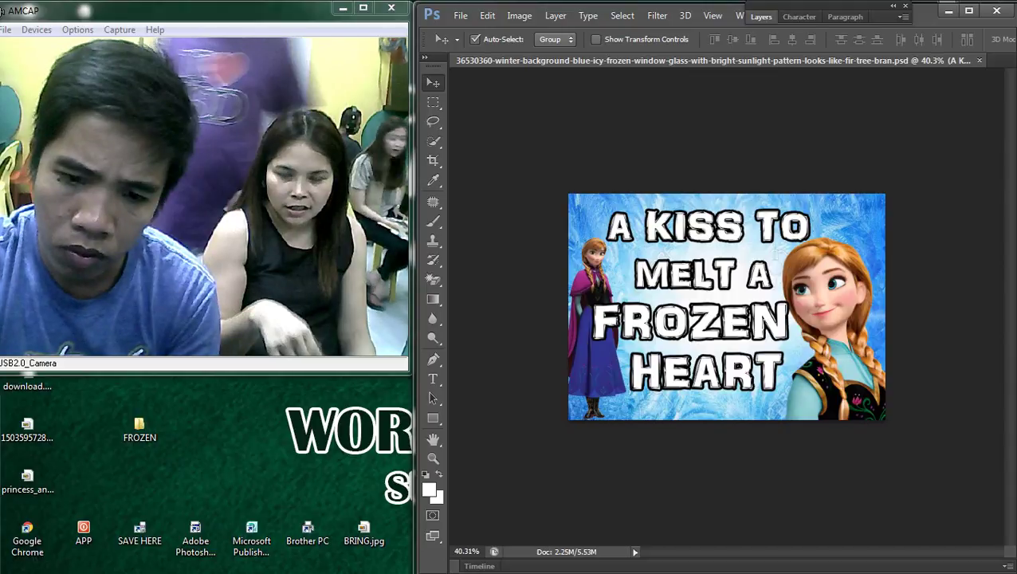
{"action": "right_click", "coordinate": [586, 268]}
{"action": "left_click", "coordinate": [624, 275]}
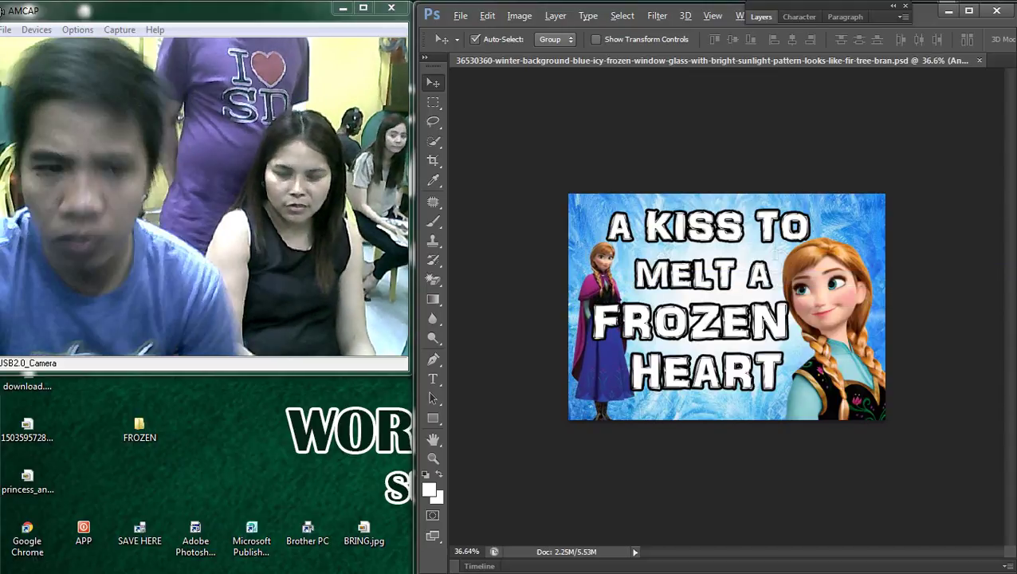
{"action": "scroll", "coordinate": [726, 305], "scroll_direction": "down", "scroll_amount": 3}
{"action": "scroll", "coordinate": [726, 306], "scroll_direction": "up", "scroll_amount": 2}
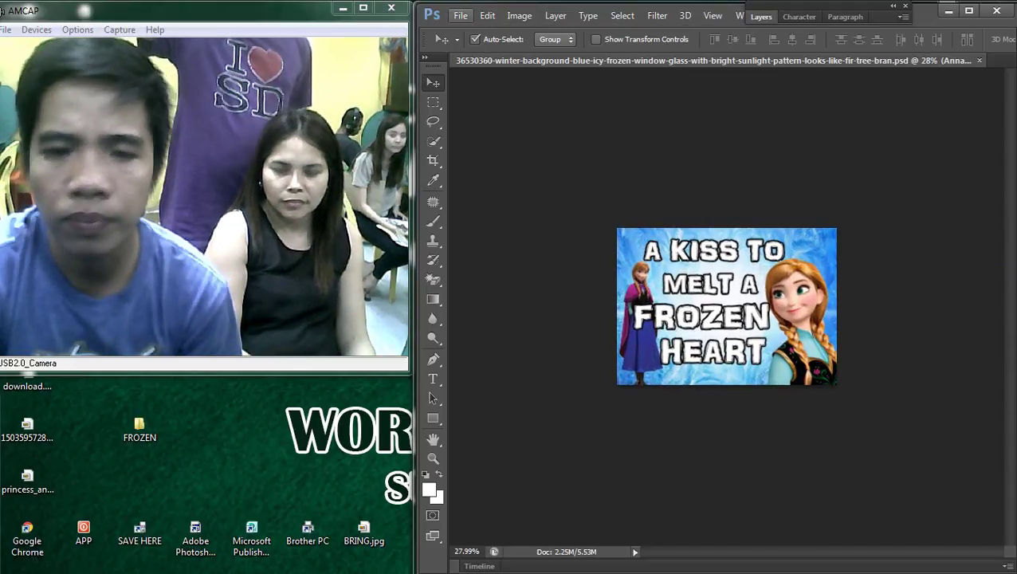
Step: Save the poster as a JPEG copy with Save As, keeping the file name
{"action": "left_click", "coordinate": [460, 16]}
{"action": "left_click", "coordinate": [486, 193]}
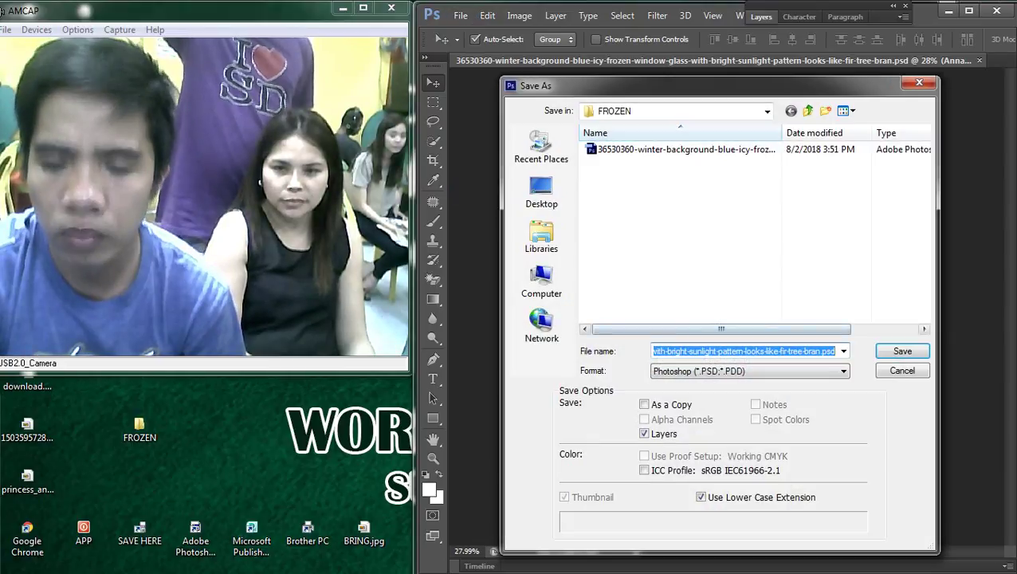
{"action": "left_click", "coordinate": [843, 371]}
{"action": "left_click", "coordinate": [717, 239]}
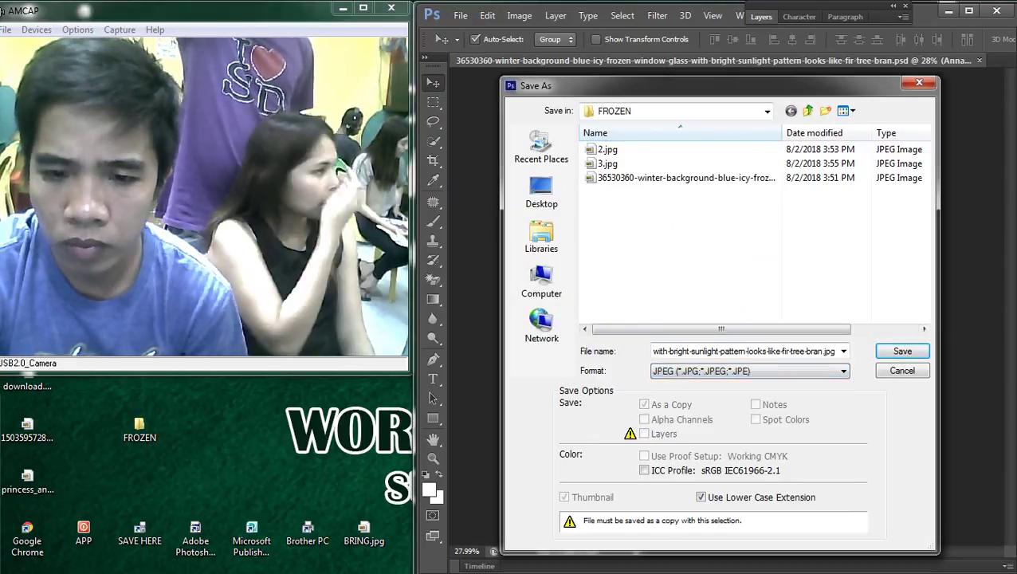
{"action": "left_click", "coordinate": [745, 351]}
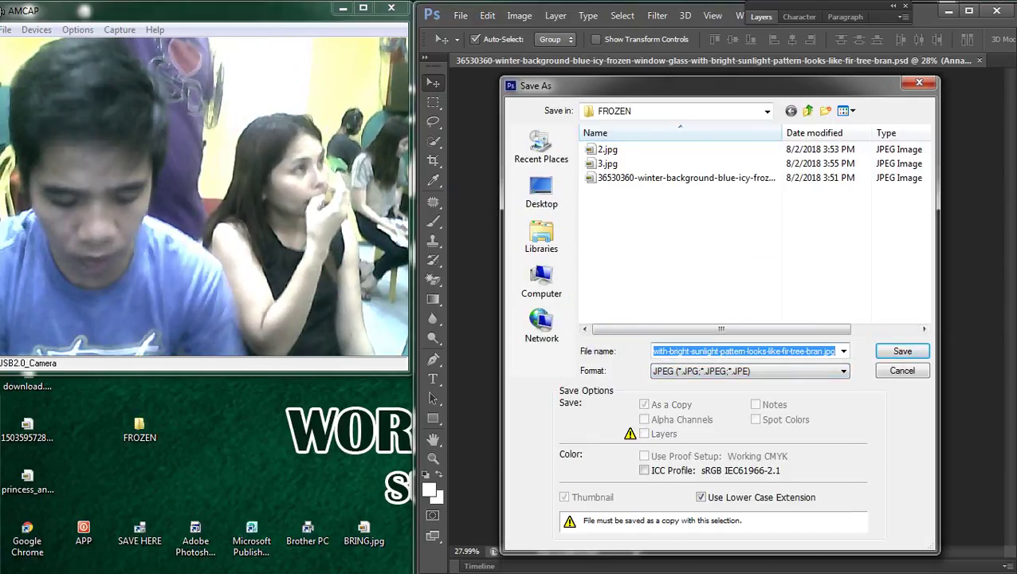
{"action": "key", "text": "Return"}
{"action": "key", "text": "Return"}
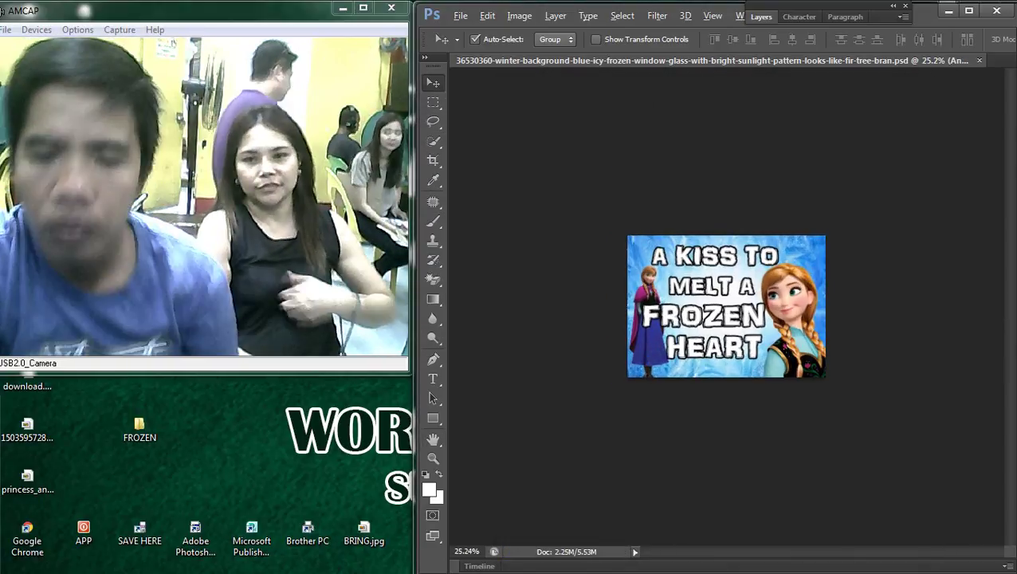
Step: Select the A KISS TO, left-edge and FROZEN layers, then open and close File Explorer
{"action": "scroll", "coordinate": [587, 239], "scroll_direction": "up", "scroll_amount": 1}
{"action": "right_click", "coordinate": [586, 240]}
{"action": "left_click", "coordinate": [613, 250]}
{"action": "right_click", "coordinate": [586, 273]}
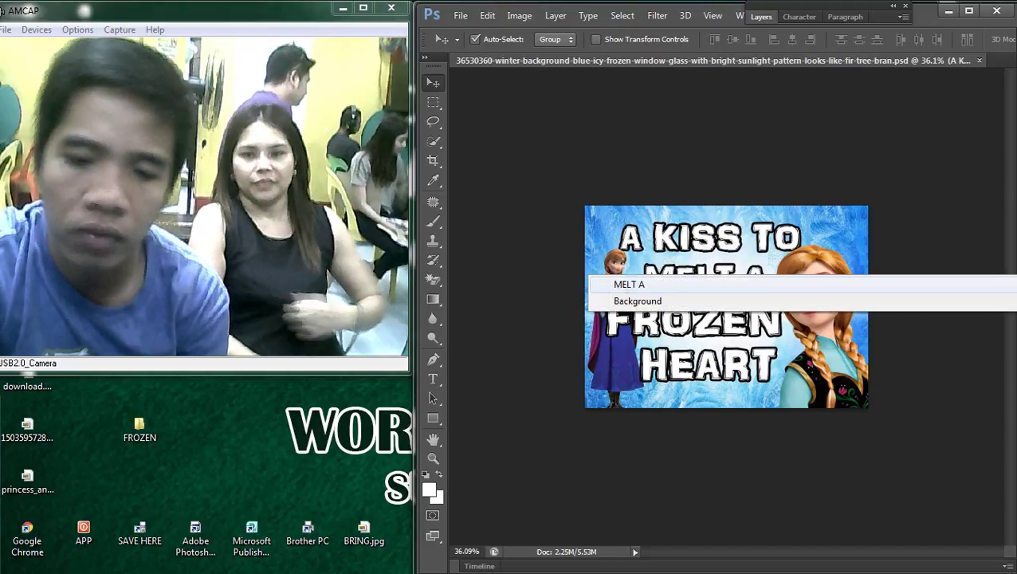
{"action": "left_click", "coordinate": [613, 282]}
{"action": "right_click", "coordinate": [586, 316]}
{"action": "left_click", "coordinate": [614, 325]}
{"action": "scroll", "coordinate": [726, 307], "scroll_direction": "down", "scroll_amount": 2}
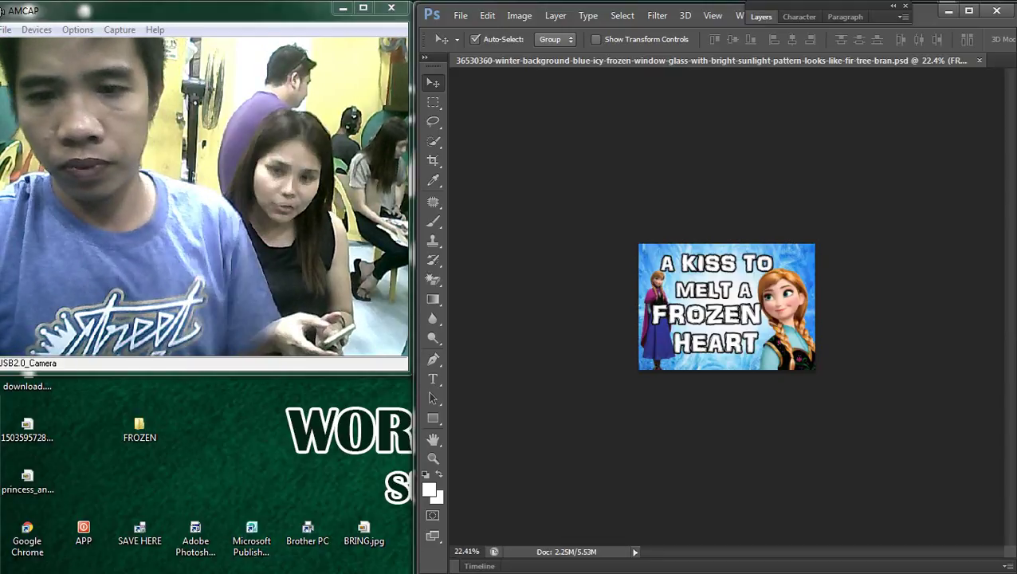
{"action": "key", "text": "super+e"}
{"action": "key", "text": "alt+F4"}
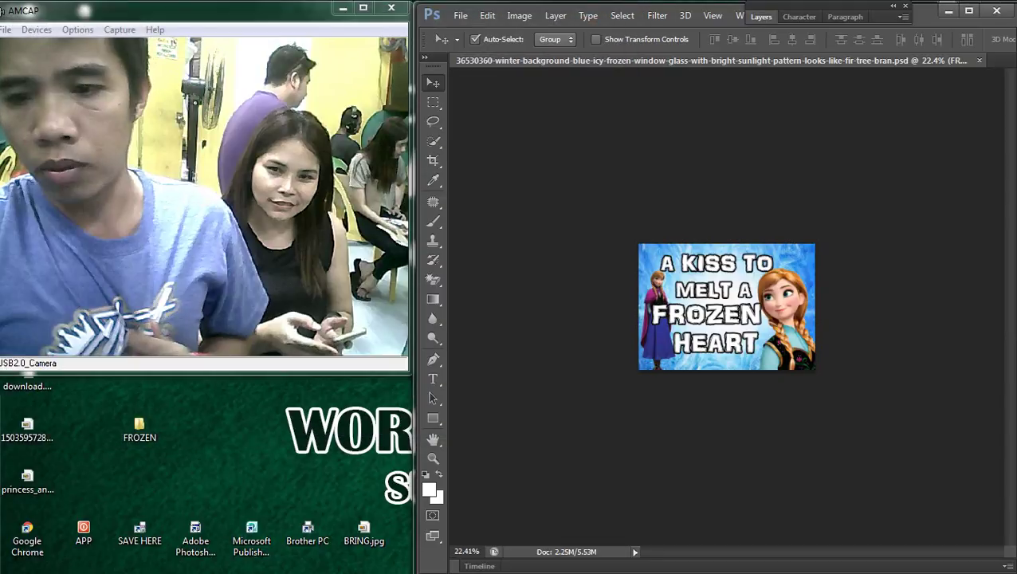
{"action": "key", "text": "Delete"}
{"action": "mouse_move", "coordinate": [1012, 287]}
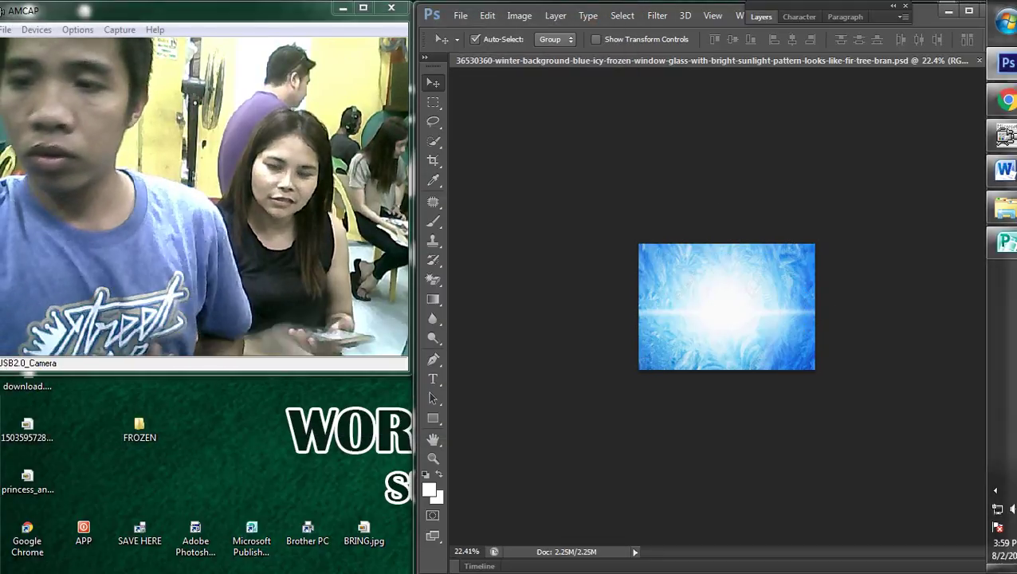
{"action": "left_click", "coordinate": [997, 99]}
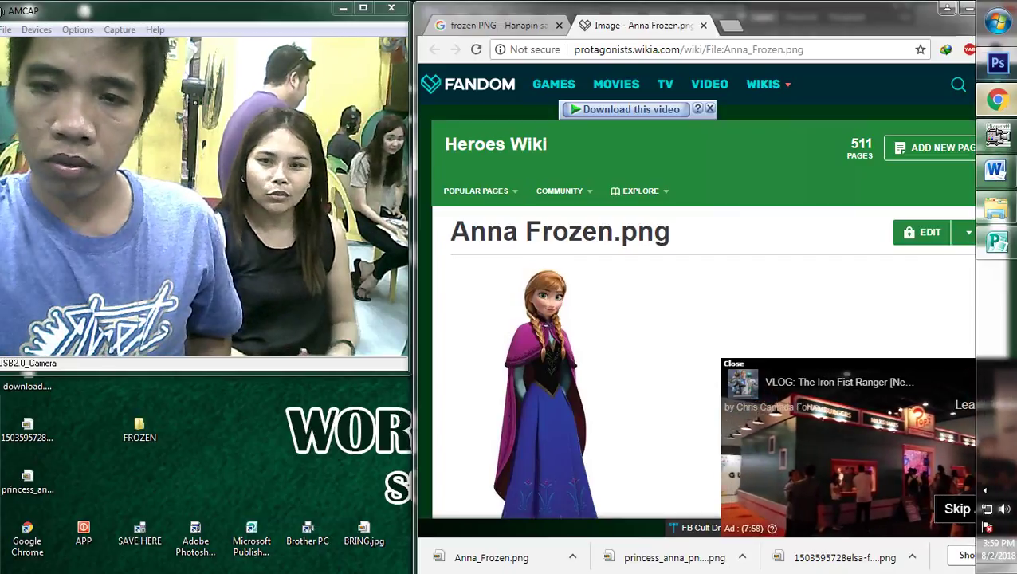
{"action": "left_click", "coordinate": [500, 25]}
{"action": "key", "text": "Escape"}
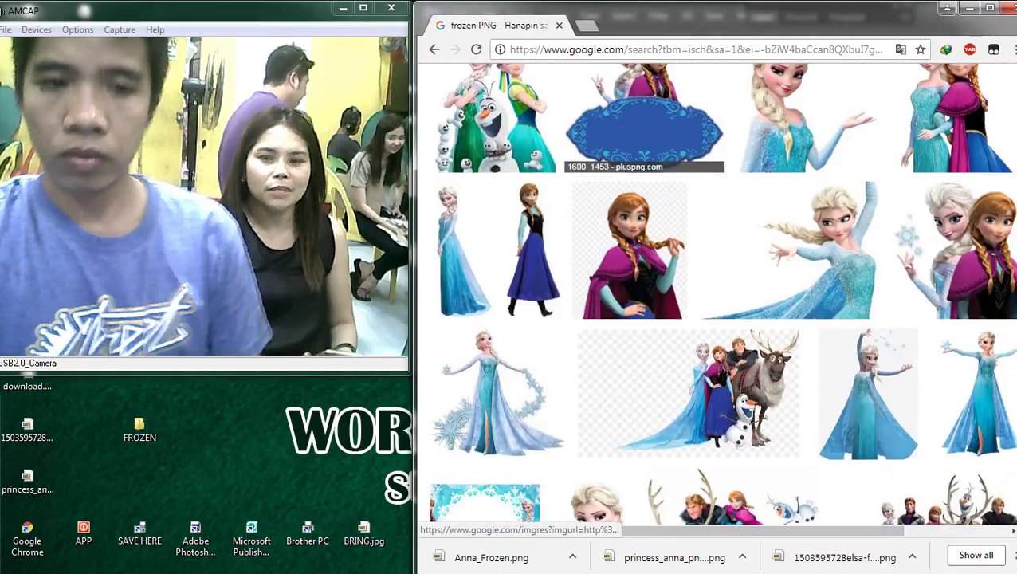
{"action": "mouse_move", "coordinate": [1012, 286]}
{"action": "left_click", "coordinate": [997, 63]}
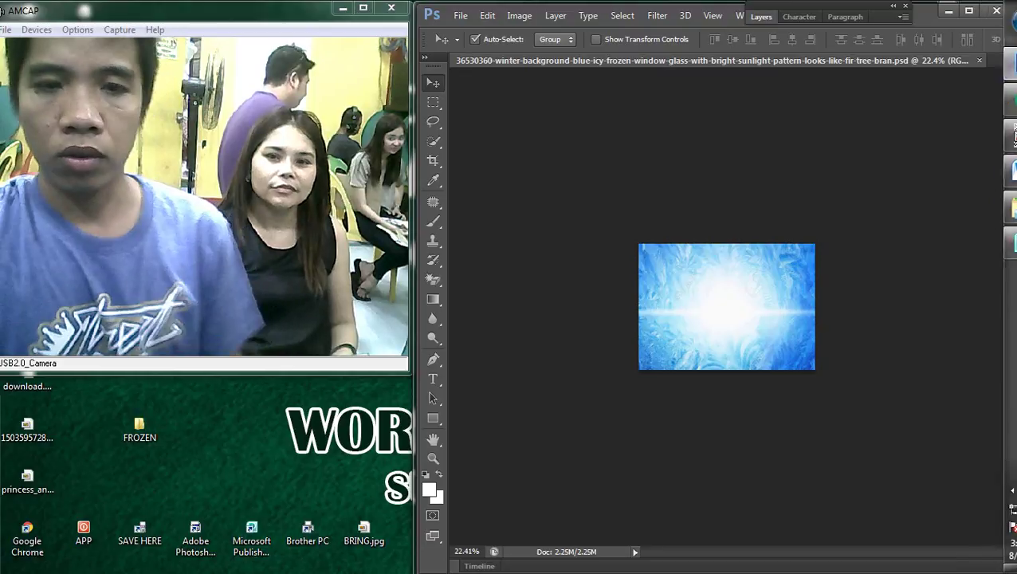
Step: Delete the character figures and the A KISS TO, MELT A and HEART text layers
{"action": "key", "text": "Delete"}
{"action": "key", "text": "Delete"}
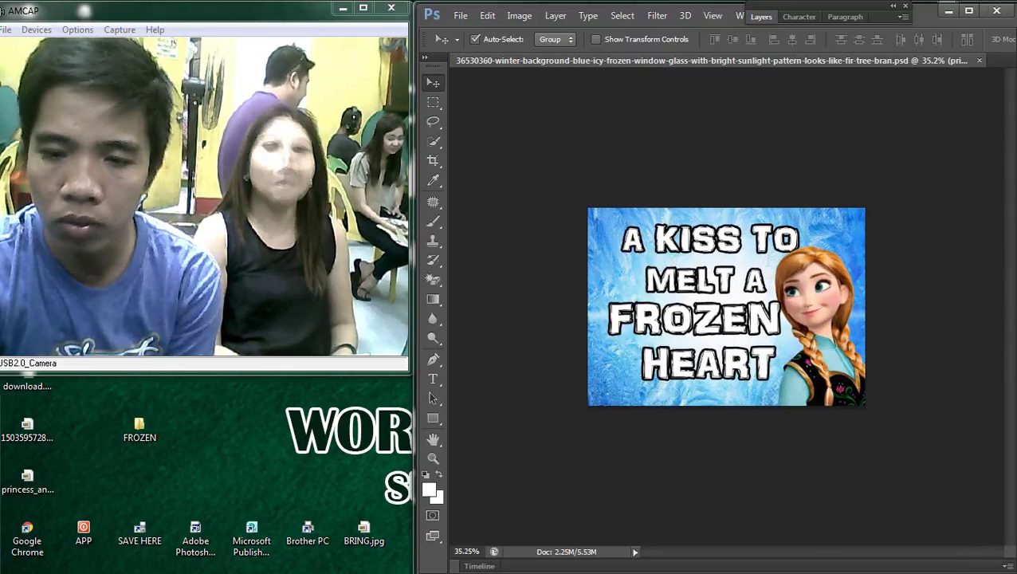
{"action": "right_click", "coordinate": [590, 235]}
{"action": "left_click", "coordinate": [629, 244]}
{"action": "key", "text": "Delete"}
{"action": "right_click", "coordinate": [590, 274]}
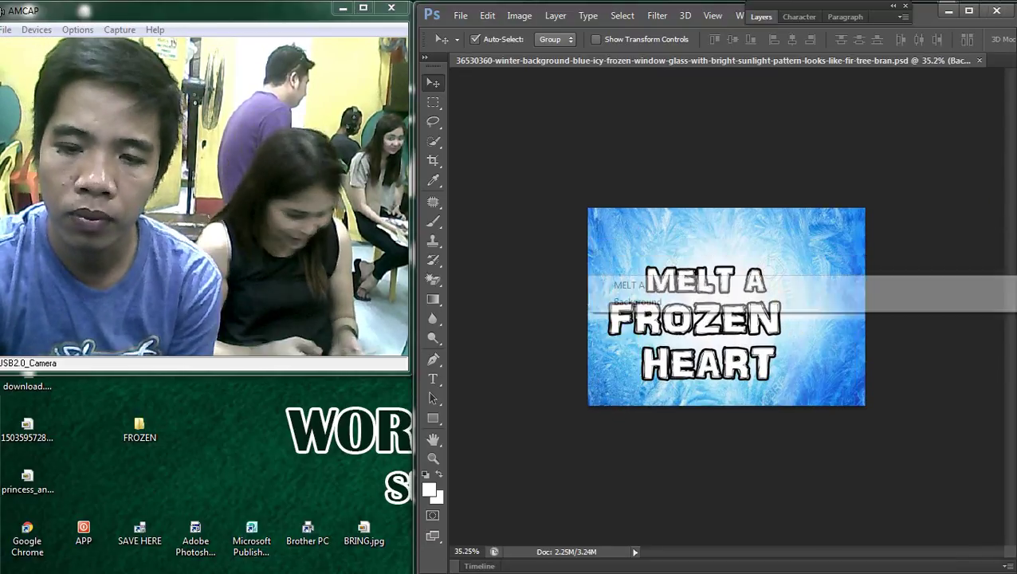
{"action": "left_click", "coordinate": [629, 283]}
{"action": "key", "text": "Delete"}
{"action": "right_click", "coordinate": [590, 364]}
{"action": "left_click", "coordinate": [627, 374]}
{"action": "key", "text": "Delete"}
Step: Centre the FROZEN title, retype it as 'MARSMALLOW', and shrink it to about 62%
{"action": "left_click_drag", "start_coordinate": [701, 319], "coordinate": [723, 298]}
{"action": "key", "text": "t"}
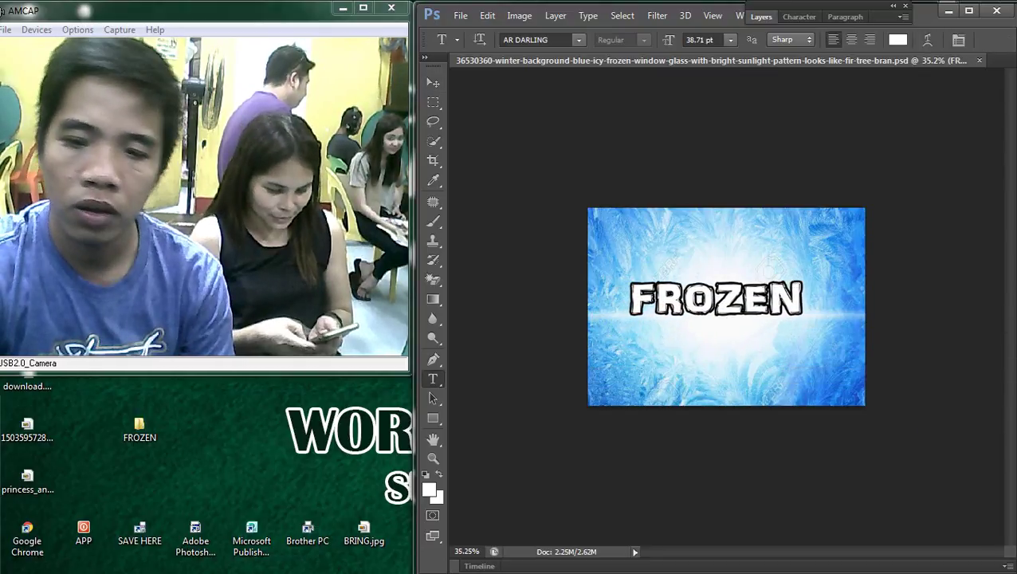
{"action": "double_click", "coordinate": [715, 297]}
{"action": "left_click", "coordinate": [668, 301]}
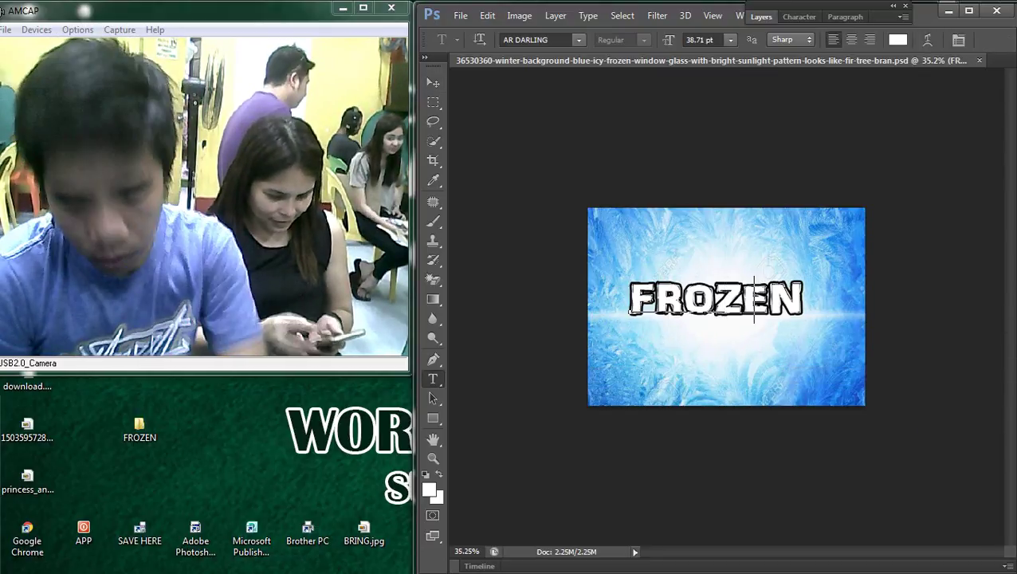
{"action": "type", "text": "MARSMA"}
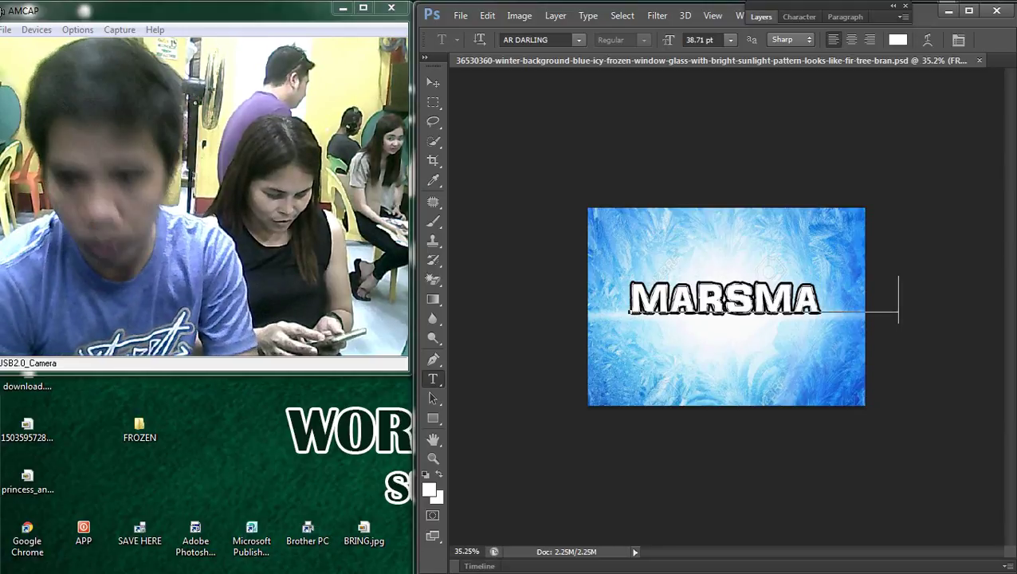
{"action": "type", "text": "LLOW"}
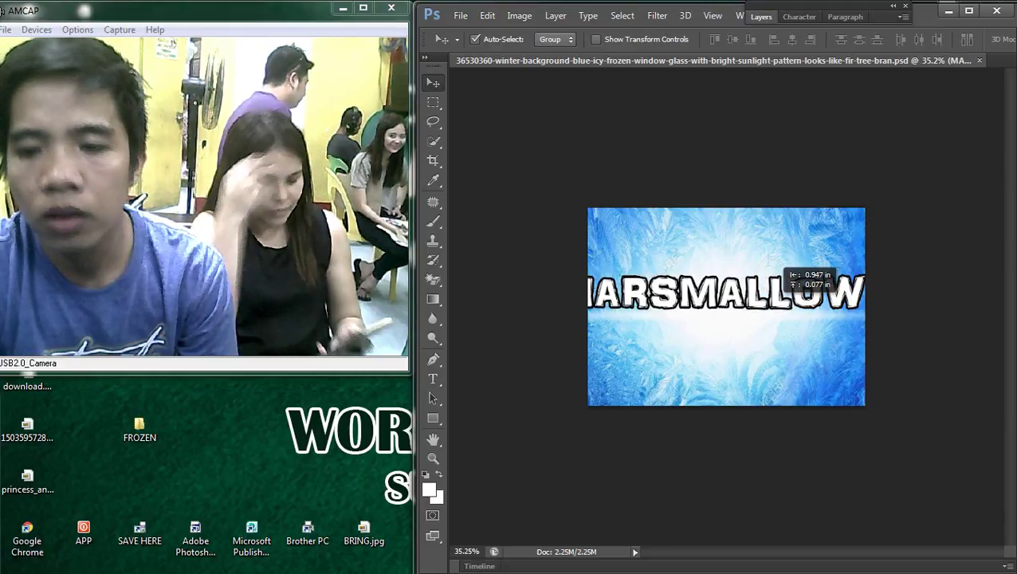
{"action": "key", "text": "ctrl+t"}
{"action": "left_click_drag", "start_coordinate": [871, 317], "coordinate": [848, 321]}
{"action": "key", "text": "Return"}
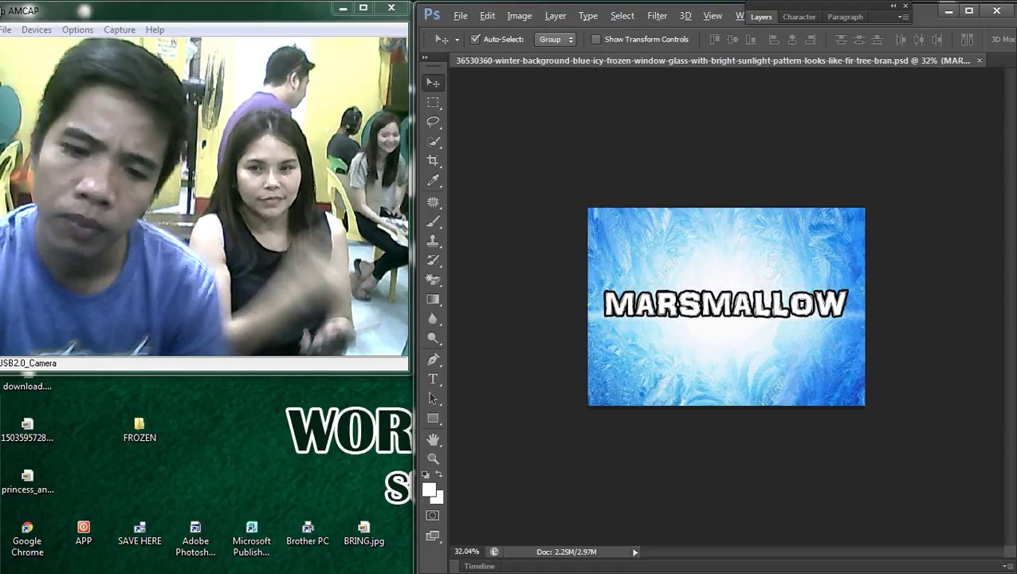
Step: Preview Frozen group and character pictures in the frozen PNG image search
{"action": "key", "text": "ctrl+plus"}
{"action": "left_click", "coordinate": [996, 100]}
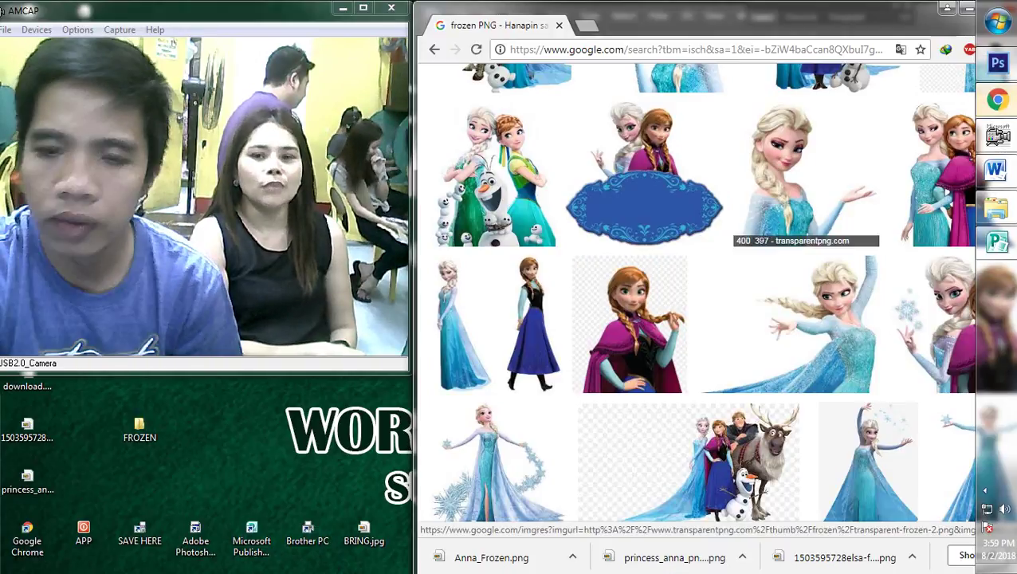
{"action": "scroll", "coordinate": [805, 176], "scroll_direction": "up", "scroll_amount": 5}
{"action": "scroll", "coordinate": [500, 192], "scroll_direction": "down", "scroll_amount": 3}
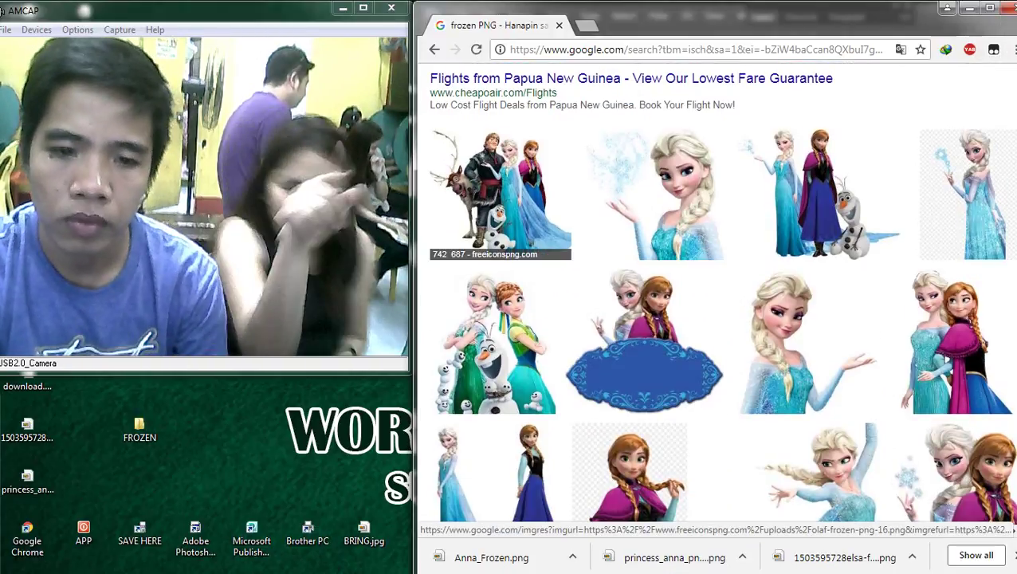
{"action": "left_click", "coordinate": [501, 191]}
{"action": "left_click", "coordinate": [795, 353]}
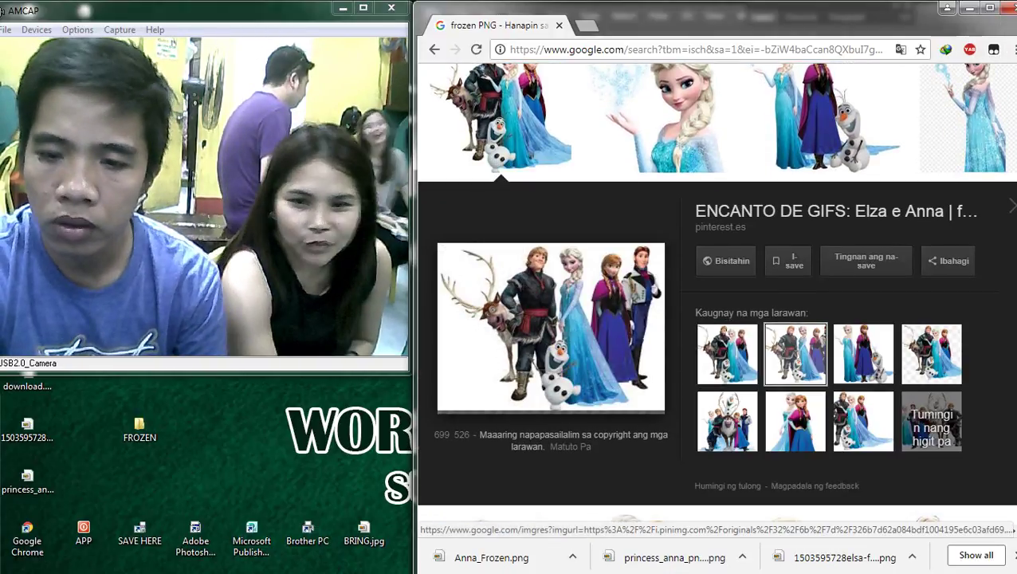
Step: Check the FROZEN folder on the desktop, viewing details of 2.jpg and the winter background
{"action": "mouse_move", "coordinate": [1012, 302]}
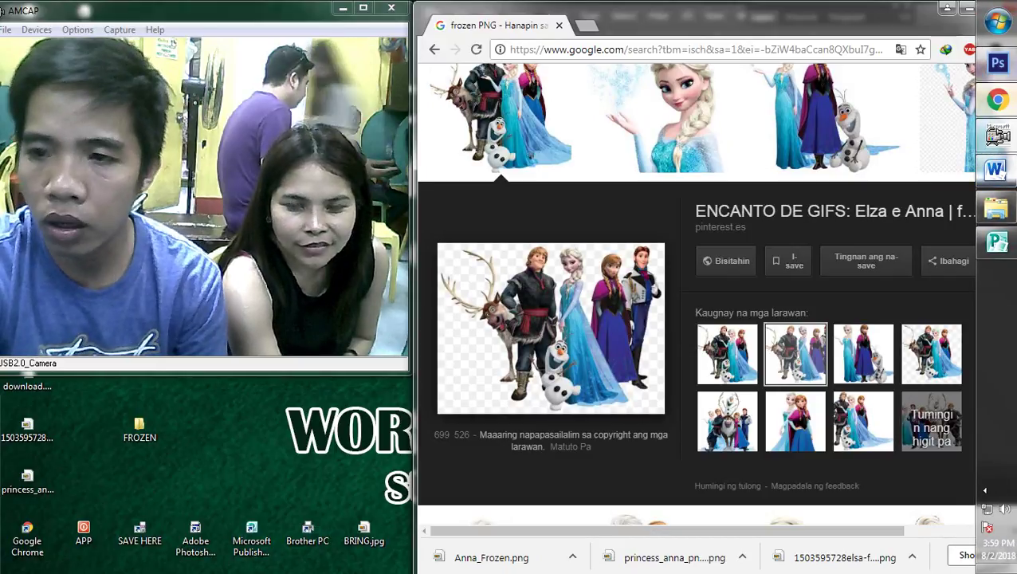
{"action": "mouse_move", "coordinate": [996, 209]}
{"action": "left_click", "coordinate": [877, 131]}
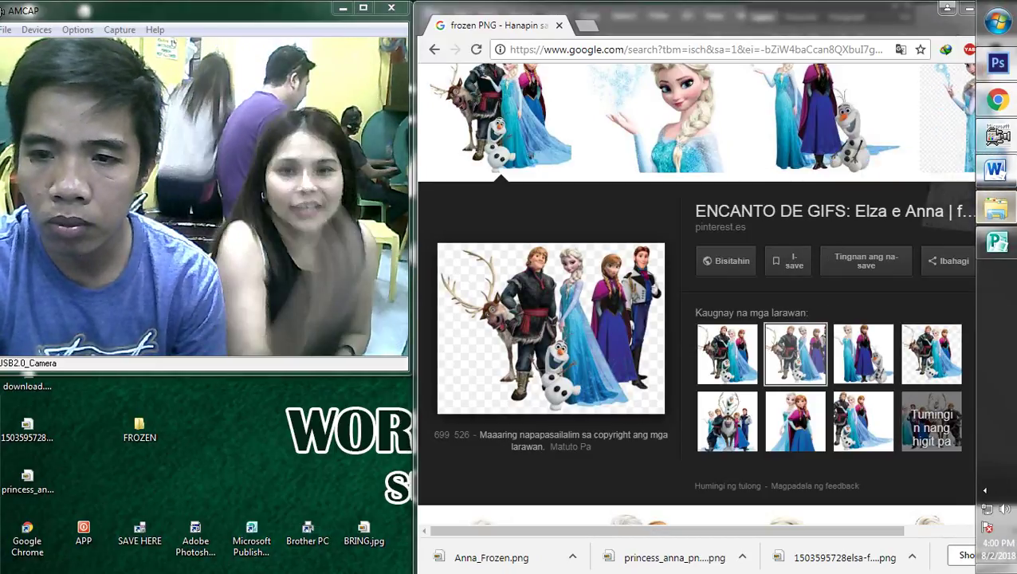
{"action": "left_click", "coordinate": [527, 120]}
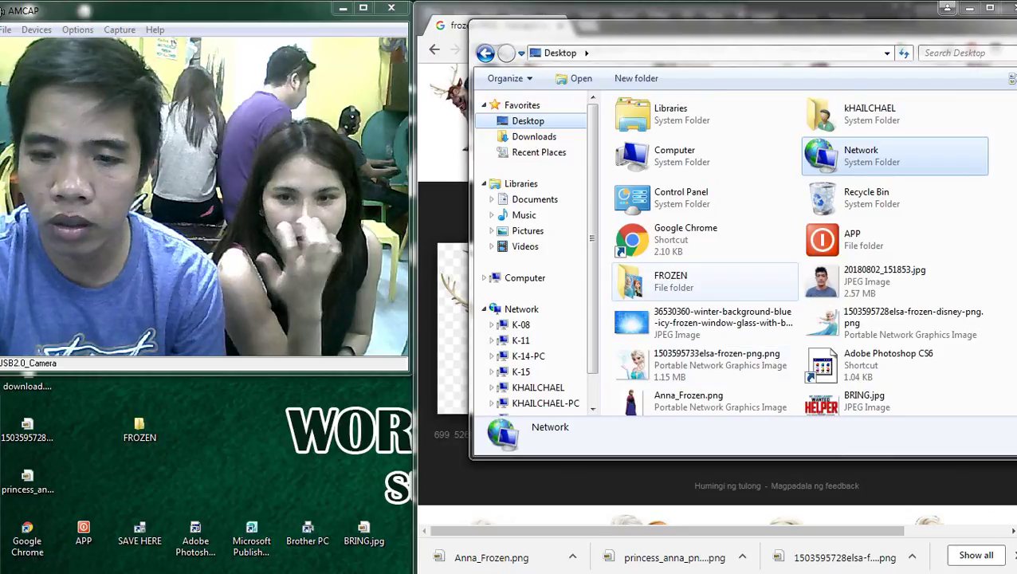
{"action": "double_click", "coordinate": [661, 281]}
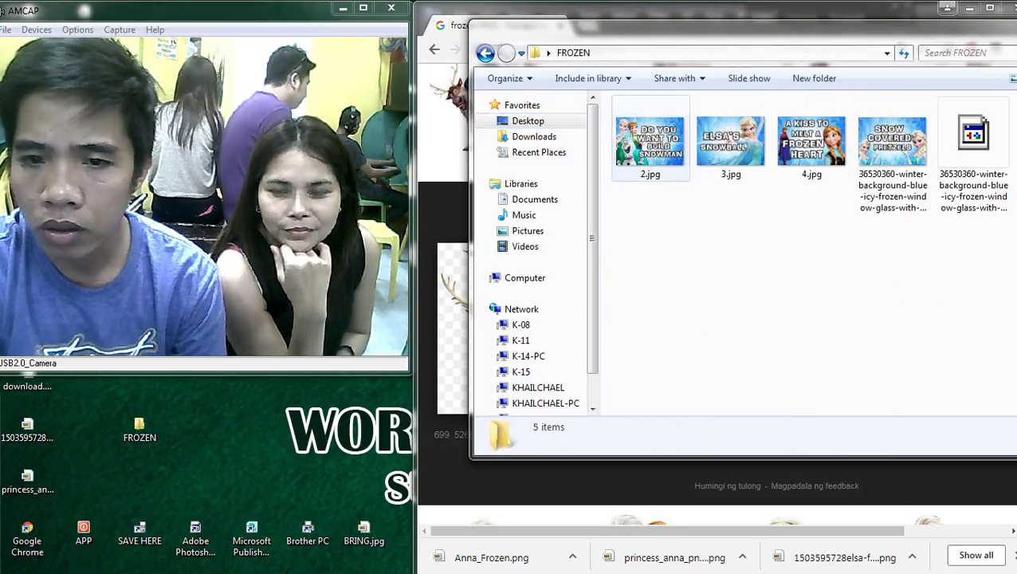
{"action": "left_click", "coordinate": [650, 142]}
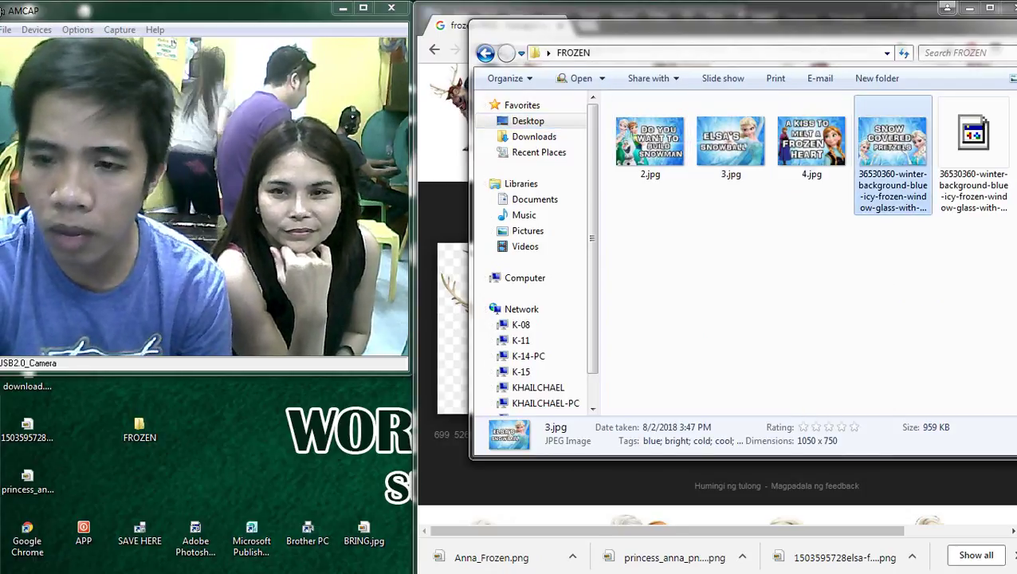
{"action": "left_click", "coordinate": [891, 148]}
Step: Save the Frozen group picture from the search results as a PNG
{"action": "left_click", "coordinate": [450, 319]}
{"action": "right_click", "coordinate": [539, 301]}
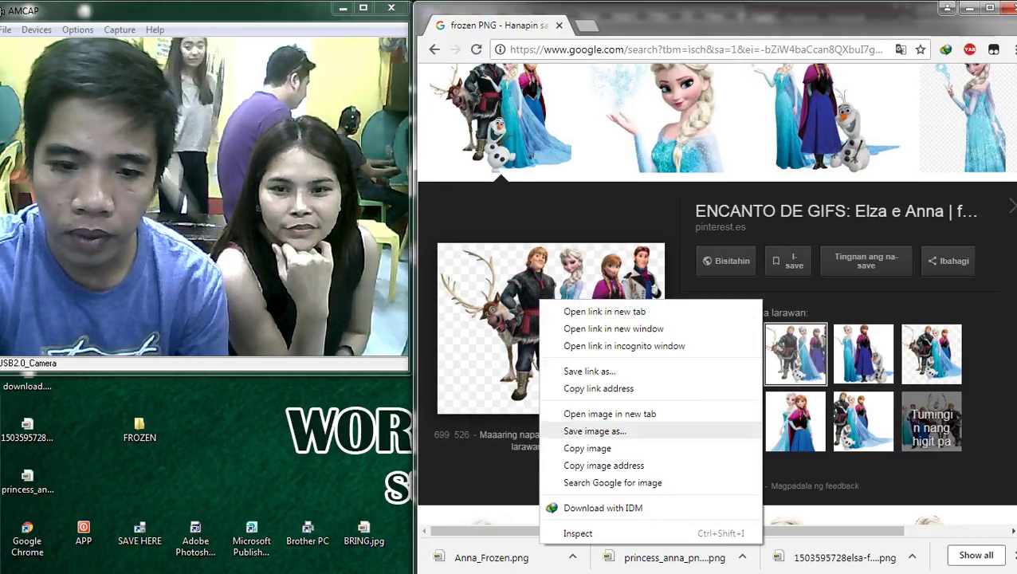
{"action": "left_click", "coordinate": [595, 431]}
{"action": "key", "text": "Return"}
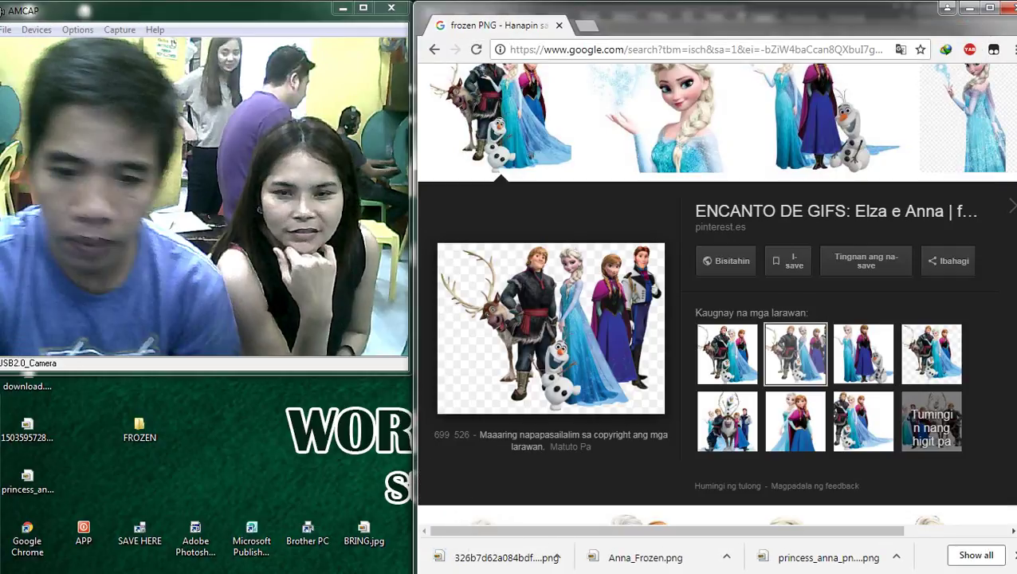
Step: Place the downloaded Frozen group PNG on the icy background and enlarge it
{"action": "left_click_drag", "start_coordinate": [438, 557], "coordinate": [737, 235]}
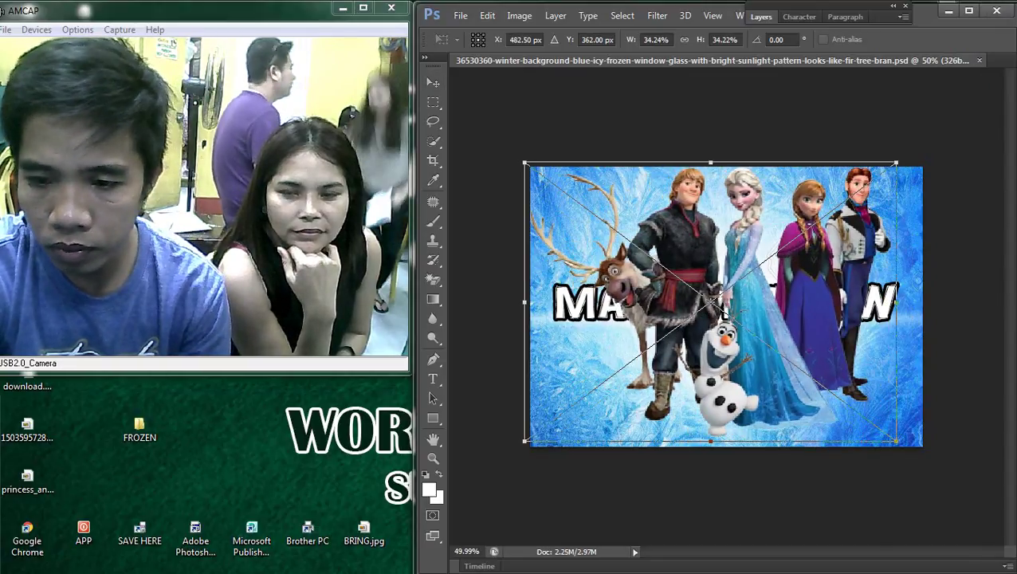
{"action": "left_click_drag", "start_coordinate": [895, 441], "coordinate": [922, 443]}
{"action": "key", "text": "Return"}
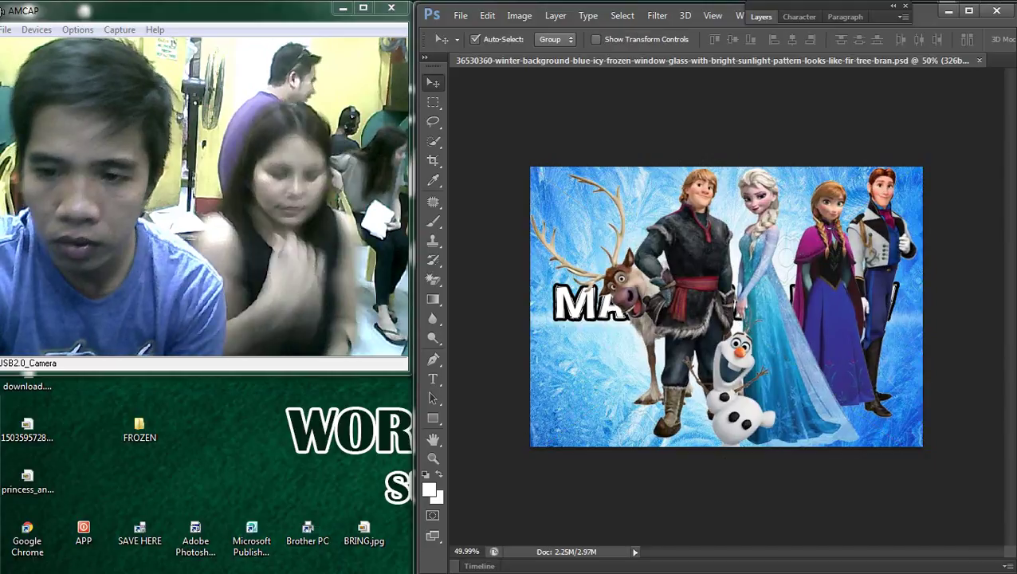
Step: Bring the MARSMALLOW title layer in front of the Frozen group picture
{"action": "right_click", "coordinate": [579, 306]}
{"action": "left_click", "coordinate": [613, 315]}
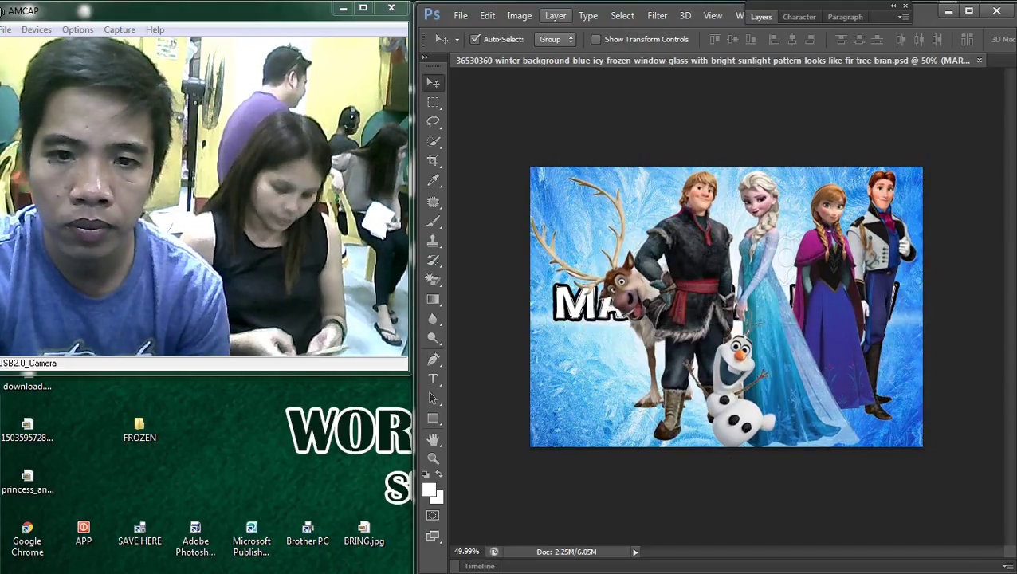
{"action": "left_click", "coordinate": [519, 15]}
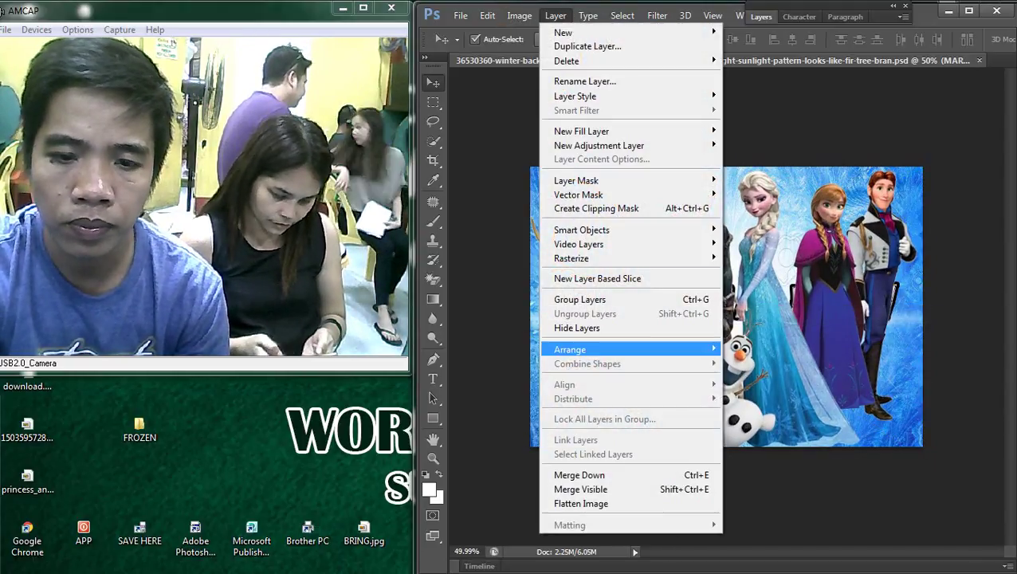
{"action": "mouse_move", "coordinate": [701, 349]}
{"action": "left_click", "coordinate": [753, 349]}
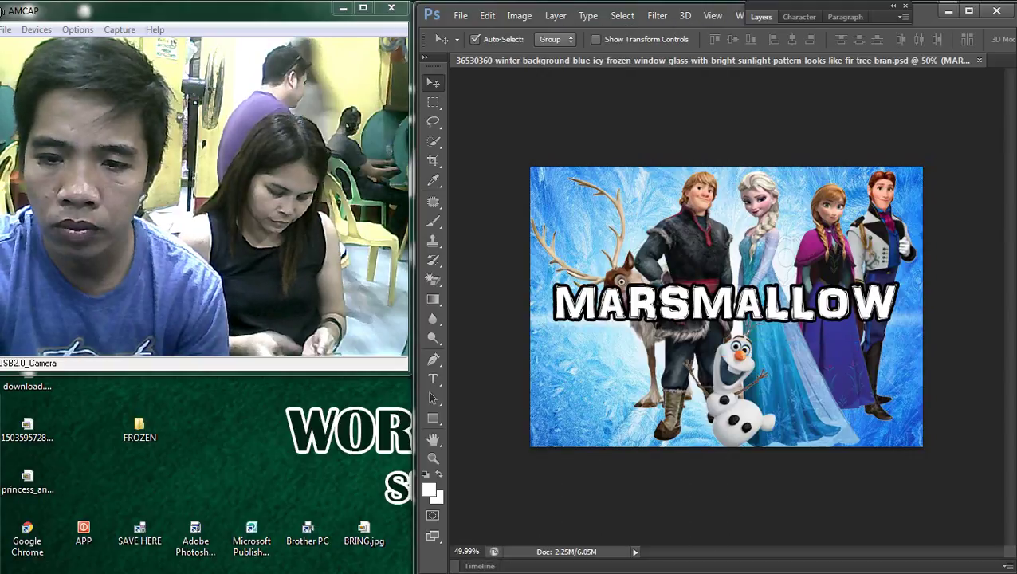
Step: Stretch the MARSMALLOW text taller and wider across the characters
{"action": "key", "text": "ctrl+t"}
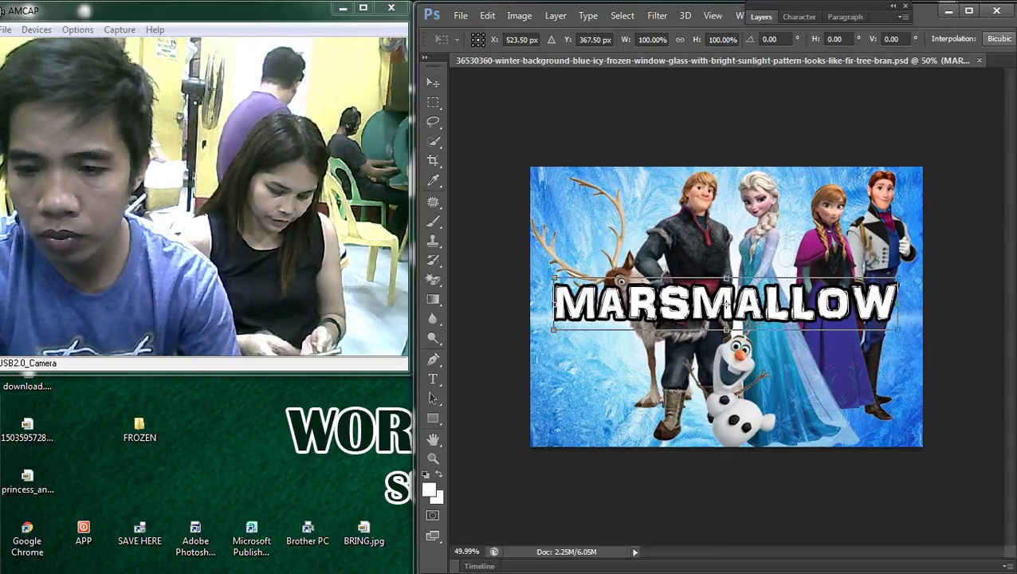
{"action": "left_click_drag", "start_coordinate": [741, 322], "coordinate": [762, 301]}
{"action": "left_click_drag", "start_coordinate": [897, 303], "coordinate": [909, 303]}
{"action": "key", "text": "Return"}
{"action": "key", "text": "ctrl+minus"}
{"action": "scroll", "coordinate": [726, 307], "scroll_direction": "down", "scroll_amount": 2}
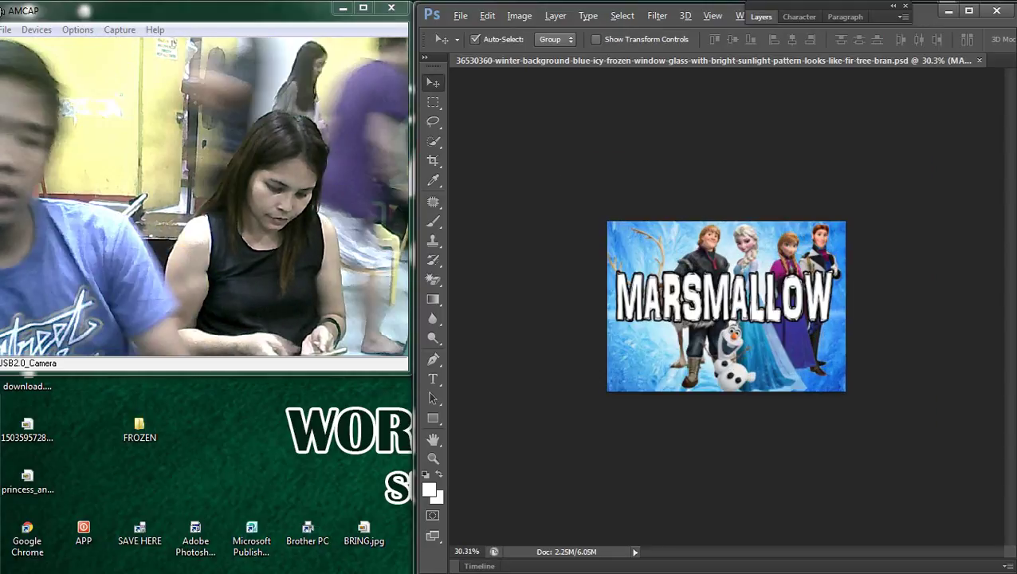
{"action": "scroll", "coordinate": [726, 307], "scroll_direction": "up", "scroll_amount": 4}
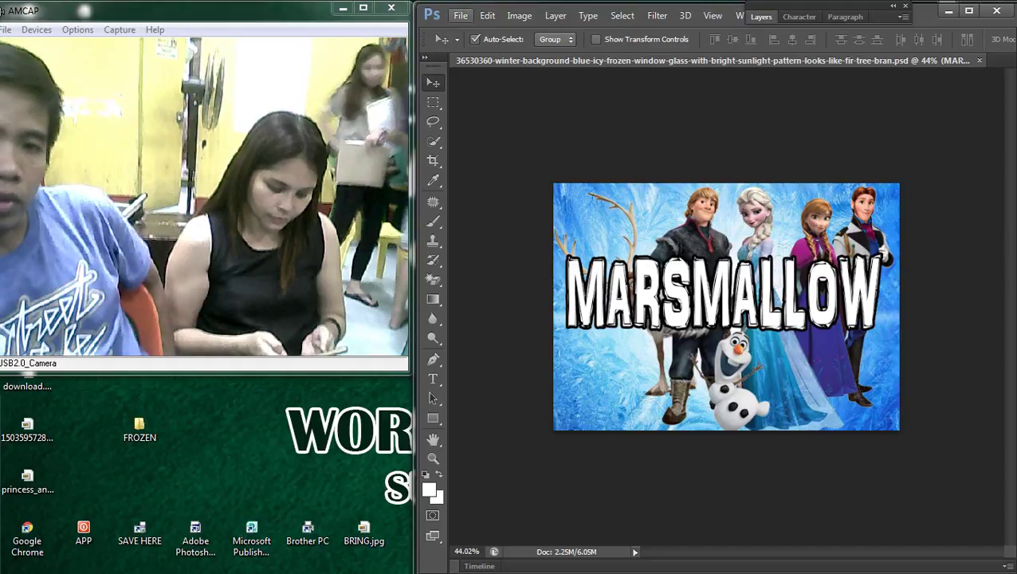
Step: Save a copy of the design in JPEG format under the file name '5'
{"action": "left_click", "coordinate": [461, 16]}
{"action": "left_click", "coordinate": [478, 193]}
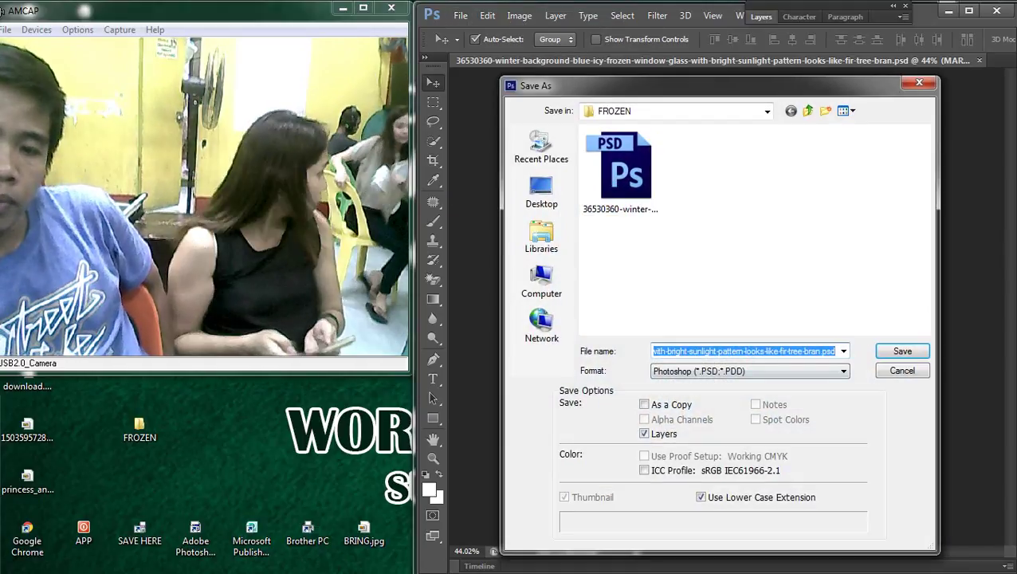
{"action": "left_click", "coordinate": [749, 371]}
{"action": "left_click", "coordinate": [717, 249]}
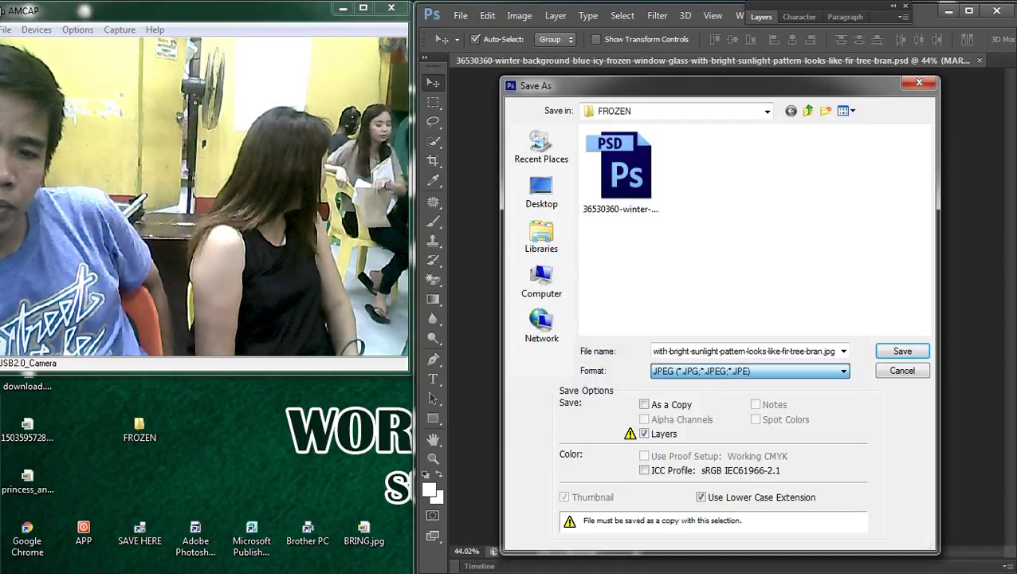
{"action": "key", "text": "shift+Tab"}
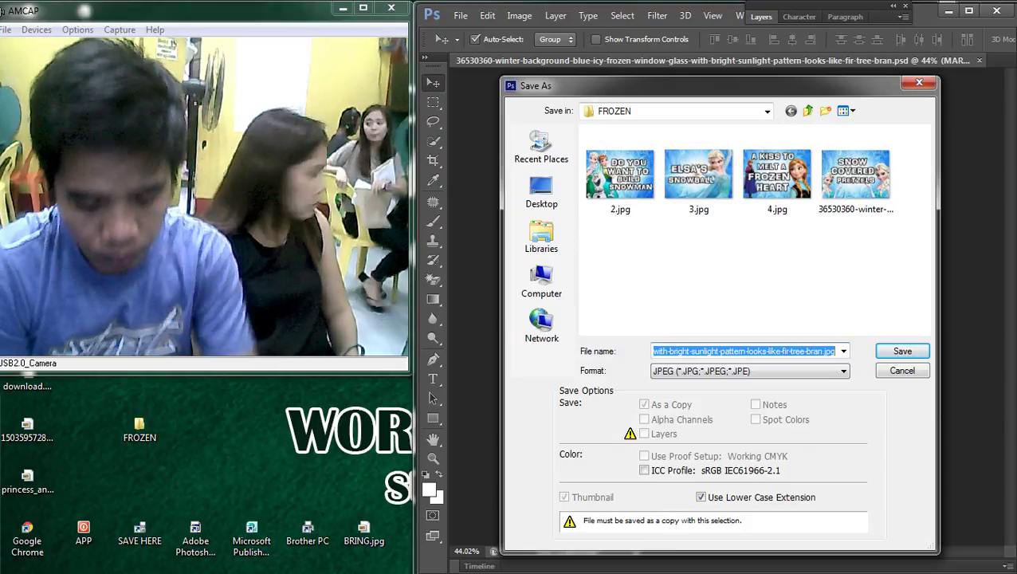
{"action": "type", "text": "5"}
{"action": "key", "text": "Return"}
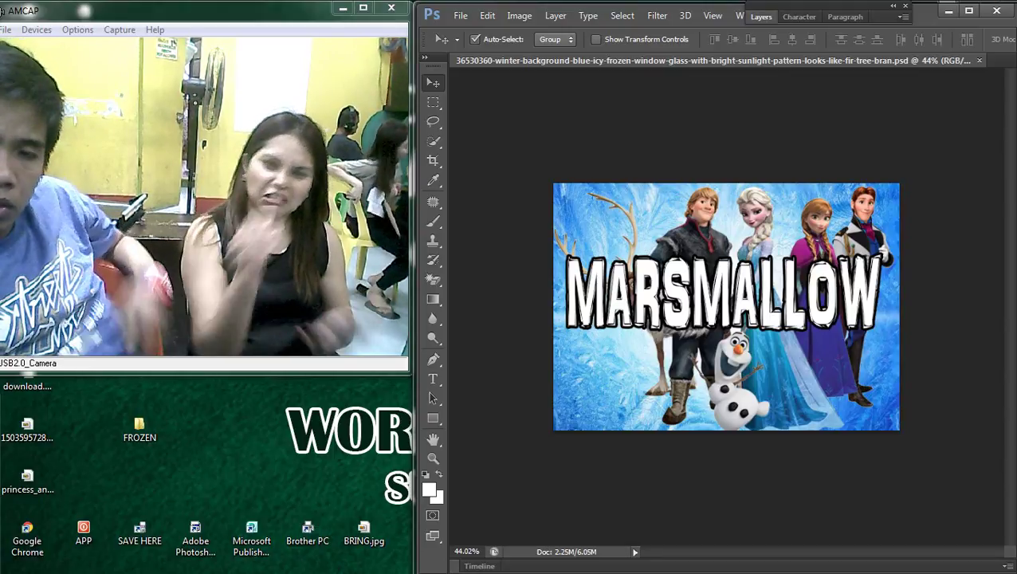
Step: Delete the MARSMALLOW text layer
{"action": "right_click", "coordinate": [585, 287]}
{"action": "left_click", "coordinate": [629, 294]}
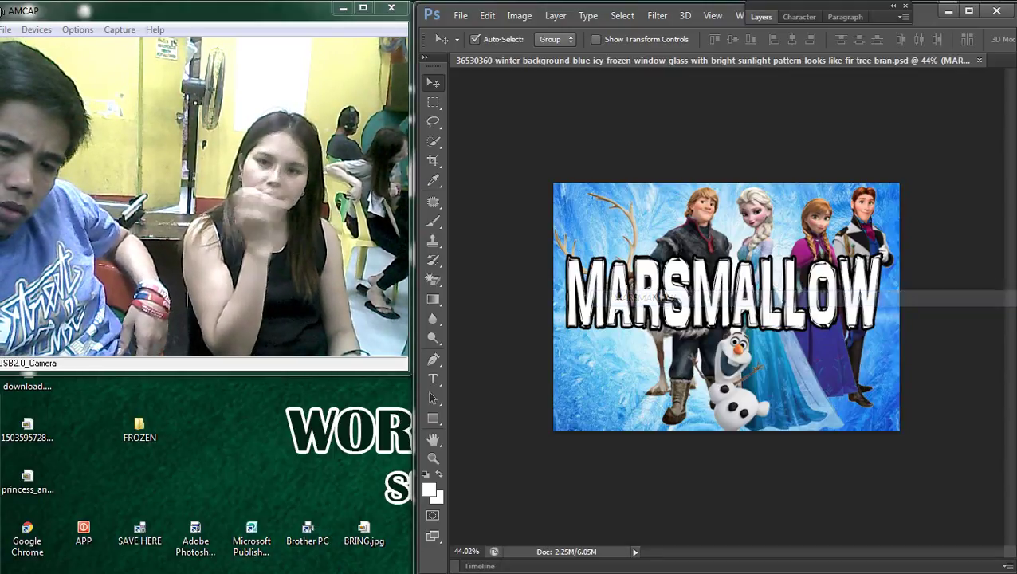
{"action": "key", "text": "Delete"}
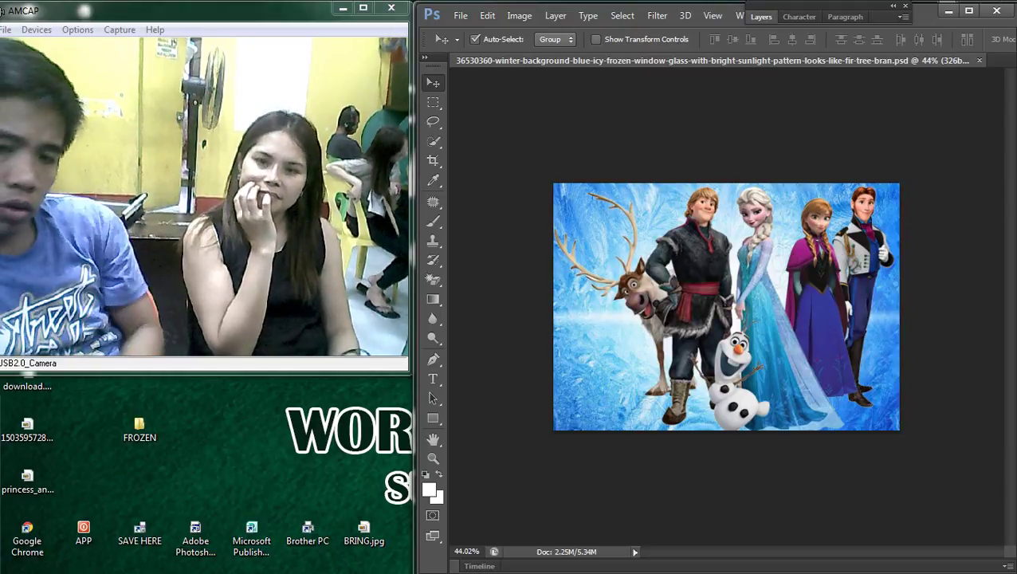
Step: Delete the Frozen characters layer, restoring the accidentally deleted icy Background
{"action": "right_click", "coordinate": [587, 272]}
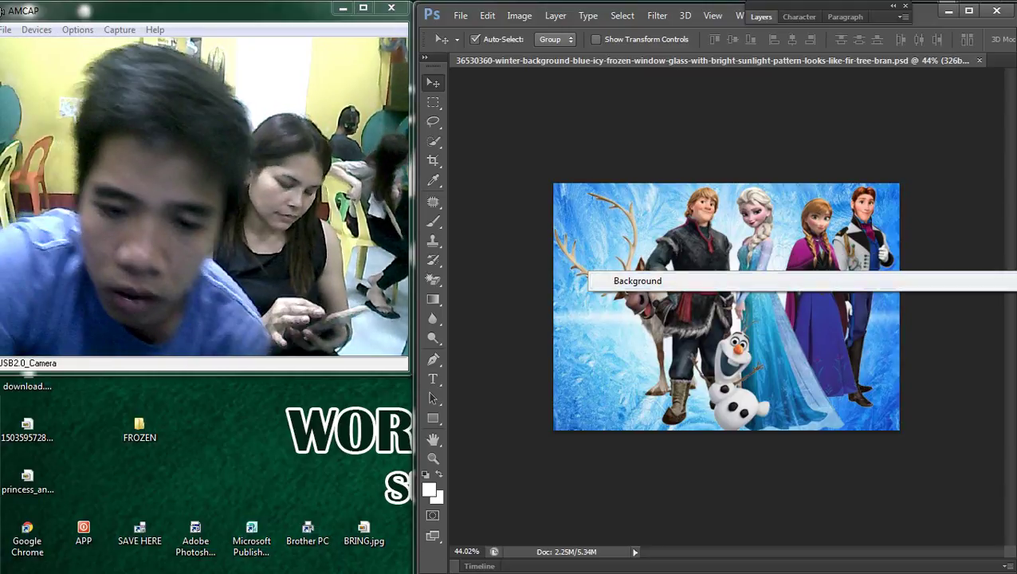
{"action": "left_click", "coordinate": [637, 281]}
{"action": "key", "text": "Delete"}
{"action": "key", "text": "ctrl+z"}
{"action": "right_click", "coordinate": [586, 245]}
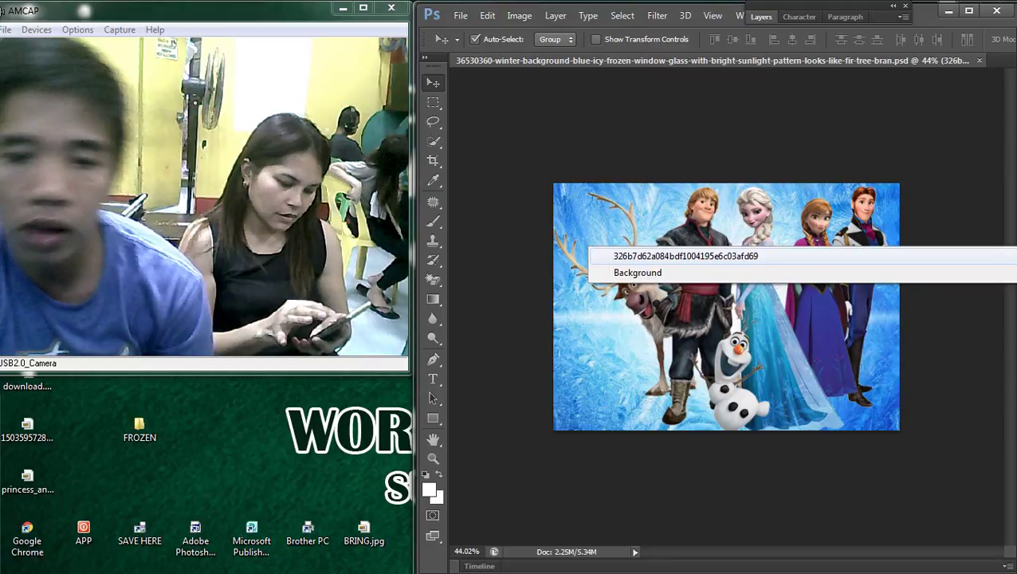
{"action": "left_click", "coordinate": [658, 257]}
{"action": "key", "text": "Delete"}
{"action": "scroll", "coordinate": [726, 306], "scroll_direction": "down", "scroll_amount": 1}
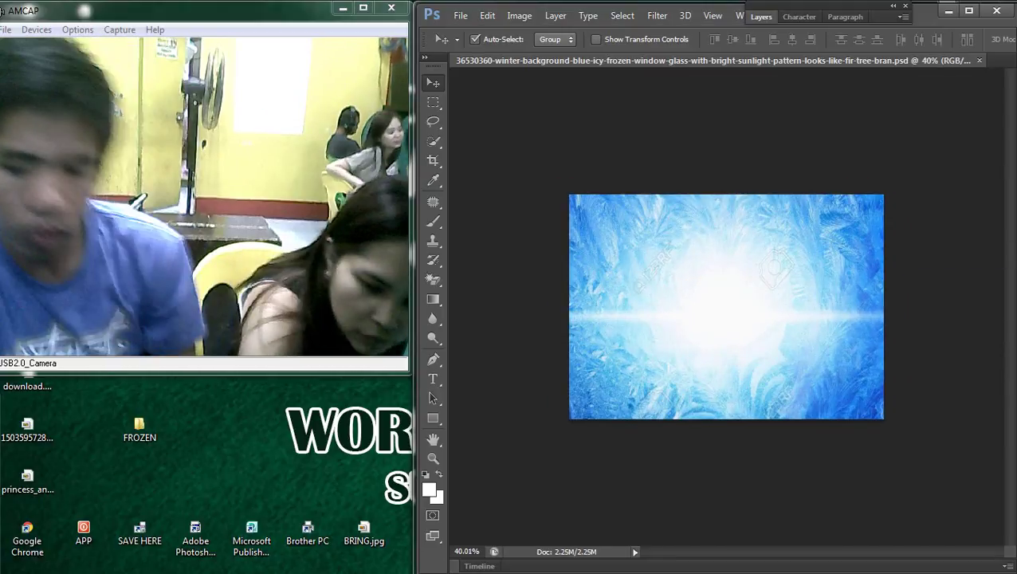
{"action": "left_click", "coordinate": [139, 431]}
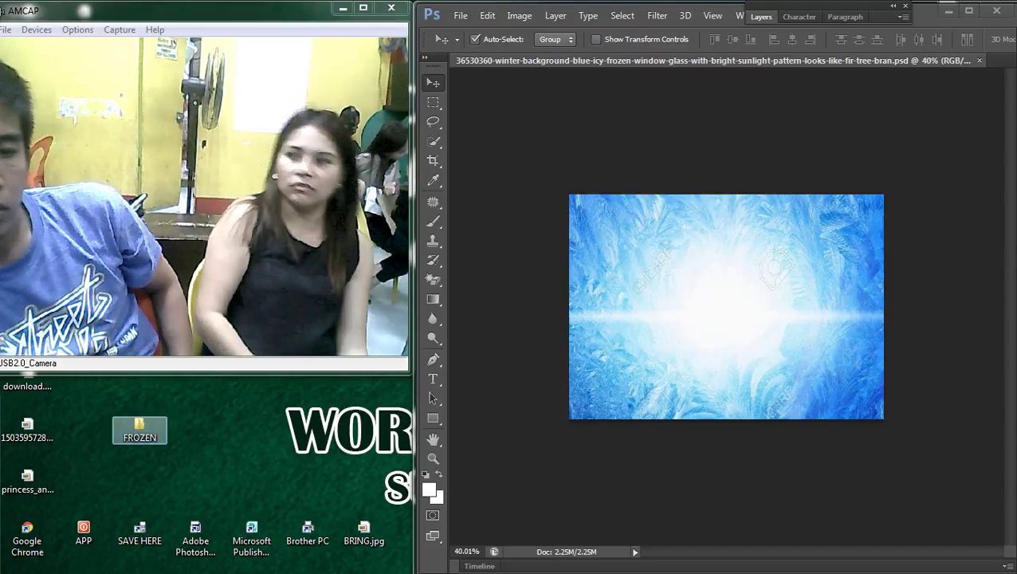
Step: Open the FROZEN folder, enlarge its window, and select the five images
{"action": "double_click", "coordinate": [139, 430]}
{"action": "left_click_drag", "start_coordinate": [717, 32], "coordinate": [663, 14]}
{"action": "left_click_drag", "start_coordinate": [717, 436], "coordinate": [718, 570]}
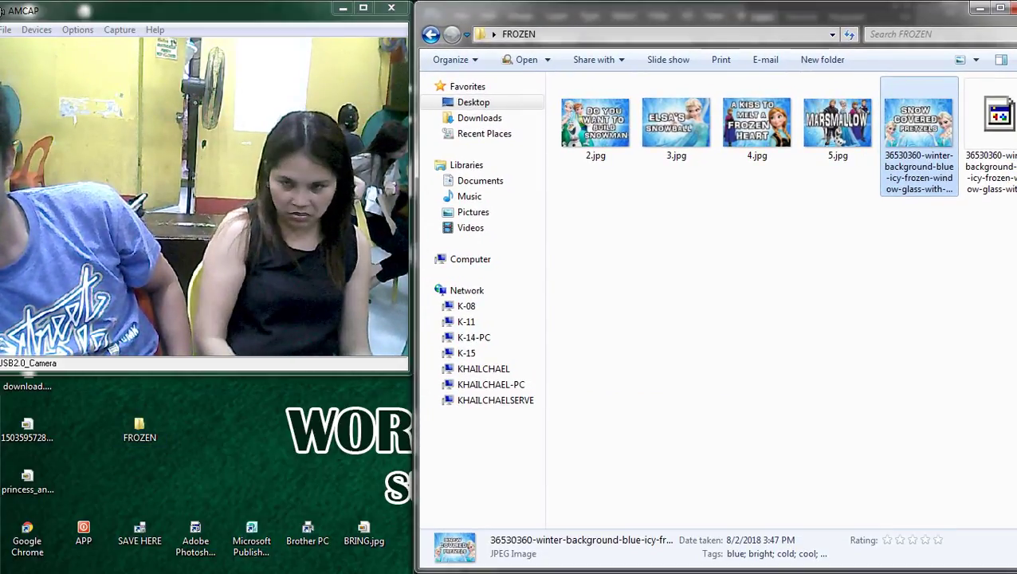
{"action": "left_click_drag", "start_coordinate": [952, 247], "coordinate": [556, 76]}
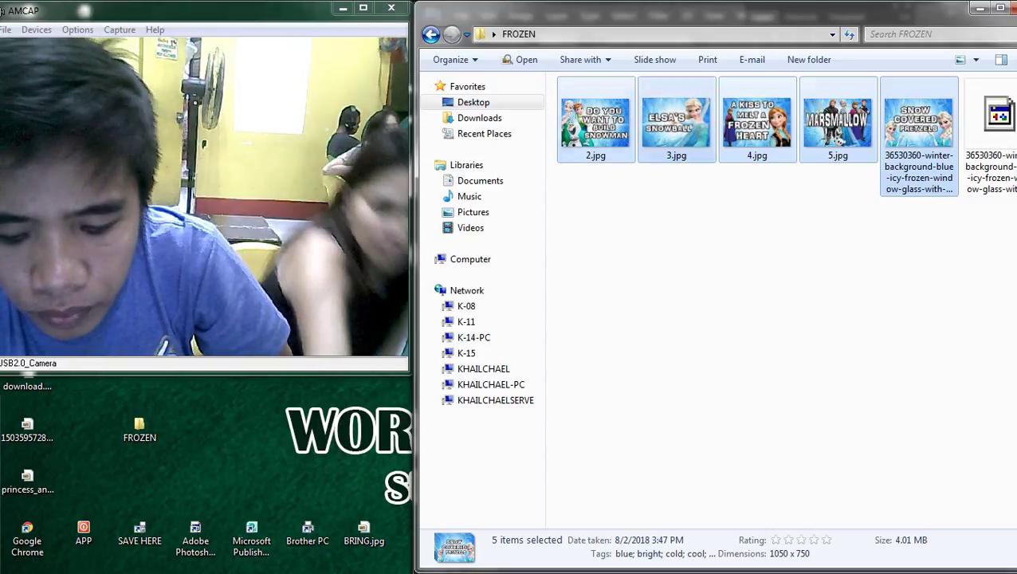
Step: Type the headline 'Happy BIRHDay' at the top left, then insert a 't' before the D
{"action": "mouse_move", "coordinate": [997, 64]}
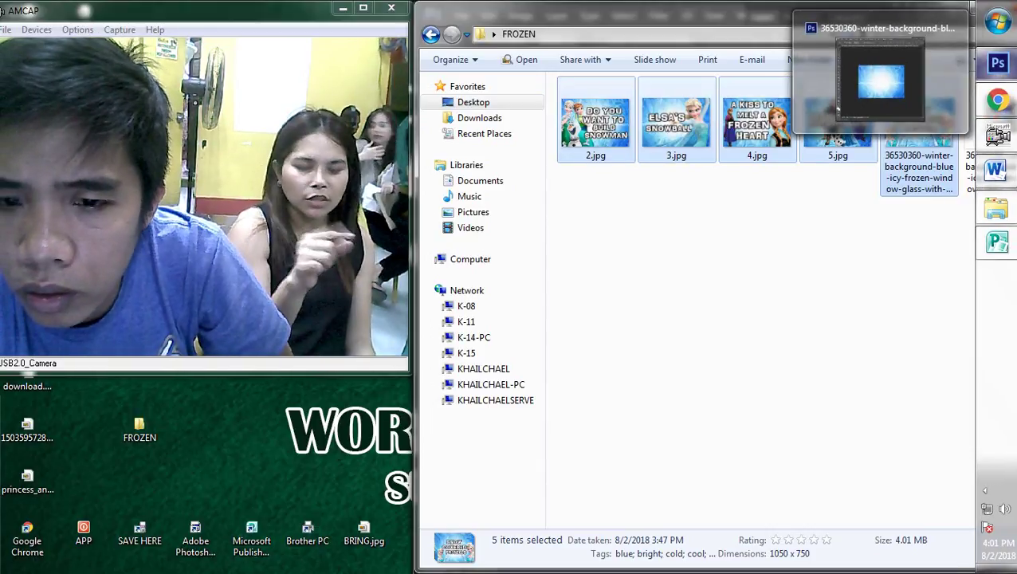
{"action": "left_click", "coordinate": [837, 110]}
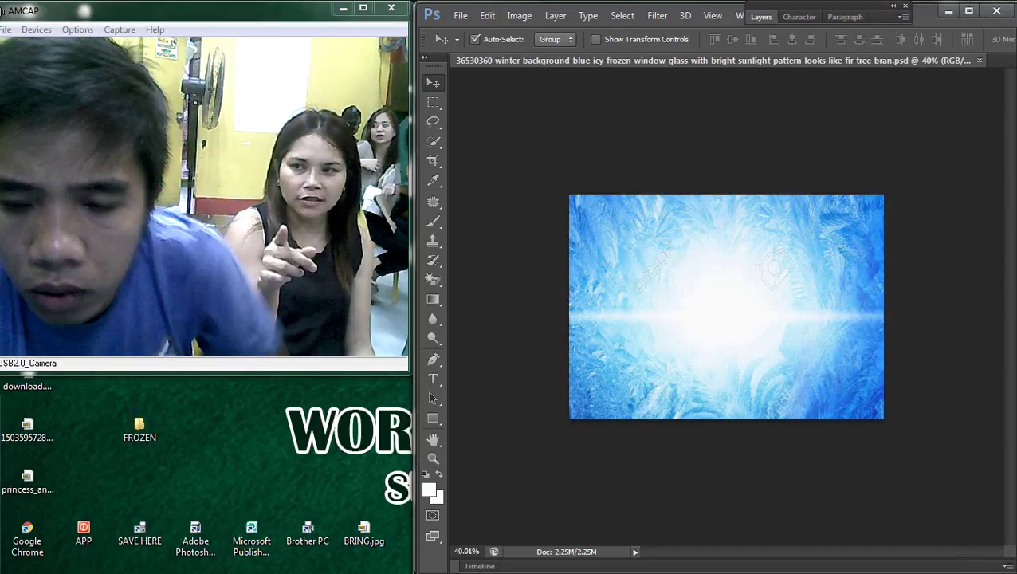
{"action": "scroll", "coordinate": [725, 306], "scroll_direction": "down", "scroll_amount": 1}
{"action": "scroll", "coordinate": [726, 306], "scroll_direction": "up", "scroll_amount": 3}
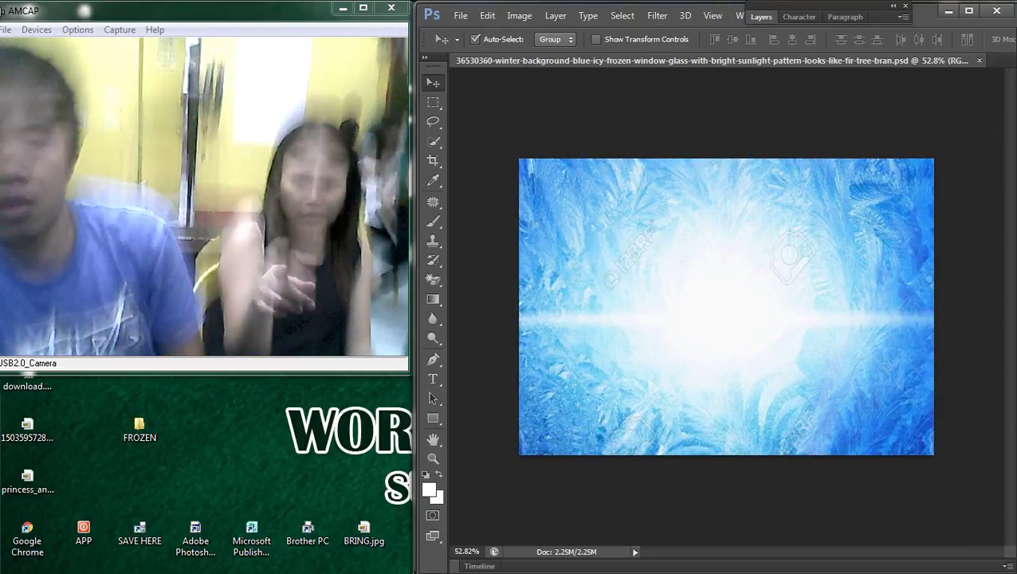
{"action": "key", "text": "t"}
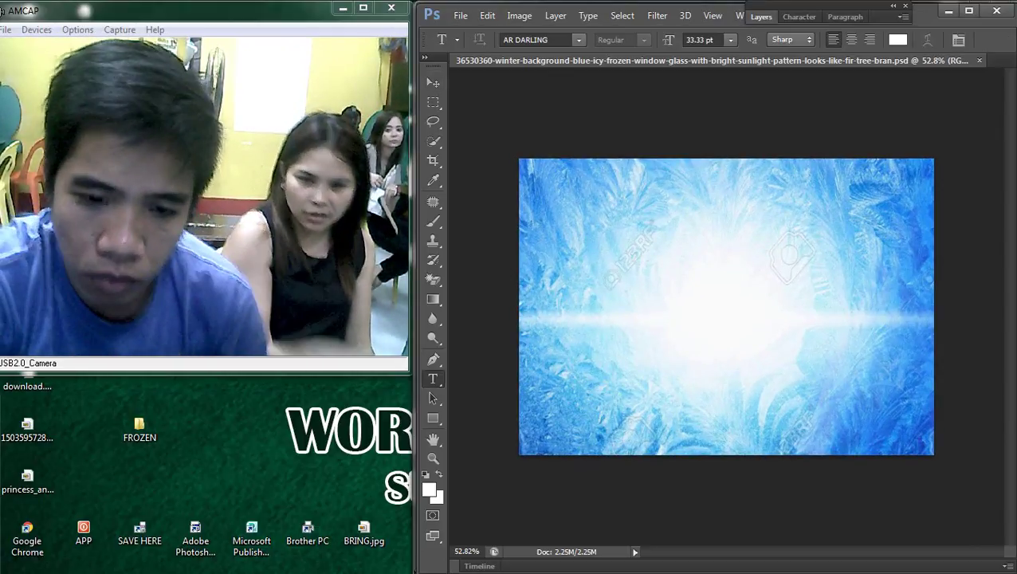
{"action": "type", "text": "Ha"}
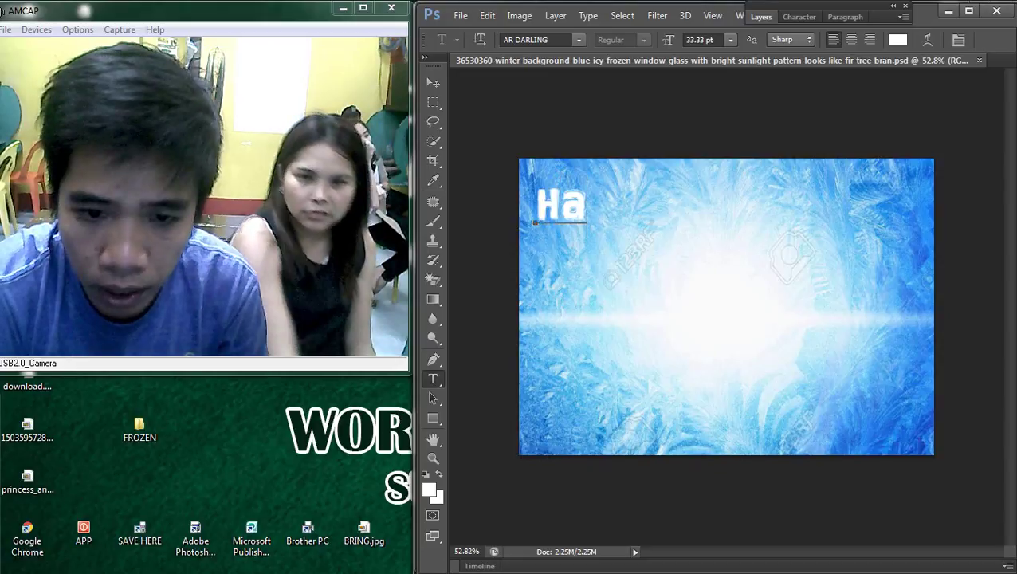
{"action": "type", "text": "ppy"}
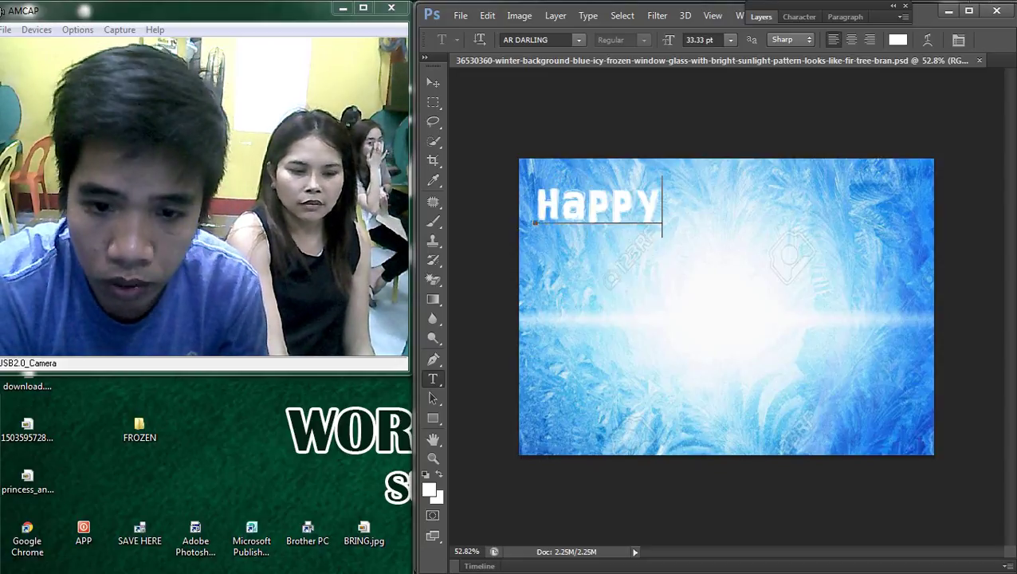
{"action": "type", "text": " BIRHDay"}
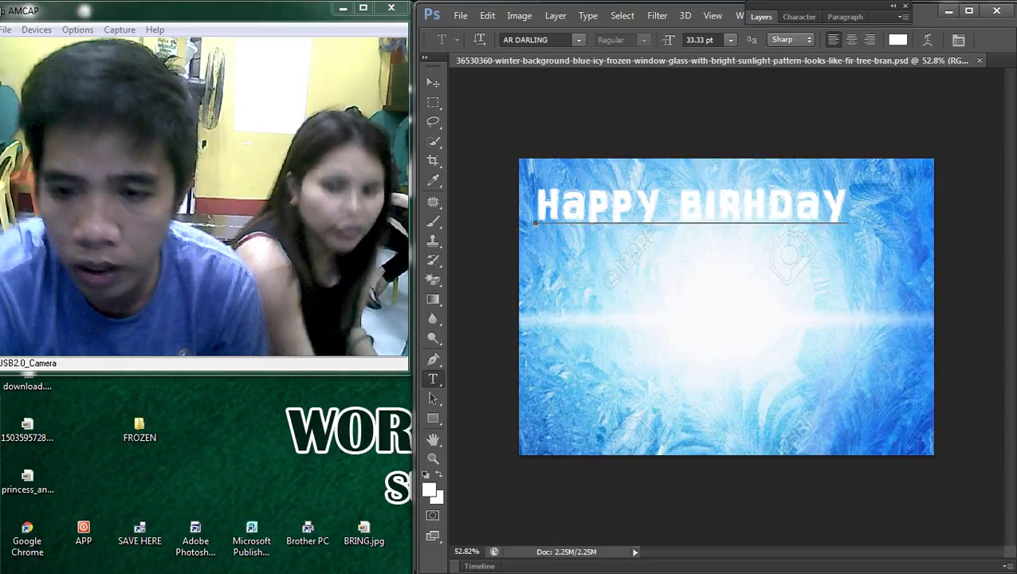
{"action": "key", "text": "ctrl+a"}
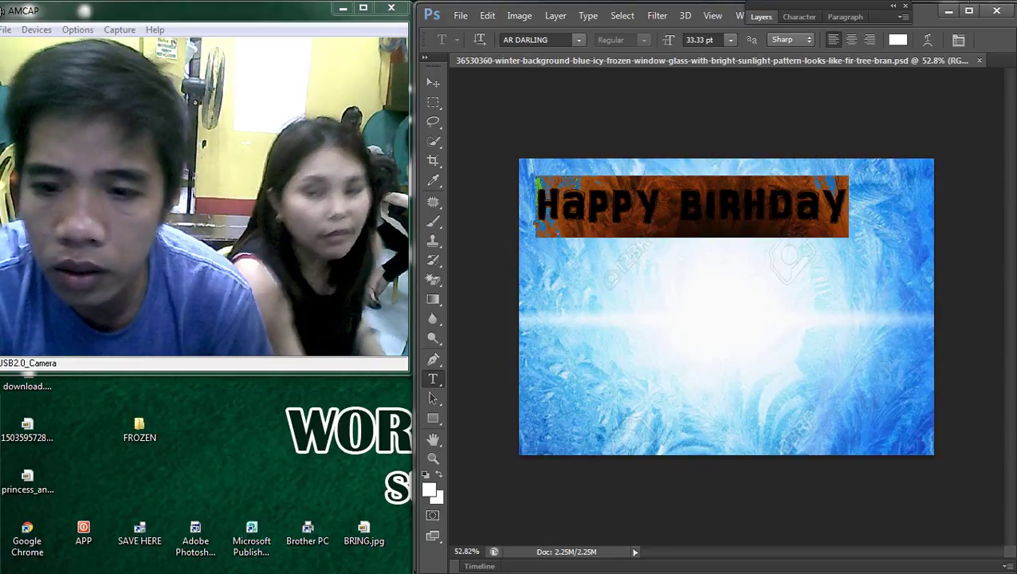
{"action": "left_click", "coordinate": [767, 205]}
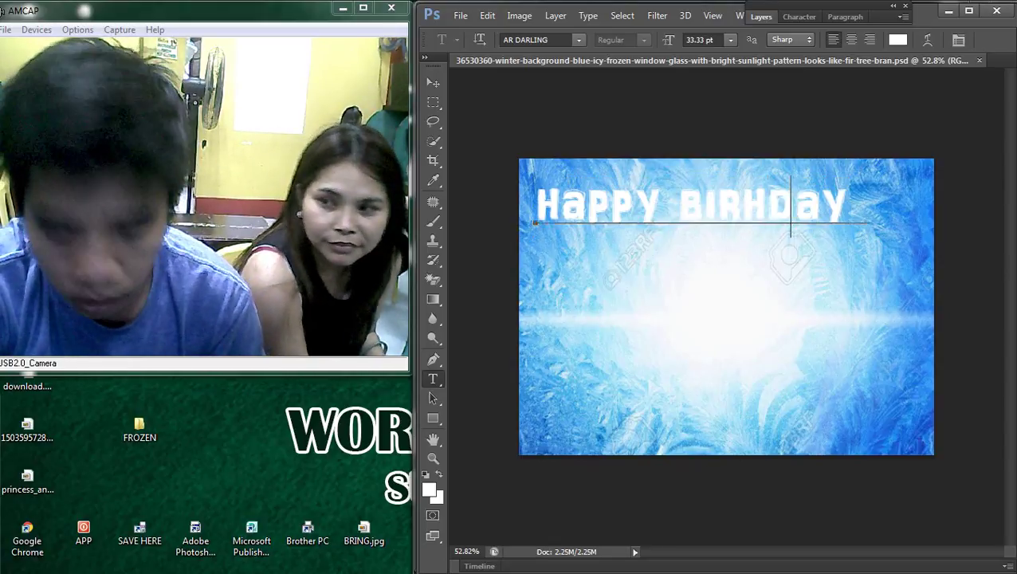
{"action": "type", "text": "t"}
Step: Set the headline's text colour to black (000000)
{"action": "key", "text": "ctrl+a"}
{"action": "left_click", "coordinate": [897, 39]}
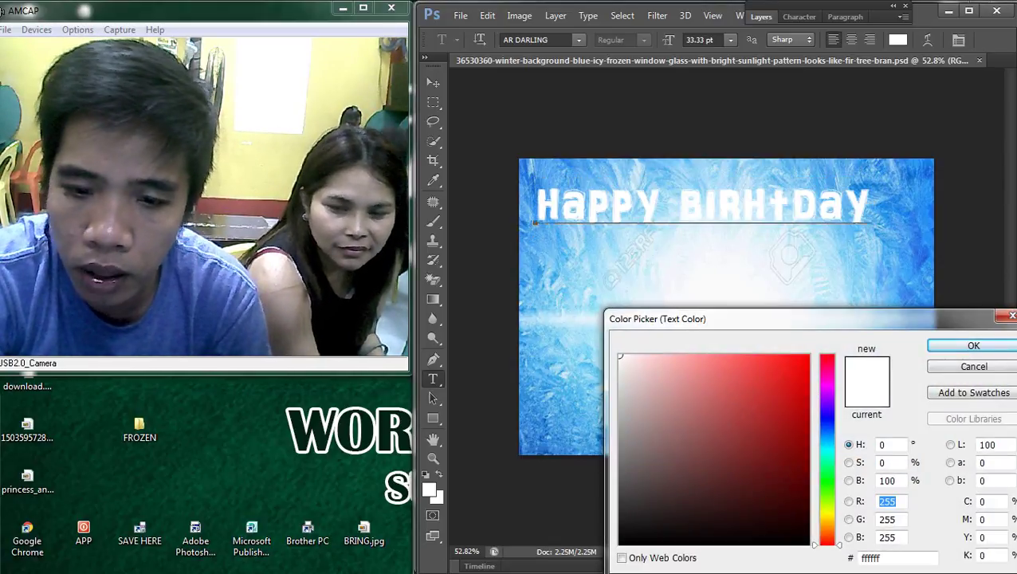
{"action": "type", "text": "0"}
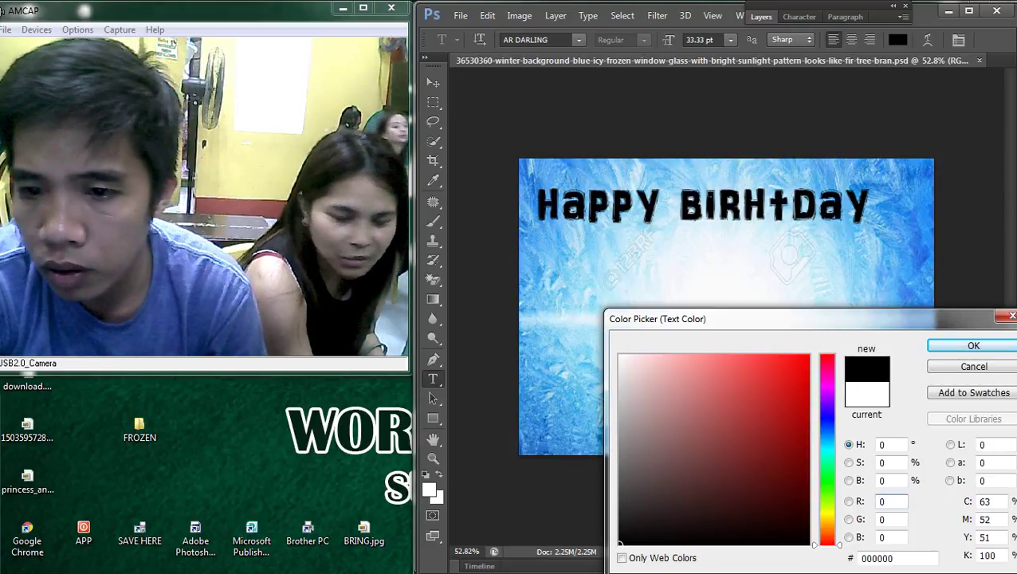
{"action": "key", "text": "Return"}
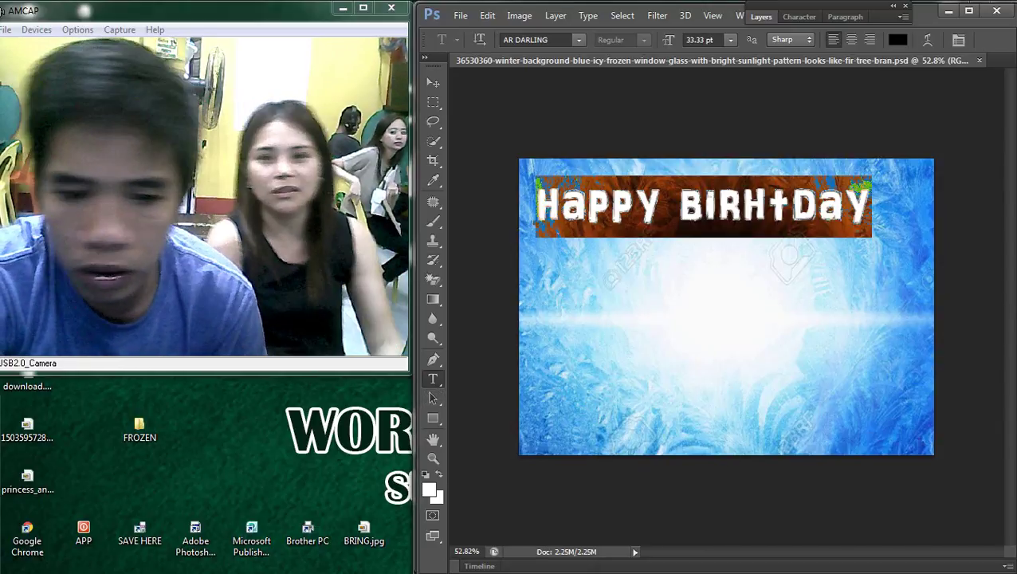
{"action": "left_click", "coordinate": [579, 39]}
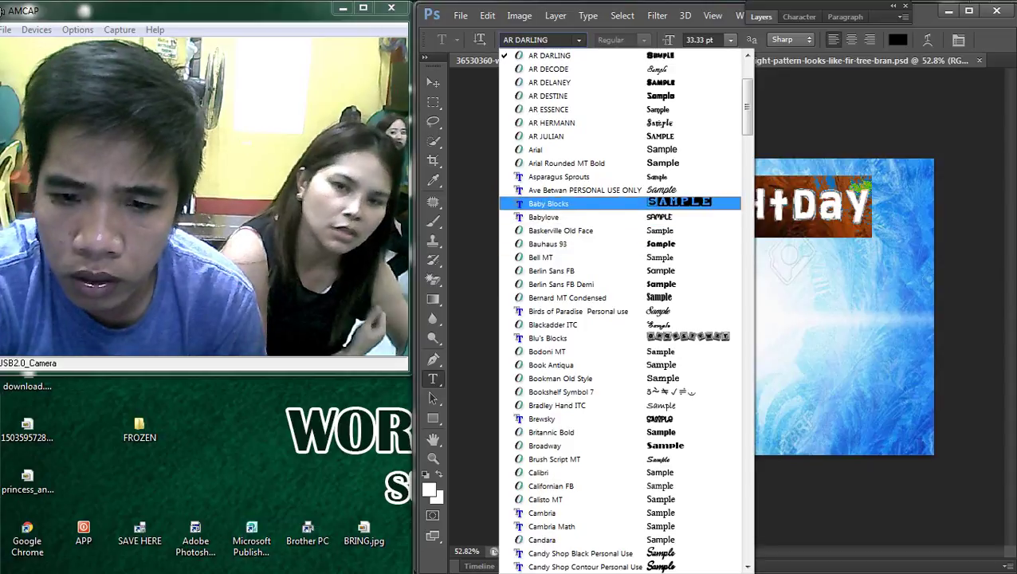
{"action": "left_click", "coordinate": [557, 198]}
{"action": "left_click", "coordinate": [579, 39]}
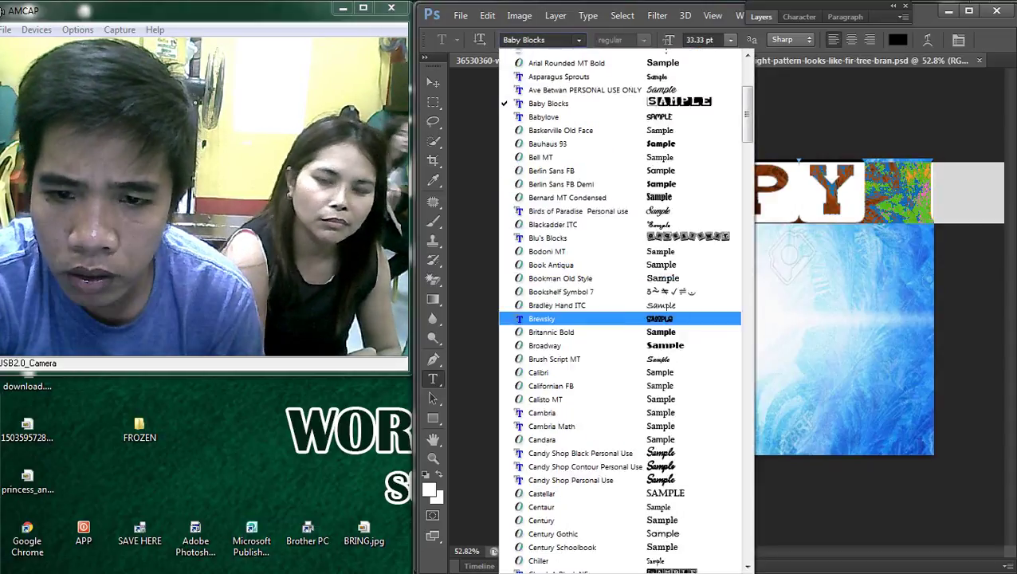
{"action": "scroll", "coordinate": [621, 239], "scroll_direction": "up", "scroll_amount": 3}
{"action": "scroll", "coordinate": [574, 149], "scroll_direction": "up", "scroll_amount": 3}
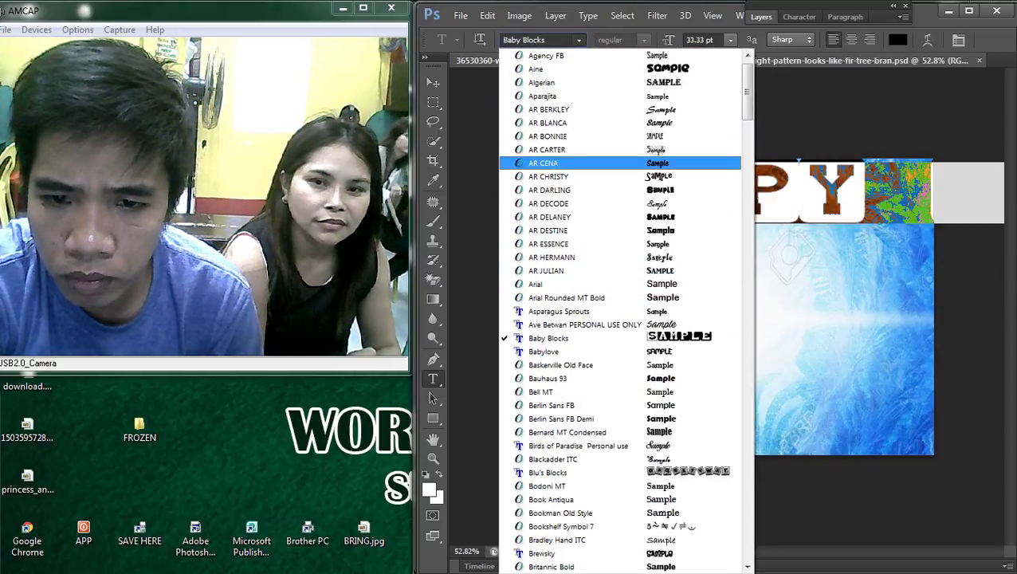
{"action": "left_click", "coordinate": [546, 83]}
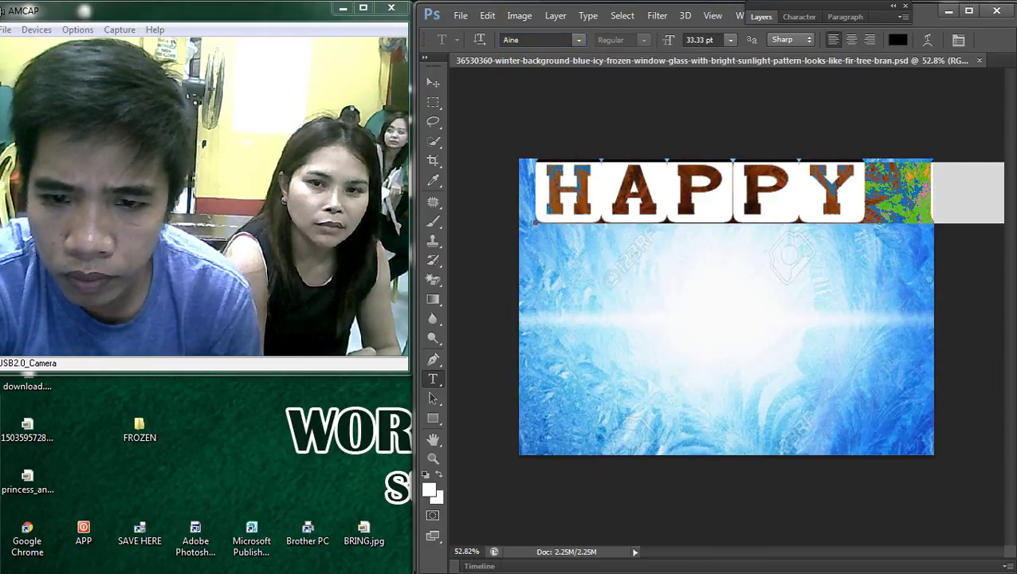
{"action": "left_click", "coordinate": [579, 39]}
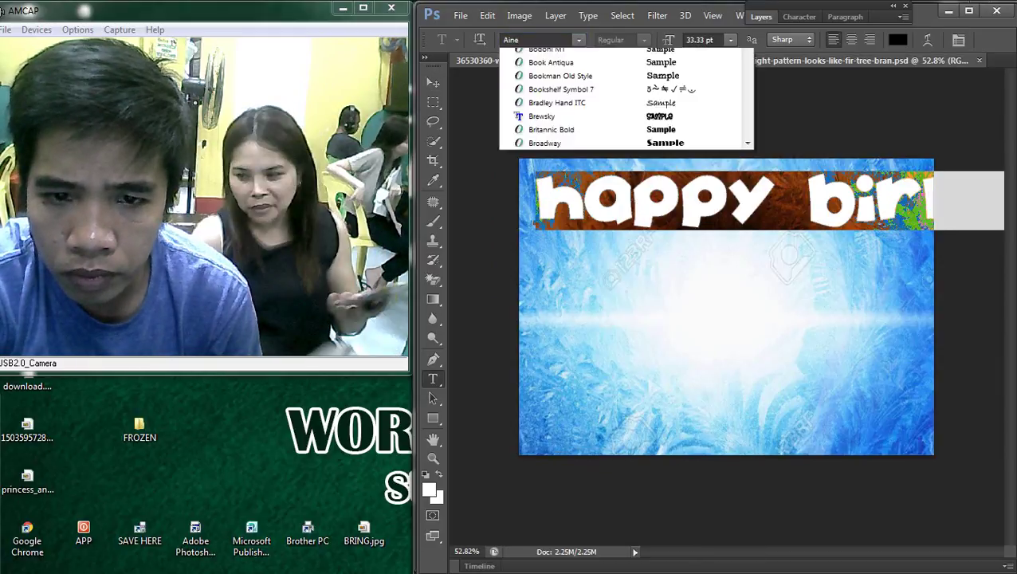
{"action": "scroll", "coordinate": [625, 311], "scroll_direction": "down", "scroll_amount": 15}
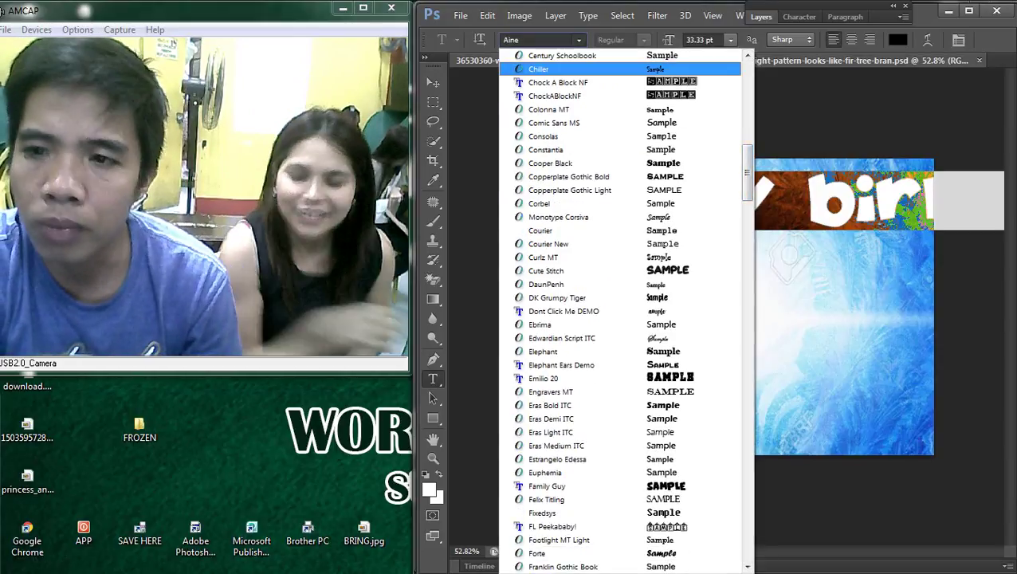
{"action": "key", "text": "Escape"}
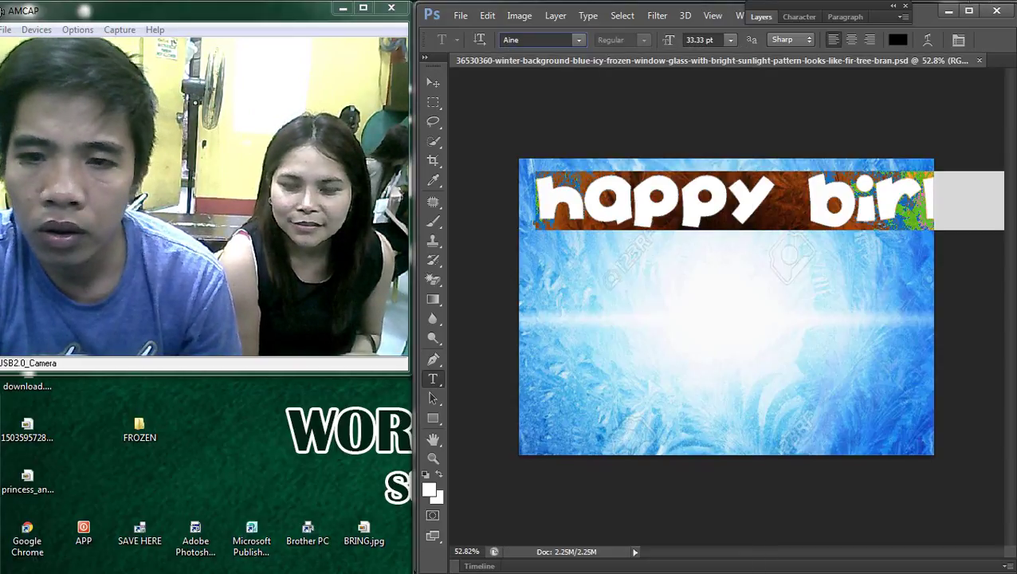
{"action": "left_click", "coordinate": [578, 39]}
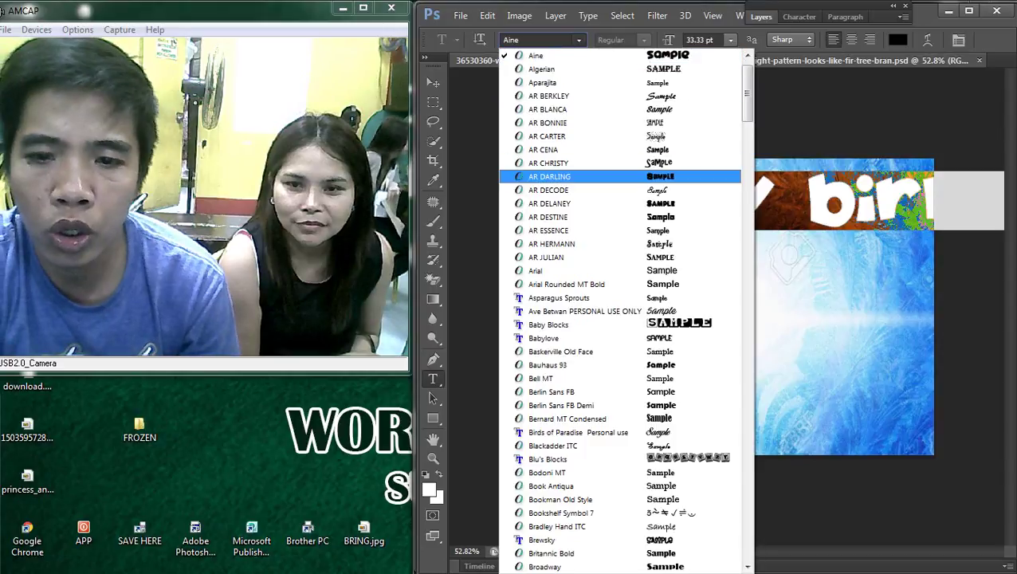
{"action": "left_click", "coordinate": [542, 173]}
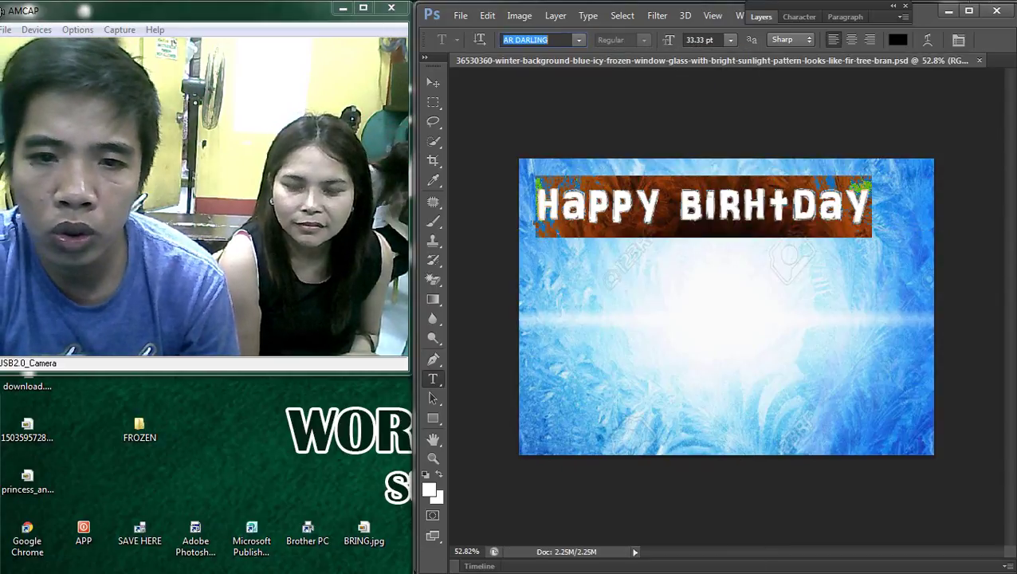
{"action": "left_click", "coordinate": [578, 39]}
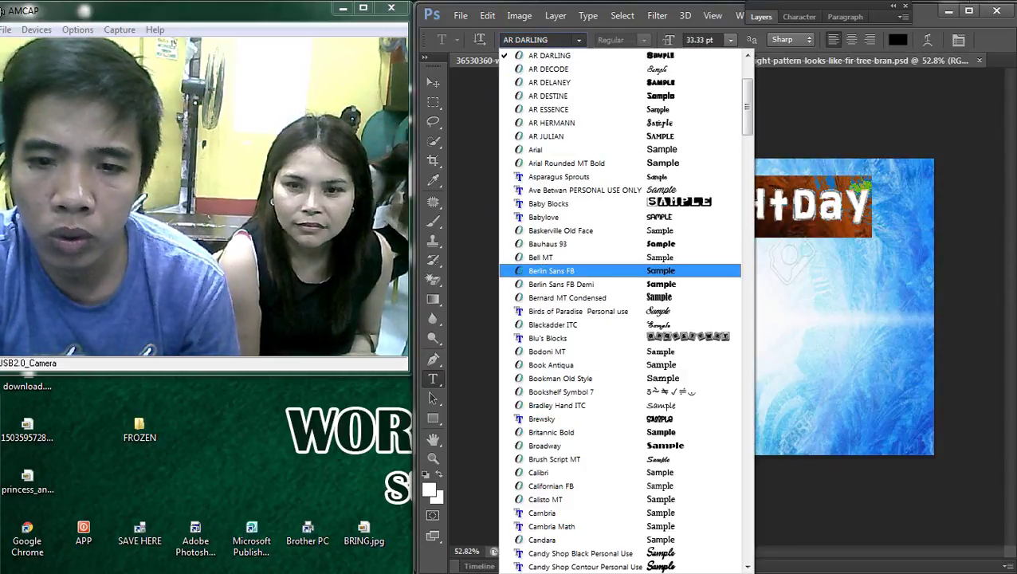
Step: Set the headline in Ave Betwan script, capitalising the H and B of 'Happy Birhtday'
{"action": "left_click", "coordinate": [542, 189]}
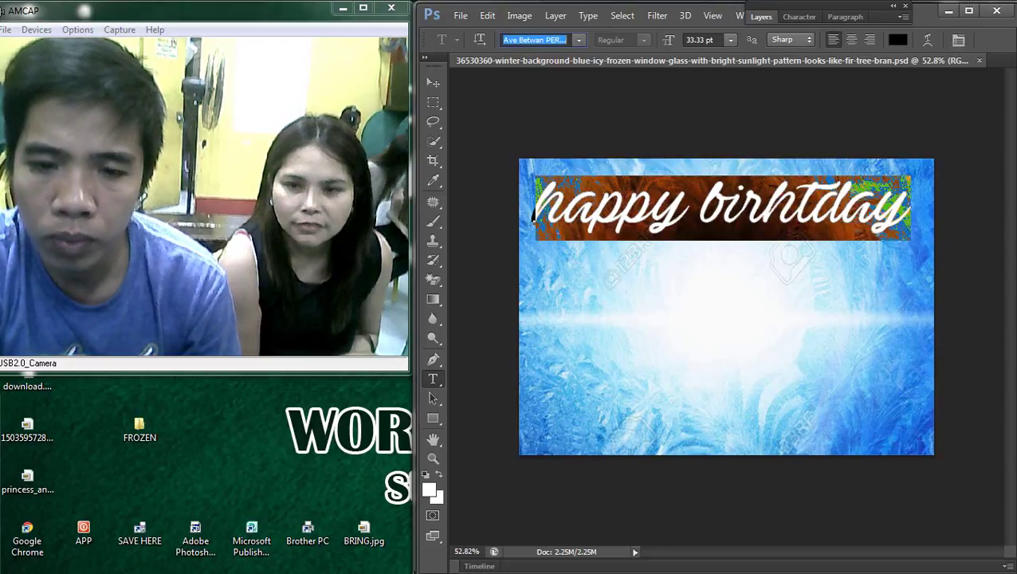
{"action": "key", "text": "Return"}
{"action": "type", "text": "H"}
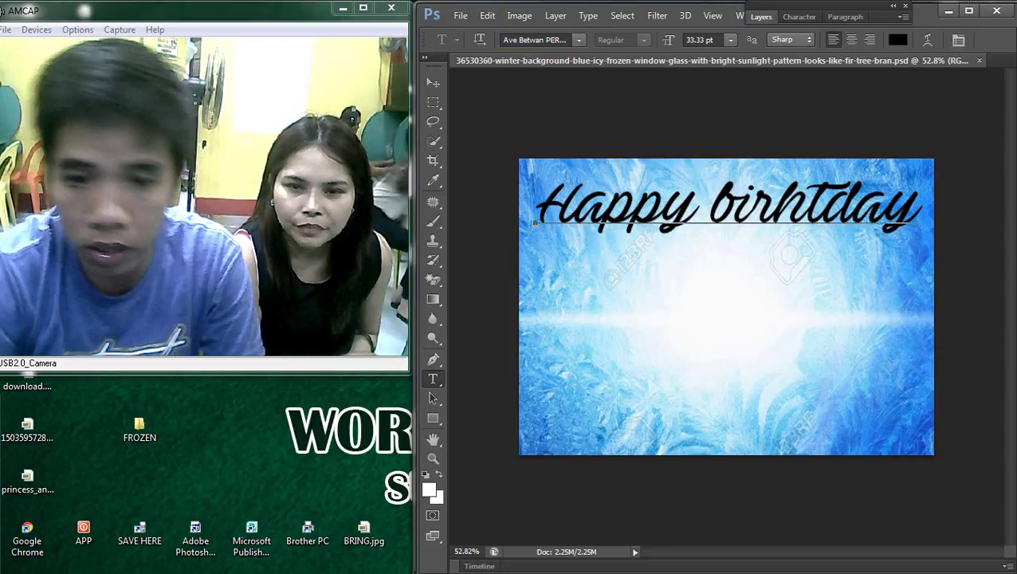
{"action": "key", "text": "shift+Right"}
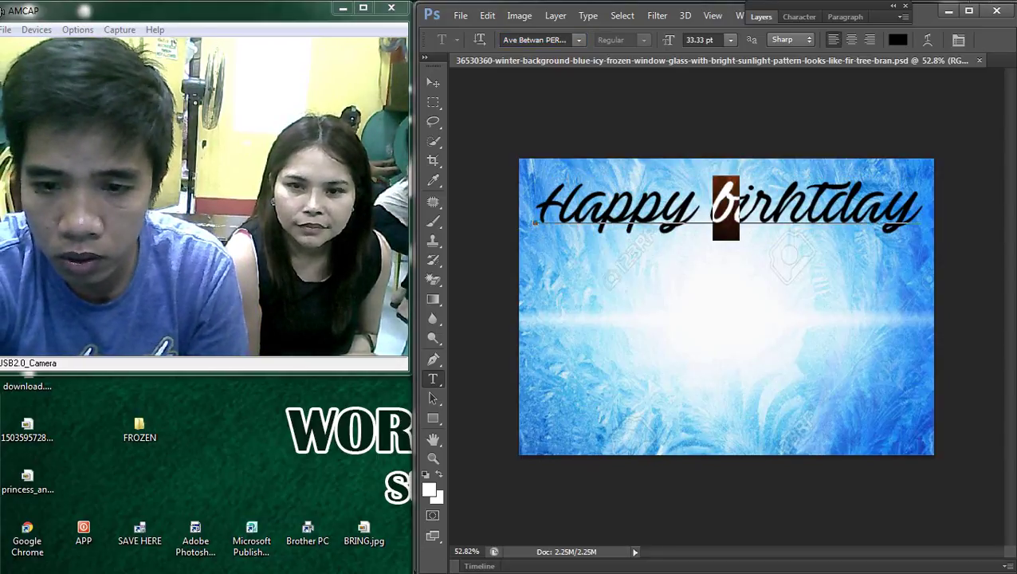
{"action": "left_click", "coordinate": [985, 490]}
{"action": "key", "text": "Escape"}
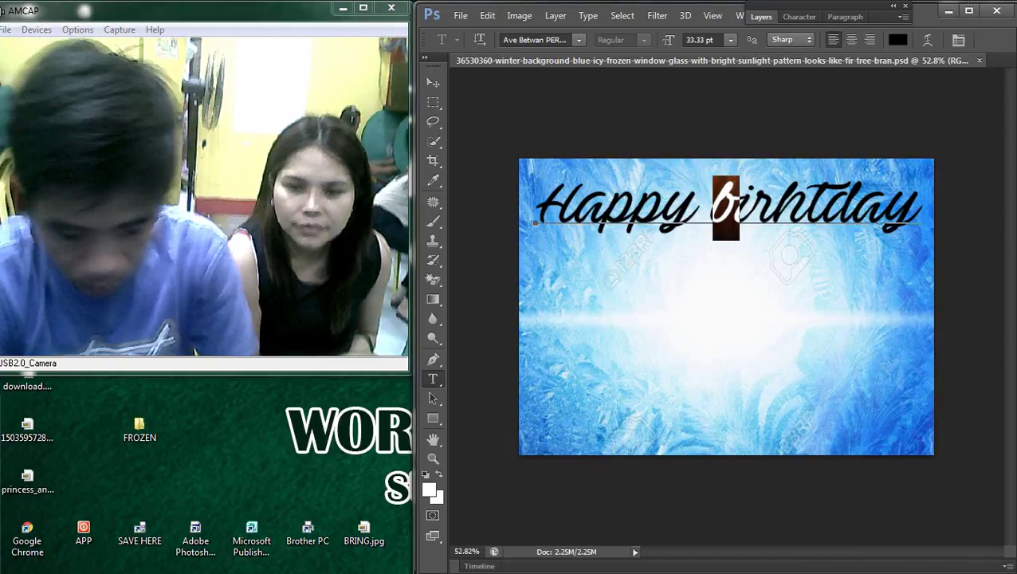
{"action": "type", "text": "B"}
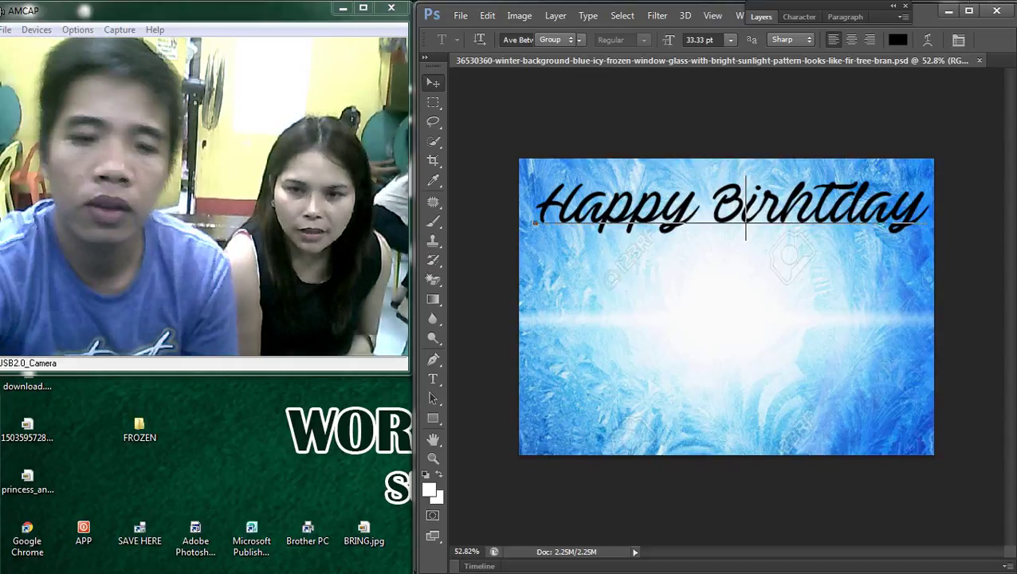
{"action": "key", "text": "ctrl+Return"}
Step: Narrow the headline slightly to about 91% width
{"action": "key", "text": "ctrl+t"}
{"action": "left_click_drag", "start_coordinate": [929, 208], "coordinate": [896, 206]}
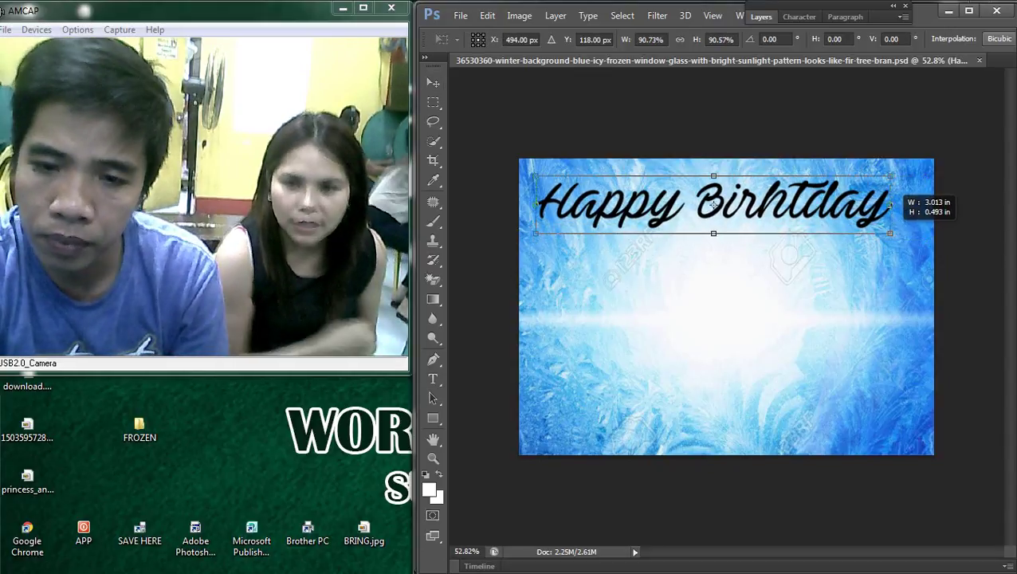
{"action": "key", "text": "Return"}
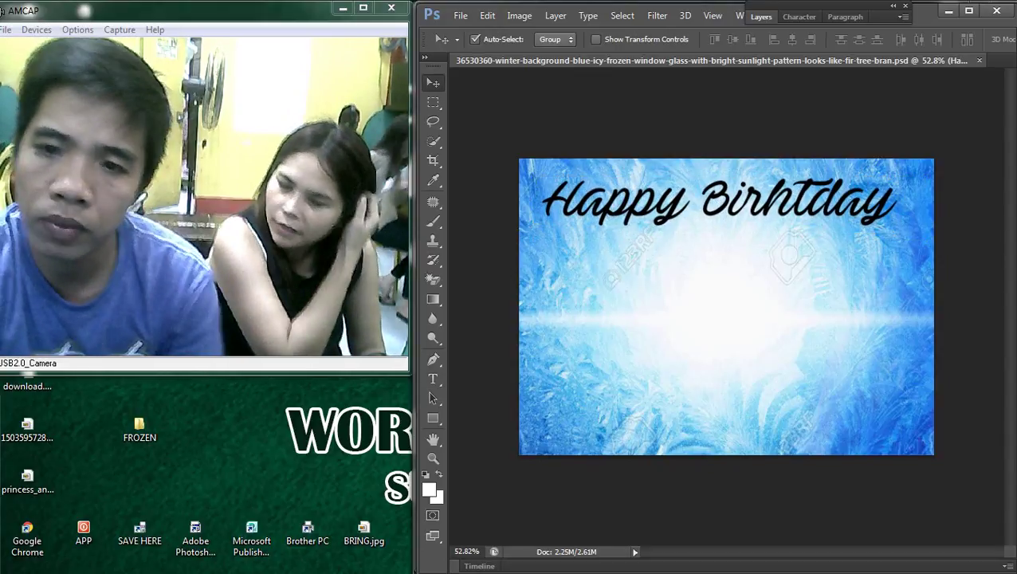
{"action": "key", "text": "F7"}
Step: Add a blue Color Overlay to the headline in Layer Style
{"action": "double_click", "coordinate": [869, 102]}
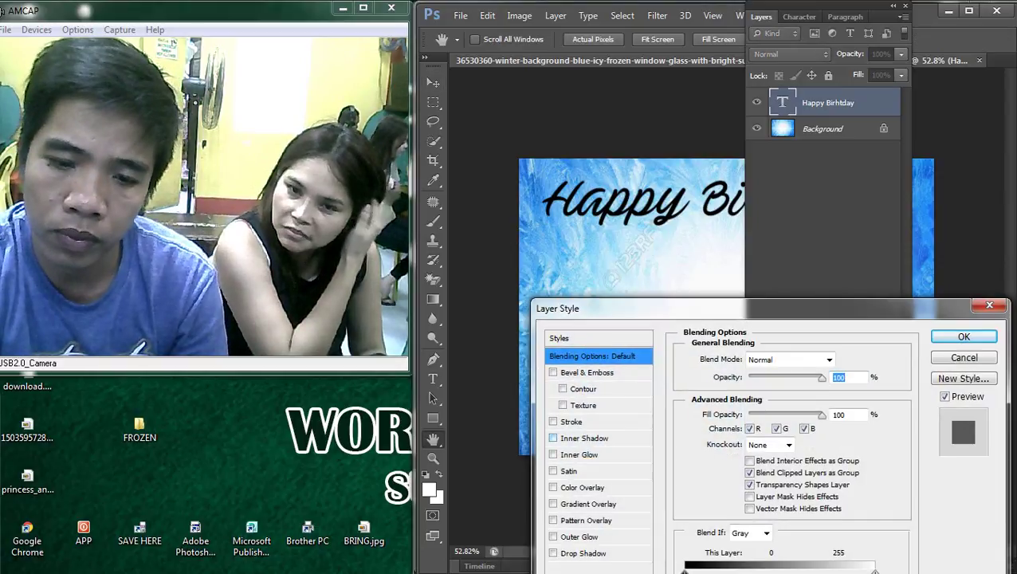
{"action": "left_click", "coordinate": [581, 487]}
{"action": "left_click", "coordinate": [840, 357]}
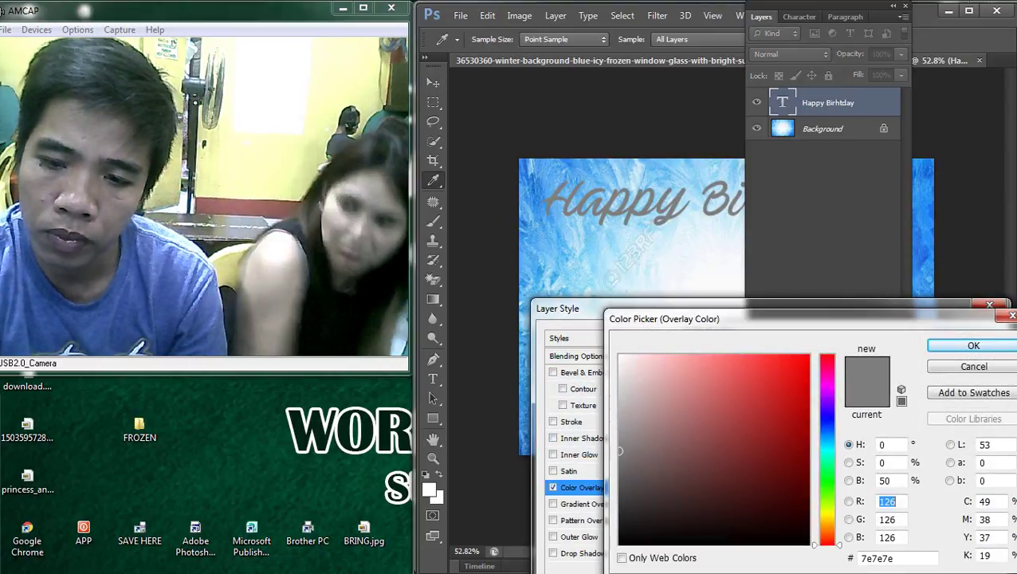
{"action": "left_click", "coordinate": [808, 357]}
{"action": "left_click", "coordinate": [827, 418]}
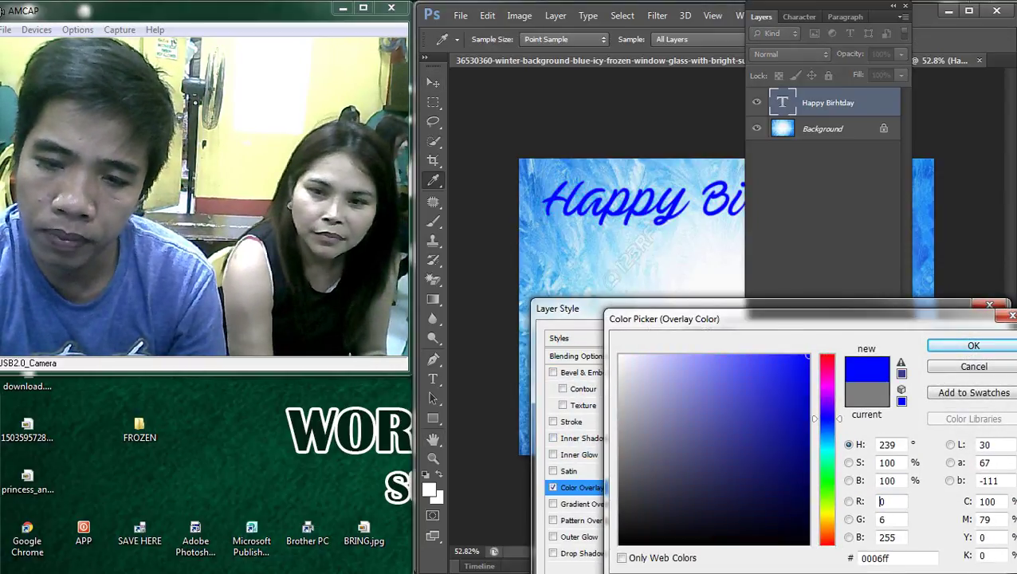
{"action": "left_click", "coordinate": [973, 345]}
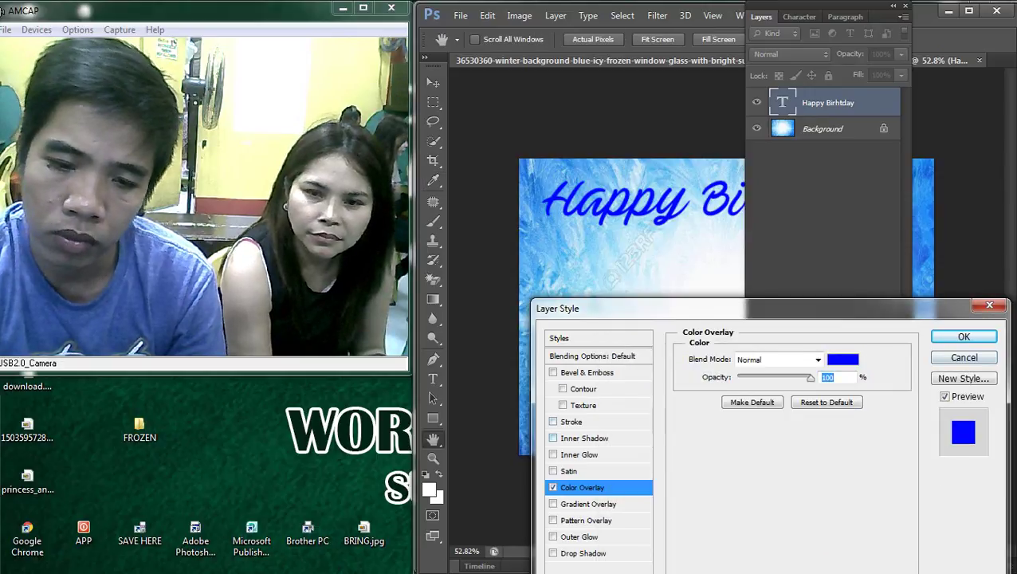
Step: Add a white 10 px Stroke around the headline
{"action": "left_click", "coordinate": [570, 420]}
{"action": "left_click_drag", "start_coordinate": [738, 358], "coordinate": [744, 358]}
{"action": "left_click", "coordinate": [721, 460]}
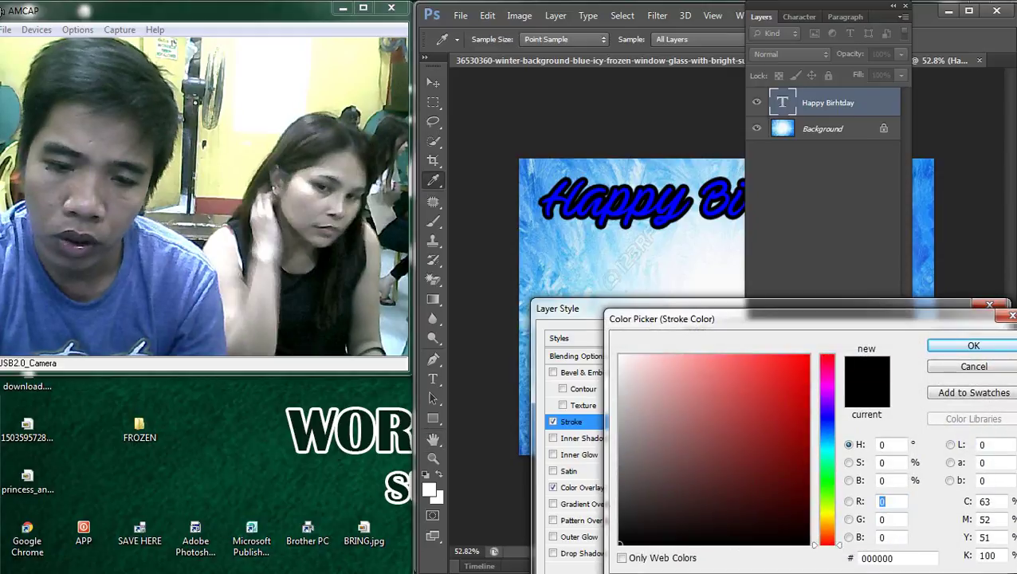
{"action": "left_click", "coordinate": [620, 356]}
{"action": "key", "text": "Return"}
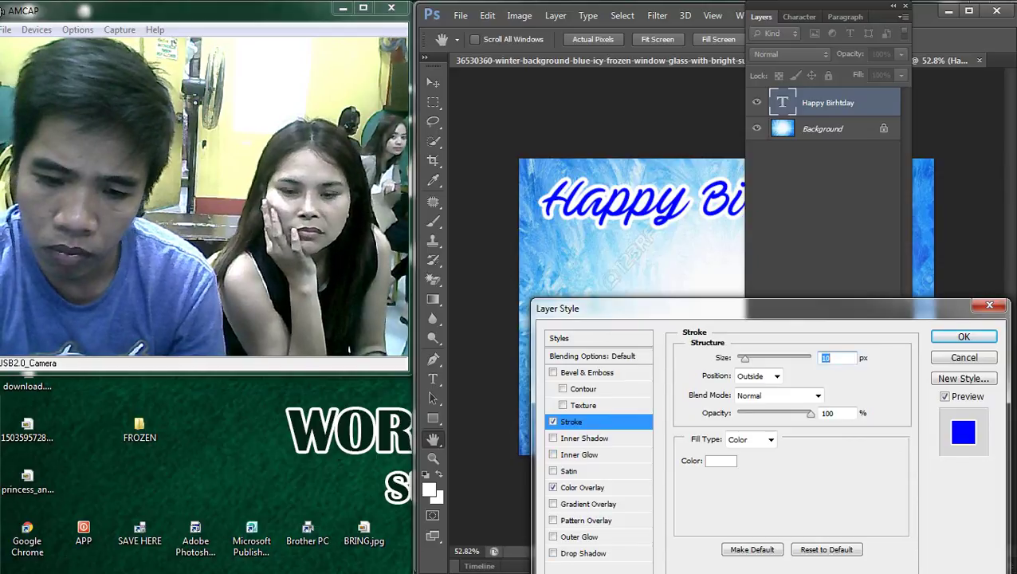
Step: Add a black Drop Shadow with distance 18, spread 10, size 5, and apply the styles
{"action": "left_click", "coordinate": [583, 553]}
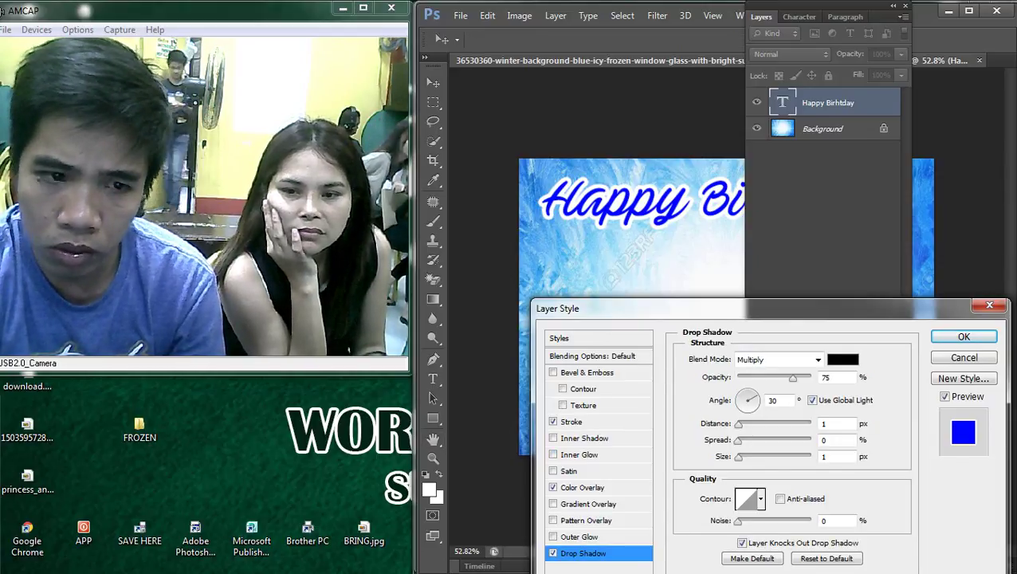
{"action": "left_click_drag", "start_coordinate": [737, 457], "coordinate": [754, 457]}
{"action": "left_click_drag", "start_coordinate": [738, 423], "coordinate": [745, 457]}
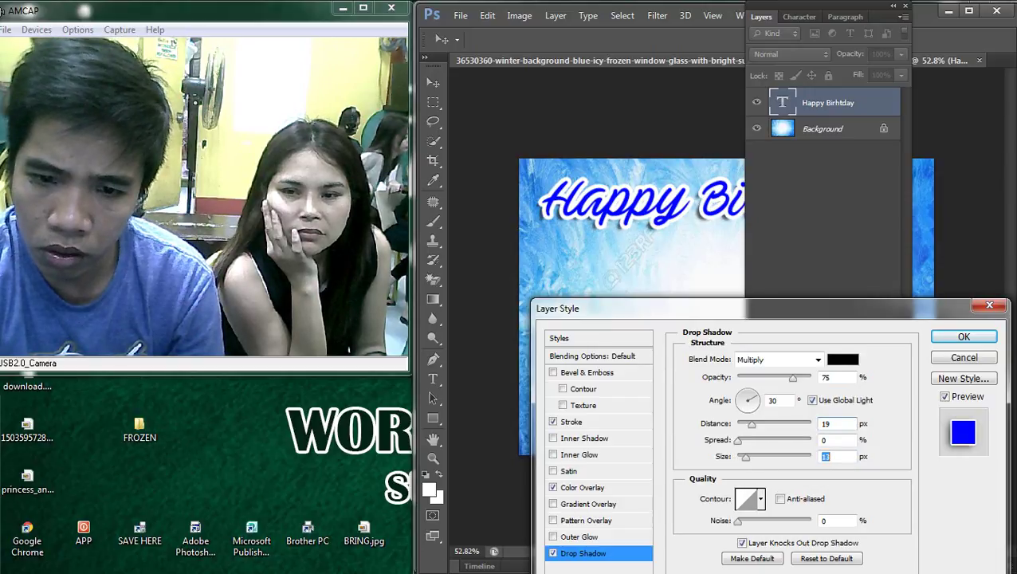
{"action": "left_click", "coordinate": [829, 423]}
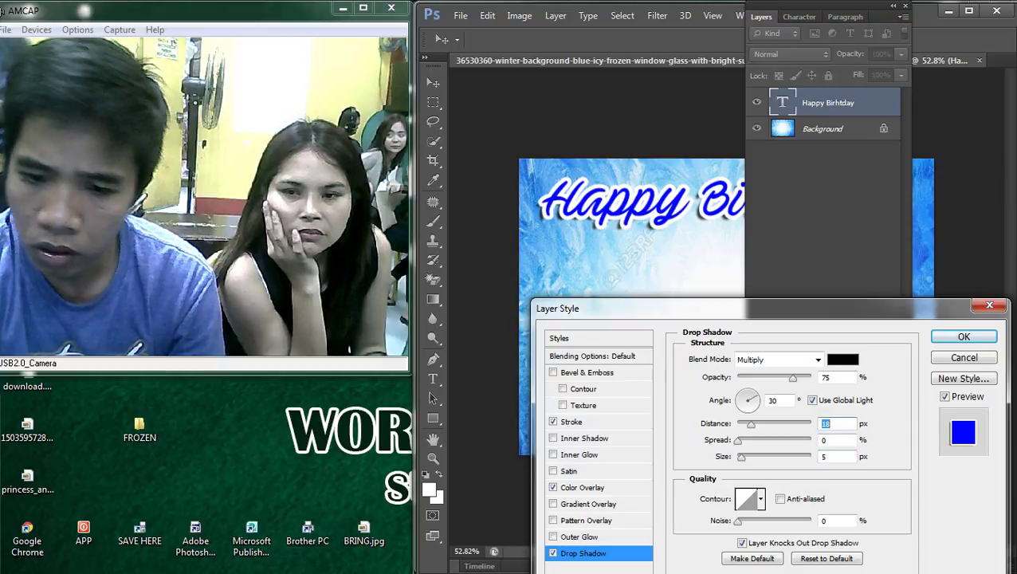
{"action": "scroll", "coordinate": [829, 440], "scroll_direction": "up", "scroll_amount": 14}
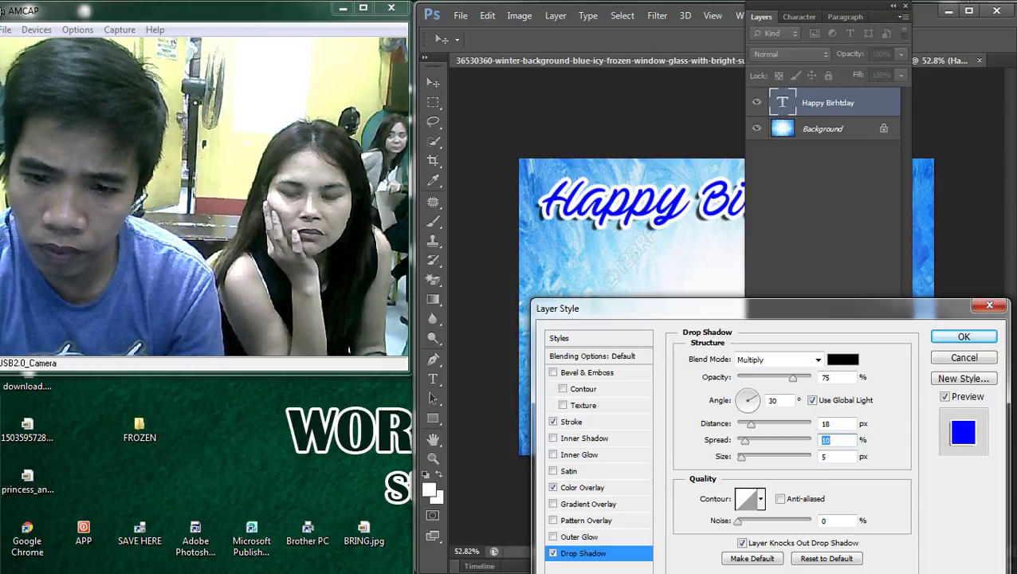
{"action": "left_click", "coordinate": [963, 337]}
Step: Nudge the heading right and correct its spelling to 'Happy Birthday'
{"action": "key", "text": "ctrl+0"}
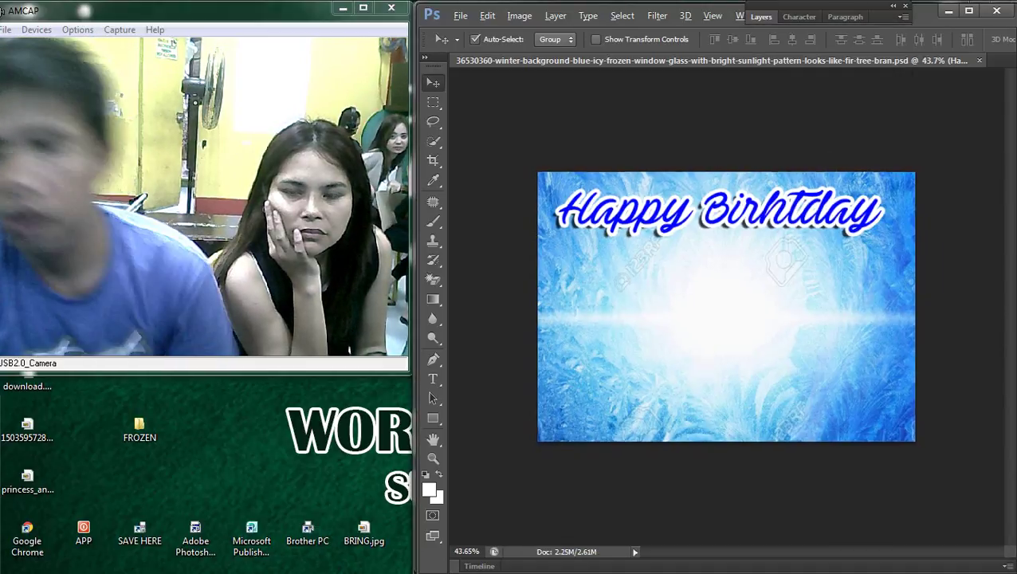
{"action": "scroll", "coordinate": [726, 305], "scroll_direction": "down", "scroll_amount": 1}
{"action": "key", "text": "Right"}
{"action": "key", "text": "Right"}
{"action": "key", "text": "Right"}
{"action": "key", "text": "Right"}
{"action": "key", "text": "Right"}
{"action": "key", "text": "Right"}
{"action": "key", "text": "Right"}
{"action": "key", "text": "Right"}
{"action": "key", "text": "Right"}
{"action": "key", "text": "Right"}
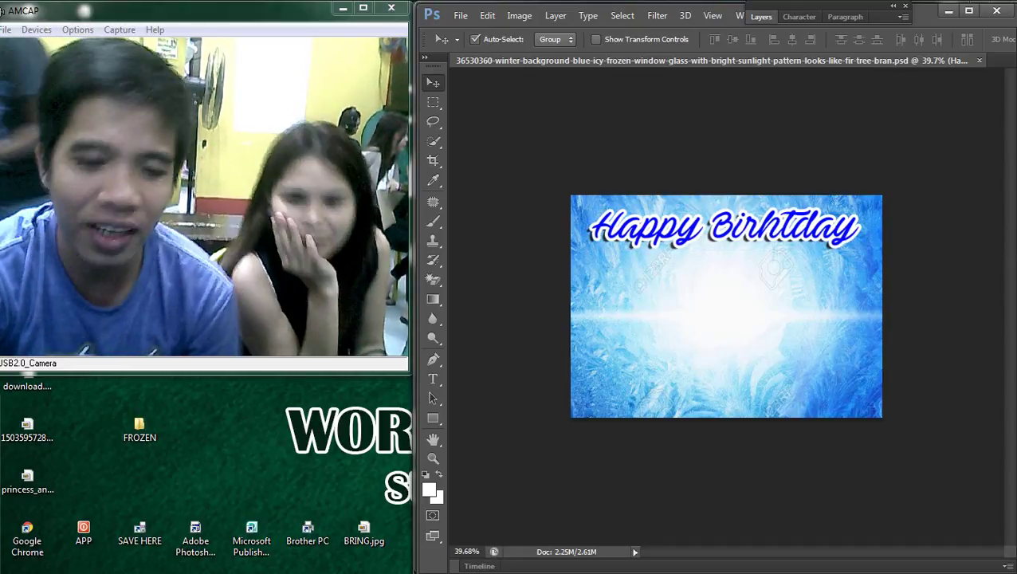
{"action": "key", "text": "t"}
{"action": "left_click", "coordinate": [759, 227]}
{"action": "key", "text": "Delete"}
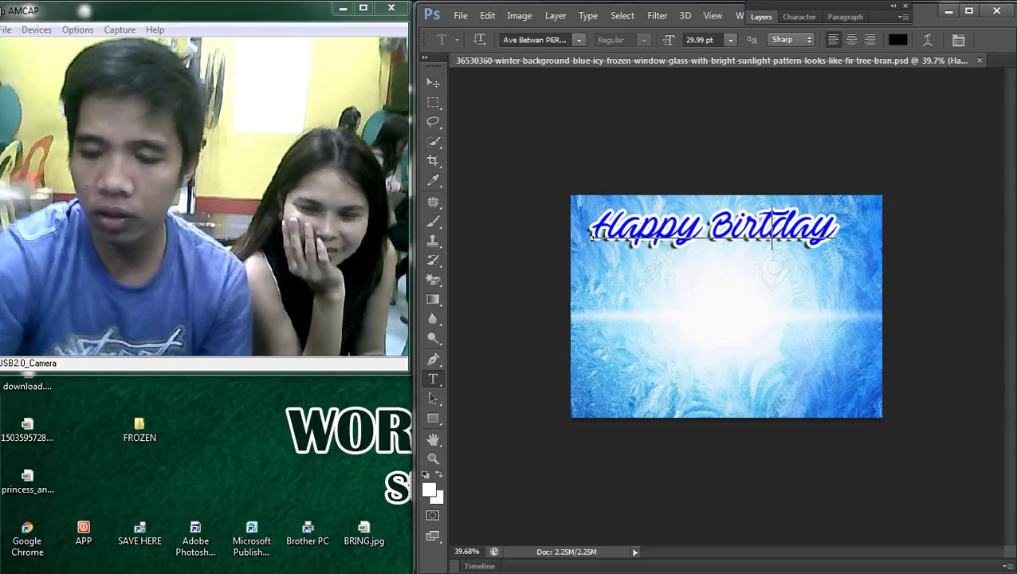
{"action": "type", "text": "h"}
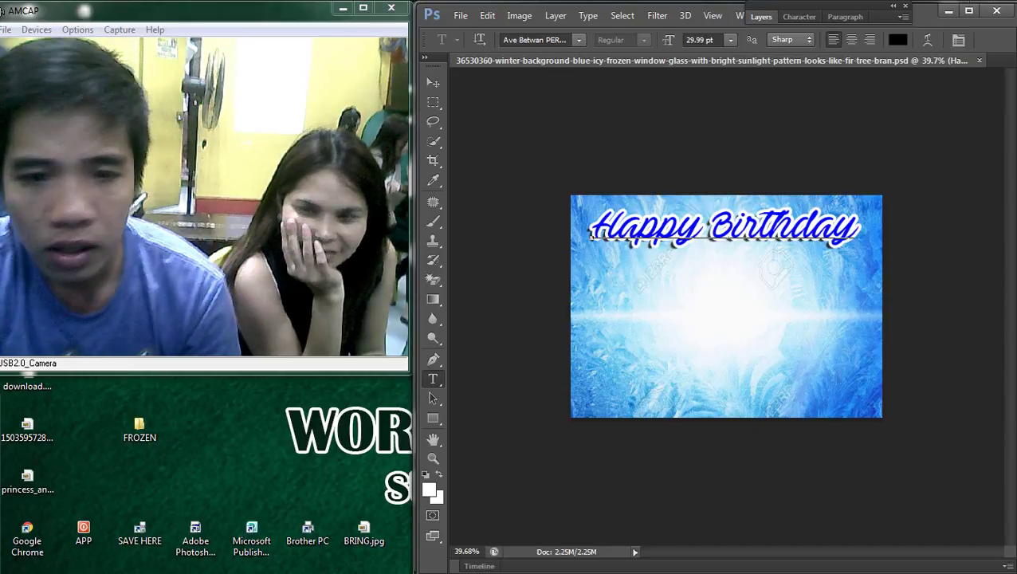
{"action": "left_click", "coordinate": [433, 82]}
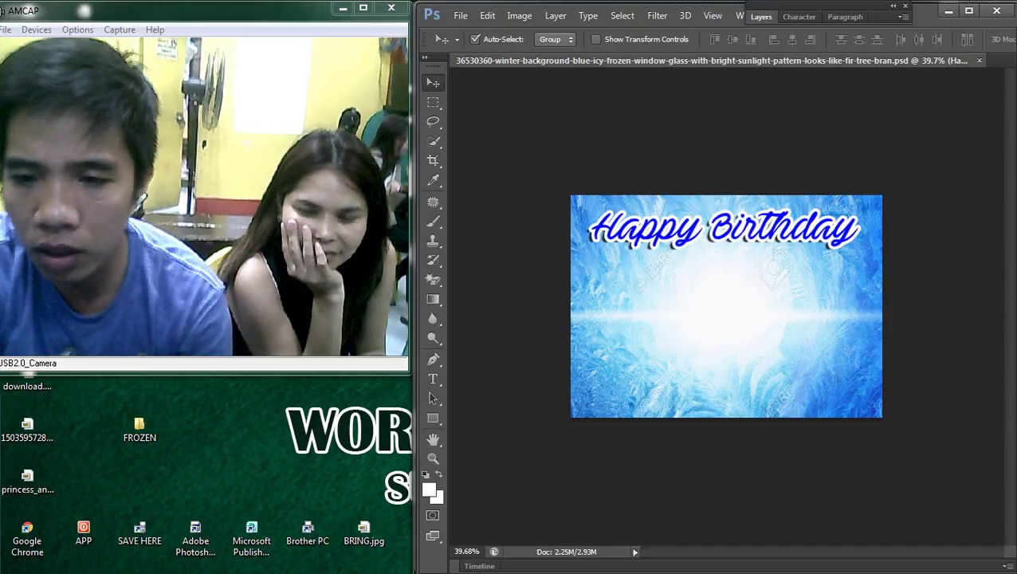
Step: Stretch the Happy Birthday heading wider to the right
{"action": "scroll", "coordinate": [726, 305], "scroll_direction": "up", "scroll_amount": 2}
{"action": "key", "text": "ctrl+t"}
{"action": "left_click_drag", "start_coordinate": [901, 204], "coordinate": [917, 204]}
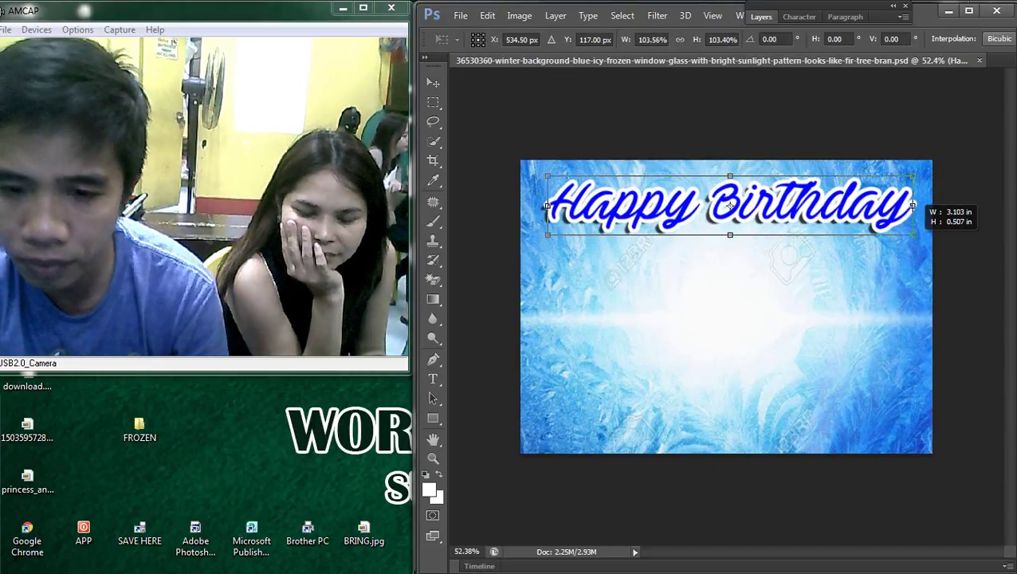
{"action": "key", "text": "Return"}
{"action": "left_click_drag", "start_coordinate": [788, 178], "coordinate": [777, 248]}
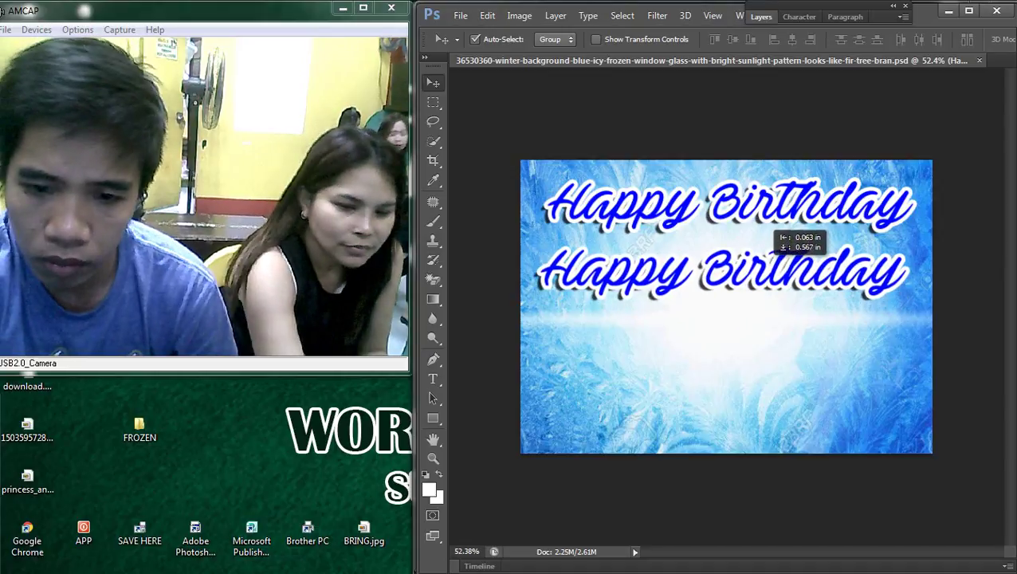
{"action": "key", "text": "ctrl+z"}
{"action": "scroll", "coordinate": [726, 306], "scroll_direction": "down", "scroll_amount": 2}
{"action": "scroll", "coordinate": [725, 306], "scroll_direction": "up", "scroll_amount": 2}
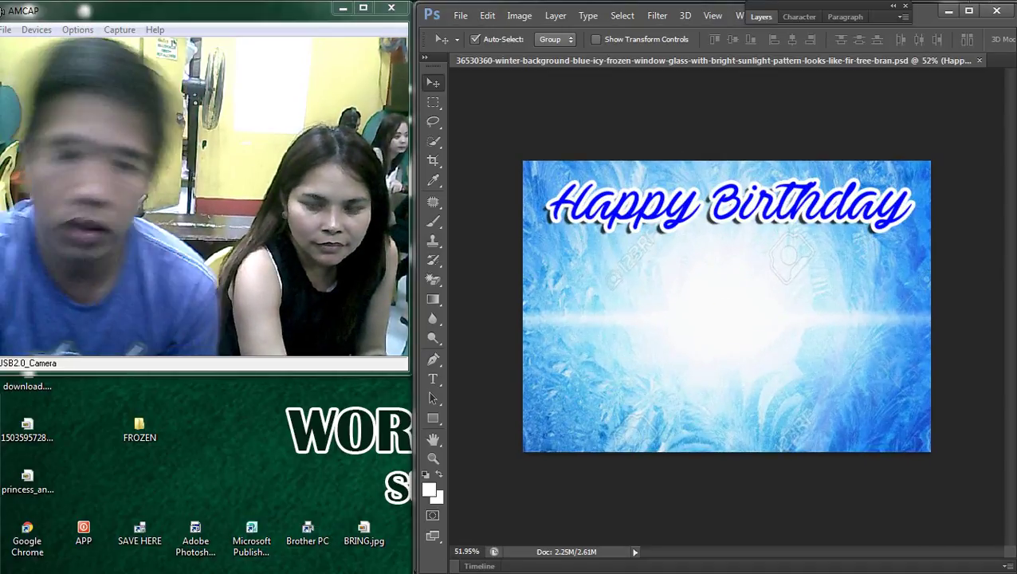
Step: Fill the entire Background layer with white
{"action": "right_click", "coordinate": [584, 200]}
{"action": "left_click", "coordinate": [613, 209]}
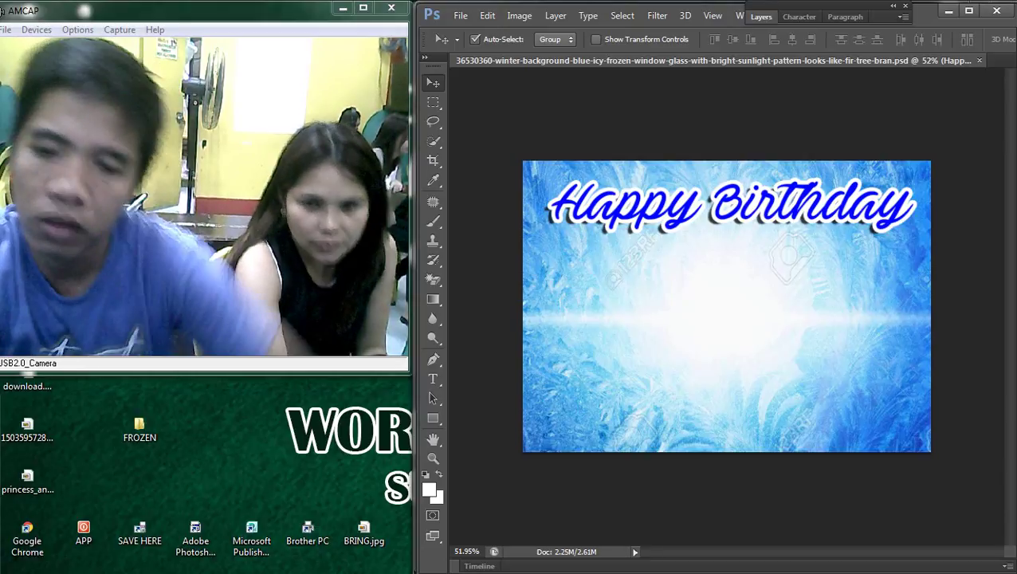
{"action": "right_click", "coordinate": [526, 276]}
{"action": "right_click", "coordinate": [545, 258]}
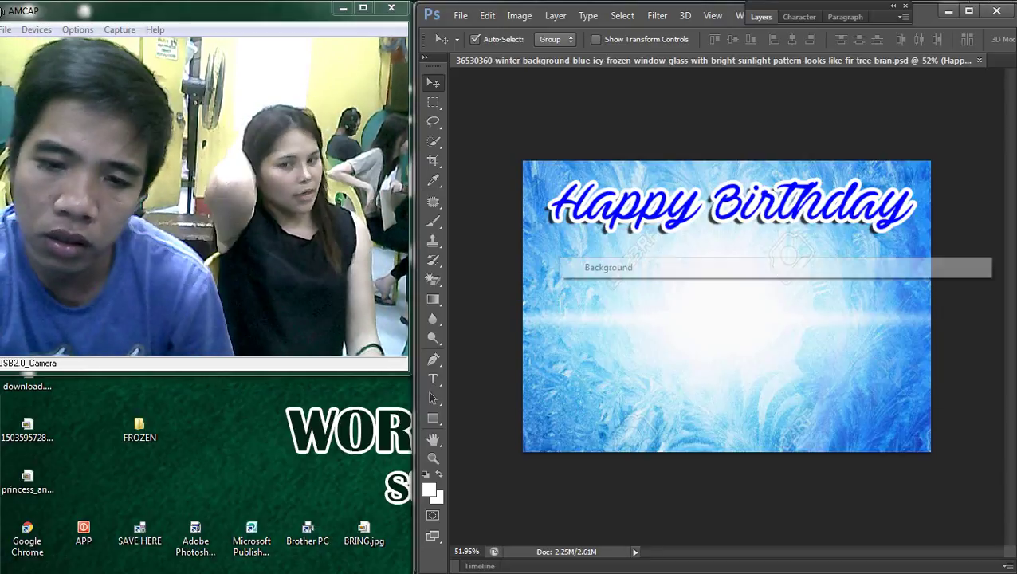
{"action": "left_click", "coordinate": [606, 265]}
{"action": "key", "text": "ctrl+a"}
{"action": "key", "text": "Delete"}
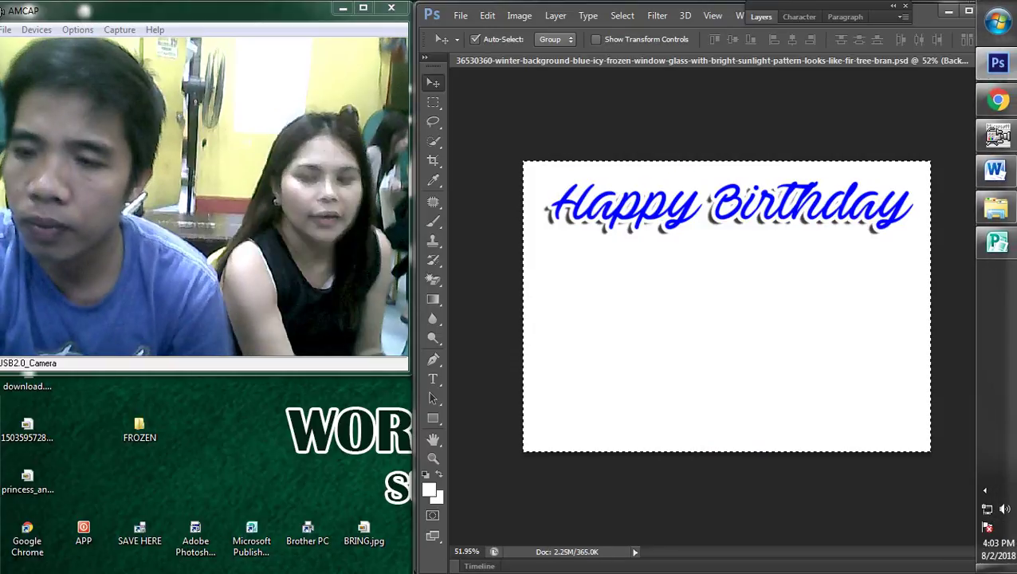
{"action": "left_click", "coordinate": [996, 99]}
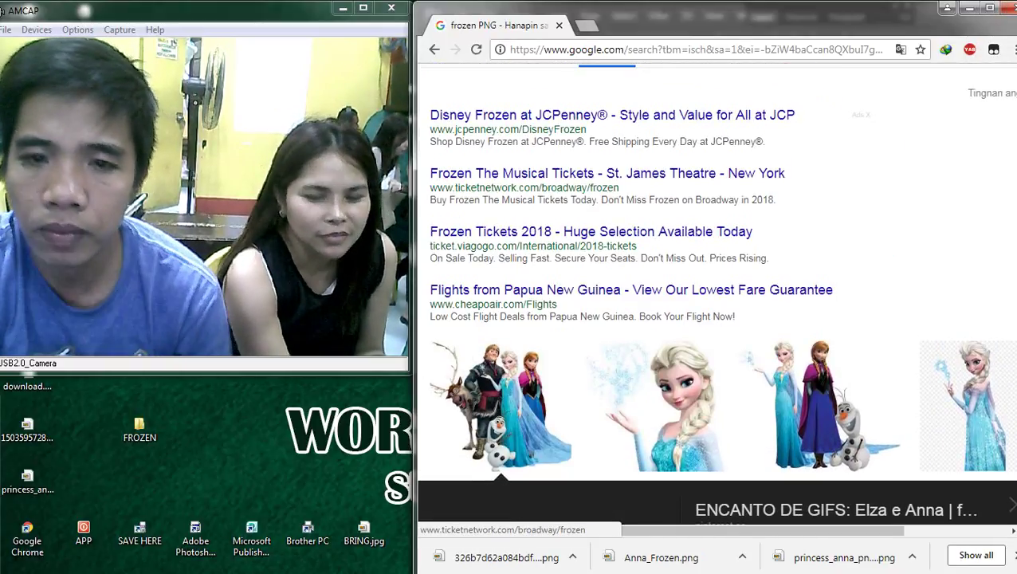
Step: Search Google in a new tab for 'frozen background'
{"action": "key", "text": "ctrl+t"}
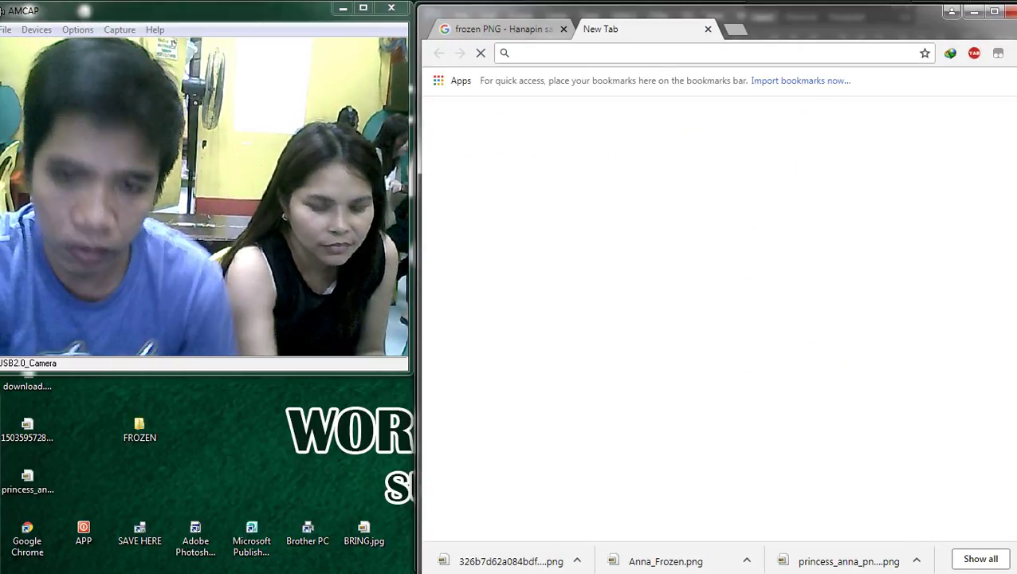
{"action": "type", "text": "go"}
{"action": "key", "text": "Return"}
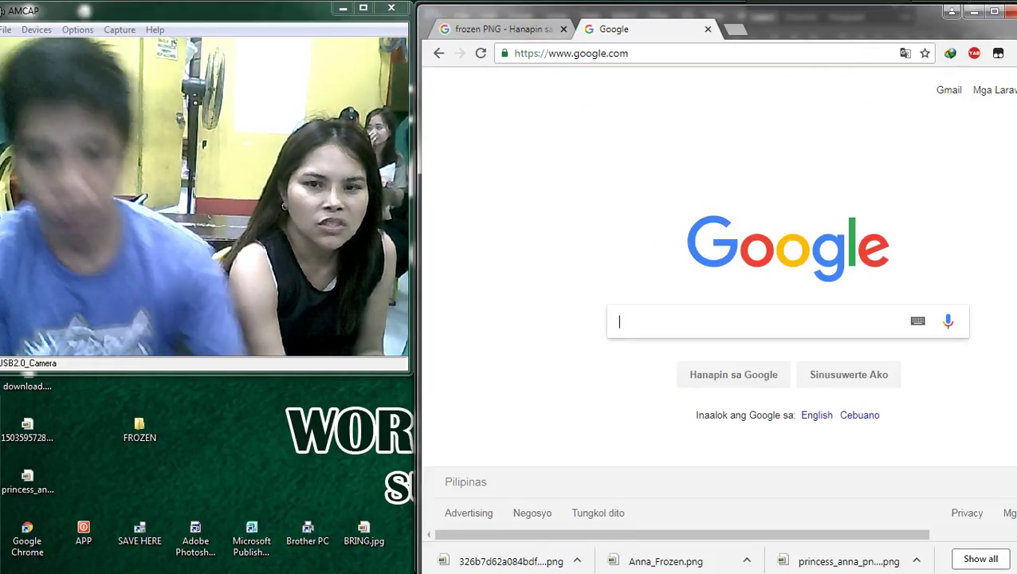
{"action": "type", "text": "frozen b a"}
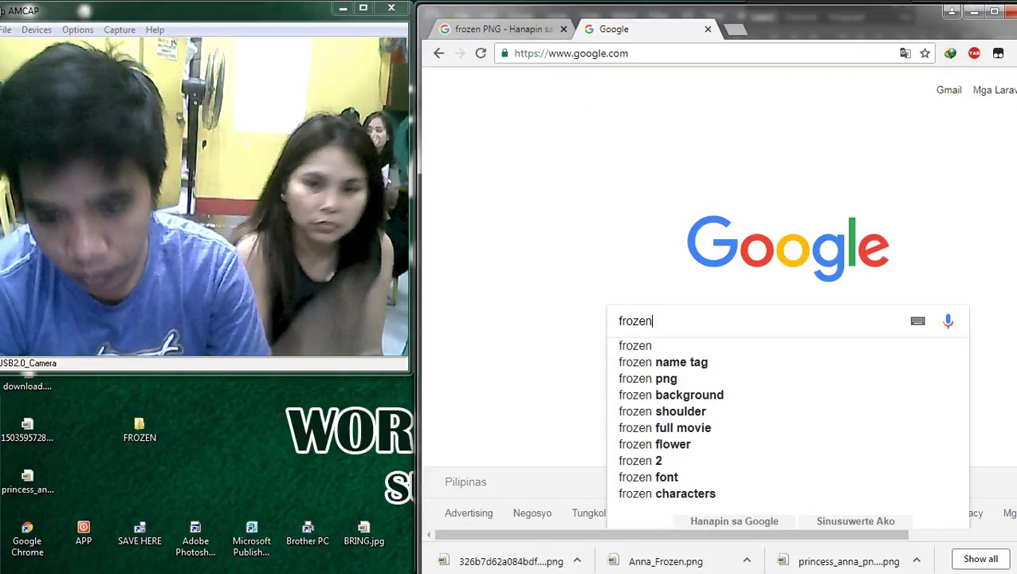
{"action": "key", "text": "BackSpace"}
{"action": "key", "text": "BackSpace"}
{"action": "type", "text": "ackground"}
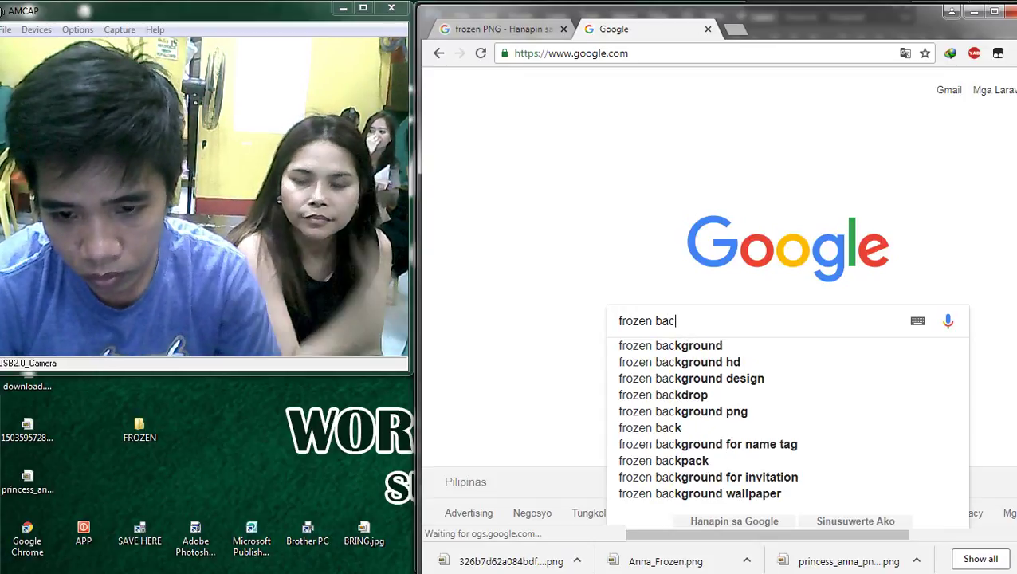
{"action": "key", "text": "Return"}
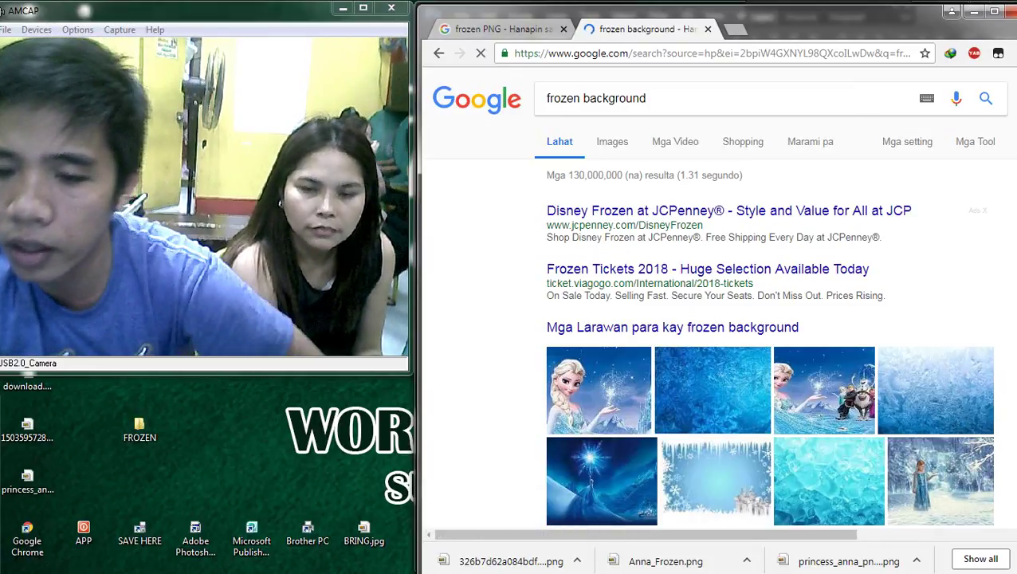
Step: Save the ice-castle wallpaper image as thumb-1920-463340.jpg
{"action": "scroll", "coordinate": [717, 359], "scroll_direction": "down", "scroll_amount": 1}
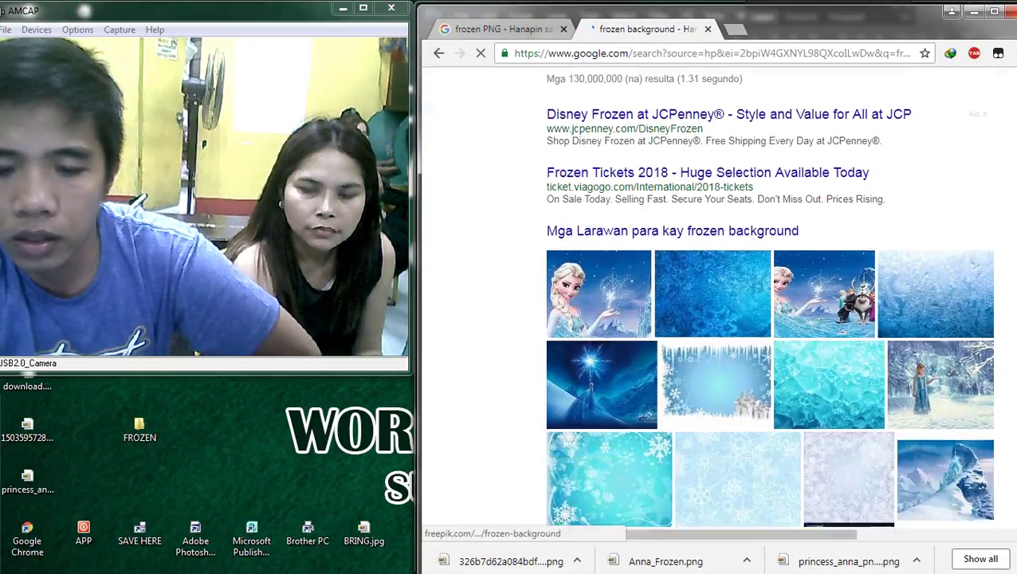
{"action": "scroll", "coordinate": [769, 302], "scroll_direction": "down", "scroll_amount": 2}
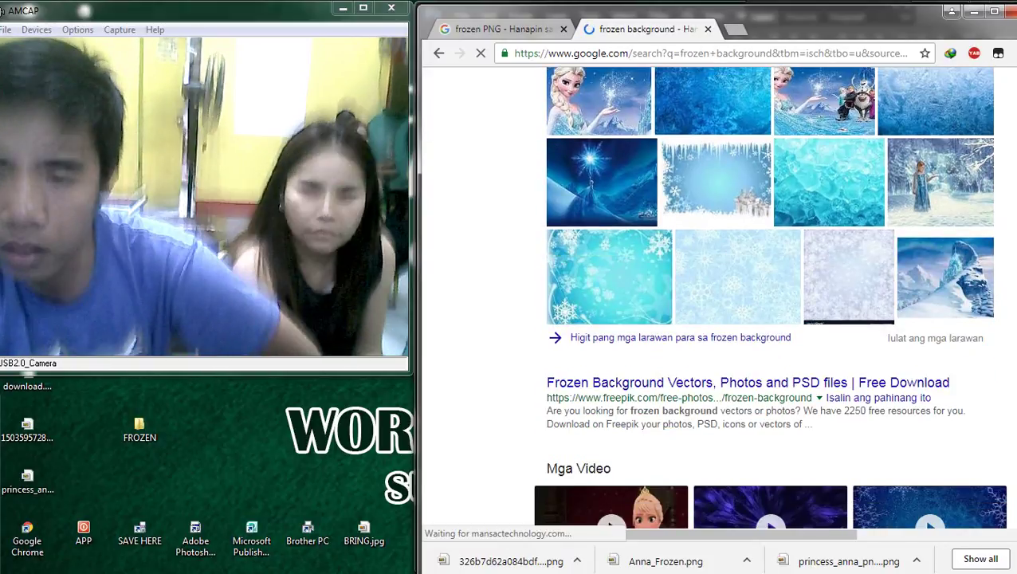
{"action": "scroll", "coordinate": [717, 303], "scroll_direction": "down", "scroll_amount": 2}
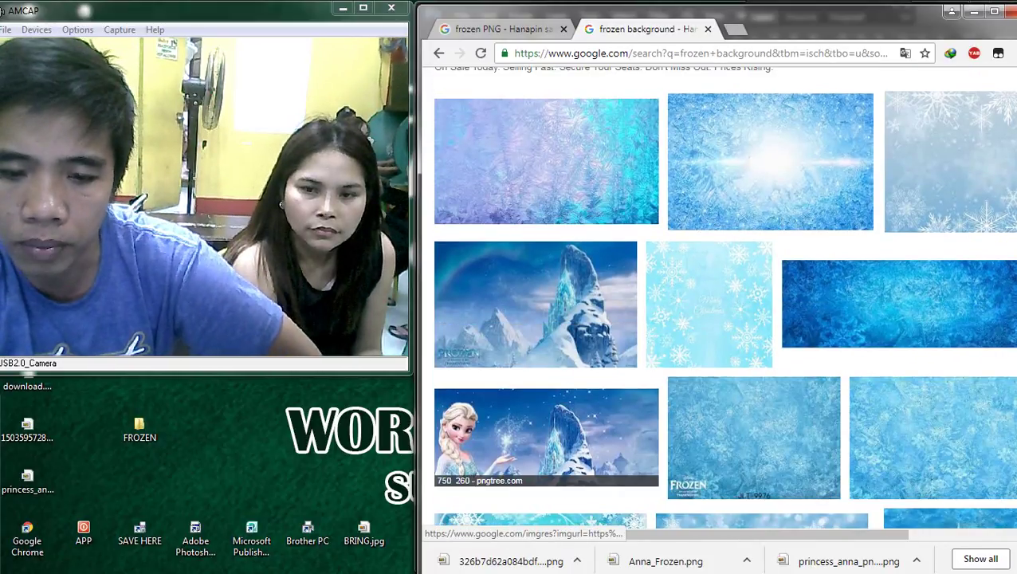
{"action": "left_click", "coordinate": [535, 302]}
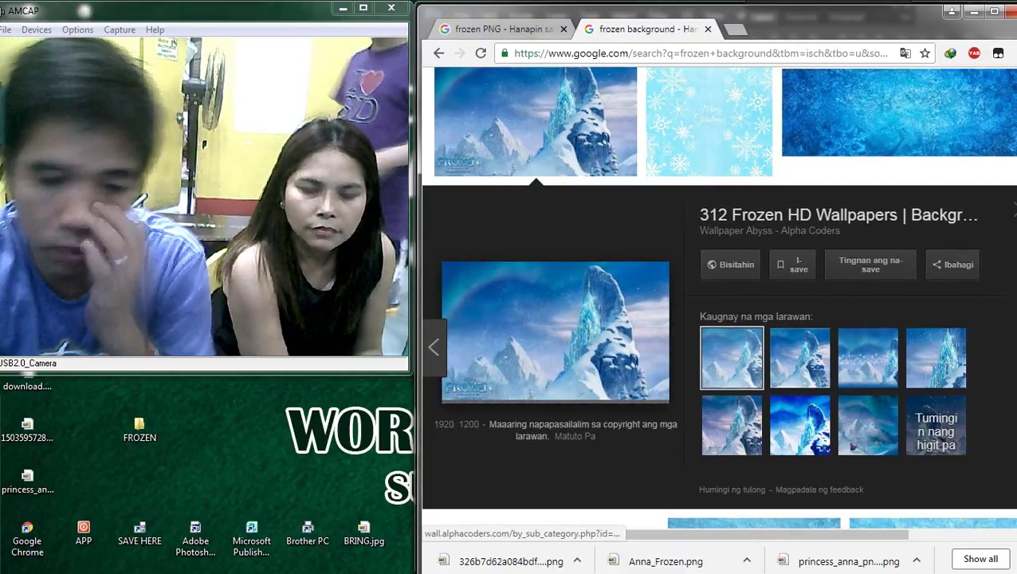
{"action": "right_click", "coordinate": [569, 289]}
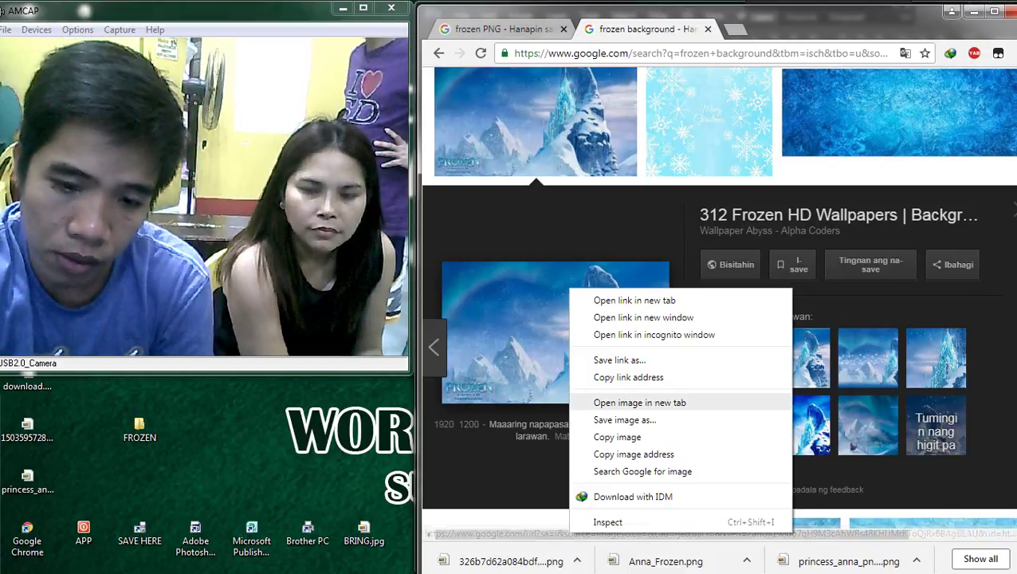
{"action": "left_click", "coordinate": [624, 419]}
{"action": "key", "text": "Return"}
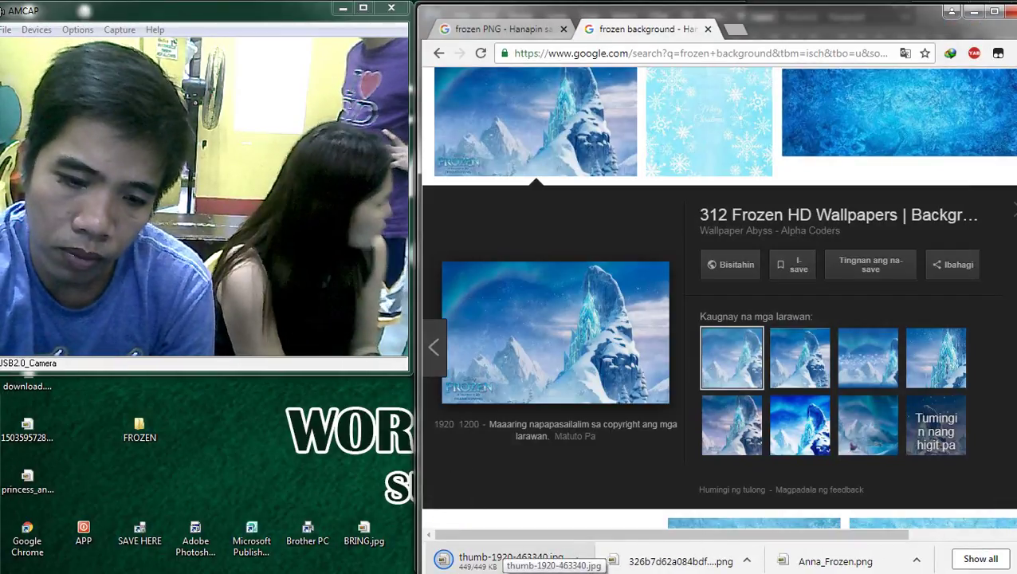
Step: Place the ice-castle wallpaper on the canvas, stretched to fill it
{"action": "left_click_drag", "start_coordinate": [443, 560], "coordinate": [711, 285]}
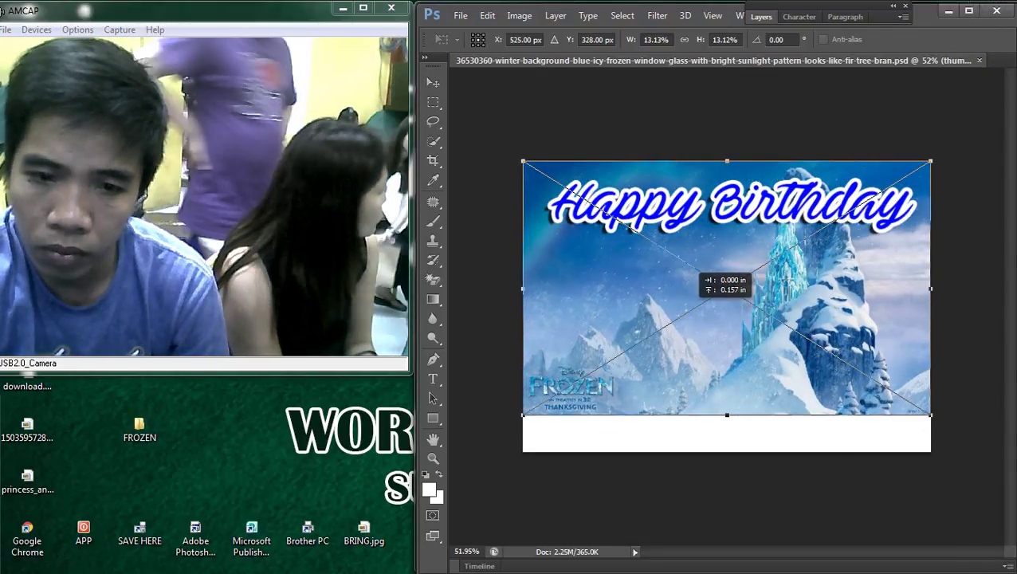
{"action": "left_click_drag", "start_coordinate": [727, 420], "coordinate": [727, 452]}
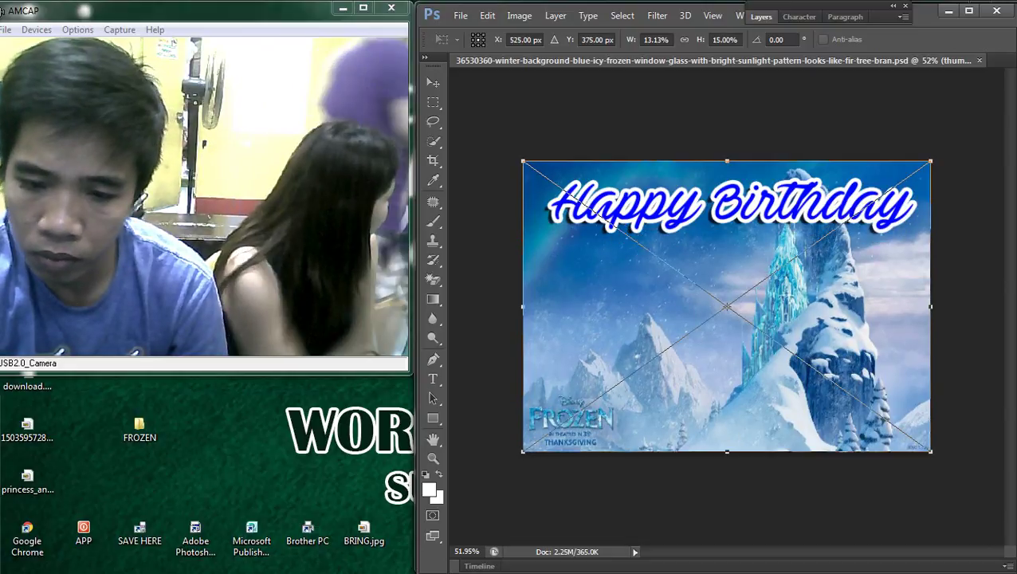
{"action": "key", "text": "Return"}
{"action": "scroll", "coordinate": [726, 306], "scroll_direction": "down", "scroll_amount": 2}
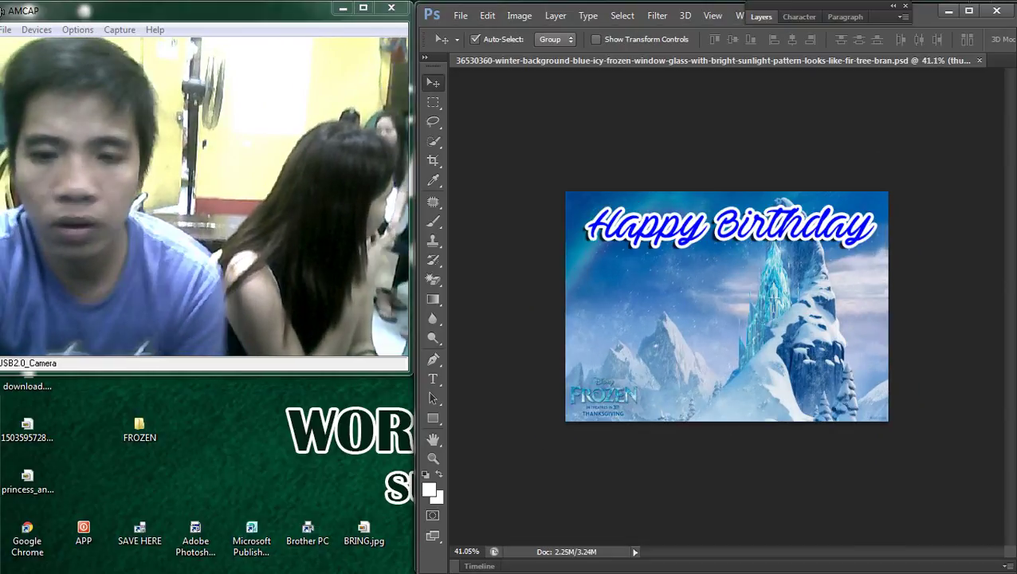
Step: Remove an accidental duplicate of the Happy Birthday text
{"action": "right_click", "coordinate": [585, 234]}
{"action": "left_click", "coordinate": [614, 246]}
{"action": "left_click_drag", "start_coordinate": [717, 227], "coordinate": [745, 279]}
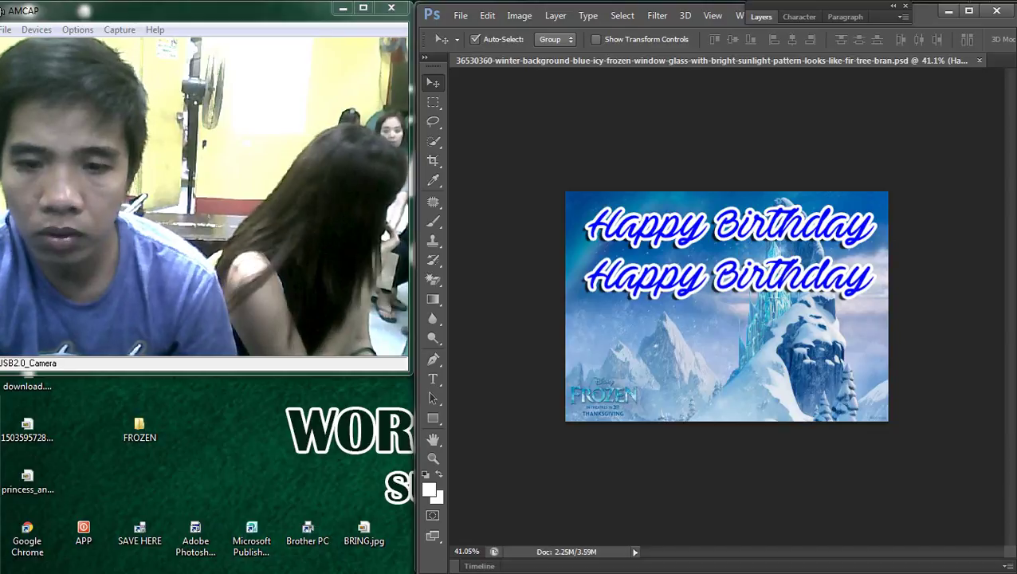
{"action": "key", "text": "t"}
{"action": "left_click", "coordinate": [586, 279]}
{"action": "key", "text": "ctrl+a"}
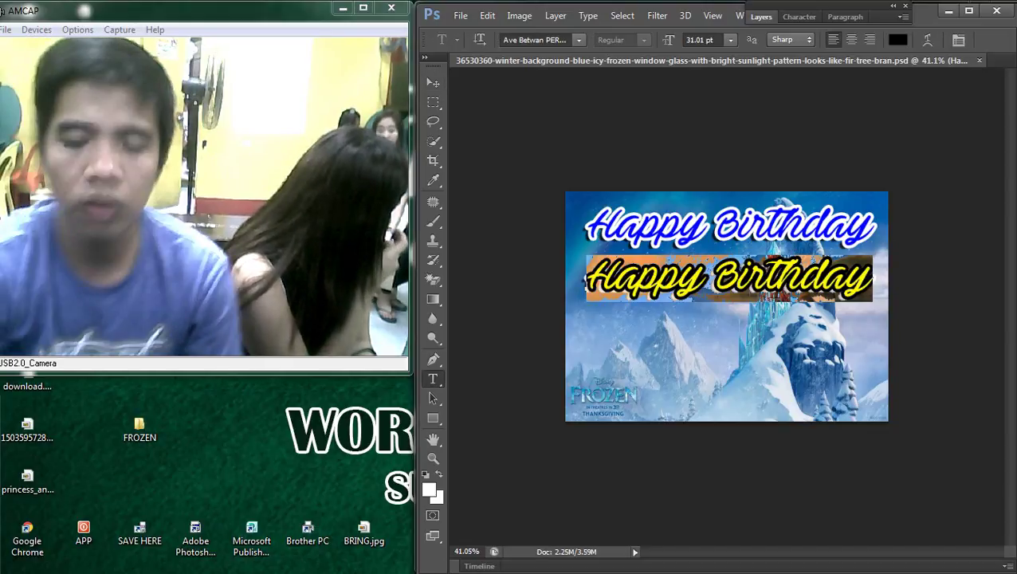
{"action": "key", "text": "Escape"}
{"action": "key", "text": "v"}
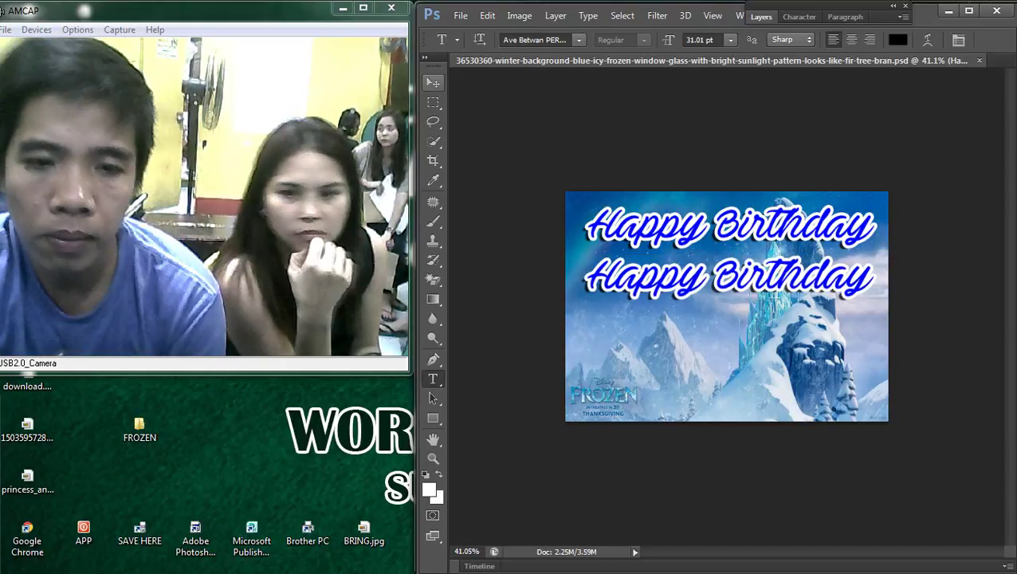
{"action": "key", "text": "Delete"}
{"action": "scroll", "coordinate": [724, 305], "scroll_direction": "up", "scroll_amount": 1}
Step: Narrow the Happy Birthday title from its left side so it sits toward the top right
{"action": "right_click", "coordinate": [585, 211]}
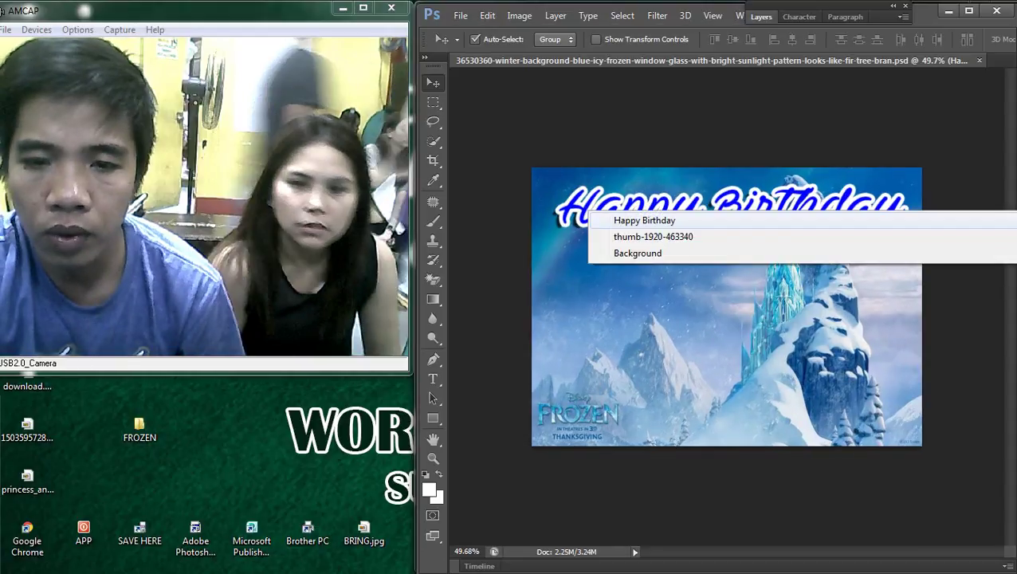
{"action": "left_click", "coordinate": [625, 222]}
{"action": "key", "text": "ctrl+t"}
{"action": "left_click_drag", "start_coordinate": [558, 210], "coordinate": [587, 210]}
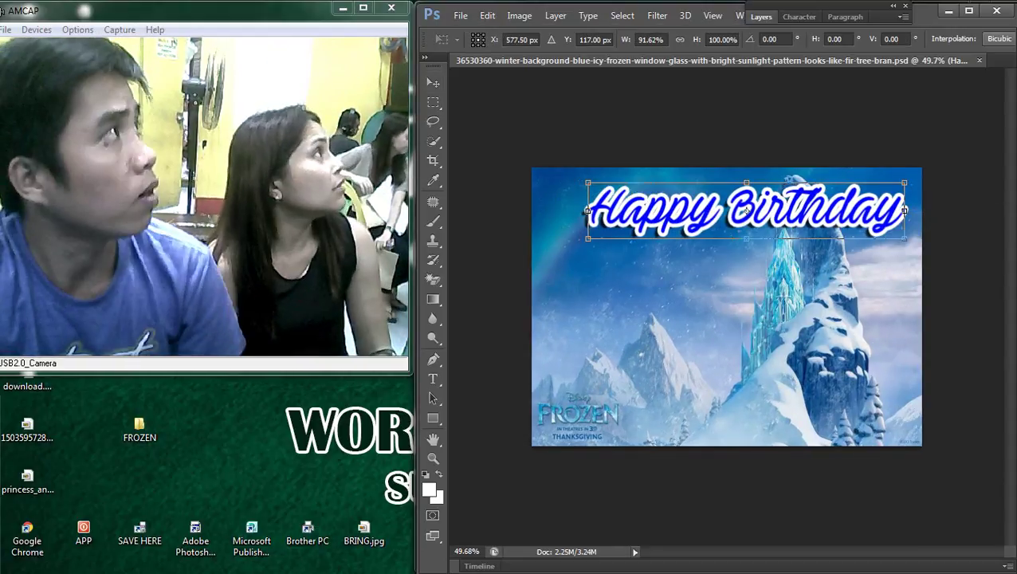
{"action": "left_click_drag", "start_coordinate": [587, 210], "coordinate": [617, 210]}
{"action": "key", "text": "Return"}
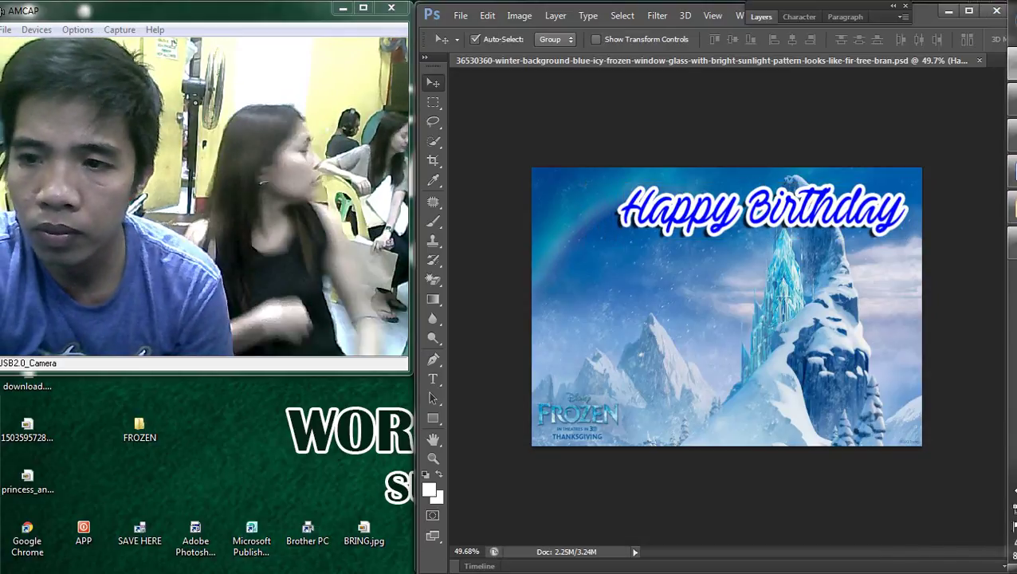
{"action": "left_click", "coordinate": [996, 100]}
Step: In the frozen PNG results, preview the Frozen Fever image of Elsa, Anna and Olaf
{"action": "key", "text": "ctrl+shift+Tab"}
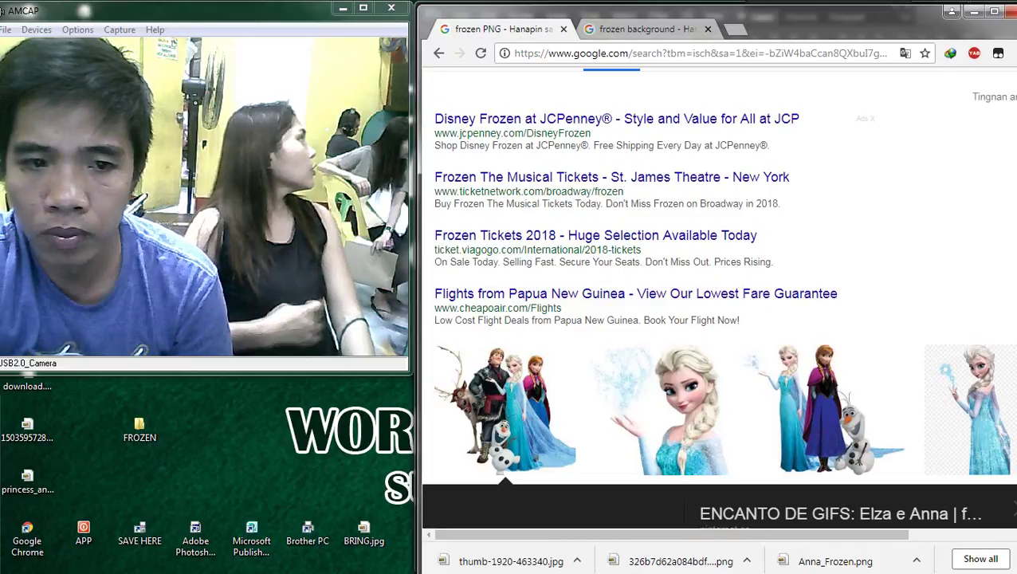
{"action": "scroll", "coordinate": [555, 446], "scroll_direction": "down", "scroll_amount": 2}
{"action": "scroll", "coordinate": [824, 239], "scroll_direction": "down", "scroll_amount": 3}
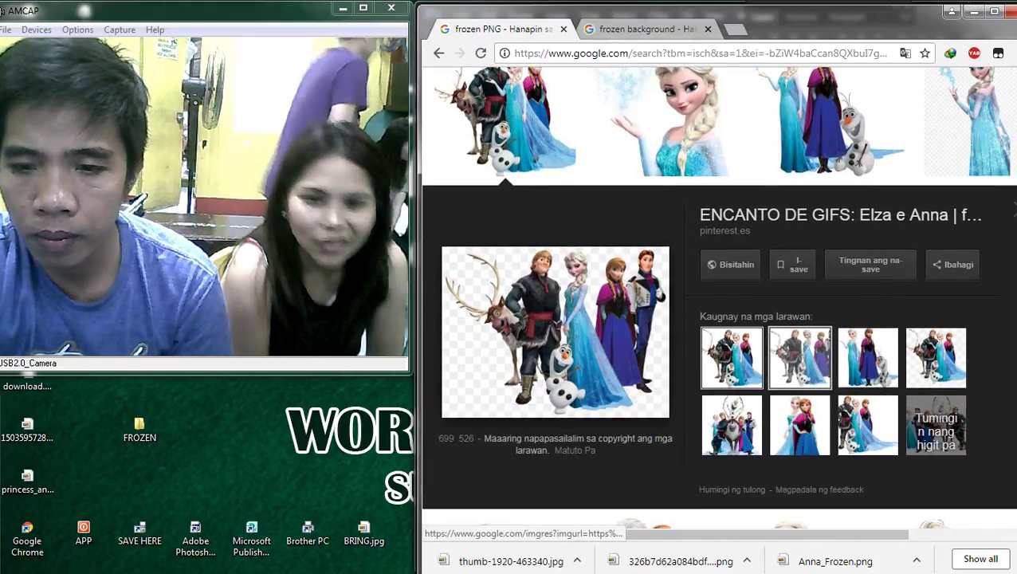
{"action": "left_click", "coordinate": [825, 131]}
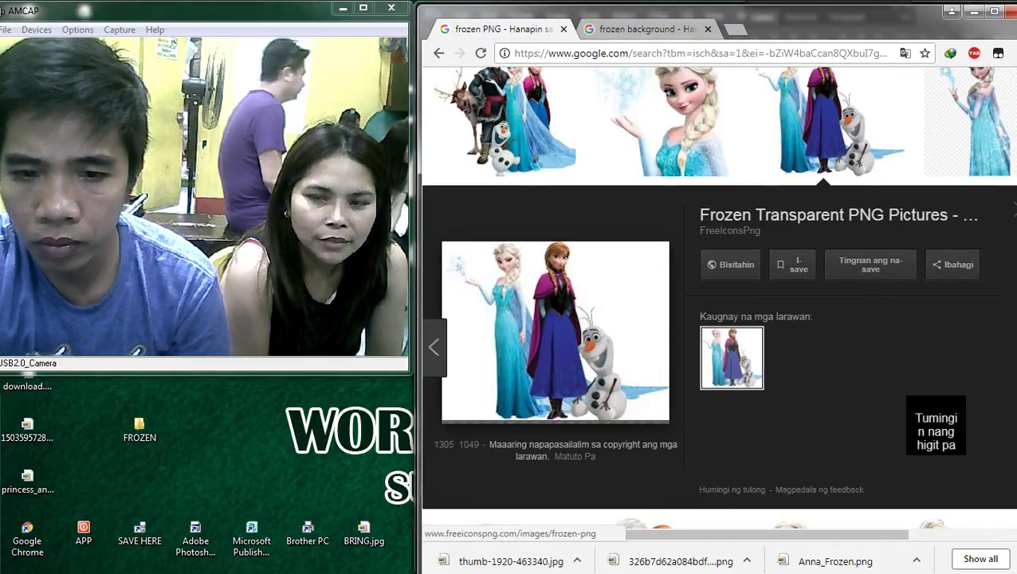
{"action": "scroll", "coordinate": [638, 287], "scroll_direction": "down", "scroll_amount": 4}
{"action": "left_click", "coordinate": [496, 291]}
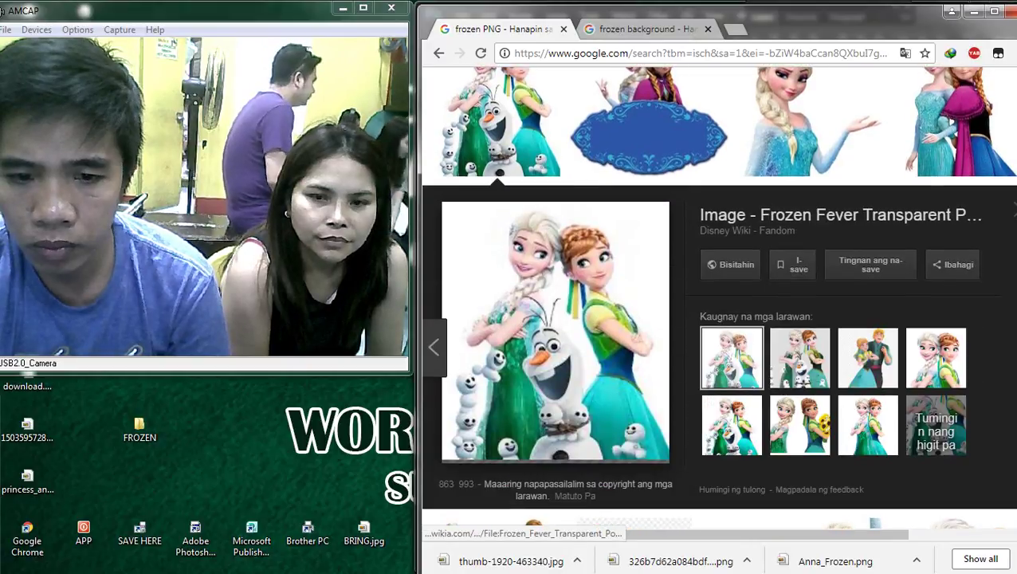
Step: Save the image as Frozen_Fever_Transparent_Poster (1).png
{"action": "right_click", "coordinate": [564, 305]}
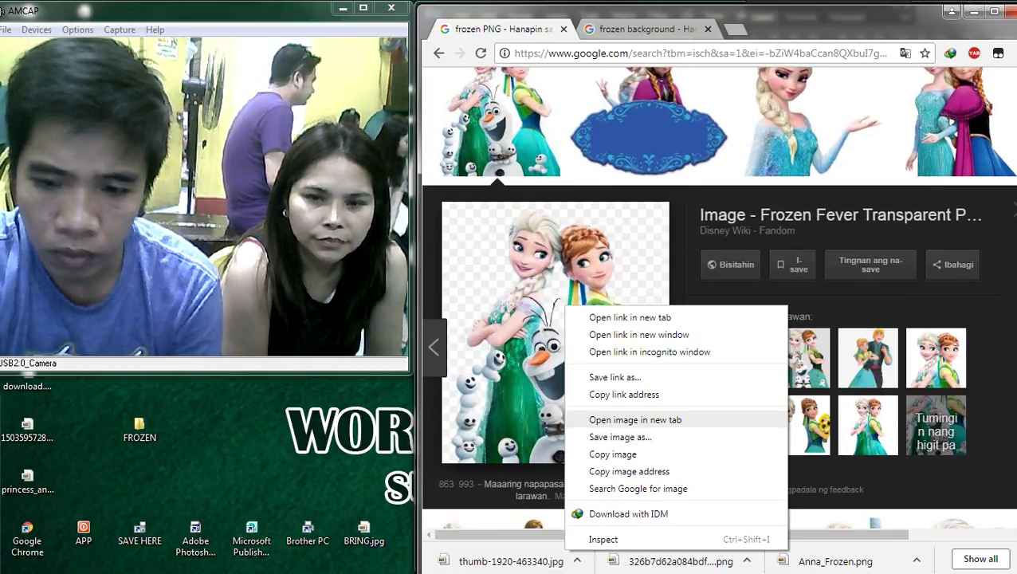
{"action": "left_click", "coordinate": [620, 436]}
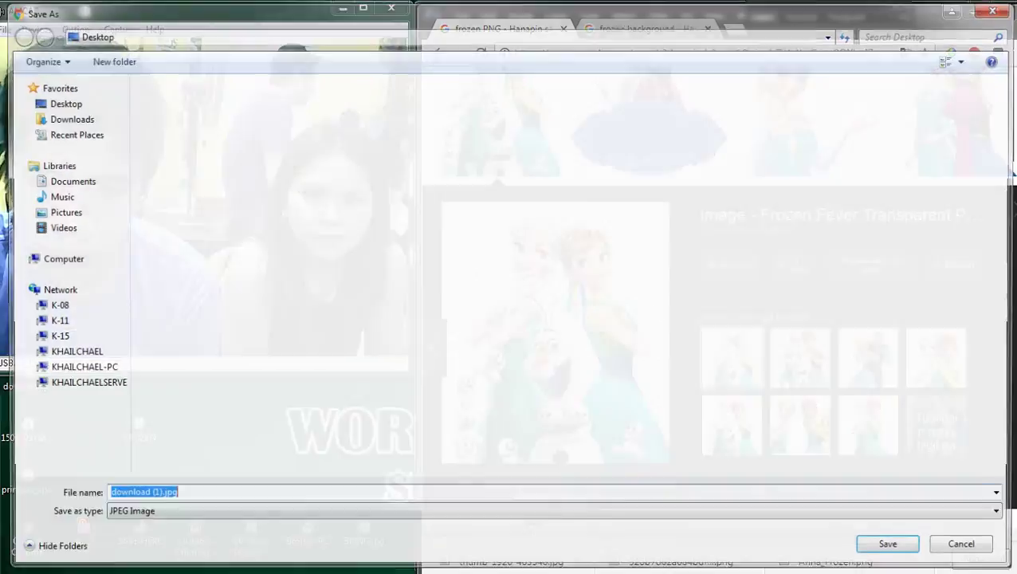
{"action": "key", "text": "Return"}
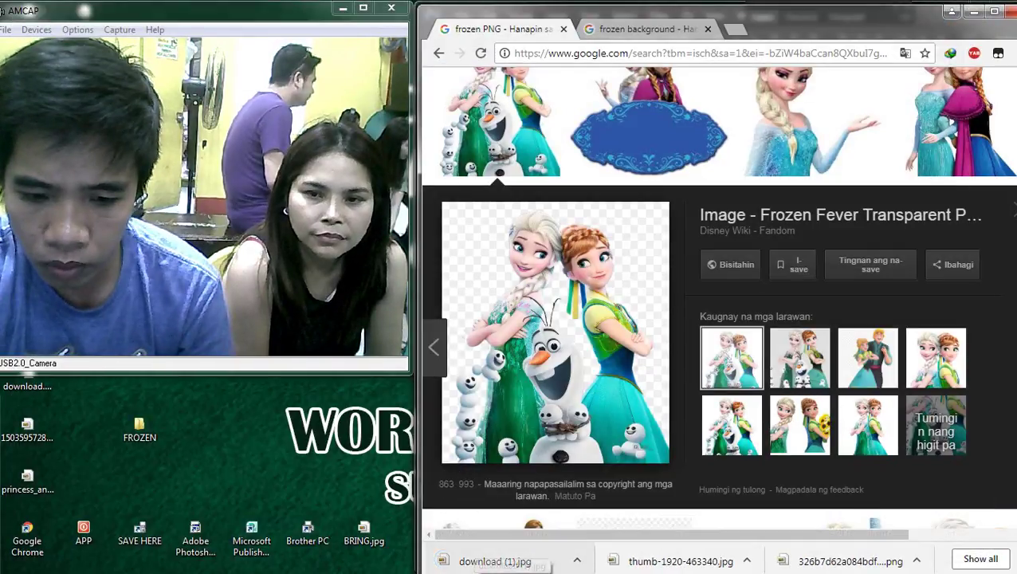
{"action": "right_click", "coordinate": [584, 282]}
{"action": "left_click", "coordinate": [638, 413]}
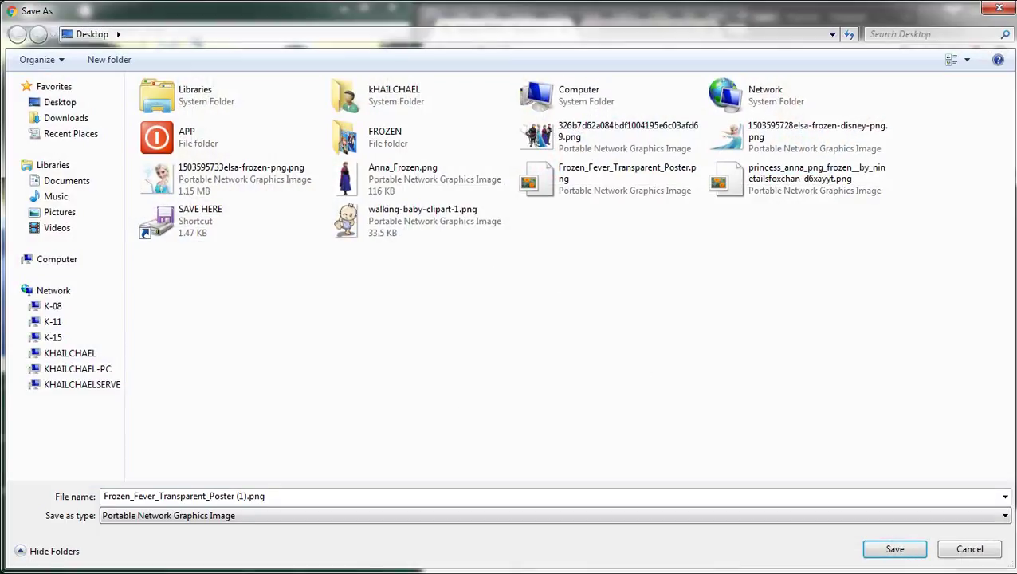
{"action": "key", "text": "Return"}
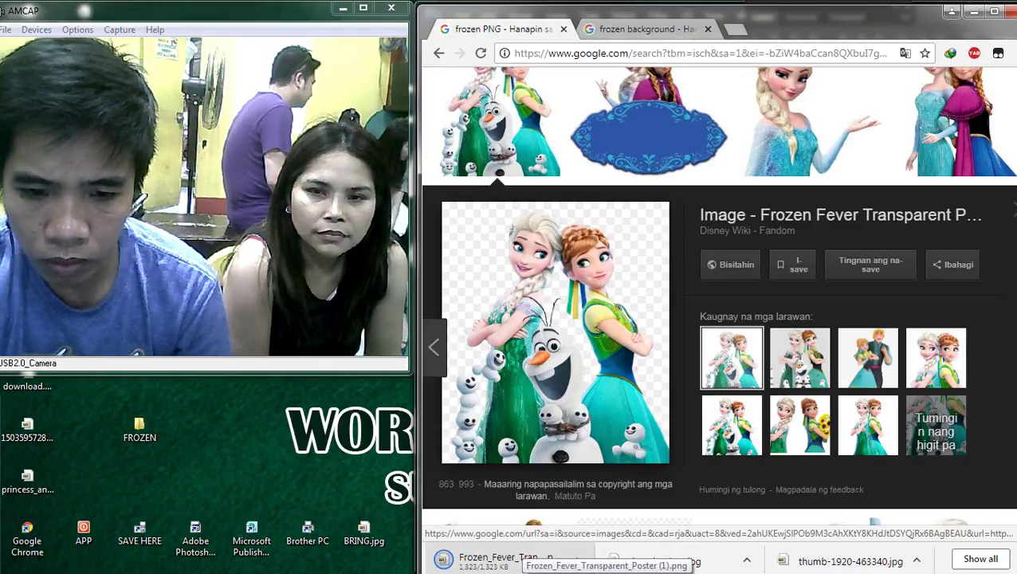
Step: Place the Frozen Fever image on the canvas, shrunk and moved to the left side
{"action": "left_click_drag", "start_coordinate": [510, 561], "coordinate": [796, 319]}
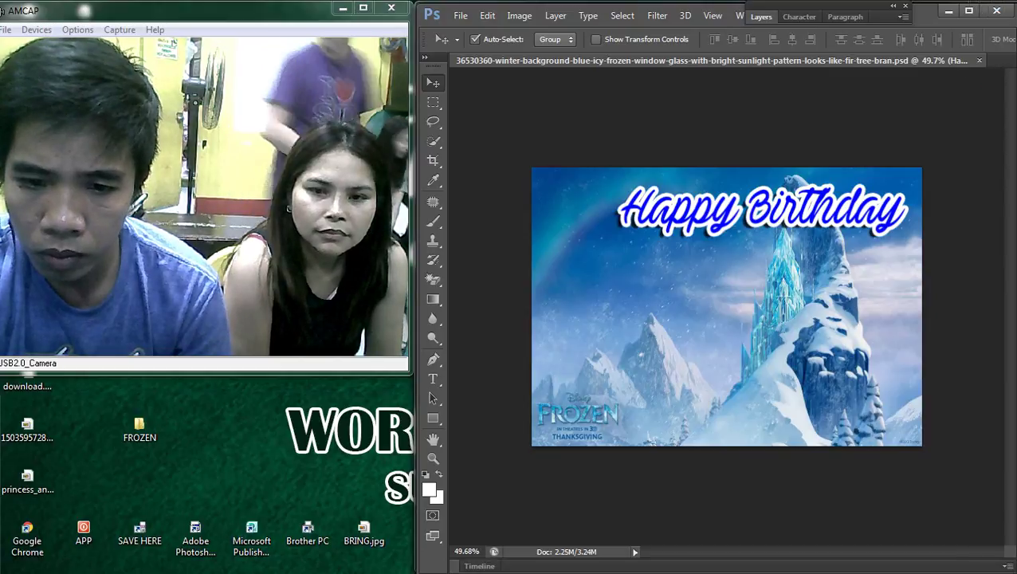
{"action": "left_click_drag", "start_coordinate": [715, 319], "coordinate": [612, 319]}
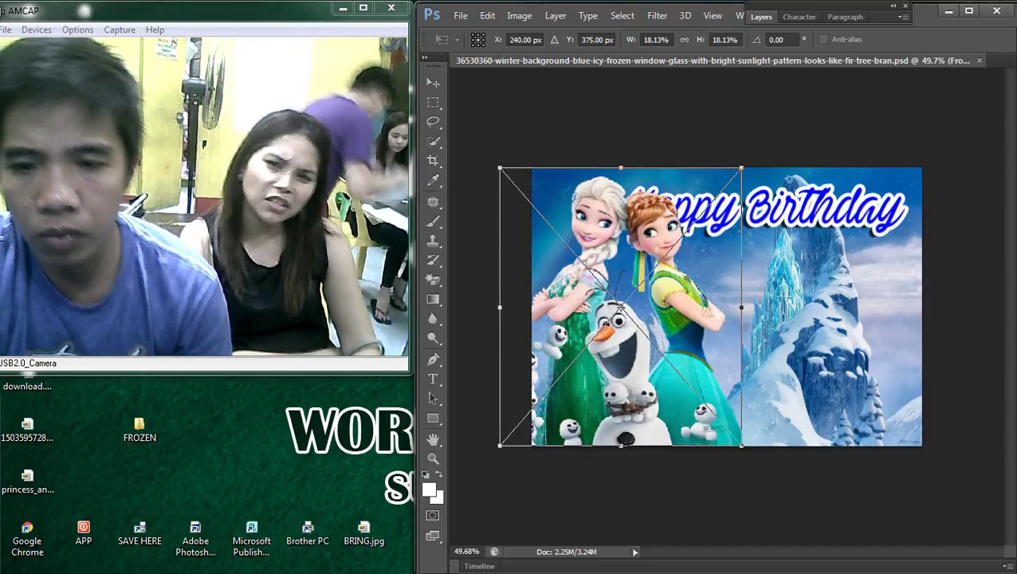
{"action": "left_click_drag", "start_coordinate": [741, 168], "coordinate": [684, 230]}
{"action": "key", "text": "Return"}
Step: Give the characters layer a 16 px outer glow, then nudge the Happy Birthday title up-left
{"action": "right_click", "coordinate": [586, 264]}
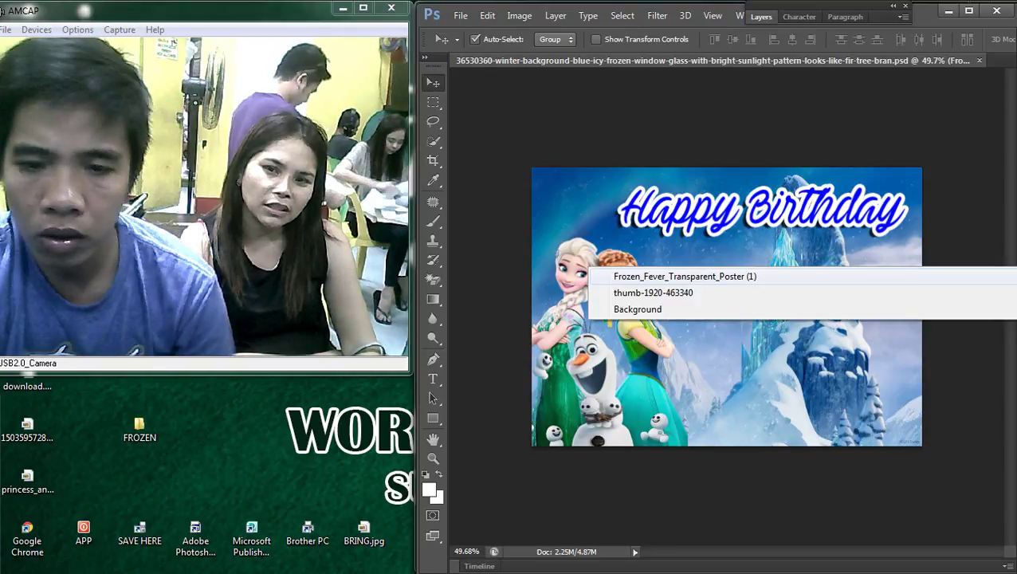
{"action": "left_click", "coordinate": [629, 277]}
{"action": "key", "text": "F7"}
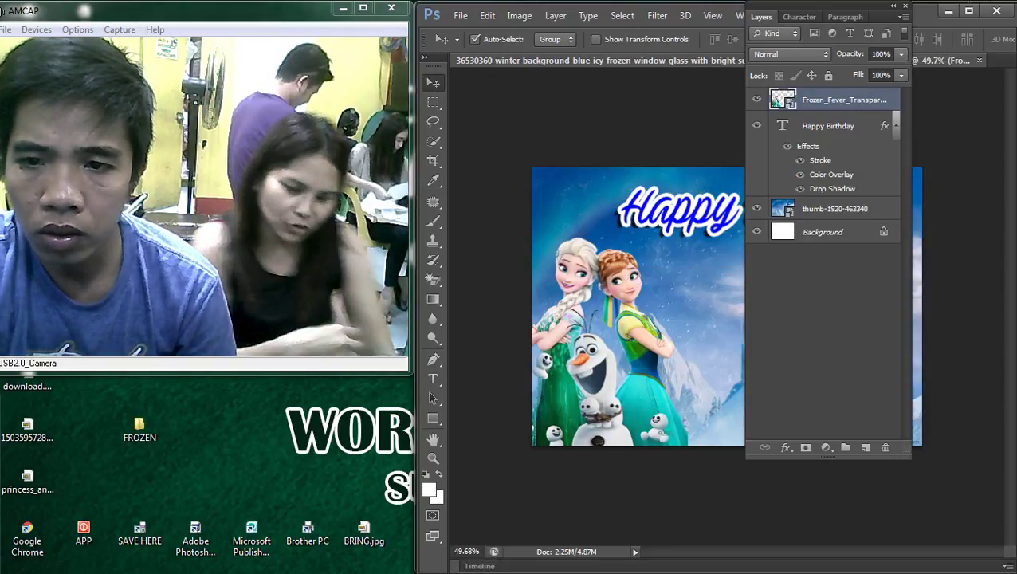
{"action": "double_click", "coordinate": [844, 100]}
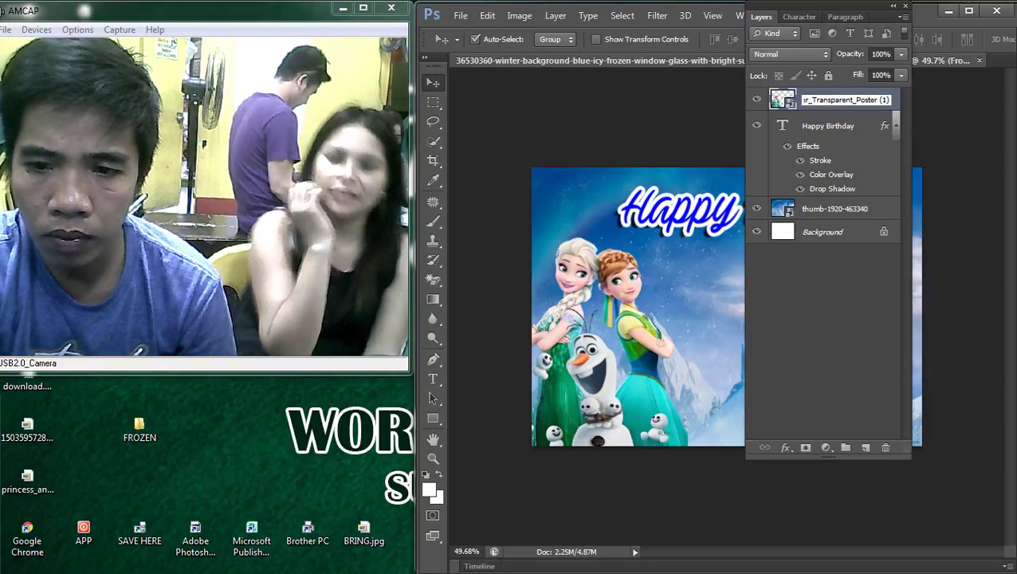
{"action": "double_click", "coordinate": [893, 100]}
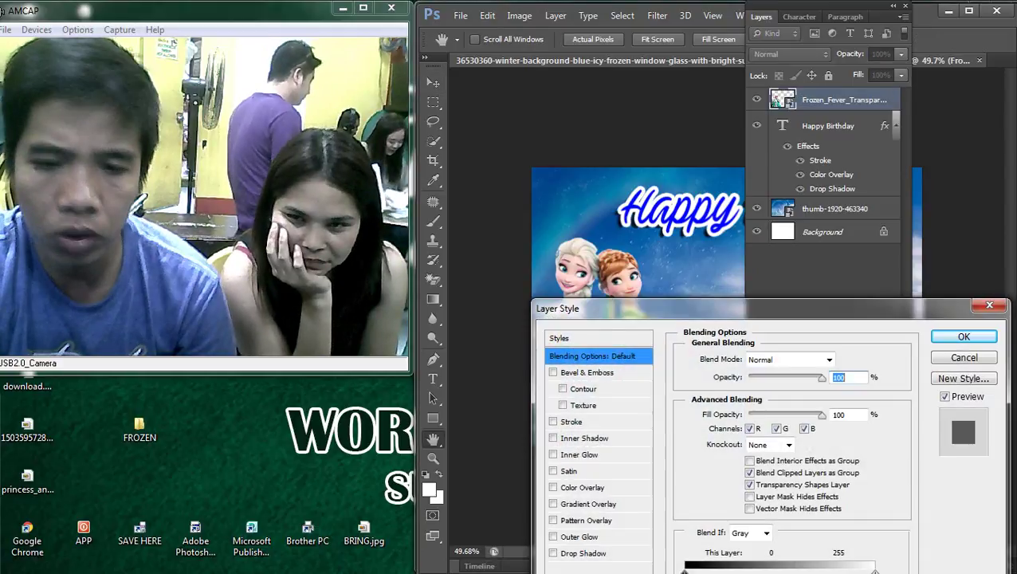
{"action": "left_click", "coordinate": [578, 537]}
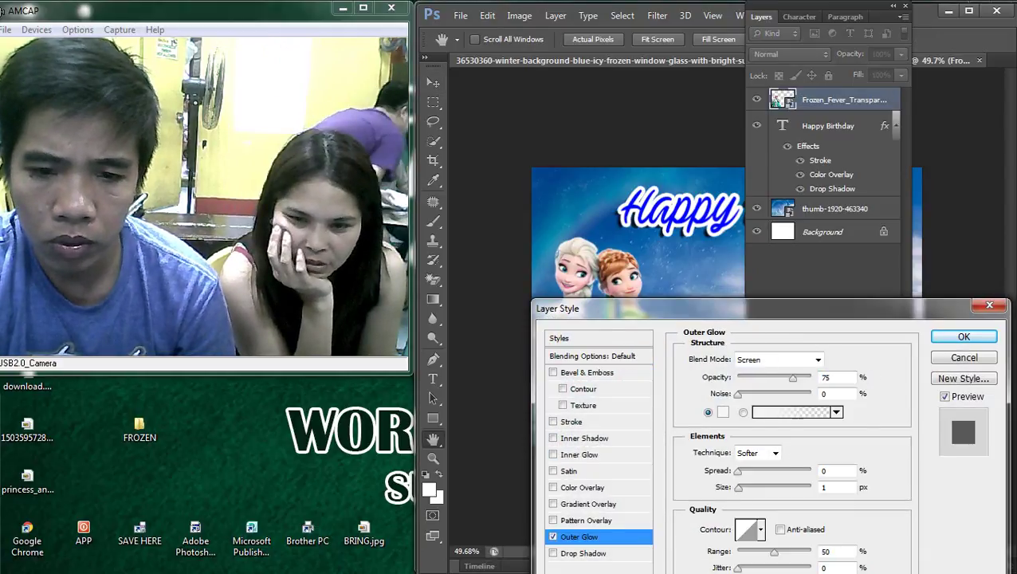
{"action": "key", "text": "Return"}
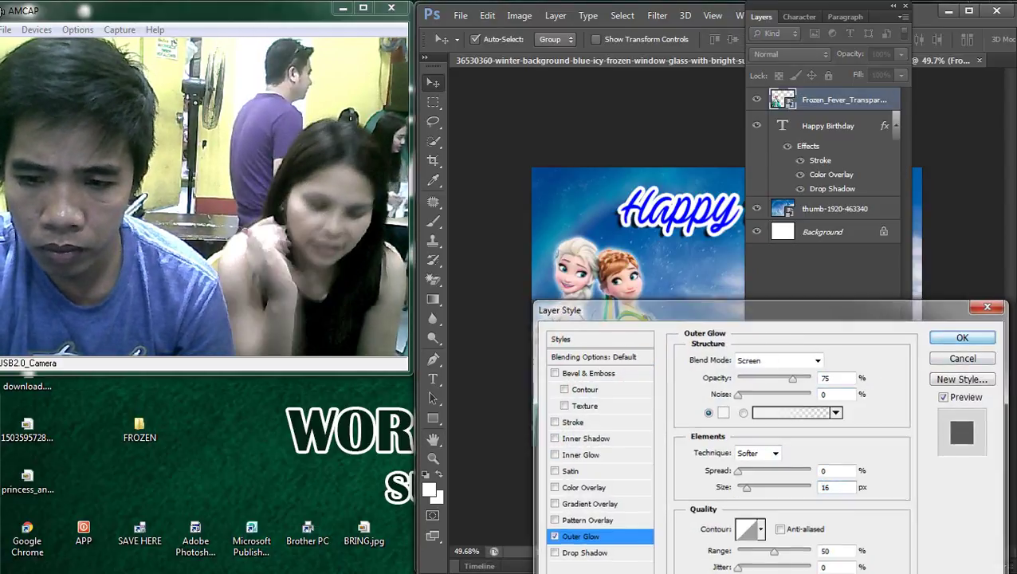
{"action": "key", "text": "ctrl+minus"}
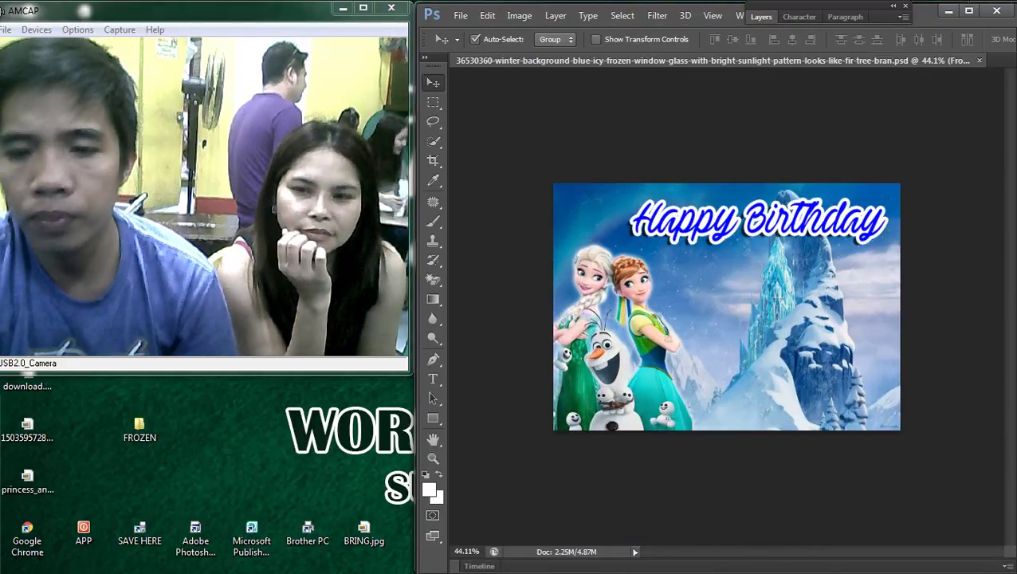
{"action": "left_click_drag", "start_coordinate": [660, 188], "coordinate": [648, 185]}
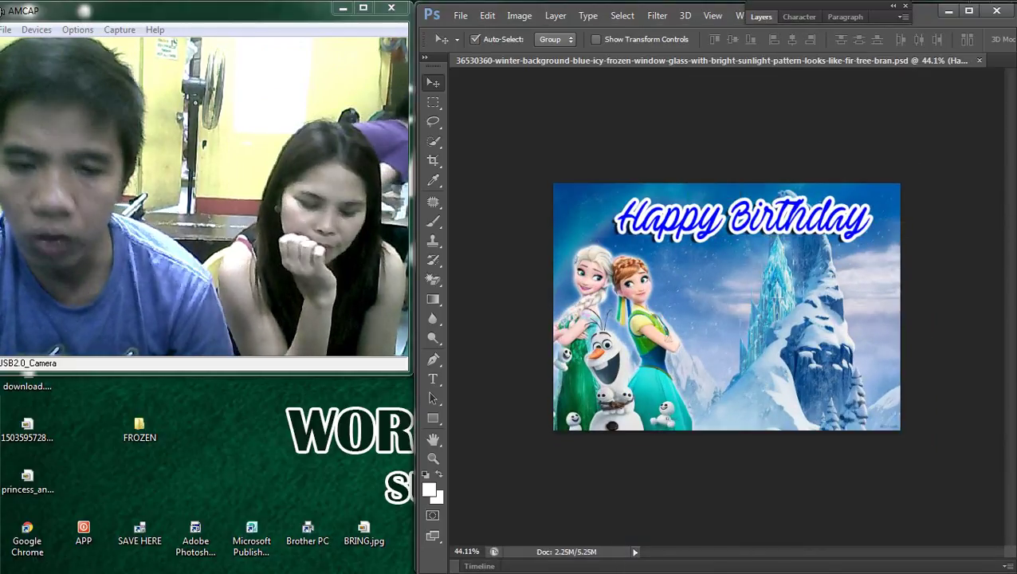
Step: Enlarge the Happy Birthday heading slightly and set its letter spacing to 50
{"action": "key", "text": "ctrl+t"}
{"action": "left_click_drag", "start_coordinate": [868, 218], "coordinate": [889, 221]}
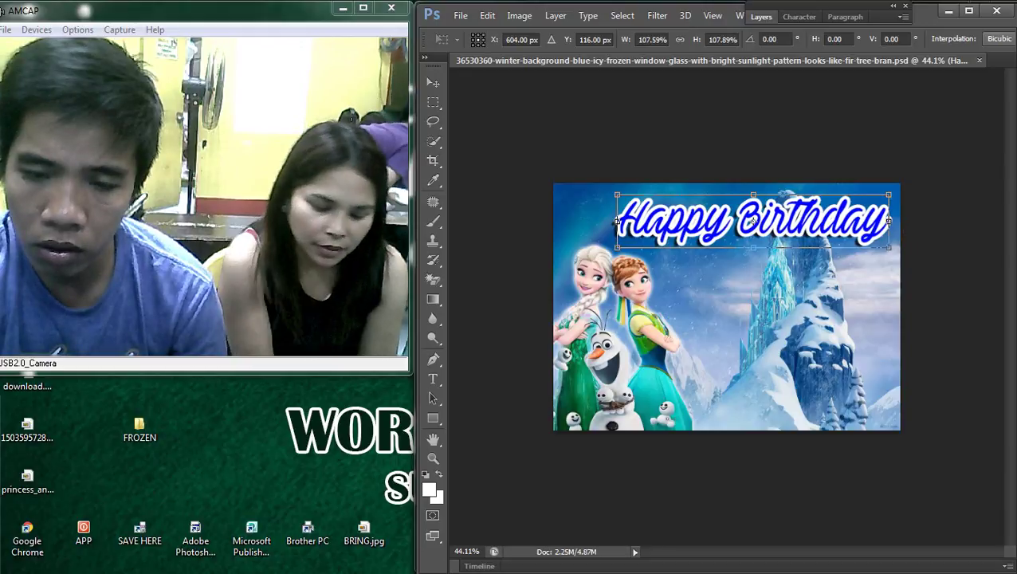
{"action": "key", "text": "Return"}
{"action": "key", "text": "t"}
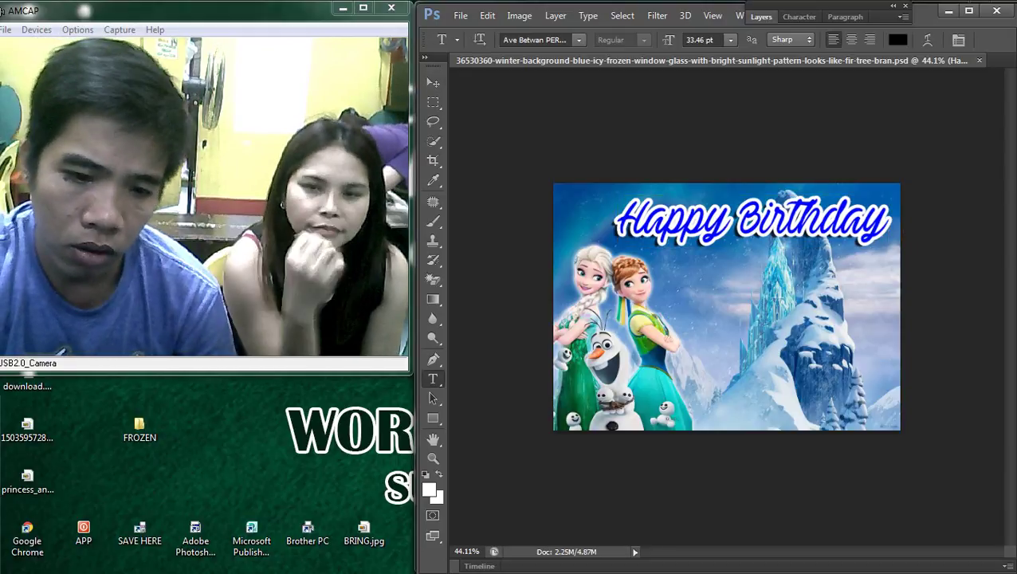
{"action": "left_click", "coordinate": [726, 219]}
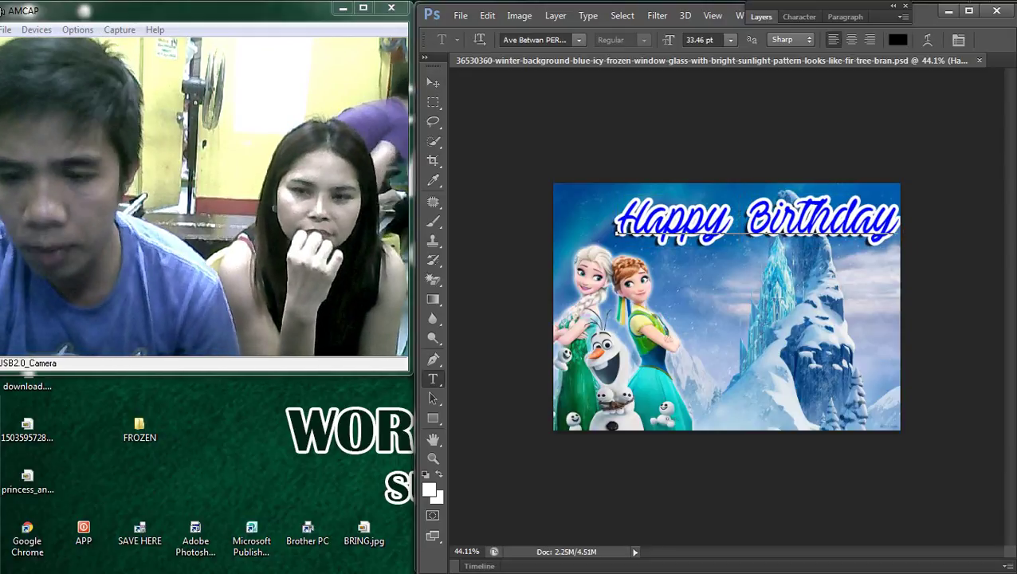
{"action": "key", "text": "Delete"}
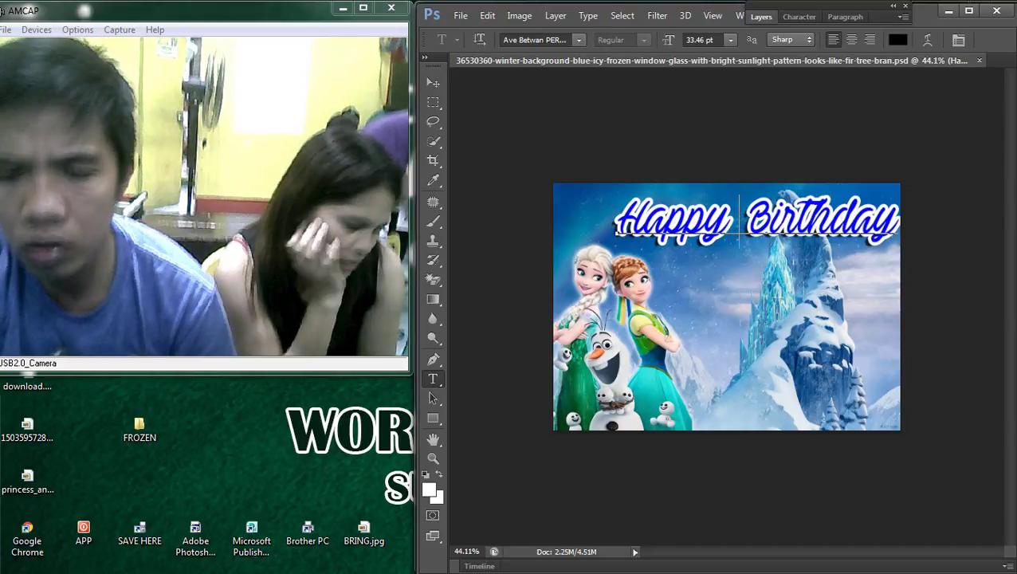
{"action": "key", "text": "ctrl+a"}
{"action": "key", "text": "ctrl+t"}
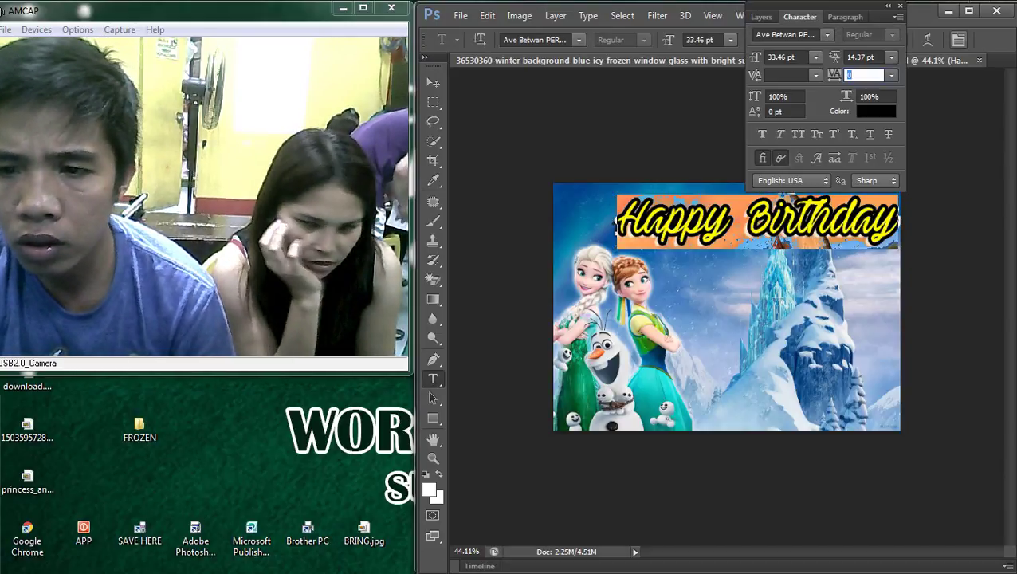
{"action": "type", "text": "50"}
{"action": "key", "text": "Return"}
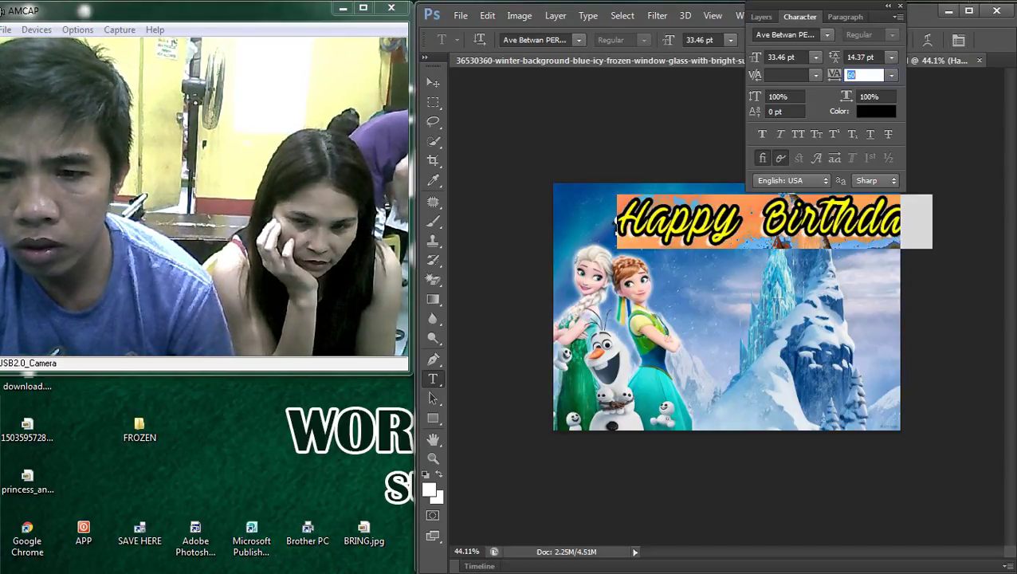
{"action": "key", "text": "ctrl+Return"}
{"action": "key", "text": "v"}
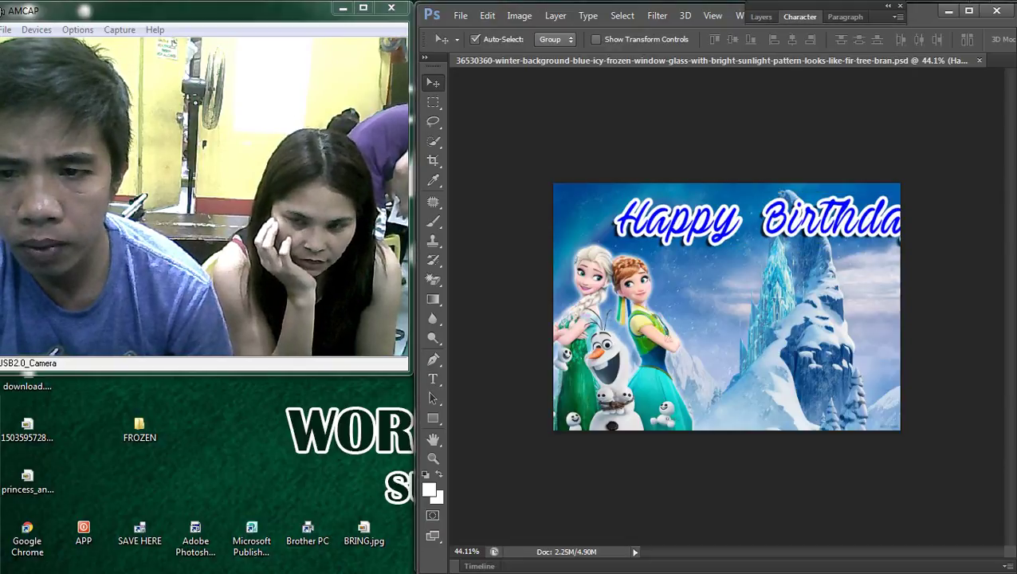
Step: Narrow the Happy Birthday heading so it fits inside the canvas
{"action": "key", "text": "ctrl+t"}
{"action": "left_click_drag", "start_coordinate": [922, 216], "coordinate": [889, 216]}
{"action": "key", "text": "Return"}
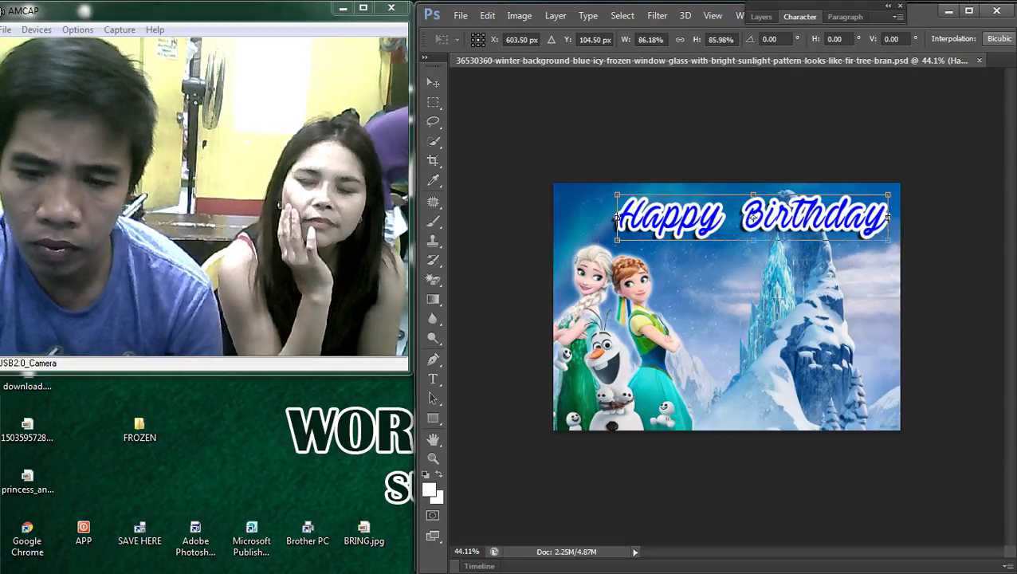
{"action": "key", "text": "ctrl+0"}
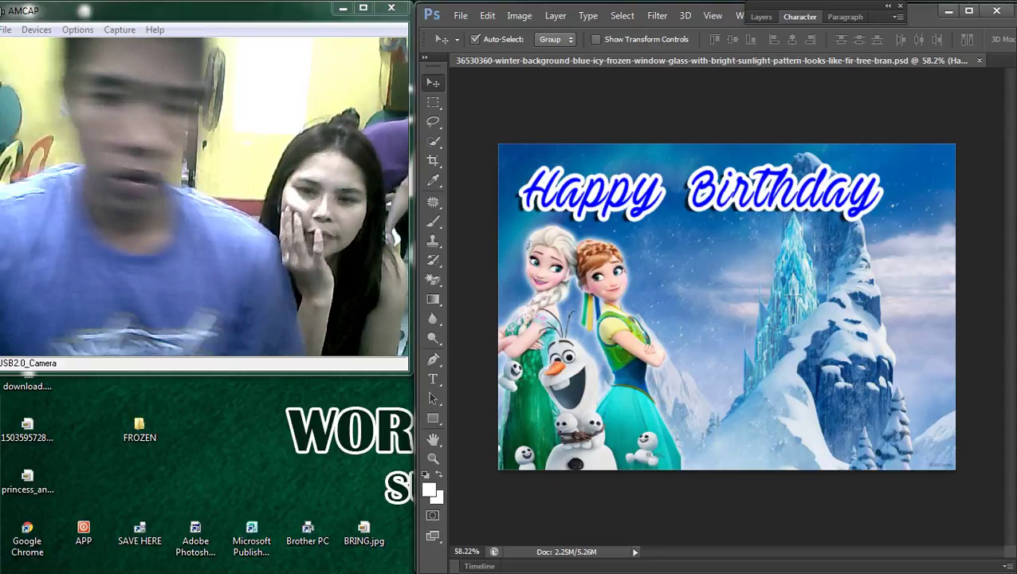
Step: Shrink the Elsa, Anna and Olaf image and shift it slightly right
{"action": "right_click", "coordinate": [585, 266]}
{"action": "left_click", "coordinate": [662, 276]}
{"action": "key", "text": "ctrl+t"}
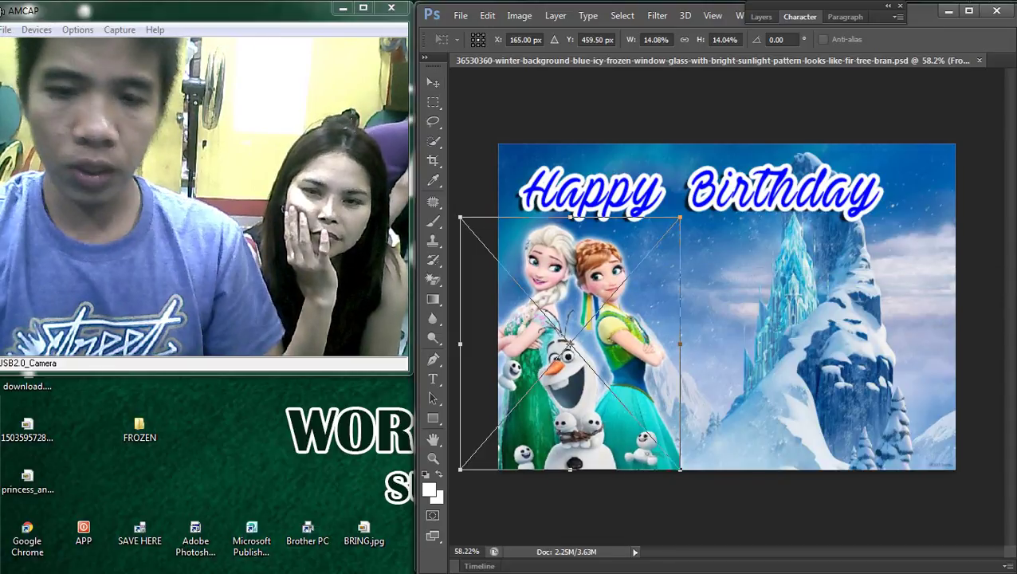
{"action": "left_click_drag", "start_coordinate": [674, 215], "coordinate": [628, 268]}
{"action": "left_click_drag", "start_coordinate": [606, 335], "coordinate": [638, 315]}
{"action": "key", "text": "Return"}
Step: Move the Happy Birthday heading slightly down and right
{"action": "right_click", "coordinate": [584, 304]}
{"action": "left_click", "coordinate": [622, 312]}
{"action": "scroll", "coordinate": [725, 295], "scroll_direction": "down", "scroll_amount": 2}
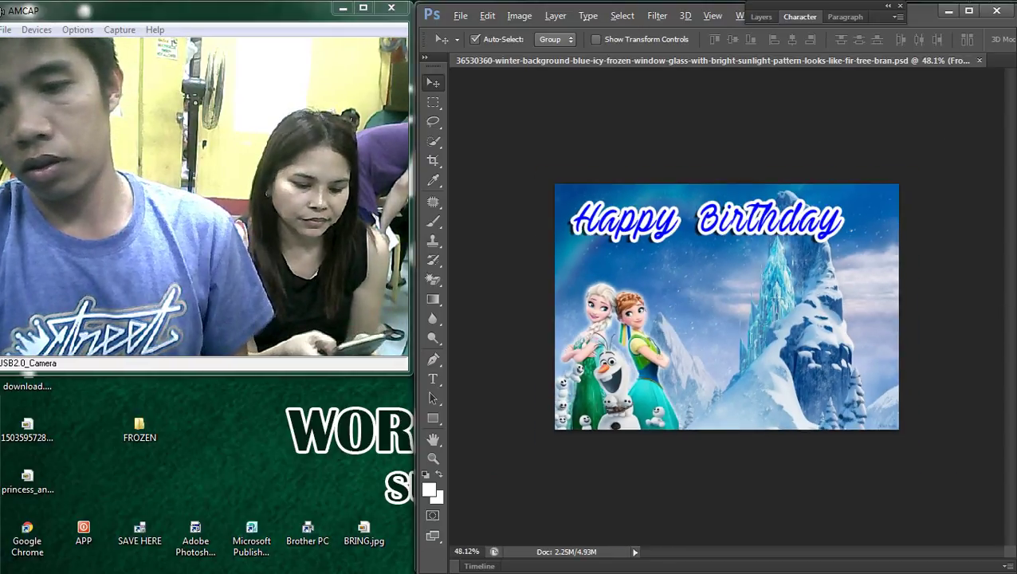
{"action": "scroll", "coordinate": [725, 286], "scroll_direction": "up", "scroll_amount": 1}
{"action": "mouse_move", "coordinate": [687, 212]}
{"action": "left_mouse_down"}
{"action": "mouse_move", "coordinate": [697, 231]}
{"action": "mouse_move", "coordinate": [687, 217]}
{"action": "left_mouse_up"}
Step: Replace the heading text with 'You are inivted' after a mistyped 'Ypu' attempt
{"action": "key", "text": "t"}
{"action": "left_click", "coordinate": [556, 227]}
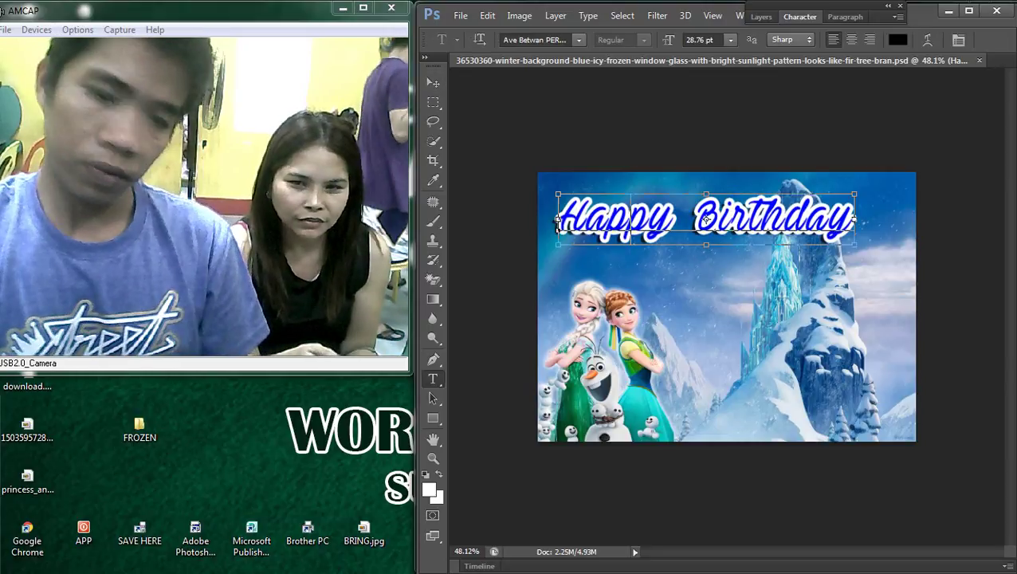
{"action": "key", "text": "ctrl+a"}
{"action": "type", "text": "Ypu"}
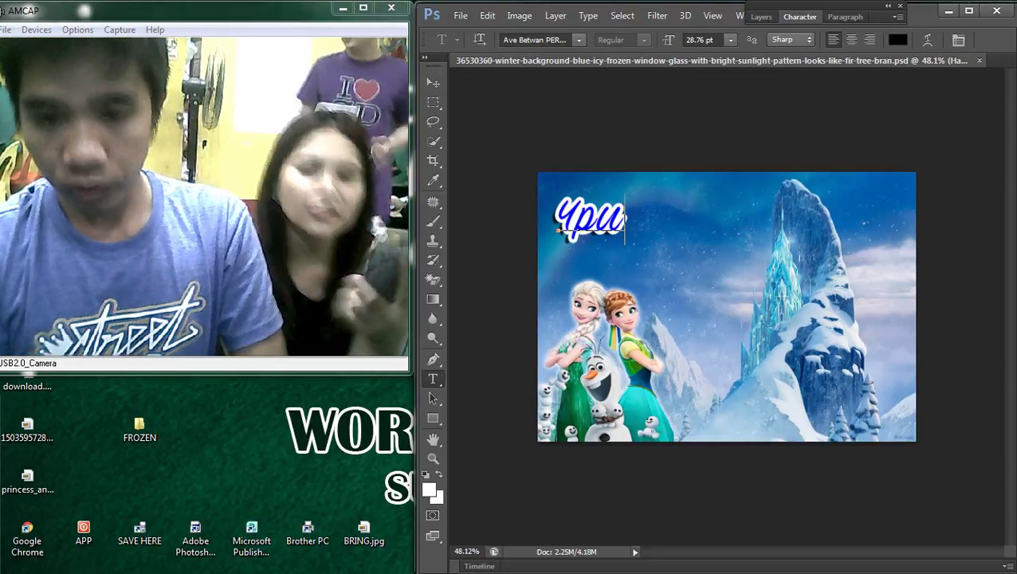
{"action": "key", "text": "BackSpace"}
{"action": "key", "text": "Escape"}
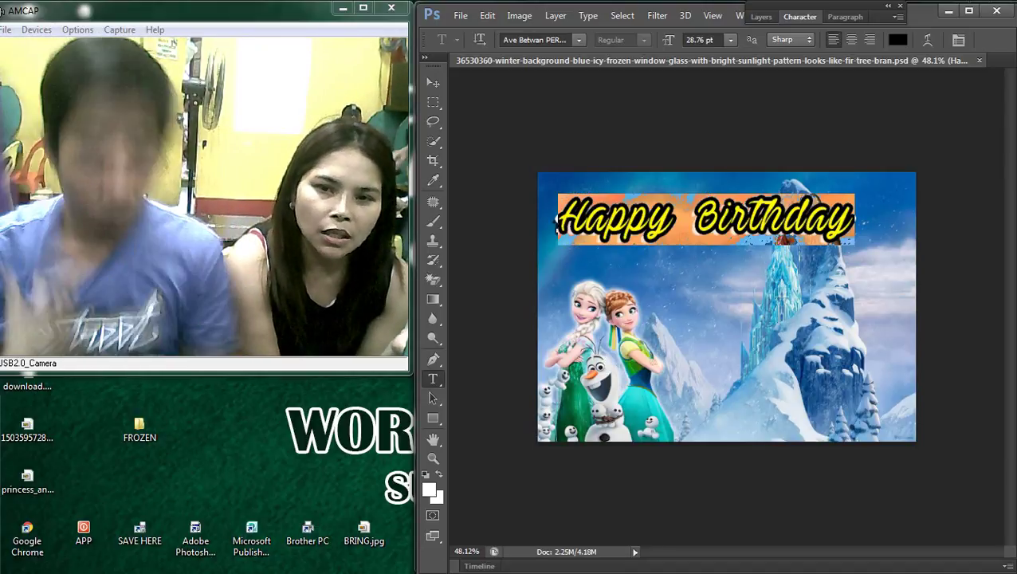
{"action": "left_click", "coordinate": [555, 227]}
{"action": "key", "text": "ctrl+a"}
{"action": "type", "text": "You"}
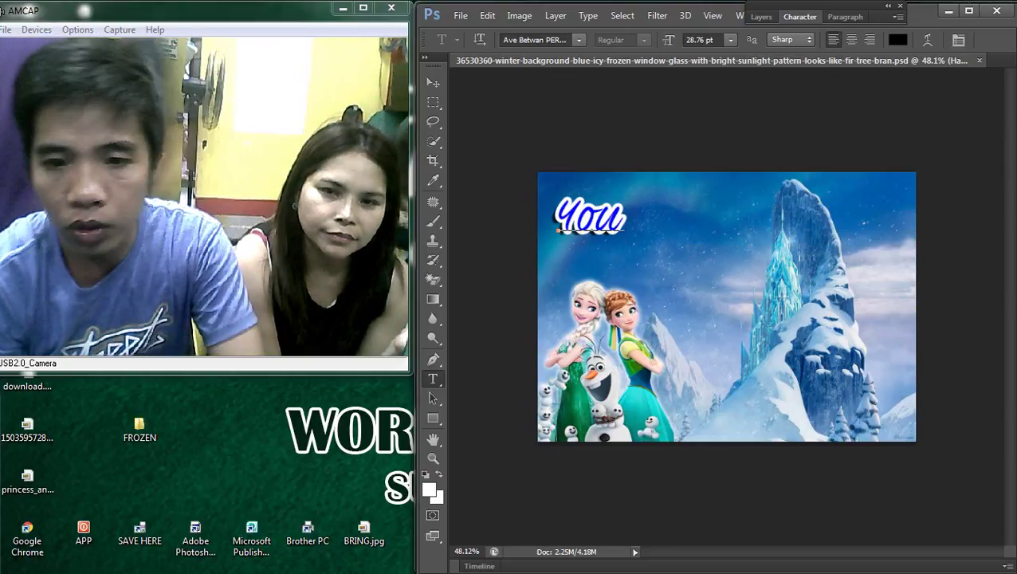
{"action": "type", "text": " are"}
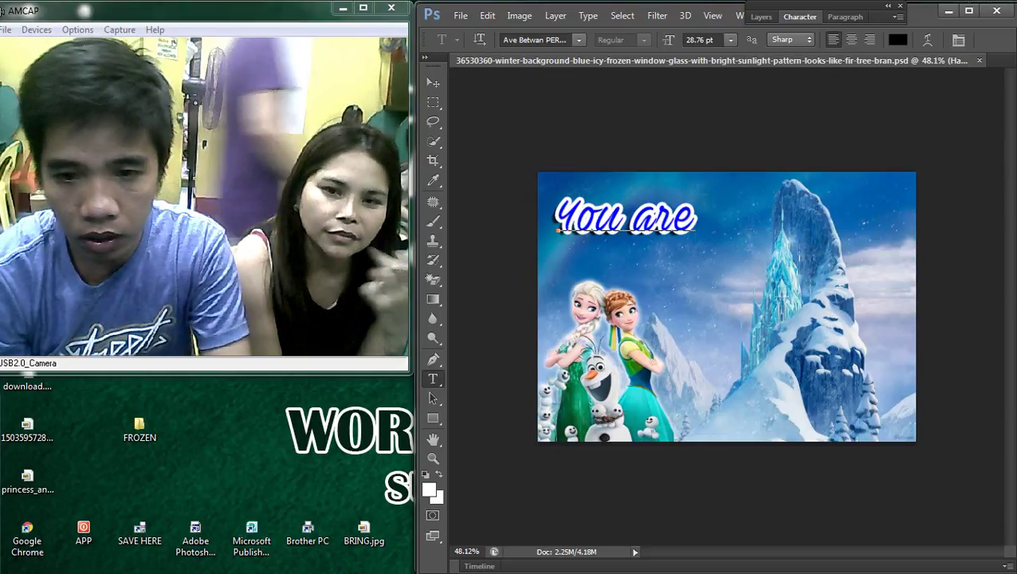
{"action": "type", "text": " inivted"}
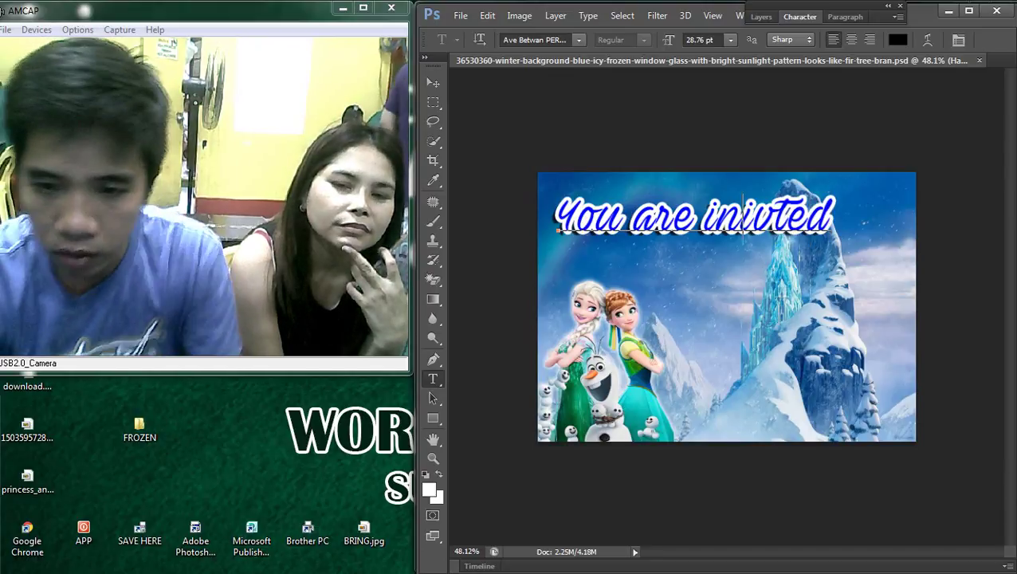
Step: Correct the heading to 'You are invited' and scale it down to about 57%
{"action": "key", "text": "Left"}
{"action": "key", "text": "BackSpace"}
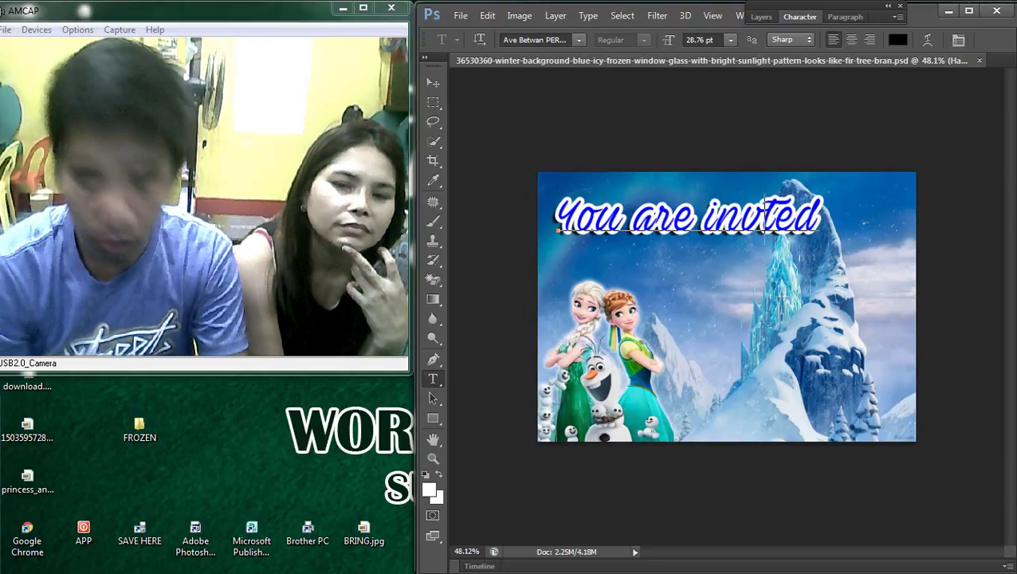
{"action": "type", "text": "i"}
{"action": "left_click", "coordinate": [433, 82]}
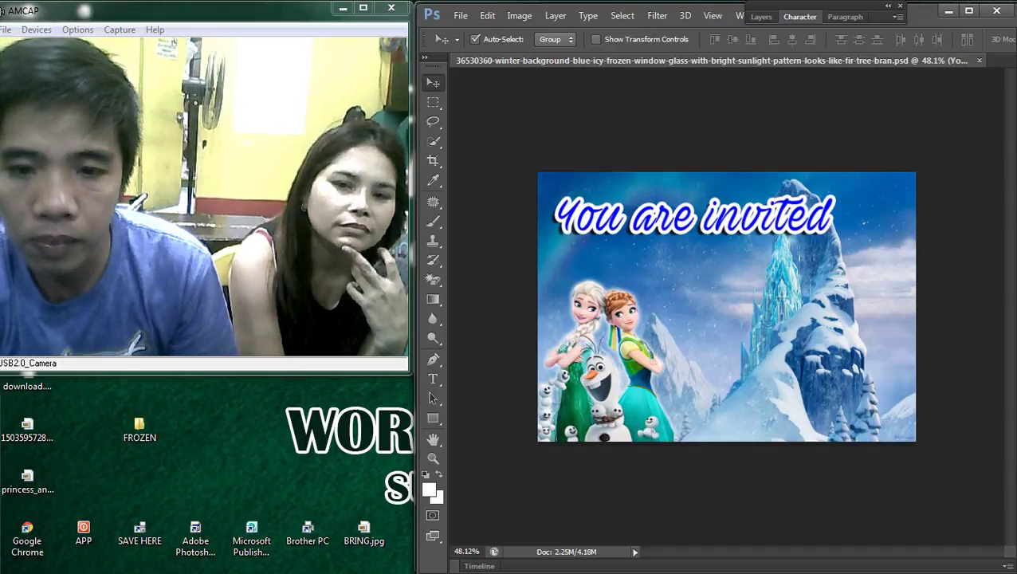
{"action": "key", "text": "ctrl+t"}
{"action": "left_click_drag", "start_coordinate": [834, 234], "coordinate": [706, 220]}
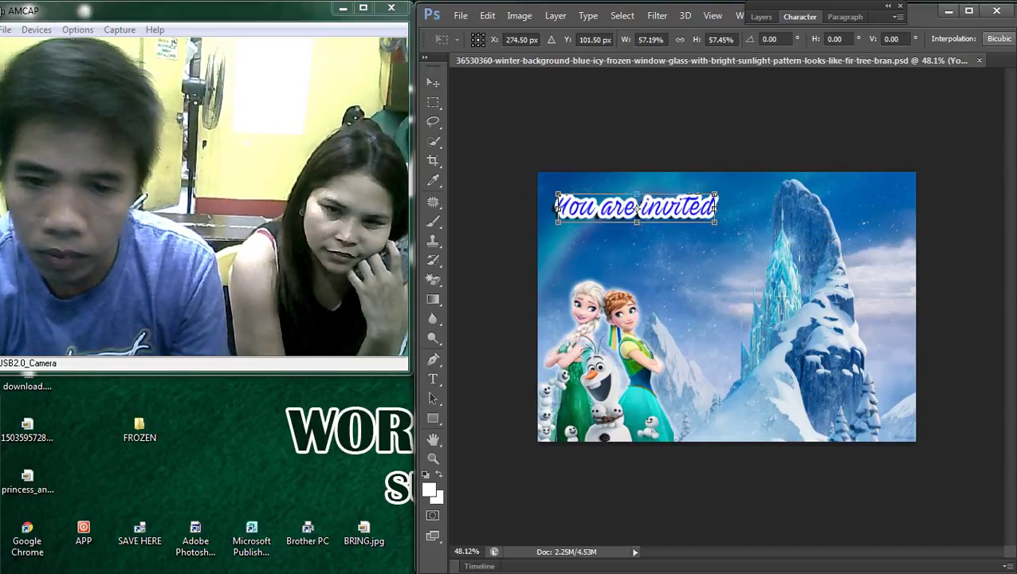
{"action": "key", "text": "Return"}
Step: Thin the heading's stroke to 3 px and shorten its drop shadow distance
{"action": "scroll", "coordinate": [694, 288], "scroll_direction": "up", "scroll_amount": 3}
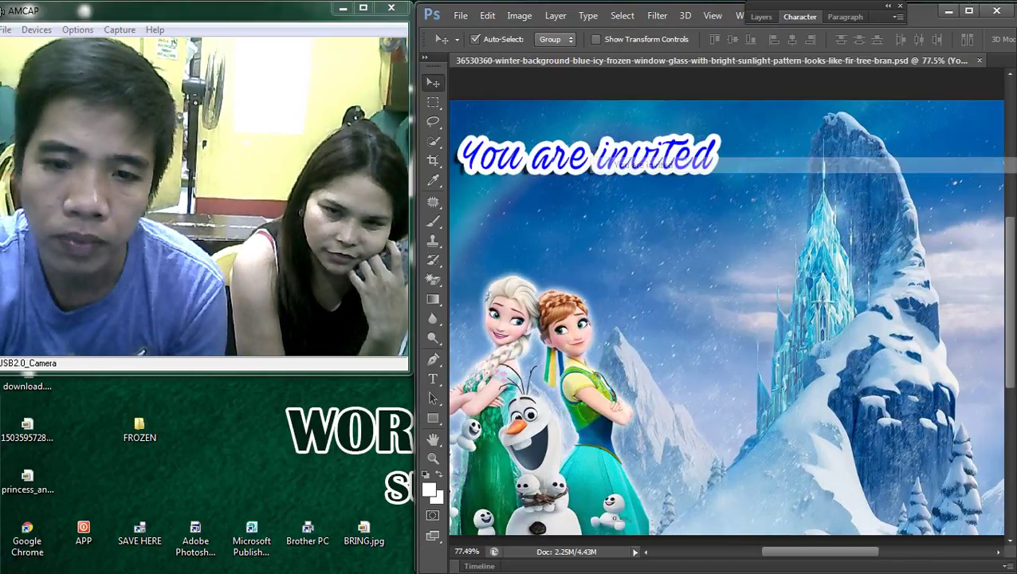
{"action": "left_click", "coordinate": [761, 16]}
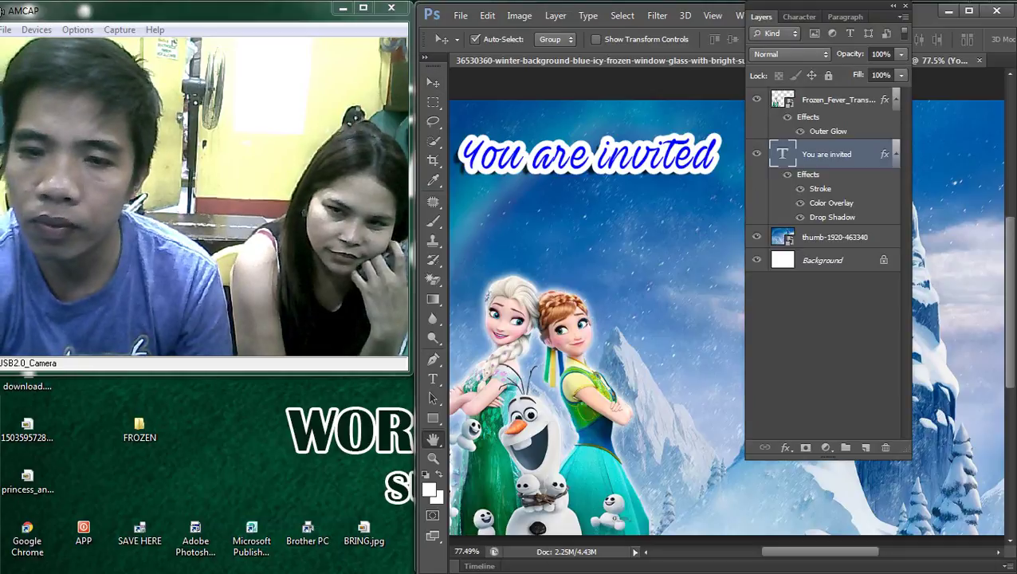
{"action": "double_click", "coordinate": [820, 188]}
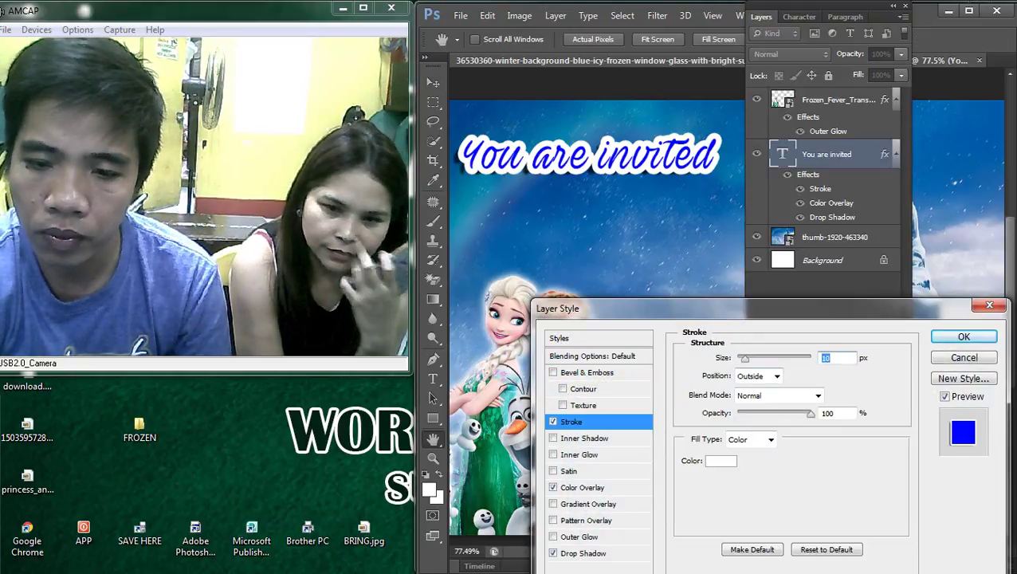
{"action": "key", "text": "Down"}
{"action": "key", "text": "Down"}
{"action": "key", "text": "Down"}
{"action": "key", "text": "Down"}
{"action": "key", "text": "Down"}
{"action": "key", "text": "Down"}
{"action": "key", "text": "Down"}
{"action": "key", "text": "Down"}
{"action": "key", "text": "Down"}
{"action": "key", "text": "Down"}
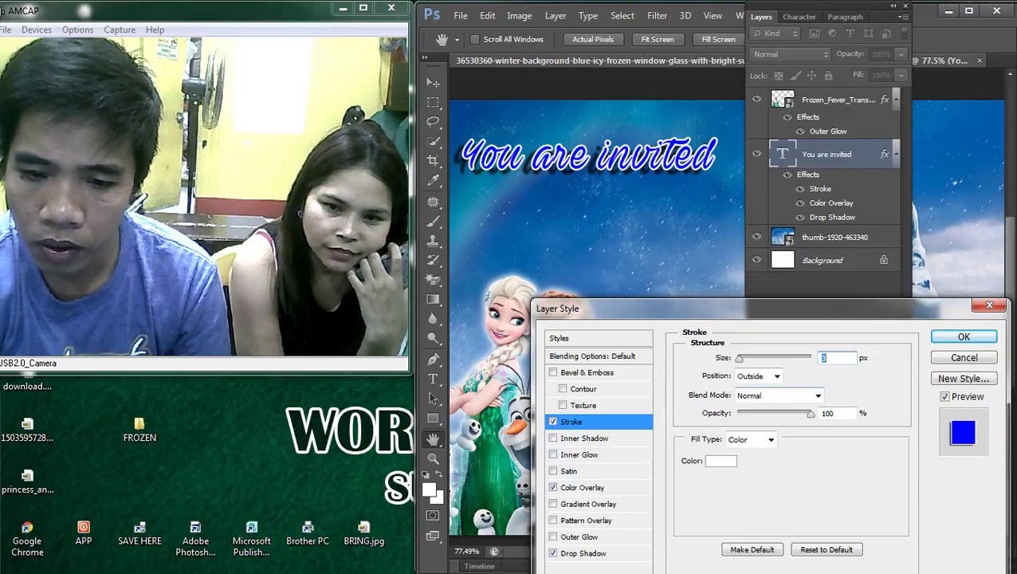
{"action": "left_click", "coordinate": [582, 552]}
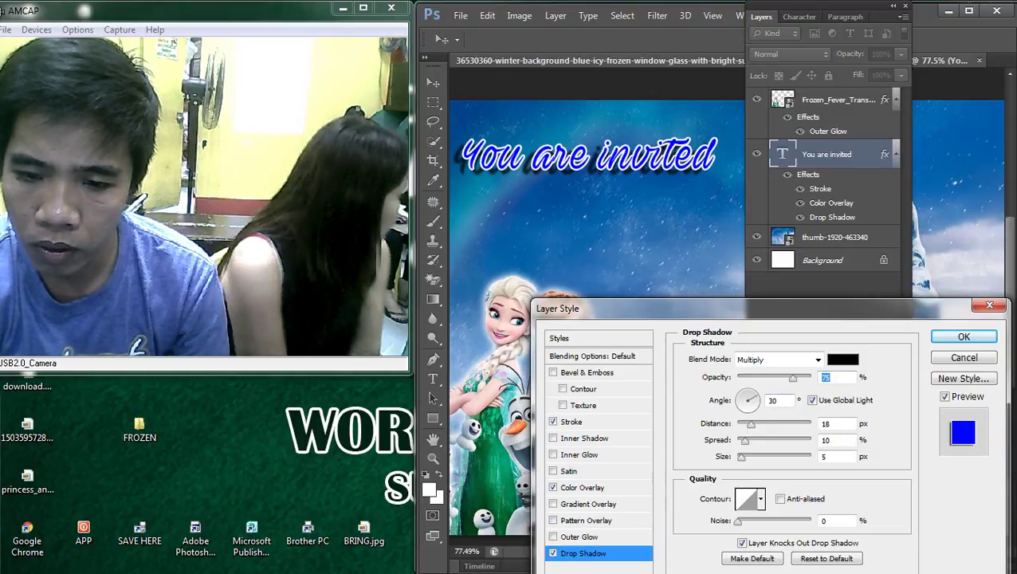
{"action": "key", "text": "Tab"}
{"action": "key", "text": "Tab"}
{"action": "key", "text": "Down"}
{"action": "key", "text": "Down"}
{"action": "key", "text": "Down"}
{"action": "key", "text": "Down"}
{"action": "key", "text": "Down"}
{"action": "key", "text": "Down"}
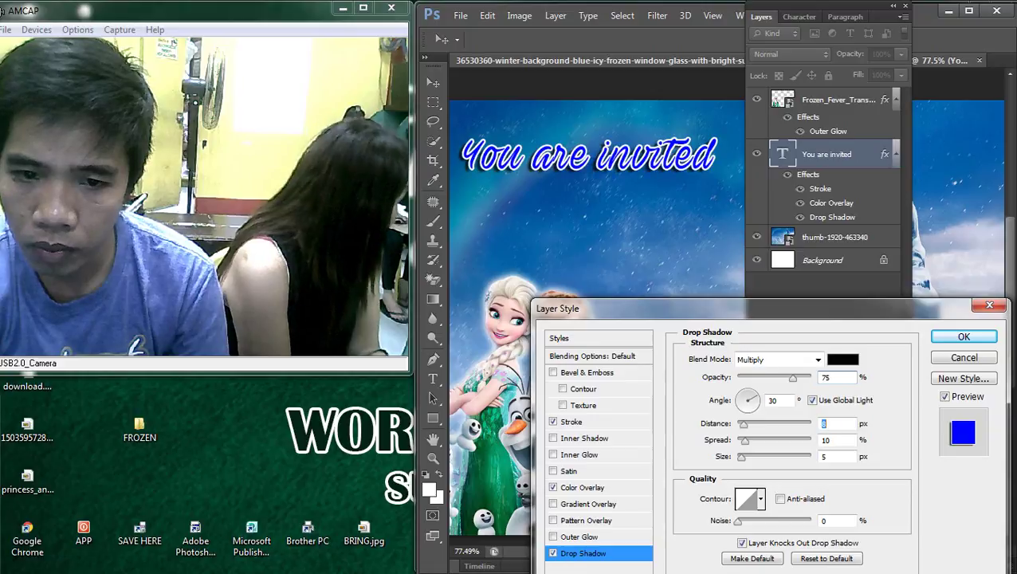
{"action": "key", "text": "Return"}
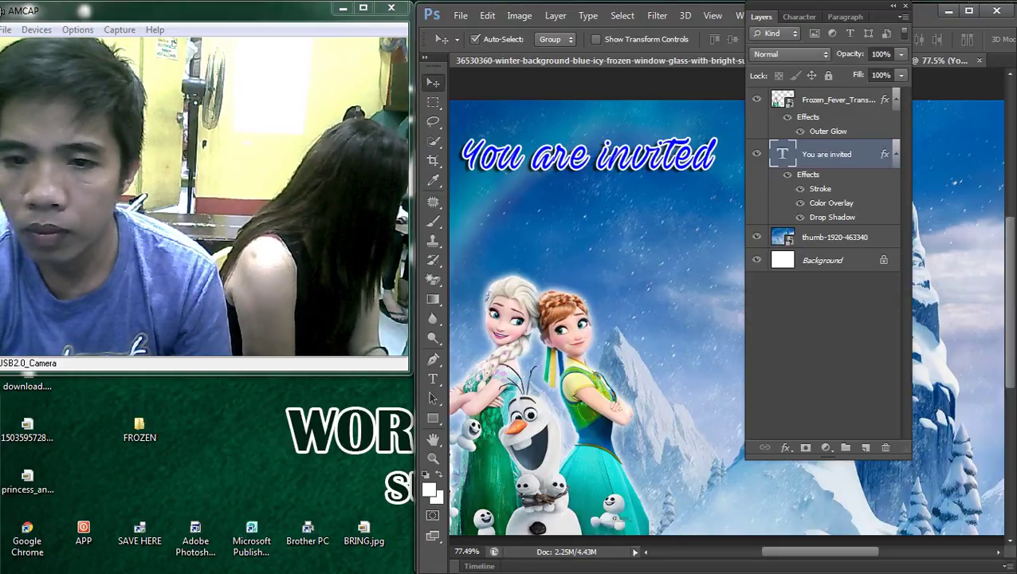
{"action": "key", "text": "F7"}
{"action": "key", "text": "ctrl+0"}
Step: Enlarge the characters image, shift it left, and move 'You are invited' onto the mountain
{"action": "right_click", "coordinate": [584, 329]}
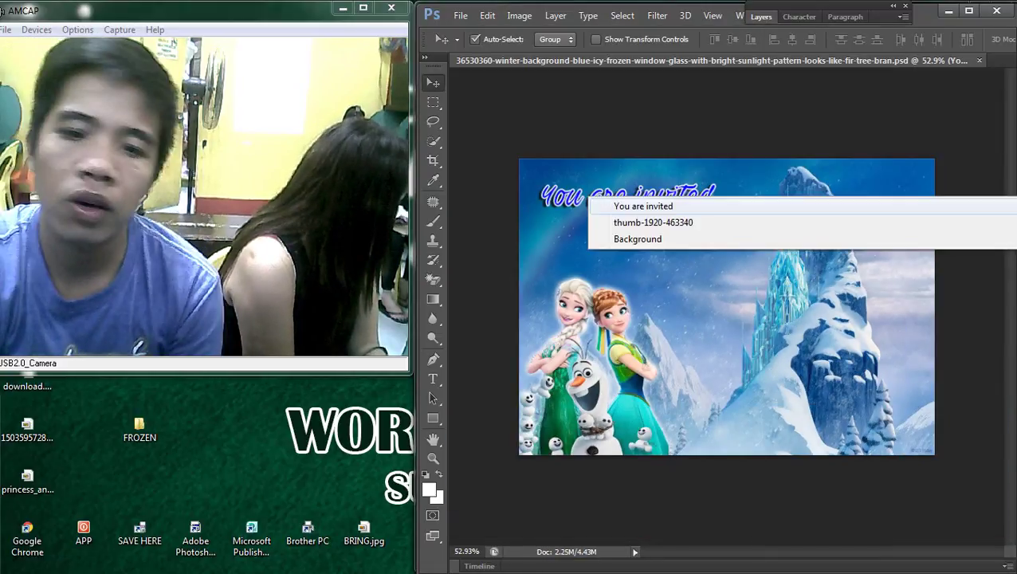
{"action": "key", "text": "Escape"}
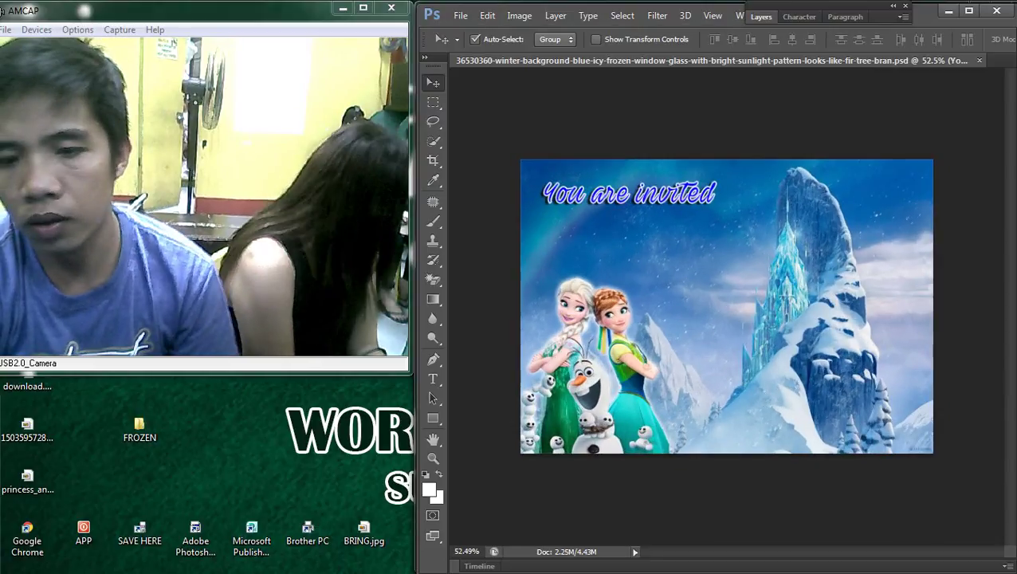
{"action": "right_click", "coordinate": [588, 308]}
{"action": "left_click", "coordinate": [638, 314]}
{"action": "key", "text": "ctrl+t"}
{"action": "left_click_drag", "start_coordinate": [674, 272], "coordinate": [725, 200]}
{"action": "left_click_drag", "start_coordinate": [678, 295], "coordinate": [661, 293]}
{"action": "key", "text": "Return"}
{"action": "left_click_drag", "start_coordinate": [637, 193], "coordinate": [788, 213]}
Step: Enlarge the Frozen_Fever characters image further to cover the left side
{"action": "right_click", "coordinate": [586, 248]}
{"action": "left_click", "coordinate": [638, 295]}
{"action": "key", "text": "ctrl+t"}
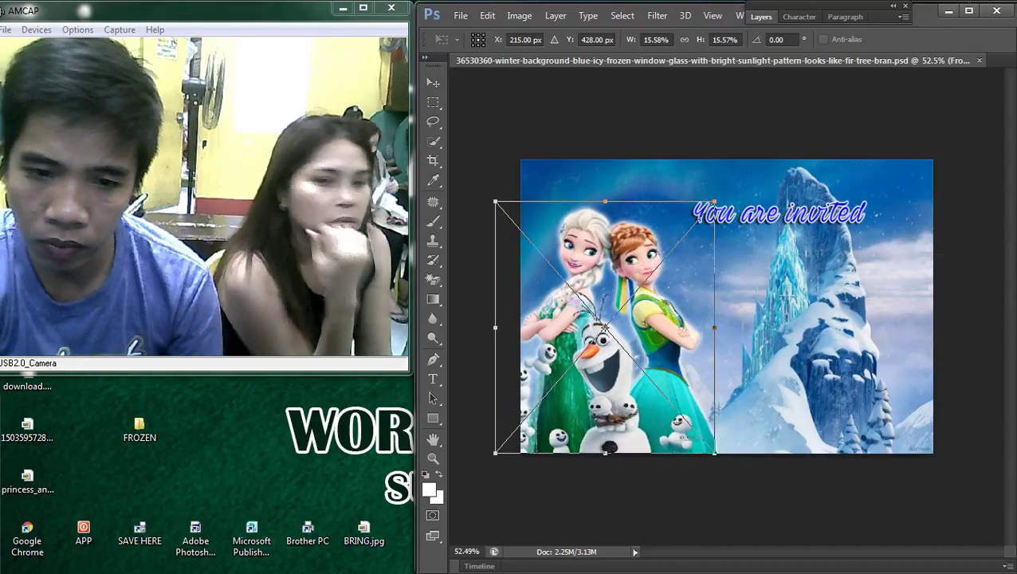
{"action": "mouse_move", "coordinate": [495, 202]}
{"action": "left_mouse_down"}
{"action": "mouse_move", "coordinate": [478, 177]}
{"action": "mouse_move", "coordinate": [494, 199]}
{"action": "left_mouse_up"}
{"action": "left_click_drag", "start_coordinate": [714, 201], "coordinate": [730, 165]}
{"action": "left_click_drag", "start_coordinate": [673, 253], "coordinate": [665, 253]}
{"action": "key", "text": "Return"}
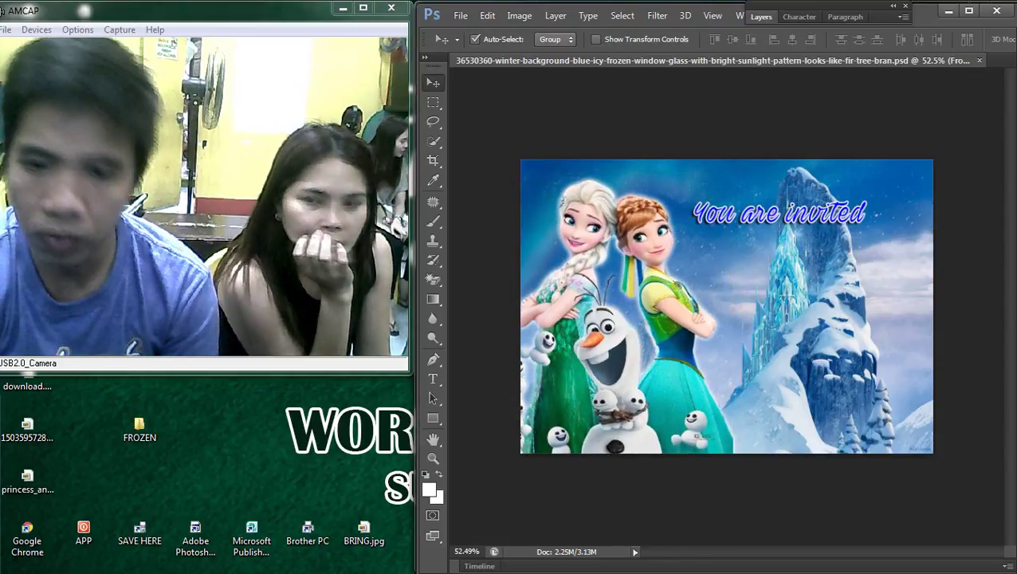
Step: Move 'You are invited' to the top right and narrow it
{"action": "scroll", "coordinate": [725, 306], "scroll_direction": "up", "scroll_amount": 2}
{"action": "left_click_drag", "start_coordinate": [788, 195], "coordinate": [845, 167]}
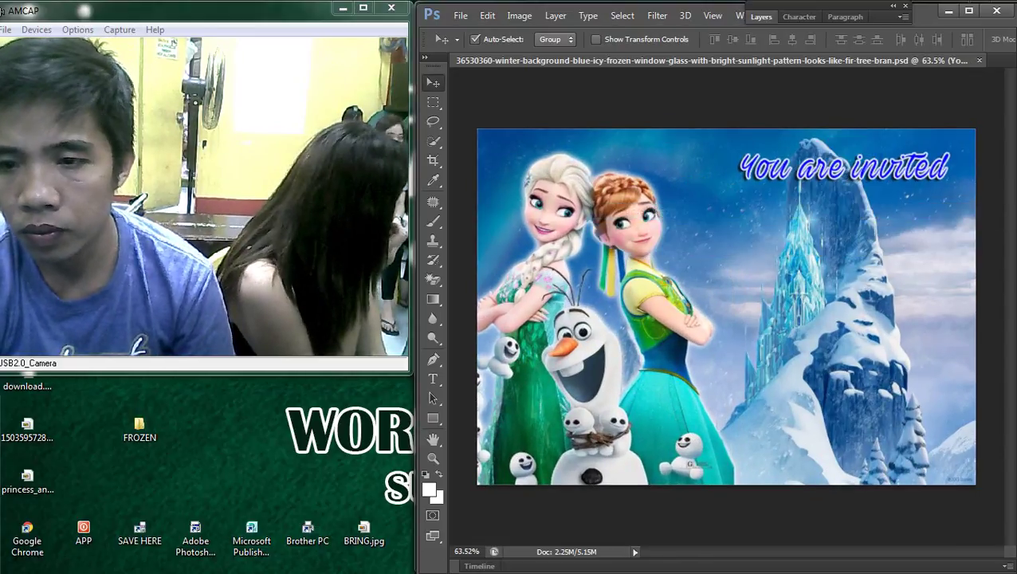
{"action": "scroll", "coordinate": [717, 309], "scroll_direction": "up", "scroll_amount": 1}
{"action": "key", "text": "ctrl+t"}
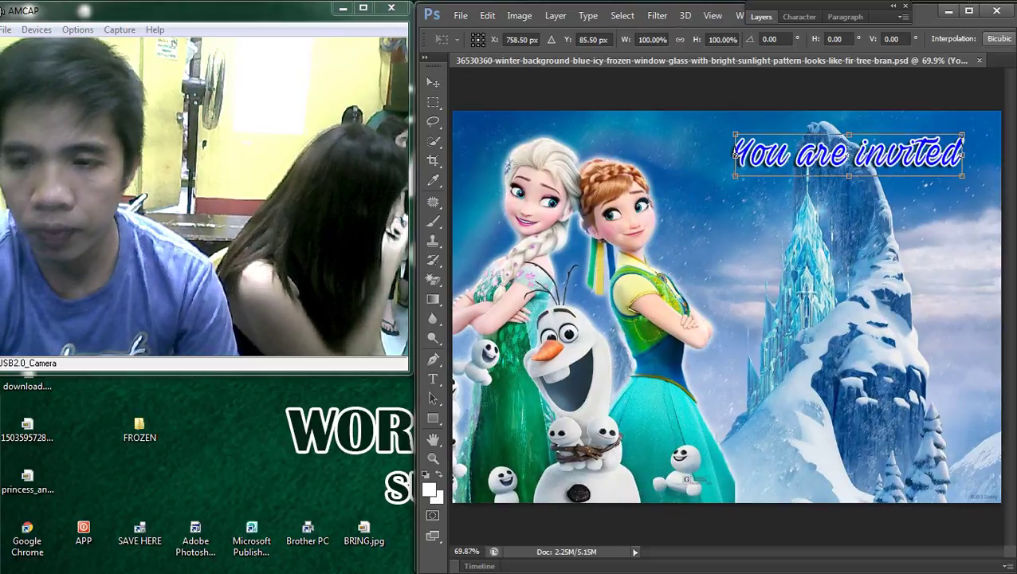
{"action": "left_click_drag", "start_coordinate": [960, 156], "coordinate": [945, 155]}
{"action": "key", "text": "Return"}
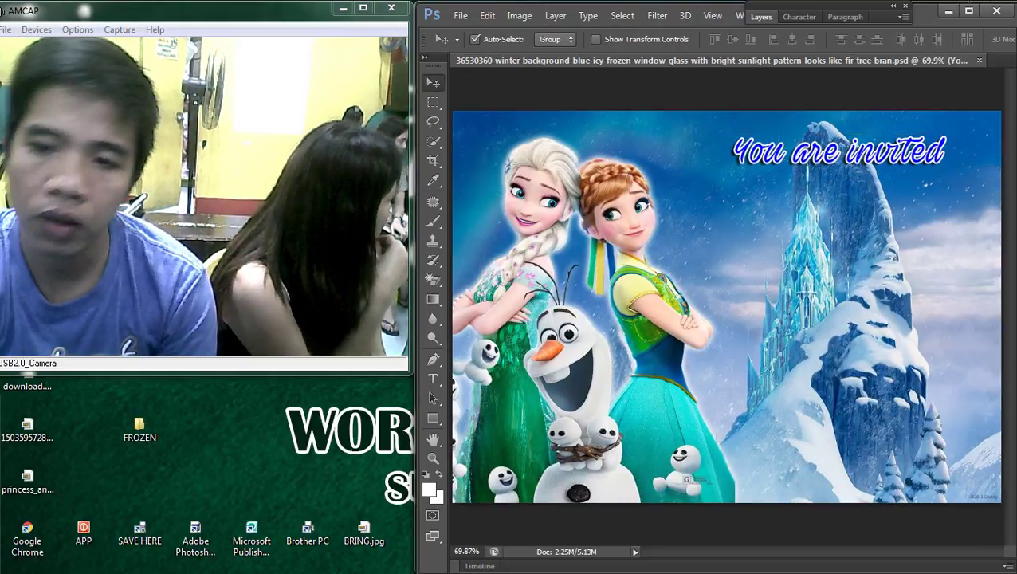
Step: Add a centred second line 'to the' with line spacing increased to 14.57 pt
{"action": "key", "text": "p"}
{"action": "key", "text": "t"}
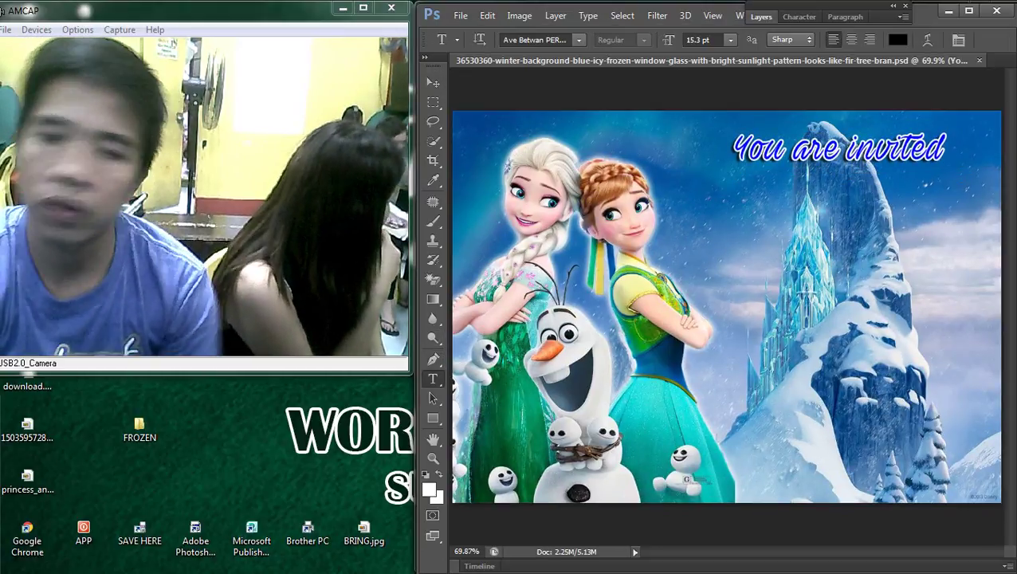
{"action": "left_click", "coordinate": [936, 150]}
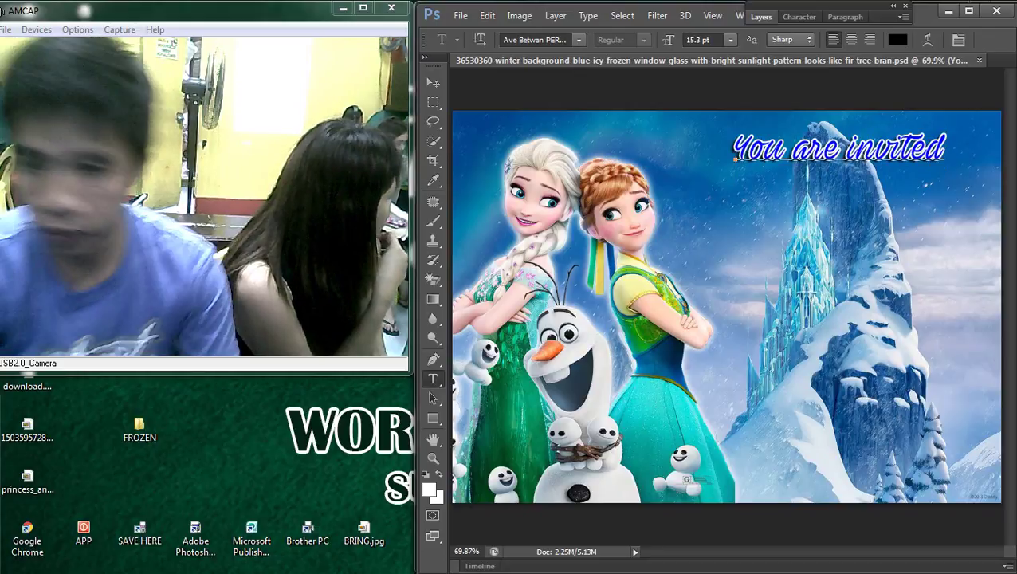
{"action": "type", "text": "to the"}
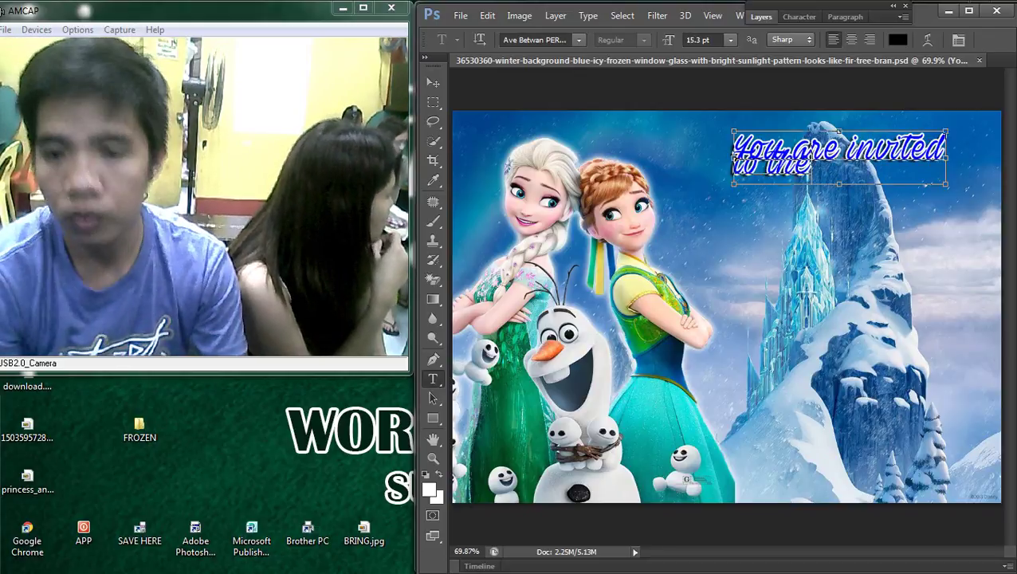
{"action": "key", "text": "ctrl+a"}
{"action": "left_click", "coordinate": [850, 39]}
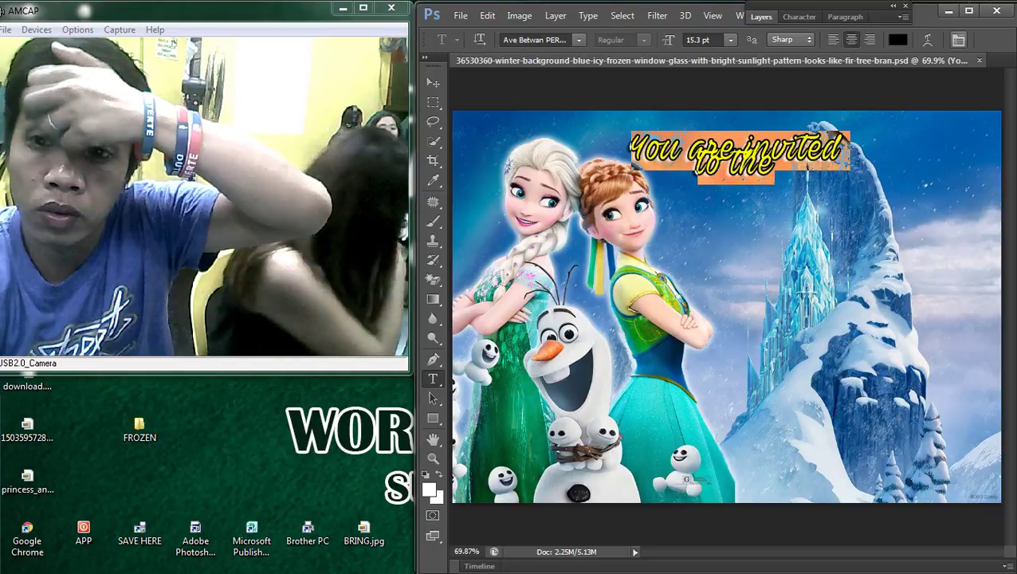
{"action": "left_click", "coordinate": [958, 39]}
{"action": "key", "text": "shift+Tab"}
{"action": "key", "text": "Up"}
{"action": "key", "text": "Up"}
{"action": "key", "text": "Up"}
{"action": "key", "text": "Up"}
{"action": "key", "text": "Up"}
{"action": "key", "text": "Up"}
{"action": "key", "text": "Up"}
{"action": "key", "text": "Up"}
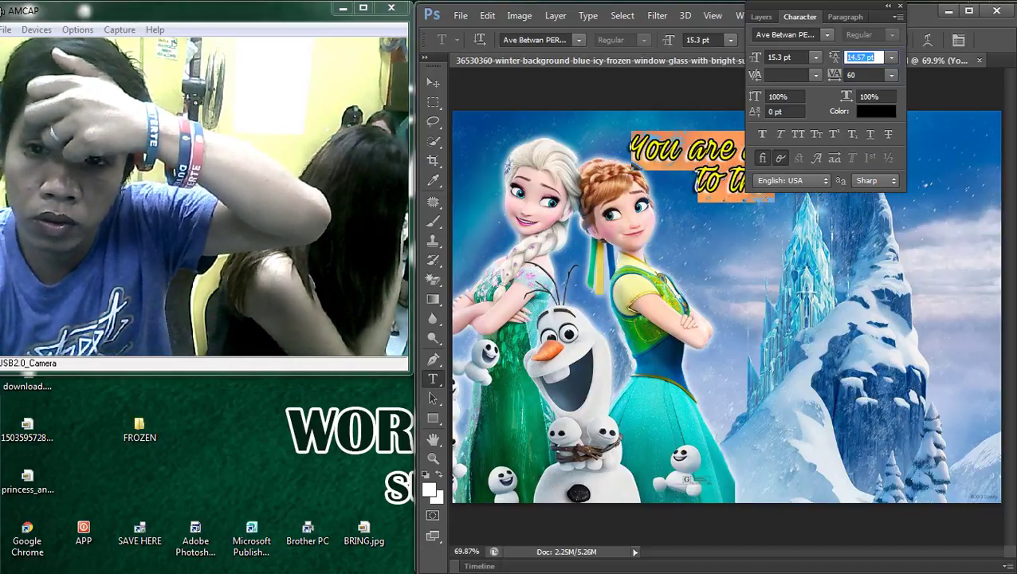
{"action": "key", "text": "Return"}
Step: Move the two-line text right near the top, then select all its text
{"action": "left_click", "coordinate": [433, 82]}
{"action": "left_click_drag", "start_coordinate": [705, 159], "coordinate": [804, 154]}
{"action": "left_click", "coordinate": [432, 378]}
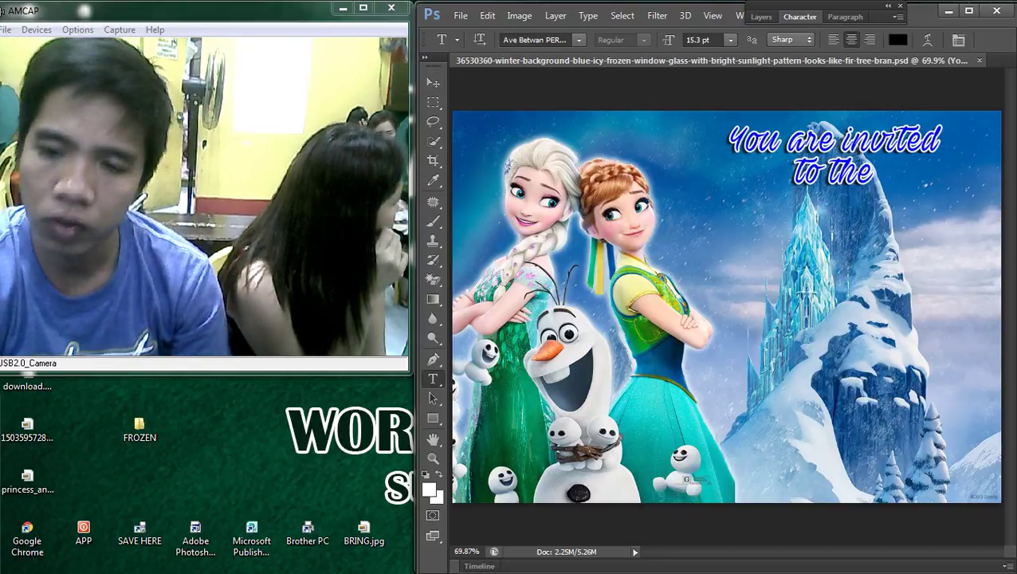
{"action": "left_click", "coordinate": [859, 163]}
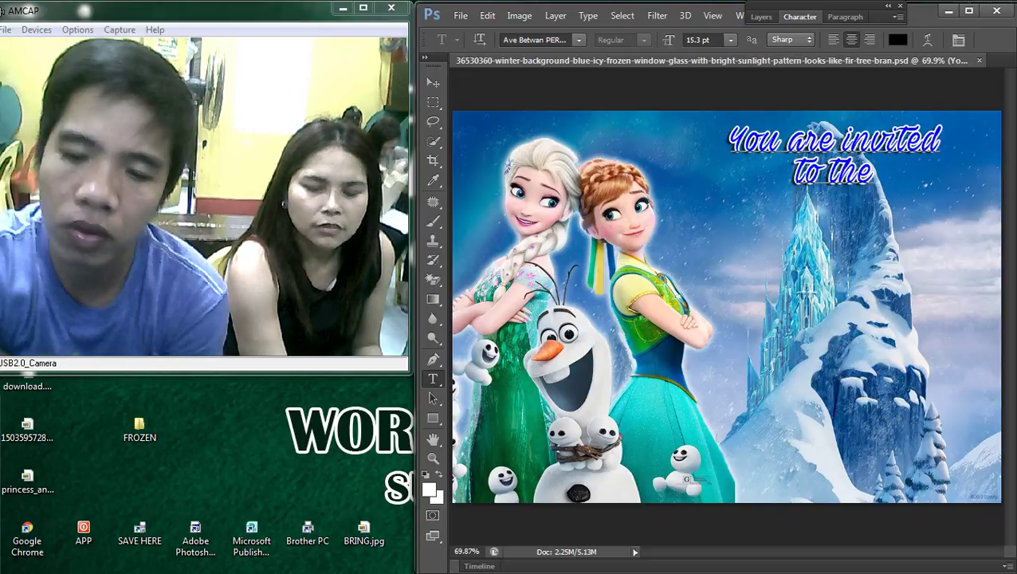
{"action": "key", "text": "ctrl+a"}
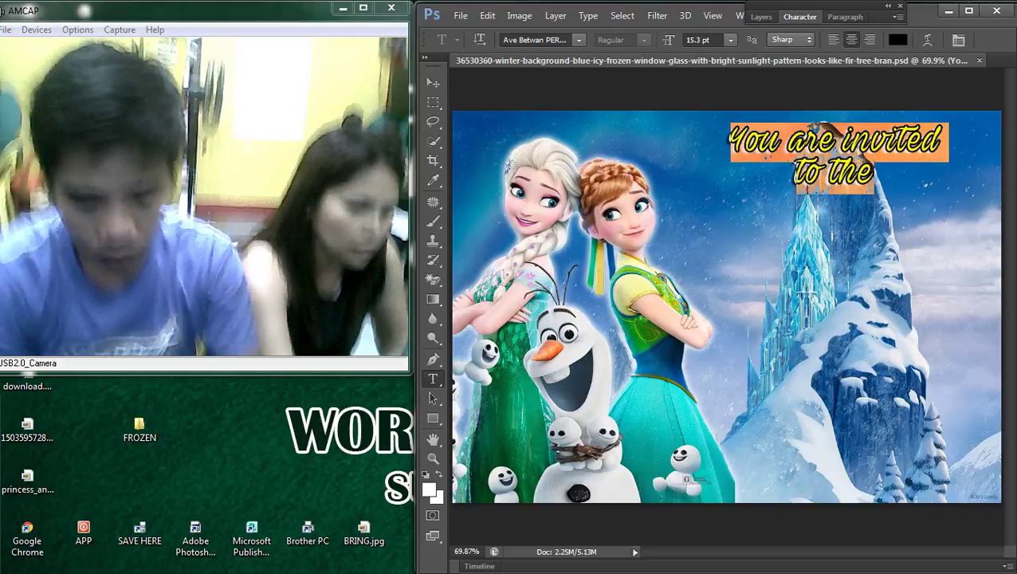
Step: Retype the heading as 'Come & Celebrate with us!!' on one line
{"action": "type", "text": "Cme"}
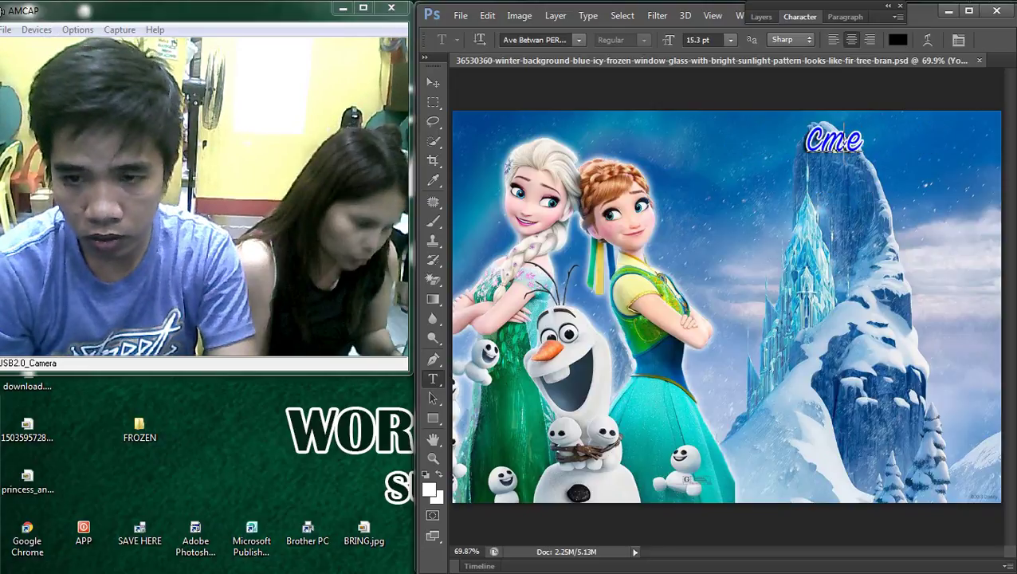
{"action": "key", "text": "BackSpace"}
{"action": "key", "text": "BackSpace"}
{"action": "key", "text": "BackSpace"}
{"action": "type", "text": "COME"}
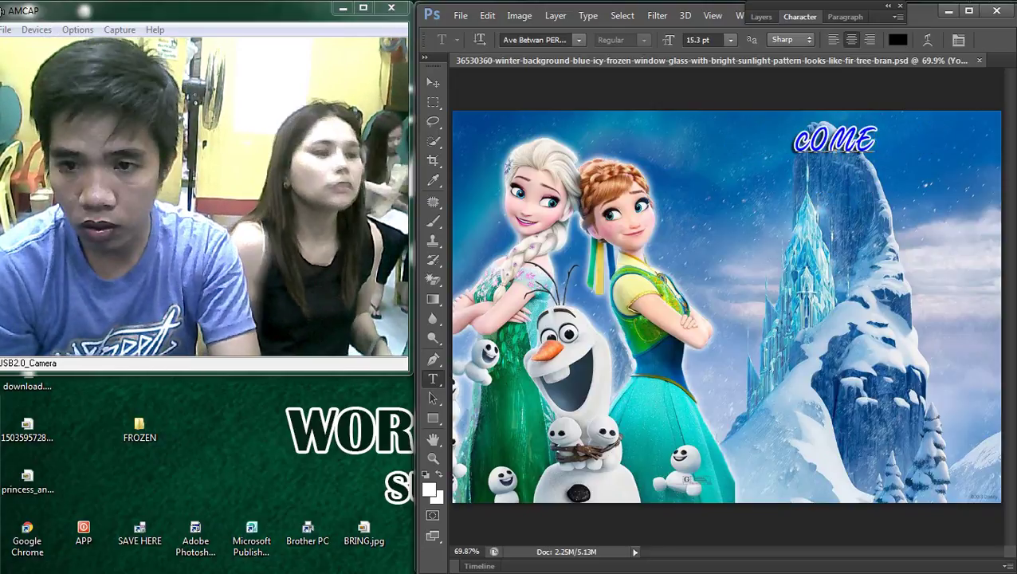
{"action": "key", "text": "BackSpace"}
{"action": "key", "text": "BackSpace"}
{"action": "key", "text": "BackSpace"}
{"action": "key", "text": "BackSpace"}
{"action": "type", "text": "Come and"}
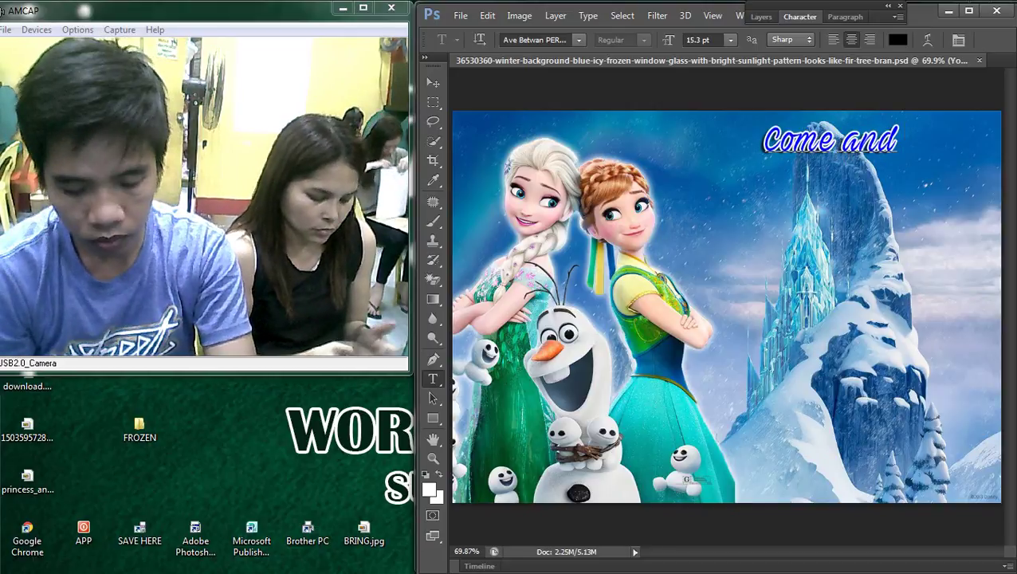
{"action": "key", "text": "BackSpace"}
{"action": "key", "text": "BackSpace"}
{"action": "key", "text": "BackSpace"}
{"action": "key", "text": "BackSpace"}
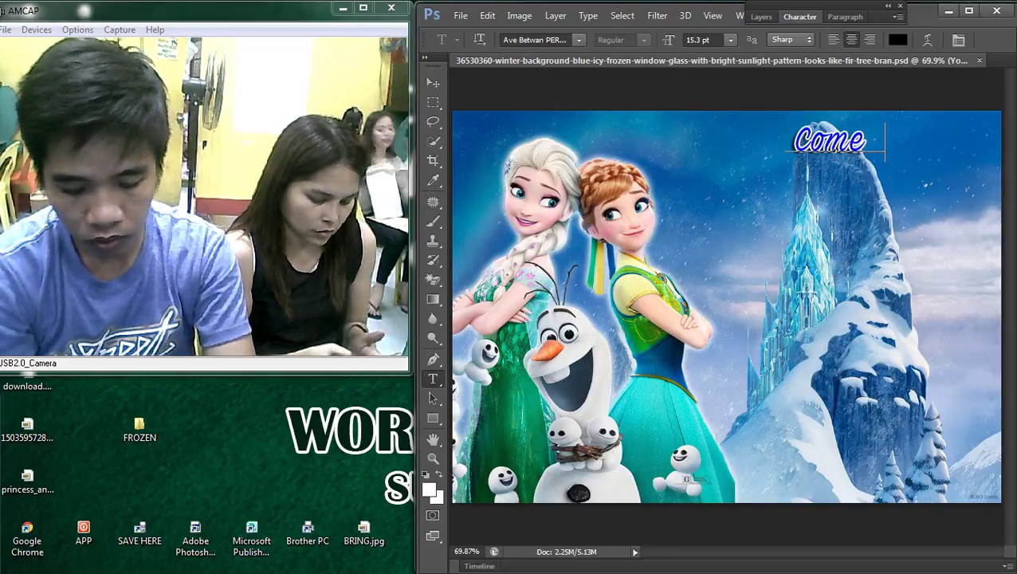
{"action": "type", "text": "& Ce"}
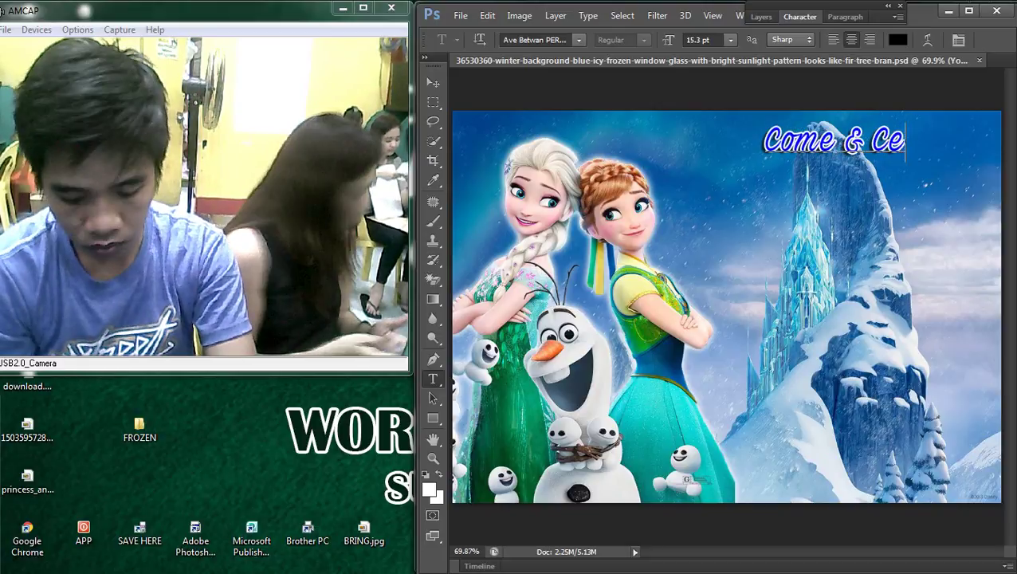
{"action": "type", "text": "lebrate"}
{"action": "key", "text": "ctrl+Return"}
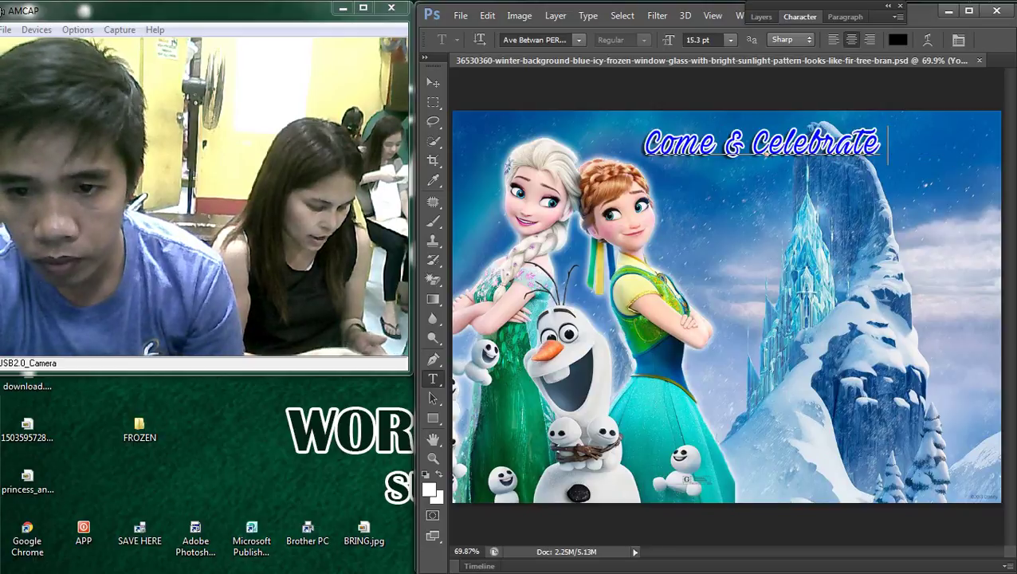
{"action": "type", "text": "w"}
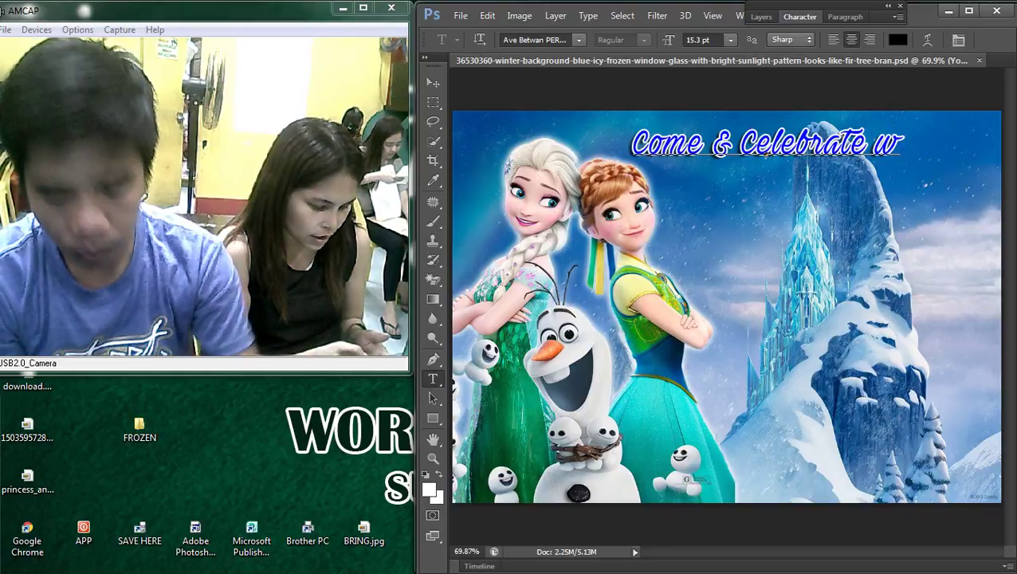
{"action": "key", "text": "BackSpace"}
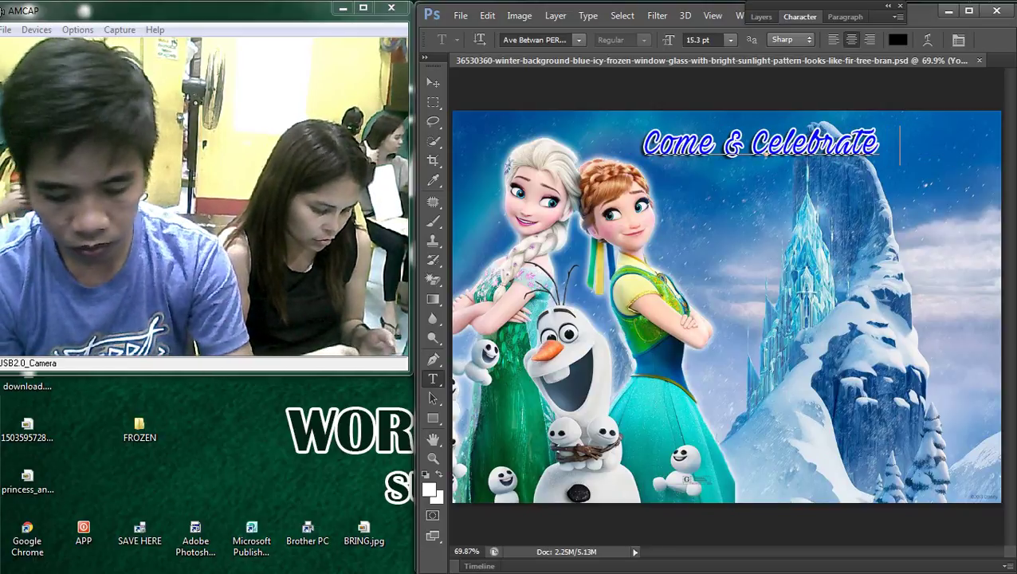
{"action": "type", "text": "with us"}
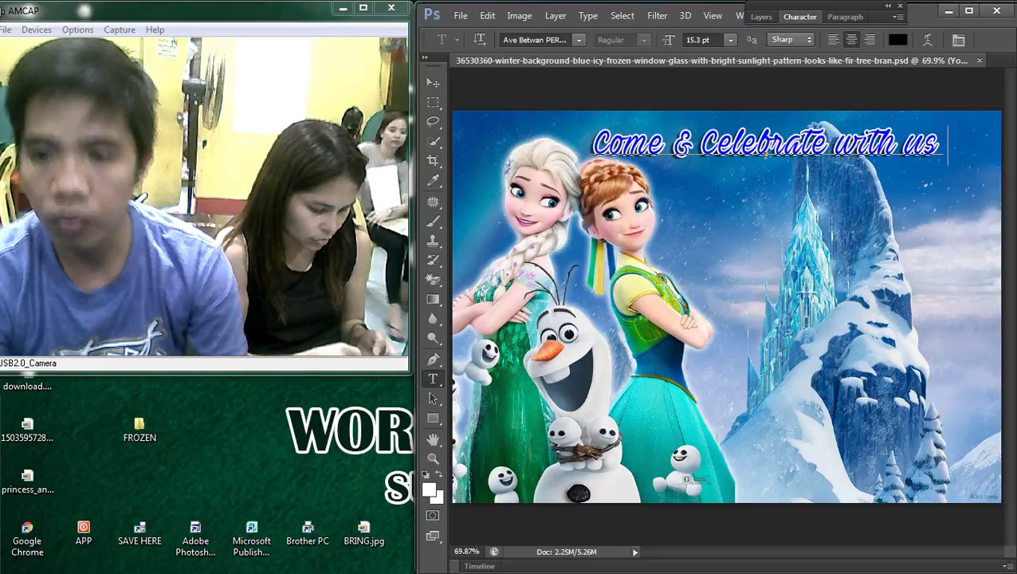
{"action": "type", "text": "!!"}
{"action": "key", "text": "ctrl+Return"}
Step: Move the title further right and scale it to about 85% at the top right
{"action": "key", "text": "v"}
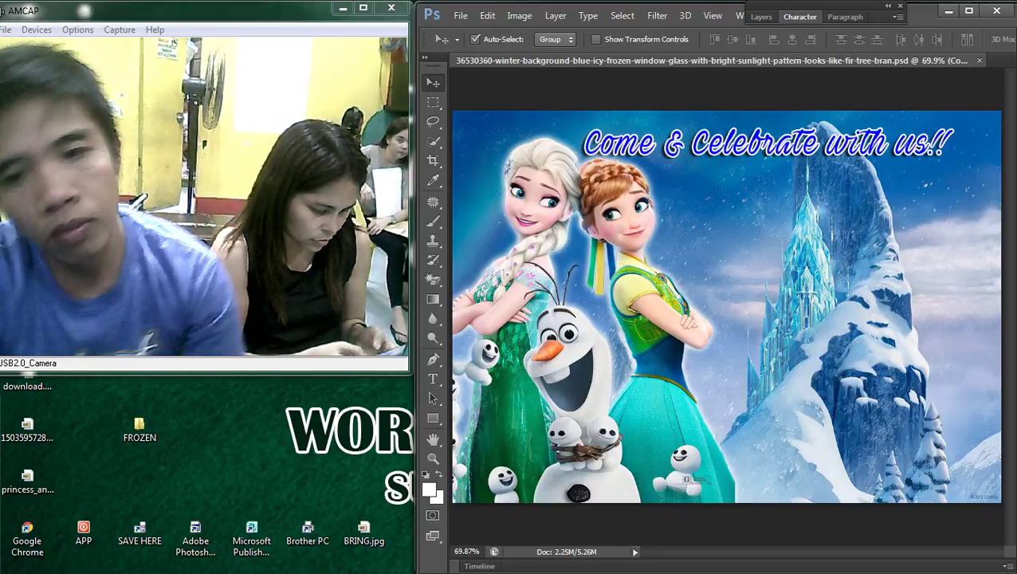
{"action": "left_click_drag", "start_coordinate": [712, 142], "coordinate": [764, 139]}
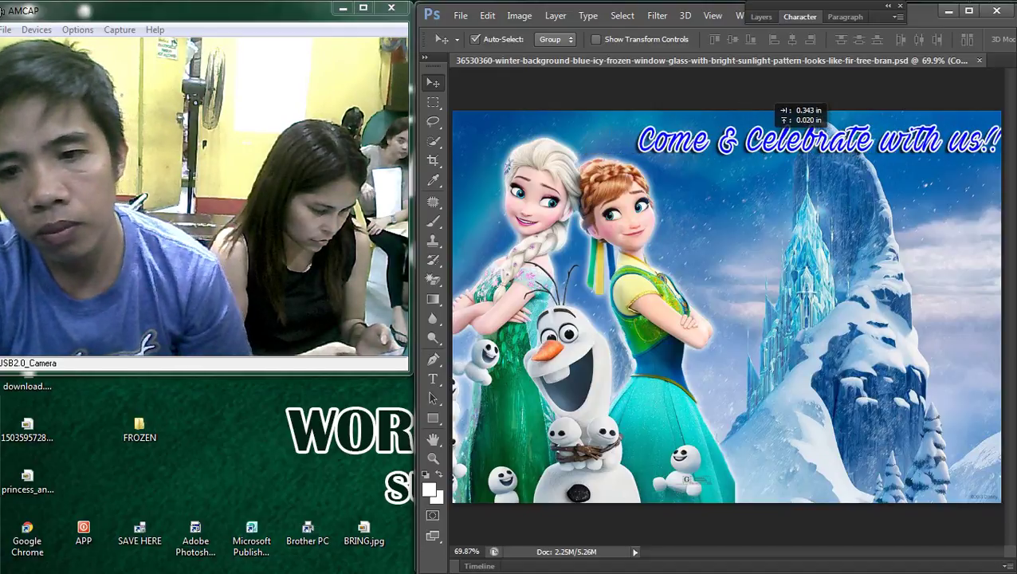
{"action": "key", "text": "ctrl+t"}
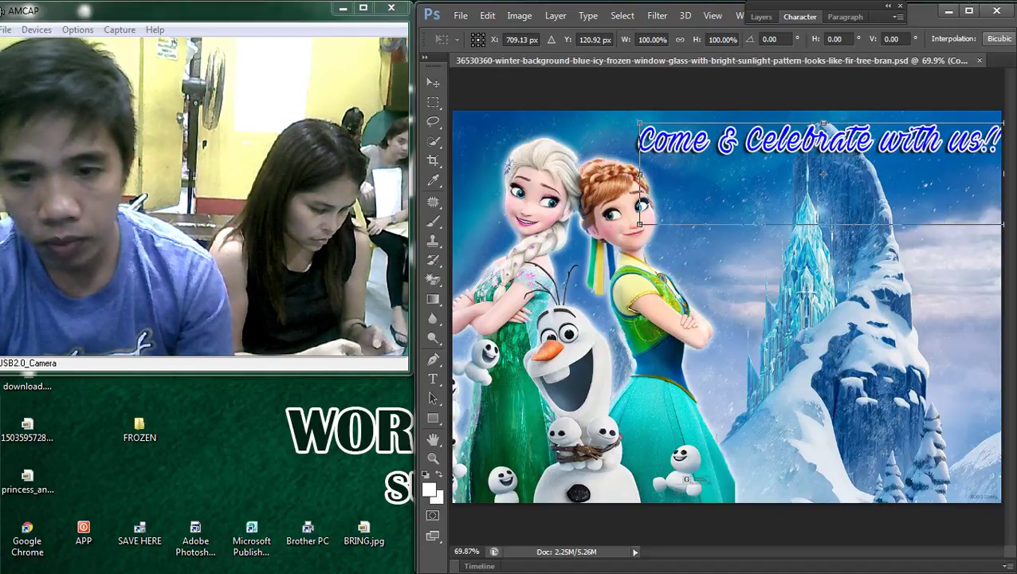
{"action": "left_click_drag", "start_coordinate": [637, 225], "coordinate": [693, 209]}
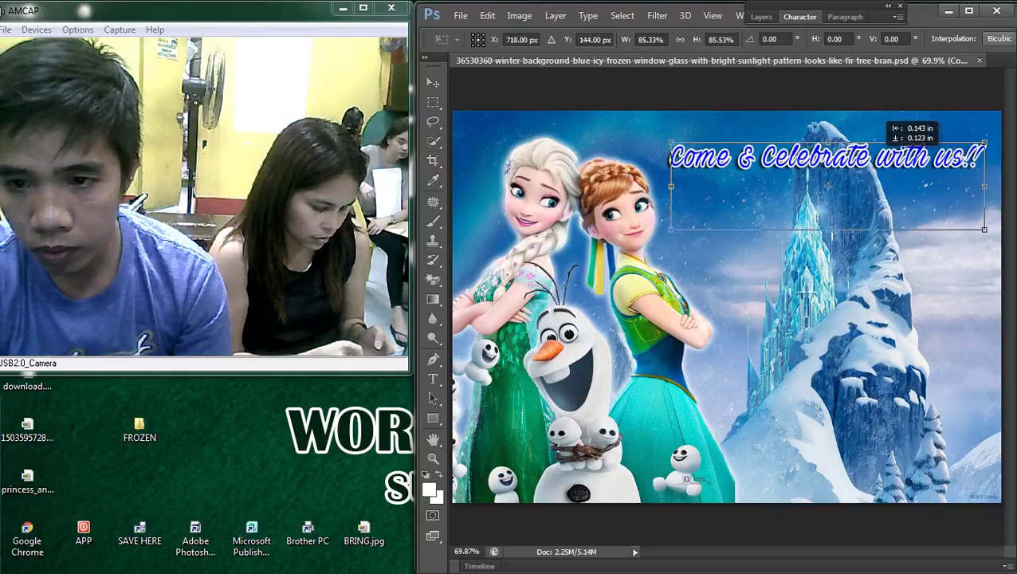
{"action": "key", "text": "Return"}
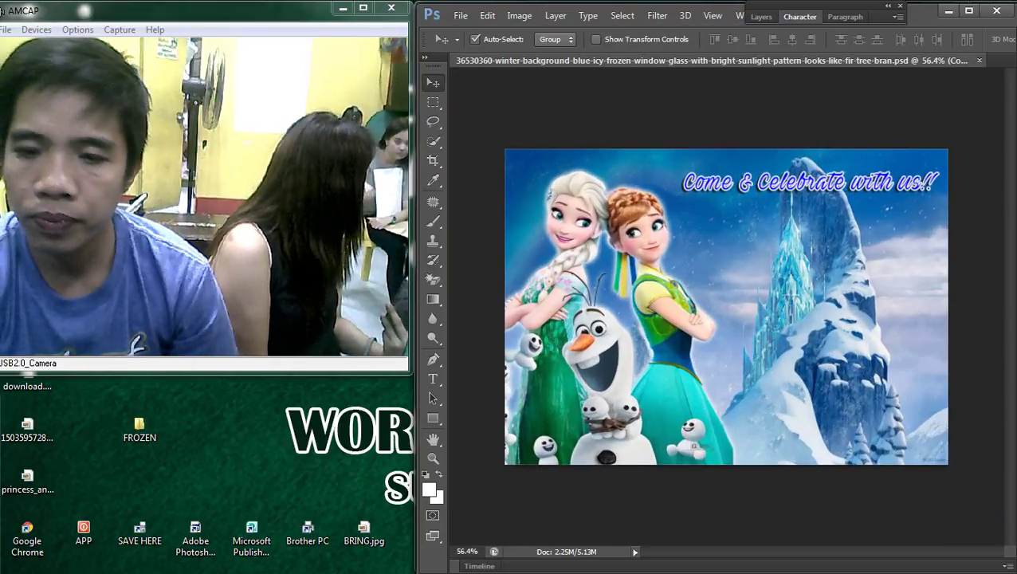
{"action": "right_click", "coordinate": [606, 184]}
{"action": "left_click", "coordinate": [680, 193]}
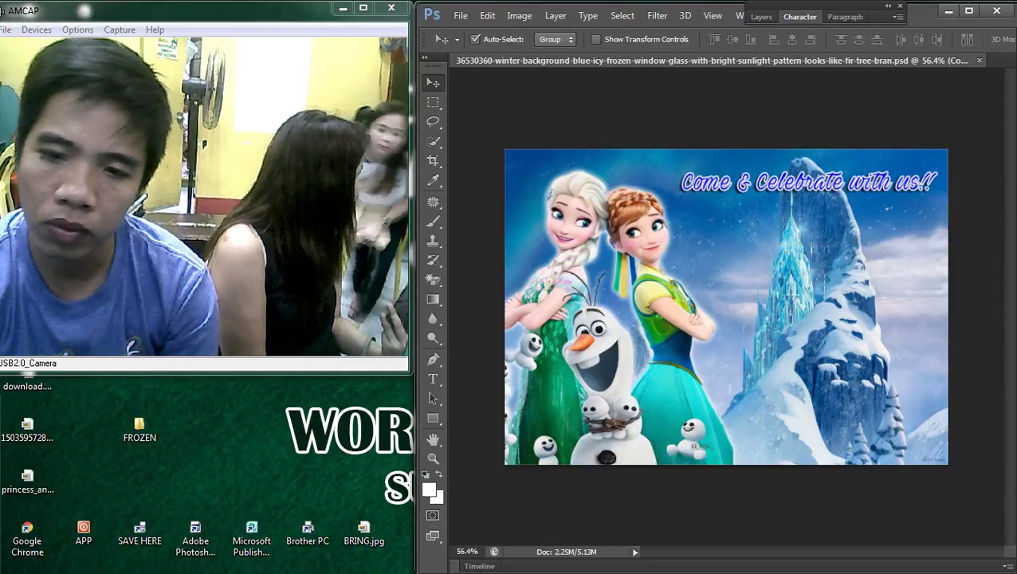
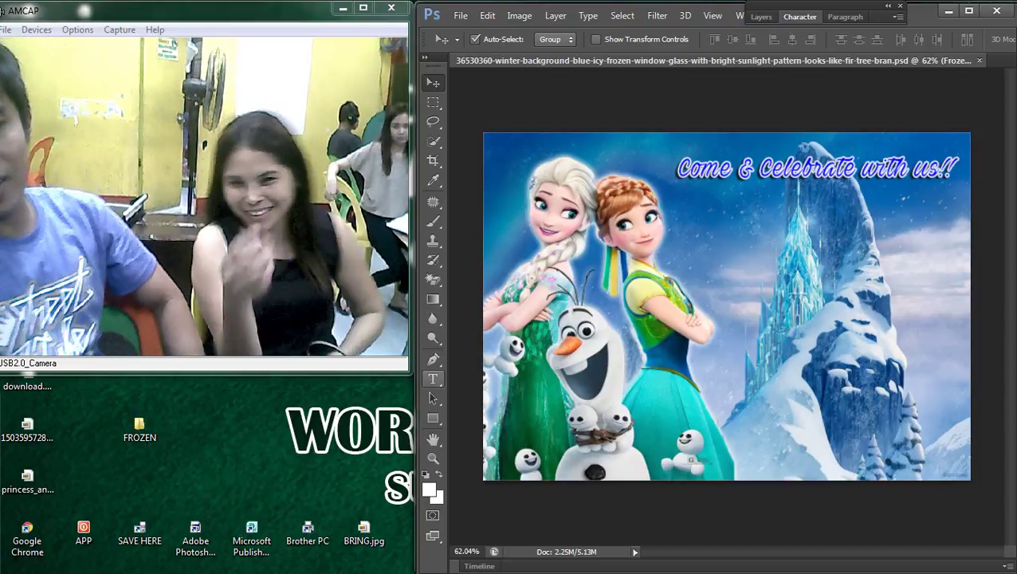
Step: Replace the 'Come & Celebrate with us!!' heading text with 'You are invited' and 'to the' on two lines
{"action": "left_click", "coordinate": [433, 378]}
{"action": "left_click", "coordinate": [792, 169]}
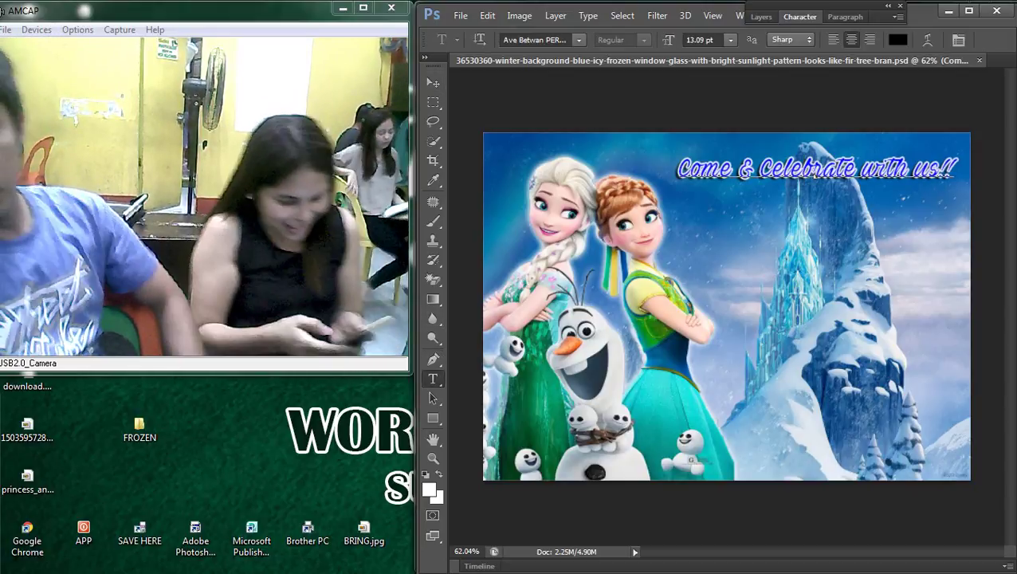
{"action": "key", "text": "ctrl+a"}
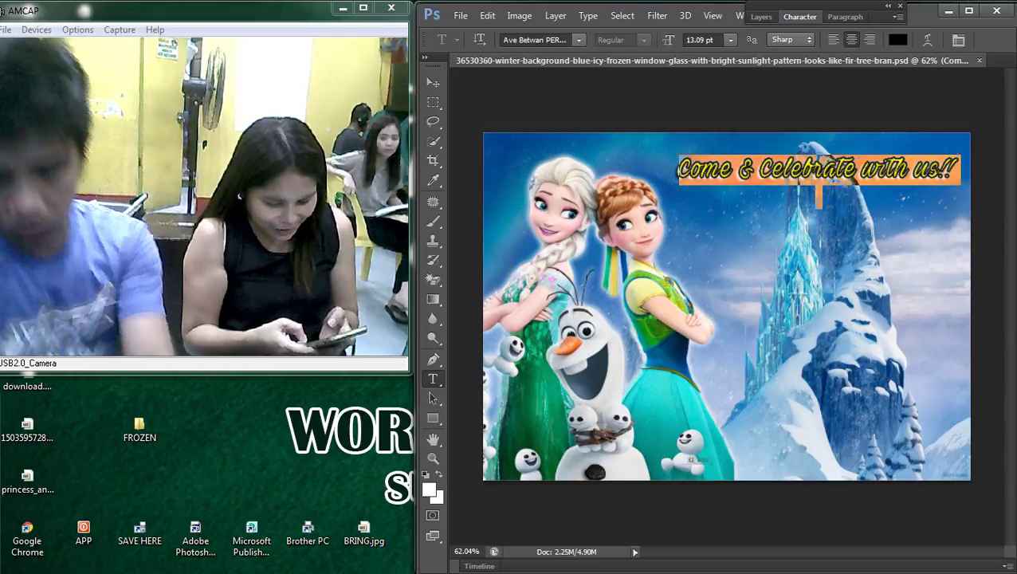
{"action": "type", "text": "Your"}
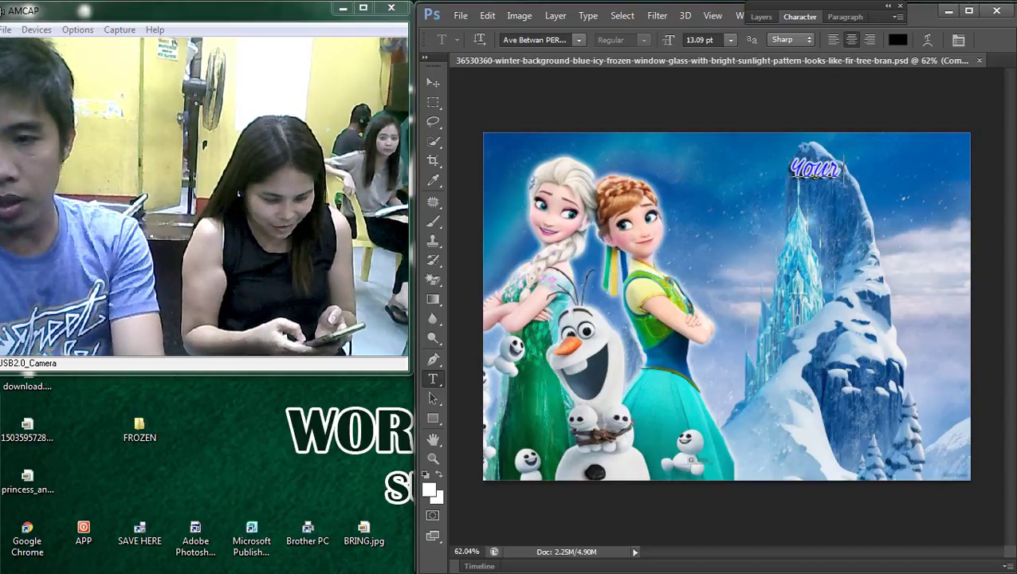
{"action": "key", "text": "BackSpace"}
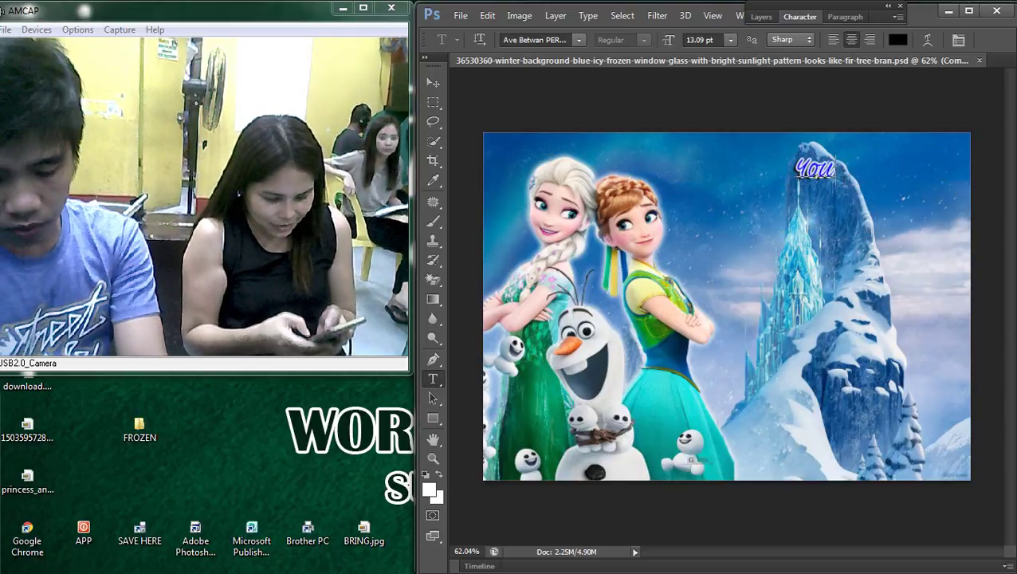
{"action": "type", "text": "are invi"}
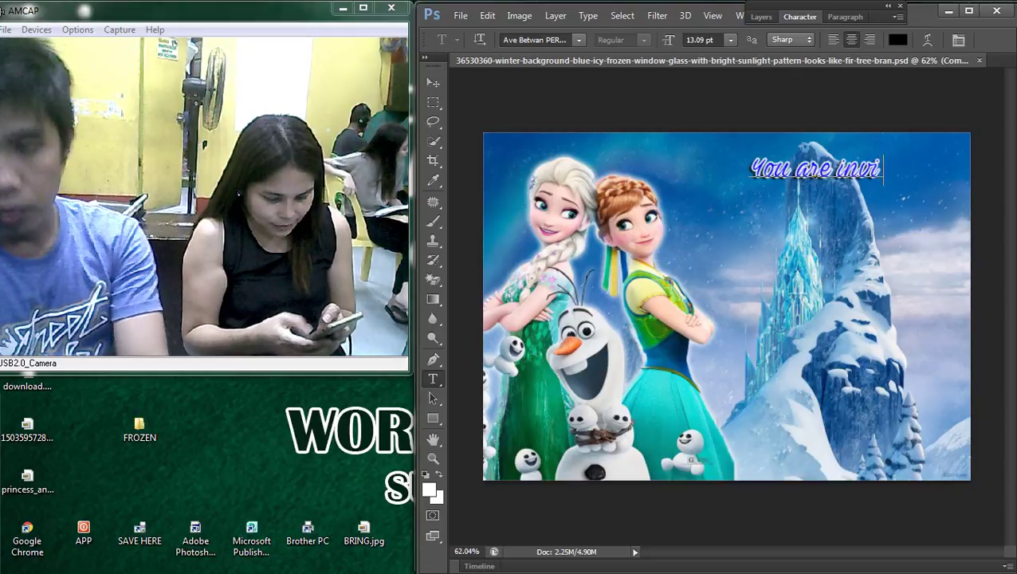
{"action": "type", "text": "ted"}
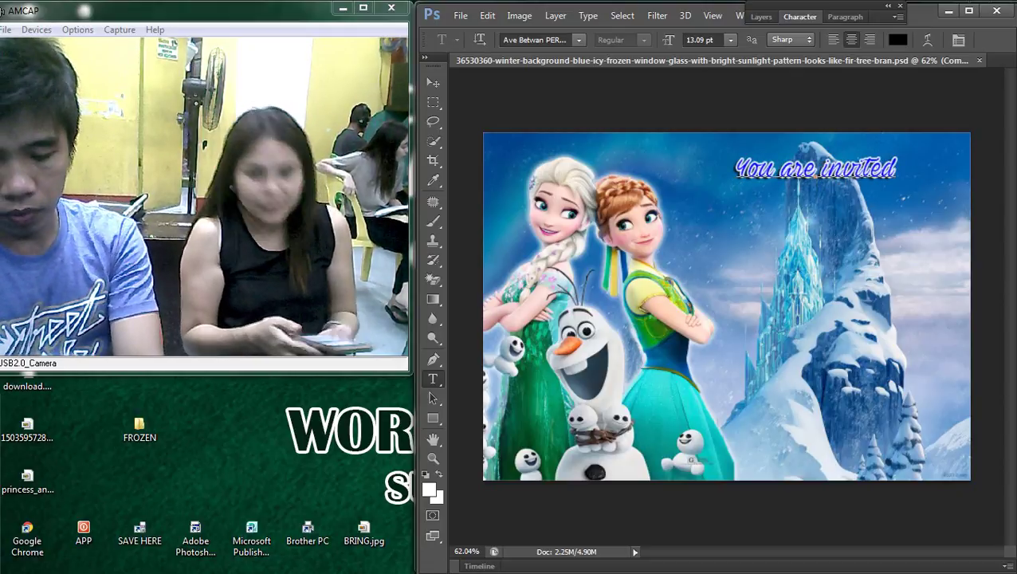
{"action": "key", "text": "Return"}
{"action": "type", "text": "to the"}
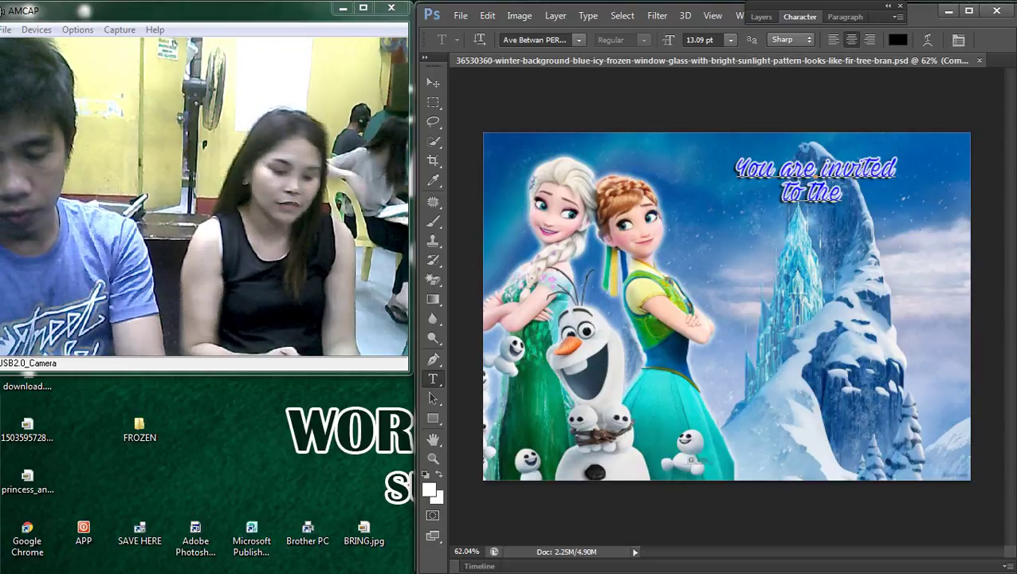
Step: Try adding '2nd' on a third line, then delete the leftover 'nd' fragment
{"action": "key", "text": "Return"}
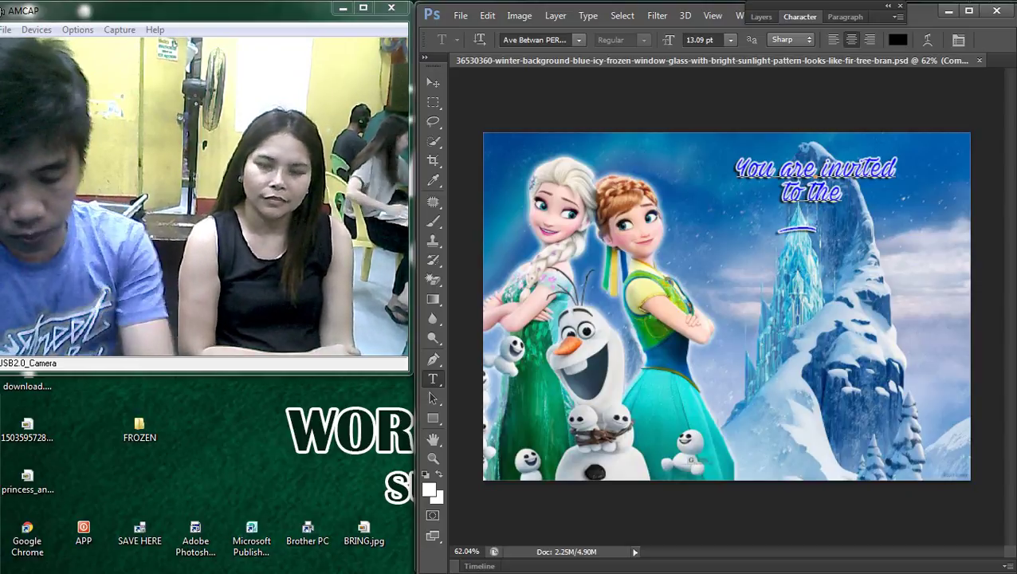
{"action": "type", "text": "2nd"}
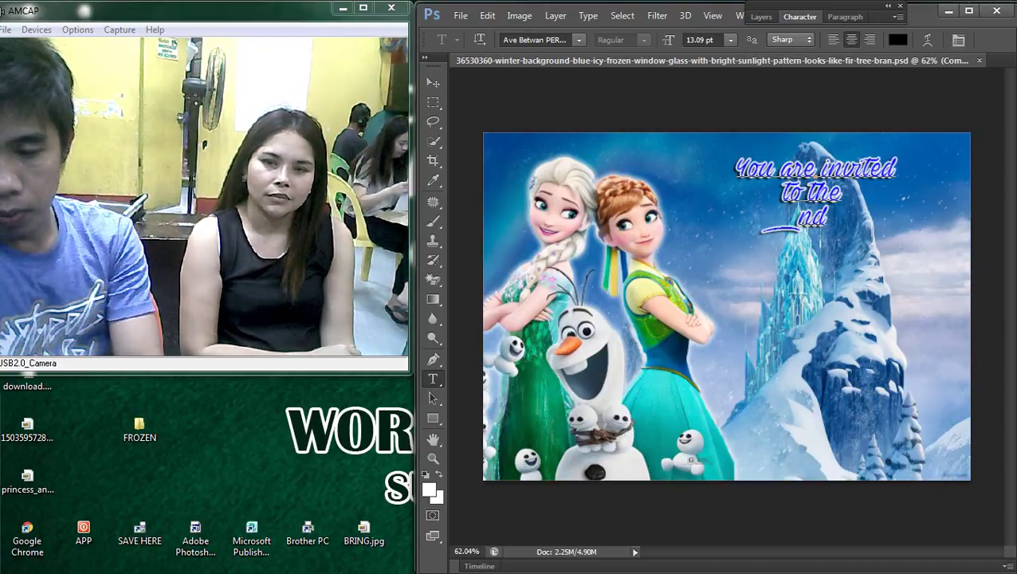
{"action": "key", "text": "BackSpace"}
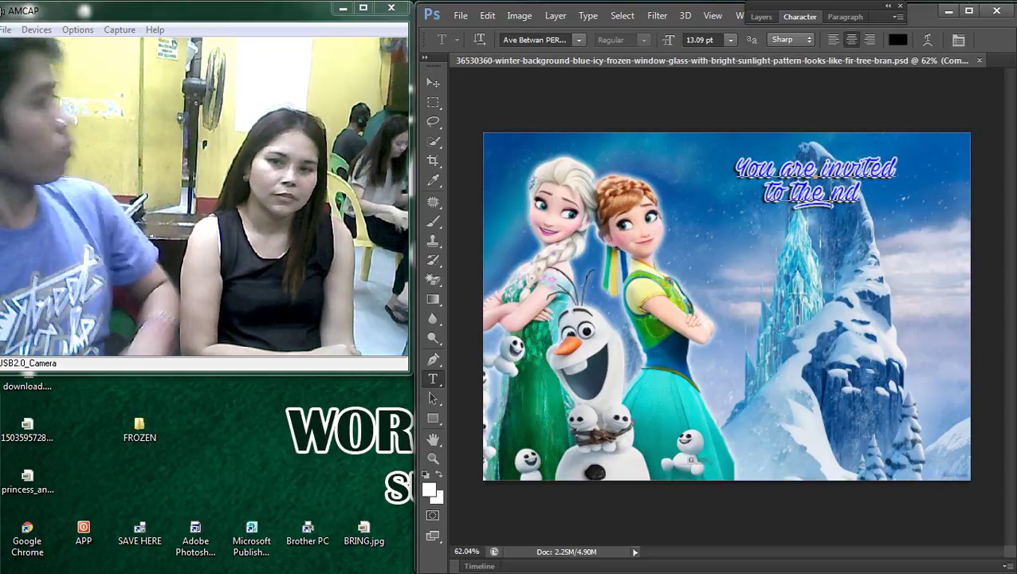
{"action": "key", "text": "Return"}
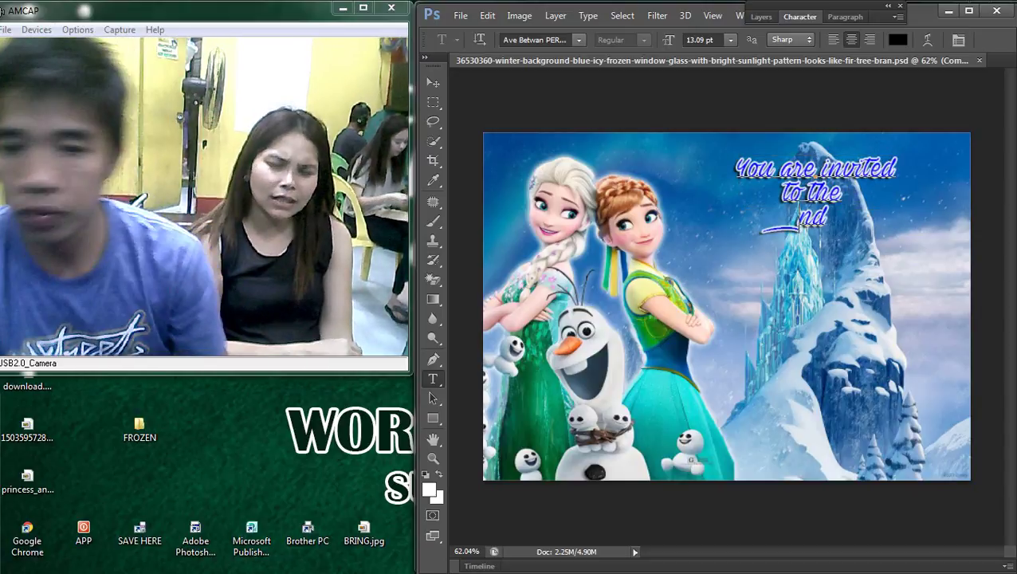
{"action": "key", "text": "shift+End"}
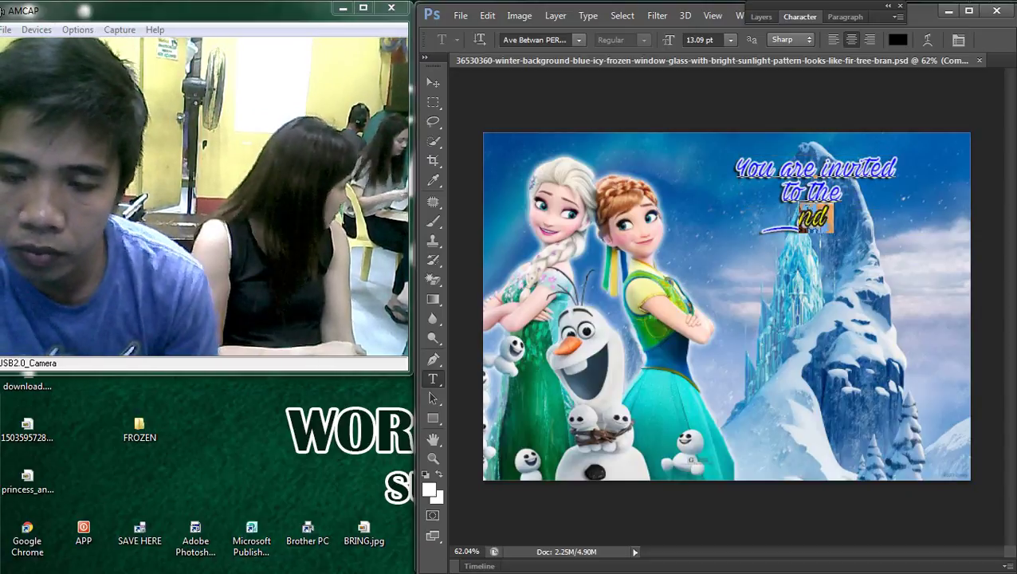
{"action": "key", "text": "BackSpace"}
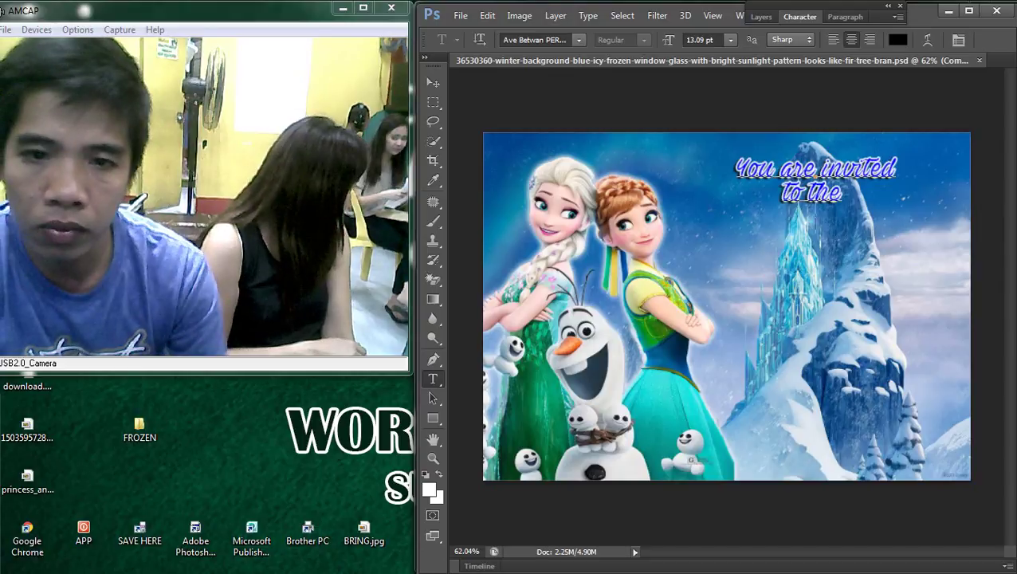
{"action": "left_click", "coordinate": [579, 39]}
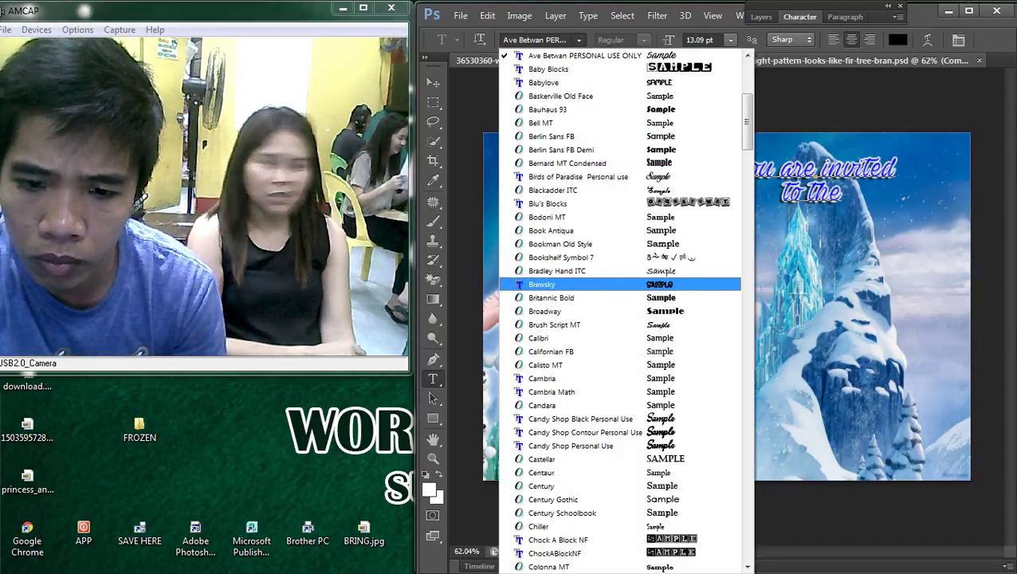
Step: Add '2nd' on a third line and retype the 'to the' line
{"action": "key", "text": "Return"}
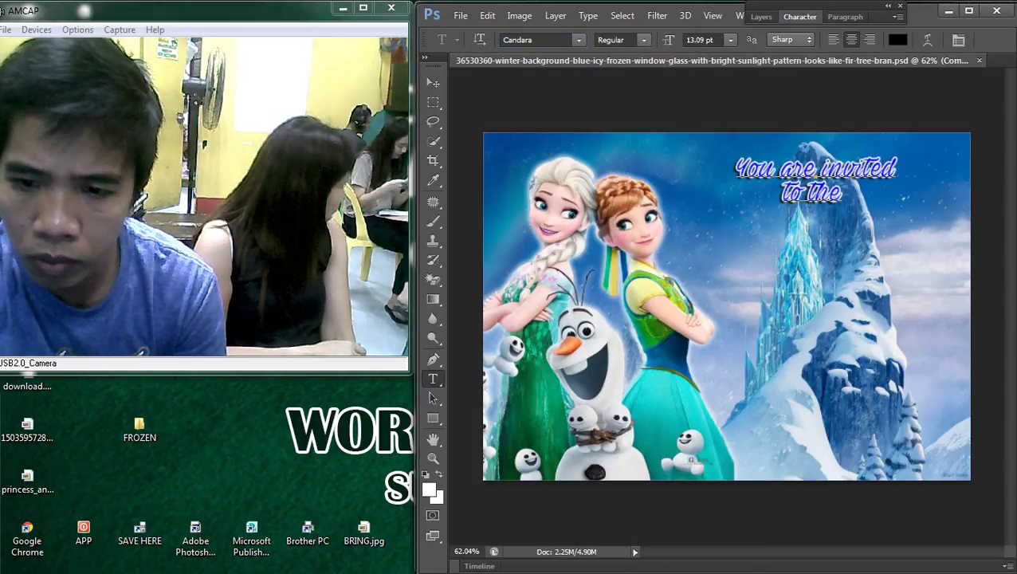
{"action": "type", "text": "2"}
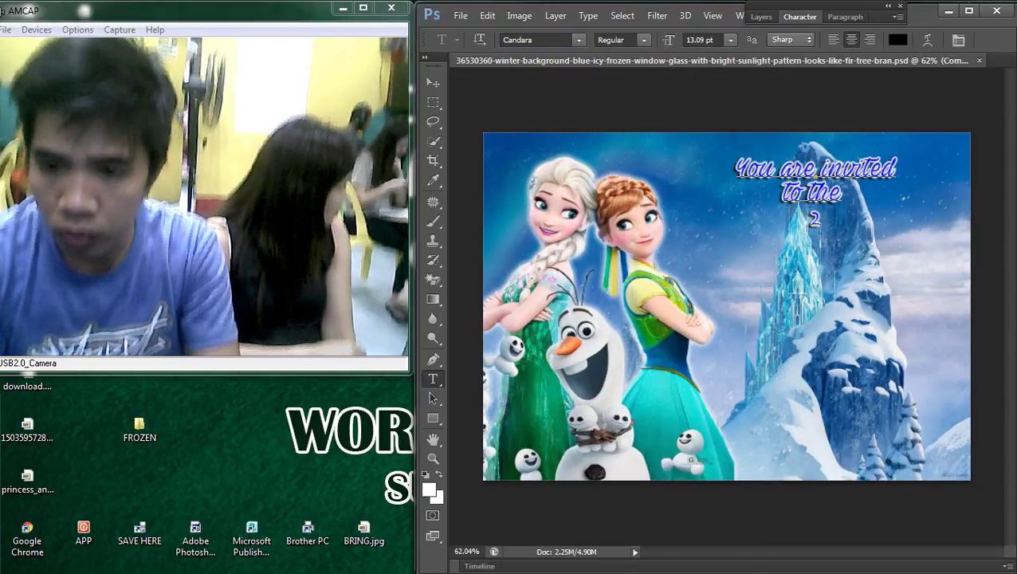
{"action": "type", "text": "nd"}
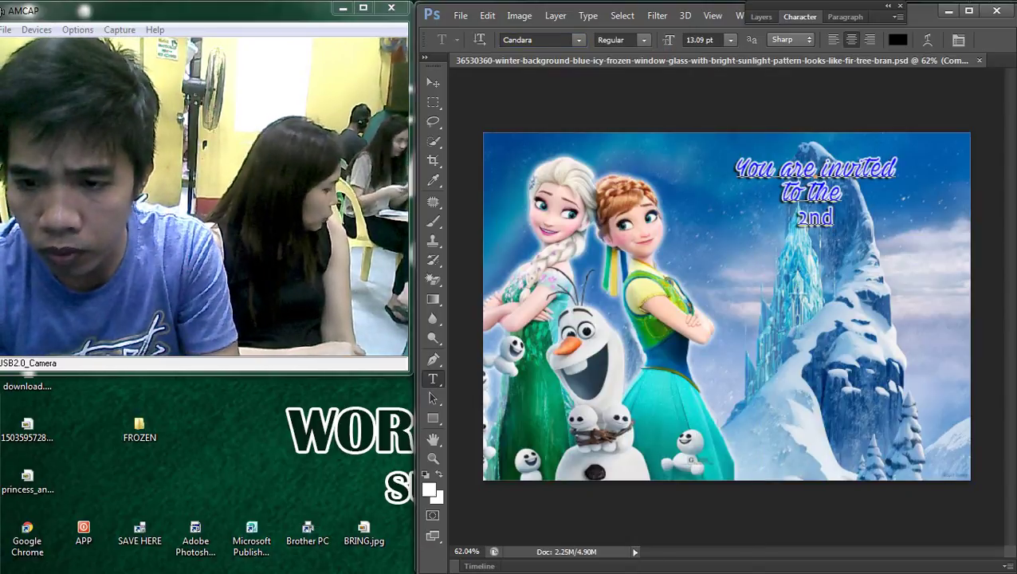
{"action": "left_click_drag", "start_coordinate": [841, 192], "coordinate": [781, 193]}
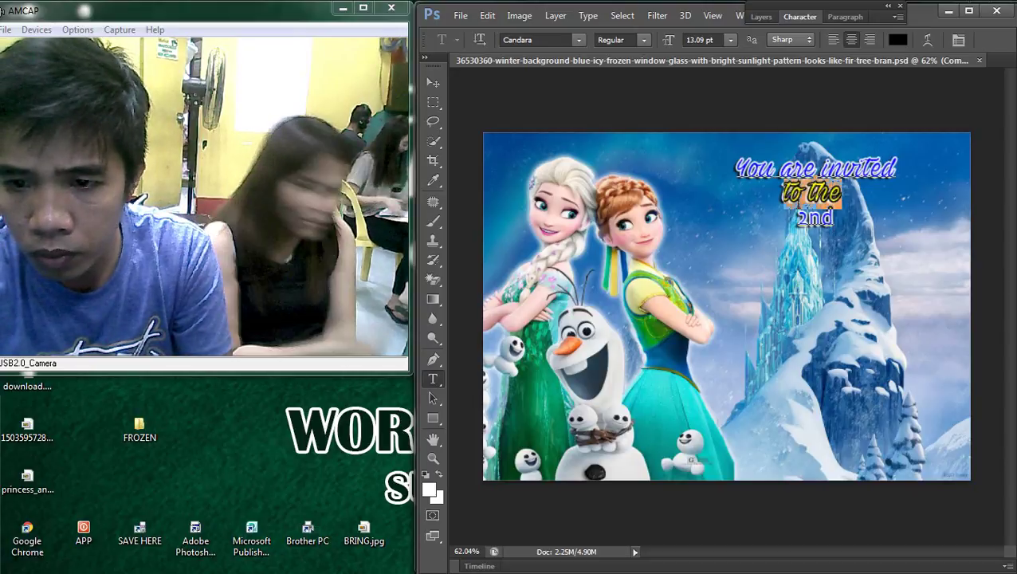
{"action": "type", "text": "to"}
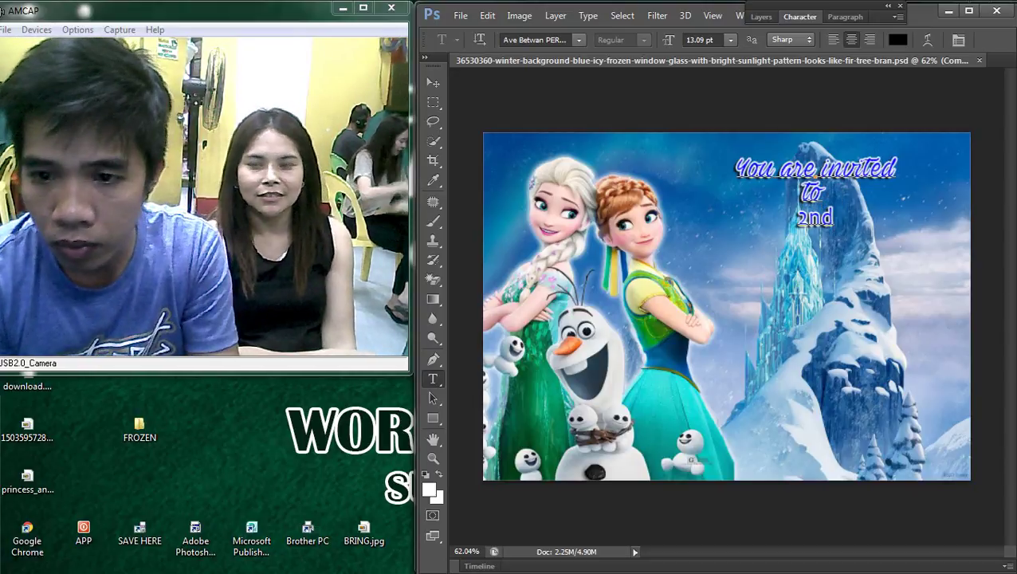
{"action": "type", "text": " the"}
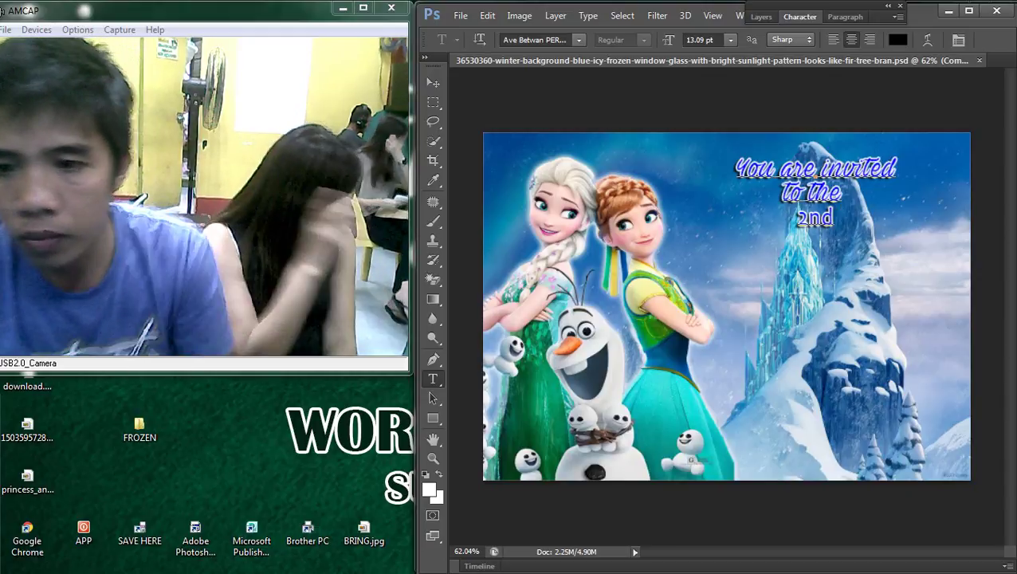
{"action": "scroll", "coordinate": [821, 215], "scroll_direction": "up", "scroll_amount": 2}
Step: Set all heading text in Birds of Paradise, try Brewsky for the 2, and commit
{"action": "key", "text": "ctrl+a"}
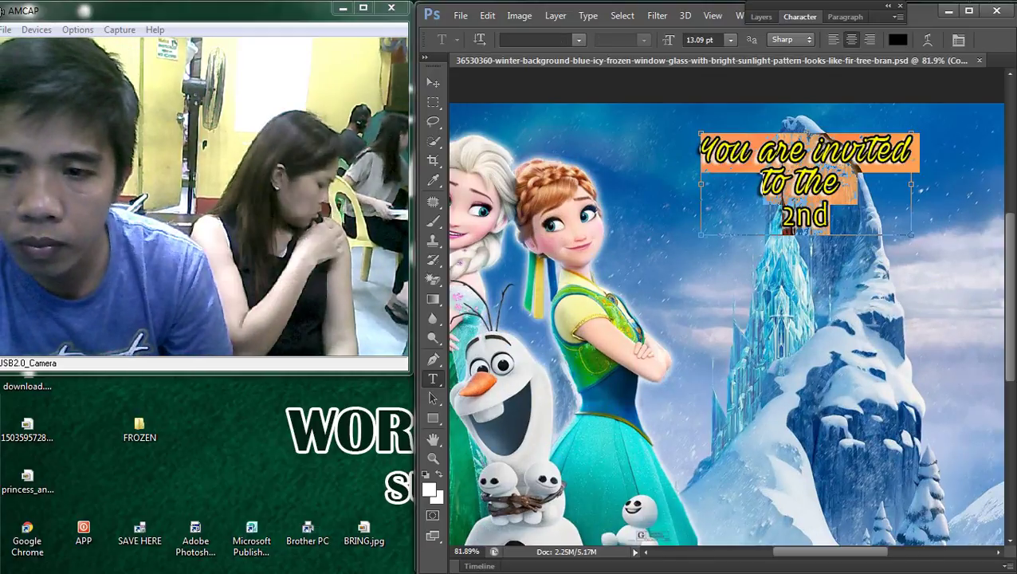
{"action": "left_click", "coordinate": [579, 40]}
{"action": "key", "text": "Down"}
{"action": "key", "text": "Down"}
{"action": "key", "text": "Down"}
{"action": "key", "text": "Down"}
{"action": "key", "text": "Down"}
{"action": "key", "text": "Down"}
{"action": "key", "text": "Down"}
{"action": "key", "text": "Down"}
{"action": "key", "text": "Down"}
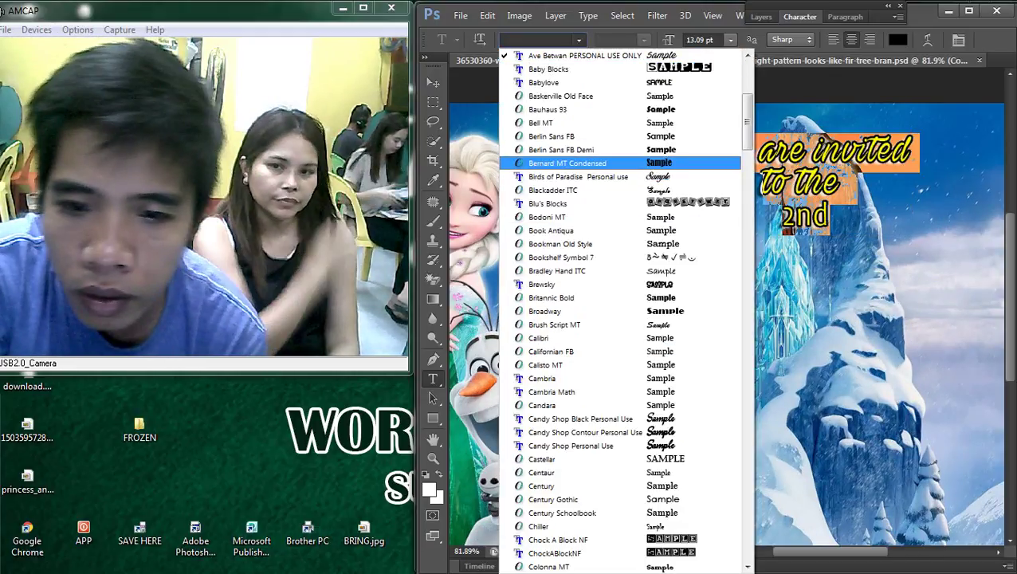
{"action": "key", "text": "Return"}
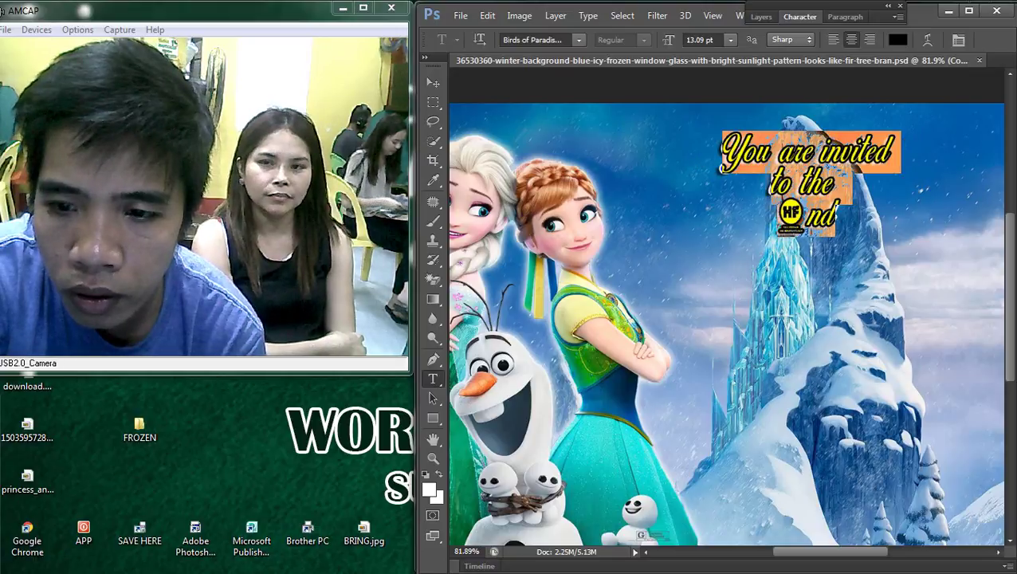
{"action": "key", "text": "ctrl+Return"}
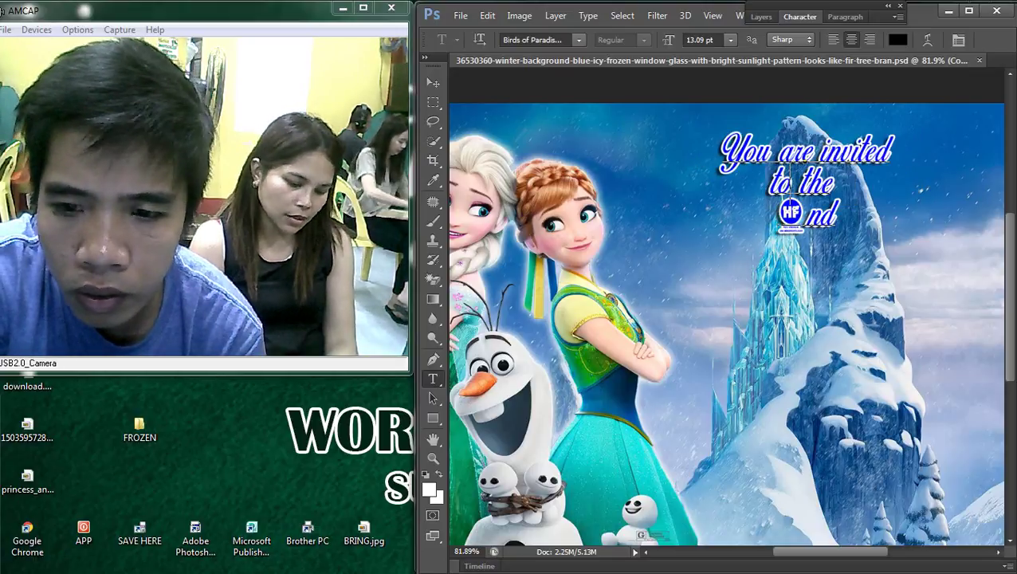
{"action": "left_click", "coordinate": [578, 39]}
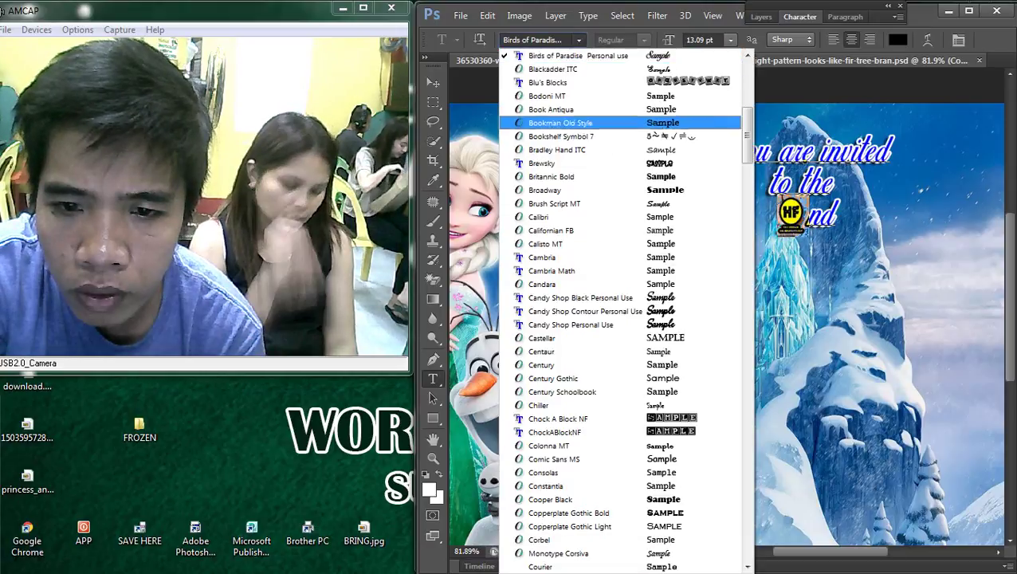
{"action": "left_click", "coordinate": [558, 163]}
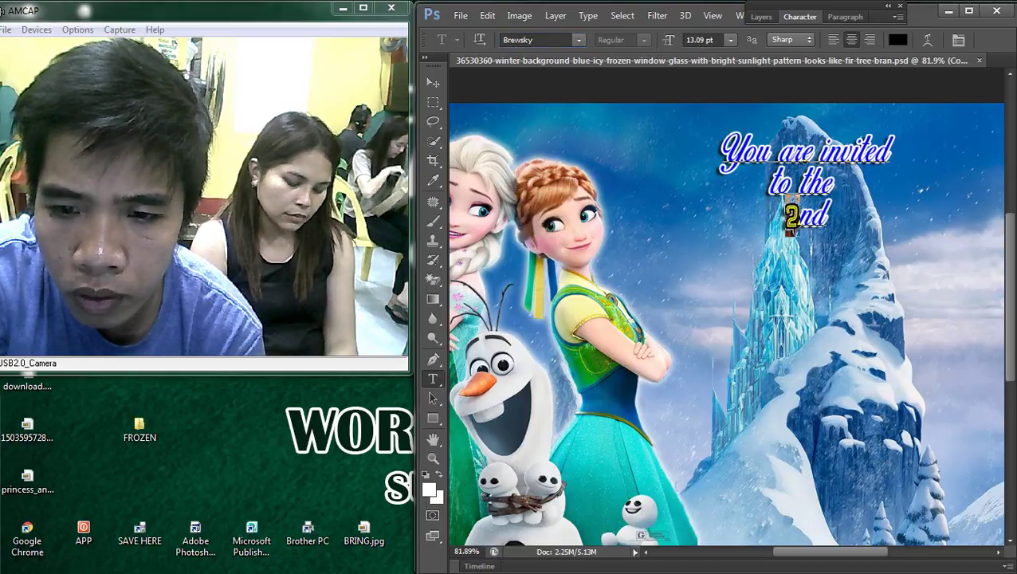
{"action": "key", "text": "ctrl+Return"}
Step: Move the heading left and resize it with Free Transform
{"action": "key", "text": "v"}
{"action": "left_click_drag", "start_coordinate": [812, 179], "coordinate": [725, 180]}
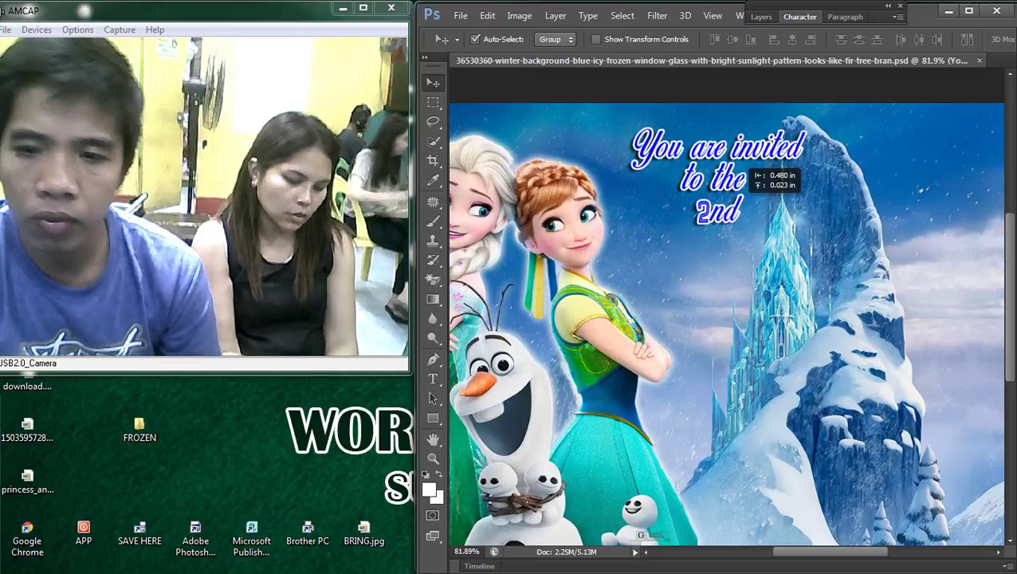
{"action": "key", "text": "ctrl+1"}
{"action": "key", "text": "ctrl+0"}
{"action": "key", "text": "ctrl+t"}
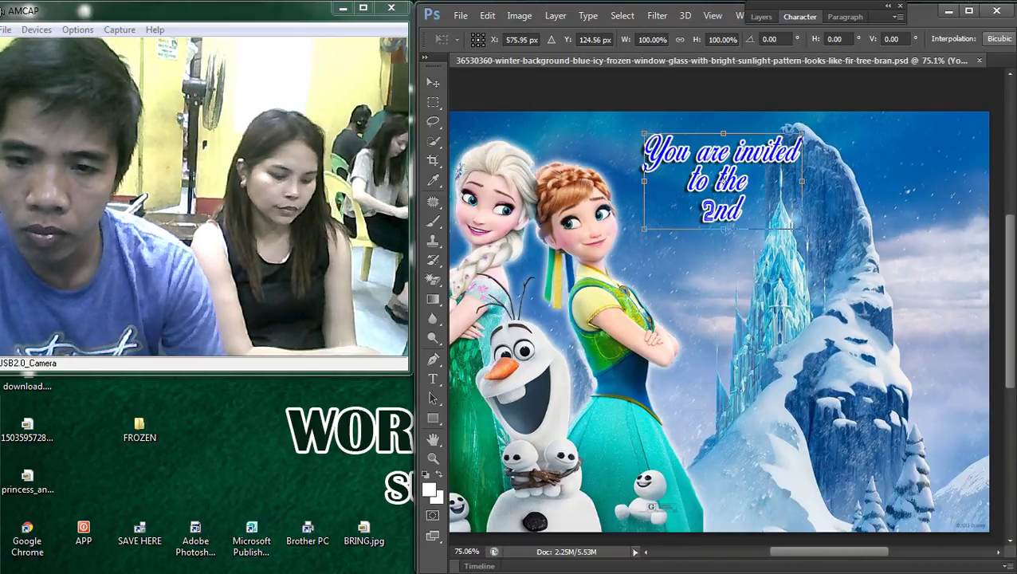
{"action": "left_click_drag", "start_coordinate": [723, 229], "coordinate": [722, 215]}
{"action": "left_click_drag", "start_coordinate": [802, 216], "coordinate": [847, 232]}
{"action": "left_click_drag", "start_coordinate": [781, 188], "coordinate": [798, 195]}
{"action": "key", "text": "Return"}
{"action": "key", "text": "ctrl+minus"}
{"action": "key", "text": "ctrl+plus"}
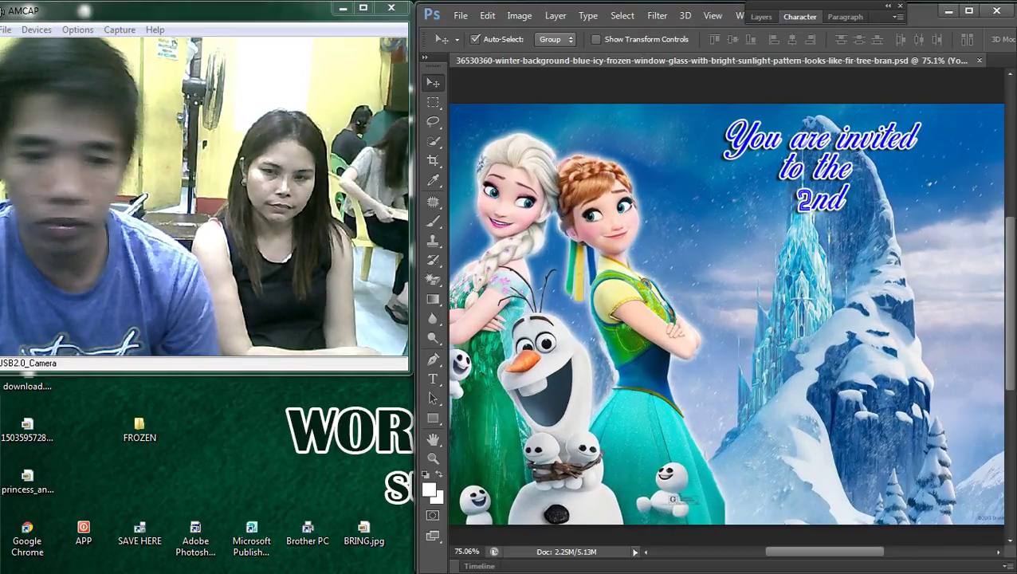
Step: Add 'Birthday of' after '2nd' on the third line
{"action": "left_click", "coordinate": [433, 378]}
{"action": "left_click", "coordinate": [841, 198]}
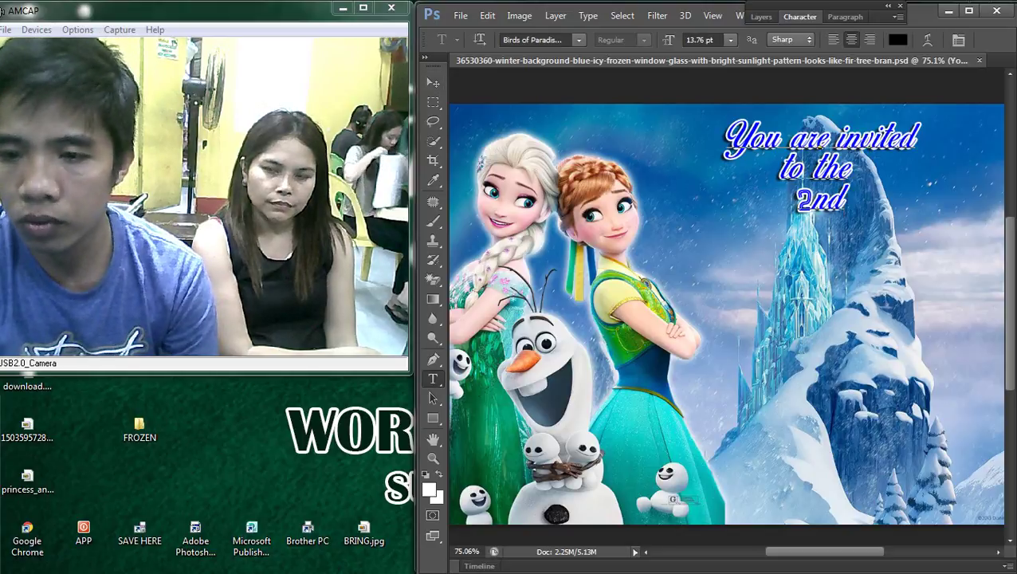
{"action": "type", "text": "Birt"}
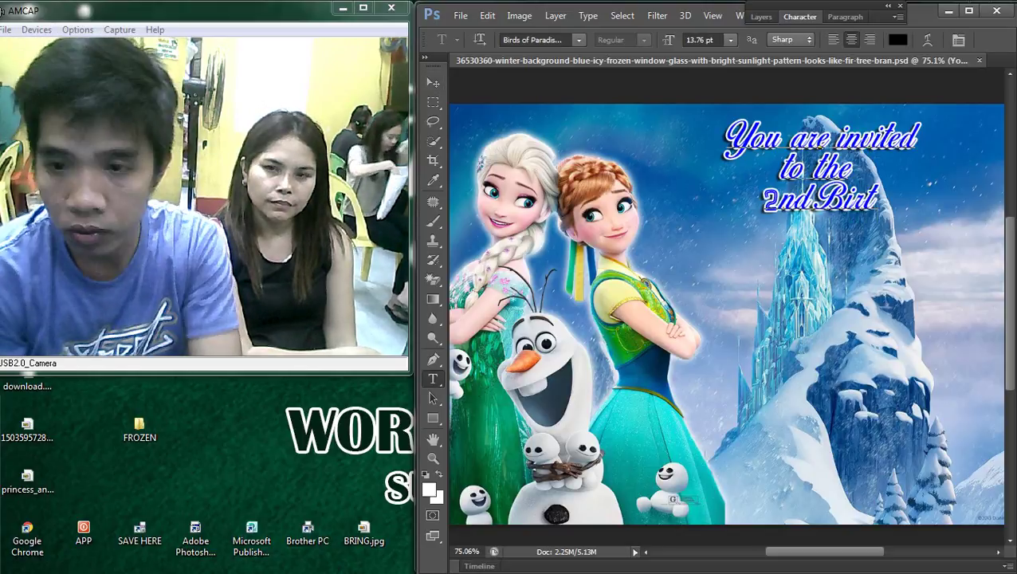
{"action": "type", "text": "hday"}
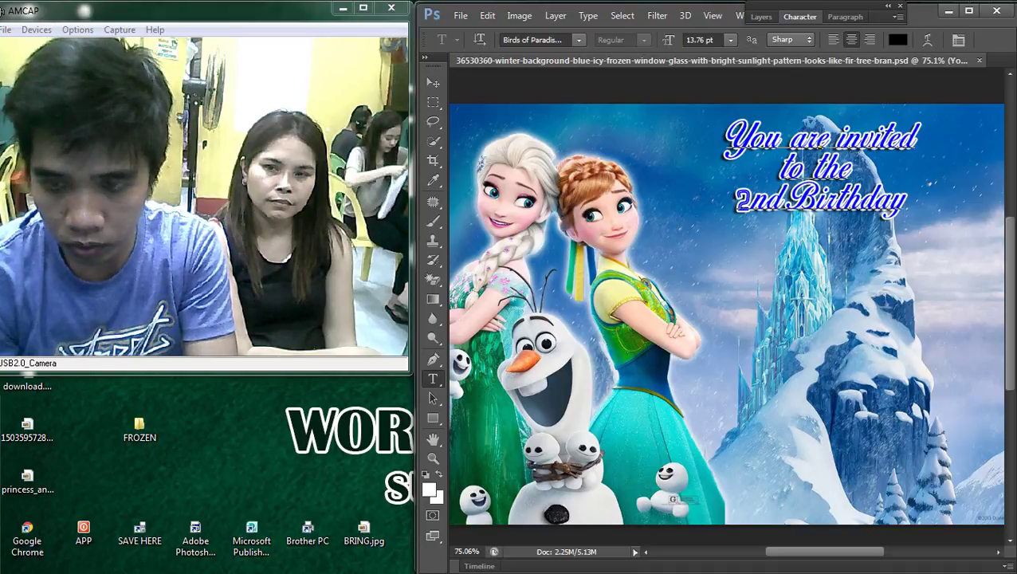
{"action": "type", "text": " o"}
{"action": "key", "text": "BackSpace"}
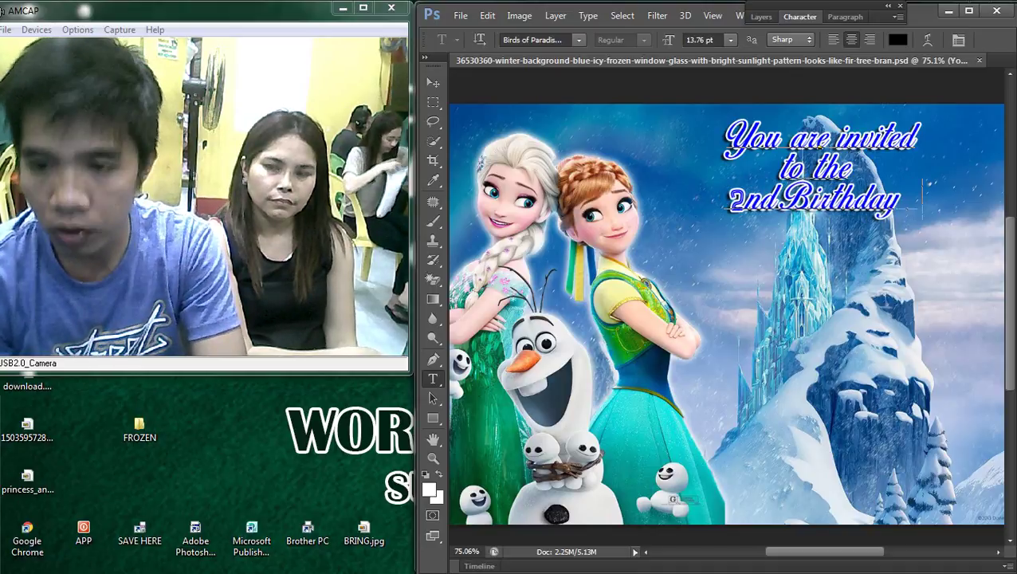
{"action": "type", "text": "of"}
Step: Set the letter spacing (tracking) of all invitation text to 120
{"action": "key", "text": "ctrl+a"}
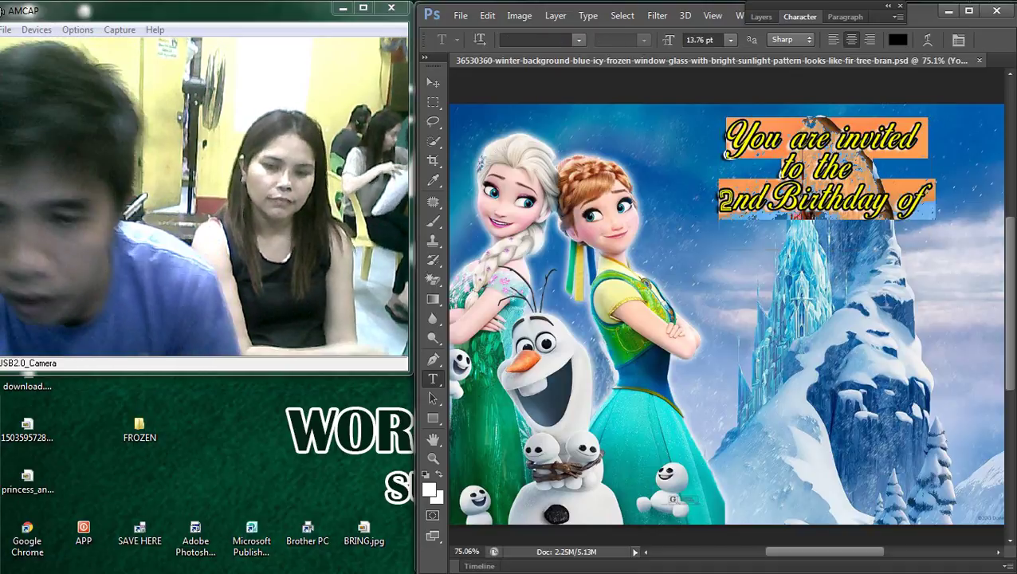
{"action": "left_click", "coordinate": [958, 40]}
{"action": "left_click", "coordinate": [864, 74]}
{"action": "type", "text": "80"}
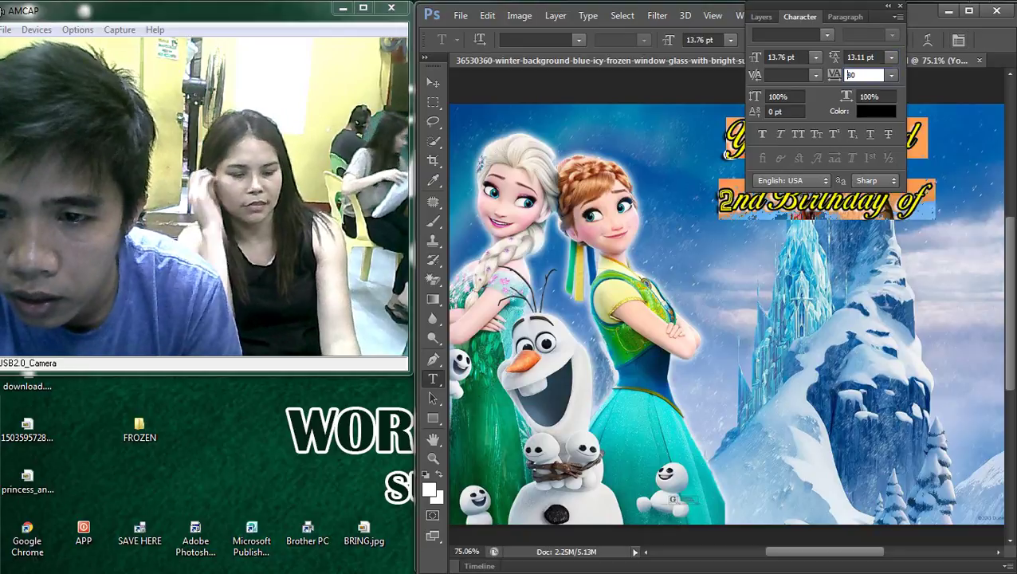
{"action": "key", "text": "Return"}
{"action": "type", "text": "120"}
{"action": "key", "text": "Return"}
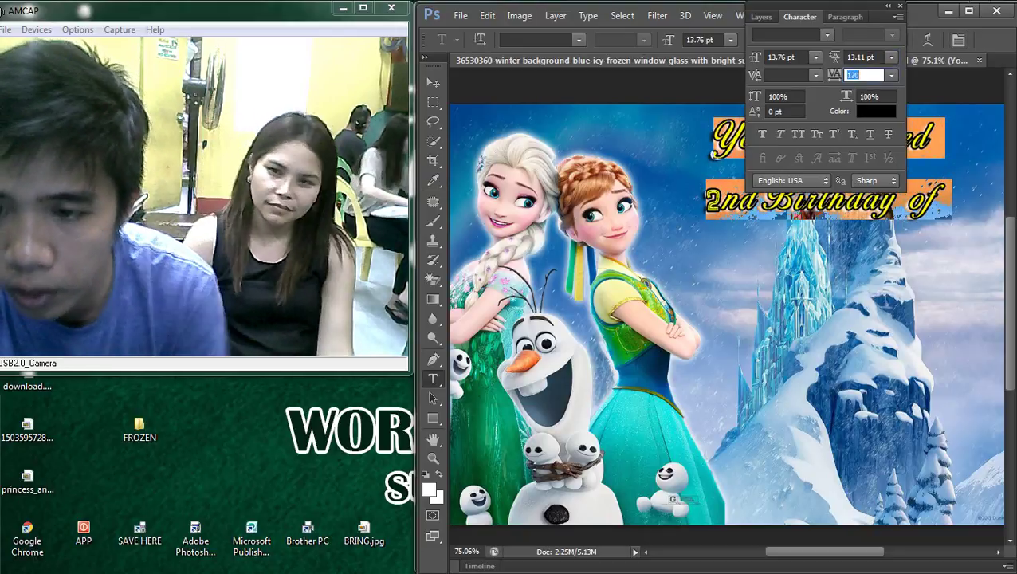
{"action": "key", "text": "ctrl+Return"}
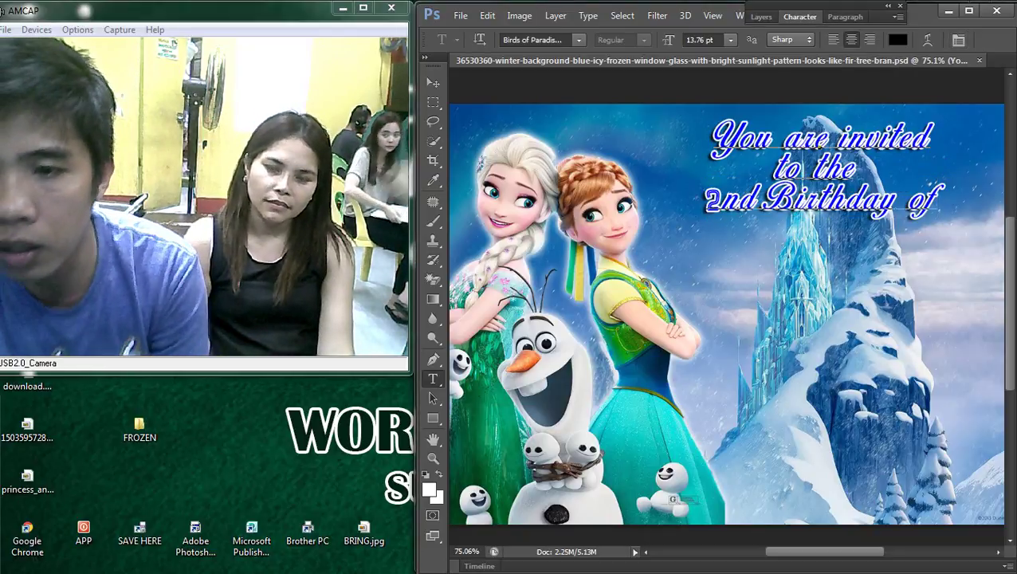
Step: Raise the line spacing of the invitation text to 16.11 pt
{"action": "left_click", "coordinate": [829, 239]}
{"action": "key", "text": "ctrl+a"}
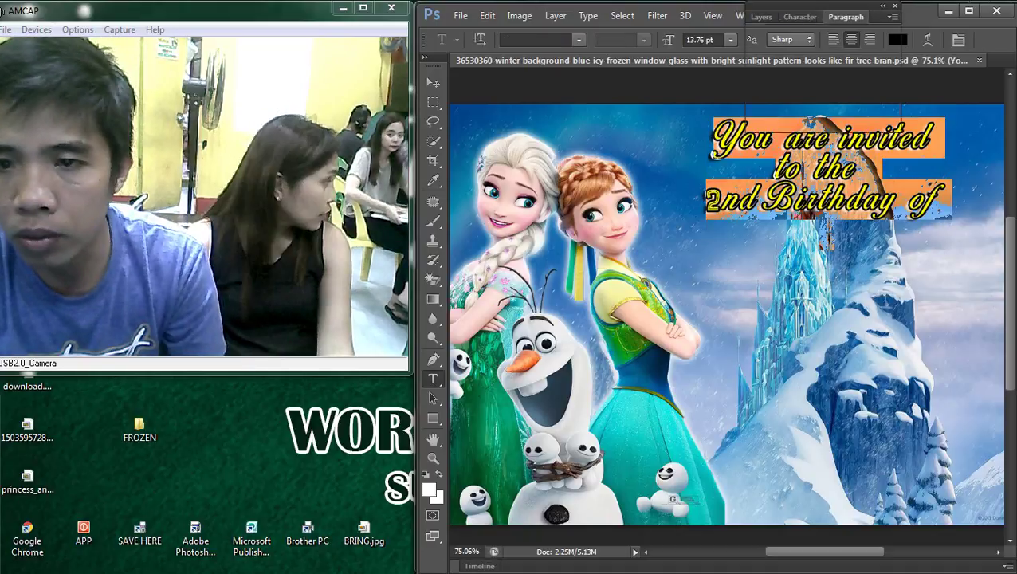
{"action": "key", "text": "ctrl+t"}
{"action": "key", "text": "shift+Tab"}
{"action": "key", "text": "Up"}
{"action": "key", "text": "Up"}
{"action": "key", "text": "Up"}
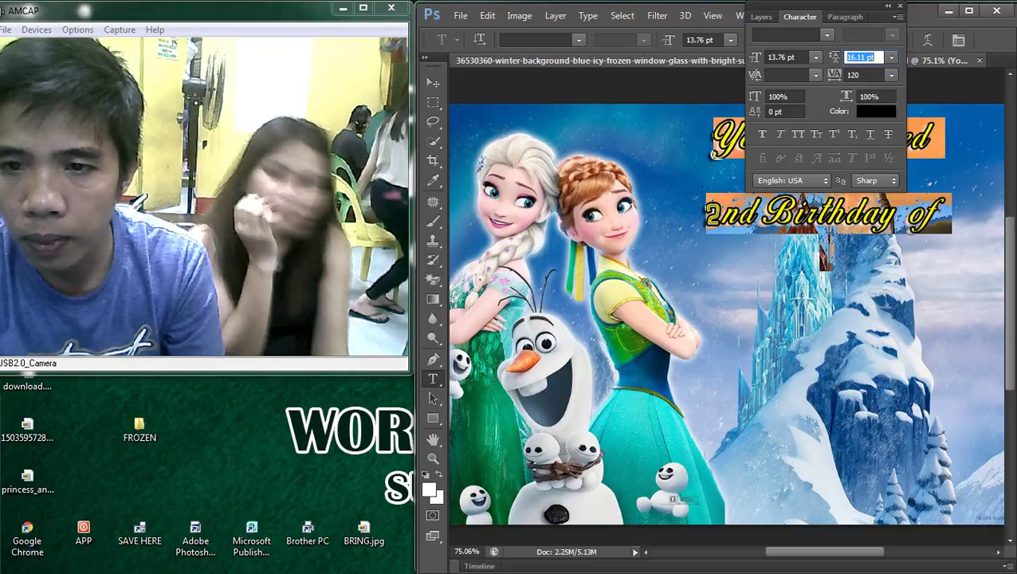
{"action": "key", "text": "Return"}
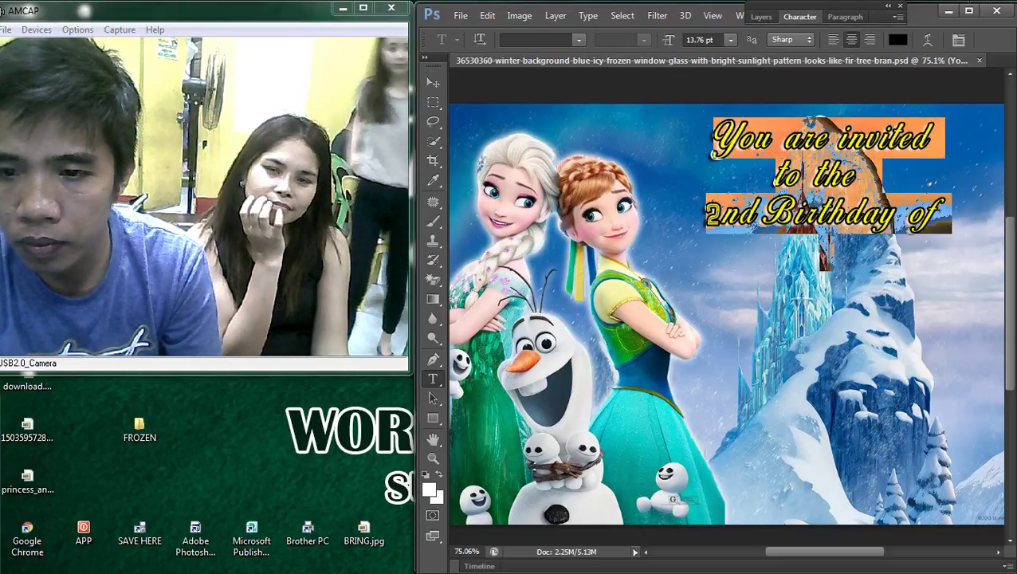
{"action": "key", "text": "ctrl+Return"}
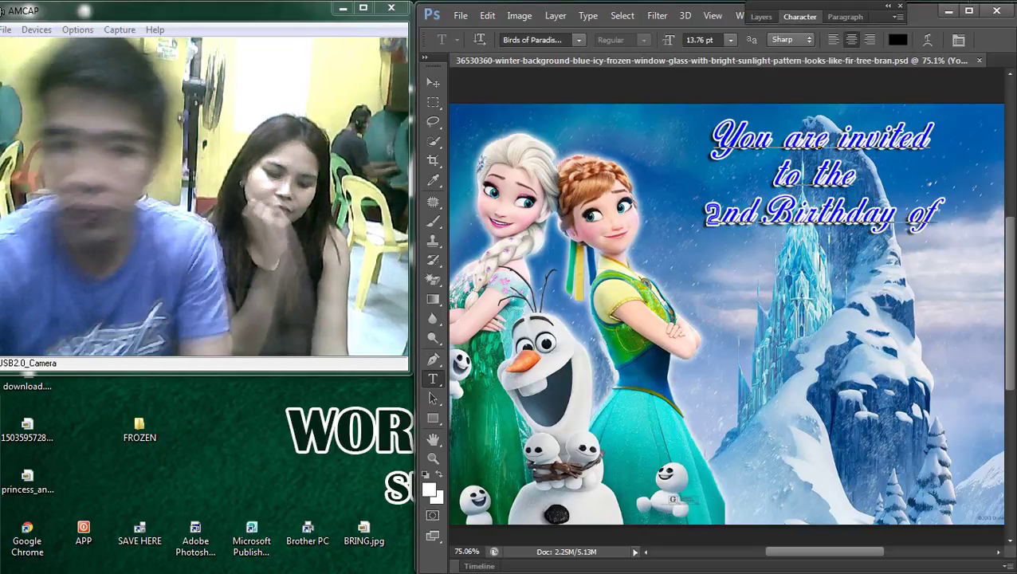
Step: Stretch the invitation text block slightly wider
{"action": "key", "text": "v"}
{"action": "key", "text": "ctrl+0"}
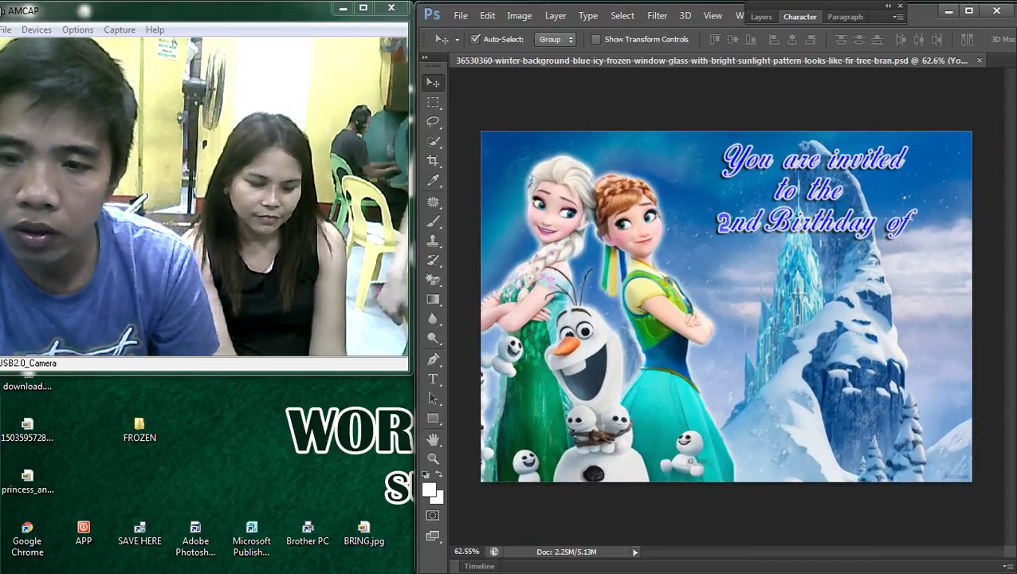
{"action": "key", "text": "ctrl+t"}
{"action": "left_click_drag", "start_coordinate": [915, 222], "coordinate": [932, 223]}
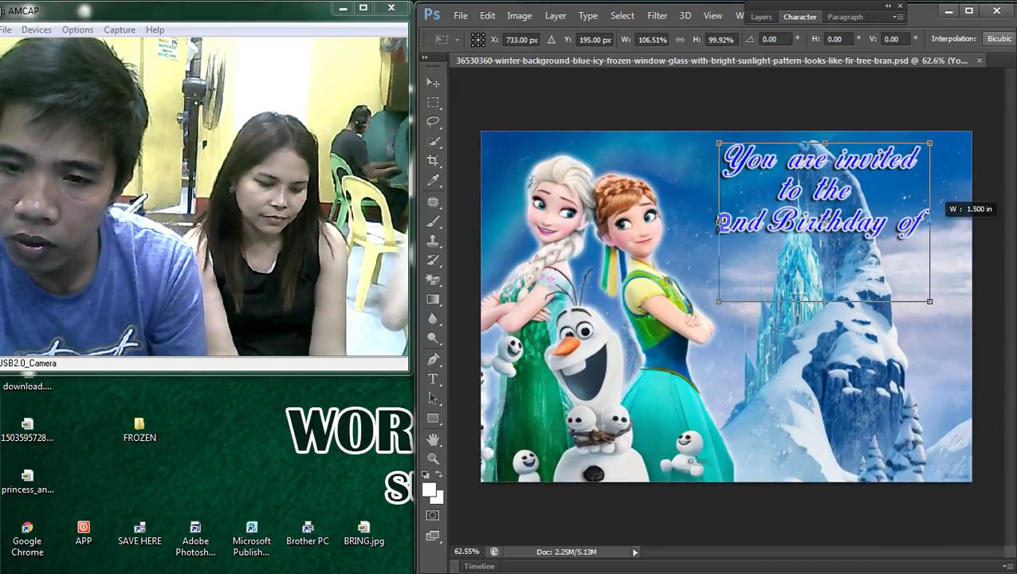
{"action": "key", "text": "Return"}
{"action": "key", "text": "ctrl+minus"}
{"action": "scroll", "coordinate": [726, 307], "scroll_direction": "up", "scroll_amount": 2}
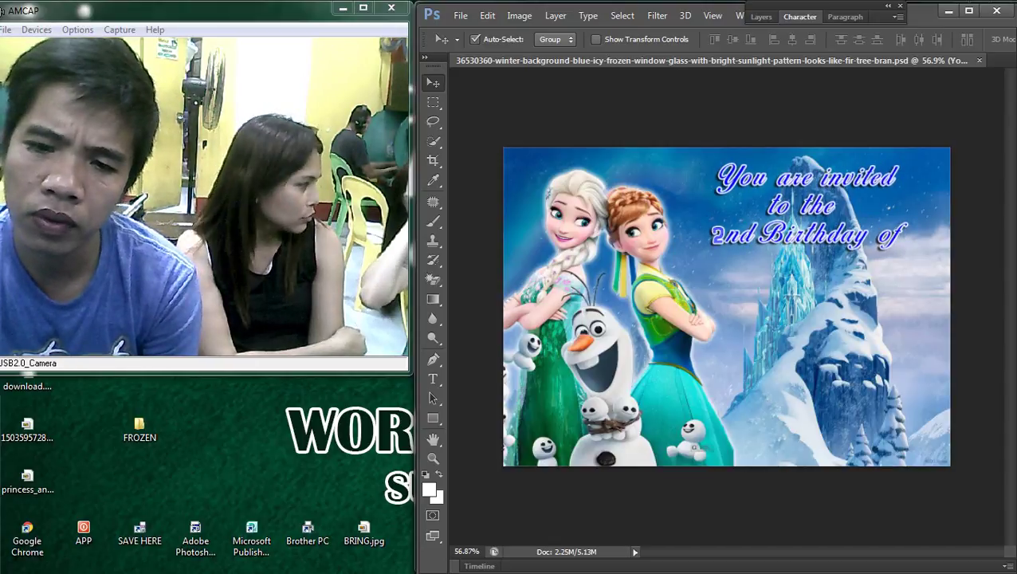
Step: Shrink the Frozen characters layer and move it to the image's right side
{"action": "right_click", "coordinate": [586, 229]}
{"action": "left_click", "coordinate": [638, 237]}
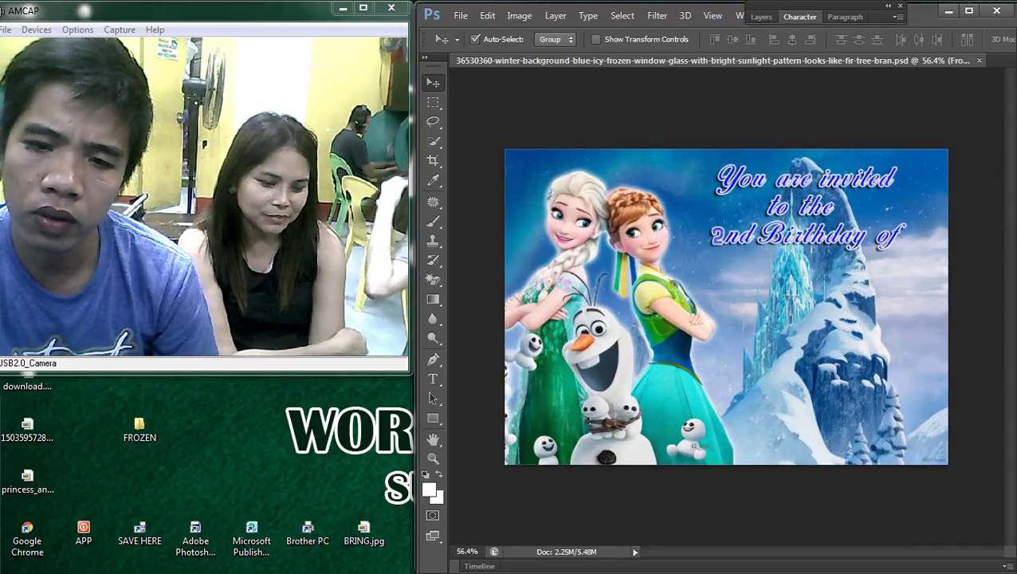
{"action": "key", "text": "ctrl+t"}
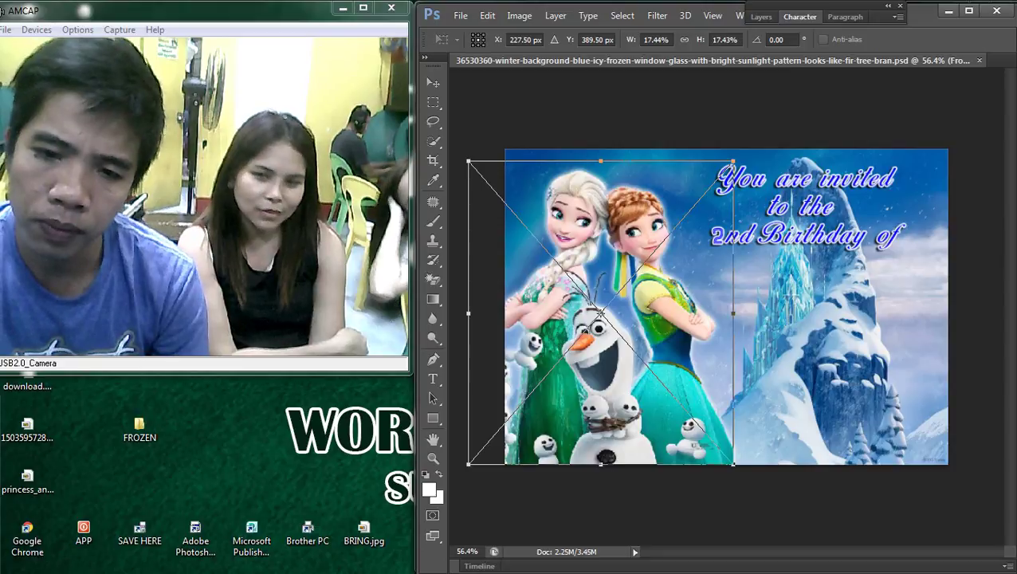
{"action": "left_click_drag", "start_coordinate": [732, 161], "coordinate": [682, 220]}
{"action": "left_click_drag", "start_coordinate": [469, 342], "coordinate": [717, 342]}
{"action": "key", "text": "ctrl+z"}
{"action": "left_click_drag", "start_coordinate": [606, 342], "coordinate": [613, 343]}
{"action": "mouse_move", "coordinate": [838, 290]}
{"action": "left_mouse_down"}
{"action": "mouse_move", "coordinate": [826, 290]}
{"action": "mouse_move", "coordinate": [842, 290]}
{"action": "left_mouse_up"}
{"action": "key", "text": "Return"}
Step: Move the invitation text up and to the left
{"action": "scroll", "coordinate": [841, 290], "scroll_direction": "up", "scroll_amount": 2}
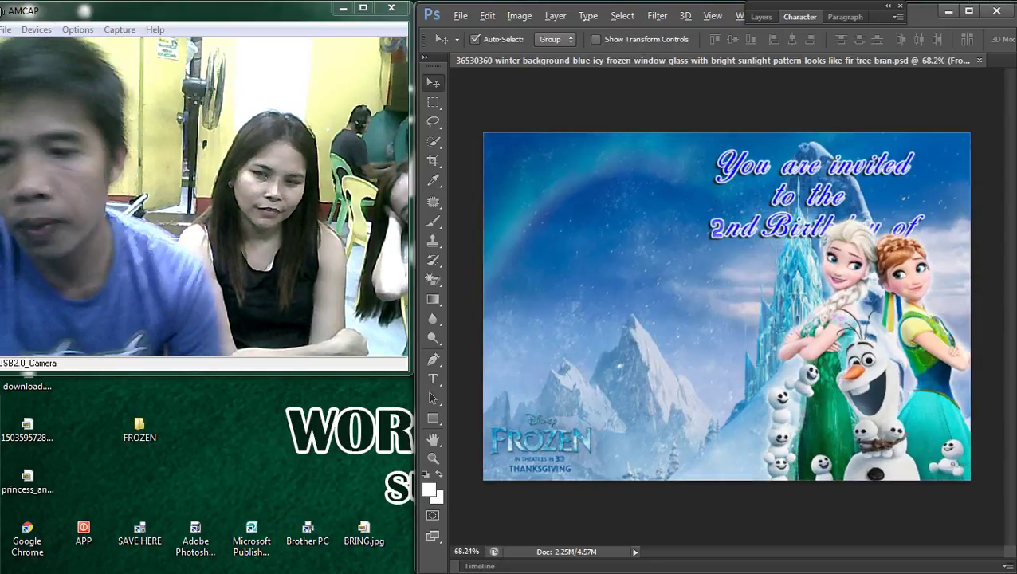
{"action": "left_click_drag", "start_coordinate": [720, 142], "coordinate": [674, 172]}
{"action": "scroll", "coordinate": [793, 171], "scroll_direction": "up", "scroll_amount": 1}
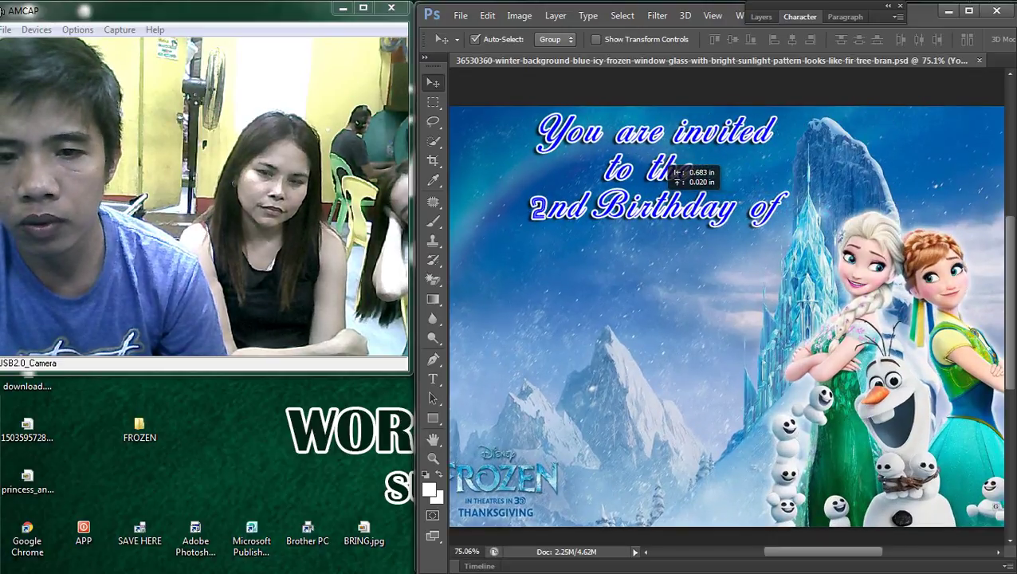
{"action": "scroll", "coordinate": [673, 172], "scroll_direction": "down", "scroll_amount": 3}
Step: Enlarge the Frozen characters slightly
{"action": "right_click", "coordinate": [594, 212]}
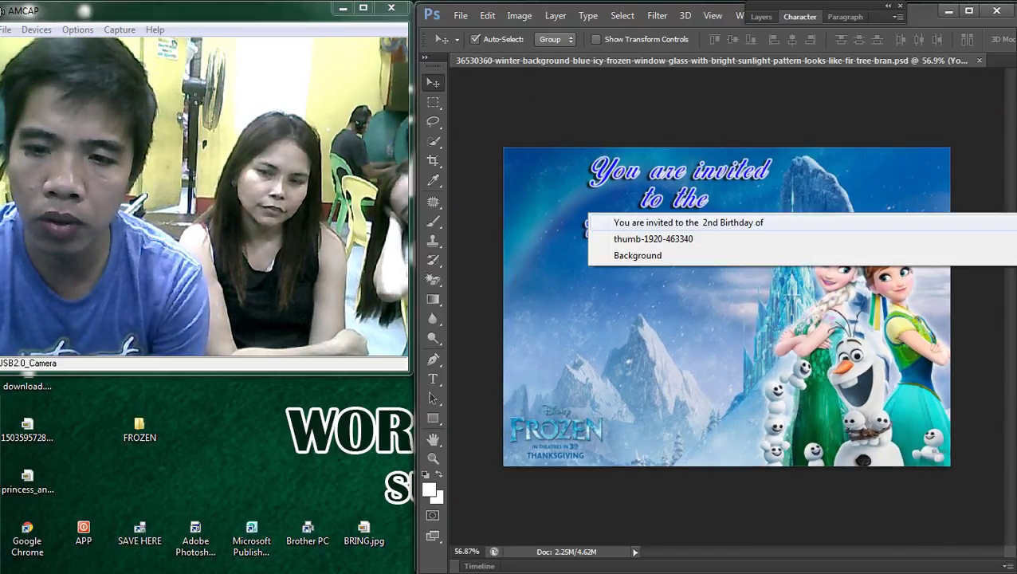
{"action": "left_click", "coordinate": [637, 235]}
{"action": "key", "text": "ctrl+t"}
{"action": "left_click_drag", "start_coordinate": [965, 220], "coordinate": [998, 128]}
{"action": "key", "text": "Return"}
Step: Shift the poster layer up and left and nudge the invitation text into place
{"action": "scroll", "coordinate": [730, 278], "scroll_direction": "down", "scroll_amount": 1}
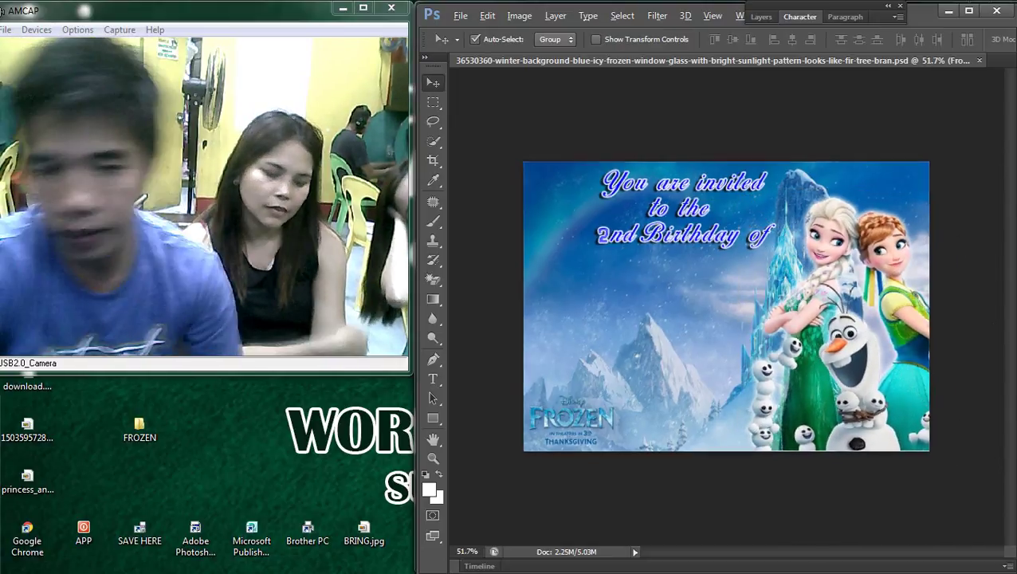
{"action": "left_click_drag", "start_coordinate": [890, 296], "coordinate": [856, 320]}
{"action": "scroll", "coordinate": [854, 304], "scroll_direction": "down", "scroll_amount": 1}
{"action": "left_click_drag", "start_coordinate": [685, 219], "coordinate": [634, 209]}
{"action": "scroll", "coordinate": [727, 307], "scroll_direction": "up", "scroll_amount": 1}
{"action": "scroll", "coordinate": [634, 208], "scroll_direction": "up", "scroll_amount": 1}
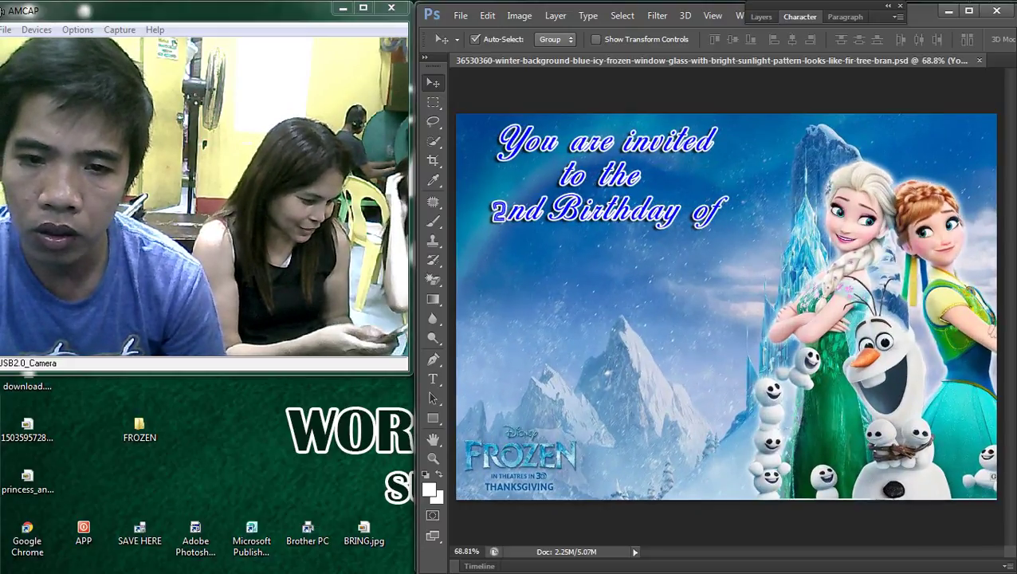
{"action": "scroll", "coordinate": [542, 192], "scroll_direction": "up", "scroll_amount": 1}
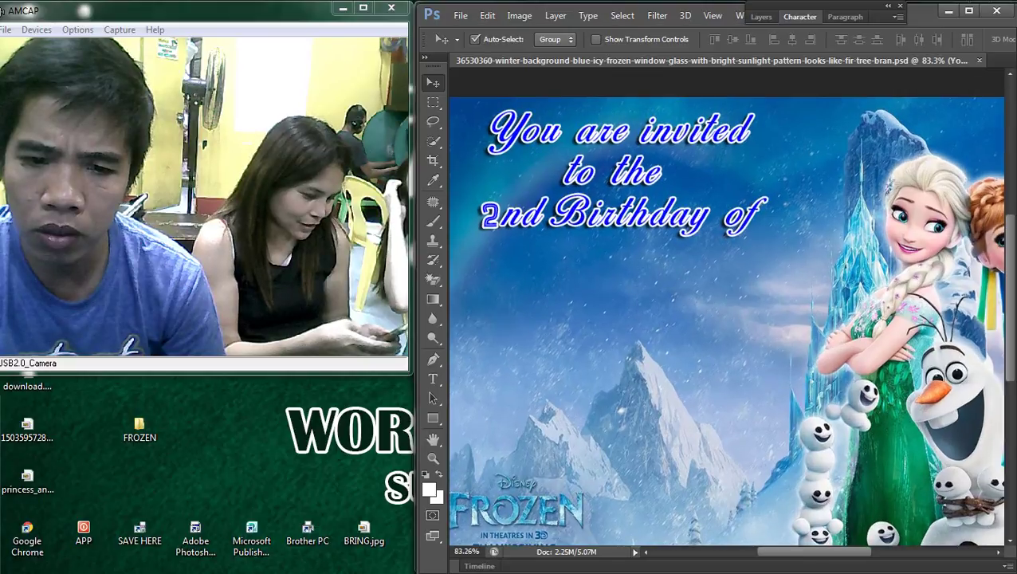
{"action": "left_click", "coordinate": [433, 378]}
Step: Set 'to the' and the 2 in Bradley Hand ITC at 15.75 pt
{"action": "left_click_drag", "start_coordinate": [502, 215], "coordinate": [564, 171]}
{"action": "scroll", "coordinate": [564, 172], "scroll_direction": "up", "scroll_amount": 1}
{"action": "scroll", "coordinate": [729, 326], "scroll_direction": "down", "scroll_amount": 1}
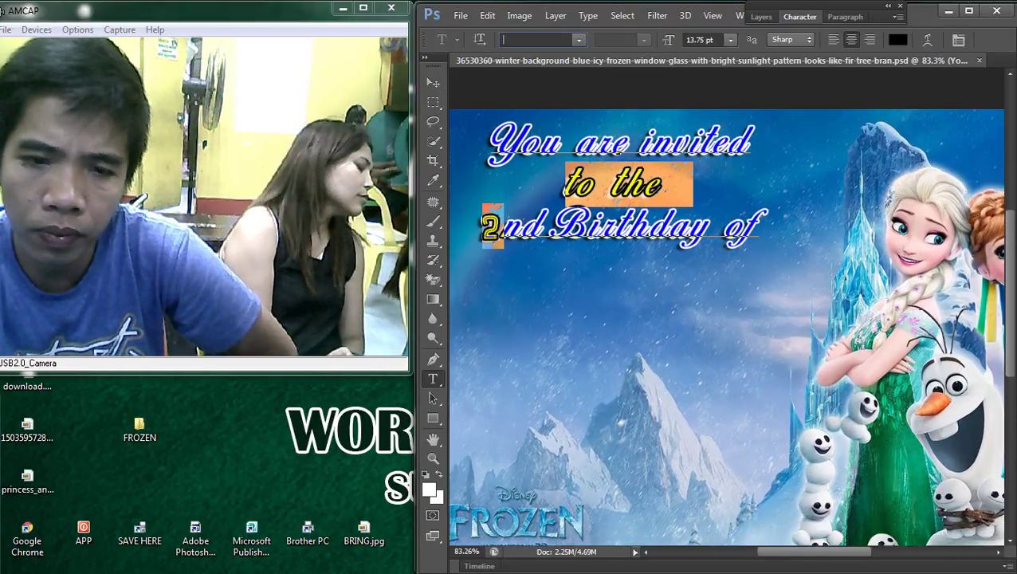
{"action": "left_click", "coordinate": [578, 39]}
{"action": "key", "text": "Return"}
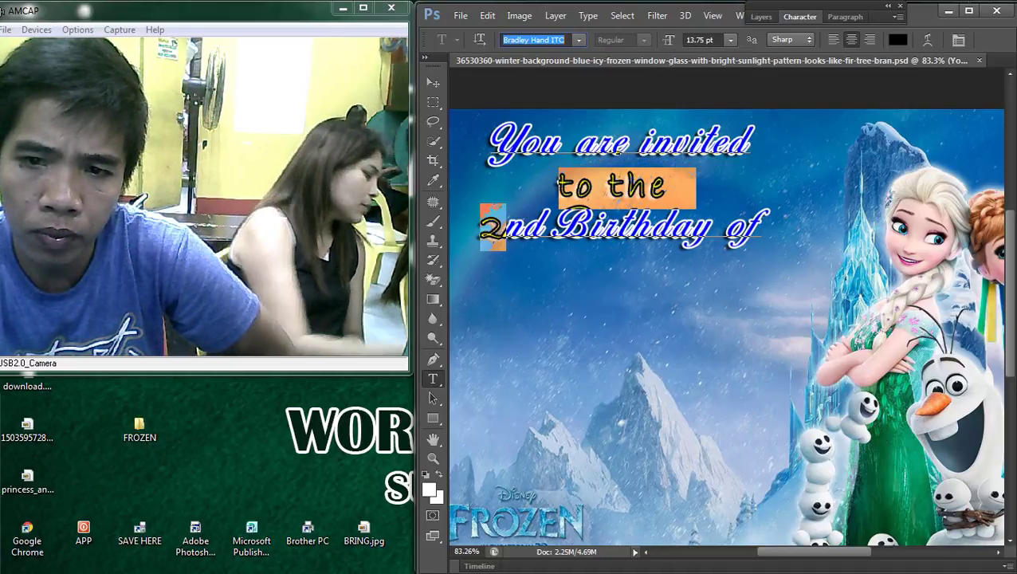
{"action": "key", "text": "Tab"}
{"action": "scroll", "coordinate": [729, 326], "scroll_direction": "up", "scroll_amount": 1}
{"action": "key", "text": "Up"}
{"action": "key", "text": "Up"}
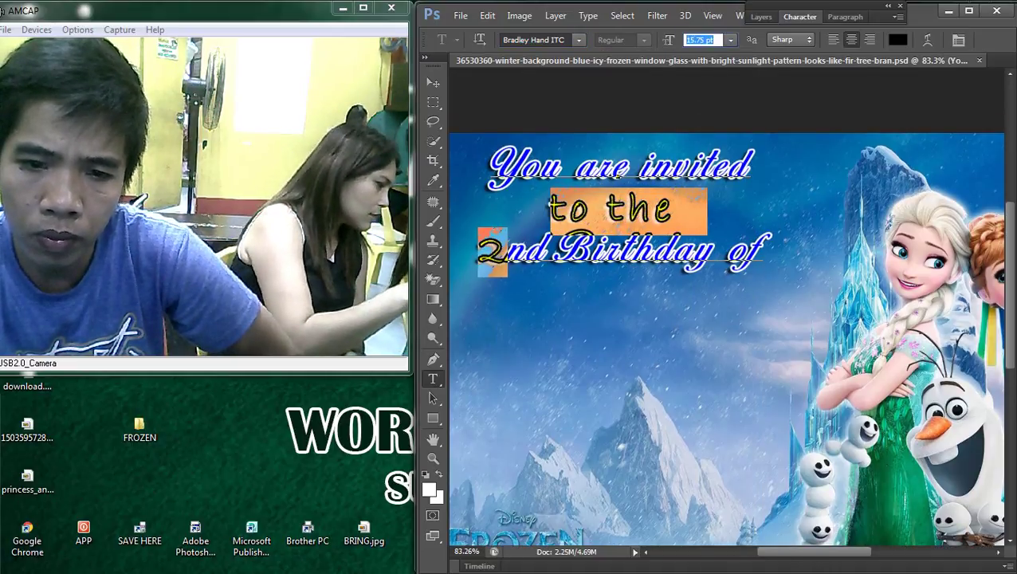
{"action": "left_click", "coordinate": [547, 208]}
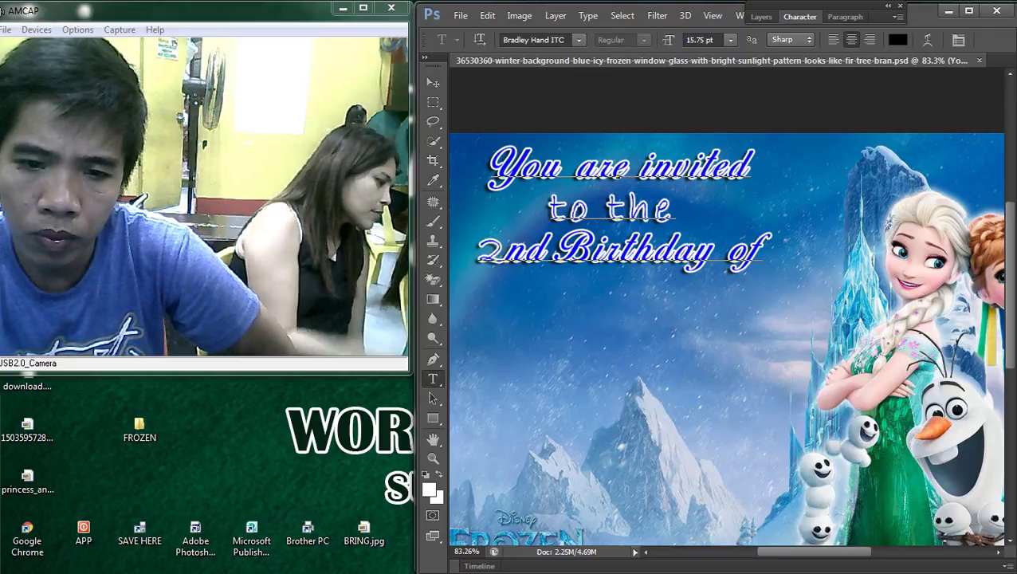
{"action": "left_click_drag", "start_coordinate": [548, 209], "coordinate": [655, 209]}
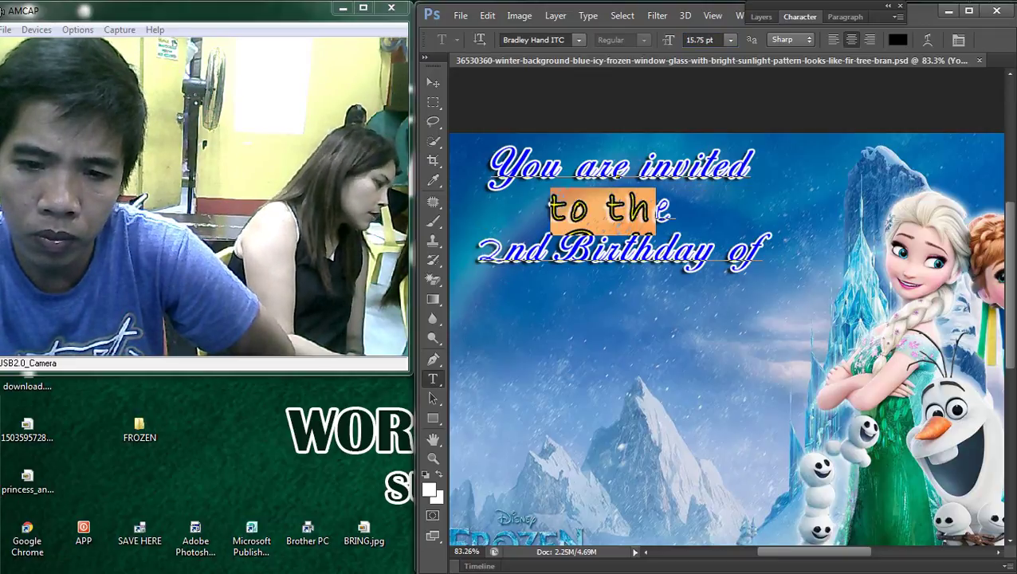
Step: Change all invitation text to Brush Script MT, then to Birds of Paradise
{"action": "key", "text": "ctrl+a"}
{"action": "left_click", "coordinate": [579, 39]}
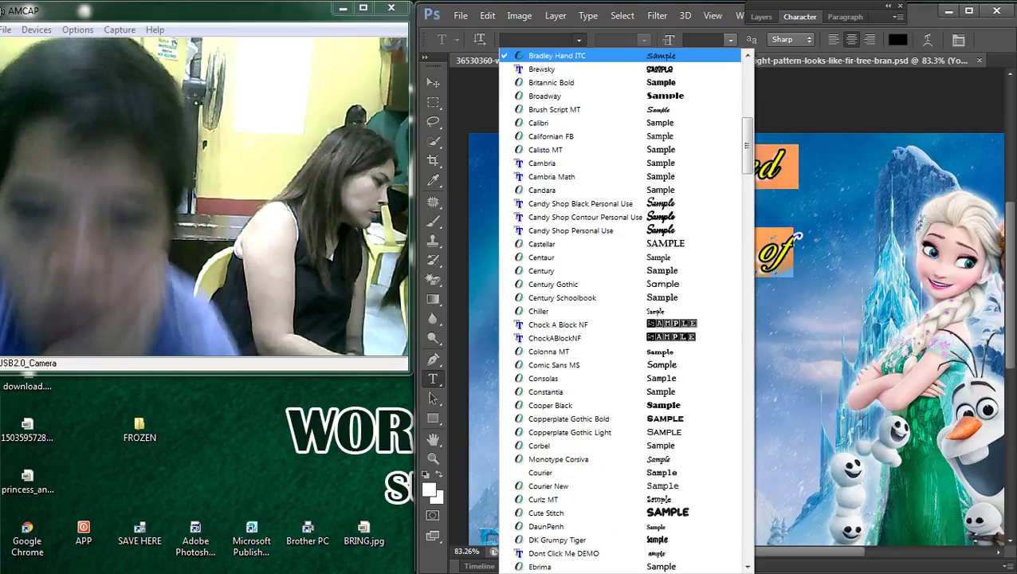
{"action": "left_click", "coordinate": [542, 98]}
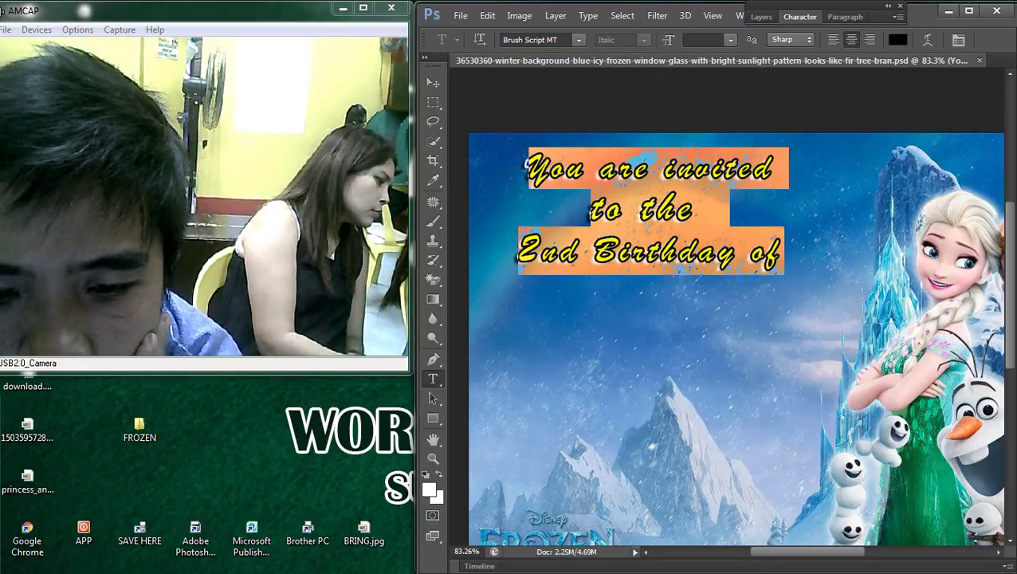
{"action": "left_click", "coordinate": [579, 39]}
{"action": "scroll", "coordinate": [578, 159], "scroll_direction": "up", "scroll_amount": 3}
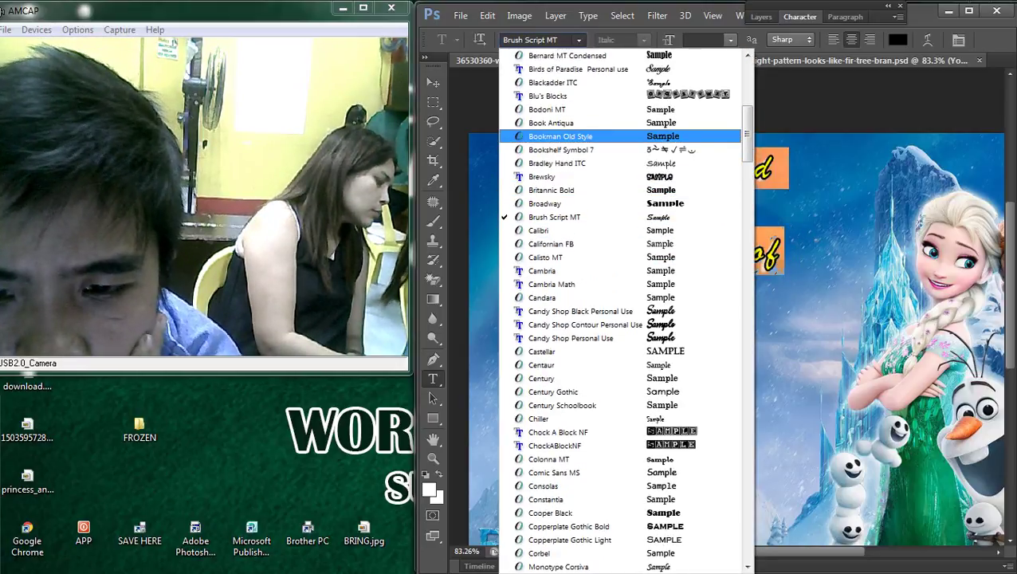
{"action": "left_click", "coordinate": [578, 69]}
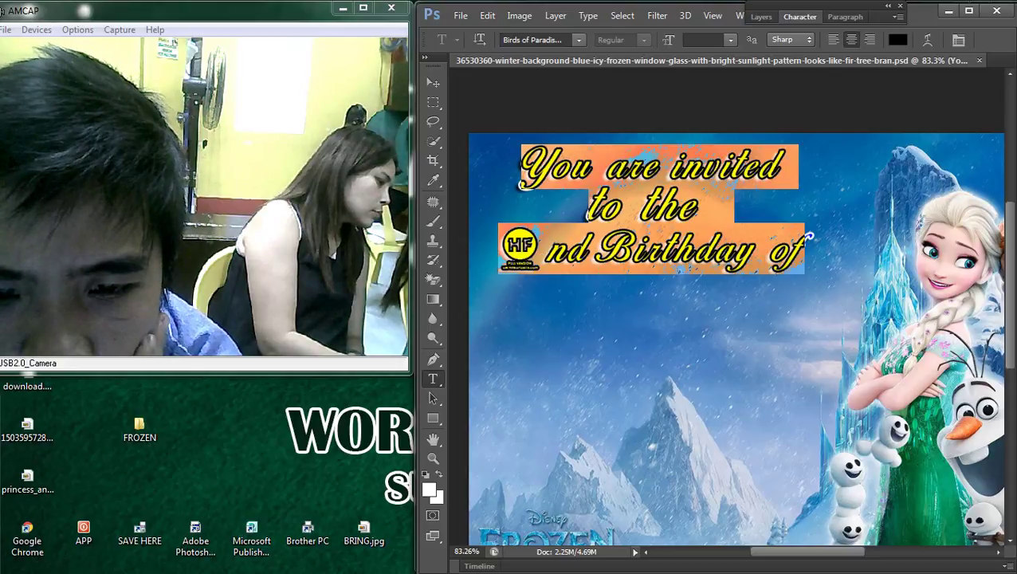
Step: Try AR HERMANN and then Ave Betwan as the font for the 2
{"action": "left_click", "coordinate": [809, 237]}
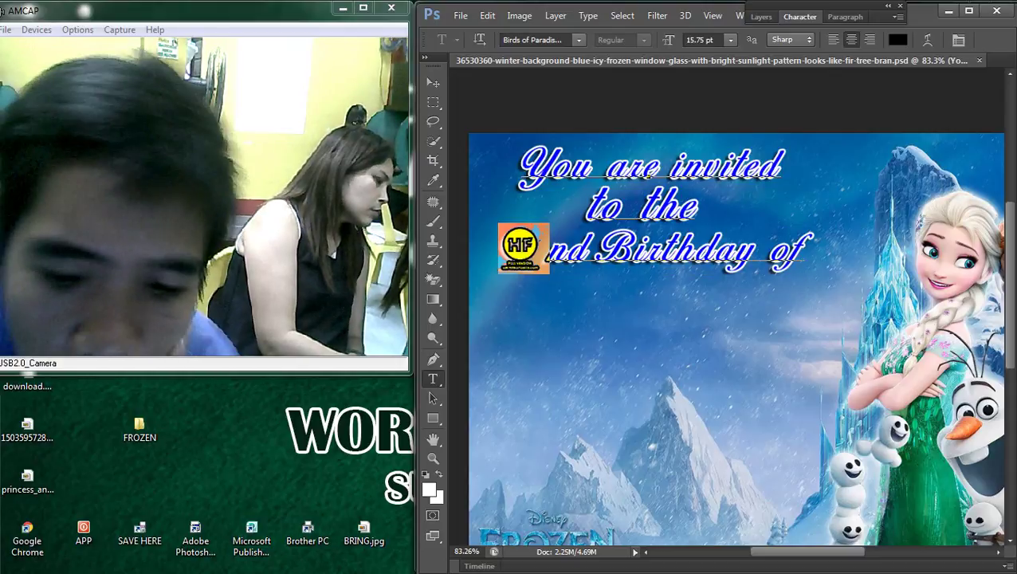
{"action": "left_click", "coordinate": [578, 39]}
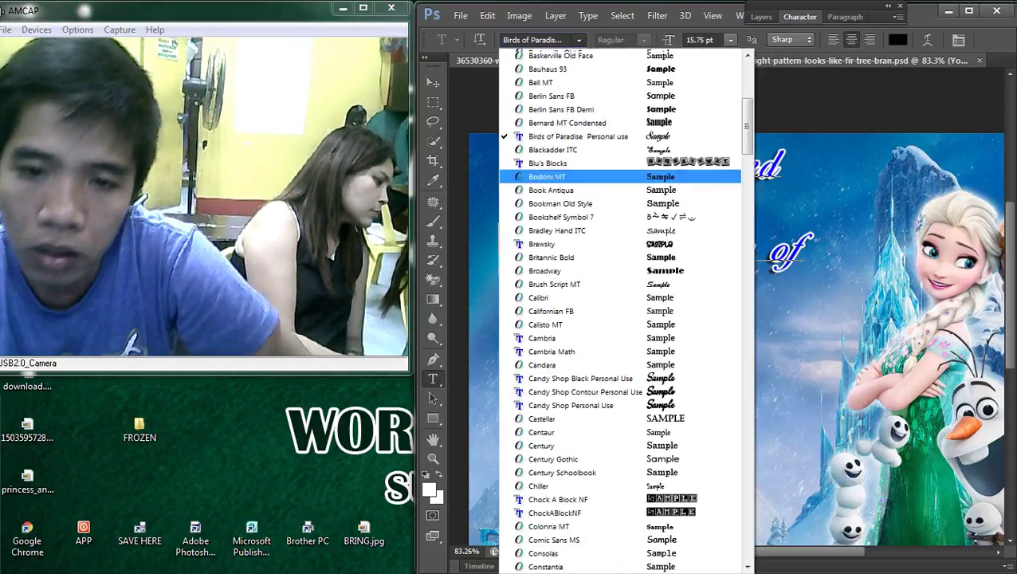
{"action": "scroll", "coordinate": [557, 104], "scroll_direction": "up", "scroll_amount": 3}
{"action": "left_click", "coordinate": [557, 69]}
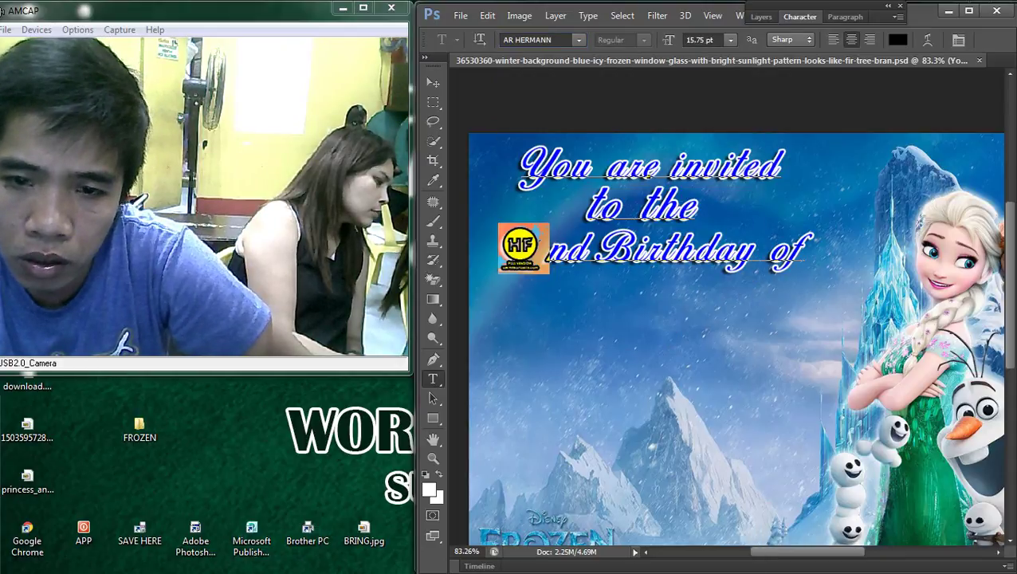
{"action": "scroll", "coordinate": [739, 338], "scroll_direction": "up", "scroll_amount": 1}
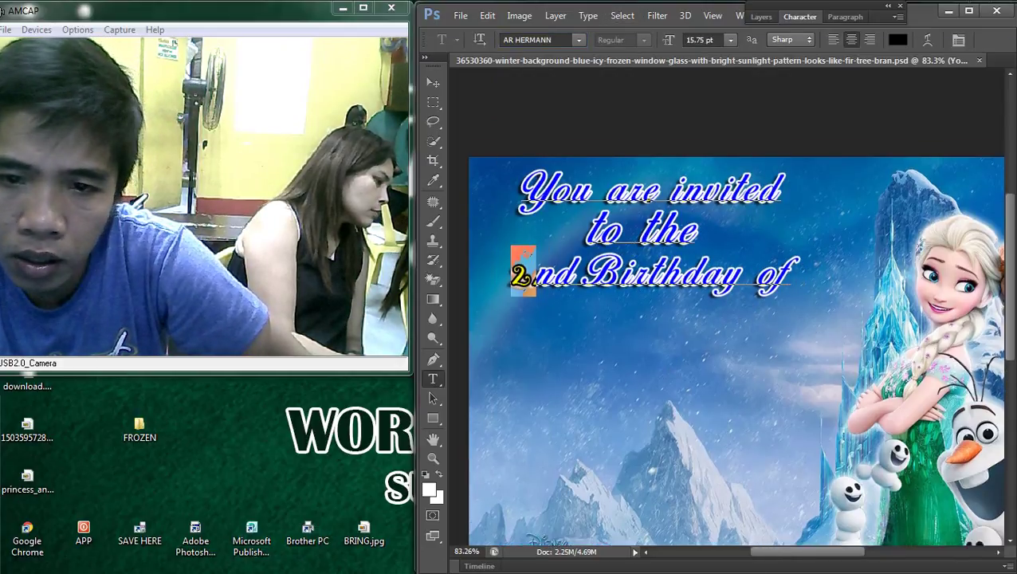
{"action": "left_click", "coordinate": [578, 39]}
{"action": "scroll", "coordinate": [618, 239], "scroll_direction": "up", "scroll_amount": 4}
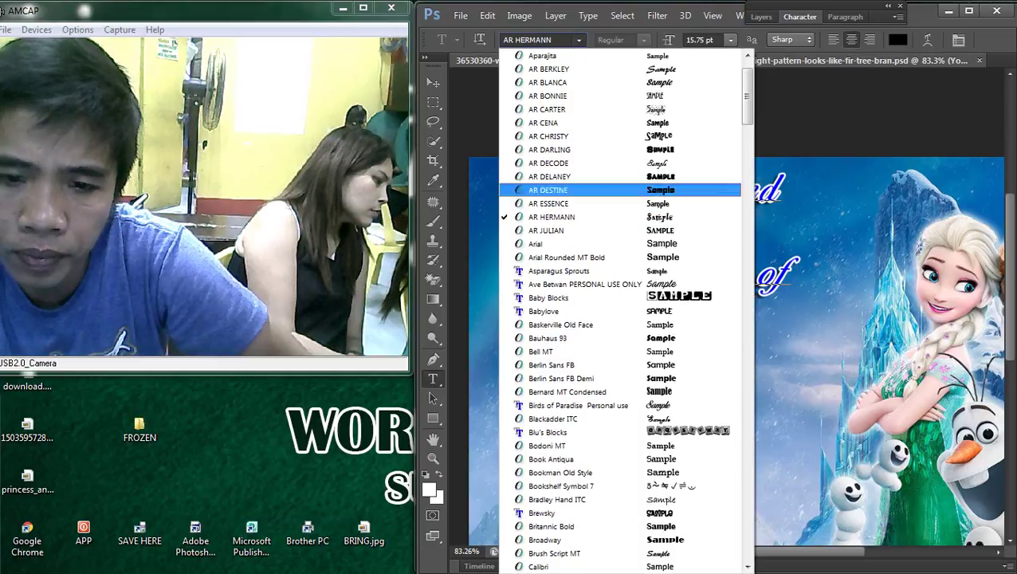
{"action": "key", "text": "Down"}
{"action": "key", "text": "Return"}
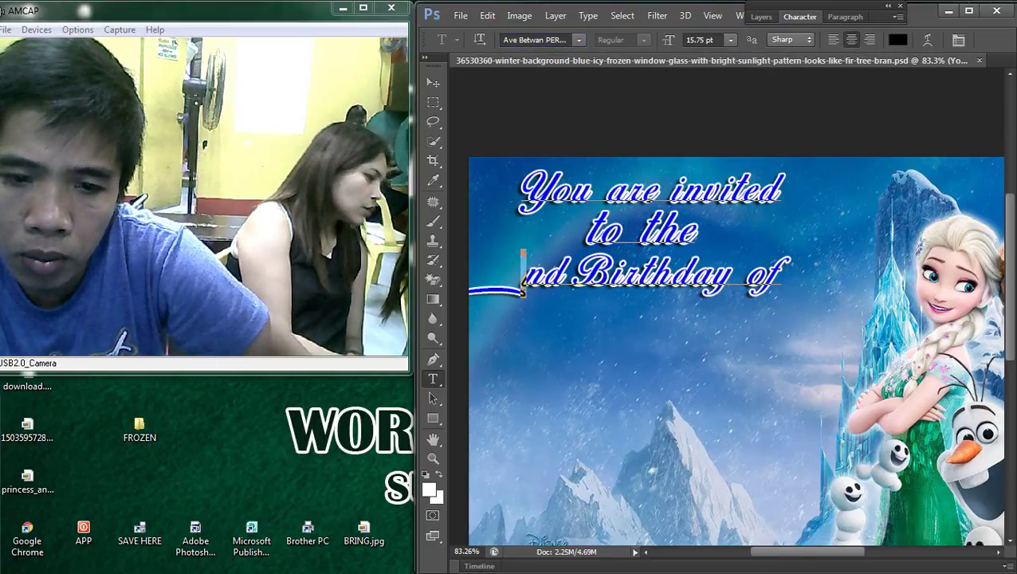
Step: Set the 2 in AR DECODE at 24.75 pt and commit the text
{"action": "left_click", "coordinate": [578, 39]}
{"action": "scroll", "coordinate": [618, 239], "scroll_direction": "up", "scroll_amount": 3}
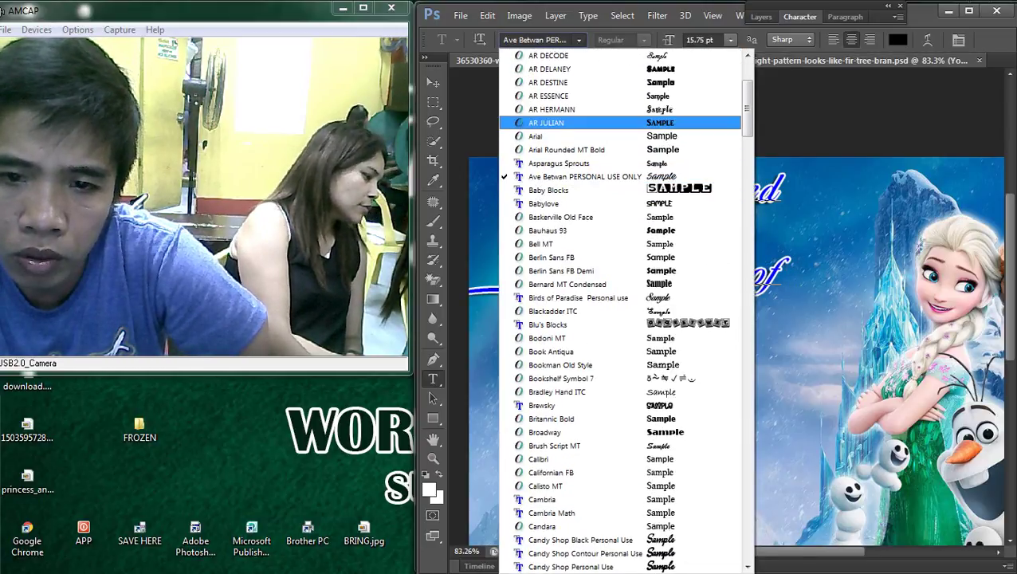
{"action": "key", "text": "Up"}
{"action": "key", "text": "Up"}
{"action": "key", "text": "Up"}
{"action": "key", "text": "Up"}
{"action": "key", "text": "Up"}
{"action": "key", "text": "Return"}
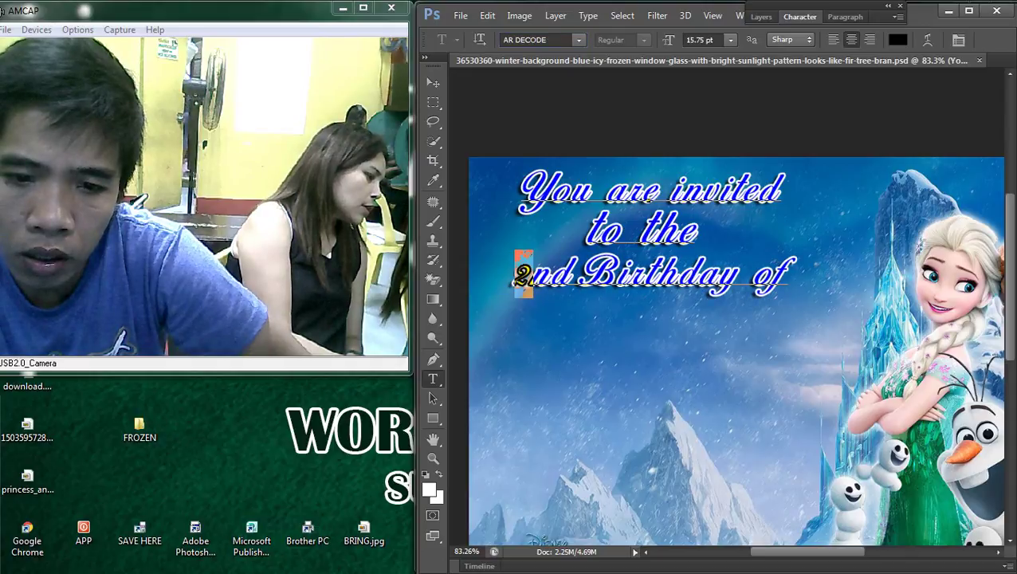
{"action": "key", "text": "Up"}
{"action": "key", "text": "Up"}
{"action": "key", "text": "Up"}
{"action": "key", "text": "Up"}
{"action": "key", "text": "Up"}
{"action": "key", "text": "Up"}
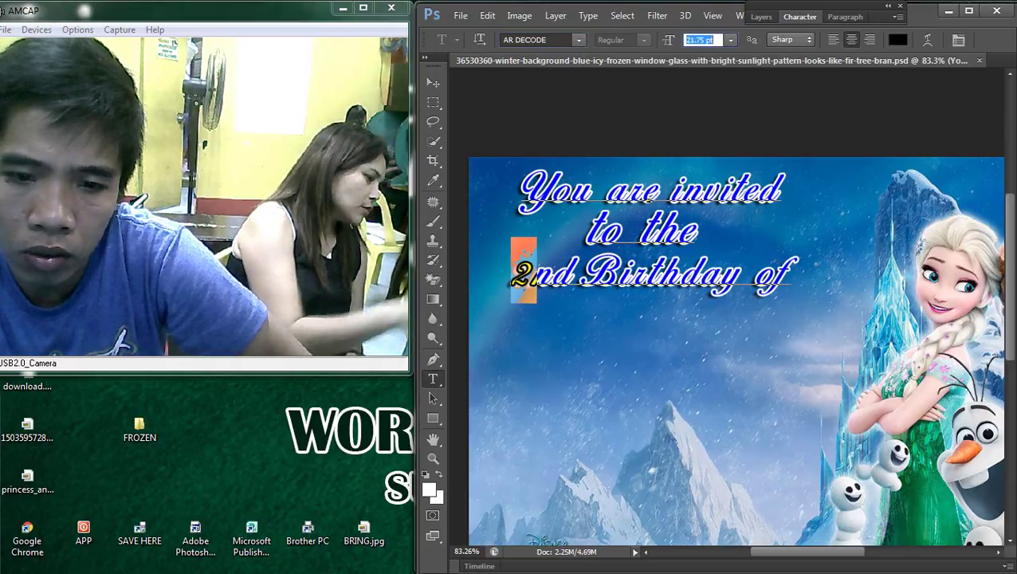
{"action": "left_click", "coordinate": [433, 82]}
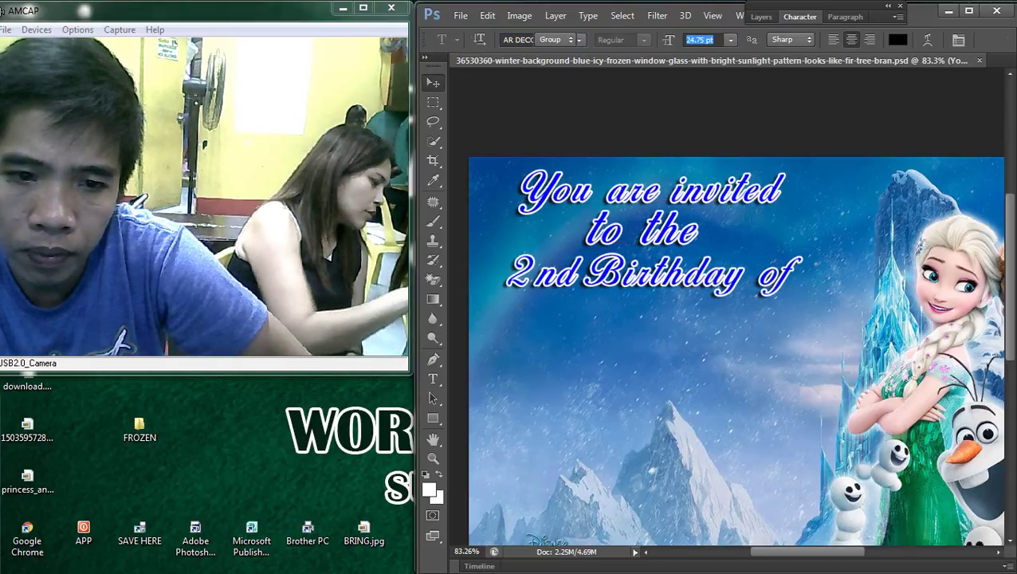
{"action": "key", "text": "ctrl+minus"}
{"action": "key", "text": "ctrl+minus"}
{"action": "key", "text": "ctrl+0"}
Step: Nudge the heading text slightly right and select the layer under the heading
{"action": "key", "text": "ctrl+minus"}
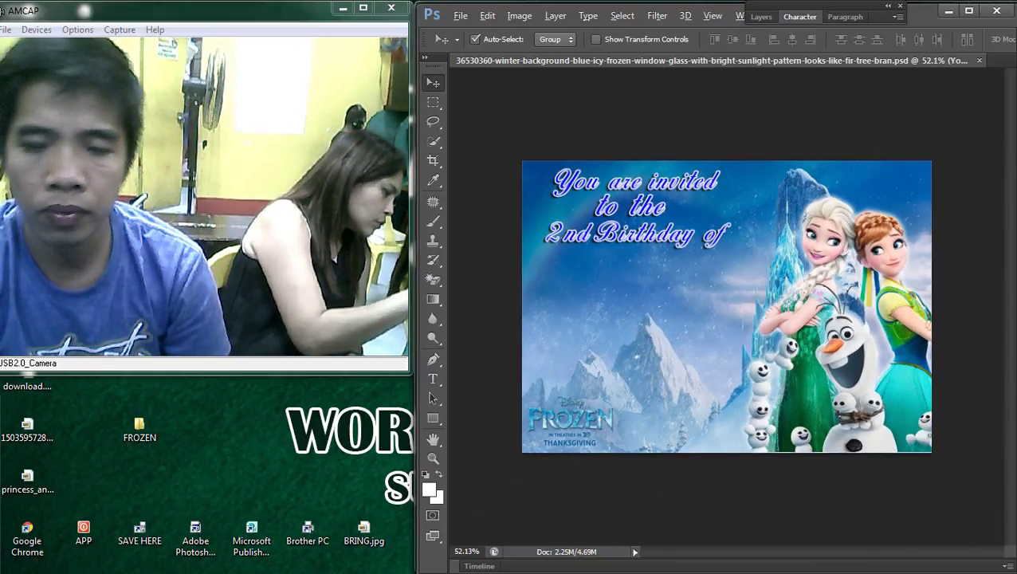
{"action": "key", "text": "ctrl+plus"}
{"action": "left_click_drag", "start_coordinate": [630, 192], "coordinate": [637, 189]}
{"action": "key", "text": "ctrl+minus"}
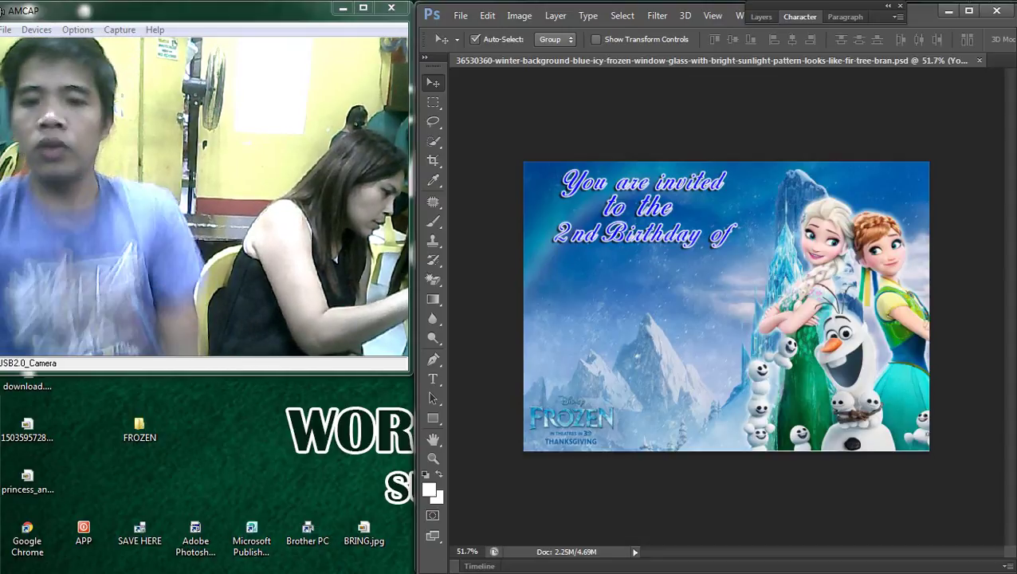
{"action": "key", "text": "ctrl+plus"}
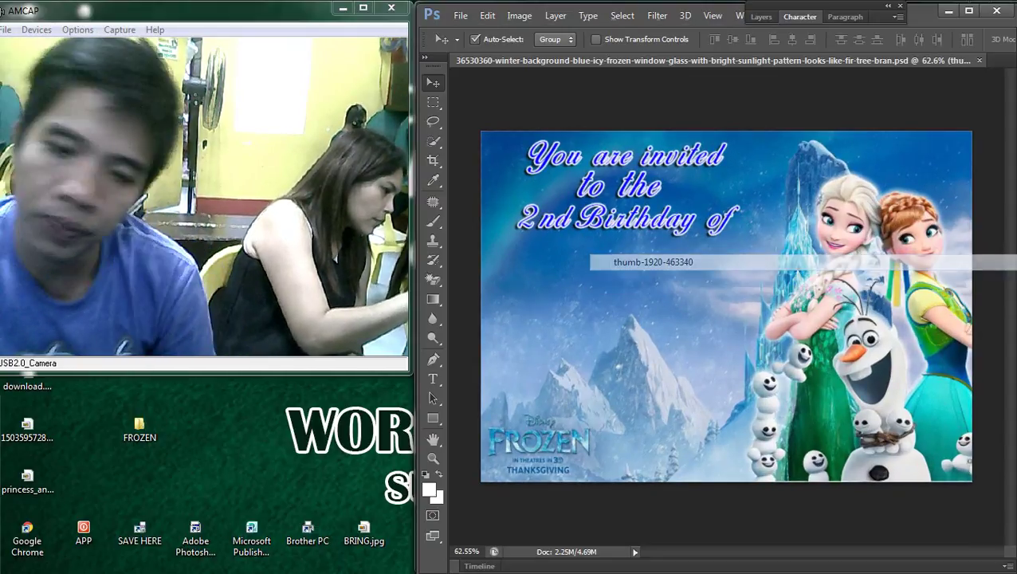
{"action": "key", "text": "ctrl+minus"}
{"action": "right_click", "coordinate": [588, 282]}
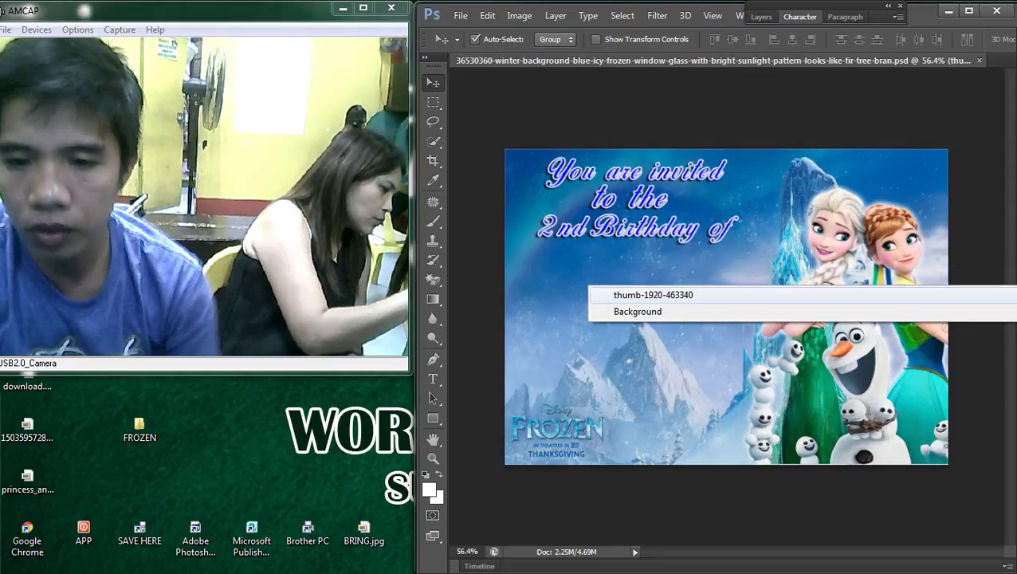
{"action": "right_click", "coordinate": [588, 282]}
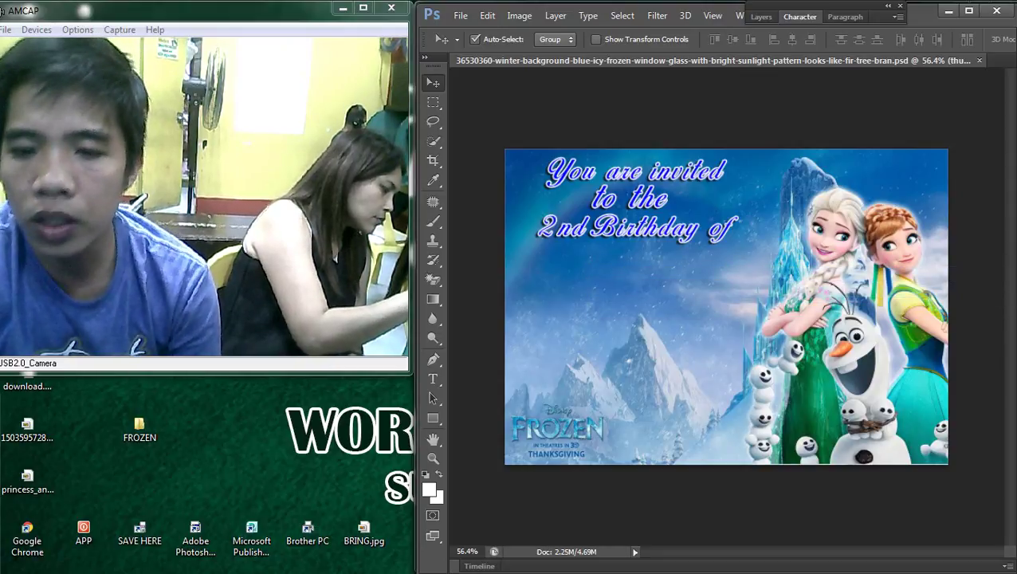
{"action": "scroll", "coordinate": [726, 306], "scroll_direction": "down", "scroll_amount": 2}
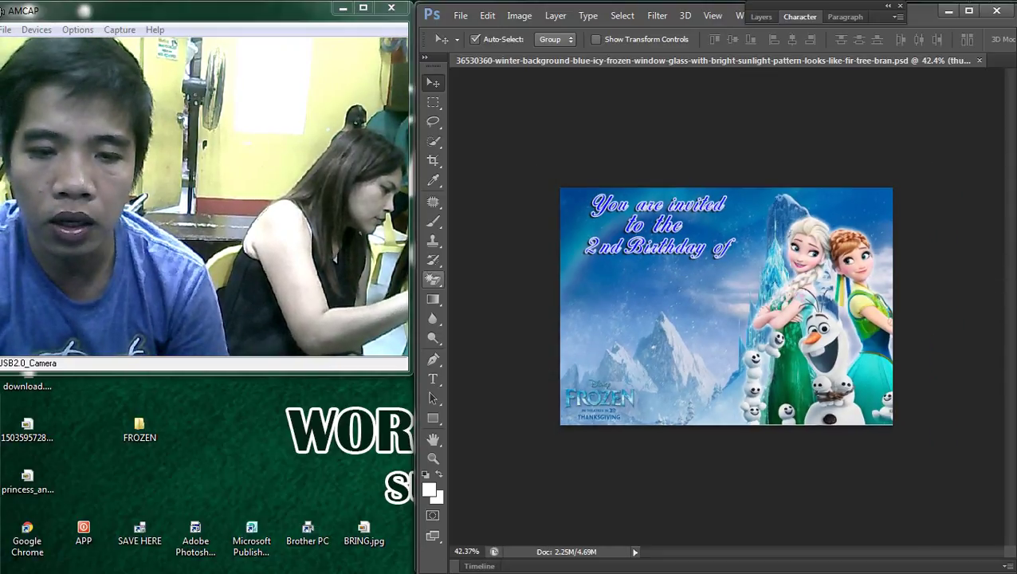
Step: Rasterize the background and erase its left-side mountains and FROZEN logo with a 900 eraser
{"action": "right_click", "coordinate": [433, 279]}
{"action": "left_click", "coordinate": [486, 272]}
{"action": "left_click", "coordinate": [726, 306]}
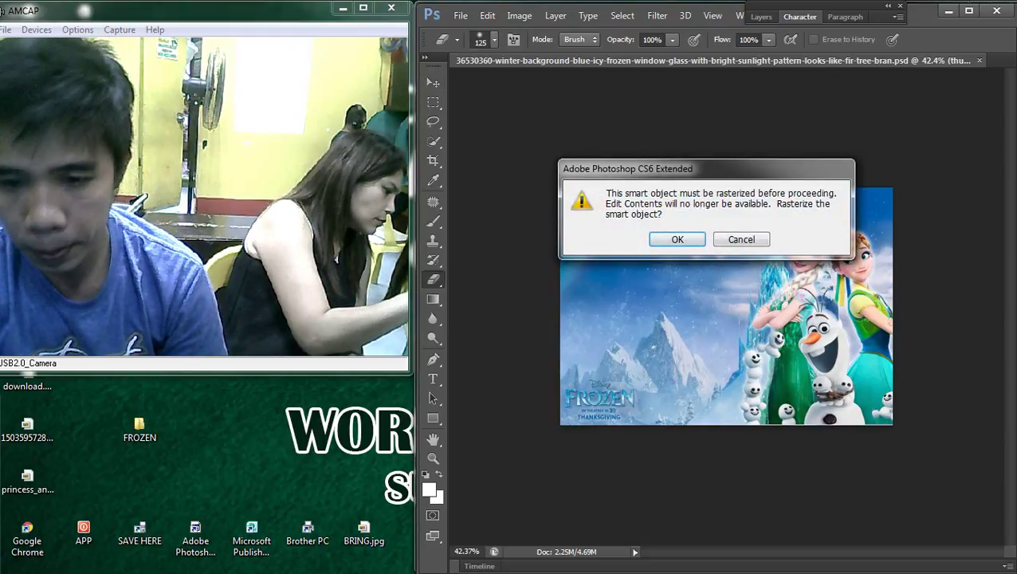
{"action": "key", "text": "Escape"}
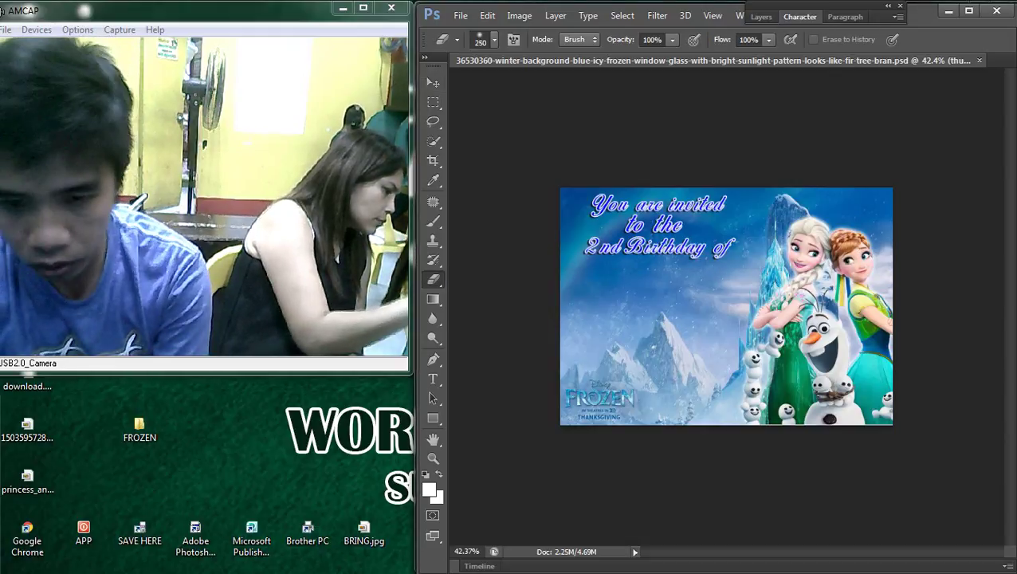
{"action": "key", "text": "bracketright"}
{"action": "key", "text": "bracketright"}
{"action": "key", "text": "bracketright"}
{"action": "key", "text": "bracketright"}
{"action": "key", "text": "bracketright"}
{"action": "key", "text": "bracketright"}
{"action": "key", "text": "bracketright"}
{"action": "key", "text": "bracketright"}
{"action": "key", "text": "bracketright"}
{"action": "key", "text": "bracketright"}
{"action": "mouse_move", "coordinate": [590, 366]}
{"action": "left_mouse_down"}
{"action": "mouse_move", "coordinate": [646, 255]}
{"action": "mouse_move", "coordinate": [637, 240]}
{"action": "left_mouse_up"}
{"action": "key", "text": "ctrl+z"}
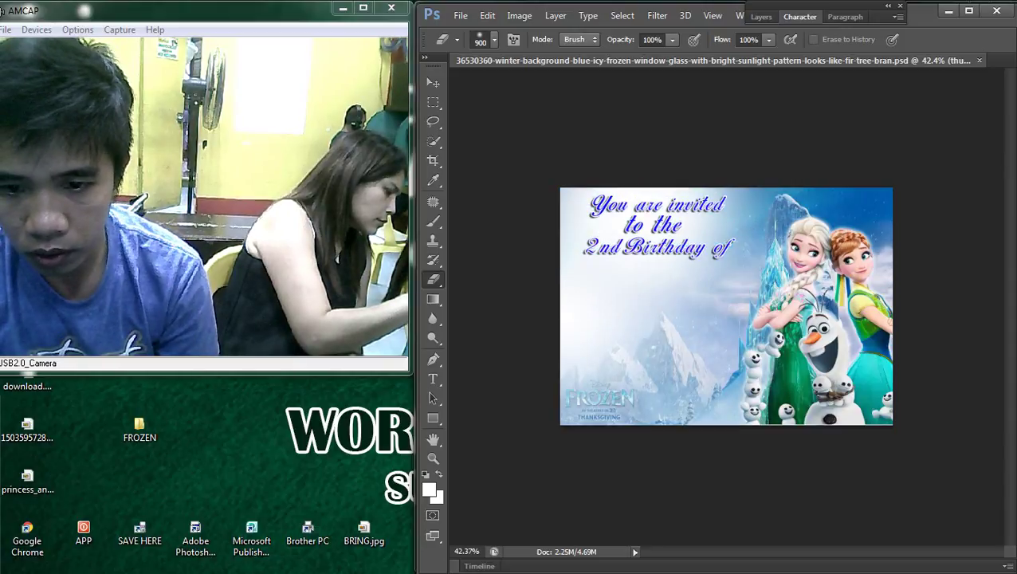
{"action": "left_click_drag", "start_coordinate": [606, 351], "coordinate": [573, 406]}
{"action": "left_click_drag", "start_coordinate": [637, 367], "coordinate": [701, 207]}
{"action": "key", "text": "ctrl+minus"}
{"action": "key", "text": "ctrl+0"}
Step: Browse the Frozen background image search results in Chrome
{"action": "left_click", "coordinate": [993, 94]}
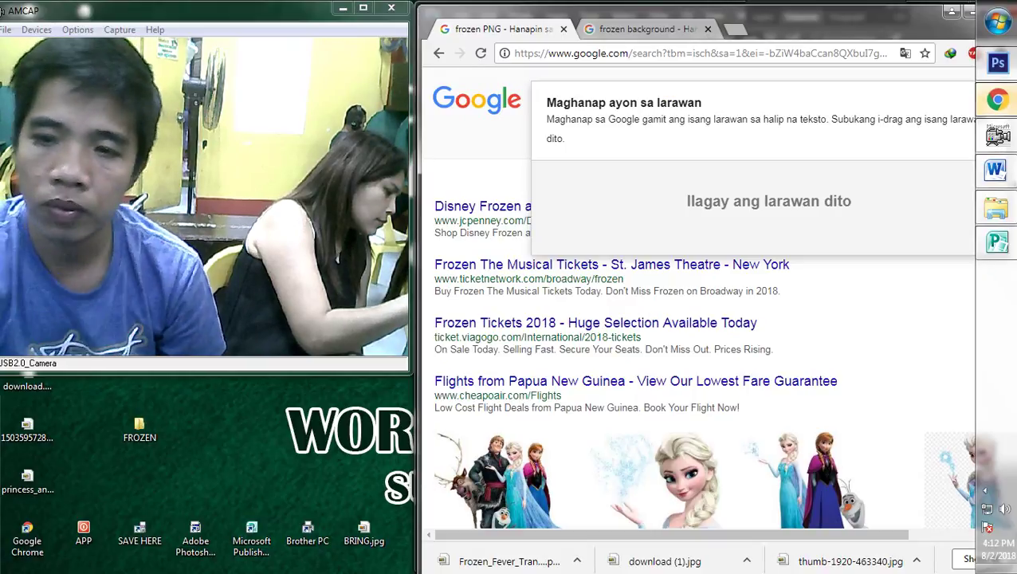
{"action": "scroll", "coordinate": [718, 318], "scroll_direction": "down", "scroll_amount": 3}
{"action": "left_click", "coordinate": [498, 478]}
{"action": "left_click", "coordinate": [645, 29]}
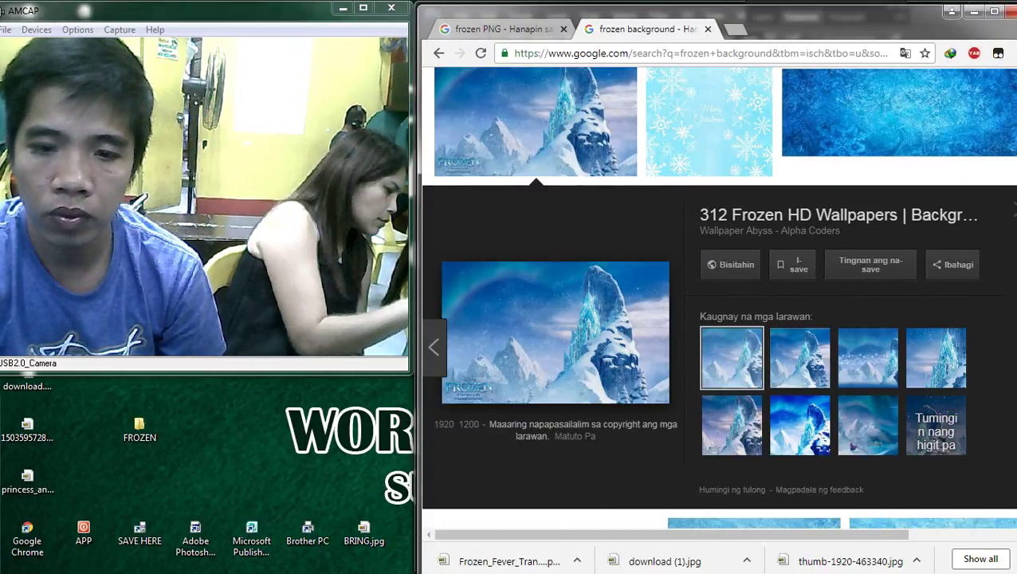
{"action": "scroll", "coordinate": [799, 207], "scroll_direction": "up", "scroll_amount": 2}
{"action": "scroll", "coordinate": [799, 207], "scroll_direction": "down", "scroll_amount": 4}
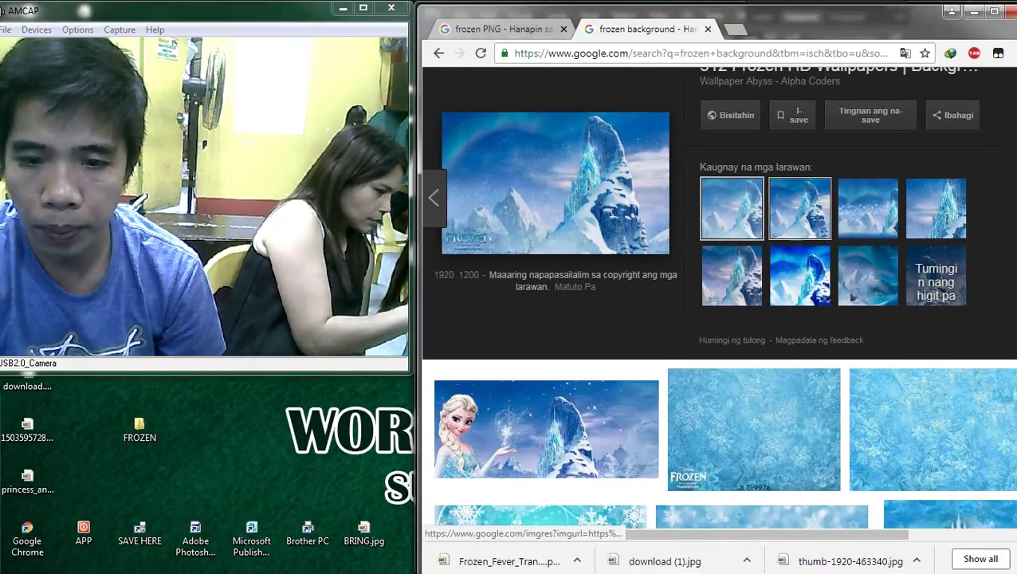
{"action": "scroll", "coordinate": [799, 207], "scroll_direction": "down", "scroll_amount": 6}
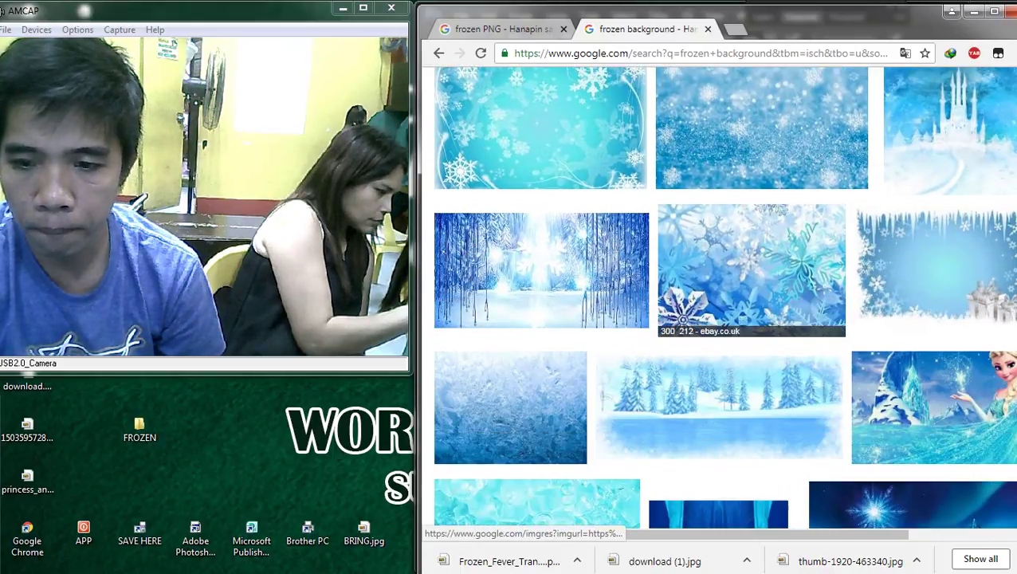
{"action": "scroll", "coordinate": [749, 263], "scroll_direction": "down", "scroll_amount": 2}
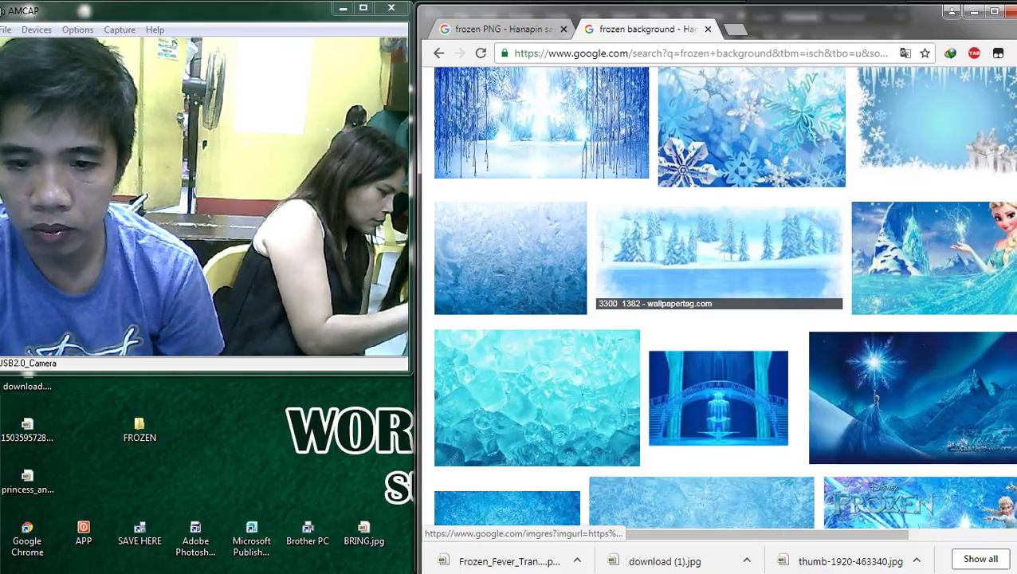
{"action": "scroll", "coordinate": [821, 263], "scroll_direction": "down", "scroll_amount": 2}
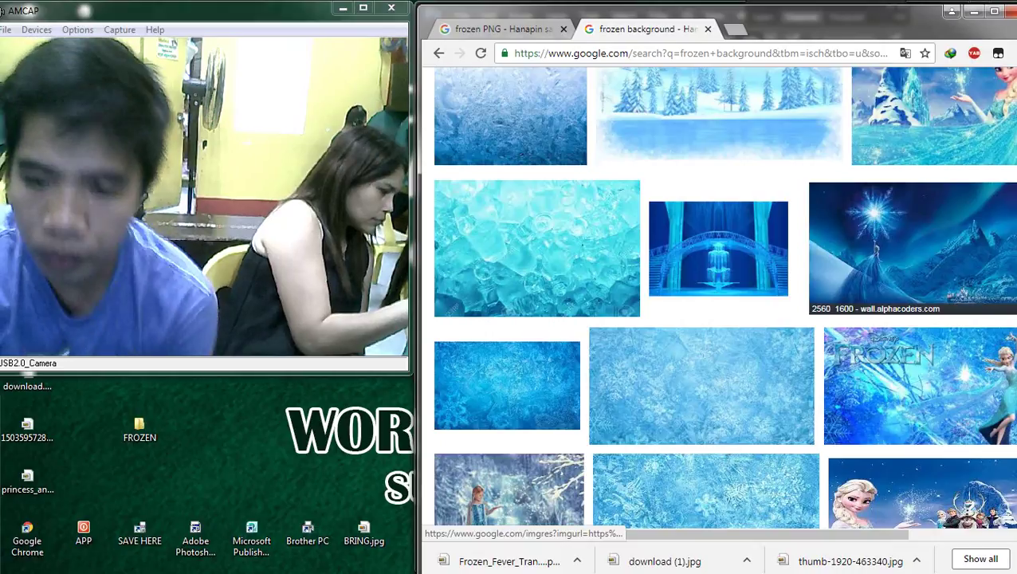
Step: Preview several Elsa wallpapers, settling on the landscape Elsa sky image
{"action": "left_click", "coordinate": [917, 382]}
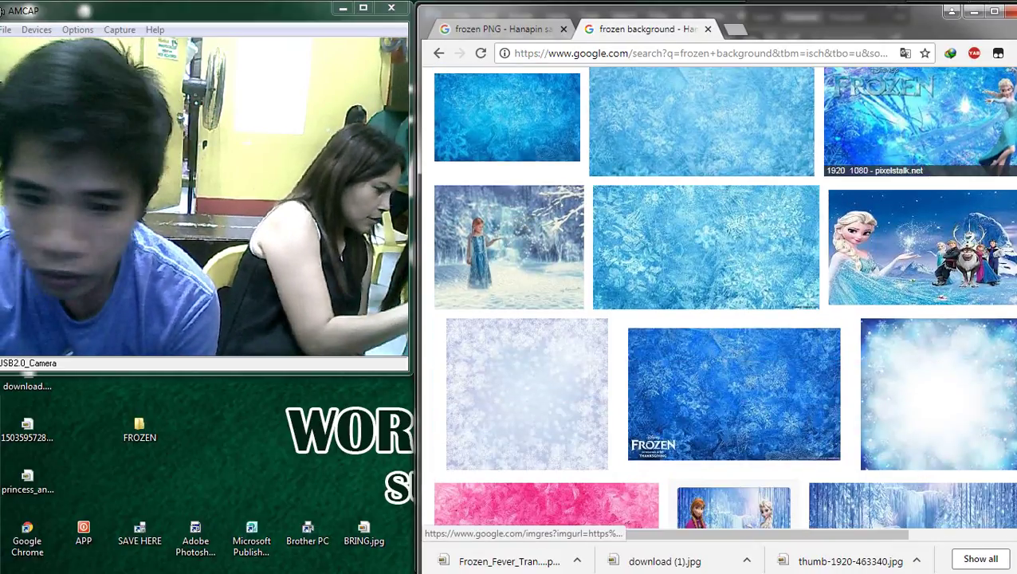
{"action": "left_click", "coordinate": [916, 127]}
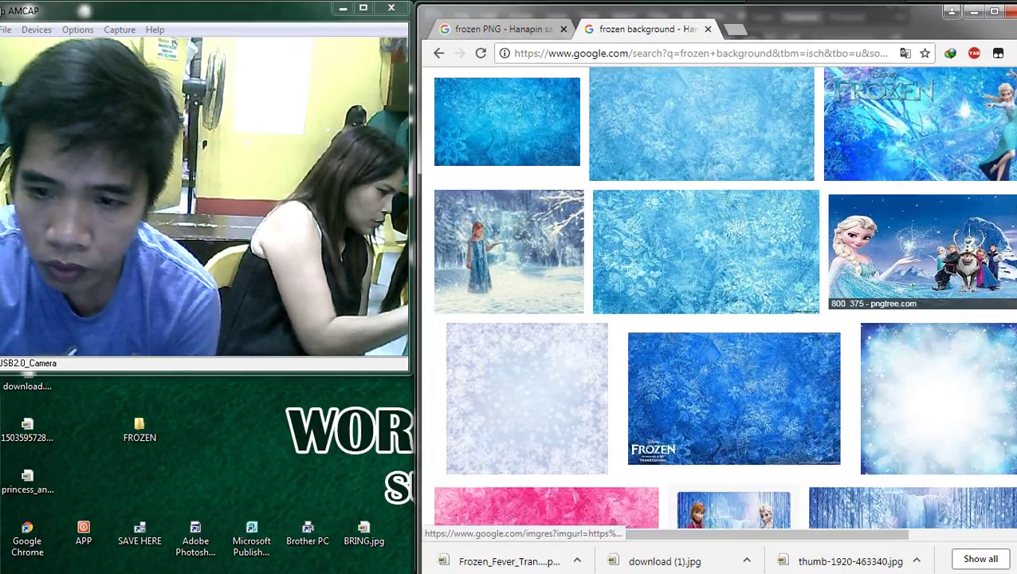
{"action": "scroll", "coordinate": [916, 263], "scroll_direction": "up", "scroll_amount": 4}
{"action": "scroll", "coordinate": [916, 263], "scroll_direction": "up", "scroll_amount": 2}
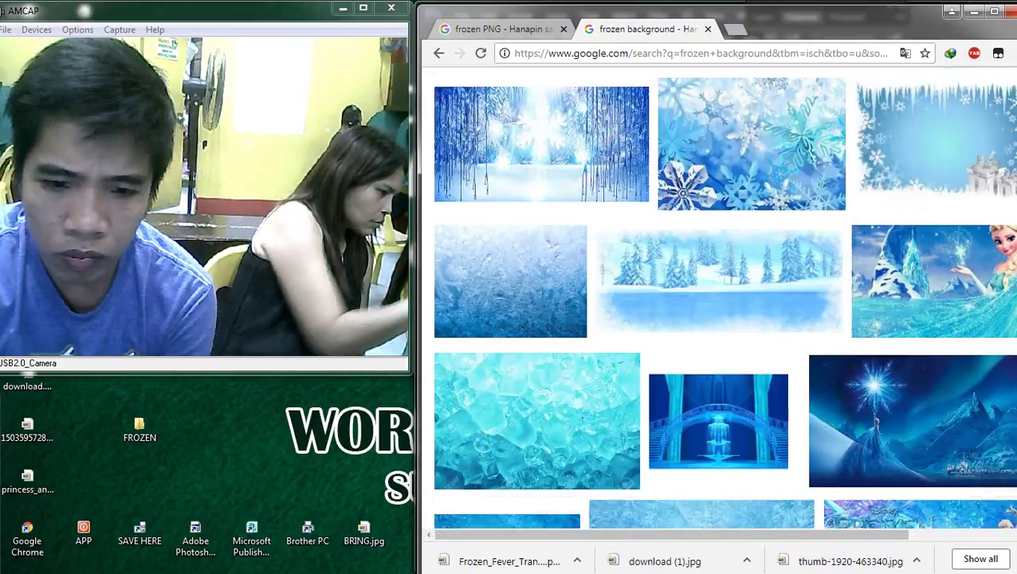
{"action": "scroll", "coordinate": [916, 160], "scroll_direction": "down", "scroll_amount": 2}
{"action": "left_click", "coordinate": [912, 279]}
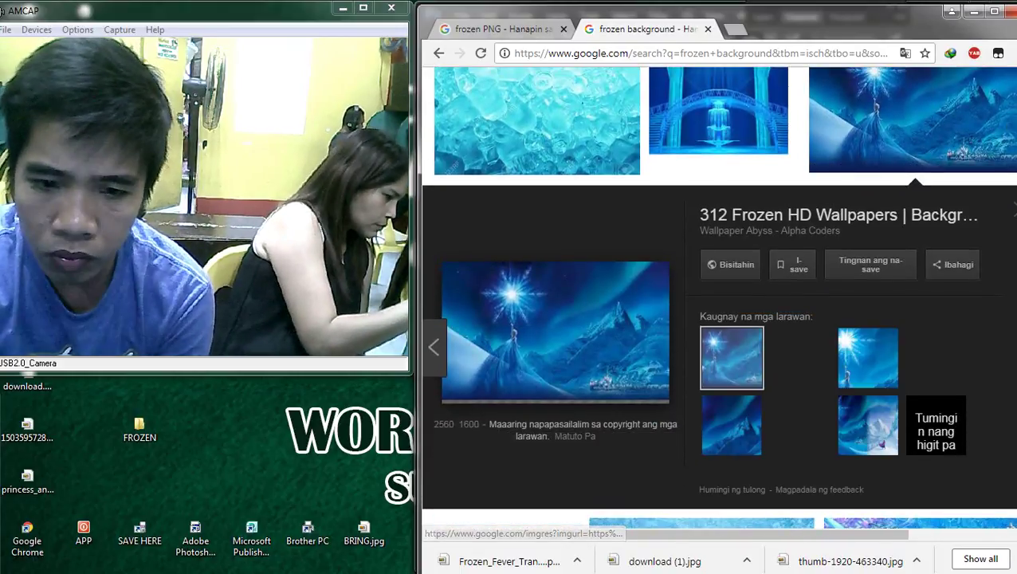
{"action": "left_click", "coordinate": [799, 357]}
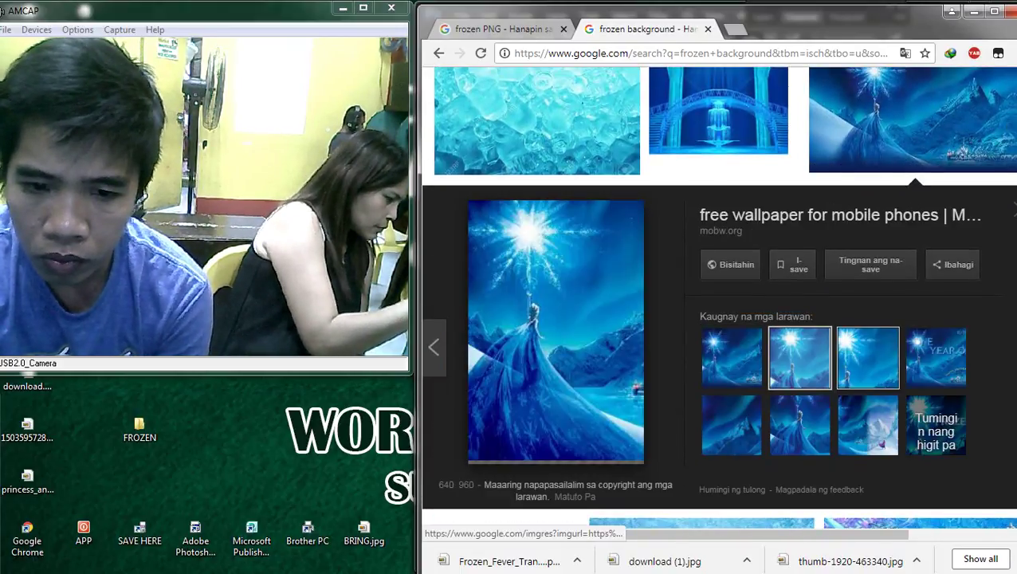
{"action": "left_click", "coordinate": [867, 357]}
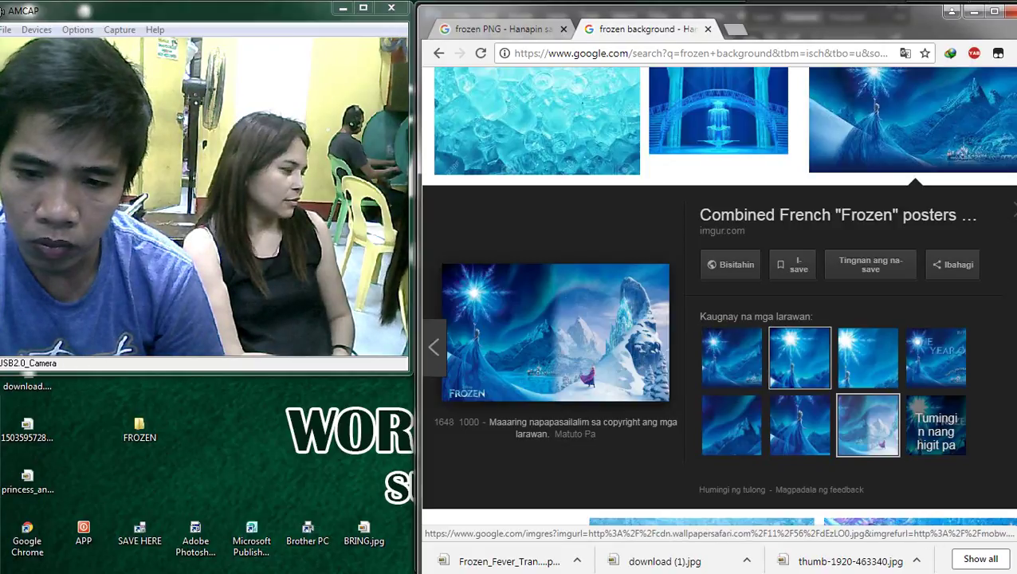
Step: Save the landscape Elsa sky image and drag it into the invitation
{"action": "right_click", "coordinate": [548, 298]}
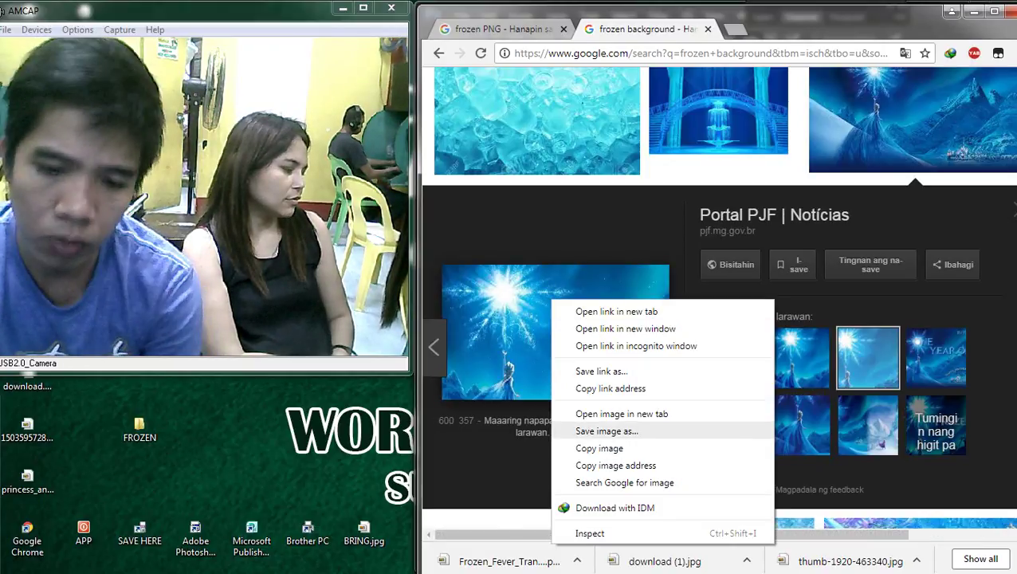
{"action": "left_click", "coordinate": [590, 428]}
{"action": "key", "text": "Return"}
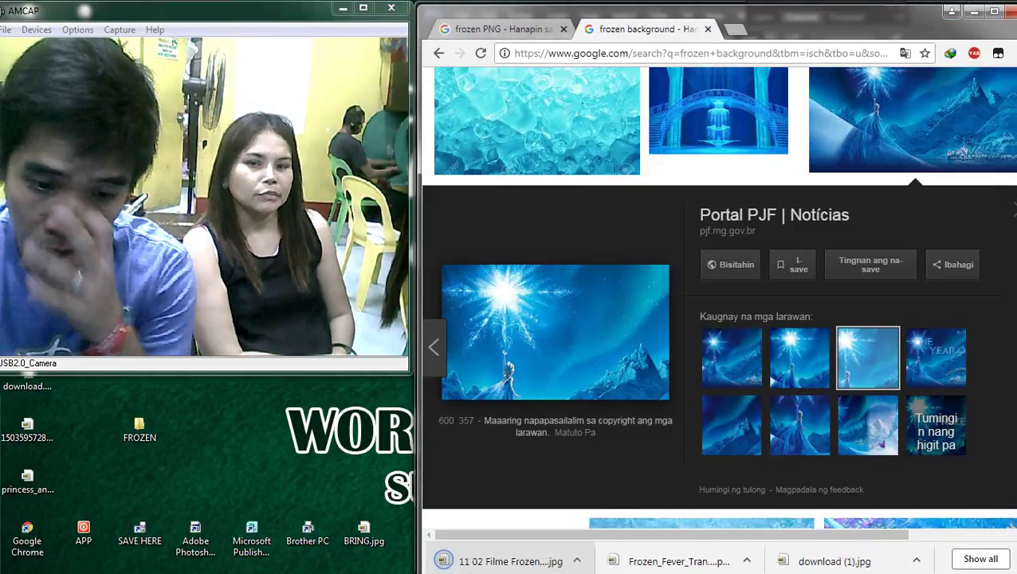
{"action": "left_click_drag", "start_coordinate": [510, 561], "coordinate": [697, 279]}
Step: Scale the Elsa sky image to about 69% and send it to the back
{"action": "left_click_drag", "start_coordinate": [863, 376], "coordinate": [941, 424]}
{"action": "key", "text": "e"}
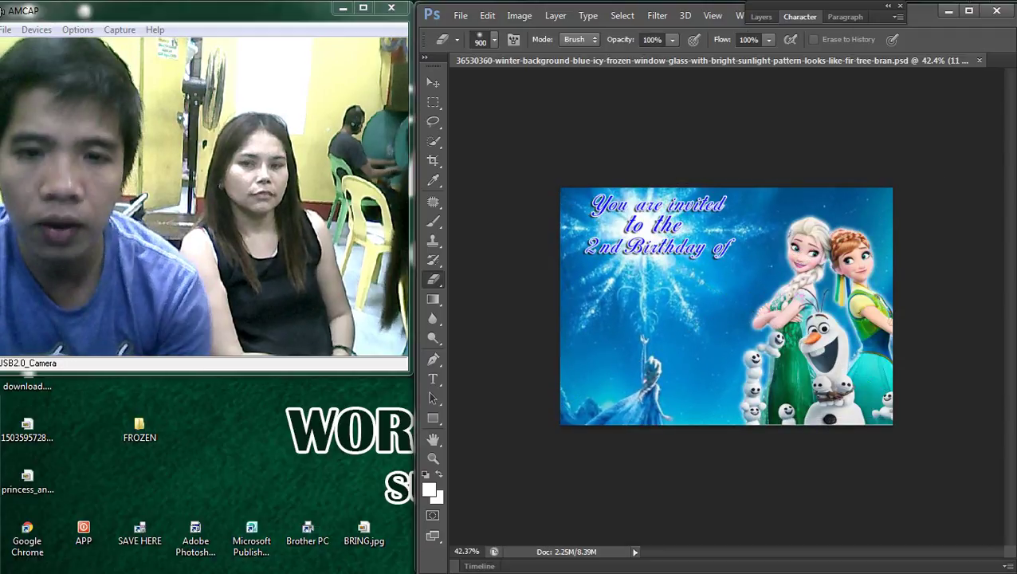
{"action": "left_click", "coordinate": [556, 15]}
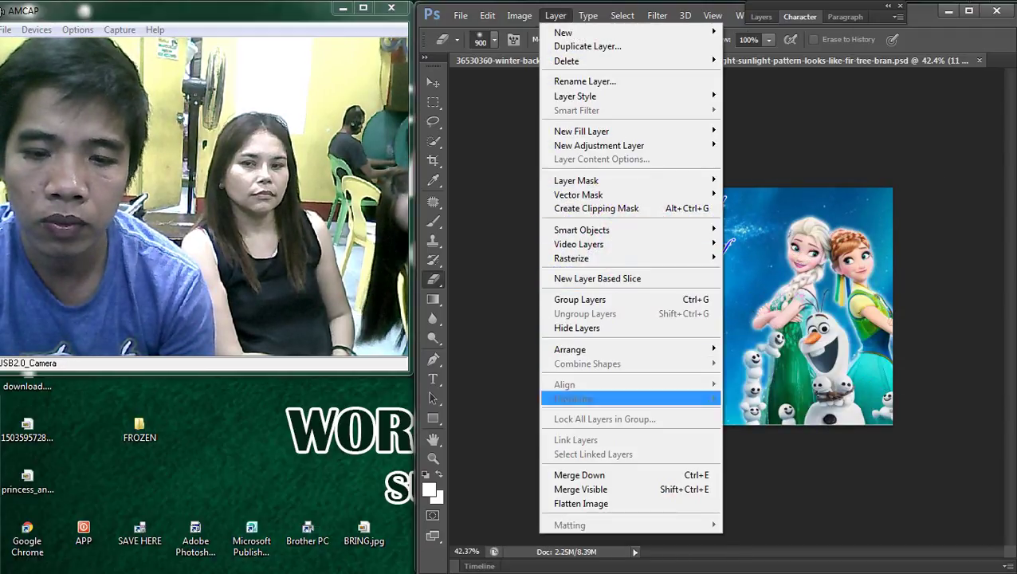
{"action": "mouse_move", "coordinate": [606, 349]}
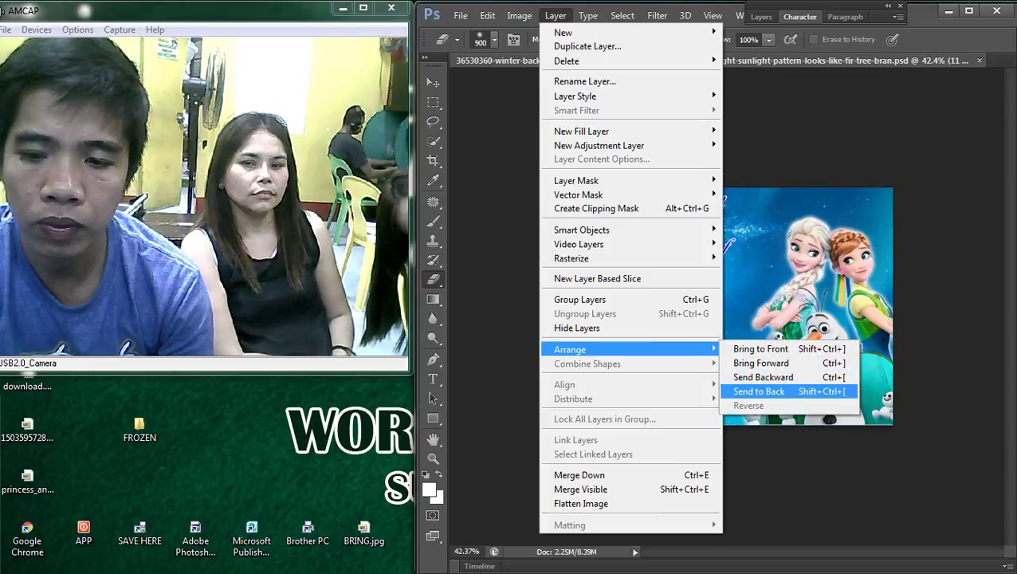
{"action": "left_click", "coordinate": [759, 391]}
{"action": "key", "text": "ctrl+minus"}
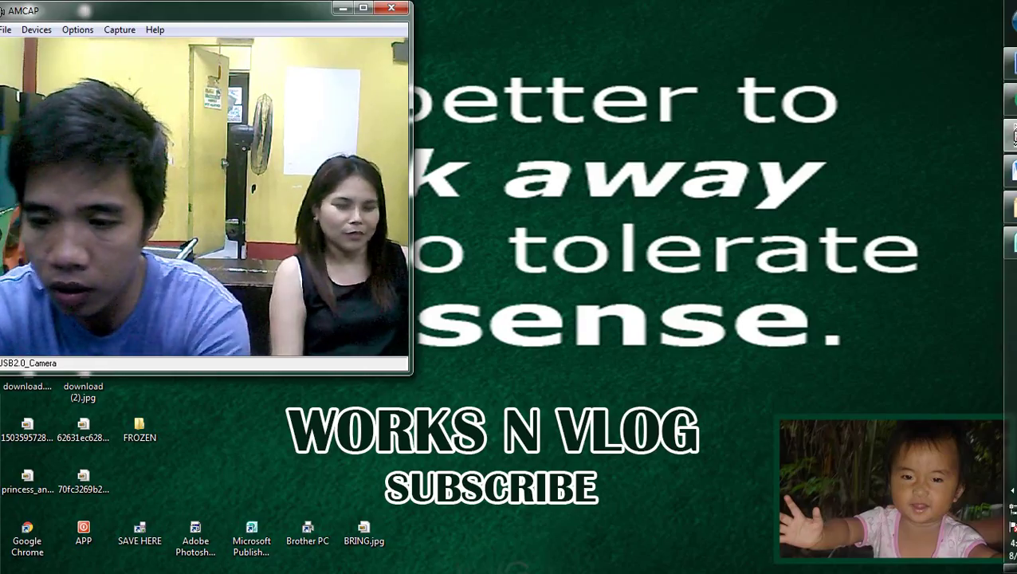
Step: Show the hidden notification-area icons in the taskbar tray
{"action": "left_click", "coordinate": [985, 490]}
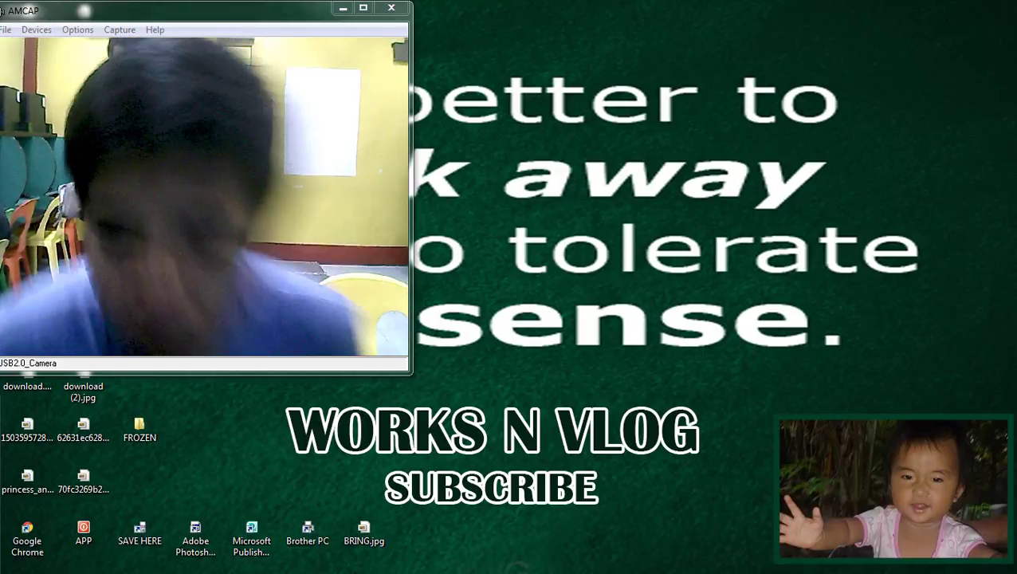
Step: Navigate to D:\2018\LAYOUT AND DESIGN TARP and bring up options for frozen invitation.jpg
{"action": "key", "text": "super"}
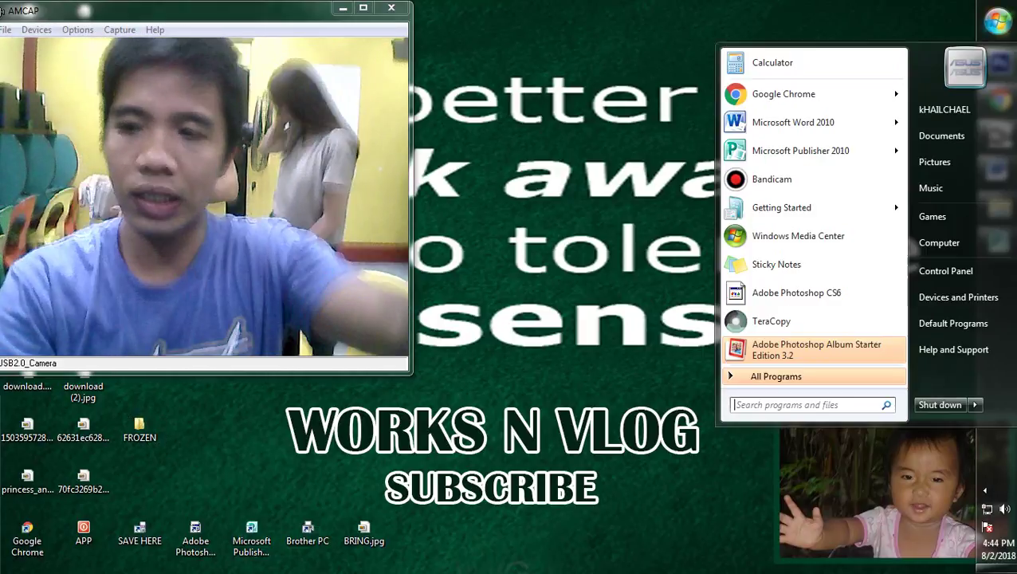
{"action": "key", "text": "Return"}
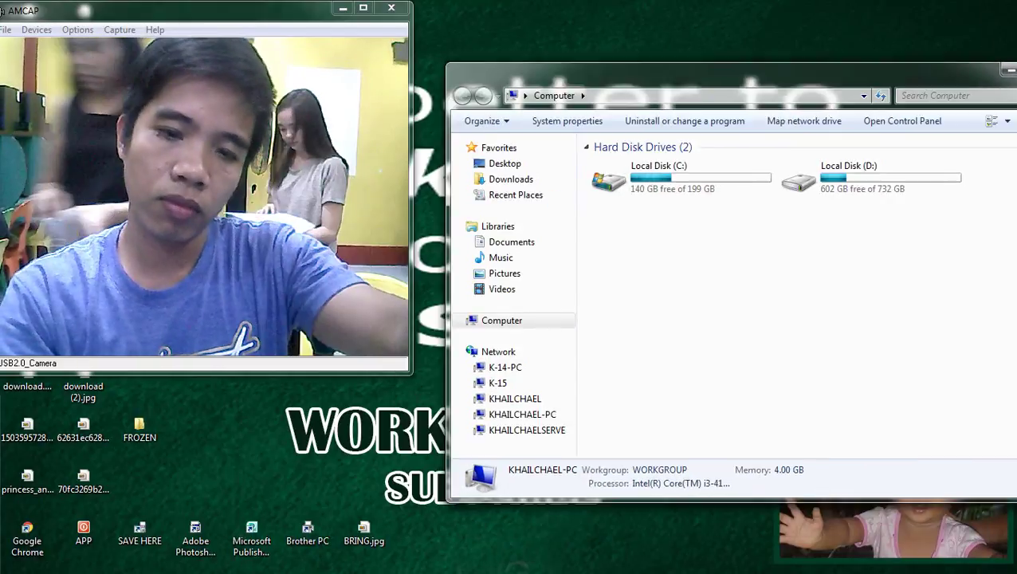
{"action": "key", "text": "Return"}
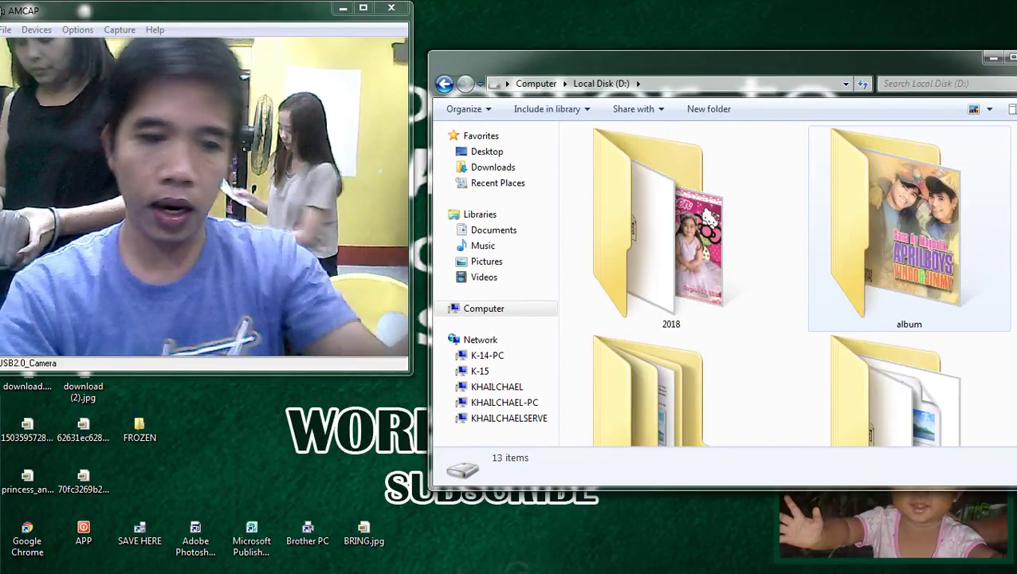
{"action": "key", "text": "Left"}
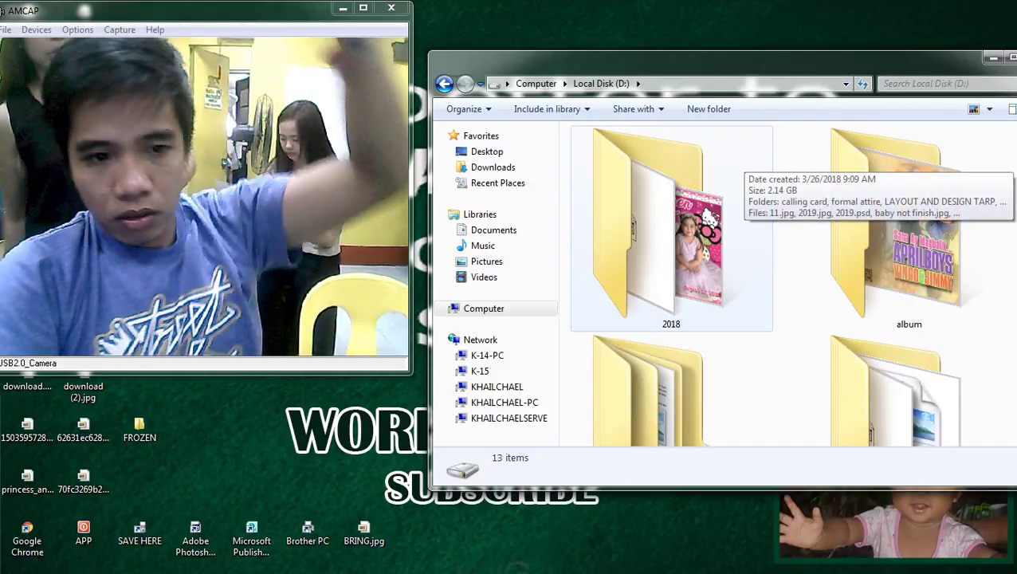
{"action": "key", "text": "Return"}
{"action": "key", "text": "Down"}
{"action": "key", "text": "Down"}
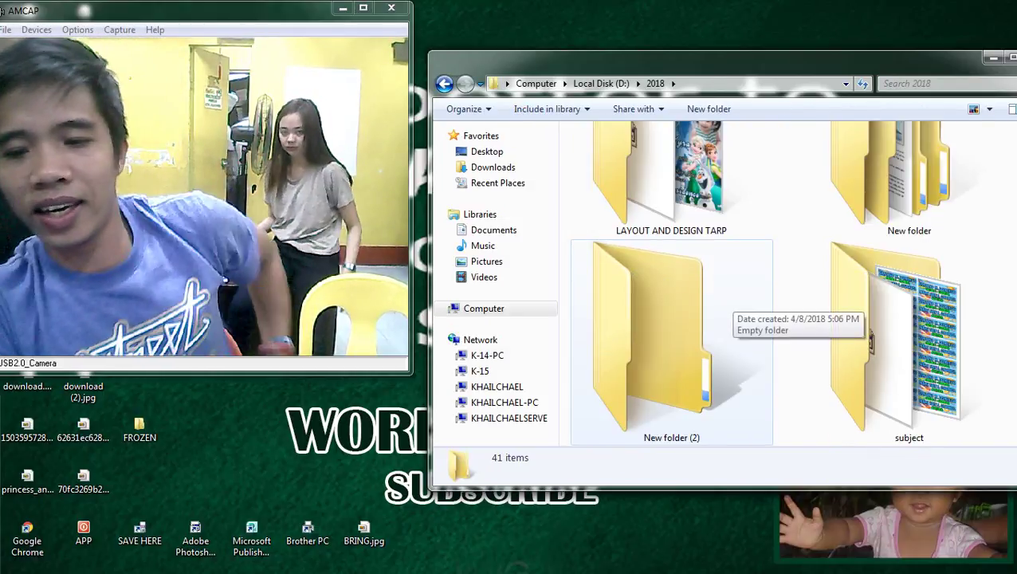
{"action": "key", "text": "Up"}
{"action": "key", "text": "Return"}
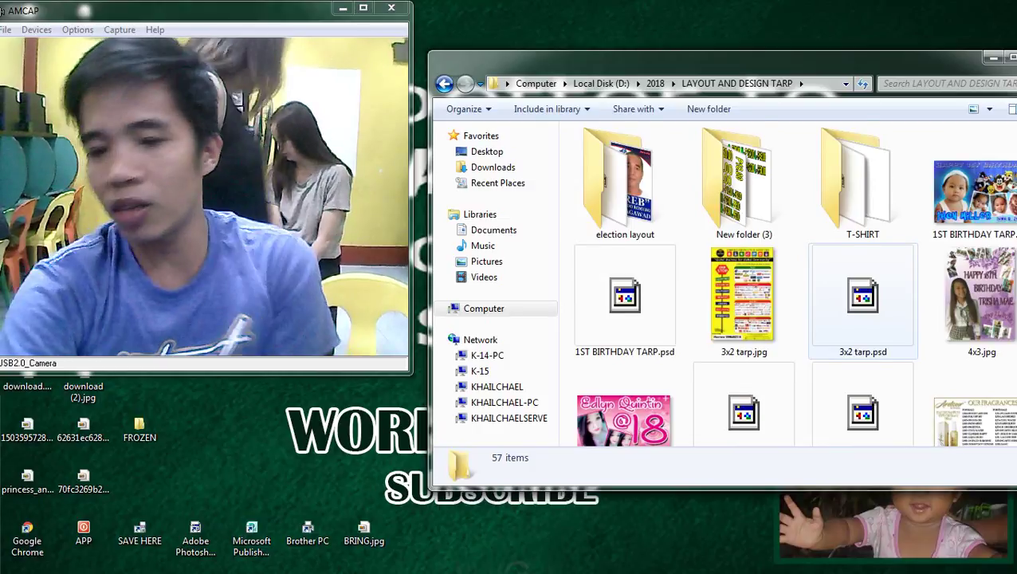
{"action": "scroll", "coordinate": [862, 303], "scroll_direction": "down", "scroll_amount": 5}
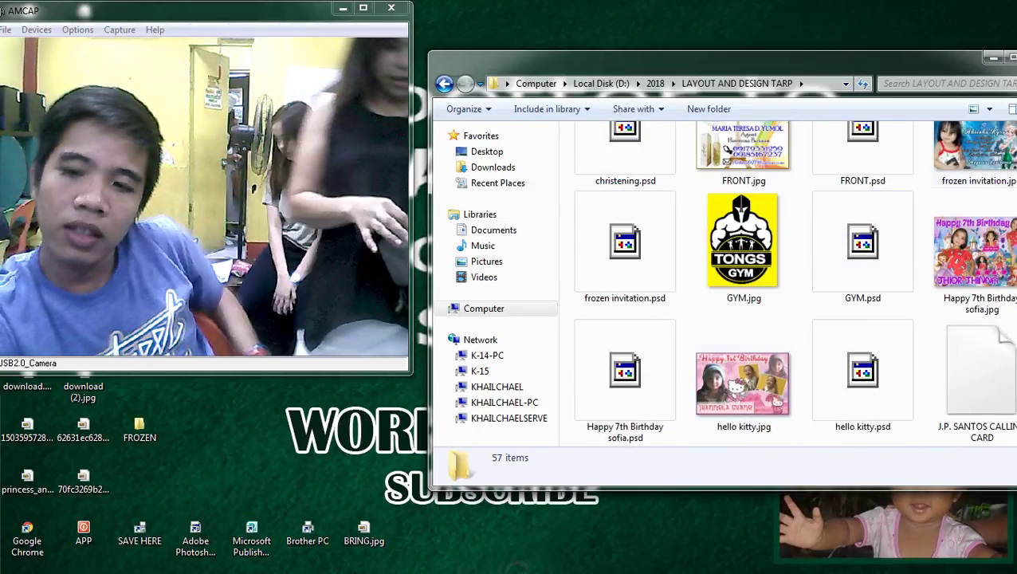
{"action": "right_click", "coordinate": [976, 159]}
Step: Print frozen invitation.jpg in the 3.5 x 5 in. layout, not fitted to frame
{"action": "left_click", "coordinate": [773, 201]}
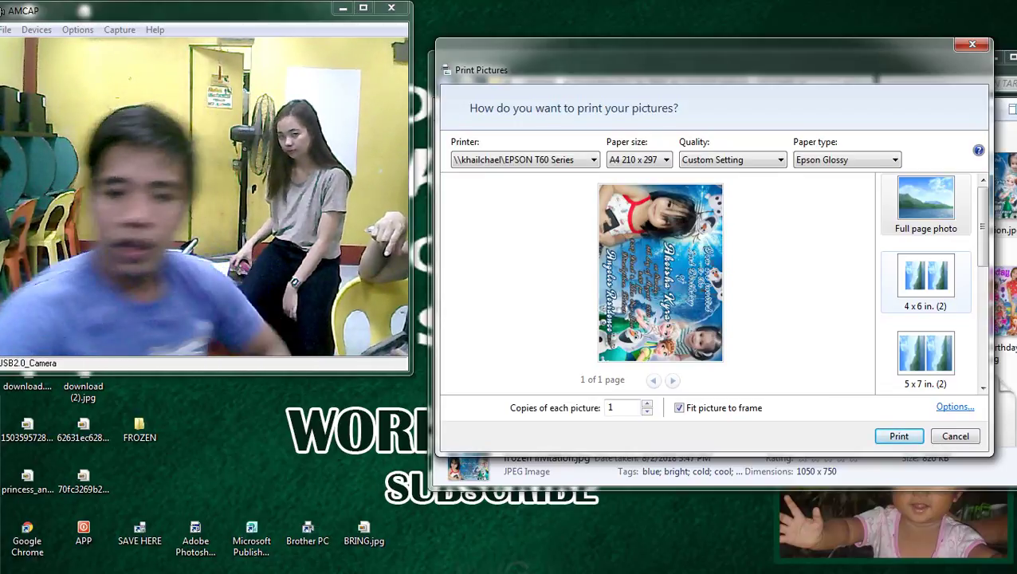
{"action": "scroll", "coordinate": [928, 271], "scroll_direction": "down", "scroll_amount": 2}
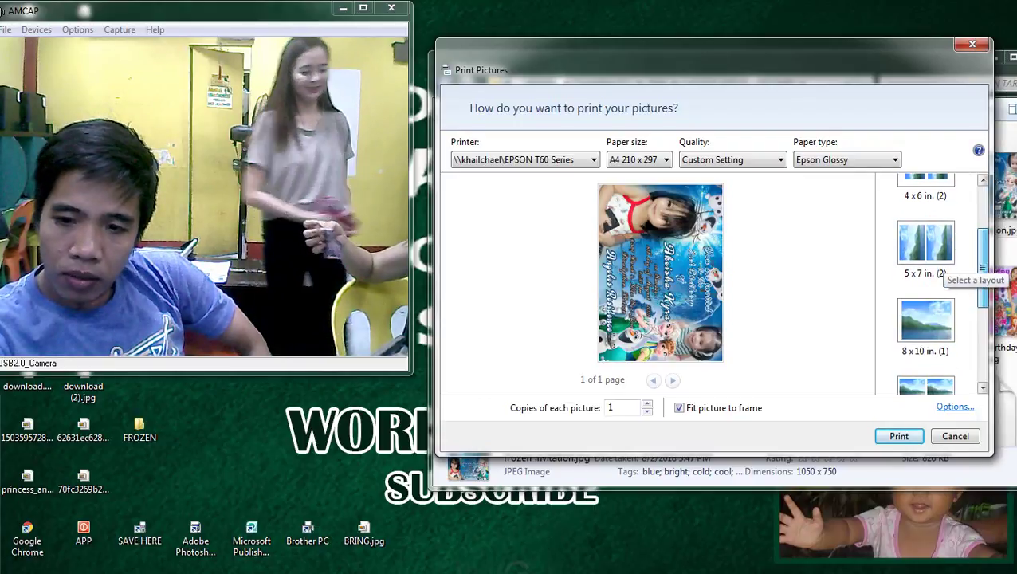
{"action": "scroll", "coordinate": [945, 272], "scroll_direction": "down", "scroll_amount": 2}
{"action": "left_click", "coordinate": [925, 296]}
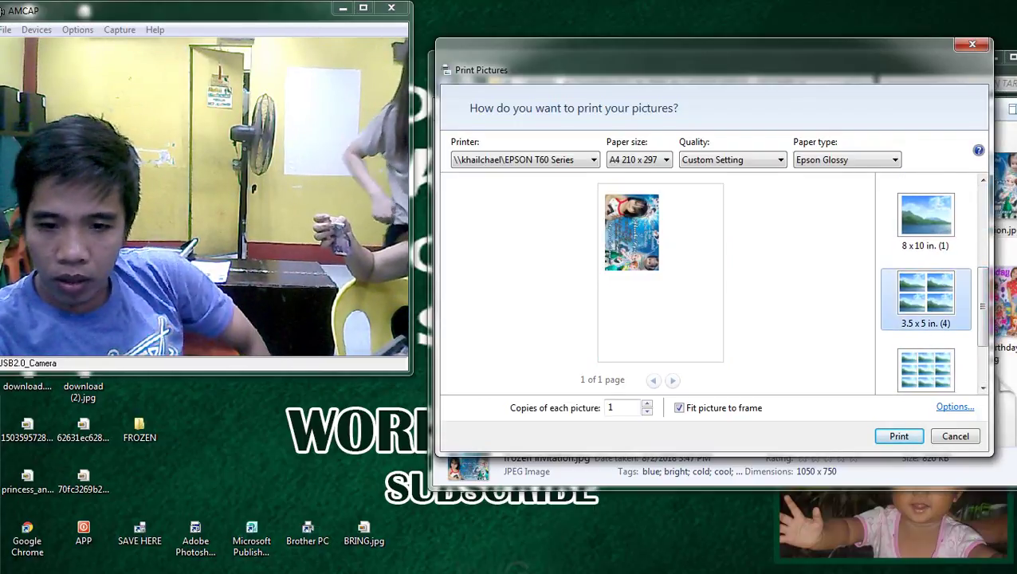
{"action": "left_click", "coordinate": [679, 407]}
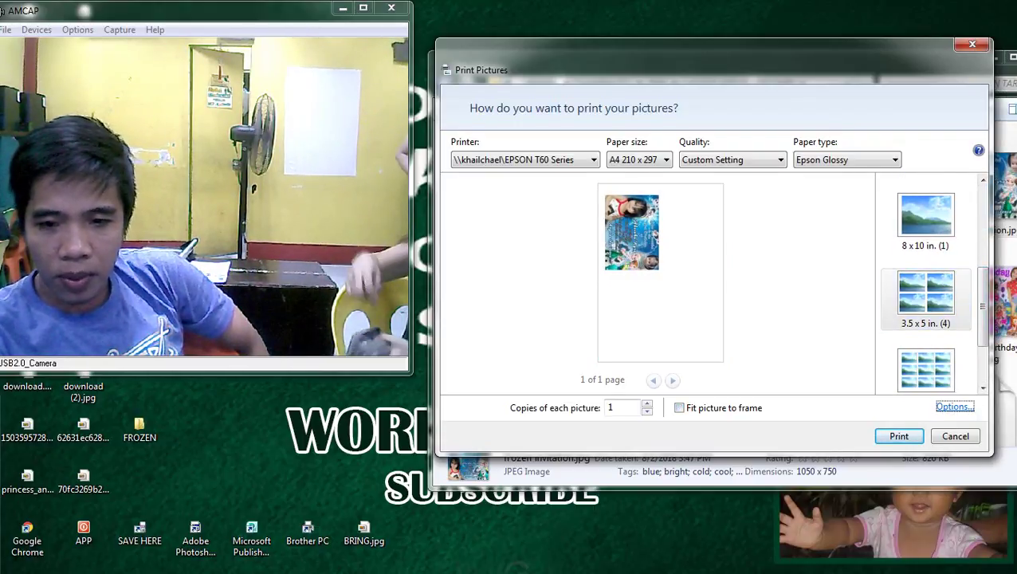
Step: Review the printer's properties and saved printing presets
{"action": "left_click", "coordinate": [955, 407]}
{"action": "left_click", "coordinate": [604, 283]}
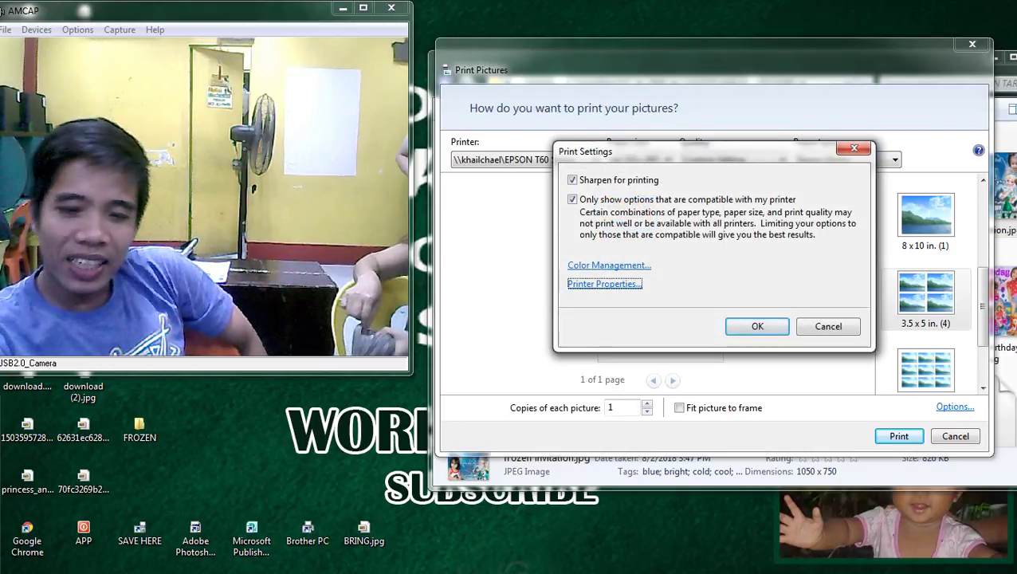
{"action": "left_click", "coordinate": [496, 178]}
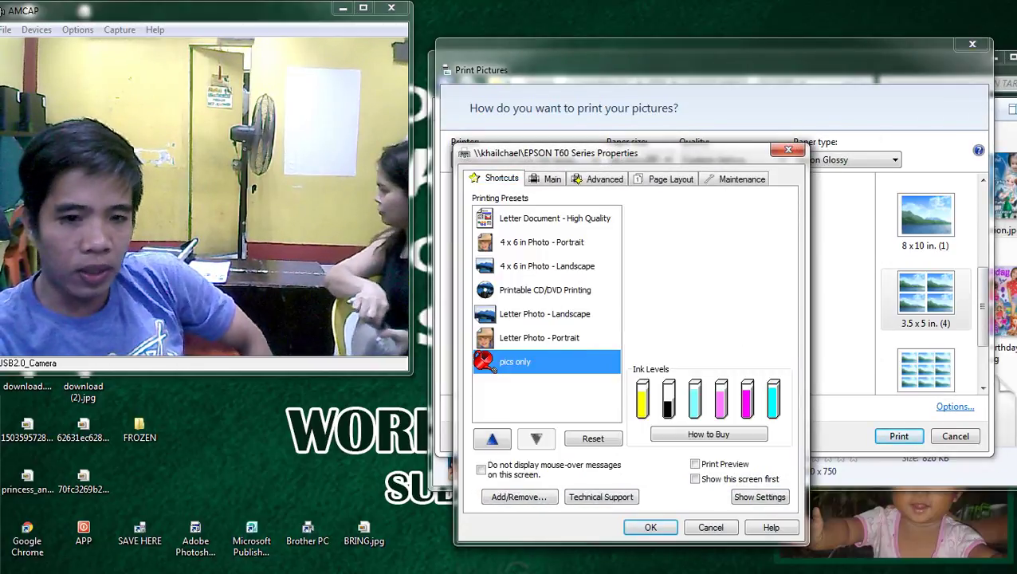
{"action": "key", "text": "Return"}
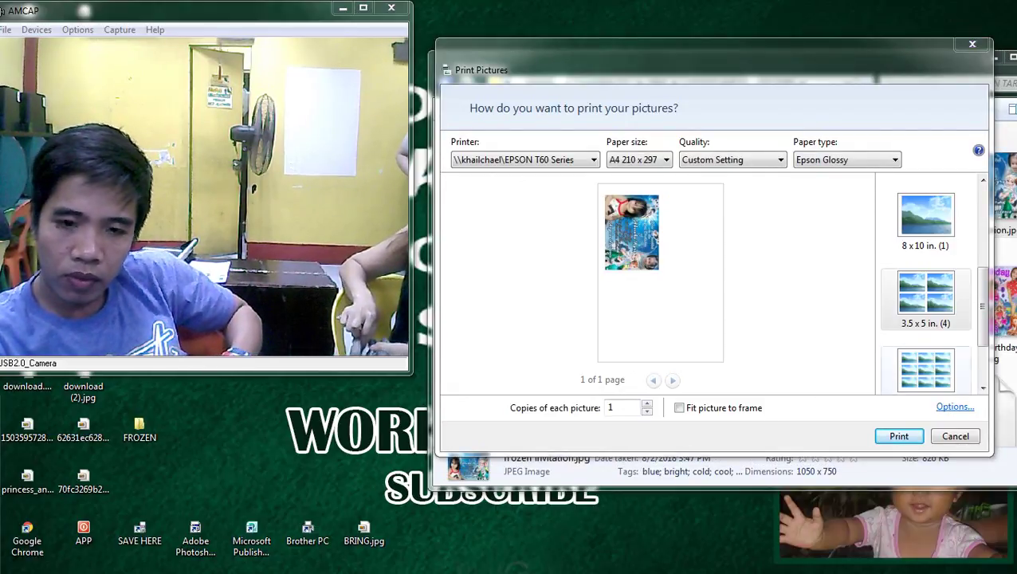
Step: Set 2 copies, recheck the printer presets, and send the invitation to print
{"action": "left_click", "coordinate": [647, 403]}
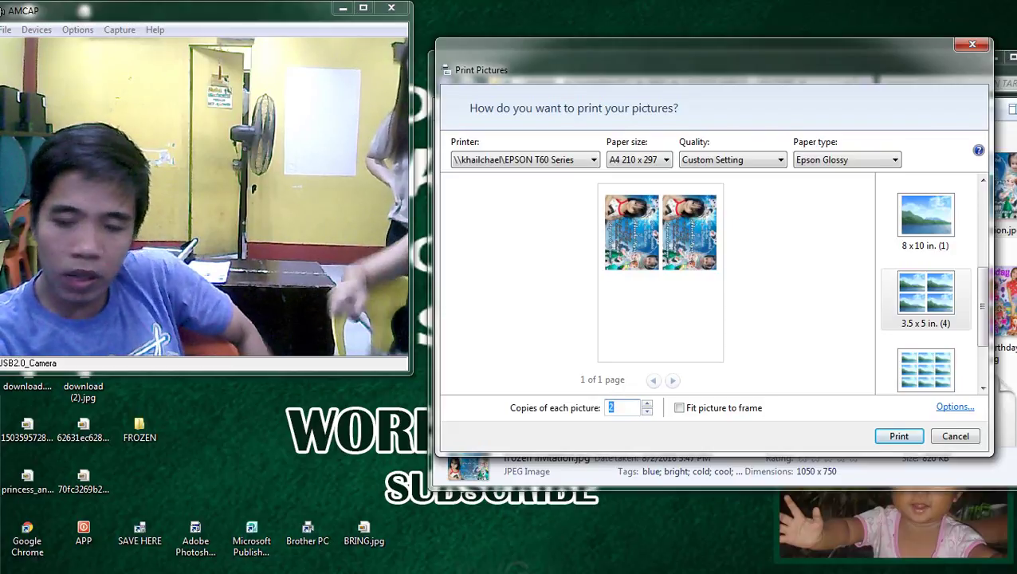
{"action": "left_click", "coordinate": [955, 407]}
{"action": "left_click", "coordinate": [604, 218]}
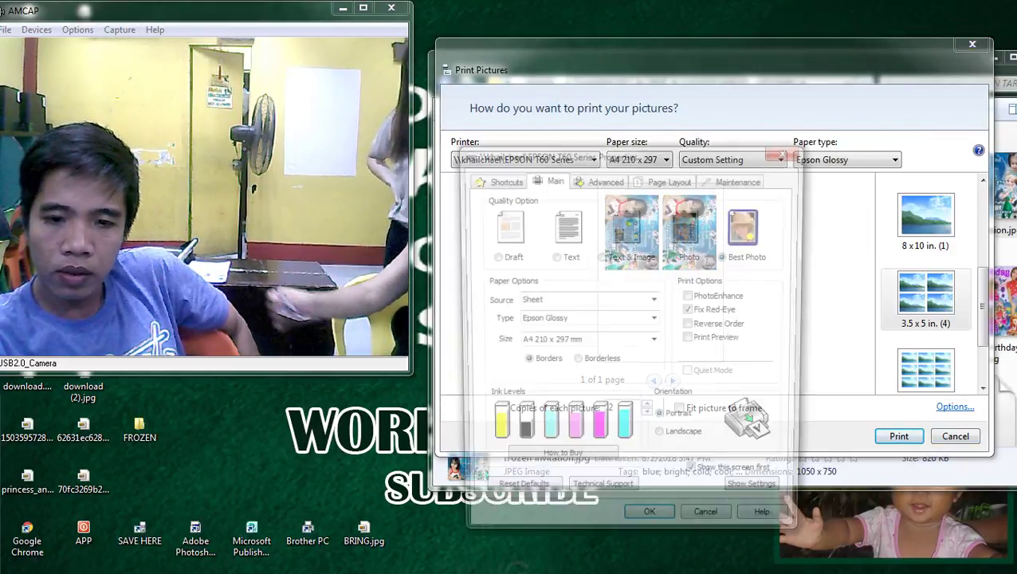
{"action": "left_click", "coordinate": [495, 178]}
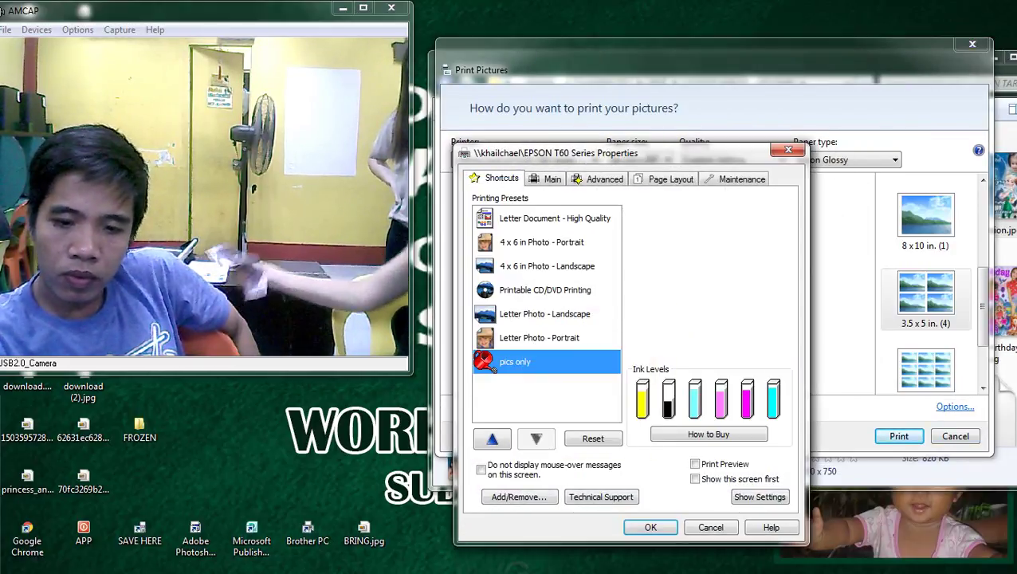
{"action": "left_click", "coordinate": [650, 527]}
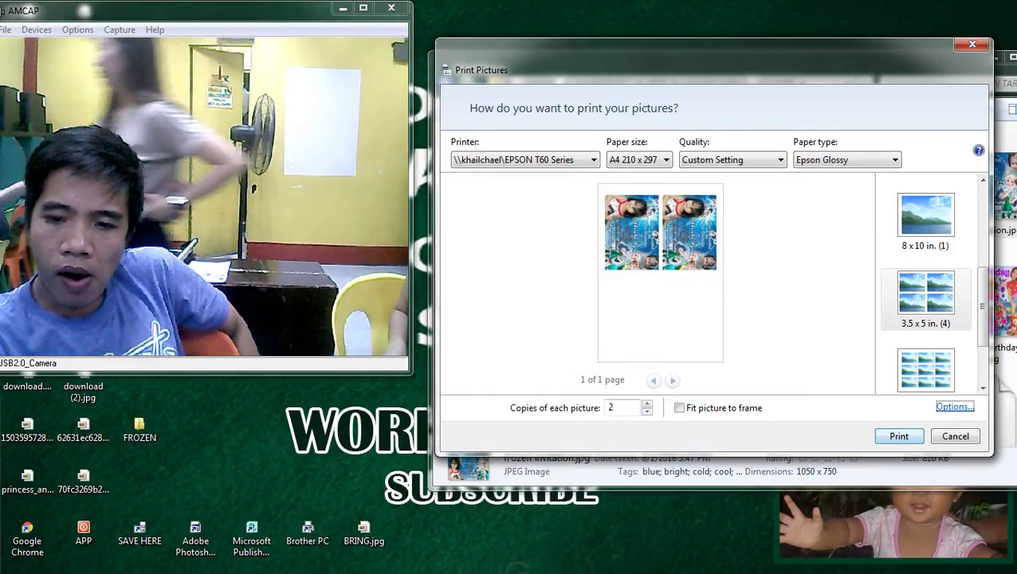
{"action": "left_click", "coordinate": [898, 436]}
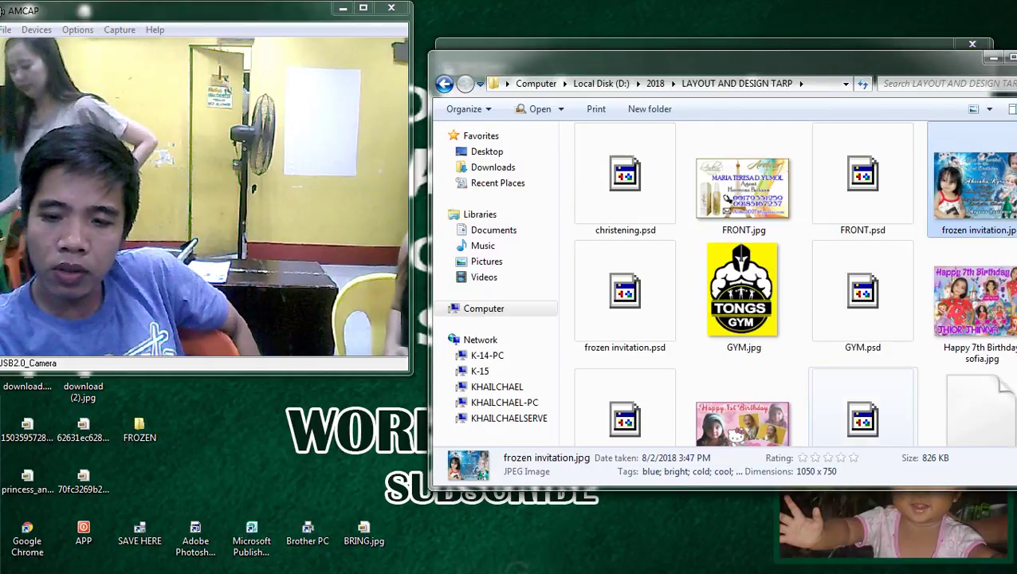